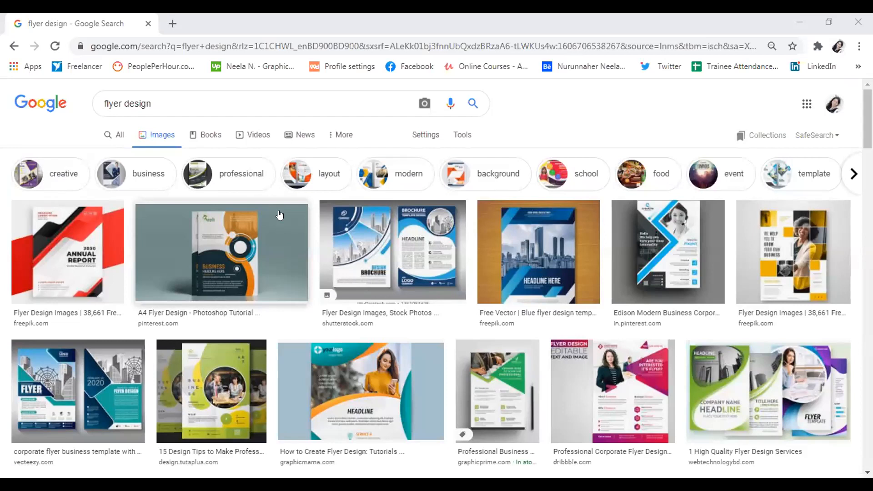
Preview the blue Shutterstock brochure design and the teal Vecteezy corporate flyer with diagonal shapes among the flyer design images.
{"action": "scroll", "coordinate": [409, 241], "scroll_direction": "down", "scroll_amount": 1}
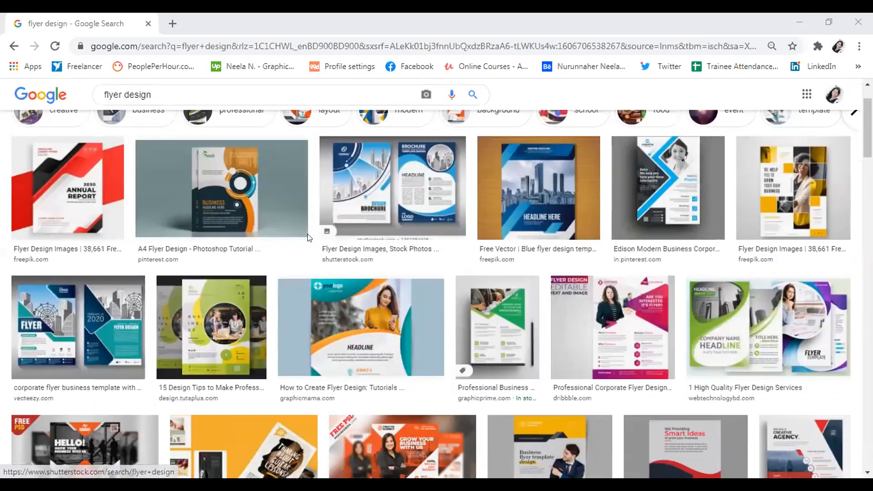
{"action": "scroll", "coordinate": [204, 253], "scroll_direction": "up", "scroll_amount": 1}
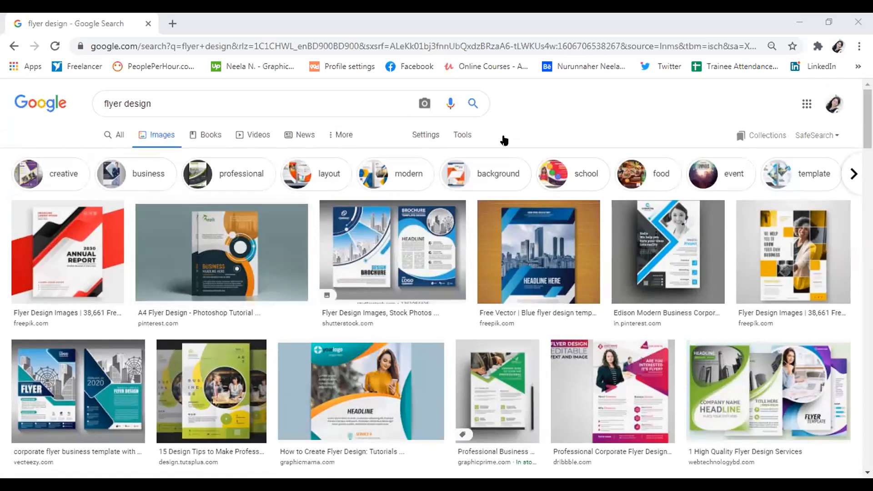
{"action": "left_click", "coordinate": [384, 238]}
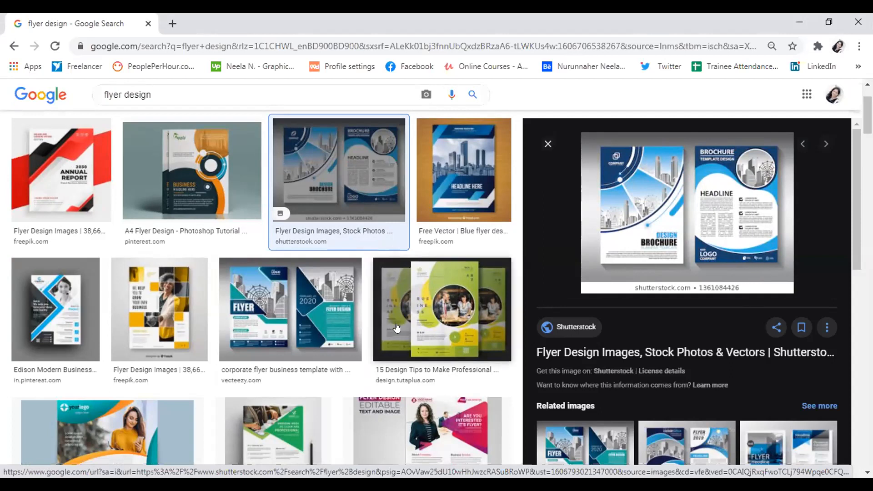
{"action": "scroll", "coordinate": [396, 327], "scroll_direction": "down", "scroll_amount": 1}
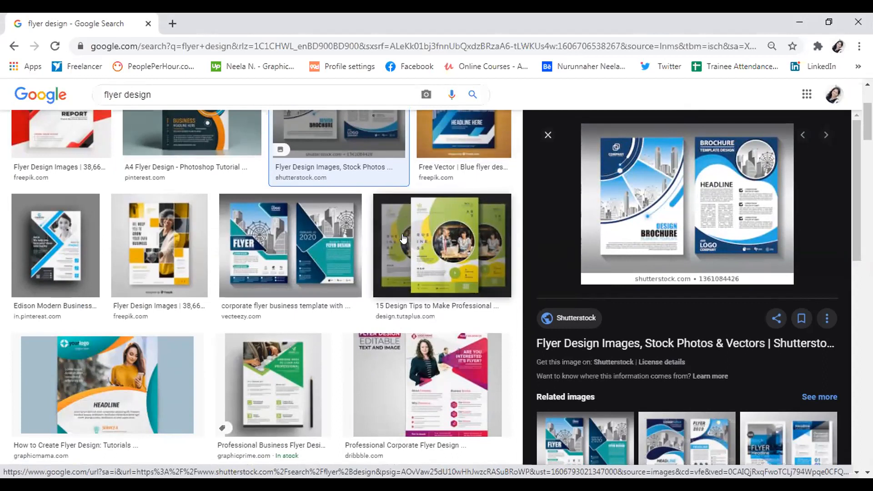
{"action": "left_click", "coordinate": [294, 277]}
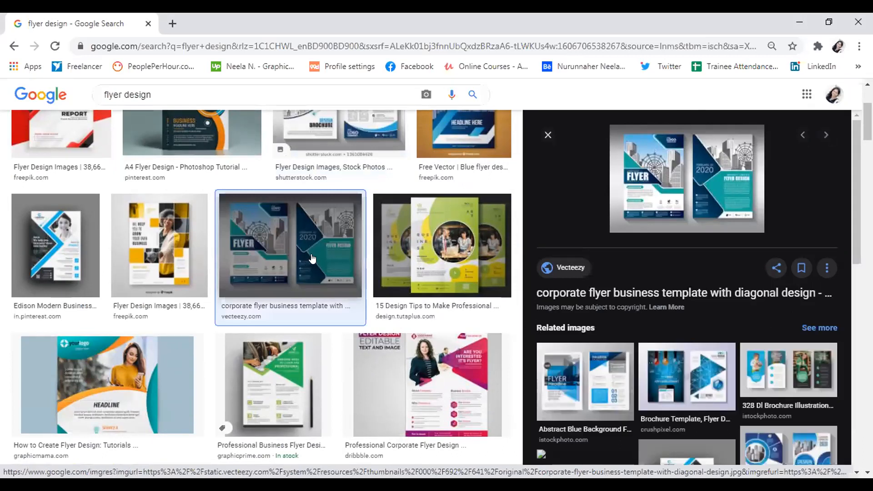
Filter the flyer images by business and preview the Behance, PSD Zone and PSD Freebies business flyers.
{"action": "scroll", "coordinate": [324, 268], "scroll_direction": "up", "scroll_amount": 3}
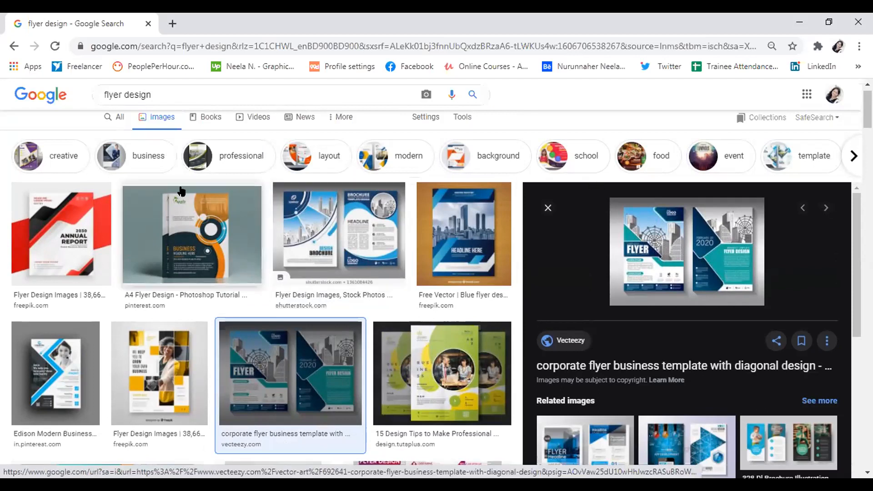
{"action": "left_click", "coordinate": [138, 159]}
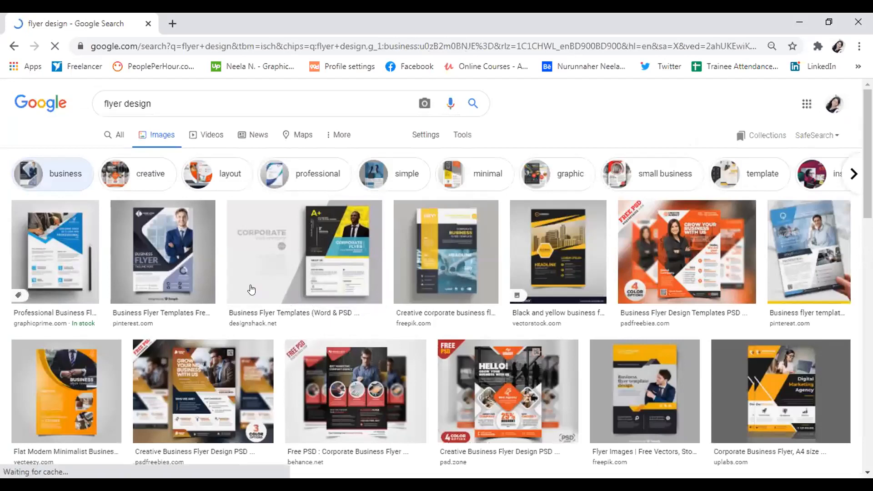
{"action": "left_click", "coordinate": [335, 381]}
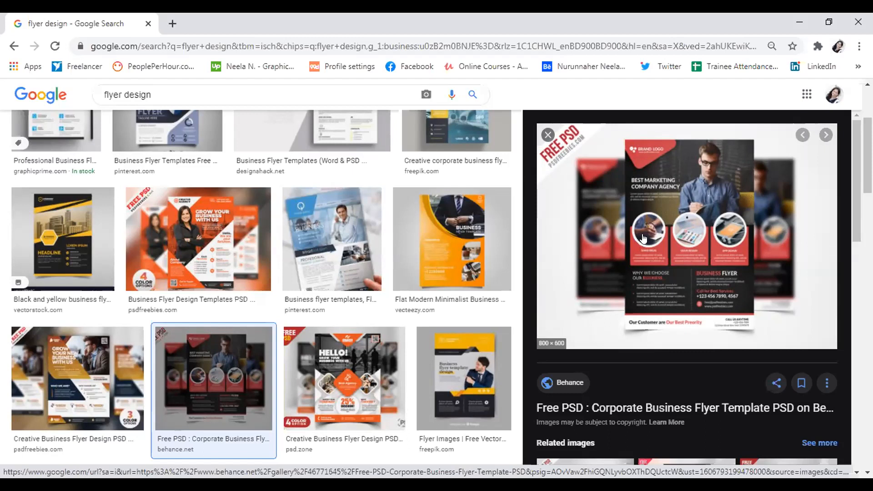
{"action": "left_click", "coordinate": [336, 378]}
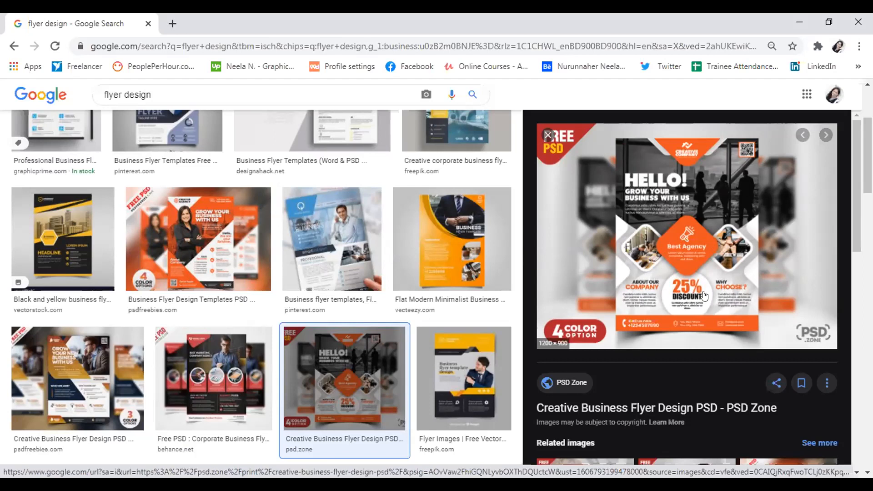
{"action": "left_click", "coordinate": [214, 238]}
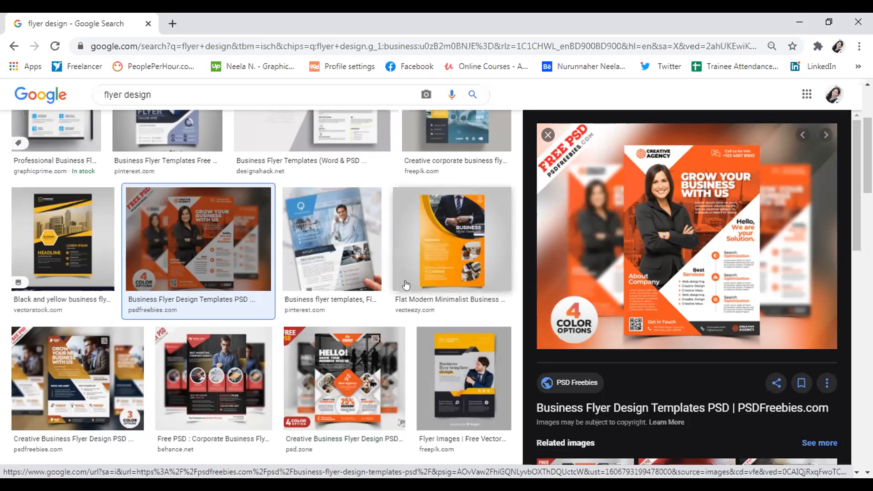
Add the creative filter and preview the yellow Freepik corporate flyer and the red and black VectorStock flyer.
{"action": "scroll", "coordinate": [361, 293], "scroll_direction": "up", "scroll_amount": 3}
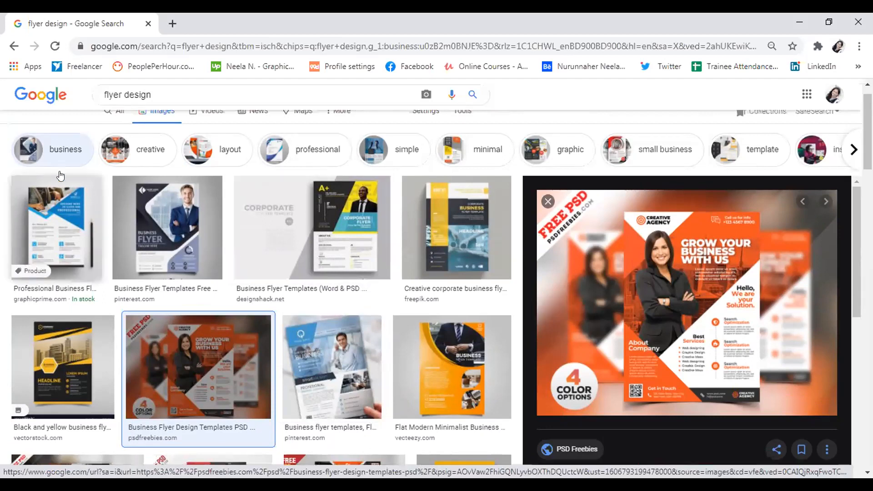
{"action": "left_click", "coordinate": [143, 153]}
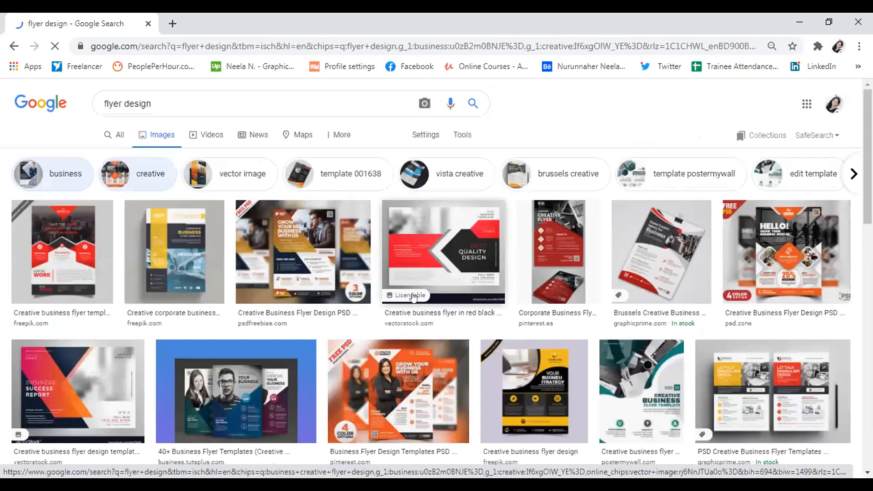
{"action": "scroll", "coordinate": [282, 327], "scroll_direction": "down", "scroll_amount": 1}
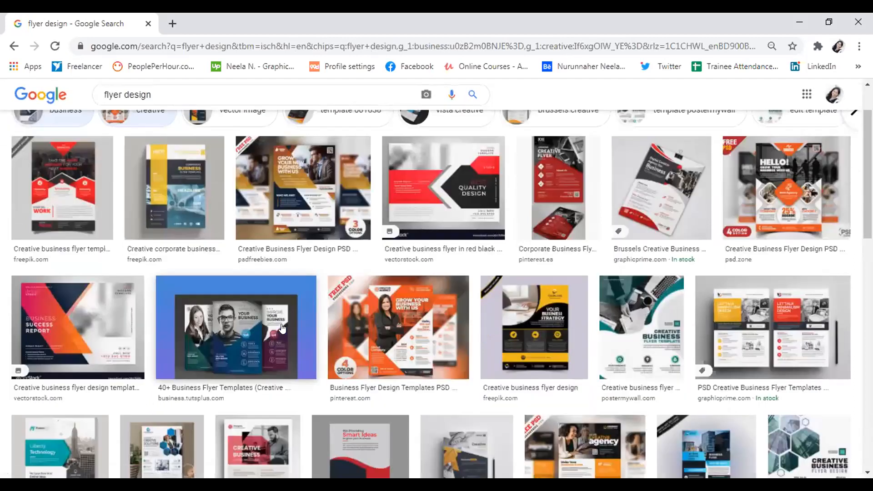
{"action": "left_click", "coordinate": [175, 184]}
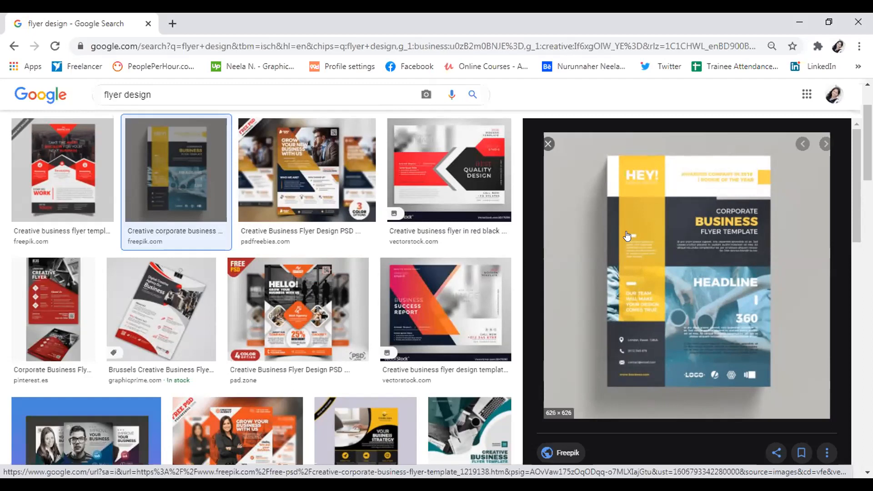
{"action": "left_click", "coordinate": [466, 183]}
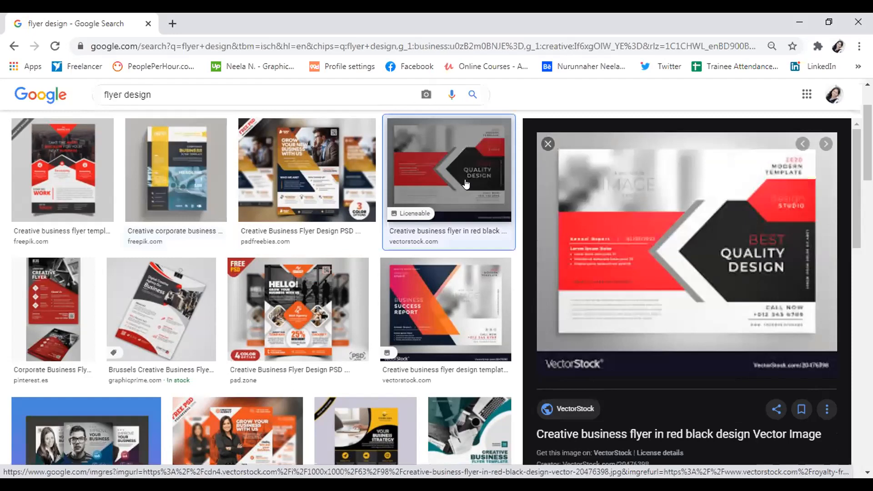
{"action": "scroll", "coordinate": [238, 376], "scroll_direction": "down", "scroll_amount": 1}
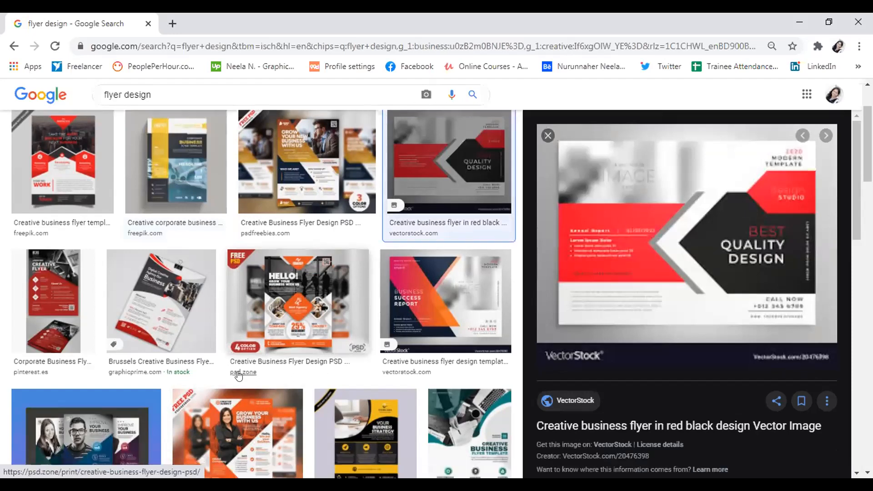
{"action": "scroll", "coordinate": [238, 375], "scroll_direction": "down", "scroll_amount": 1}
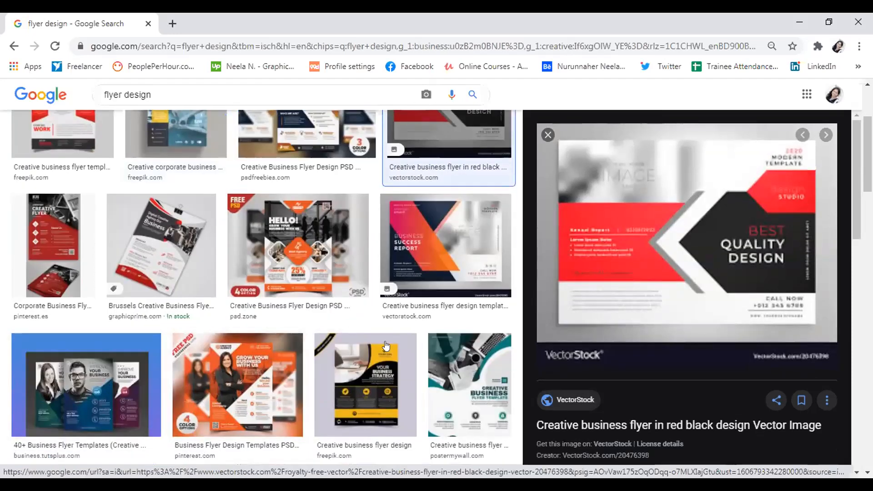
Remove the business filter and browse the creative flyer designs for layout ideas.
{"action": "scroll", "coordinate": [250, 171], "scroll_direction": "up", "scroll_amount": 3}
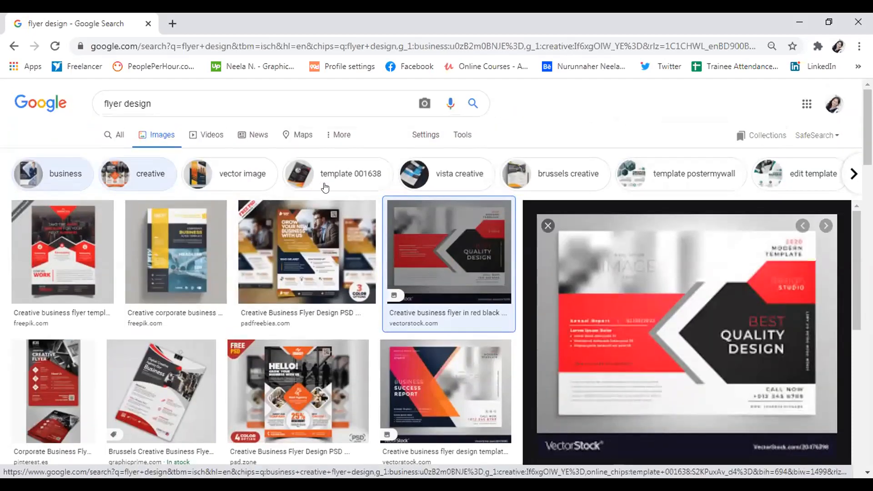
{"action": "left_click", "coordinate": [37, 177]}
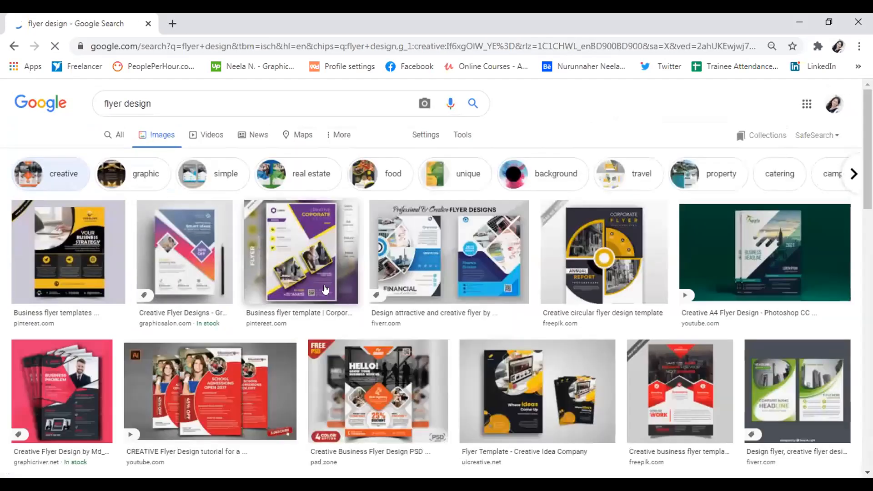
{"action": "scroll", "coordinate": [352, 306], "scroll_direction": "down", "scroll_amount": 1}
{"action": "scroll", "coordinate": [352, 306], "scroll_direction": "down", "scroll_amount": 1}
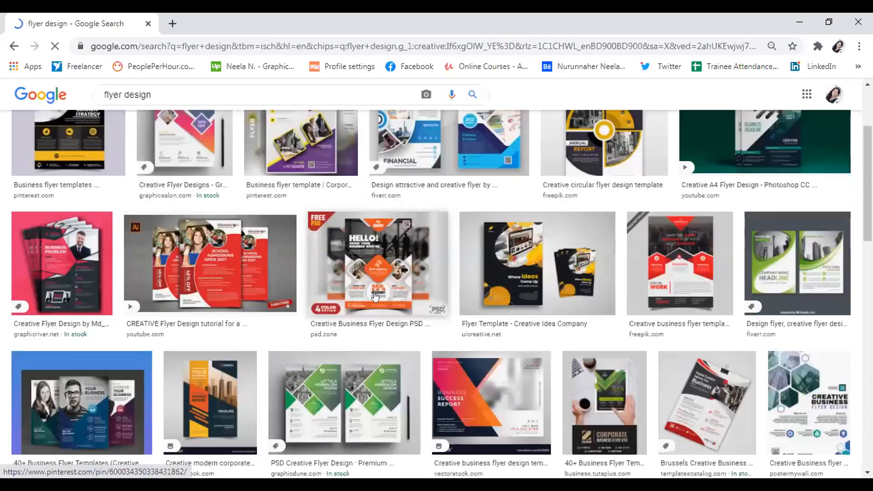
{"action": "scroll", "coordinate": [343, 250], "scroll_direction": "up", "scroll_amount": 2}
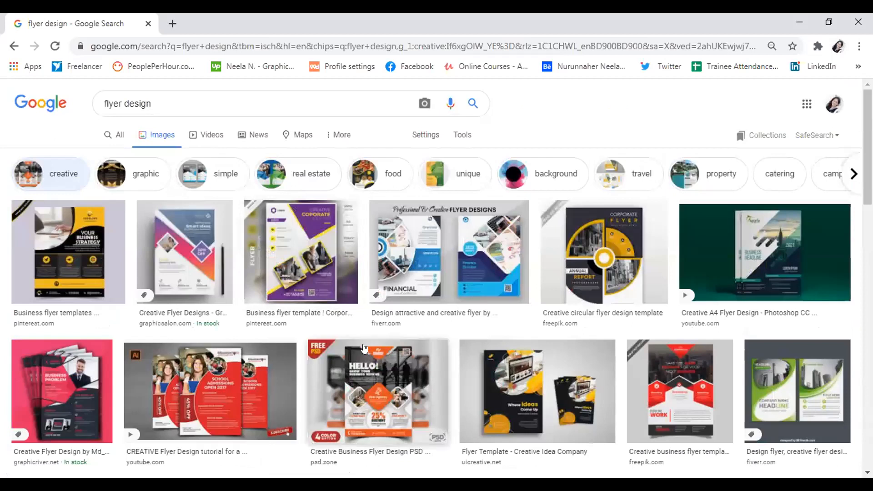
{"action": "scroll", "coordinate": [378, 346], "scroll_direction": "down", "scroll_amount": 2}
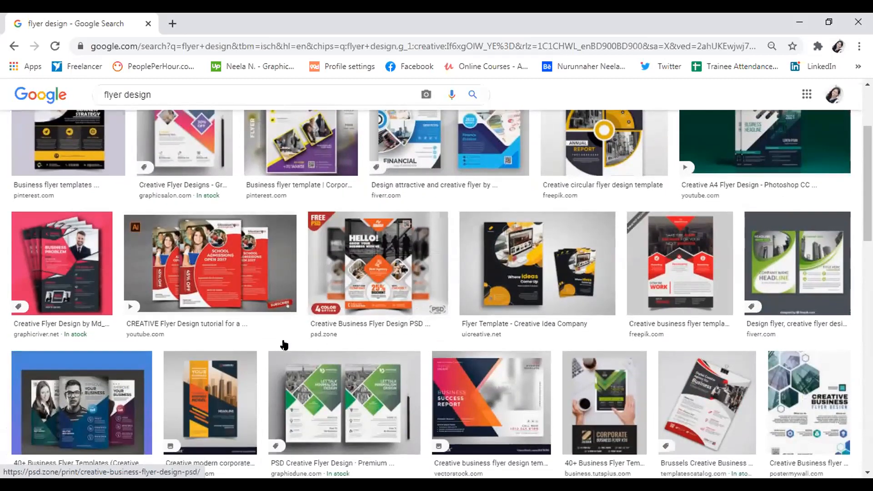
{"action": "scroll", "coordinate": [291, 346], "scroll_direction": "down", "scroll_amount": 1}
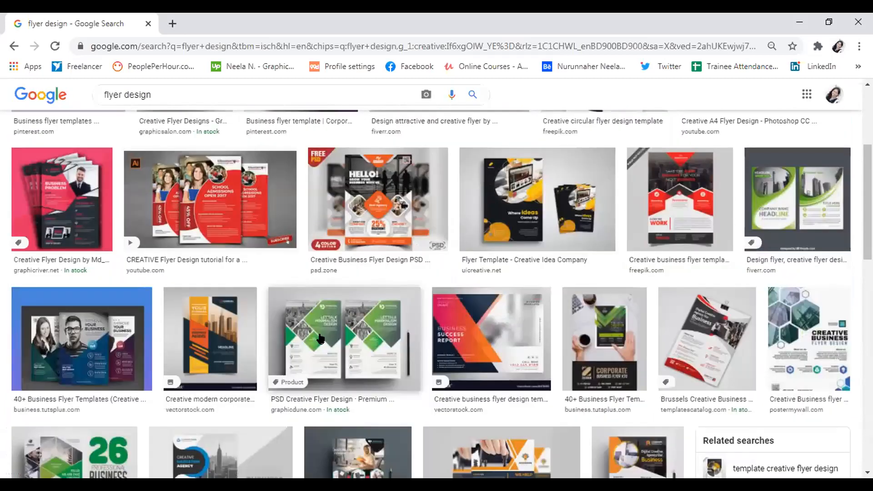
{"action": "scroll", "coordinate": [321, 339], "scroll_direction": "down", "scroll_amount": 1}
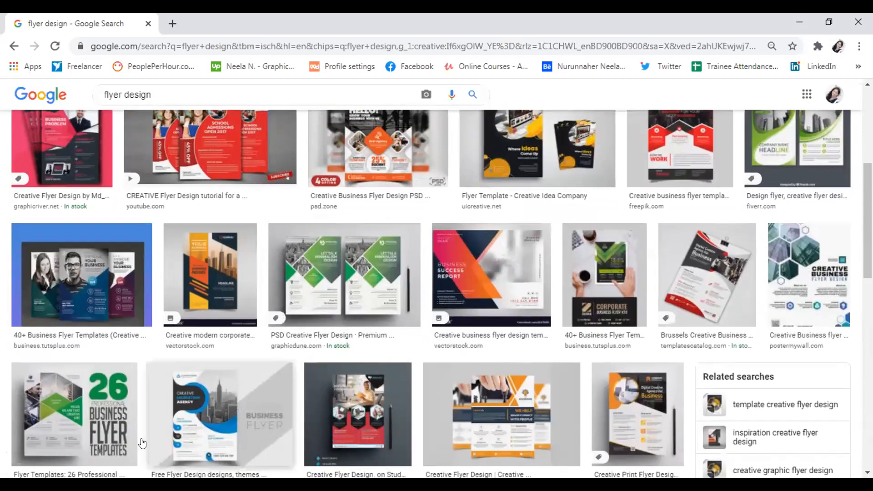
Preview the 26 Professional Business Flyer Templates, Graphic Dune's green PSD Creative Flyer Design and PosterMyWall's hexagon flyer for comparison.
{"action": "left_click", "coordinate": [67, 419]}
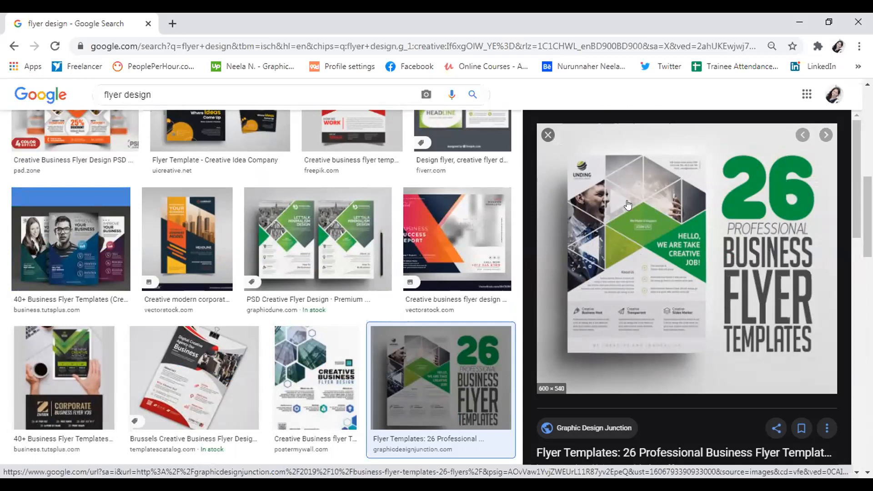
{"action": "left_click", "coordinate": [337, 248]}
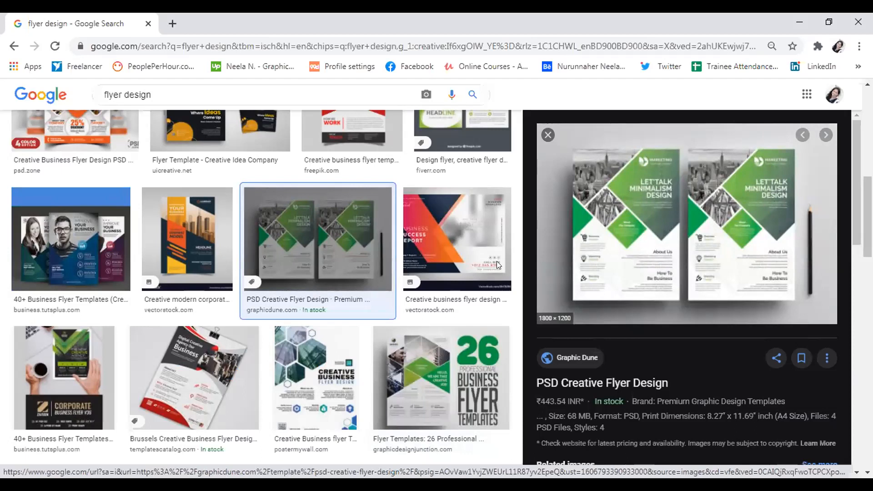
{"action": "left_click", "coordinate": [340, 360]}
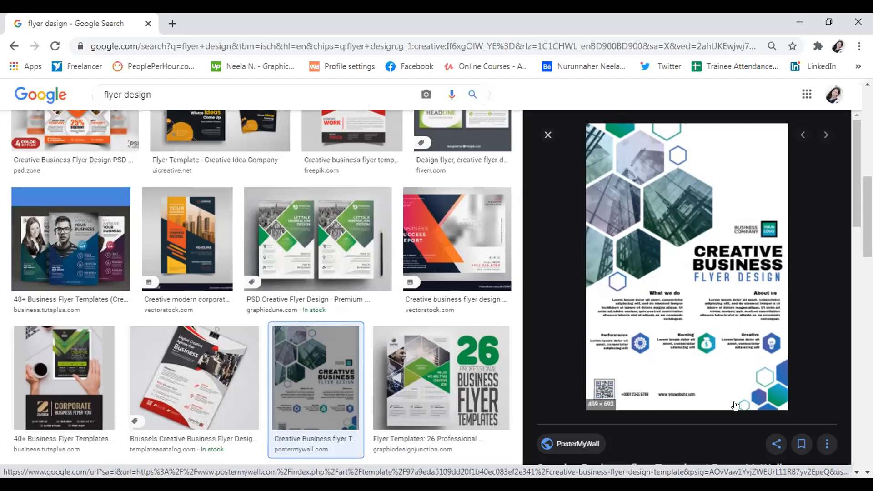
{"action": "left_click", "coordinate": [404, 390]}
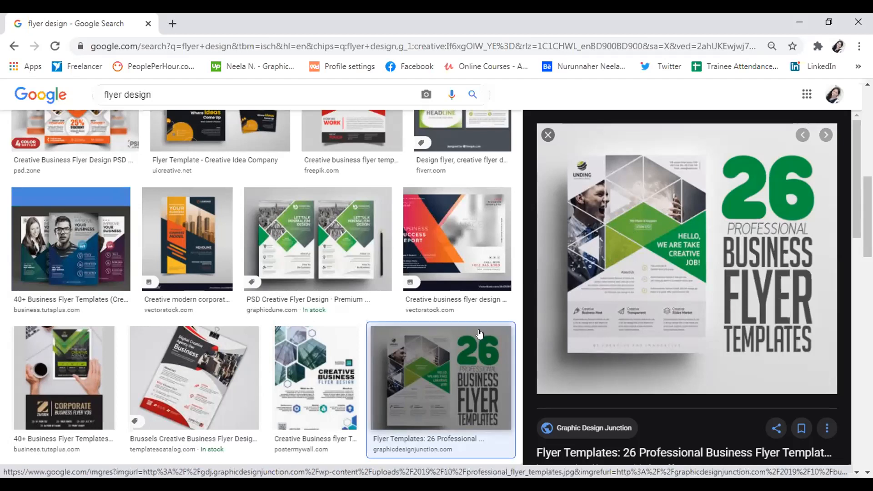
Preview the blue Creative Marketing Agency flyer from Dribbble and the pink gym flyer from Fiverr.
{"action": "scroll", "coordinate": [480, 335], "scroll_direction": "down", "scroll_amount": 4}
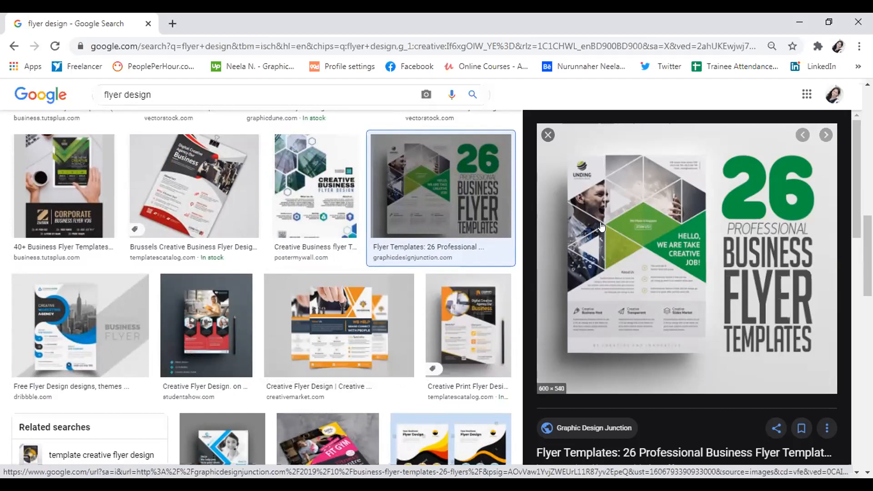
{"action": "left_click", "coordinate": [77, 330]}
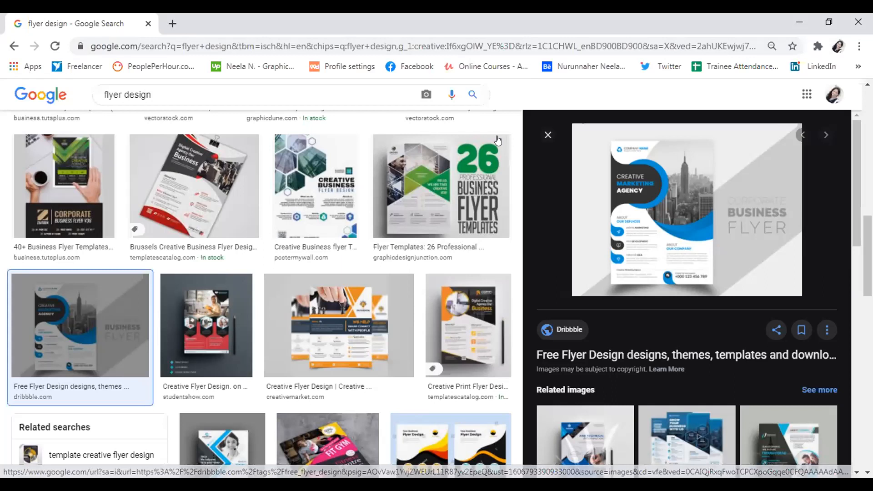
{"action": "scroll", "coordinate": [458, 244], "scroll_direction": "down", "scroll_amount": 1}
{"action": "scroll", "coordinate": [458, 244], "scroll_direction": "down", "scroll_amount": 2}
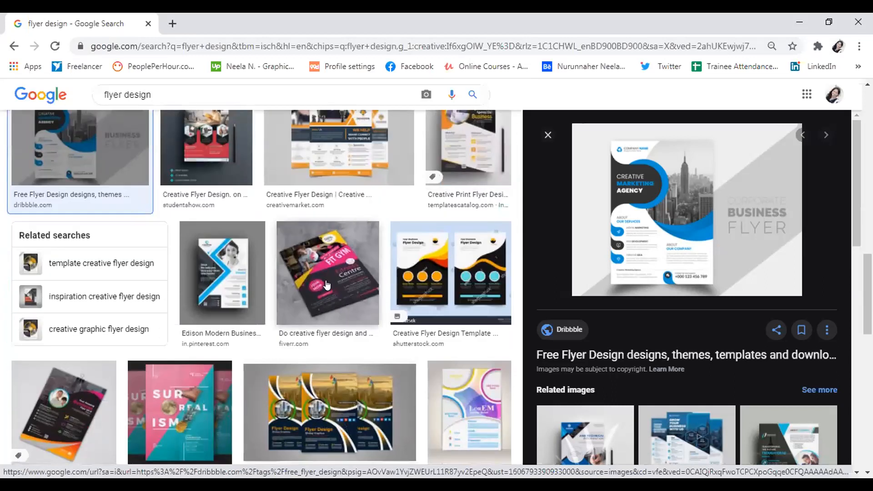
{"action": "left_click", "coordinate": [316, 290]}
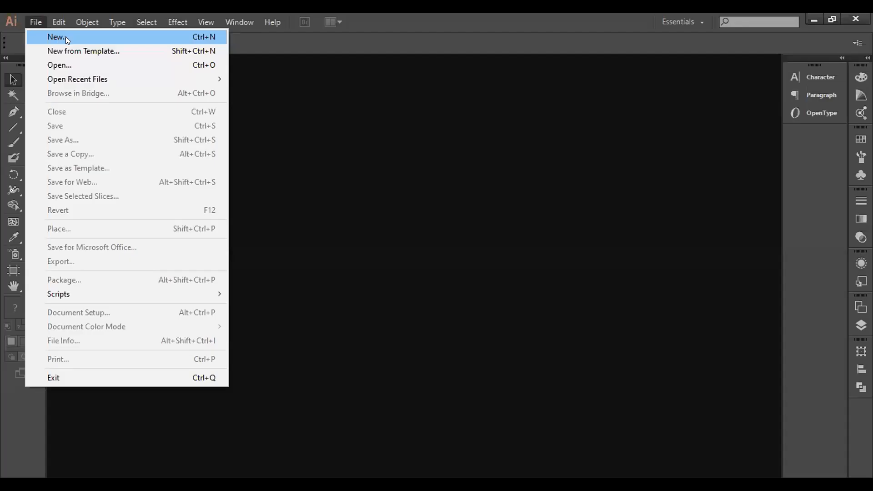
Create a new A4 document in inches with two artboards and a 0.125 in bleed on all sides.
{"action": "left_click", "coordinate": [66, 36]}
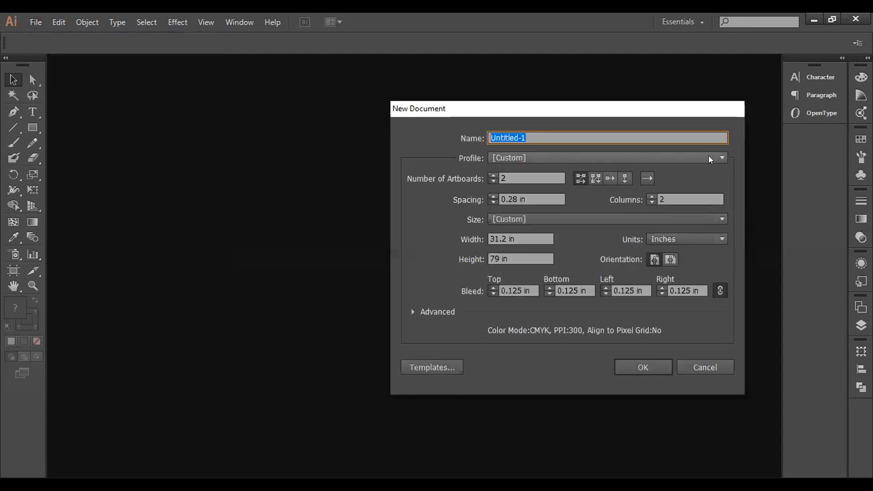
{"action": "left_click", "coordinate": [713, 159]}
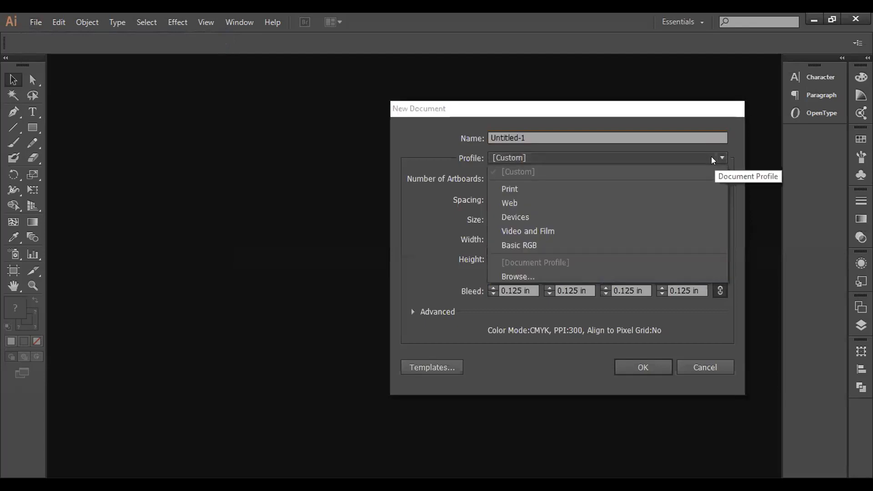
{"action": "left_click", "coordinate": [773, 164]}
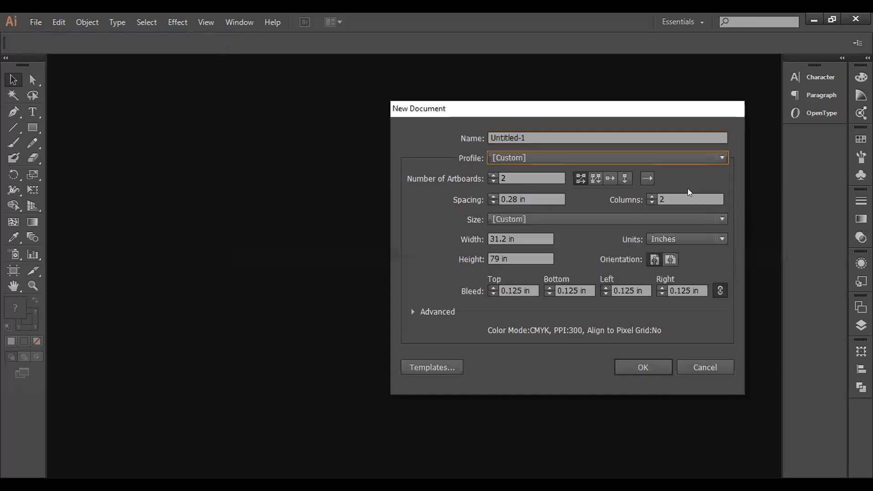
{"action": "left_click", "coordinate": [723, 221]}
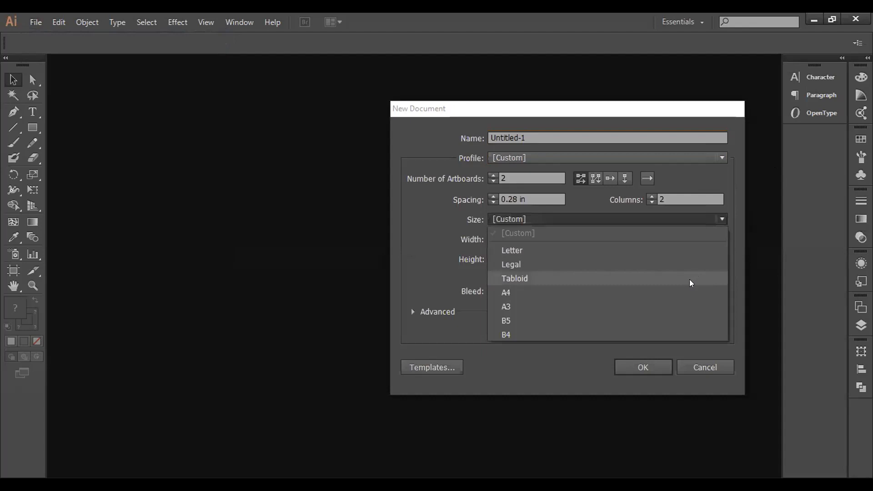
{"action": "left_click", "coordinate": [690, 291]}
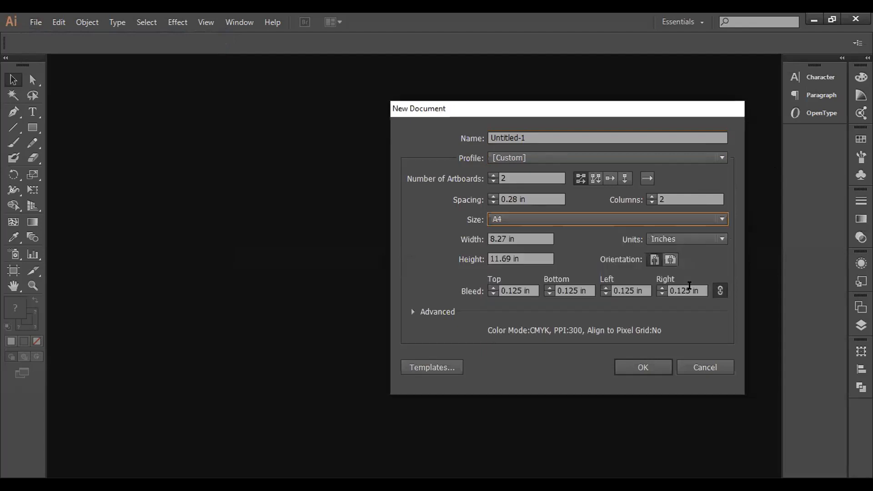
{"action": "left_click", "coordinate": [640, 369]}
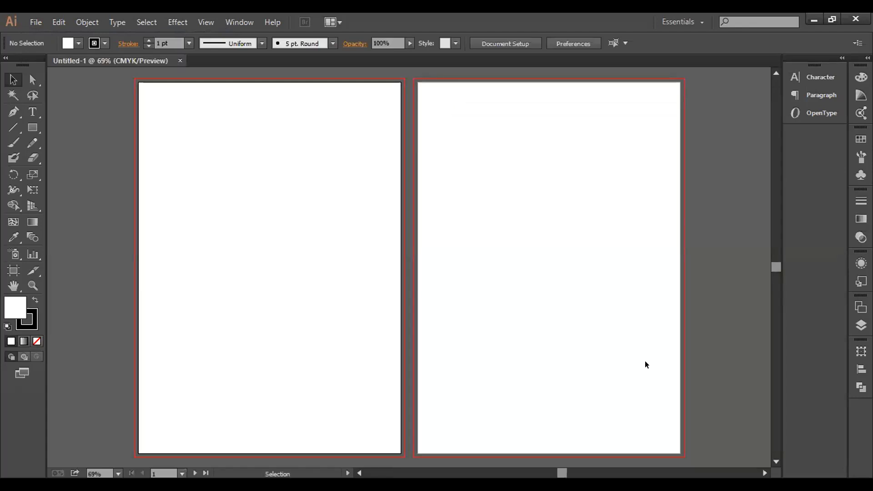
{"action": "key", "text": "ctrl+alt+0"}
{"action": "scroll", "coordinate": [647, 365], "scroll_direction": "down", "scroll_amount": 2}
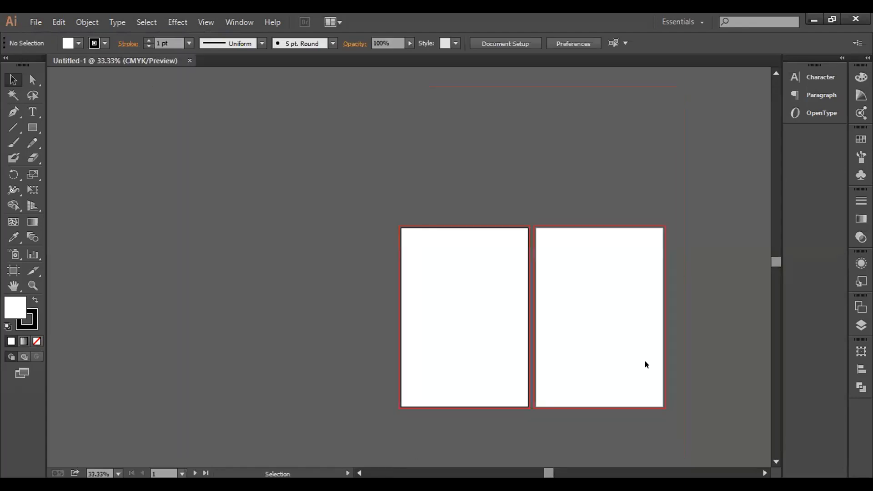
{"action": "scroll", "coordinate": [647, 364], "scroll_direction": "up", "scroll_amount": 1}
{"action": "left_click_drag", "start_coordinate": [712, 341], "coordinate": [667, 318]}
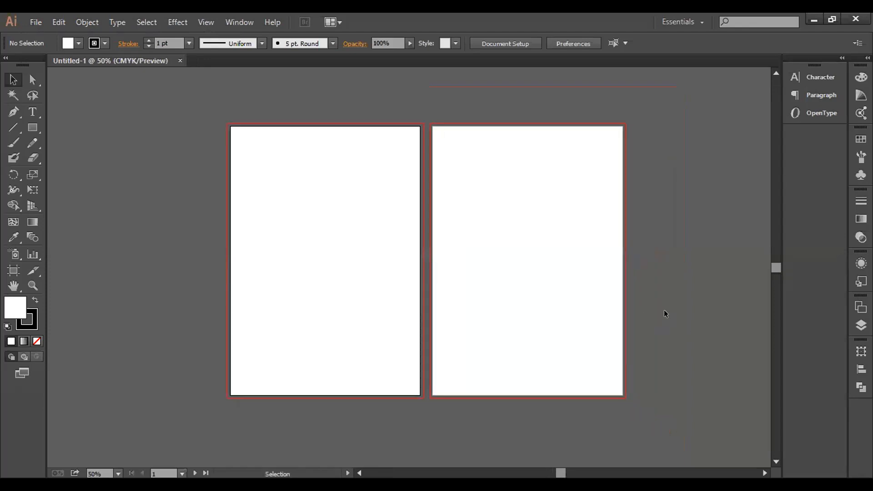
Open the reference flyer image 7052b871afc8b8abd2b0177d3f327313 from the Desktop and check it against the blank document.
{"action": "left_click", "coordinate": [36, 20]}
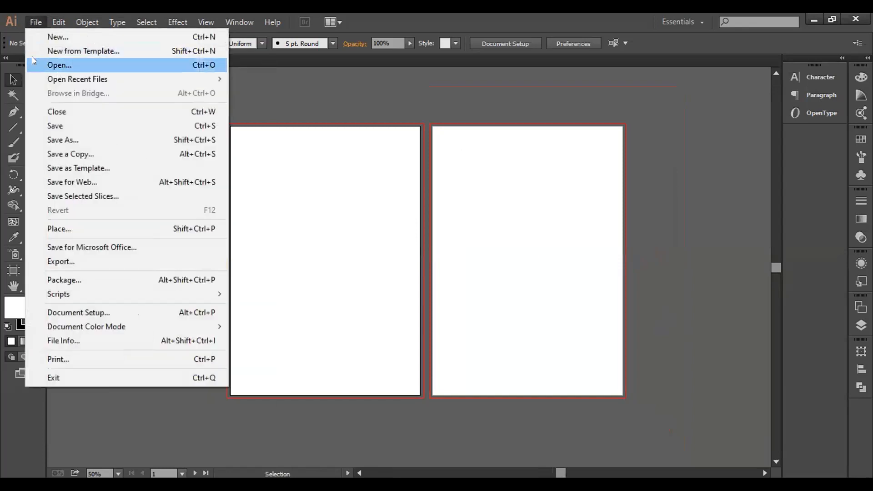
{"action": "left_click", "coordinate": [33, 60]}
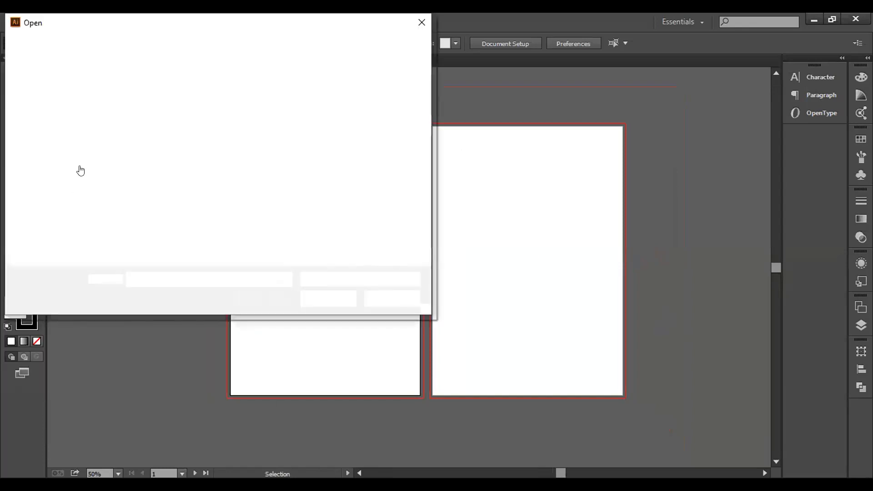
{"action": "scroll", "coordinate": [223, 159], "scroll_direction": "down", "scroll_amount": 8}
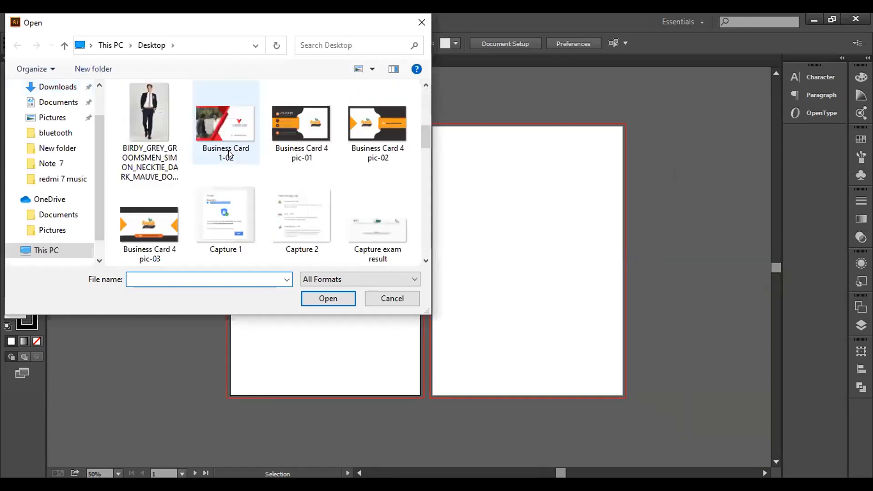
{"action": "scroll", "coordinate": [229, 153], "scroll_direction": "down", "scroll_amount": 10}
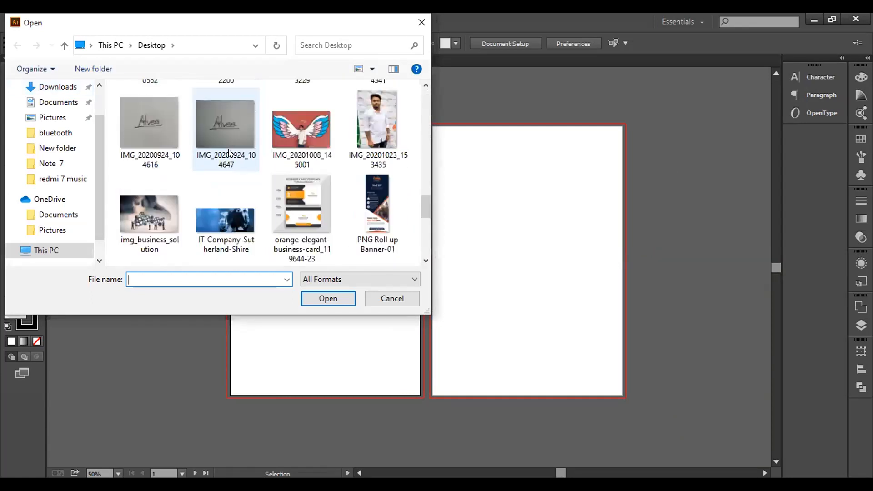
{"action": "scroll", "coordinate": [229, 154], "scroll_direction": "down", "scroll_amount": 2}
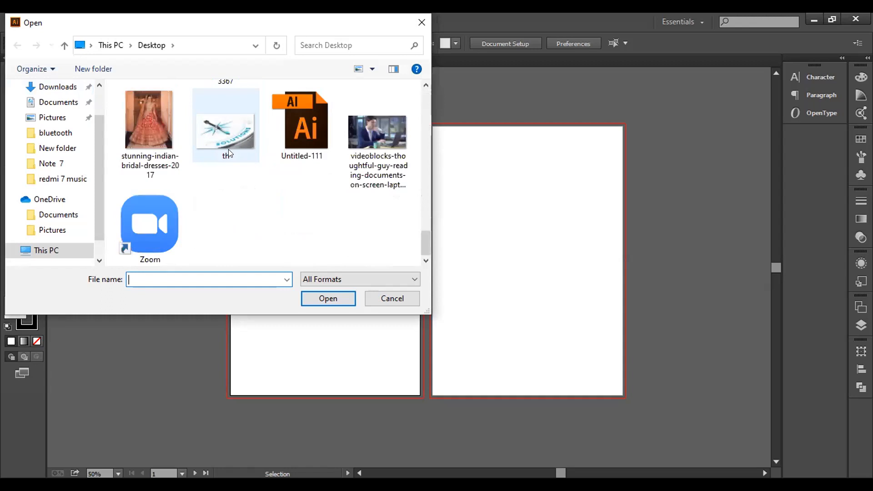
{"action": "scroll", "coordinate": [229, 150], "scroll_direction": "up", "scroll_amount": 10}
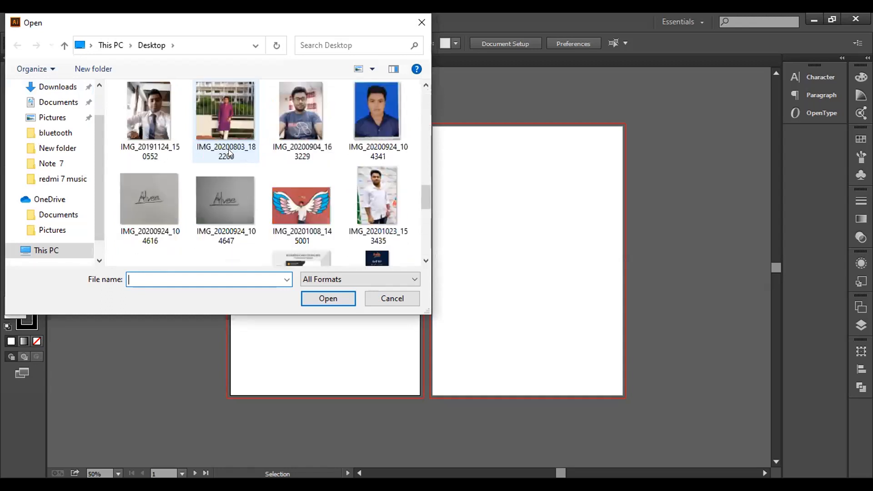
{"action": "scroll", "coordinate": [229, 154], "scroll_direction": "up", "scroll_amount": 3}
{"action": "scroll", "coordinate": [229, 154], "scroll_direction": "up", "scroll_amount": 4}
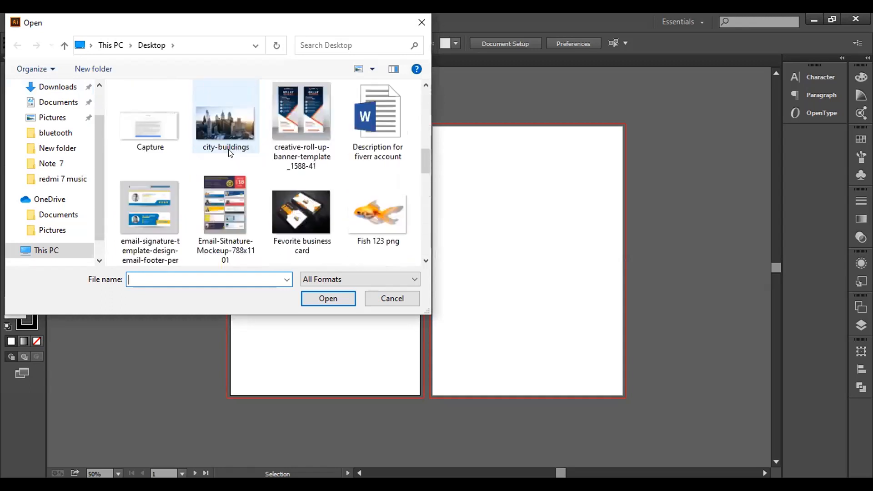
{"action": "scroll", "coordinate": [229, 154], "scroll_direction": "up", "scroll_amount": 2}
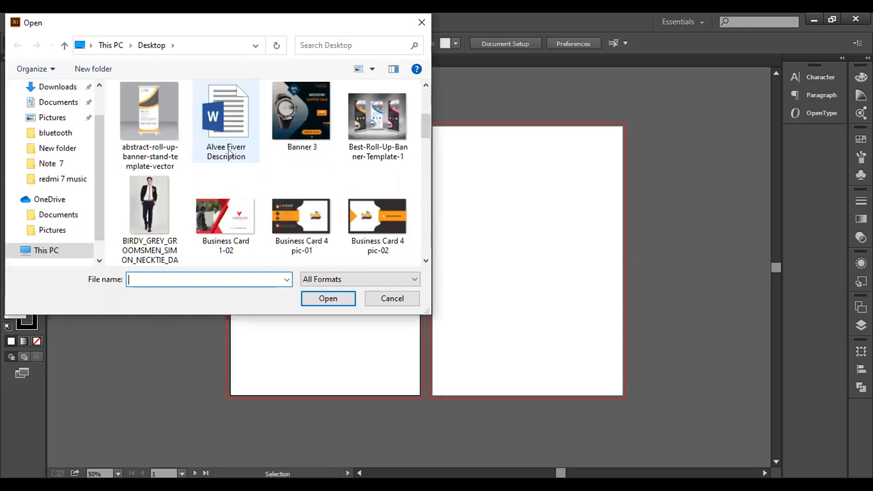
{"action": "scroll", "coordinate": [229, 154], "scroll_direction": "up", "scroll_amount": 2}
{"action": "scroll", "coordinate": [230, 152], "scroll_direction": "up", "scroll_amount": 2}
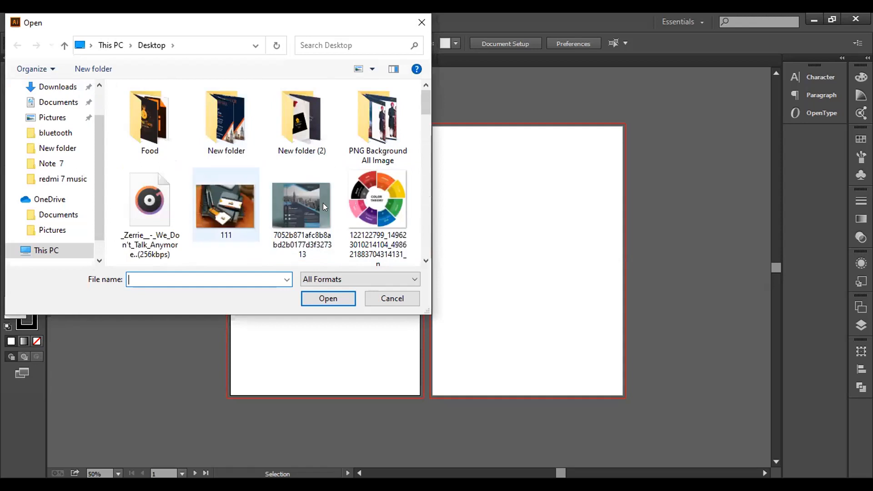
{"action": "left_click", "coordinate": [299, 209]}
{"action": "left_click", "coordinate": [322, 299]}
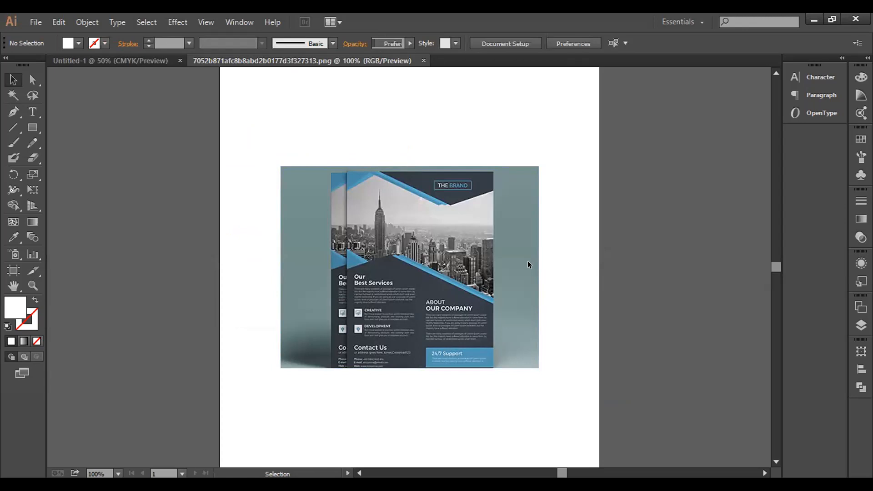
{"action": "left_click", "coordinate": [128, 60]}
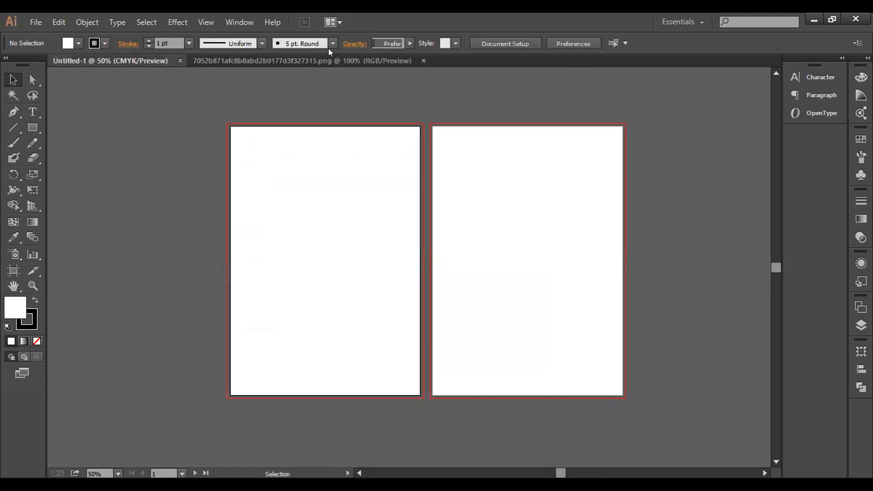
{"action": "left_click", "coordinate": [322, 59]}
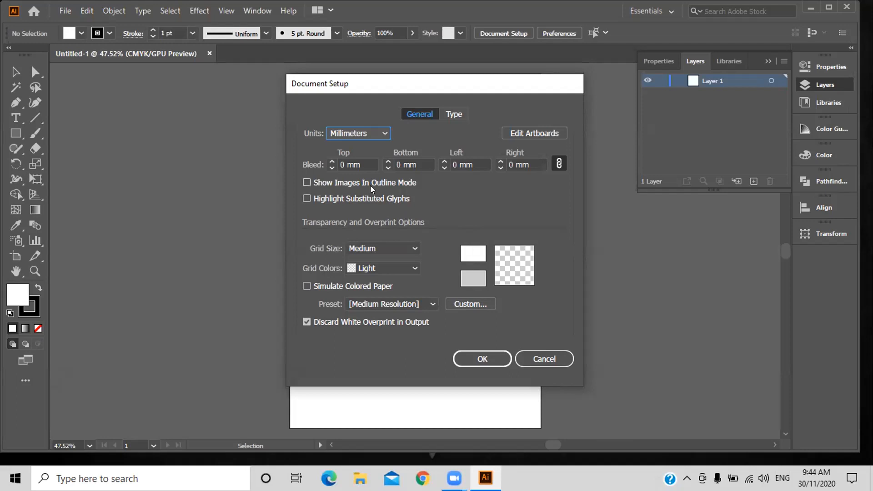
Confirm the document setup in millimetres with the bleed at 0 mm on all sides.
{"action": "left_click", "coordinate": [332, 161]}
{"action": "left_click", "coordinate": [331, 168]}
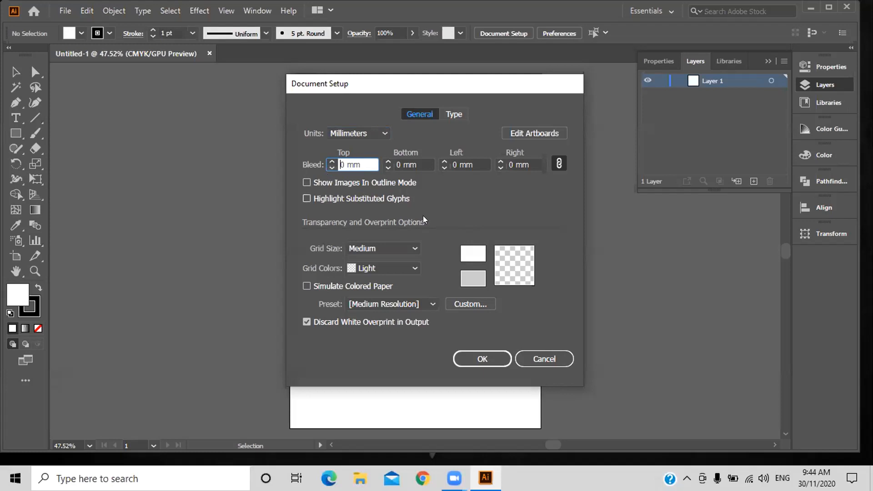
{"action": "left_click", "coordinate": [483, 360]}
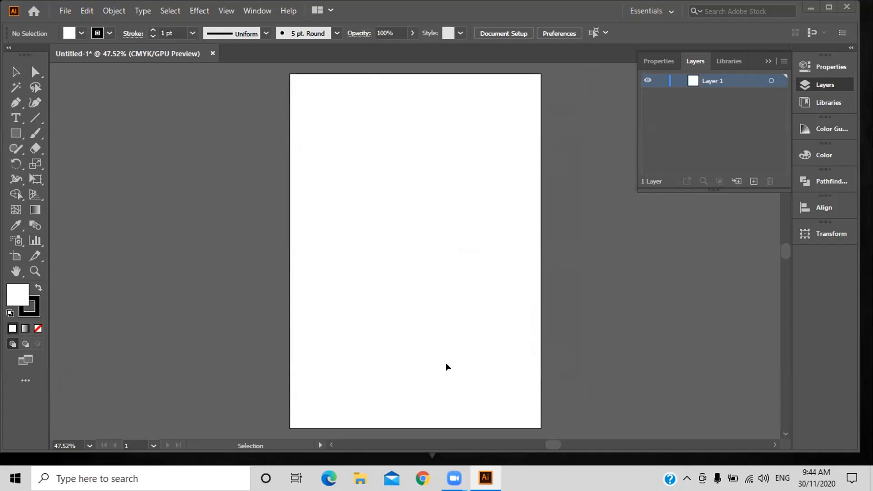
Switch to Chrome and search Google for "flyer design".
{"action": "left_click", "coordinate": [424, 479]}
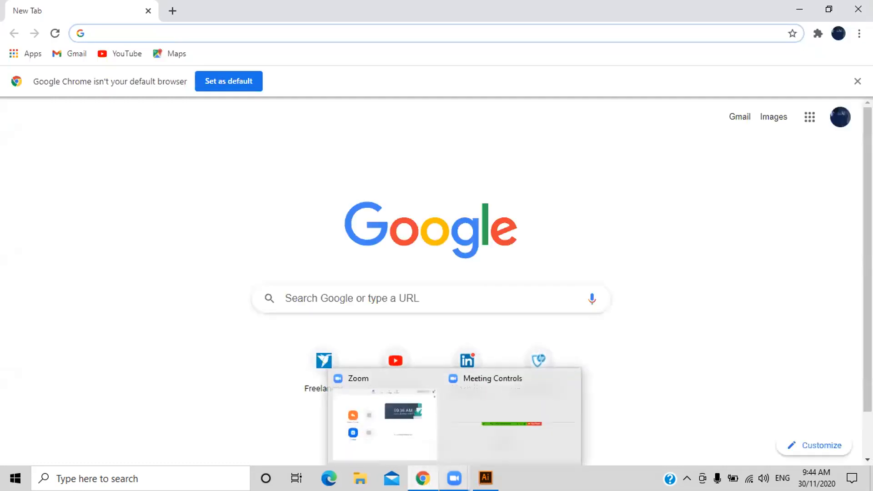
{"action": "type", "text": "f"}
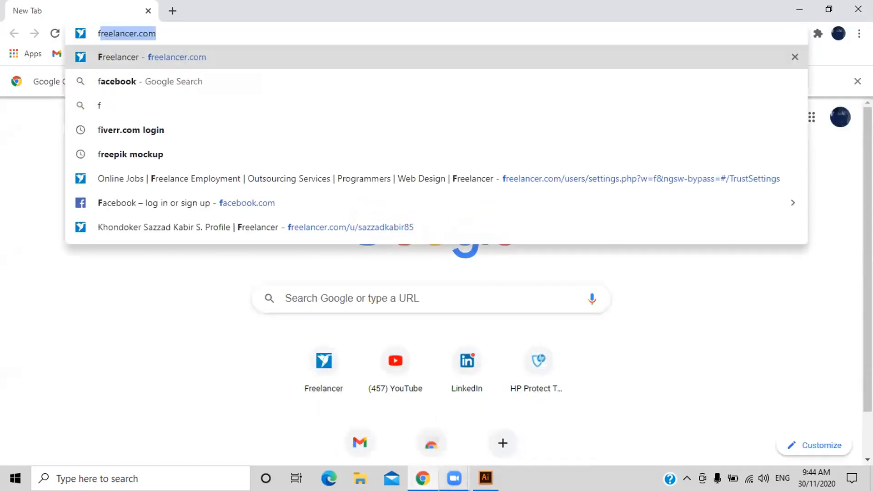
{"action": "type", "text": "lye"}
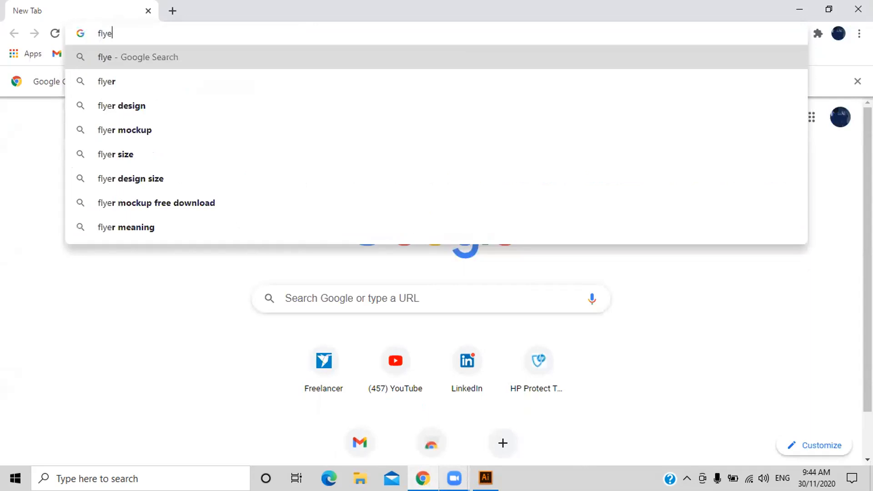
{"action": "type", "text": "r"}
{"action": "key", "text": "Down"}
{"action": "key", "text": "Return"}
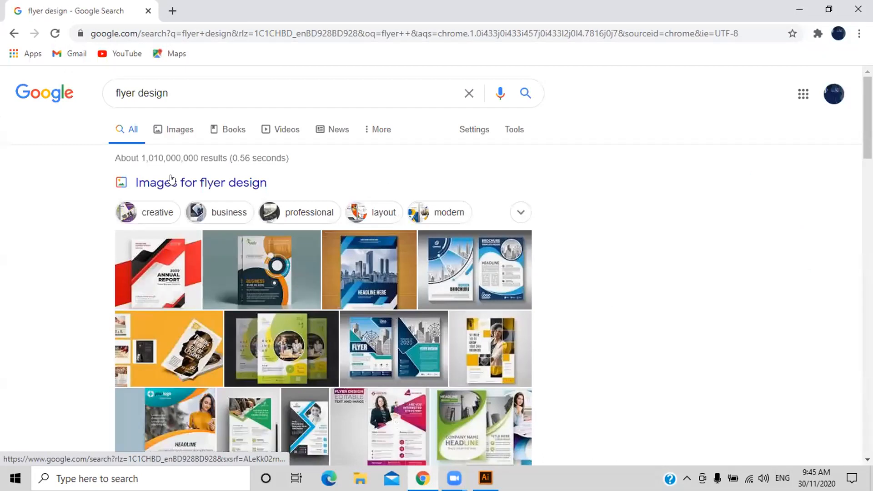
Show the image results for flyer design and browse the example layouts.
{"action": "right_click", "coordinate": [173, 201]}
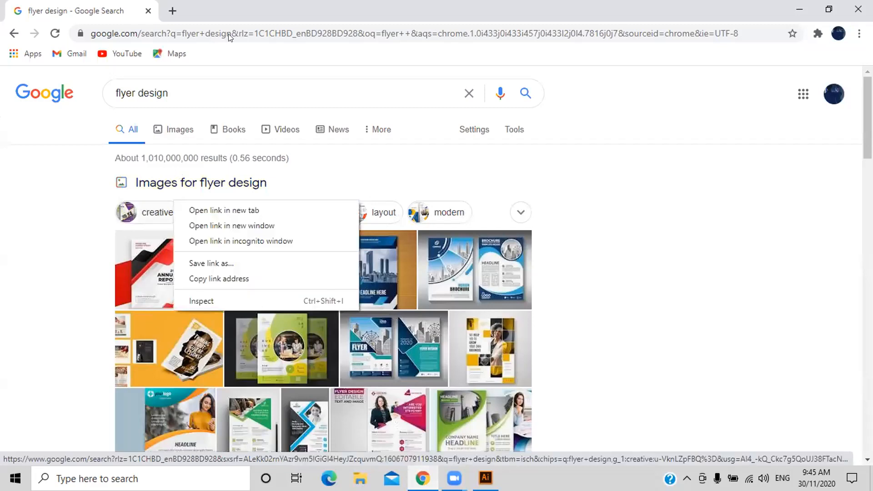
{"action": "left_click", "coordinate": [671, 165]}
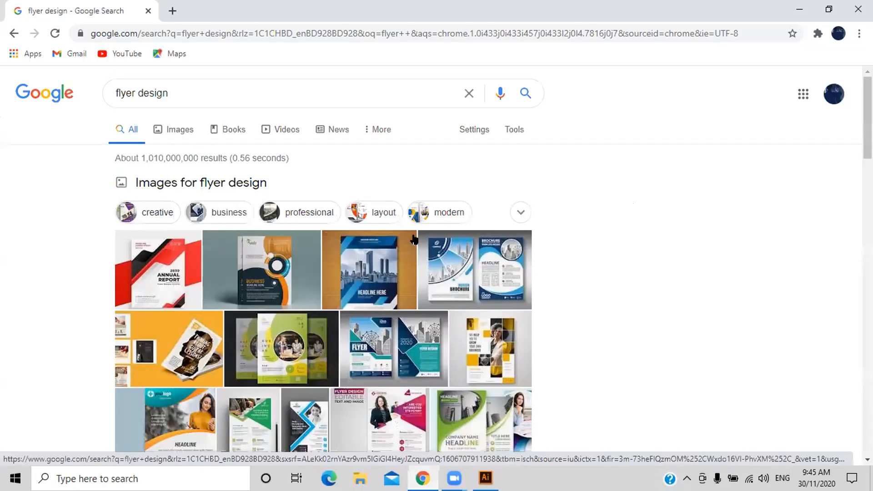
{"action": "left_click", "coordinate": [178, 136]}
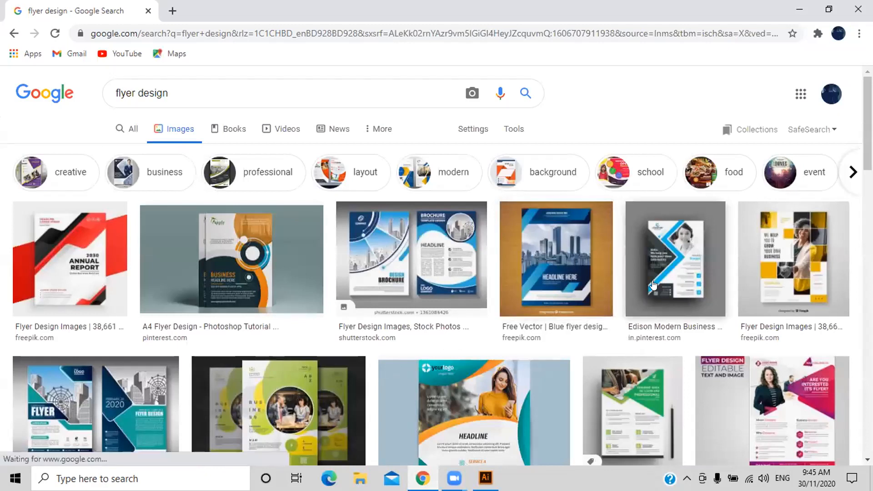
{"action": "scroll", "coordinate": [601, 284], "scroll_direction": "down", "scroll_amount": 3}
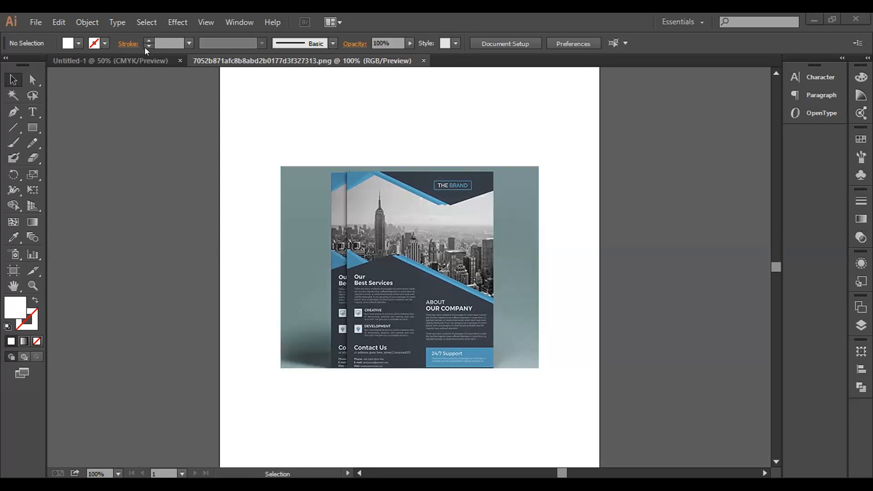
Switch back to Illustrator, study the reference flyer's layout and return to the blank Untitled-1 document.
{"action": "left_click", "coordinate": [144, 60]}
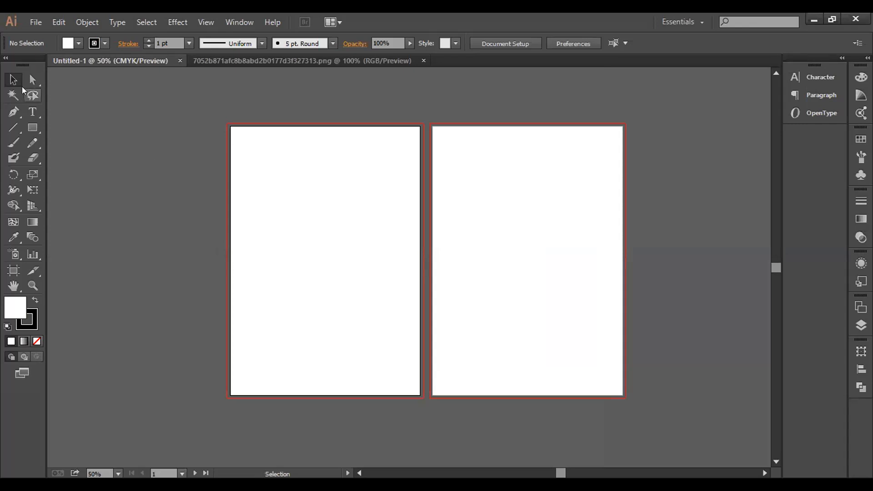
{"action": "left_click", "coordinate": [32, 127]}
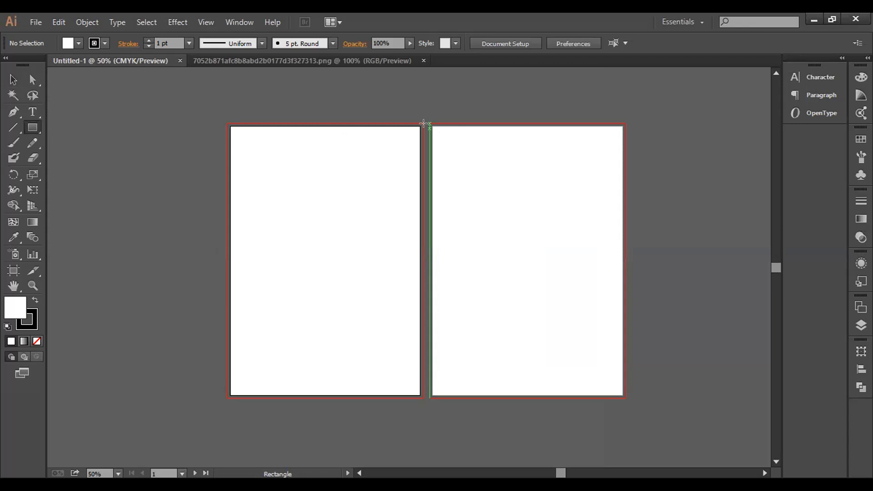
{"action": "left_click", "coordinate": [13, 80]}
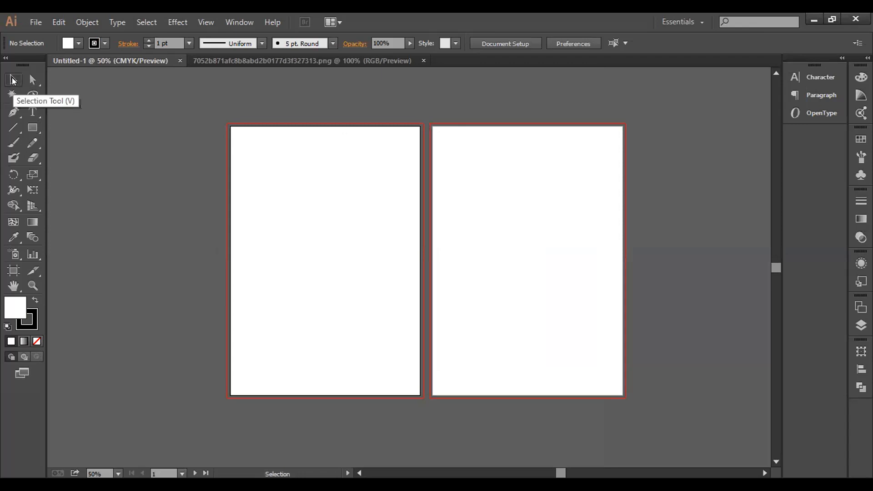
{"action": "left_click", "coordinate": [383, 59]}
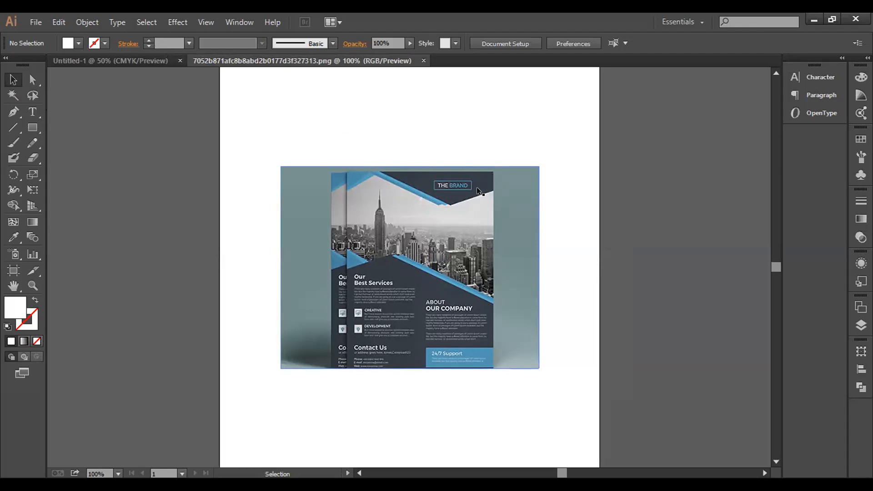
{"action": "left_click", "coordinate": [137, 61]}
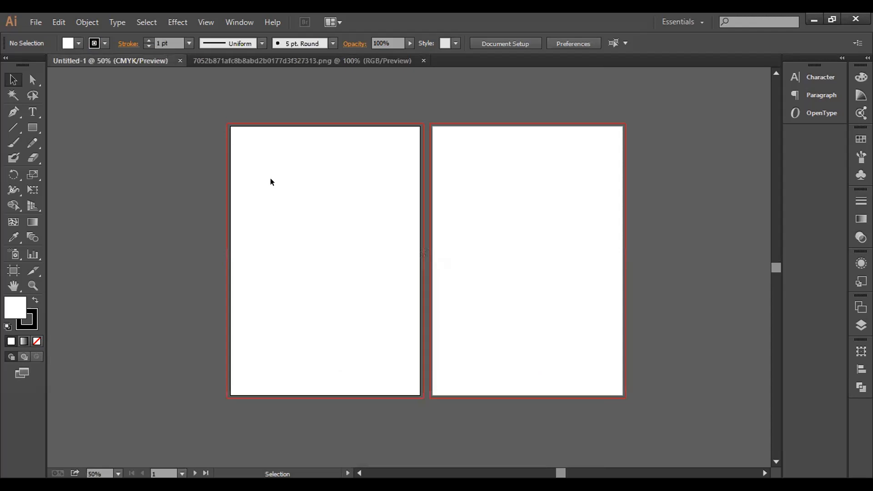
Switch to Chrome, open the preview of a business flyer result and browse further example layouts in the flyer design images.
{"action": "key", "text": "alt"}
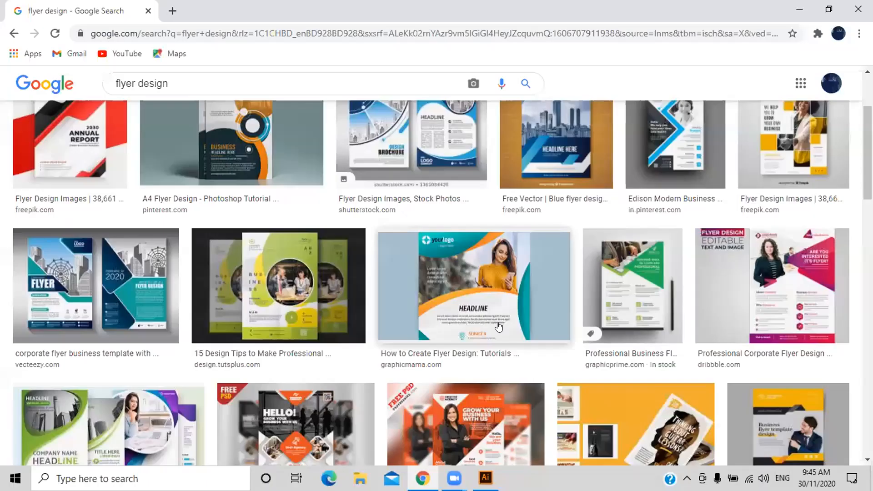
{"action": "left_click", "coordinate": [497, 328]}
{"action": "scroll", "coordinate": [338, 273], "scroll_direction": "down", "scroll_amount": 2}
{"action": "scroll", "coordinate": [339, 302], "scroll_direction": "down", "scroll_amount": 2}
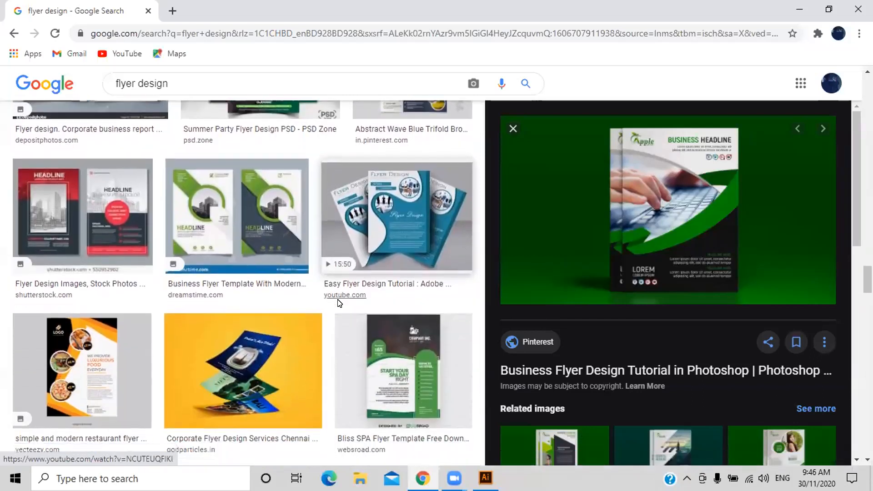
{"action": "scroll", "coordinate": [339, 303], "scroll_direction": "down", "scroll_amount": 6}
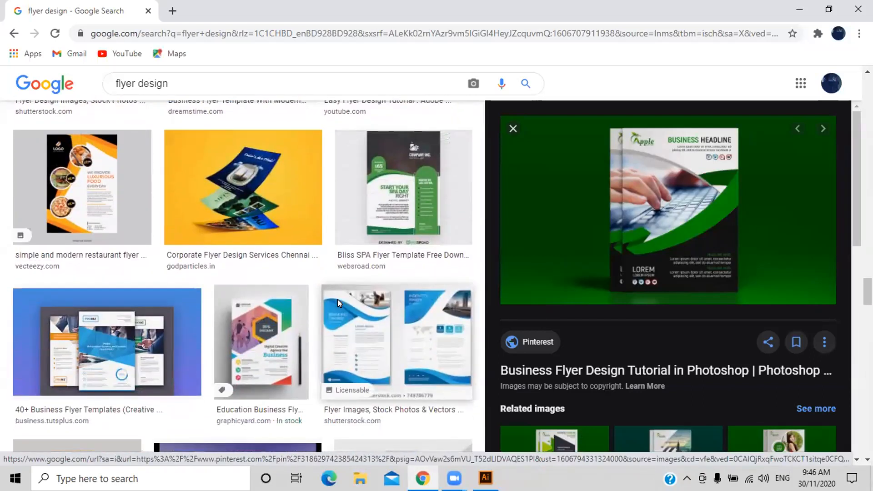
{"action": "scroll", "coordinate": [338, 302], "scroll_direction": "down", "scroll_amount": 7}
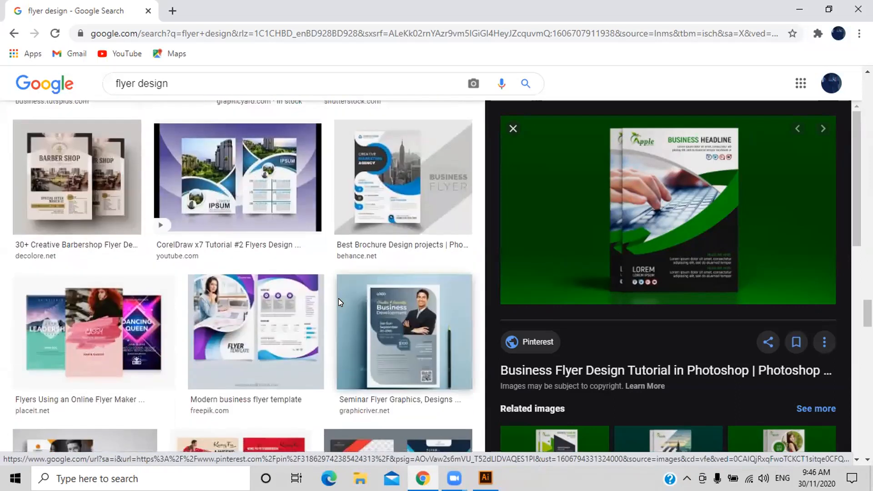
{"action": "scroll", "coordinate": [337, 303], "scroll_direction": "down", "scroll_amount": 2}
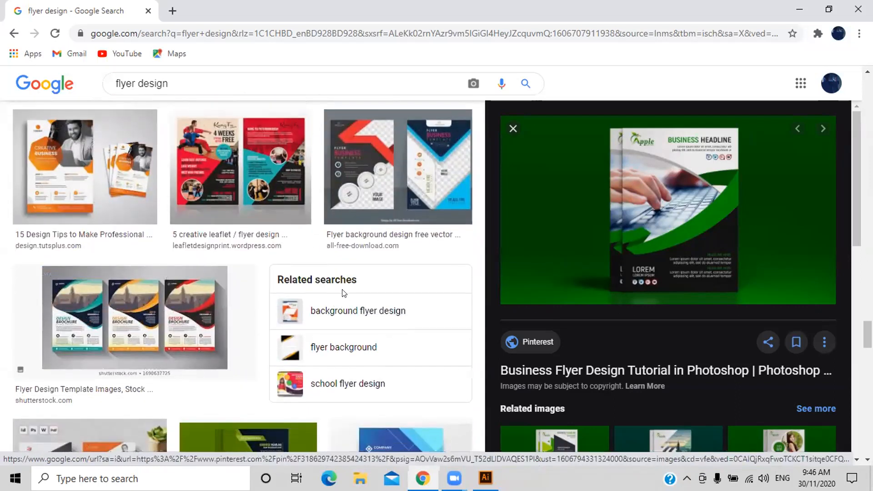
{"action": "scroll", "coordinate": [340, 298], "scroll_direction": "down", "scroll_amount": 4}
{"action": "scroll", "coordinate": [343, 293], "scroll_direction": "down", "scroll_amount": 4}
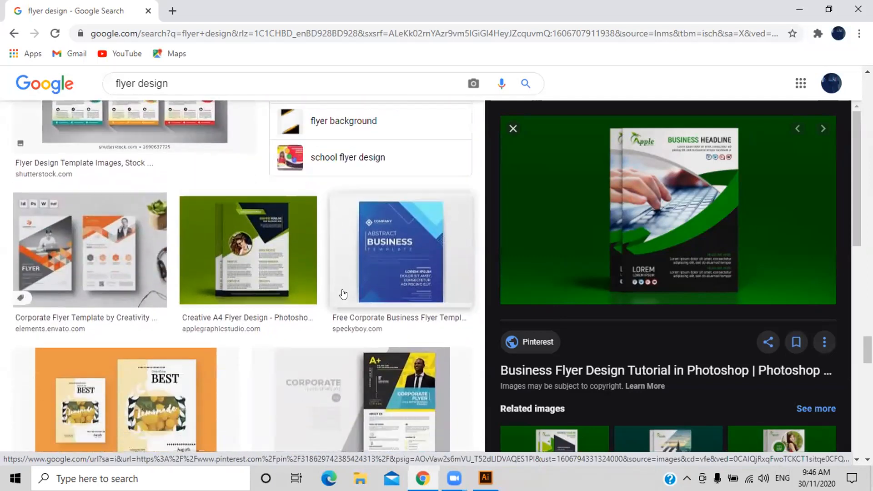
{"action": "scroll", "coordinate": [343, 293], "scroll_direction": "down", "scroll_amount": 3}
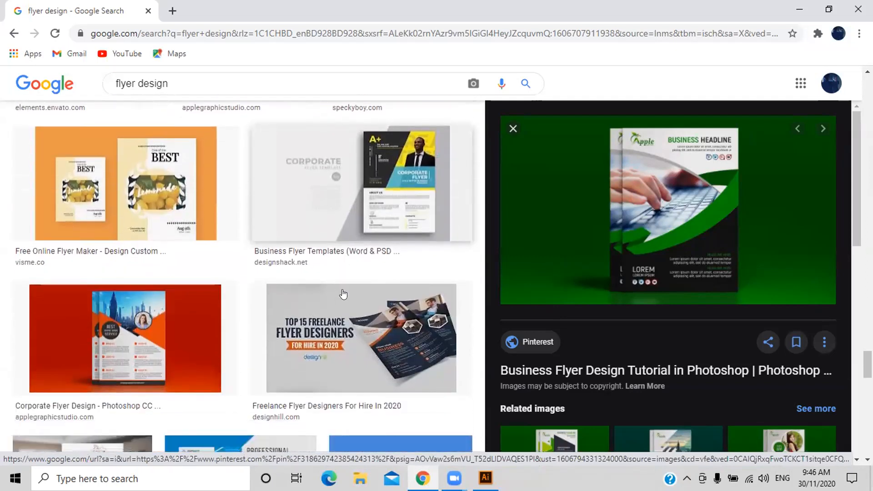
{"action": "scroll", "coordinate": [343, 293], "scroll_direction": "down", "scroll_amount": 4}
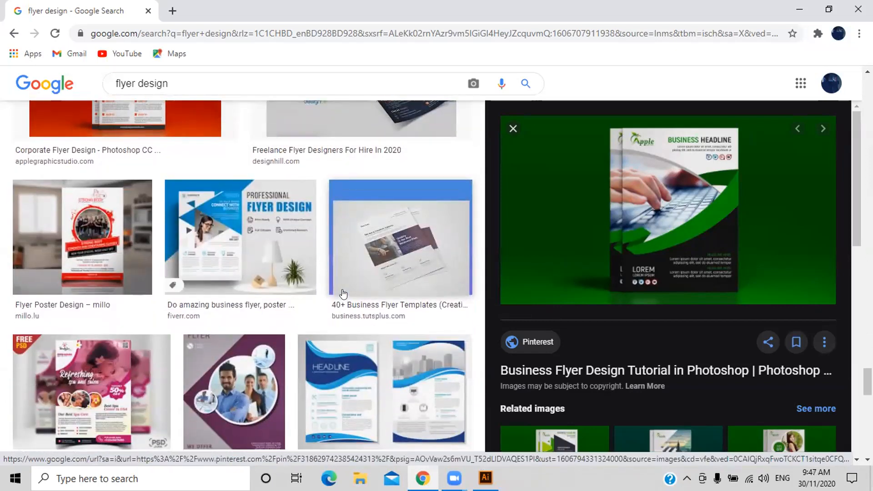
{"action": "scroll", "coordinate": [343, 294], "scroll_direction": "down", "scroll_amount": 1}
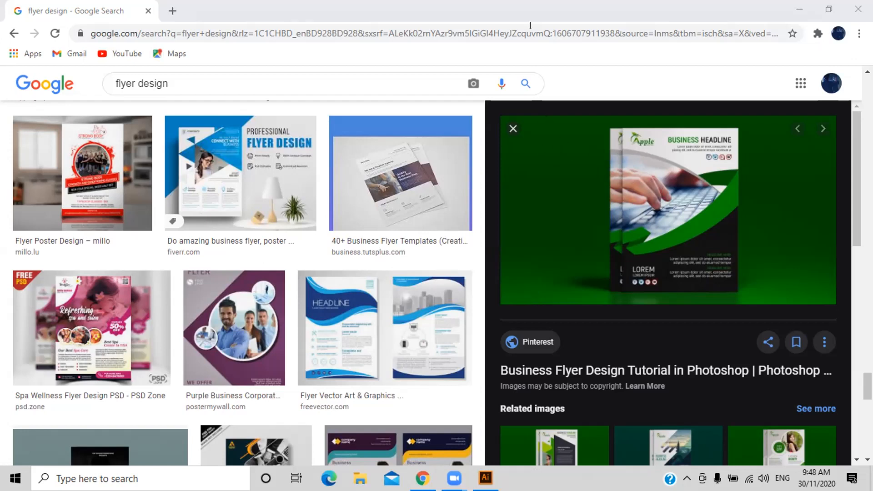
Save the previewed green business flyer image as a JPEG in the Downloads folder and return to Illustrator.
{"action": "right_click", "coordinate": [632, 183]}
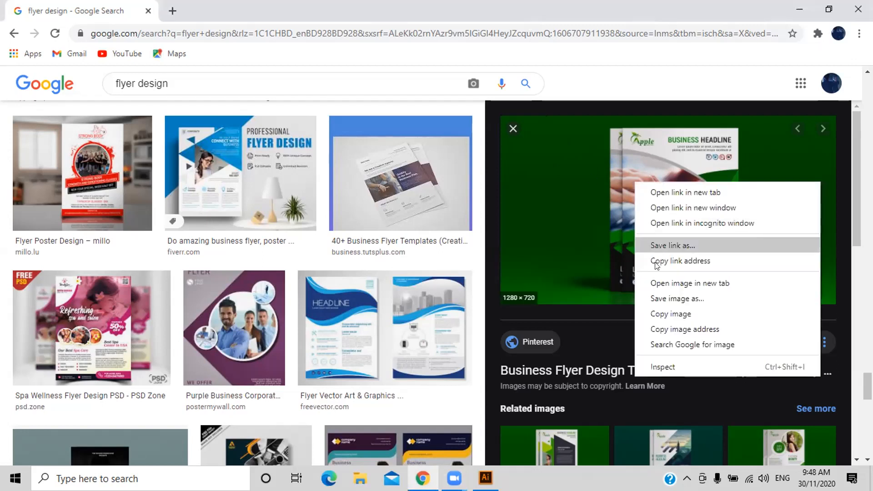
{"action": "left_click", "coordinate": [660, 295]}
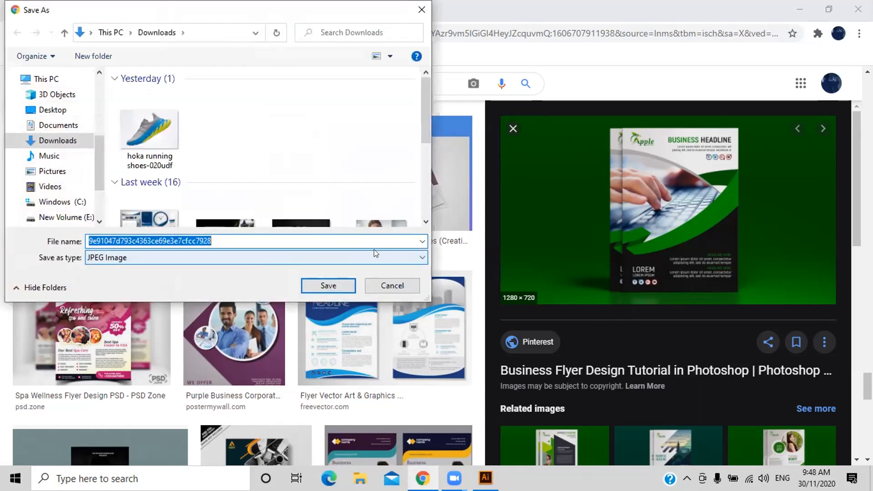
{"action": "left_click", "coordinate": [342, 285]}
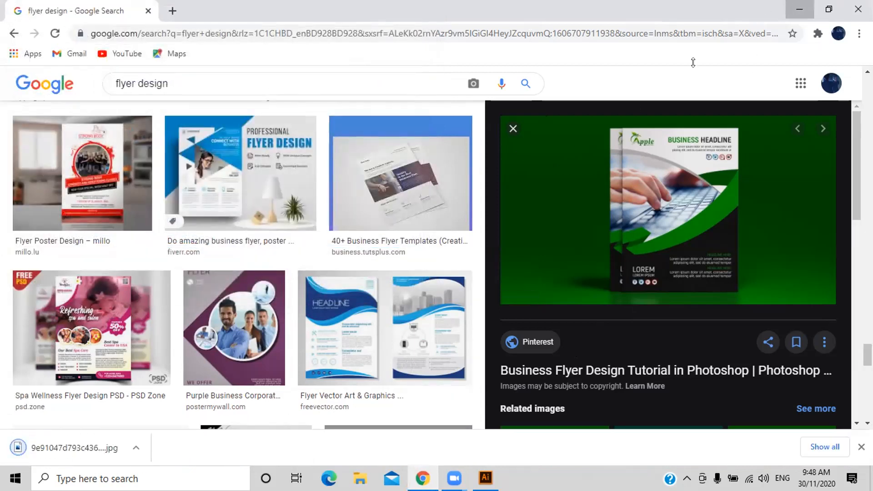
{"action": "left_click", "coordinate": [800, 9]}
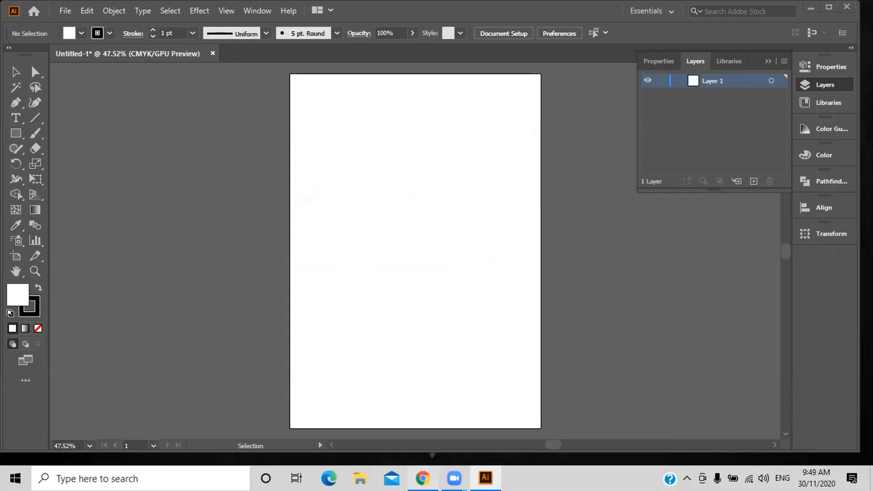
Switch back to Chrome and search Google in a new tab for "typing pictures with keyboard".
{"action": "left_click", "coordinate": [422, 478]}
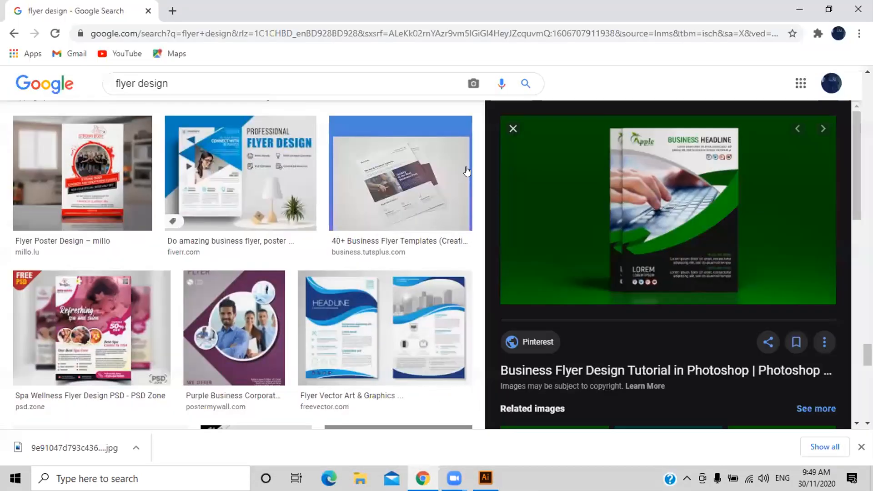
{"action": "left_click", "coordinate": [171, 11]}
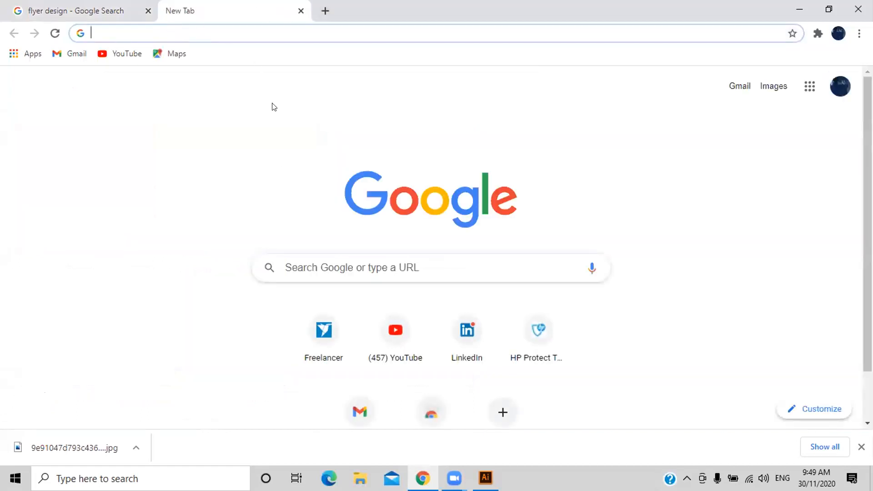
{"action": "type", "text": "typi"}
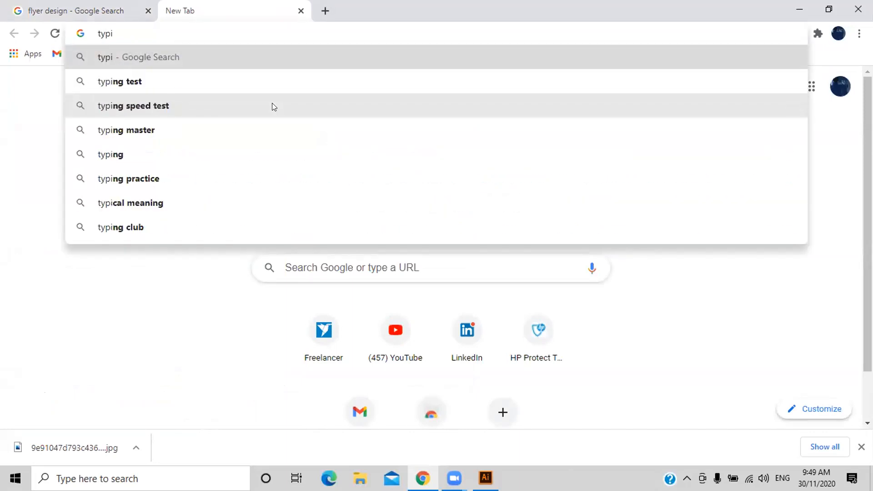
{"action": "type", "text": "nf"}
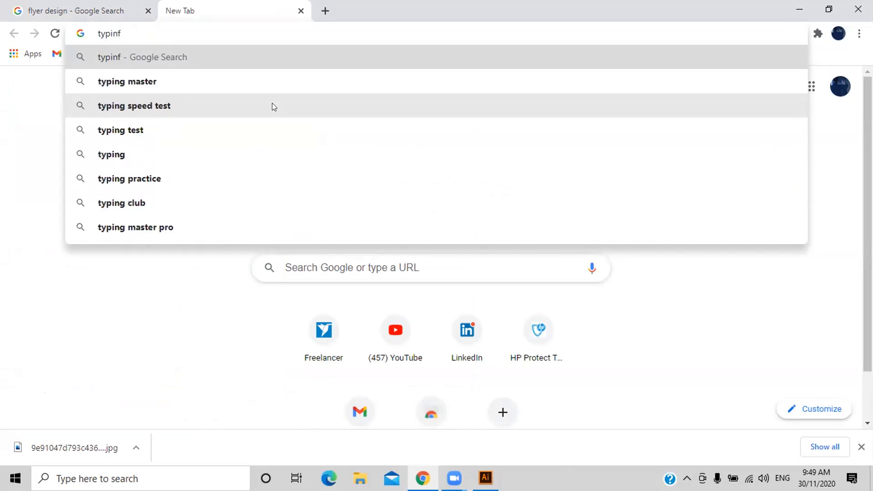
{"action": "key", "text": "BackSpace"}
{"action": "type", "text": "g "}
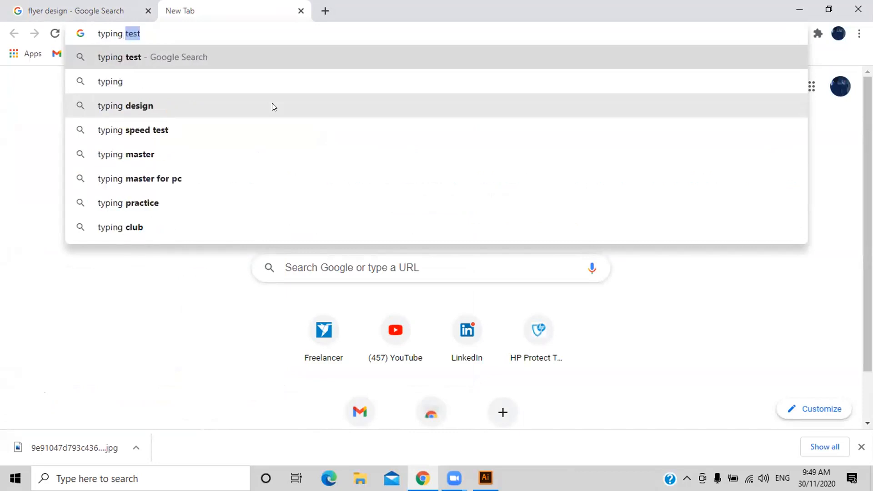
{"action": "type", "text": "["}
{"action": "key", "text": "BackSpace"}
{"action": "type", "text": "pic"}
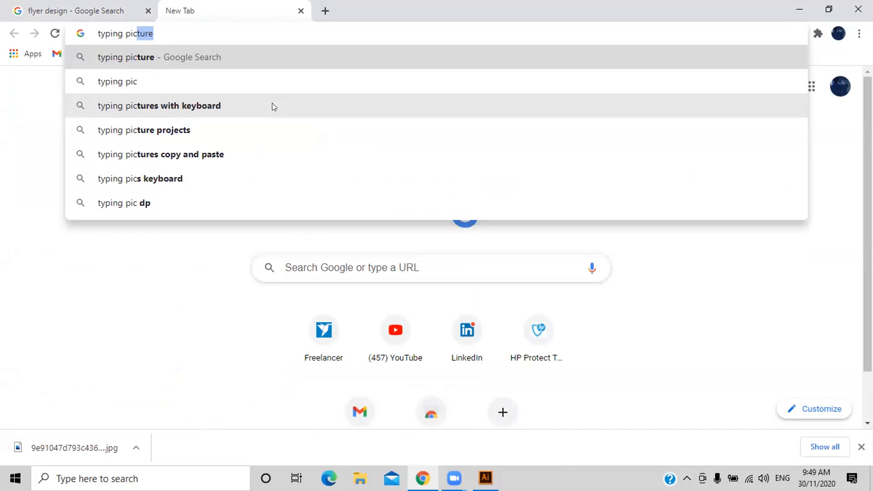
{"action": "left_click", "coordinate": [272, 105]}
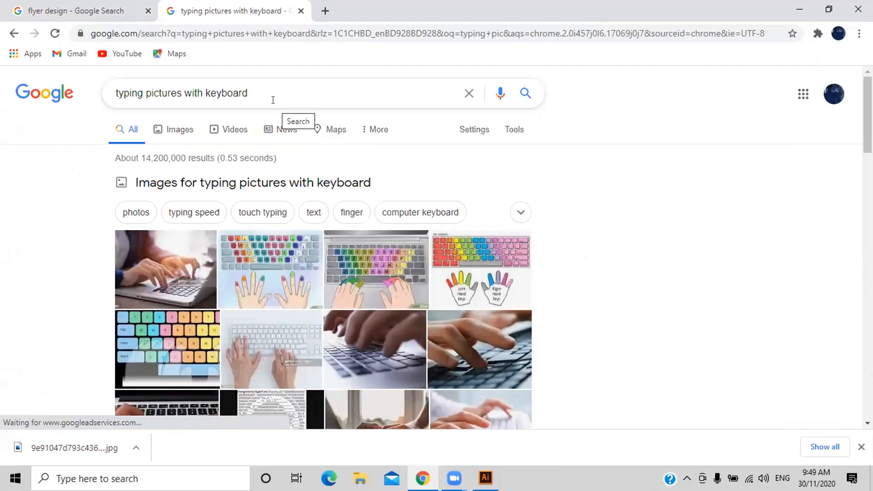
Show the image results for typing pictures with keyboard and browse them for a photo of hands typing.
{"action": "scroll", "coordinate": [273, 100], "scroll_direction": "down", "scroll_amount": 3}
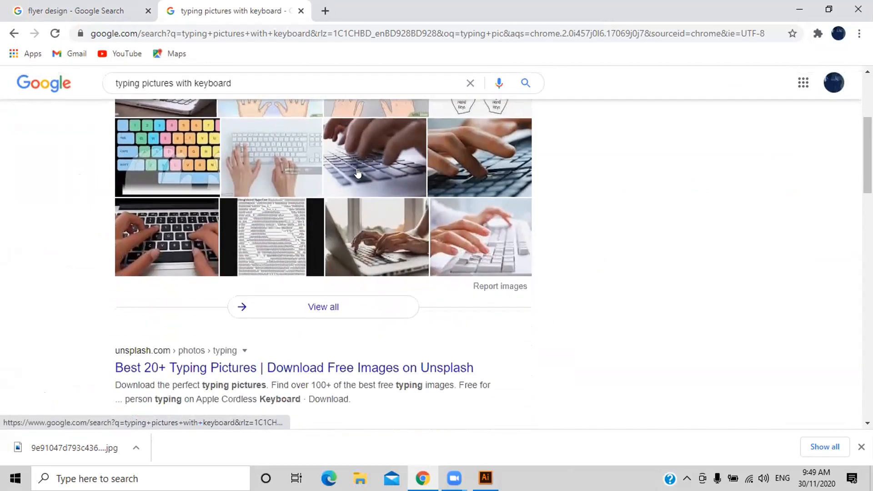
{"action": "scroll", "coordinate": [359, 175], "scroll_direction": "up", "scroll_amount": 5}
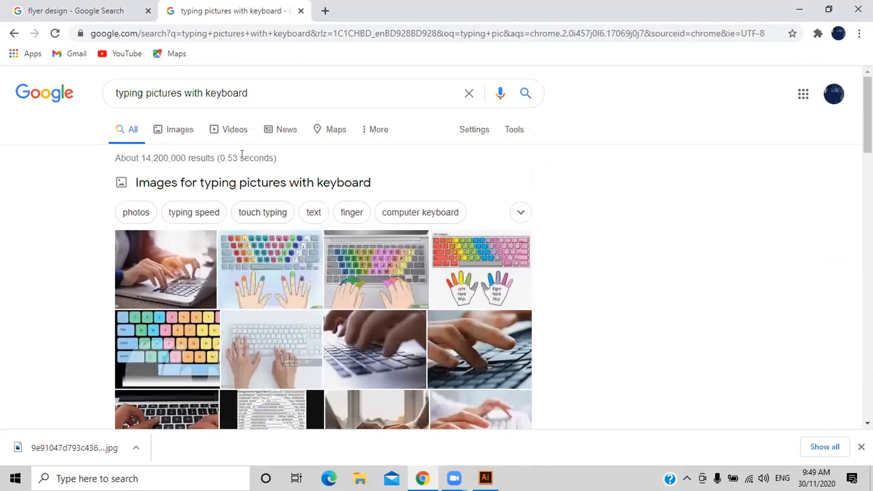
{"action": "left_click", "coordinate": [180, 131]}
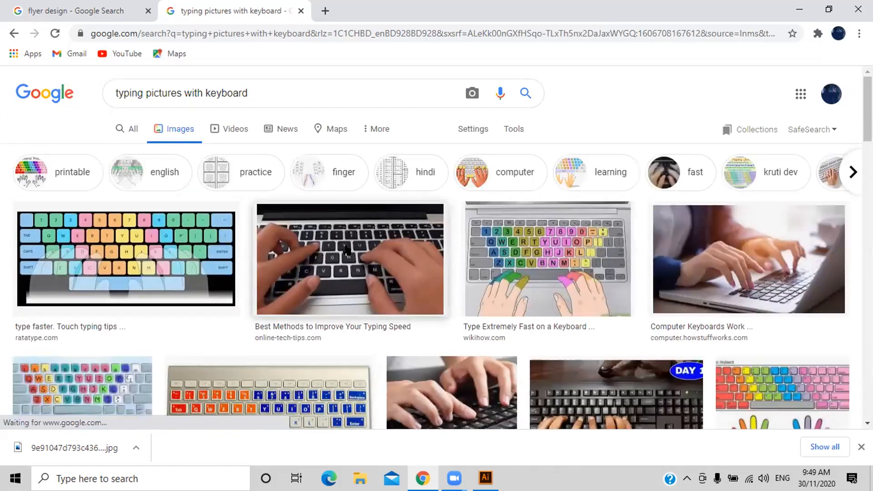
{"action": "scroll", "coordinate": [406, 290], "scroll_direction": "down", "scroll_amount": 3}
{"action": "scroll", "coordinate": [406, 291], "scroll_direction": "down", "scroll_amount": 9}
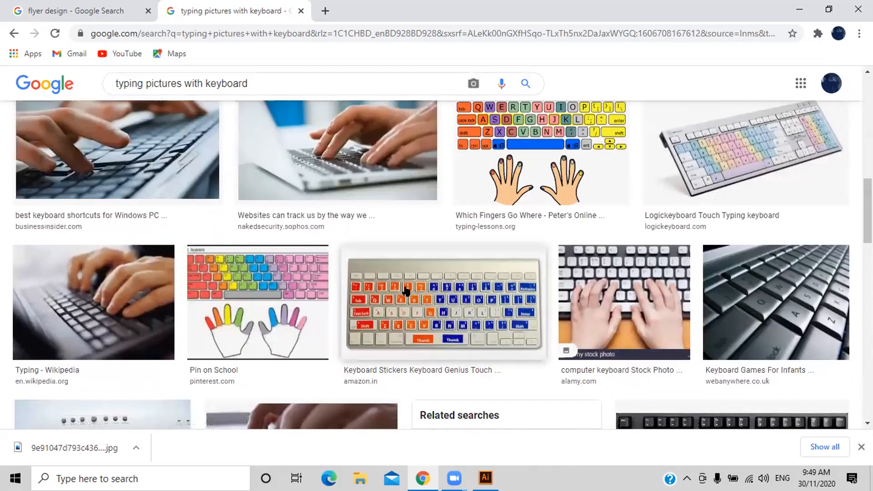
{"action": "scroll", "coordinate": [406, 291], "scroll_direction": "down", "scroll_amount": 3}
{"action": "scroll", "coordinate": [406, 291], "scroll_direction": "down", "scroll_amount": 5}
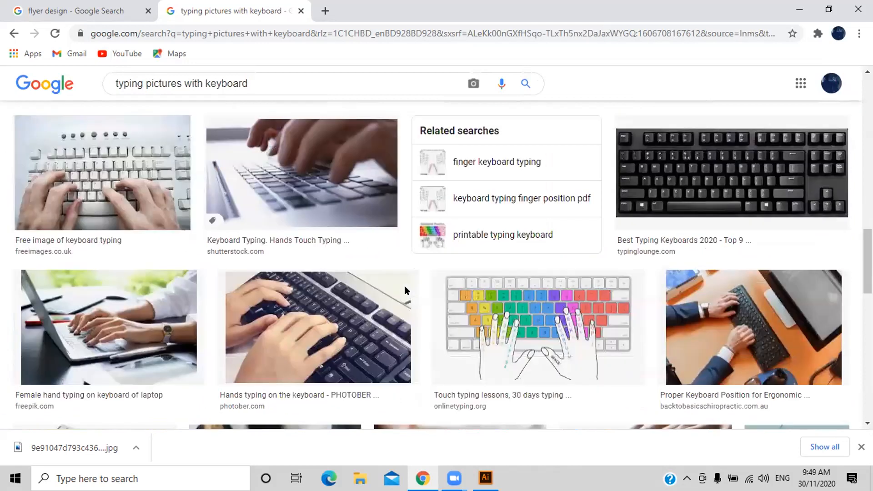
{"action": "scroll", "coordinate": [406, 291], "scroll_direction": "down", "scroll_amount": 3}
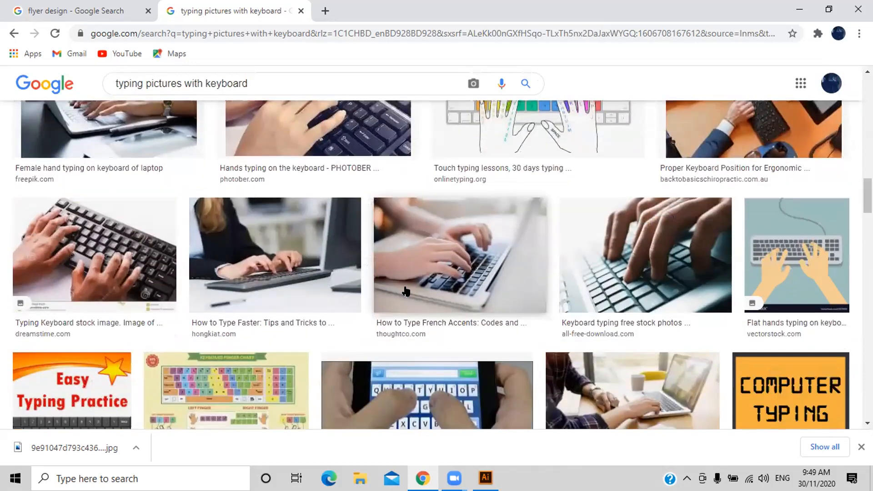
{"action": "scroll", "coordinate": [406, 291], "scroll_direction": "down", "scroll_amount": 6}
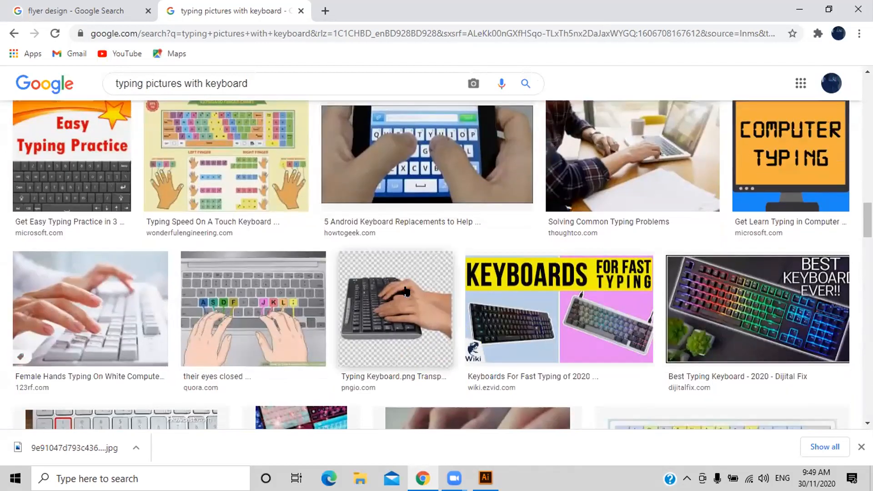
{"action": "scroll", "coordinate": [406, 291], "scroll_direction": "up", "scroll_amount": 20}
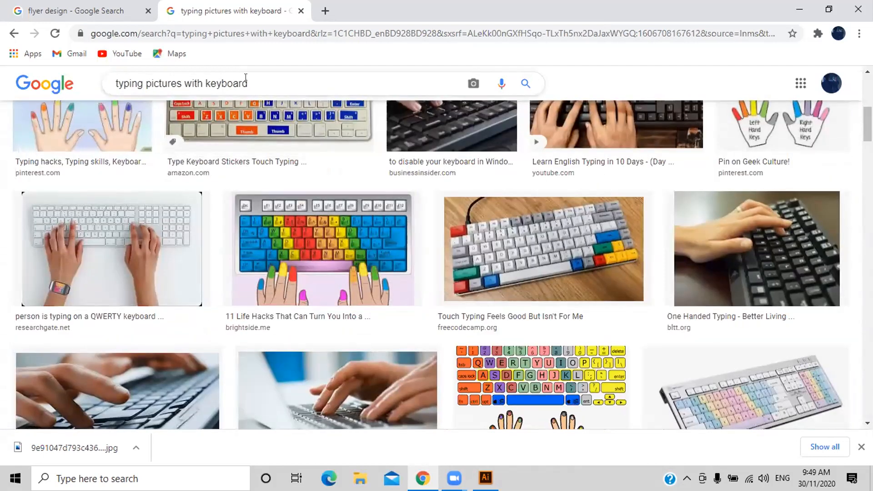
Shorten the image search to "typing pictures" and run it again.
{"action": "left_click_drag", "start_coordinate": [245, 78], "coordinate": [181, 81]}
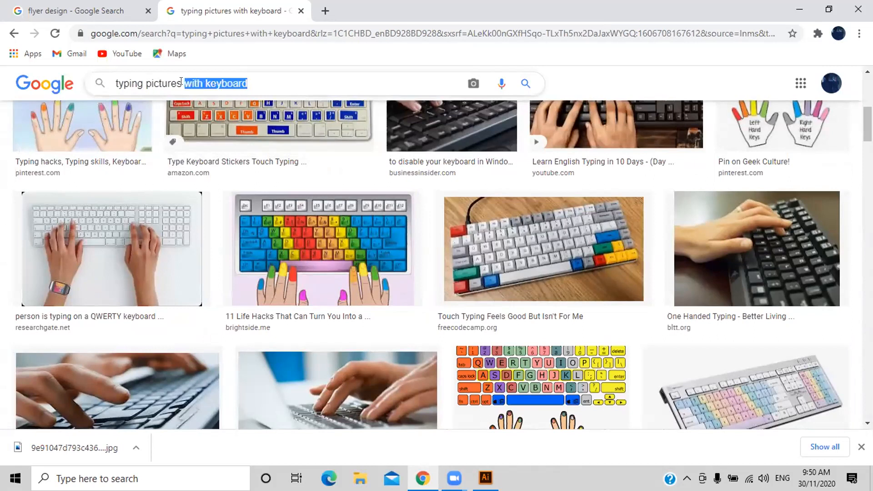
{"action": "key", "text": "BackSpace"}
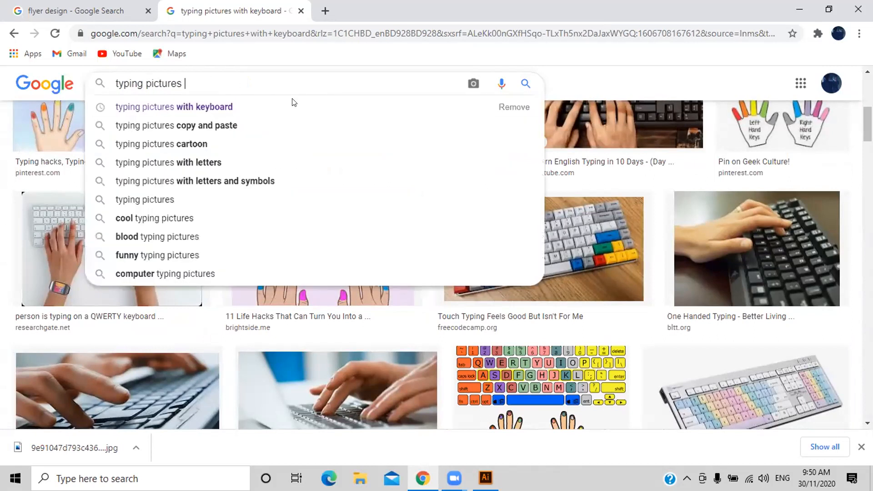
{"action": "key", "text": "Return"}
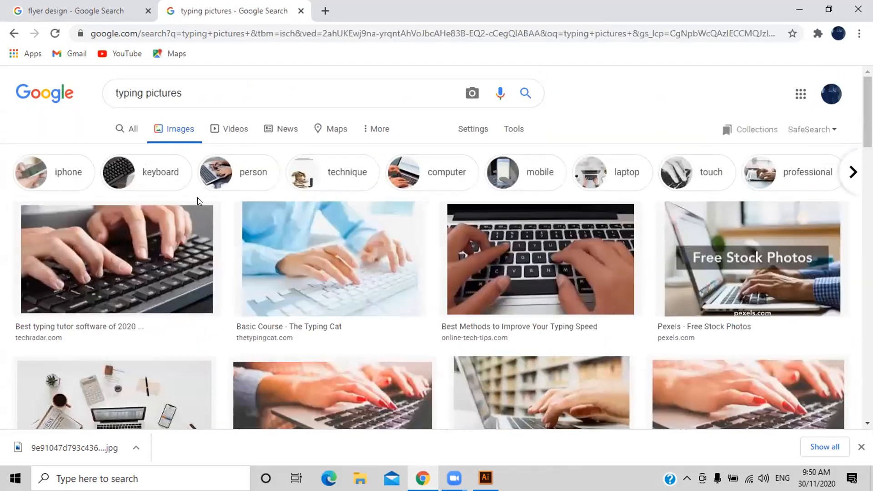
Check the hands photo in the green business flyer reference and look through the typing pictures results for a similar shot.
{"action": "left_click", "coordinate": [104, 11]}
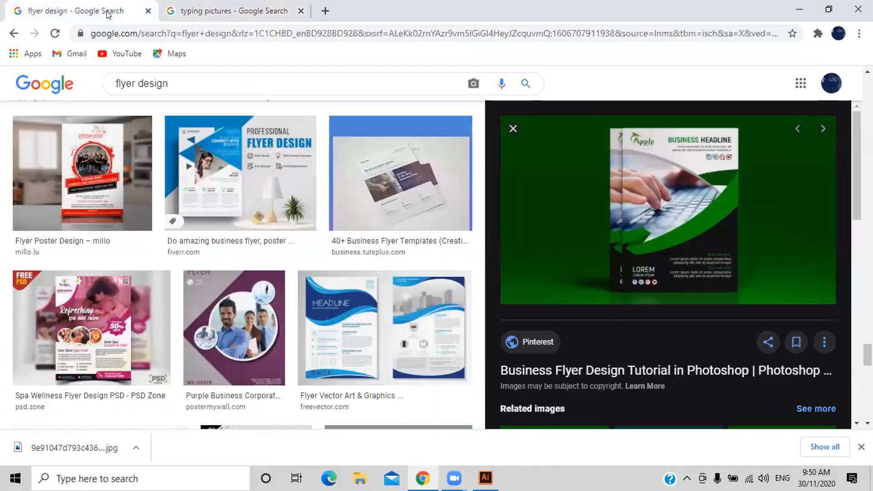
{"action": "left_click", "coordinate": [190, 9]}
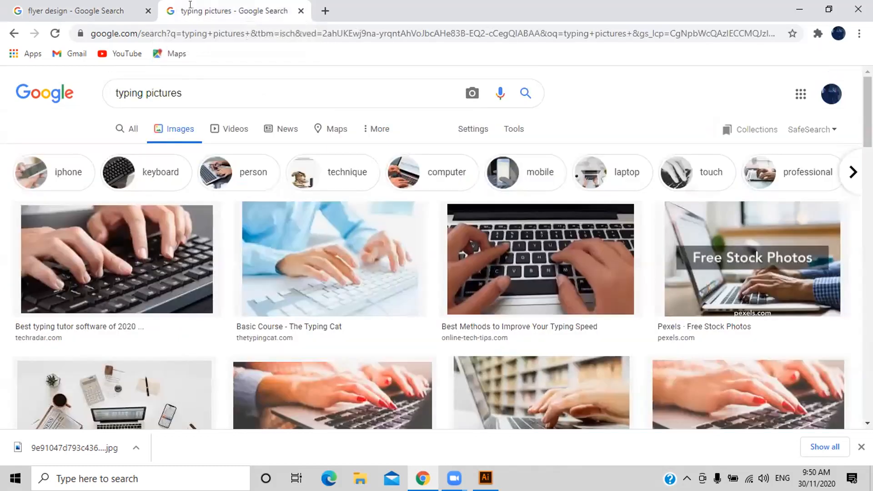
{"action": "scroll", "coordinate": [394, 175], "scroll_direction": "down", "scroll_amount": 1}
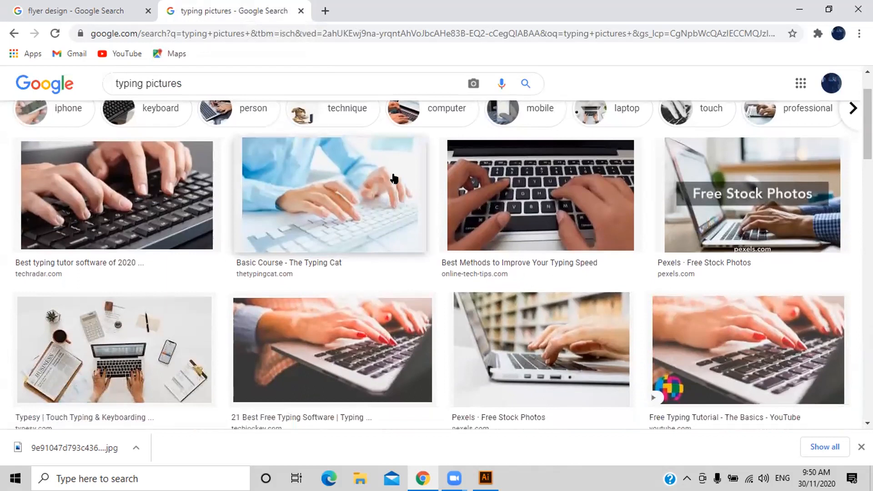
{"action": "scroll", "coordinate": [394, 179], "scroll_direction": "down", "scroll_amount": 4}
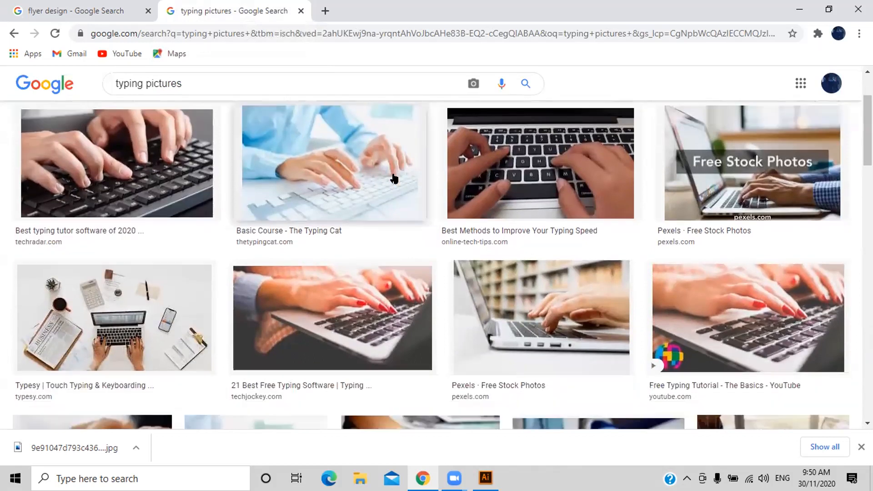
{"action": "scroll", "coordinate": [394, 178], "scroll_direction": "down", "scroll_amount": 1}
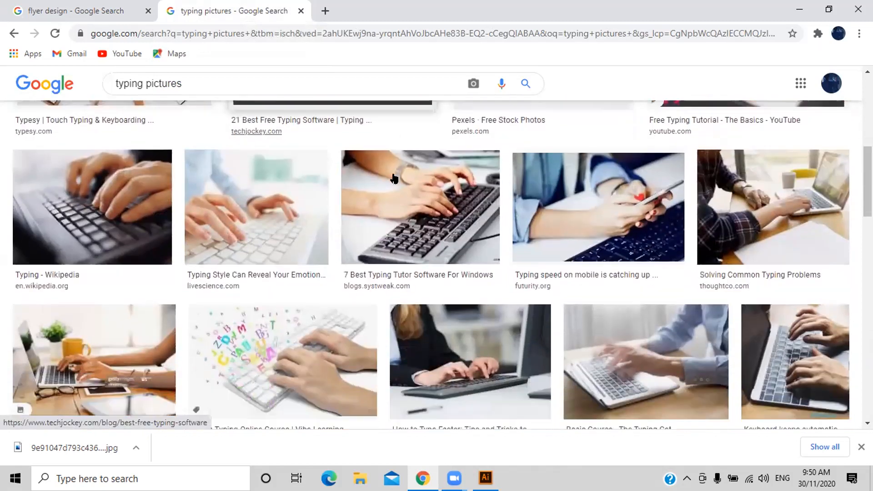
{"action": "scroll", "coordinate": [394, 178], "scroll_direction": "down", "scroll_amount": 2}
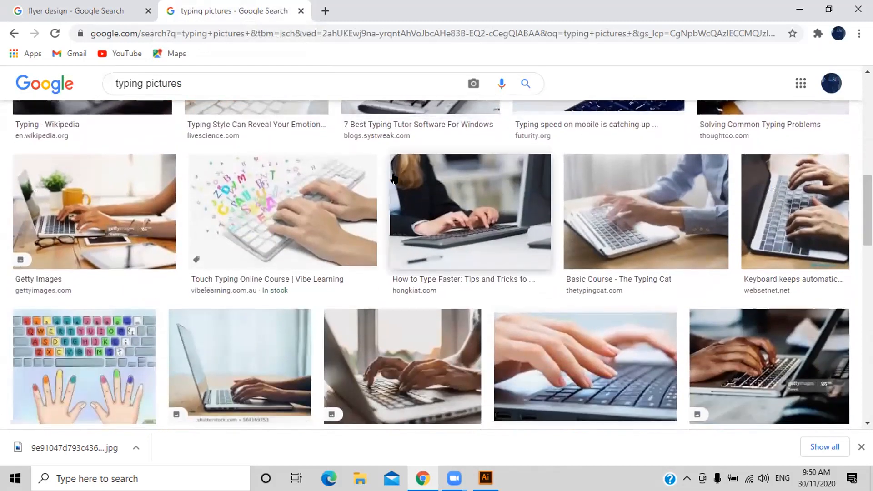
{"action": "scroll", "coordinate": [394, 178], "scroll_direction": "down", "scroll_amount": 3}
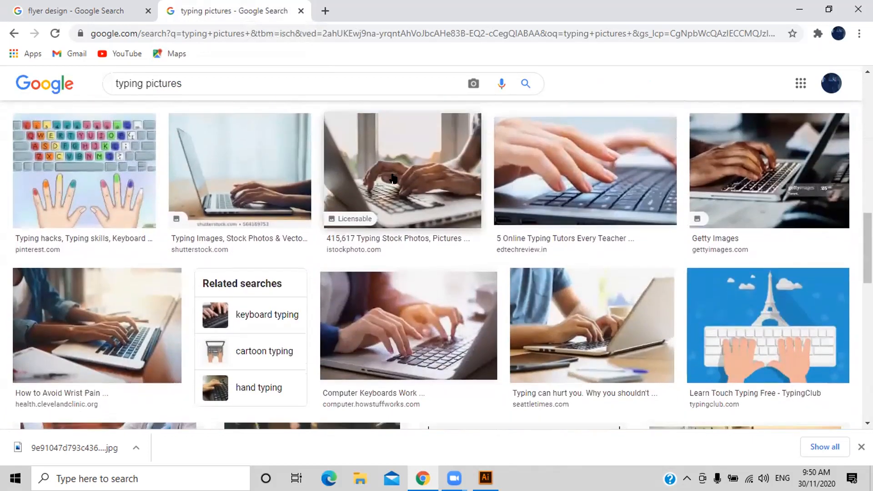
{"action": "scroll", "coordinate": [395, 178], "scroll_direction": "down", "scroll_amount": 3}
{"action": "scroll", "coordinate": [394, 179], "scroll_direction": "down", "scroll_amount": 1}
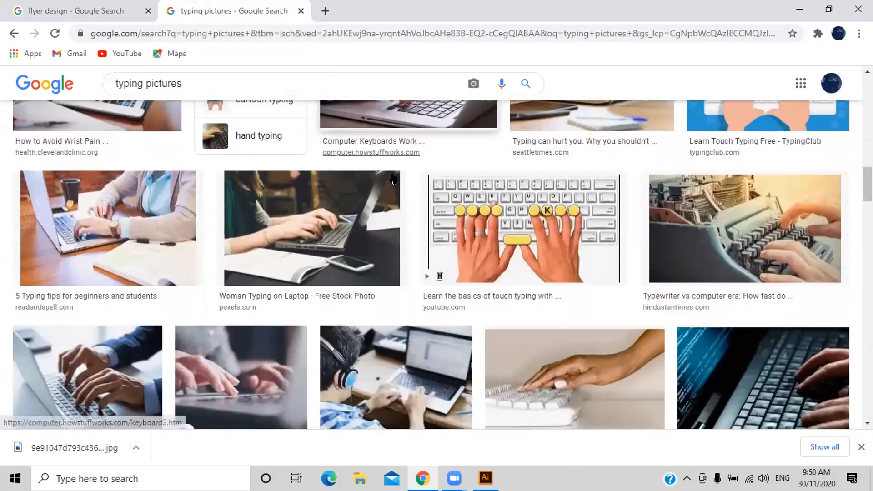
{"action": "scroll", "coordinate": [394, 179], "scroll_direction": "down", "scroll_amount": 1}
{"action": "scroll", "coordinate": [393, 179], "scroll_direction": "down", "scroll_amount": 2}
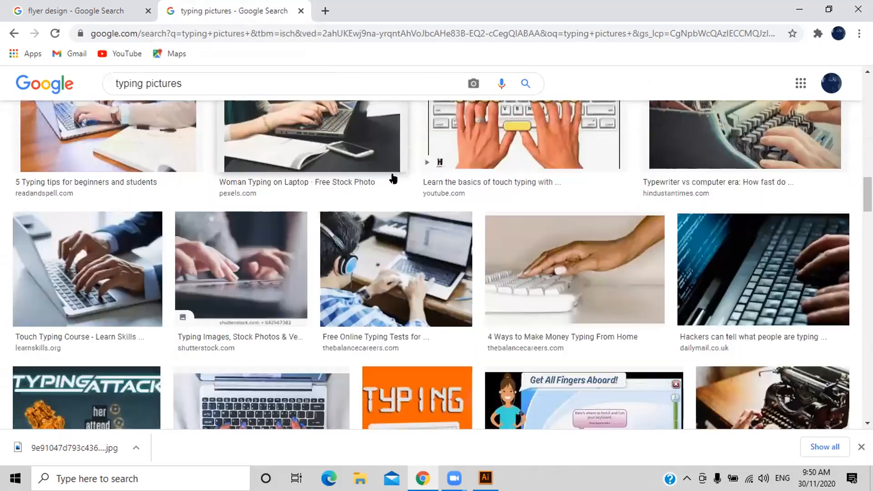
{"action": "scroll", "coordinate": [394, 179], "scroll_direction": "down", "scroll_amount": 1}
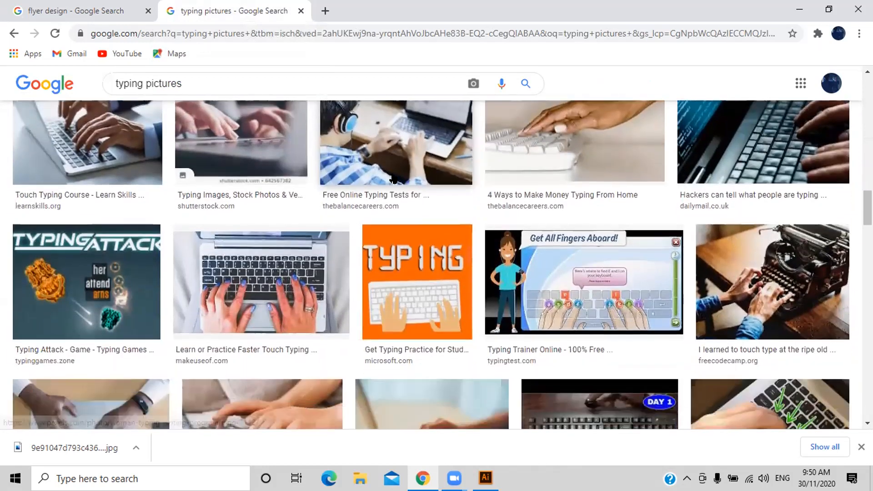
{"action": "scroll", "coordinate": [393, 179], "scroll_direction": "down", "scroll_amount": 1}
{"action": "scroll", "coordinate": [394, 179], "scroll_direction": "down", "scroll_amount": 1}
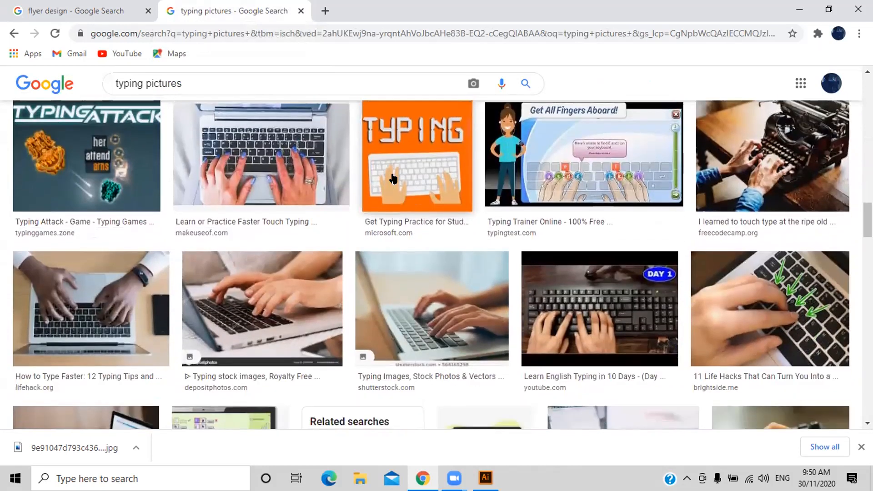
{"action": "scroll", "coordinate": [394, 179], "scroll_direction": "down", "scroll_amount": 1}
{"action": "scroll", "coordinate": [393, 178], "scroll_direction": "down", "scroll_amount": 2}
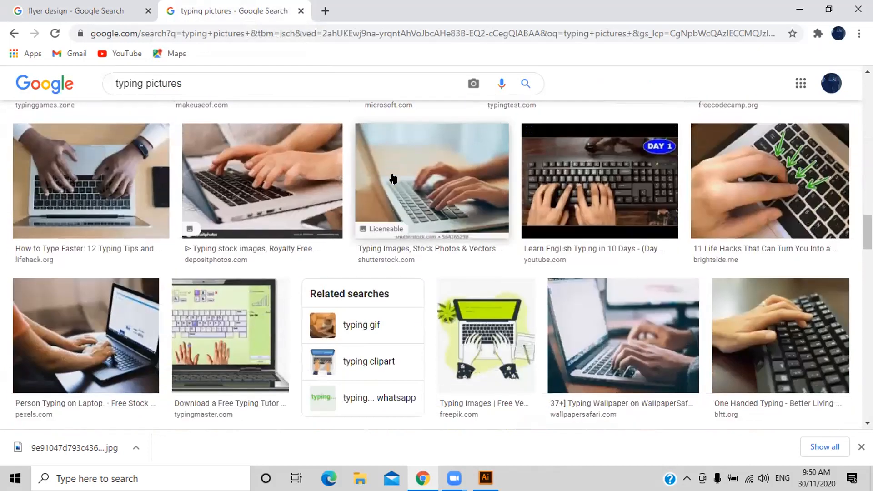
{"action": "scroll", "coordinate": [394, 178], "scroll_direction": "down", "scroll_amount": 3}
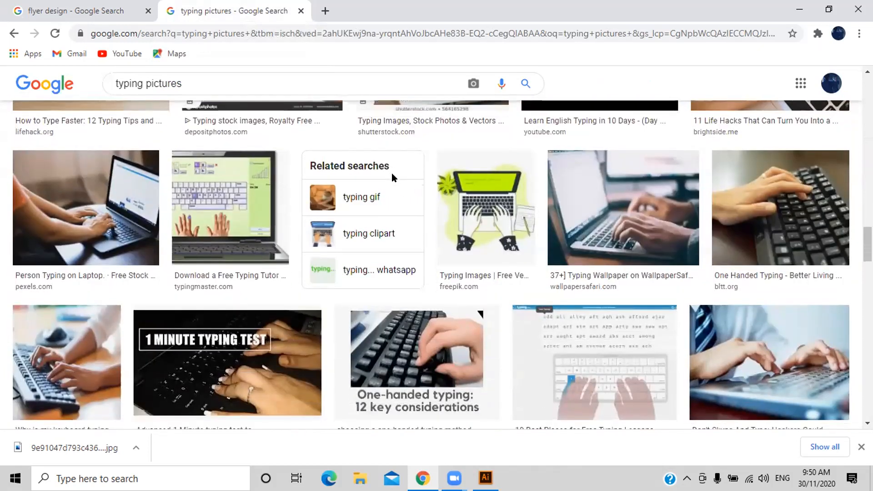
{"action": "scroll", "coordinate": [393, 179], "scroll_direction": "down", "scroll_amount": 2}
{"action": "scroll", "coordinate": [394, 178], "scroll_direction": "down", "scroll_amount": 1}
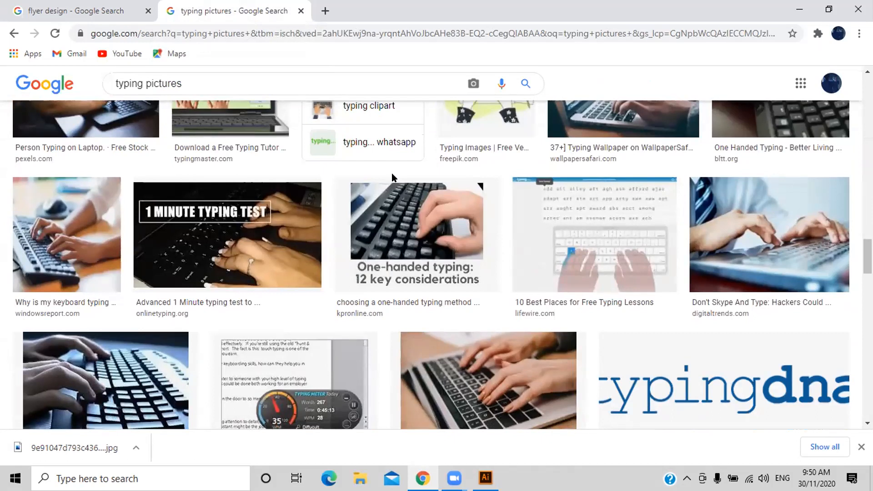
Compare the reference flyer's photo again and examine further typing pictures results for hands at a similar angle.
{"action": "left_click", "coordinate": [114, 9]}
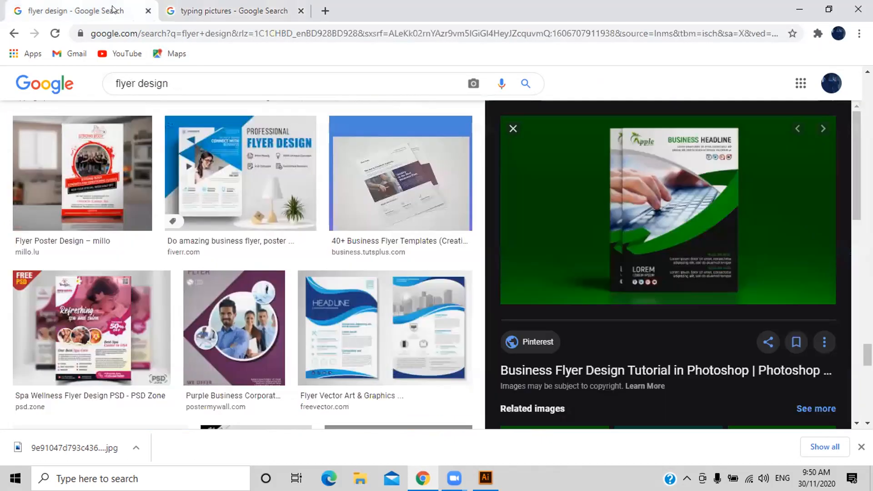
{"action": "left_click", "coordinate": [193, 12]}
{"action": "scroll", "coordinate": [373, 136], "scroll_direction": "down", "scroll_amount": 3}
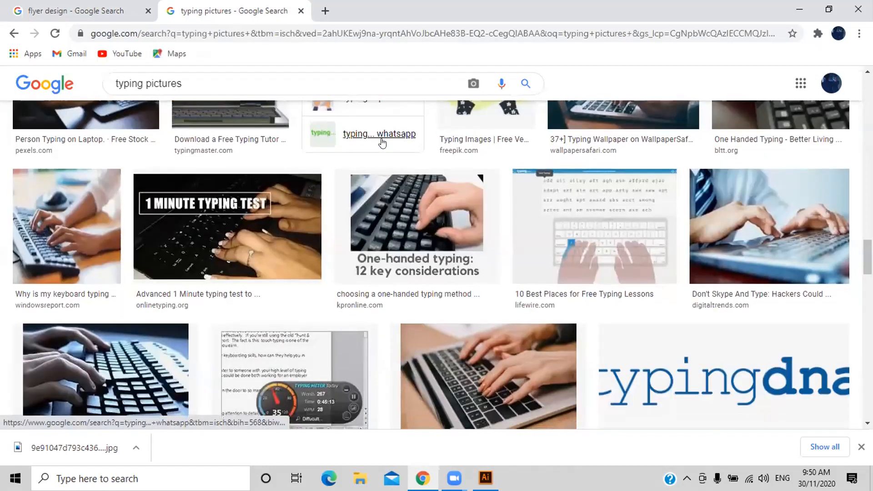
{"action": "scroll", "coordinate": [385, 137], "scroll_direction": "down", "scroll_amount": 7}
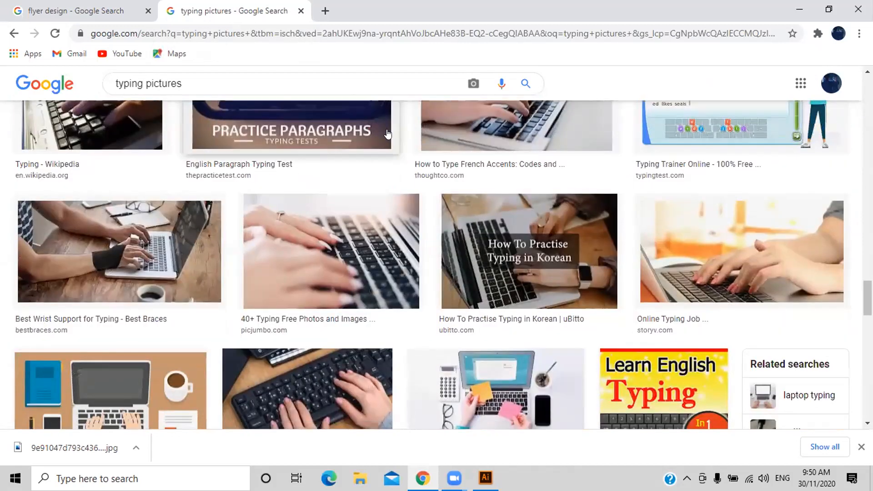
{"action": "scroll", "coordinate": [387, 134], "scroll_direction": "down", "scroll_amount": 3}
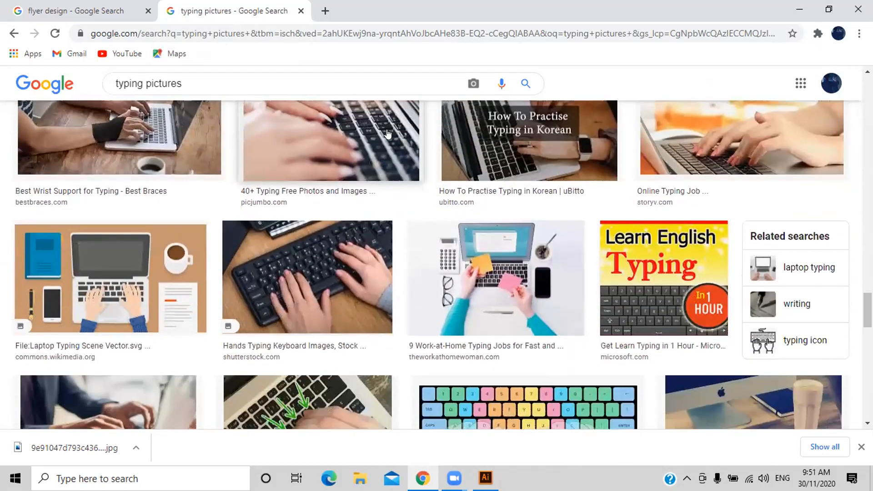
{"action": "scroll", "coordinate": [388, 133], "scroll_direction": "down", "scroll_amount": 3}
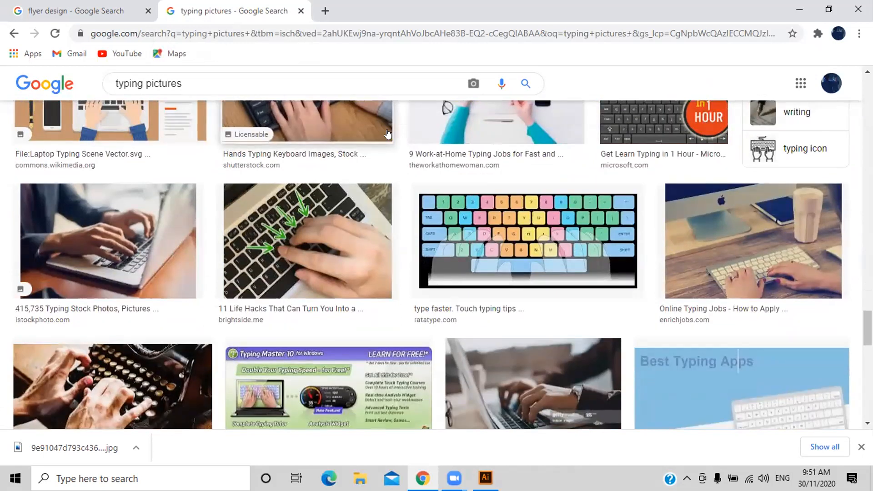
{"action": "scroll", "coordinate": [387, 133], "scroll_direction": "down", "scroll_amount": 5}
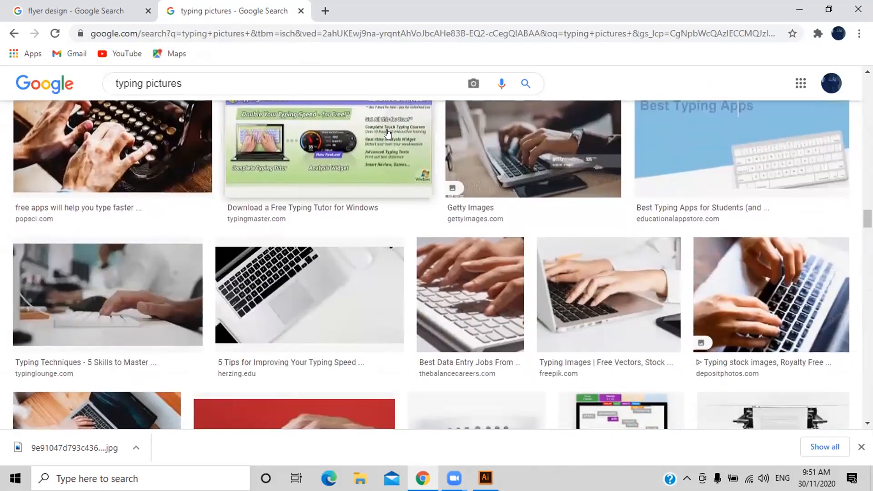
{"action": "scroll", "coordinate": [387, 134], "scroll_direction": "down", "scroll_amount": 3}
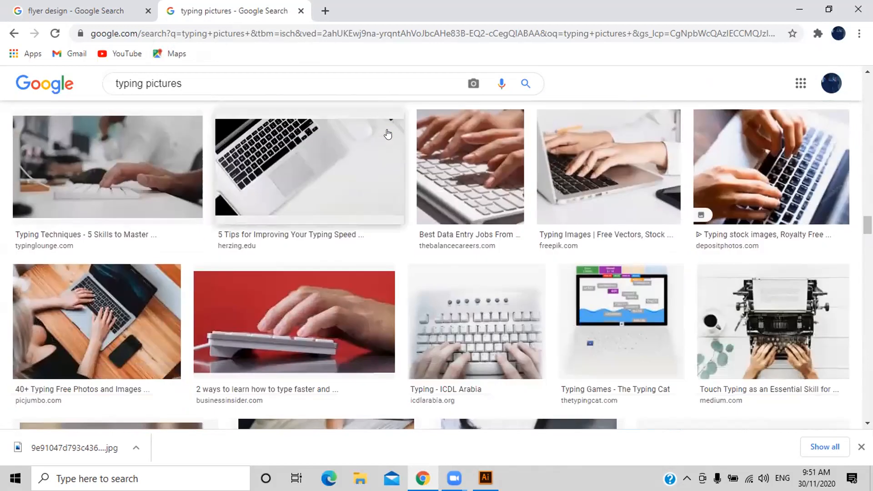
{"action": "scroll", "coordinate": [387, 134], "scroll_direction": "down", "scroll_amount": 4}
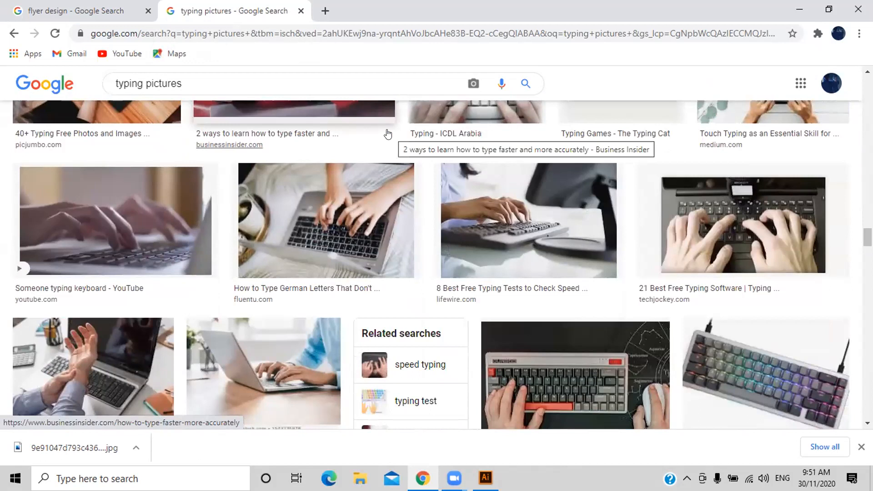
{"action": "scroll", "coordinate": [387, 133], "scroll_direction": "down", "scroll_amount": 4}
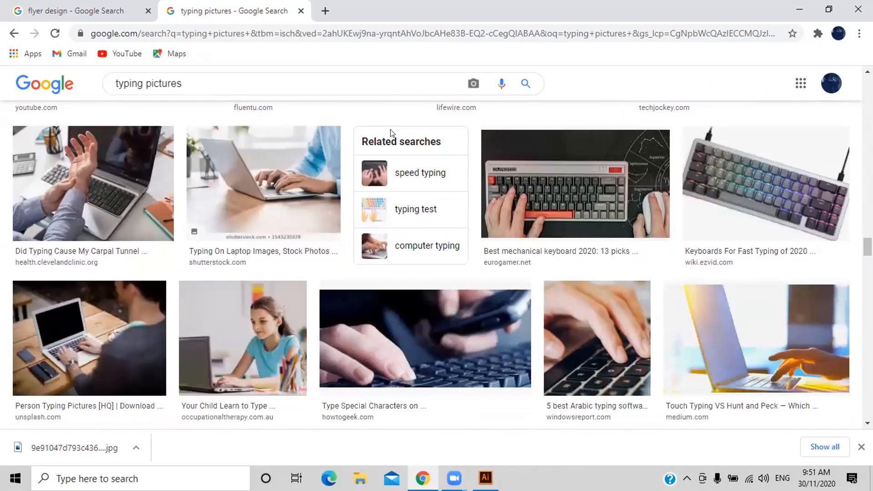
{"action": "left_click", "coordinate": [108, 13]}
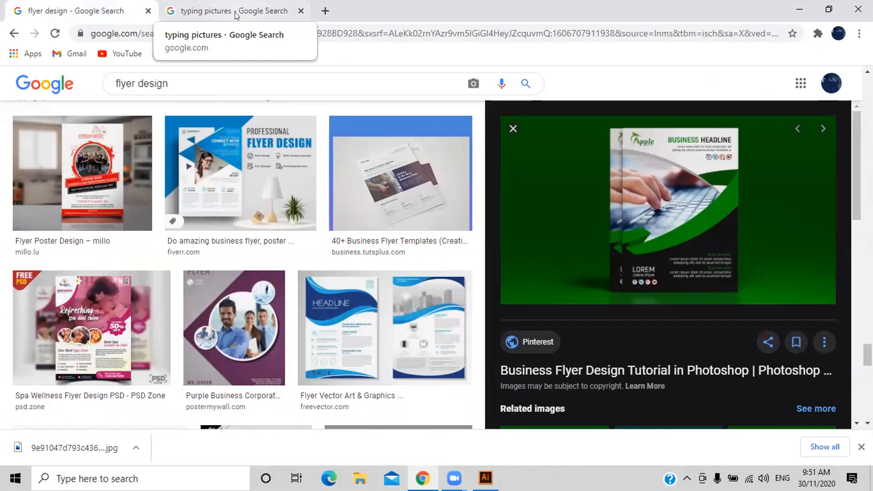
{"action": "left_click", "coordinate": [175, 11]}
{"action": "scroll", "coordinate": [332, 182], "scroll_direction": "up", "scroll_amount": 3}
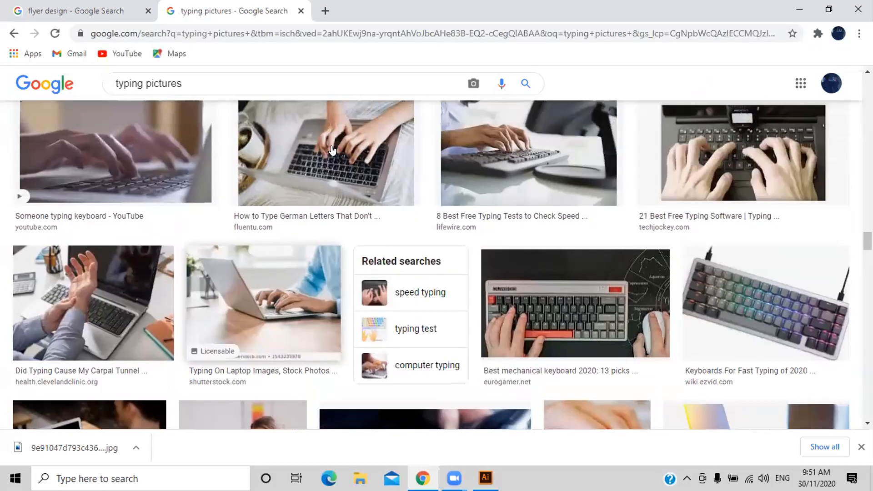
{"action": "scroll", "coordinate": [332, 146], "scroll_direction": "up", "scroll_amount": 3}
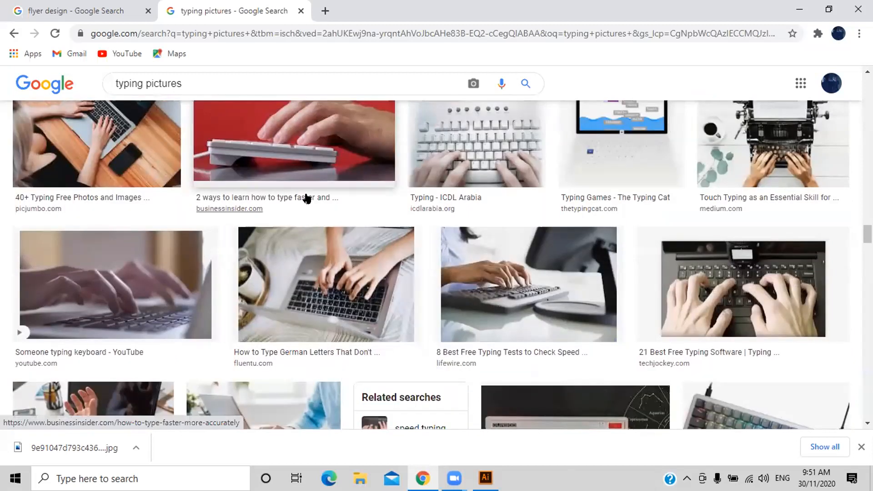
{"action": "scroll", "coordinate": [305, 198], "scroll_direction": "up", "scroll_amount": 6}
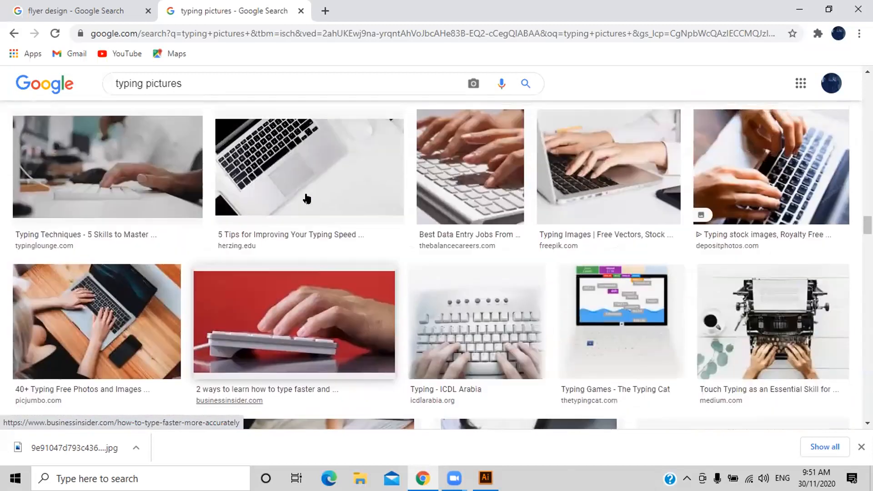
{"action": "scroll", "coordinate": [307, 198], "scroll_direction": "up", "scroll_amount": 1}
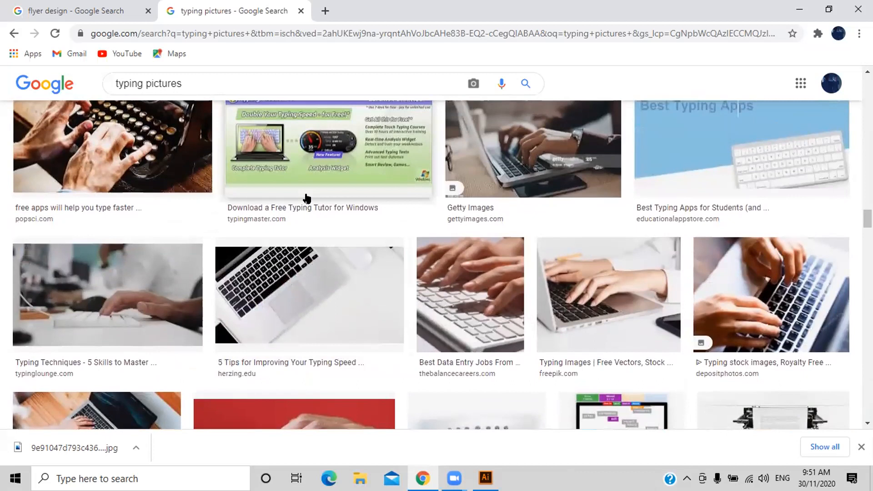
{"action": "scroll", "coordinate": [307, 199], "scroll_direction": "up", "scroll_amount": 4}
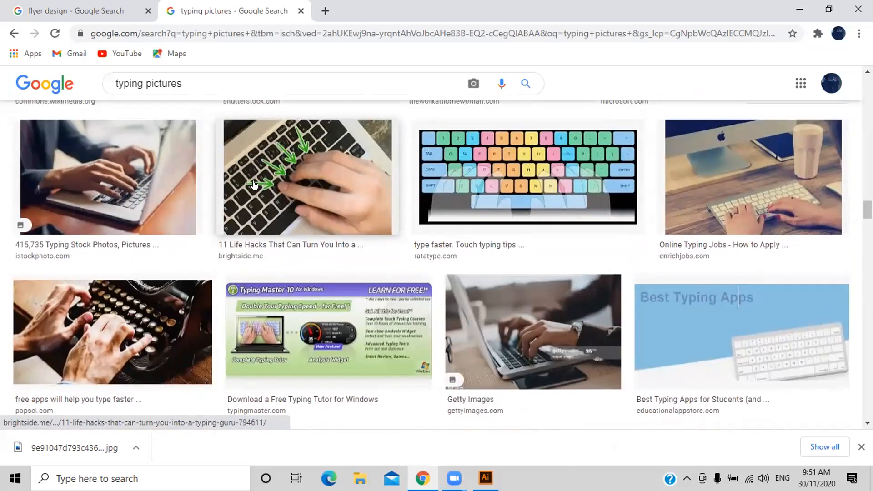
{"action": "scroll", "coordinate": [254, 184], "scroll_direction": "up", "scroll_amount": 1}
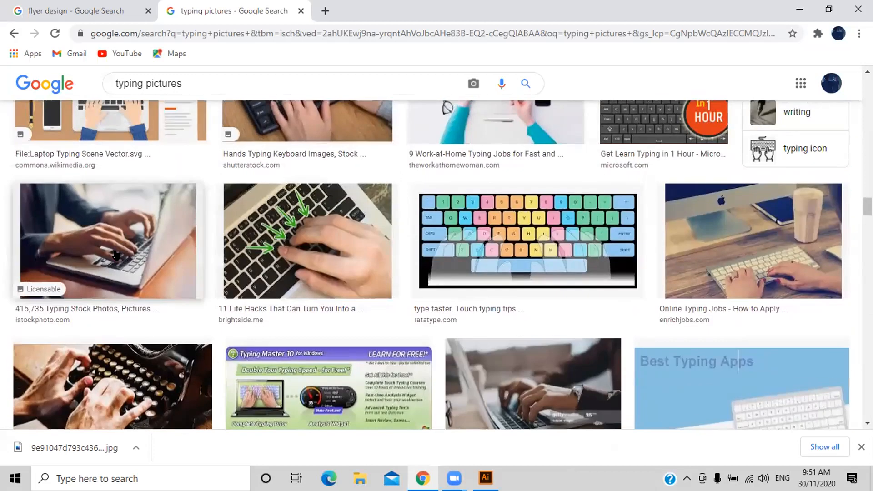
{"action": "left_click", "coordinate": [140, 245]}
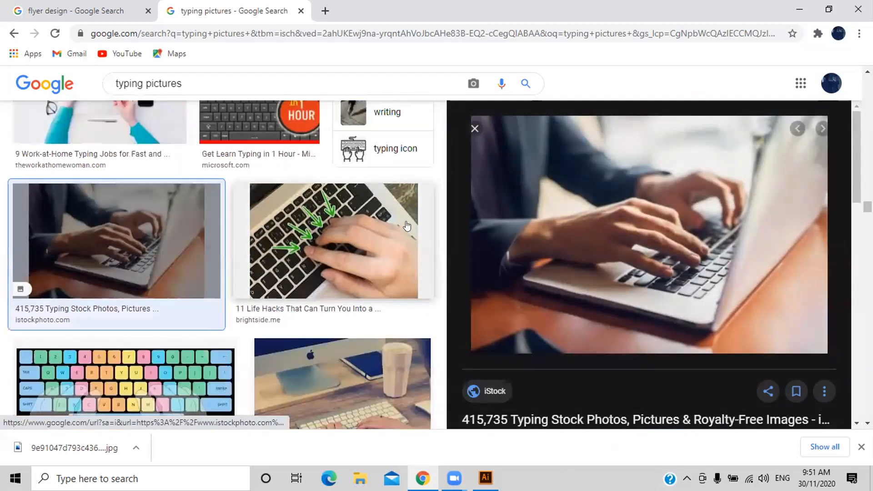
{"action": "right_click", "coordinate": [503, 245]}
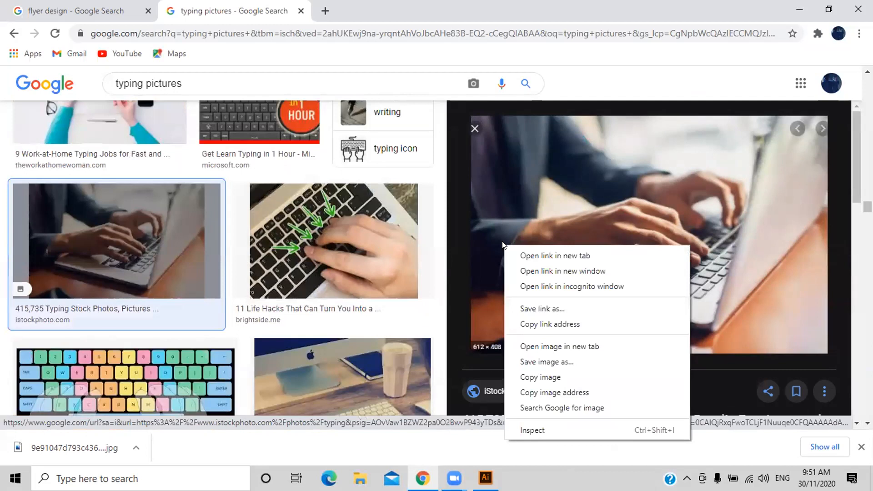
{"action": "left_click", "coordinate": [569, 362]}
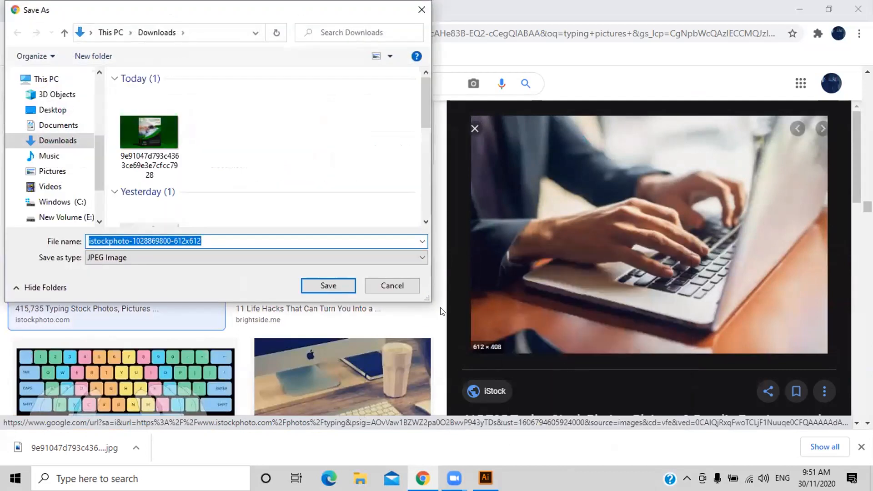
{"action": "left_click", "coordinate": [349, 288]}
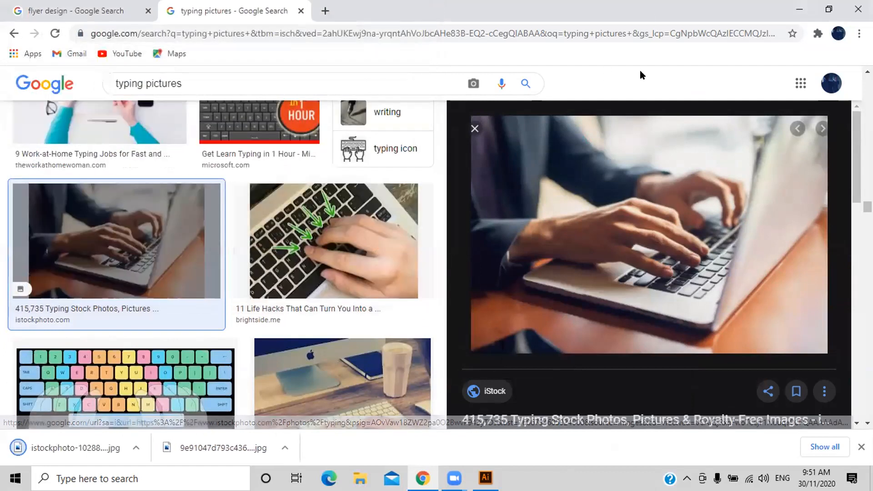
{"action": "left_click", "coordinate": [486, 477]}
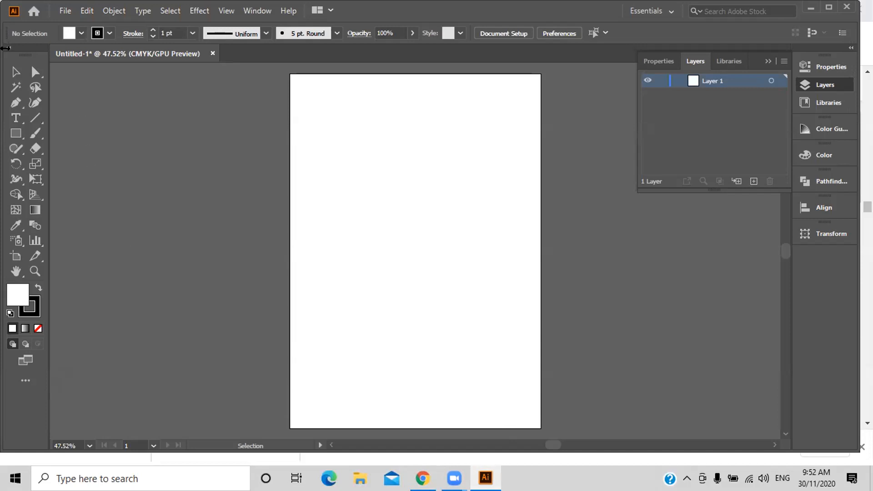
{"action": "left_click", "coordinate": [64, 12]}
{"action": "left_click", "coordinate": [89, 53]}
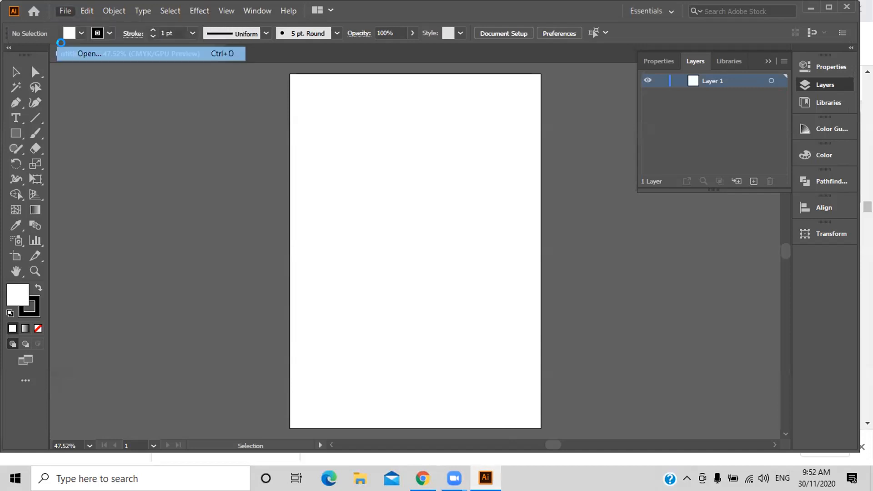
{"action": "left_click", "coordinate": [153, 134]}
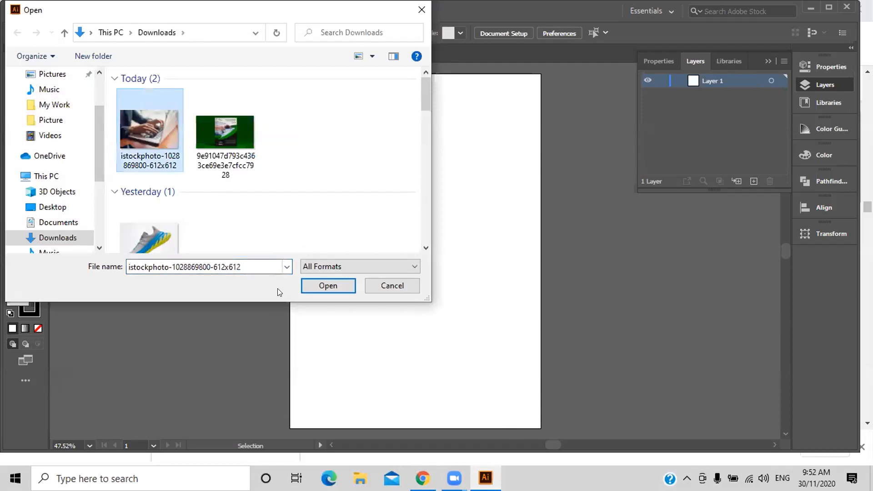
{"action": "left_click", "coordinate": [323, 286]}
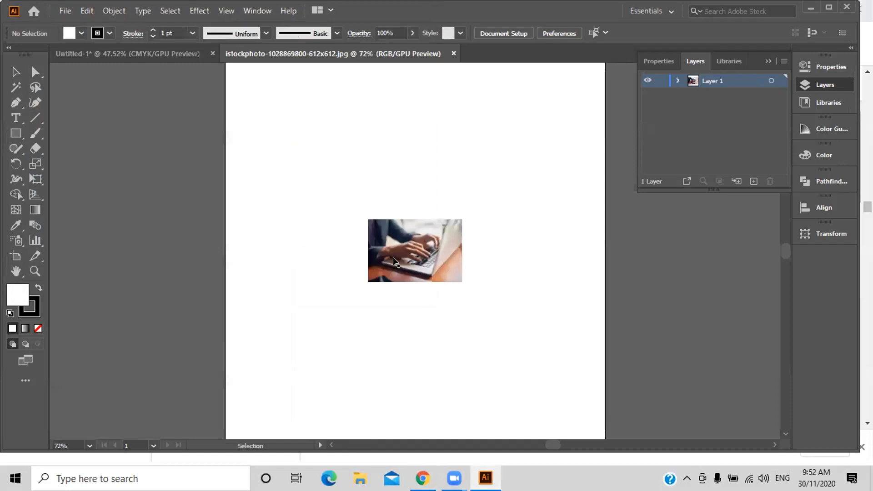
{"action": "left_click", "coordinate": [394, 263]}
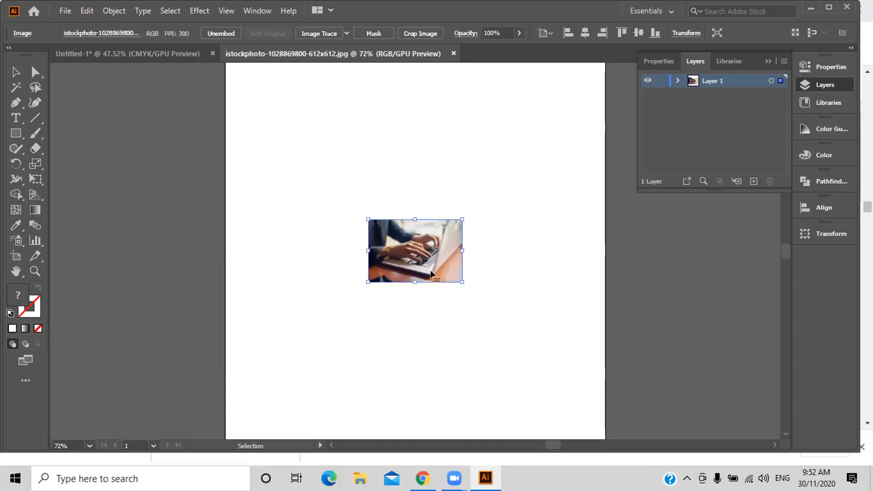
{"action": "left_click_drag", "start_coordinate": [411, 262], "coordinate": [324, 150]}
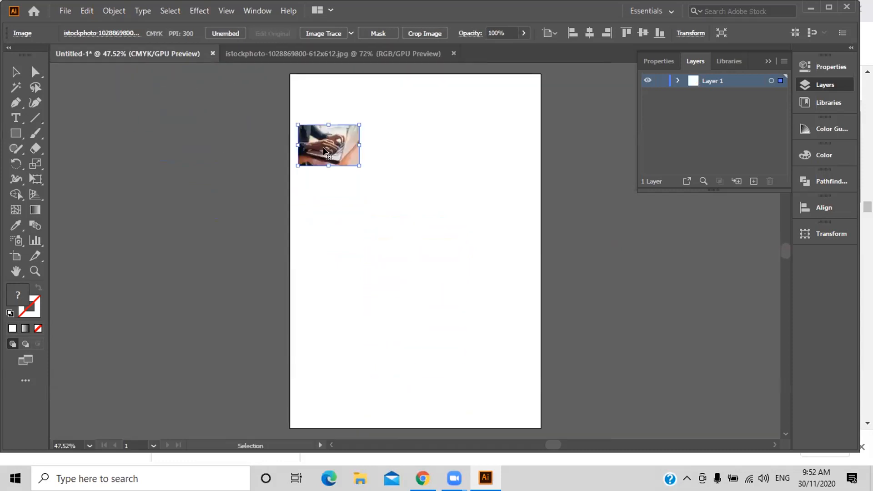
Enlarge the typing photo proportionally and position it across the full width of the artboard's upper part.
{"action": "key", "text": "alt"}
{"action": "left_click_drag", "start_coordinate": [354, 162], "coordinate": [433, 283]}
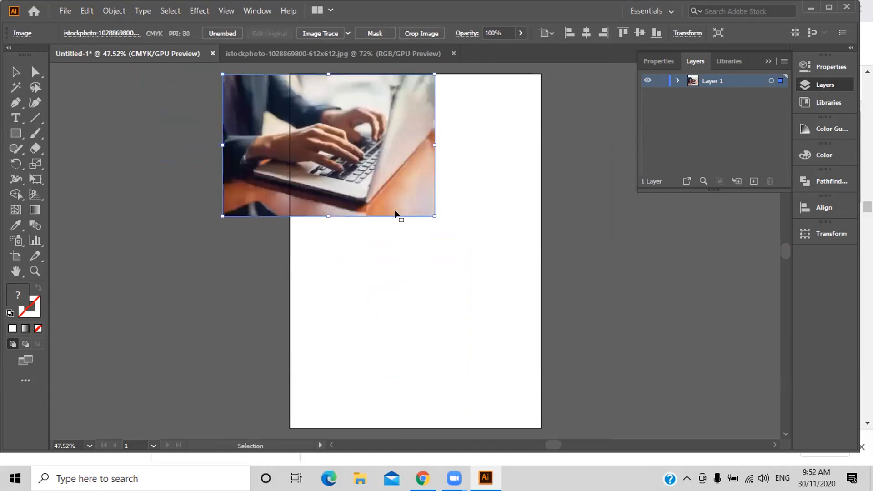
{"action": "left_click_drag", "start_coordinate": [308, 139], "coordinate": [390, 148]}
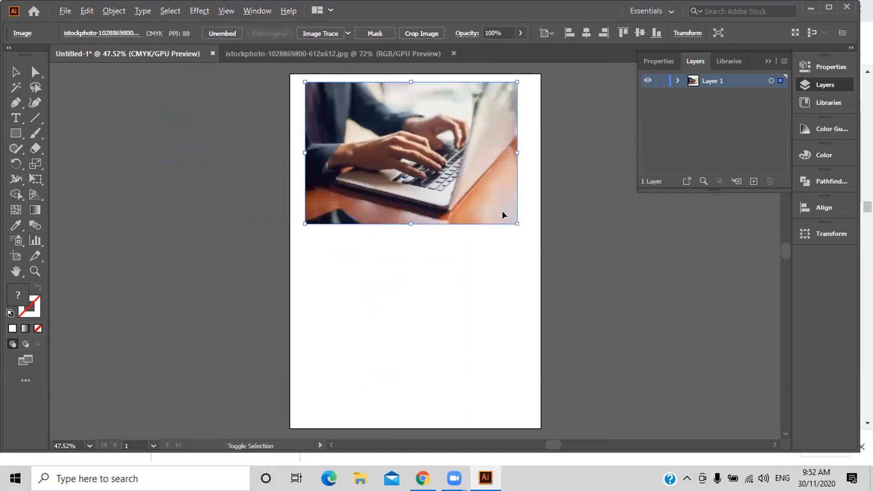
{"action": "left_click_drag", "start_coordinate": [517, 223], "coordinate": [535, 241]}
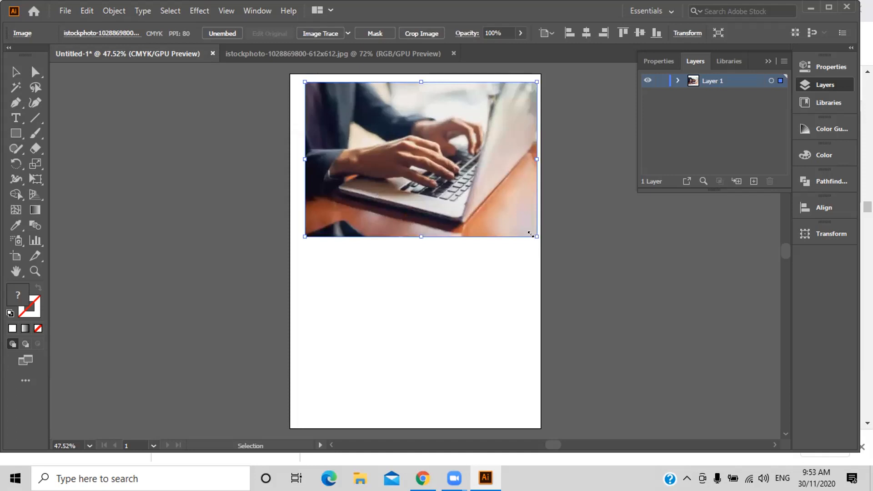
{"action": "key", "text": "shift"}
{"action": "left_click_drag", "start_coordinate": [530, 233], "coordinate": [558, 264]}
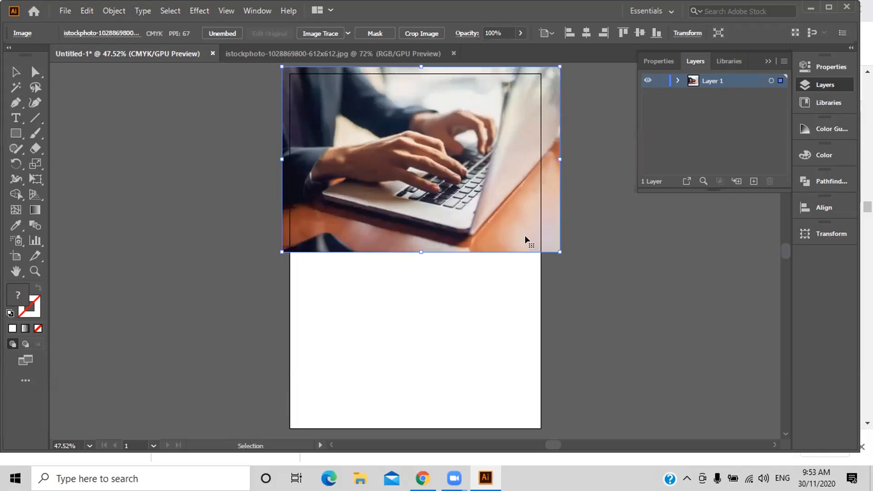
{"action": "left_click_drag", "start_coordinate": [558, 250], "coordinate": [549, 244]}
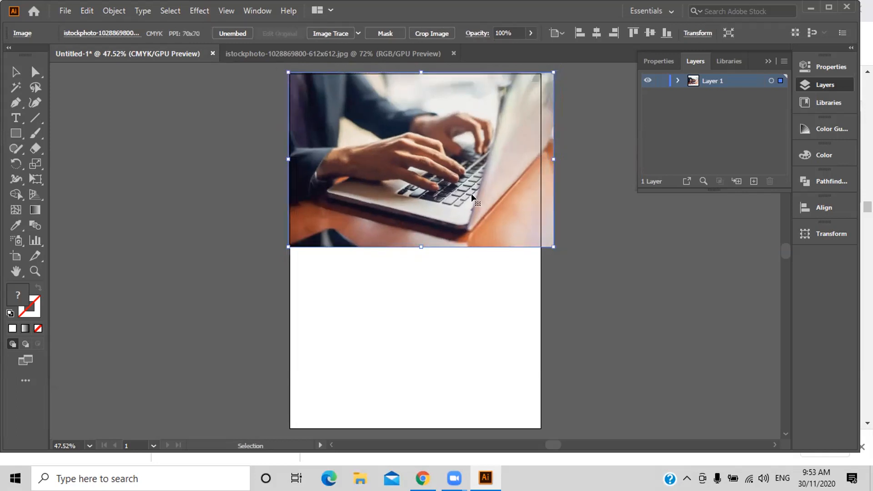
{"action": "left_click_drag", "start_coordinate": [412, 170], "coordinate": [410, 193]}
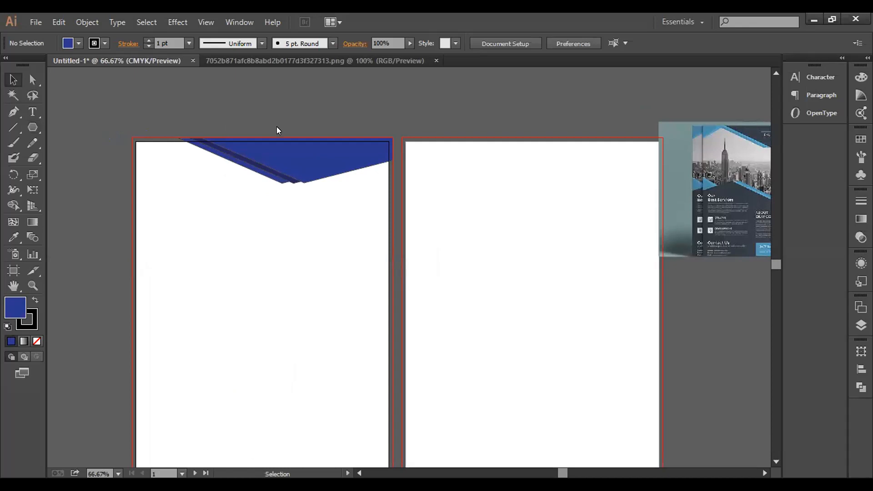
Show the rulers and place a horizontal guide at the lower tips of the blue header shapes.
{"action": "key", "text": "ctrl"}
{"action": "key", "text": "ctrl+r"}
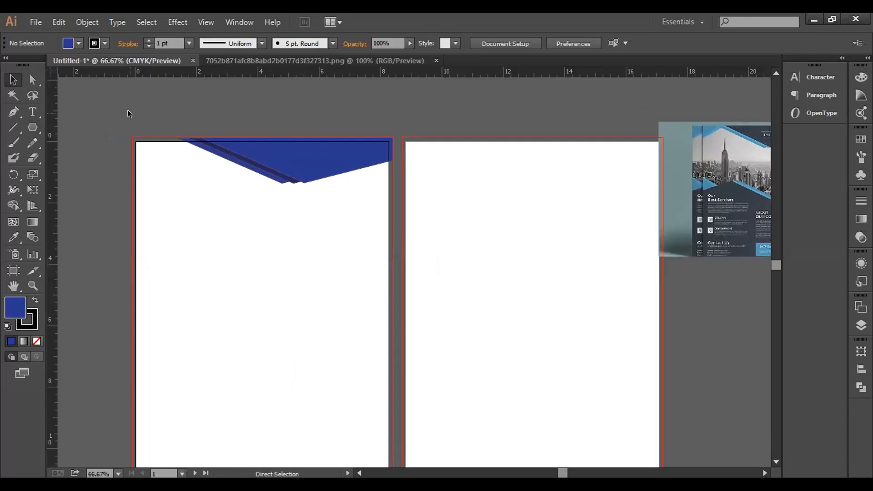
{"action": "left_click_drag", "start_coordinate": [373, 73], "coordinate": [353, 181]}
{"action": "left_click", "coordinate": [352, 182]}
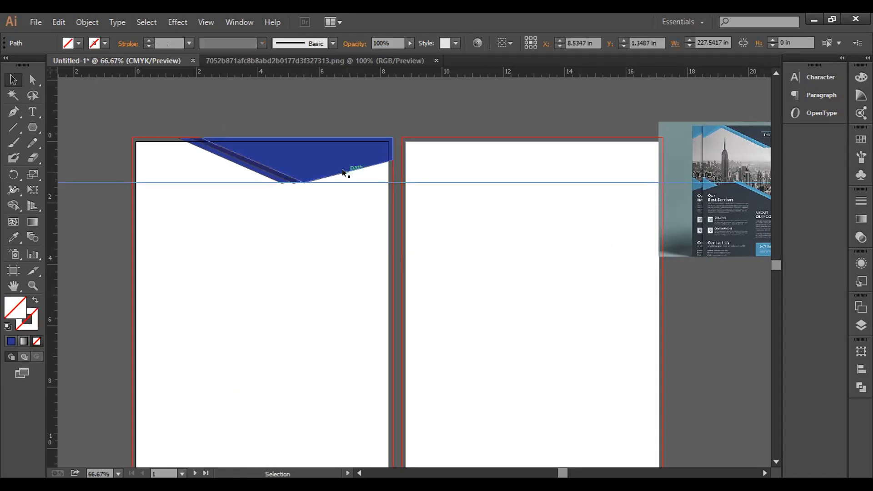
{"action": "scroll", "coordinate": [337, 178], "scroll_direction": "up", "scroll_amount": 2}
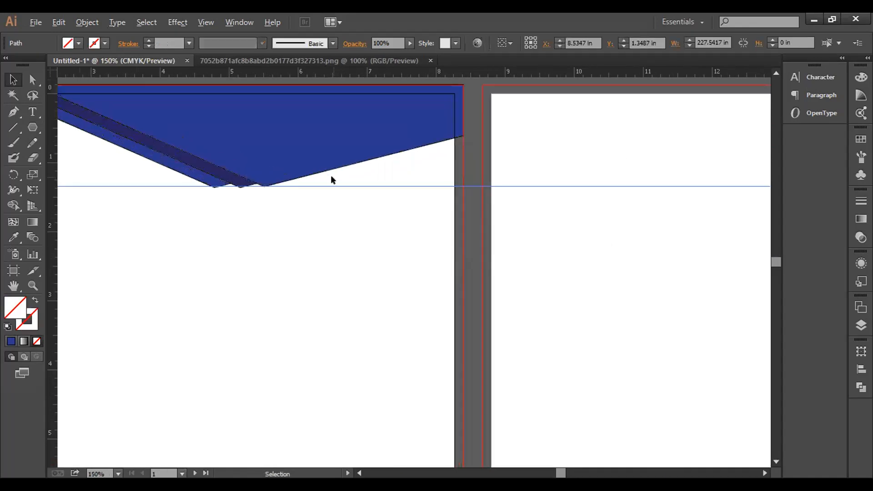
{"action": "left_click_drag", "start_coordinate": [466, 186], "coordinate": [465, 188]}
Nudge the dark stripe and the lower blue stripe vertically so their tips line up with the guide.
{"action": "left_click", "coordinate": [323, 140]}
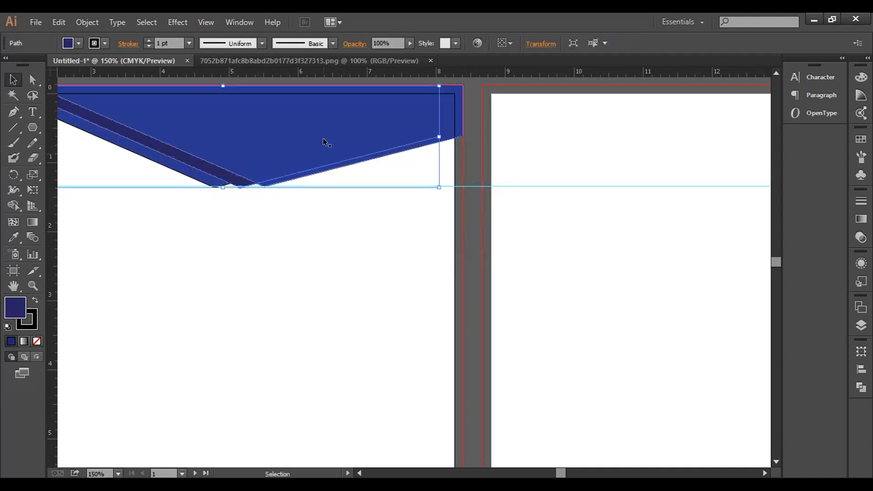
{"action": "key", "text": "Up"}
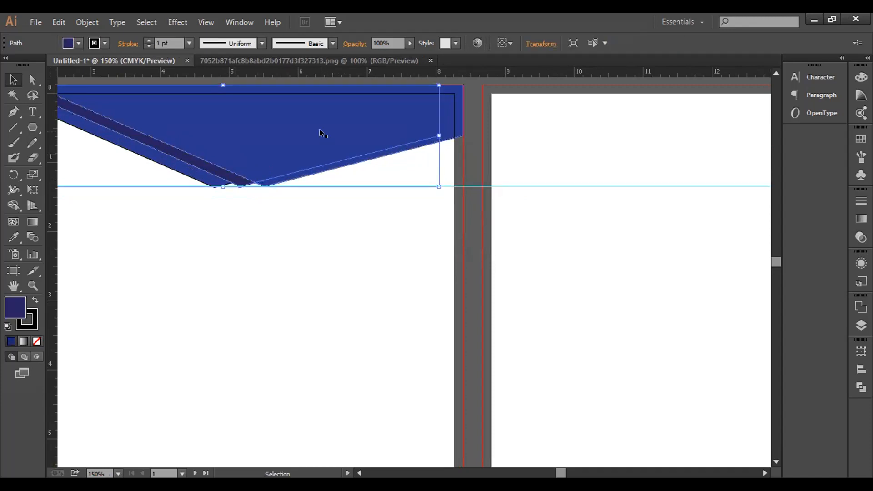
{"action": "left_click", "coordinate": [200, 175]}
{"action": "key", "text": "Up"}
{"action": "key", "text": "Up"}
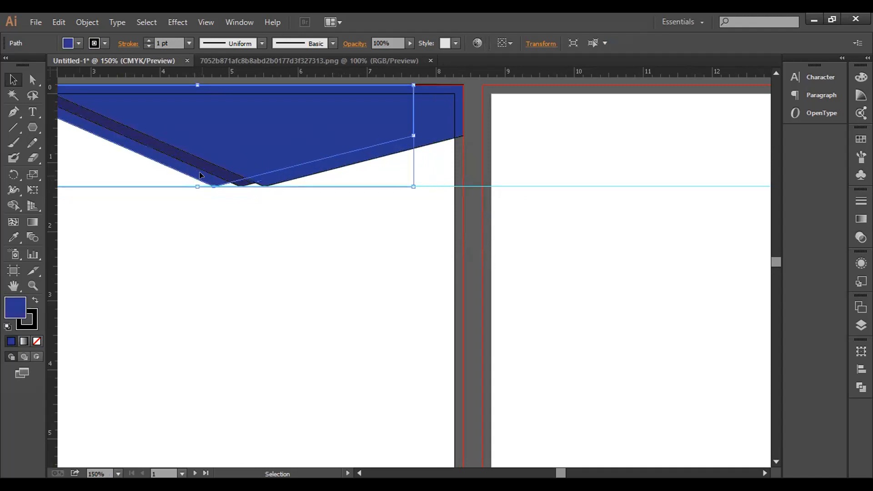
{"action": "key", "text": "Down"}
{"action": "key", "text": "Down"}
{"action": "left_click", "coordinate": [465, 247]}
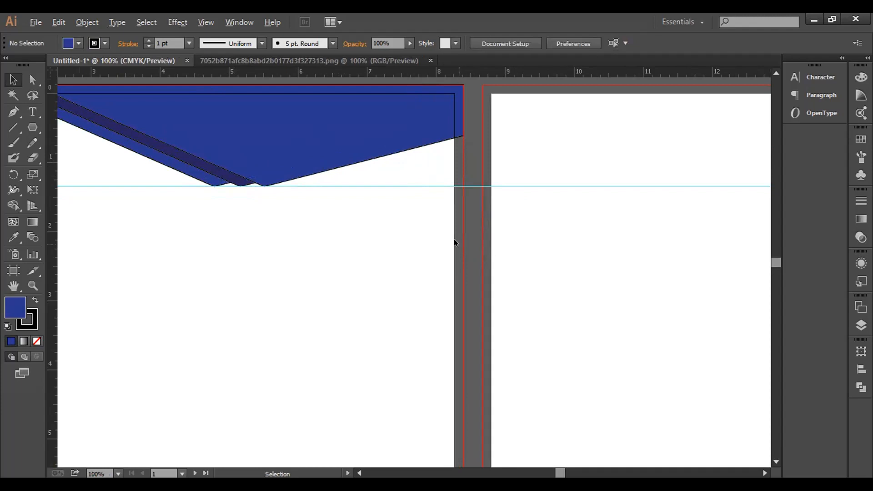
Pull the horizontal guide down to about the middle of the artboards and delete it.
{"action": "scroll", "coordinate": [454, 239], "scroll_direction": "down", "scroll_amount": 3}
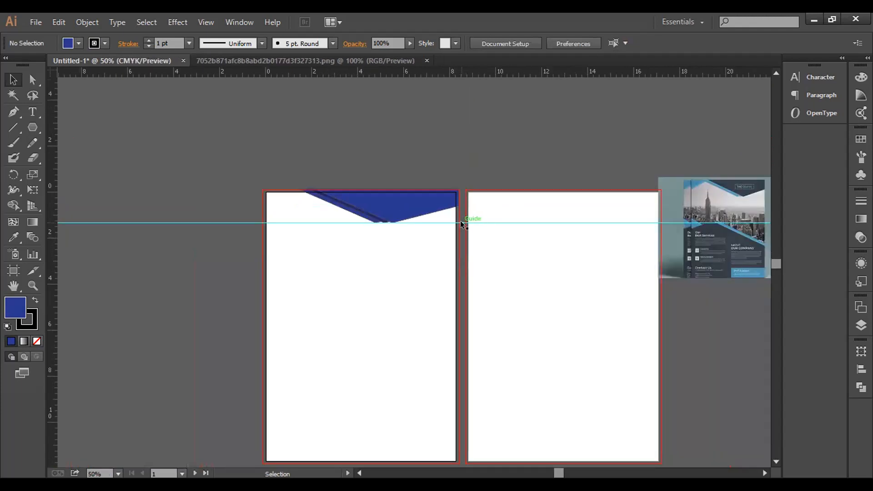
{"action": "left_click_drag", "start_coordinate": [460, 220], "coordinate": [452, 315]}
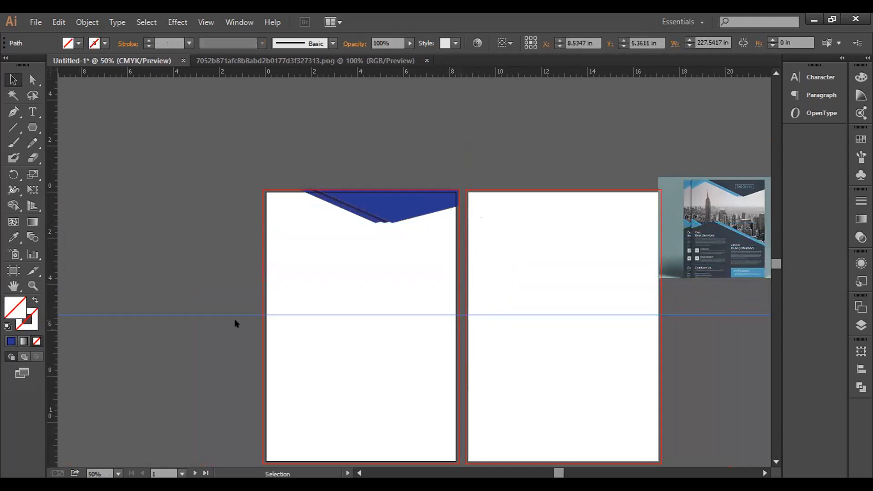
{"action": "left_click_drag", "start_coordinate": [229, 312], "coordinate": [231, 304]}
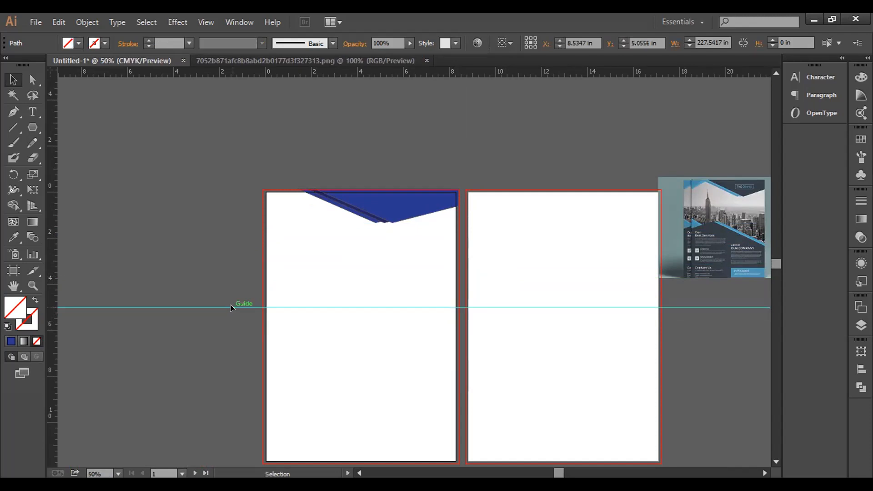
{"action": "key", "text": "Delete"}
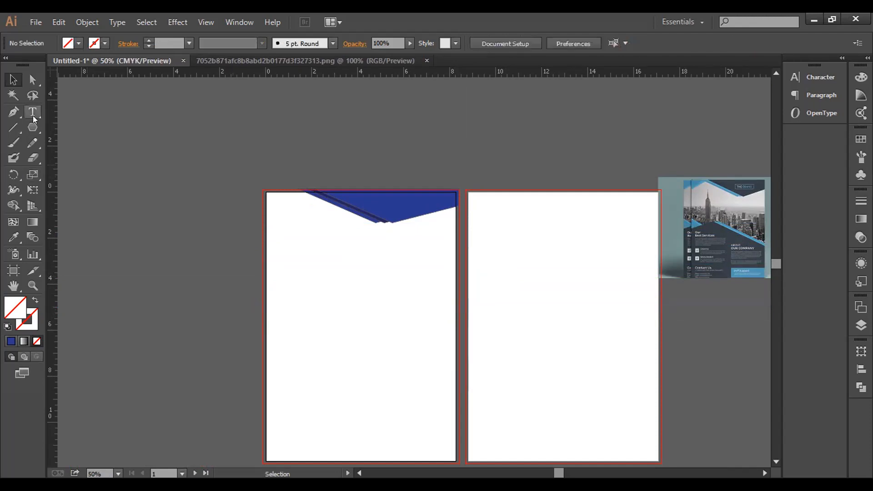
Draw a small triangle with the Polygon tool on the empty canvas outside the first artboard.
{"action": "left_click", "coordinate": [25, 128]}
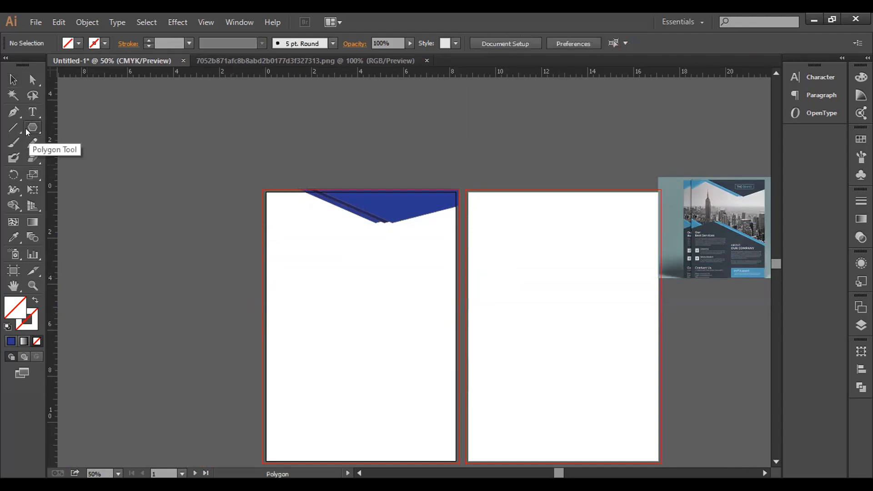
{"action": "left_click_drag", "start_coordinate": [26, 129], "coordinate": [77, 173]}
{"action": "left_click_drag", "start_coordinate": [134, 161], "coordinate": [144, 183]}
{"action": "key", "text": "Down"}
{"action": "key", "text": "Down"}
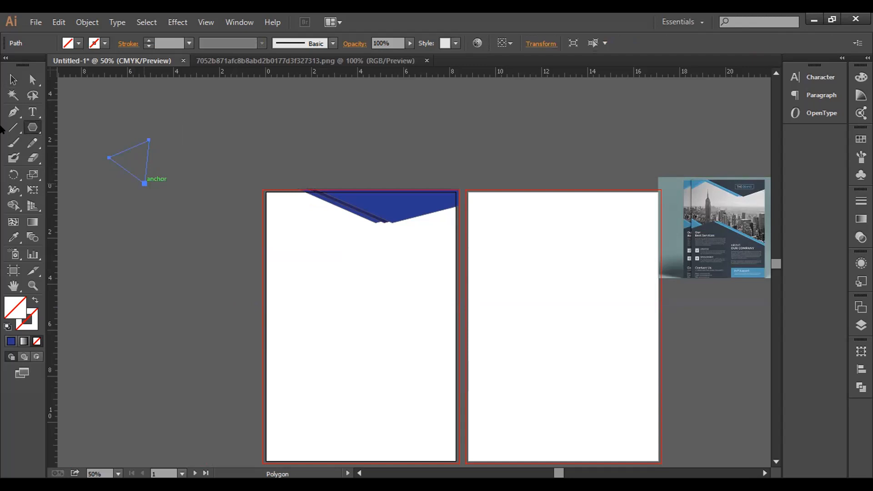
Rotate the triangle and move it over the first artboard's upper-left corner beside the blue header.
{"action": "left_click", "coordinate": [13, 80]}
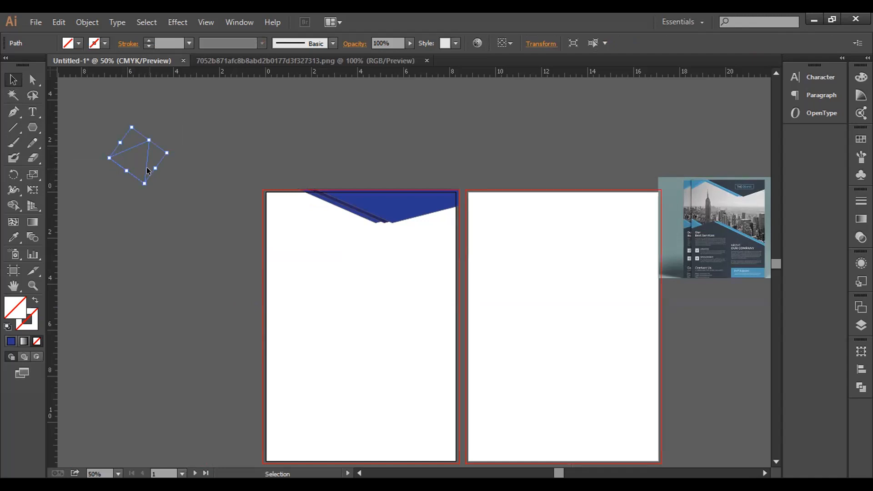
{"action": "left_click_drag", "start_coordinate": [146, 166], "coordinate": [240, 183]}
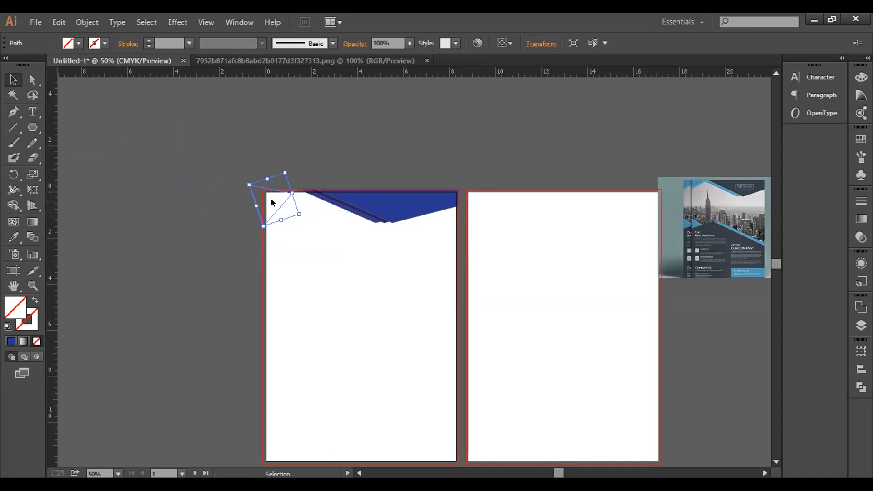
{"action": "left_click", "coordinate": [298, 203]}
{"action": "left_click_drag", "start_coordinate": [178, 186], "coordinate": [268, 207]}
{"action": "left_click", "coordinate": [250, 204]}
{"action": "left_click_drag", "start_coordinate": [267, 201], "coordinate": [290, 204]}
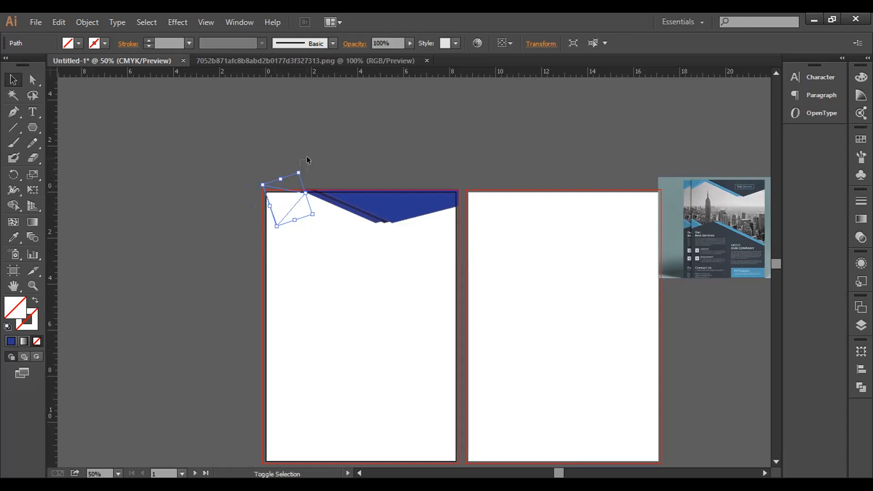
Enlarge the triangle and shift it so its corners meet the header stripe and the artboard's left edge.
{"action": "left_click_drag", "start_coordinate": [298, 172], "coordinate": [304, 158]}
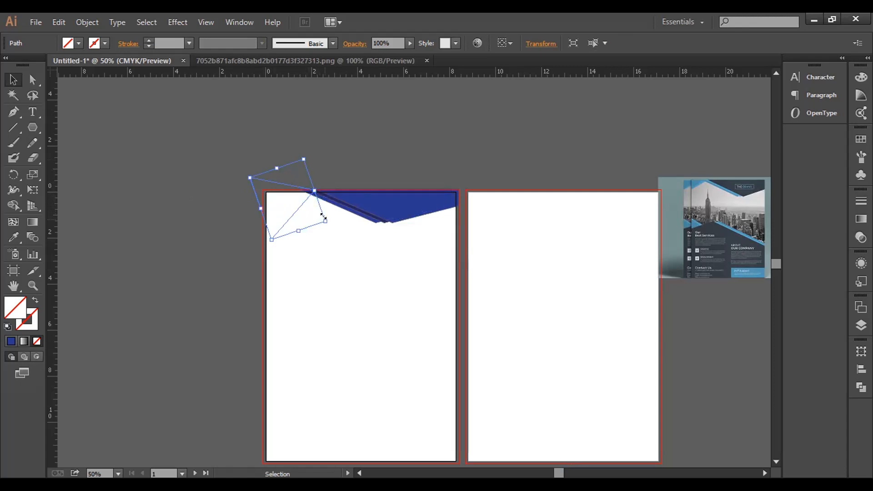
{"action": "left_click_drag", "start_coordinate": [294, 213], "coordinate": [290, 212]}
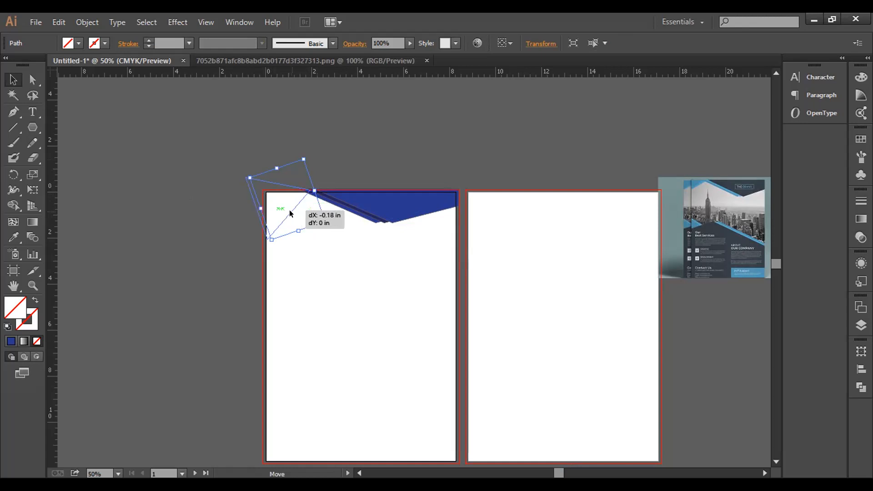
{"action": "left_click_drag", "start_coordinate": [290, 213], "coordinate": [290, 213]}
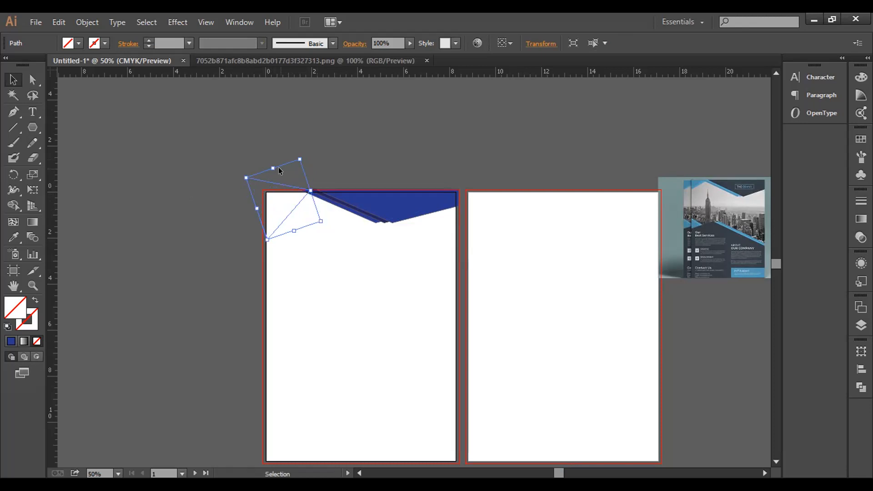
{"action": "left_click_drag", "start_coordinate": [294, 156], "coordinate": [296, 154]}
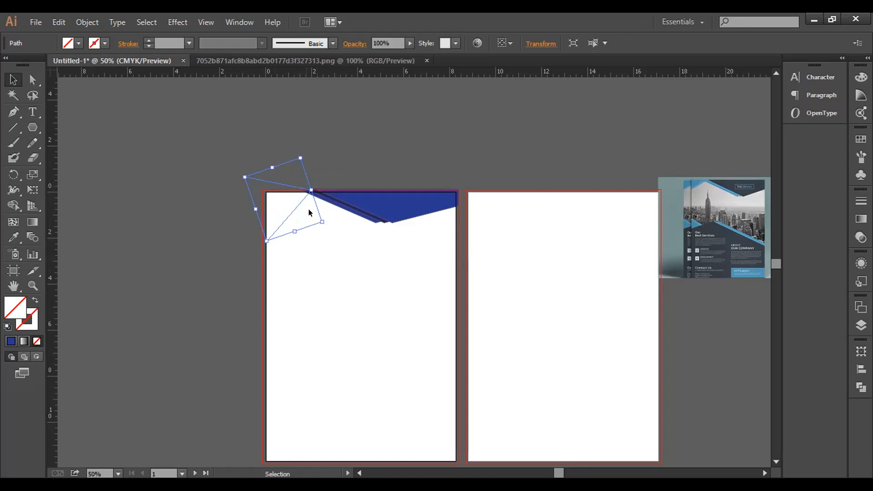
Fill the corner triangle with the dark blue swatch and deselect it.
{"action": "left_click", "coordinate": [217, 223]}
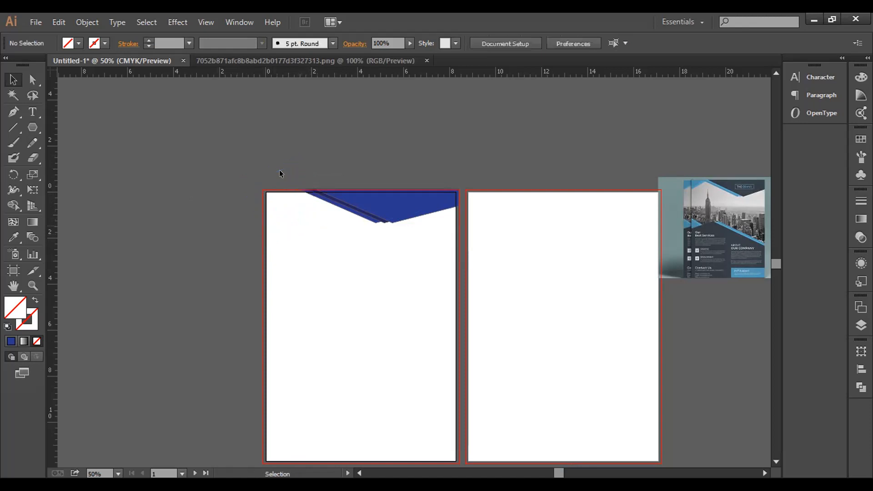
{"action": "left_click", "coordinate": [243, 178]}
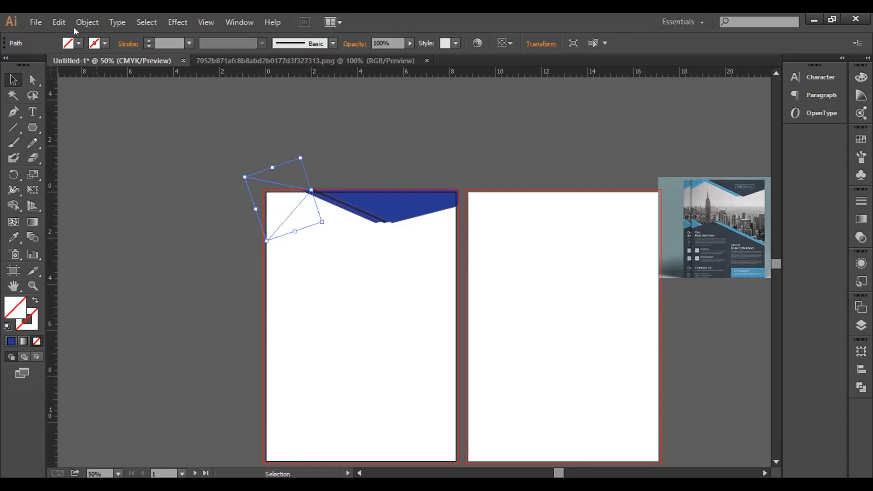
{"action": "left_click", "coordinate": [76, 44]}
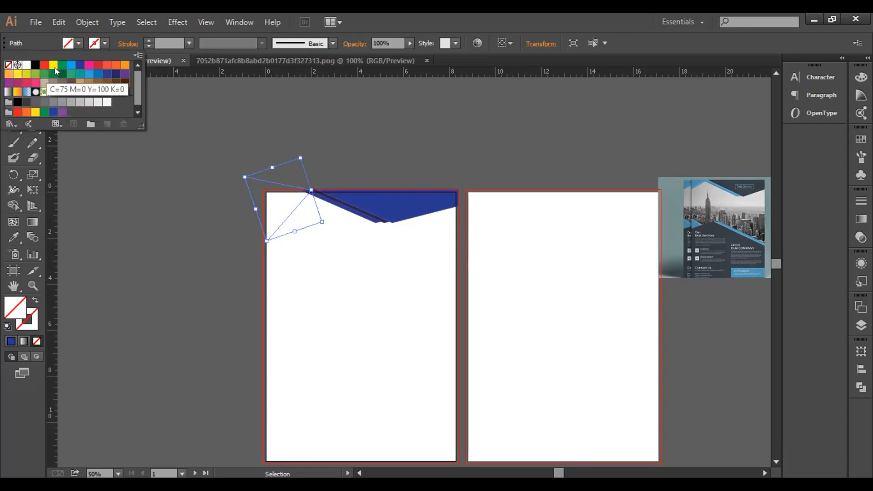
{"action": "left_click", "coordinate": [80, 65]}
{"action": "left_click", "coordinate": [116, 146]}
{"action": "left_click", "coordinate": [223, 126]}
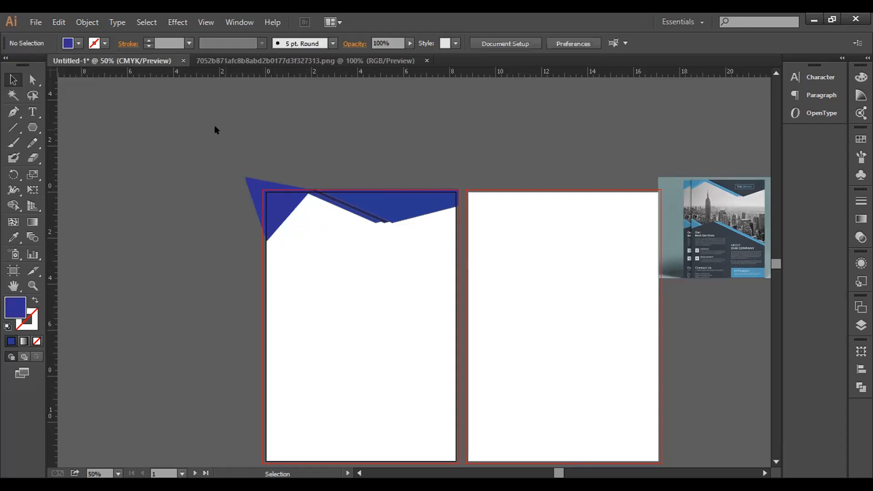
{"action": "left_click", "coordinate": [287, 212]}
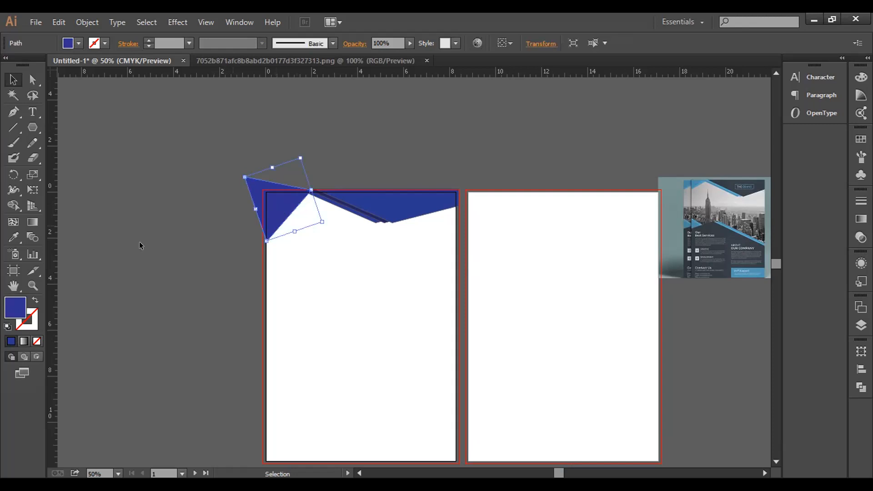
{"action": "left_click", "coordinate": [148, 223]}
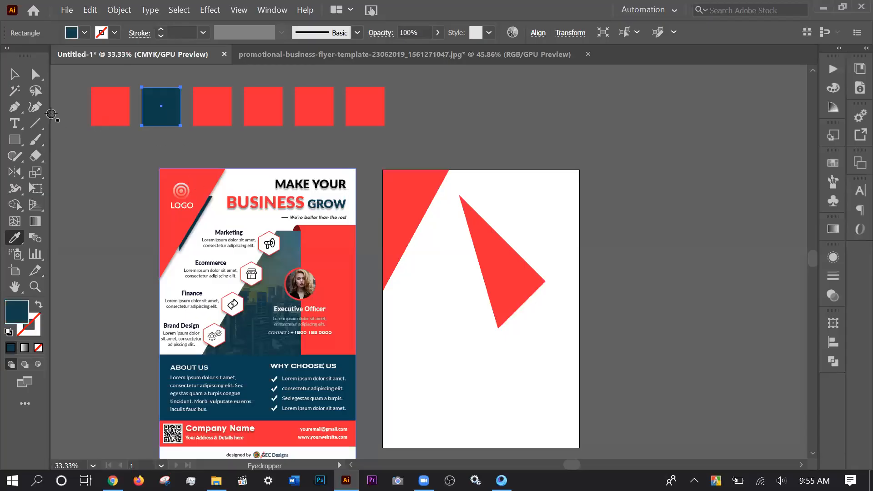
Fill the third palette square with the dark blue sampled from the reference flyer's About Us band.
{"action": "left_click", "coordinate": [14, 74]}
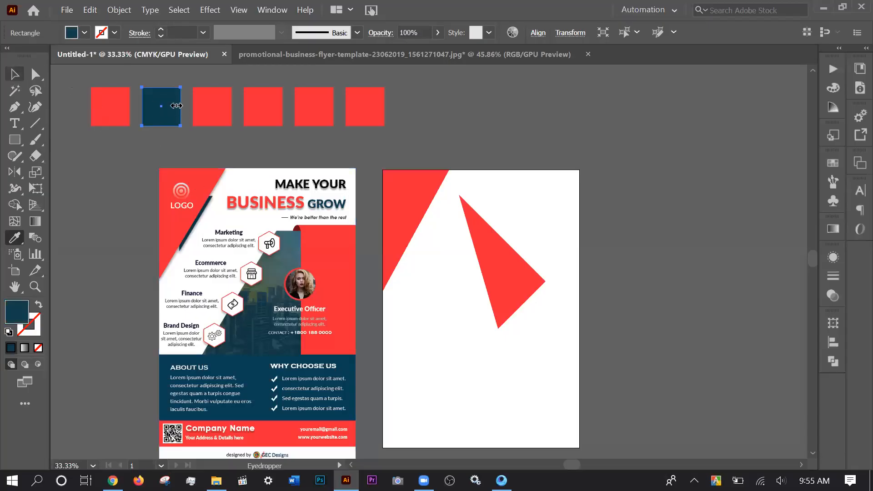
{"action": "left_click", "coordinate": [207, 113]}
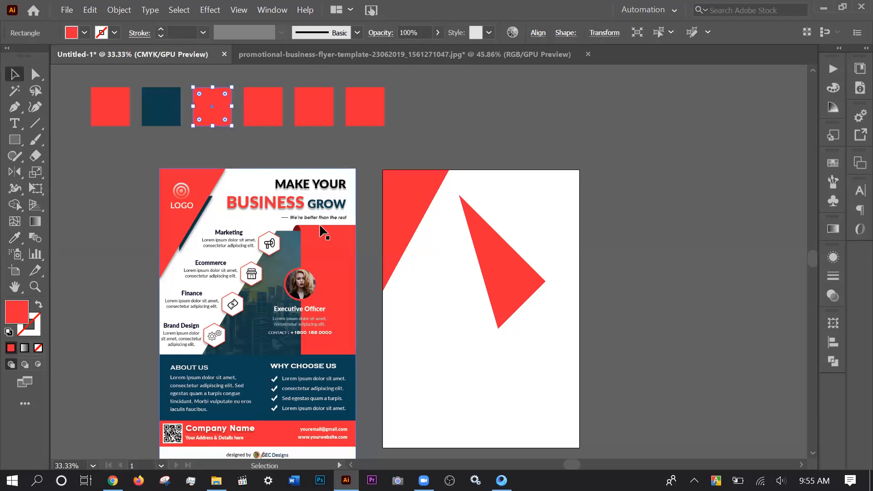
{"action": "key", "text": "i"}
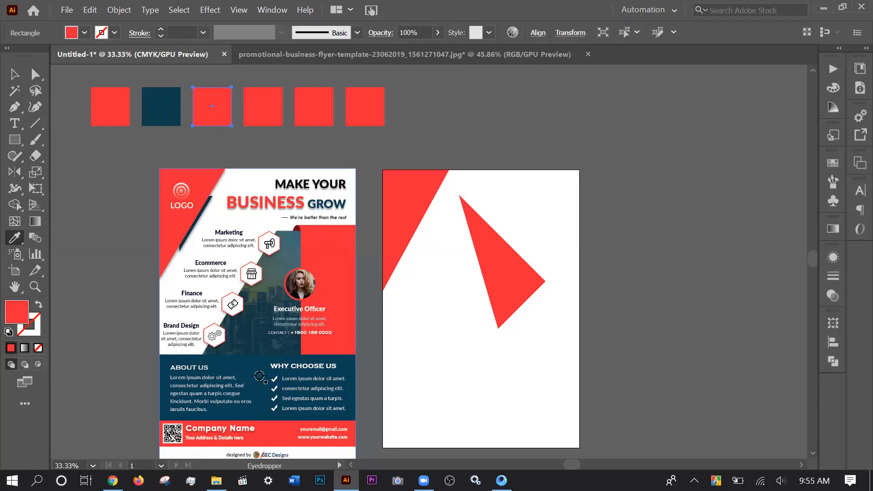
{"action": "left_click", "coordinate": [256, 379]}
{"action": "left_click", "coordinate": [15, 74]}
{"action": "left_click", "coordinate": [125, 176]}
Close the promotional-business-flyer-template image document and return to the flyer document.
{"action": "left_click_drag", "start_coordinate": [409, 62], "coordinate": [447, 59]}
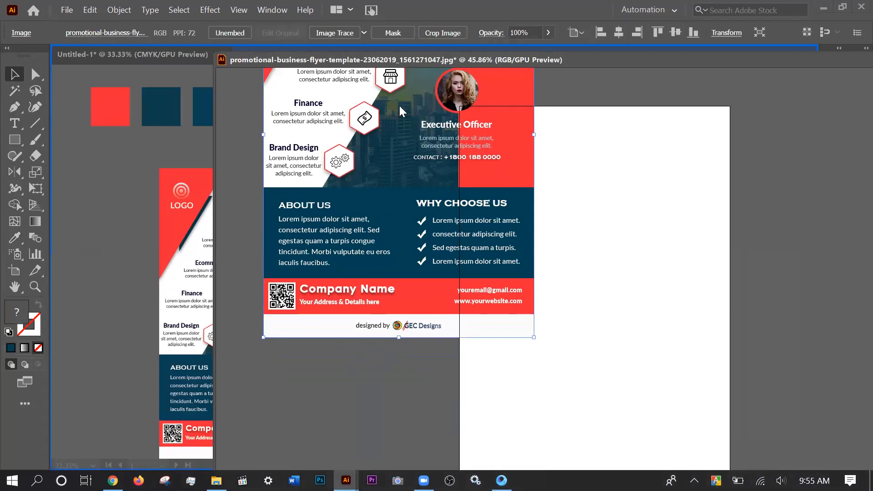
{"action": "left_click_drag", "start_coordinate": [400, 106], "coordinate": [399, 106]}
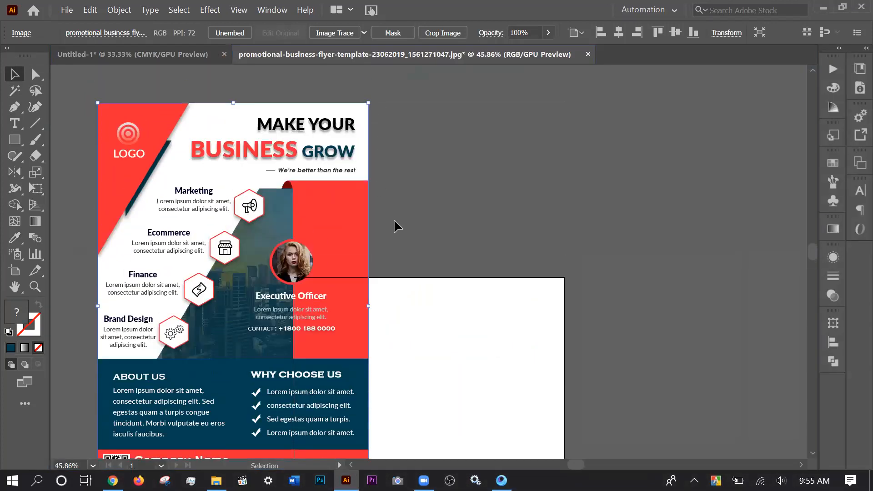
{"action": "left_click", "coordinate": [588, 54]}
{"action": "left_click", "coordinate": [504, 259]}
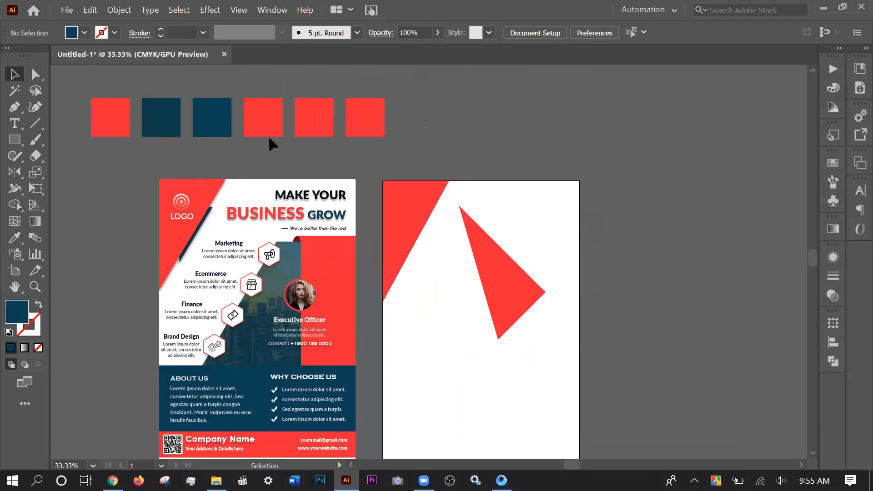
Delete the three surplus red squares at the end of the colour palette row.
{"action": "left_click_drag", "start_coordinate": [254, 143], "coordinate": [253, 143]}
{"action": "key", "text": "Delete"}
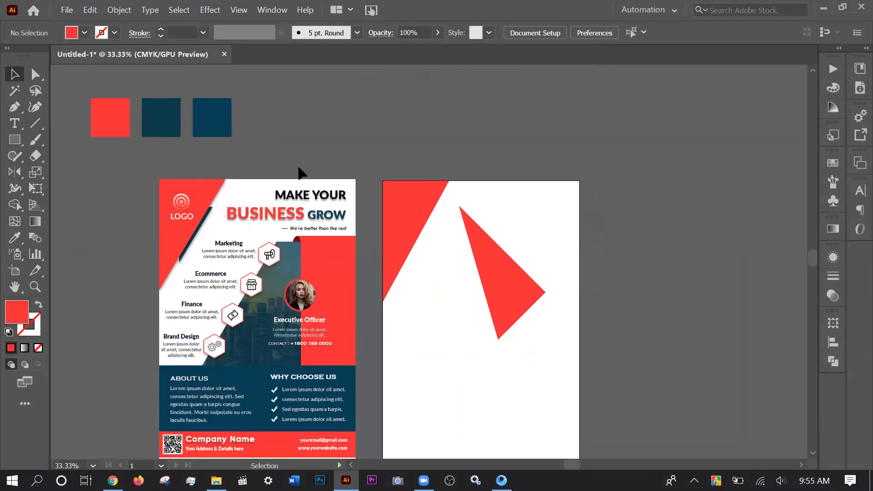
Recolour the loose red triangle on the blank artboard with the dark teal sampled from the second palette square.
{"action": "scroll", "coordinate": [418, 200], "scroll_direction": "down", "scroll_amount": 1}
{"action": "left_click", "coordinate": [511, 245]}
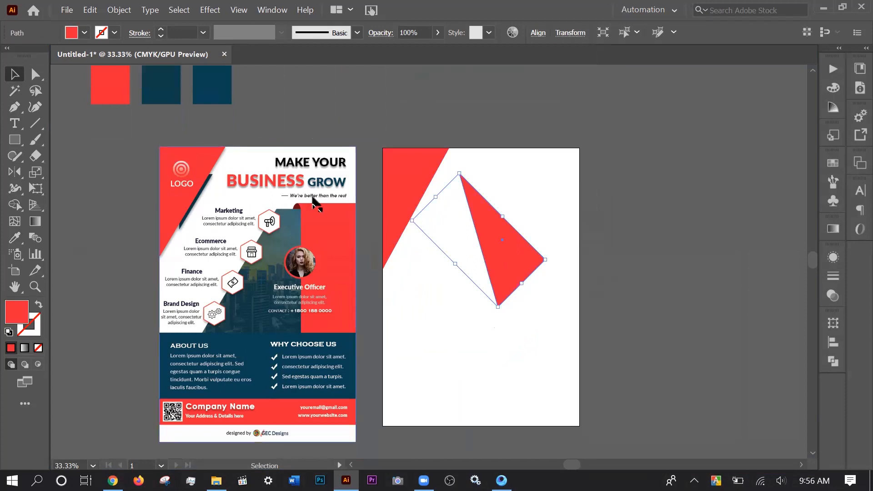
{"action": "key", "text": "o"}
{"action": "key", "text": "i"}
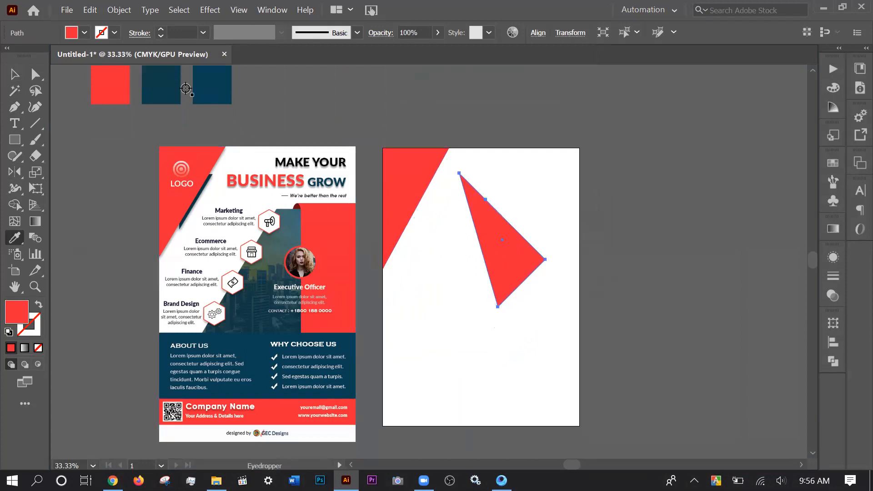
{"action": "left_click", "coordinate": [163, 88]}
{"action": "left_click", "coordinate": [14, 75]}
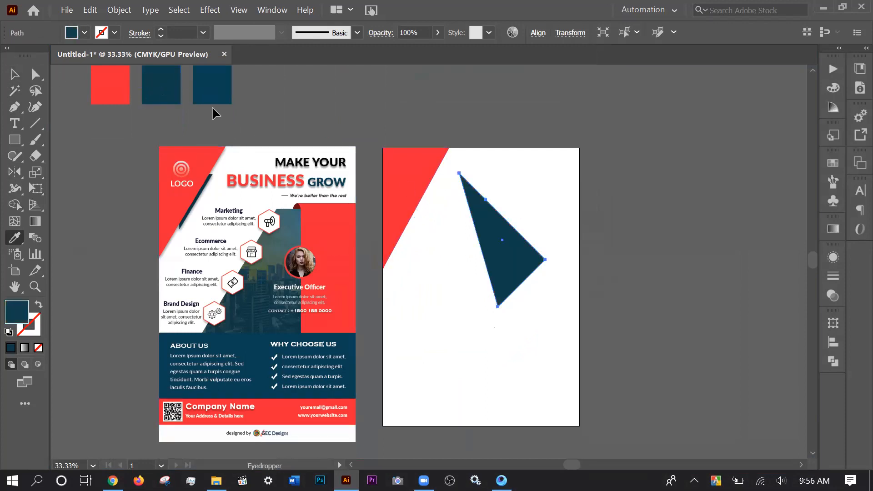
Move the teal triangle over the artboard's red corner and rotate it so its short edge runs along the red diagonal.
{"action": "left_click_drag", "start_coordinate": [496, 243], "coordinate": [459, 223]}
{"action": "key", "text": "space"}
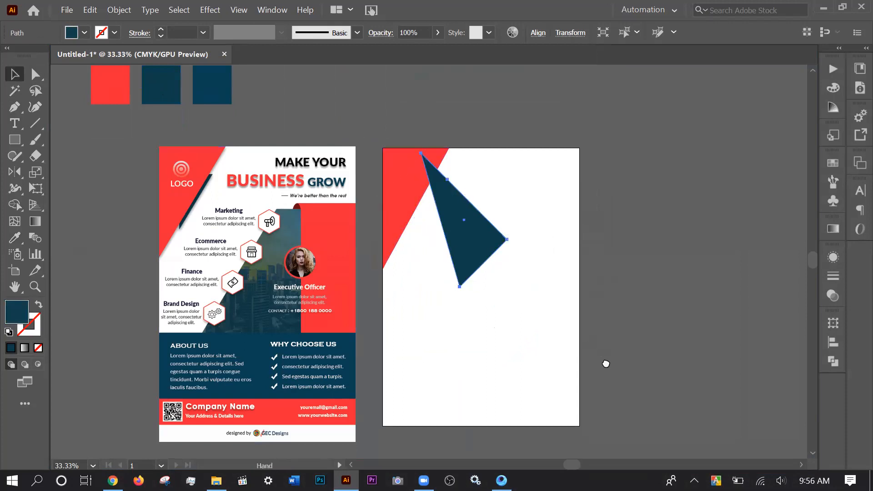
{"action": "left_click_drag", "start_coordinate": [605, 362], "coordinate": [695, 452]}
{"action": "left_click_drag", "start_coordinate": [545, 334], "coordinate": [480, 286]}
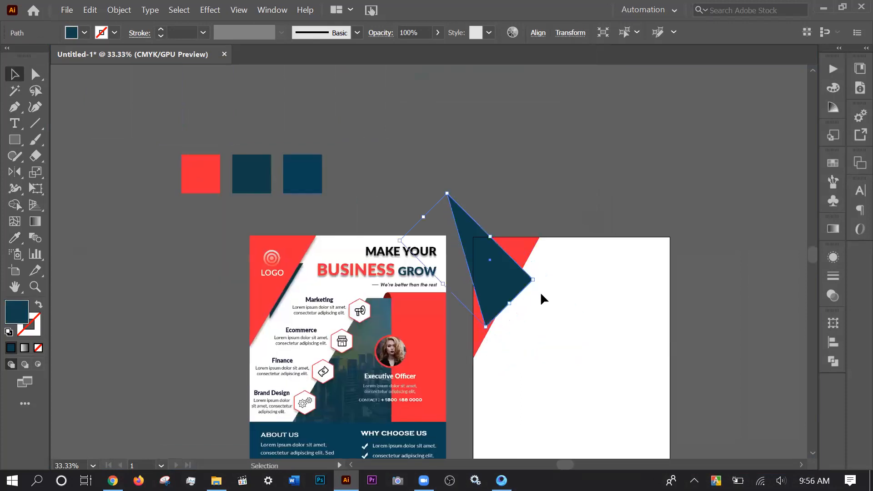
{"action": "left_click_drag", "start_coordinate": [538, 277], "coordinate": [538, 264]}
{"action": "left_click_drag", "start_coordinate": [514, 277], "coordinate": [512, 283]}
{"action": "left_click", "coordinate": [572, 286]}
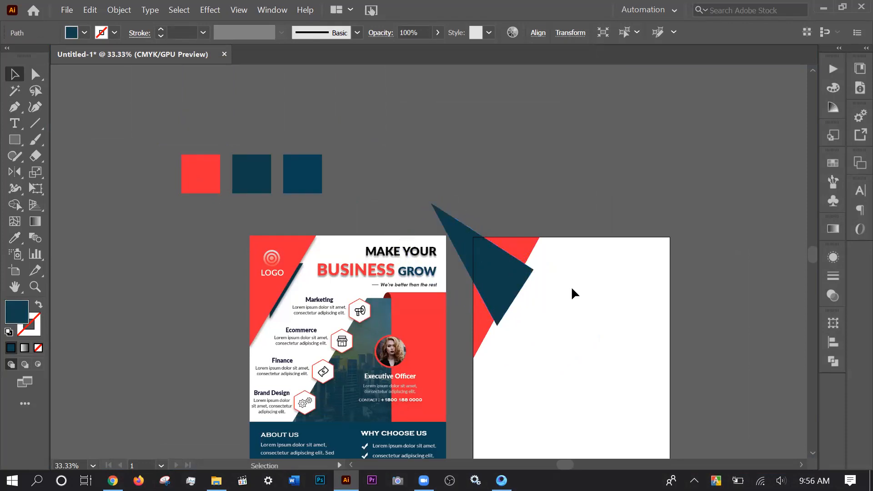
Bring the red corner triangle to the front of the teal triangle.
{"action": "left_click", "coordinate": [523, 253]}
{"action": "right_click", "coordinate": [521, 259]}
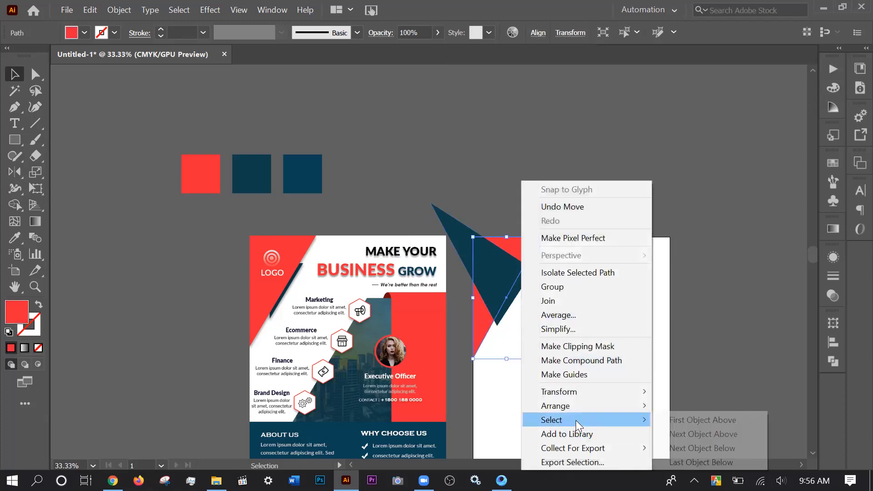
{"action": "mouse_move", "coordinate": [623, 412]}
{"action": "left_click", "coordinate": [678, 406]}
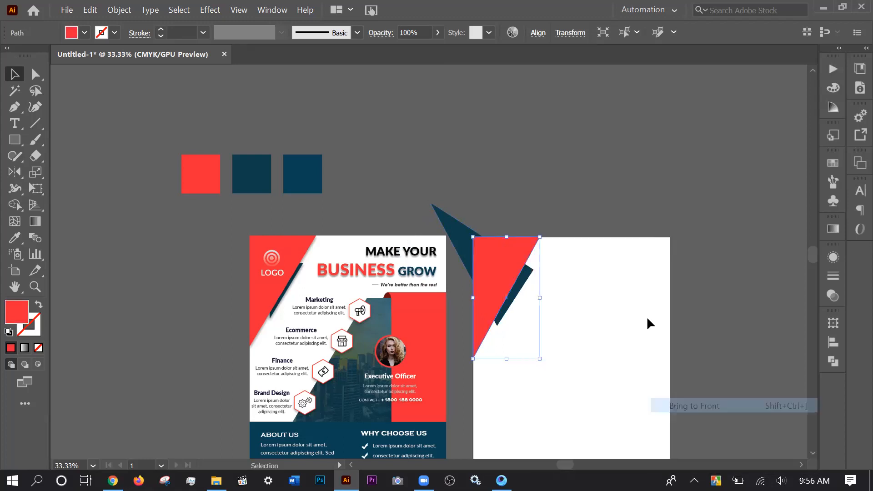
{"action": "left_click", "coordinate": [571, 327]}
Rotate the teal triangle slightly and nudge it left until only a thin strip shows along the red diagonal.
{"action": "left_click", "coordinate": [450, 228]}
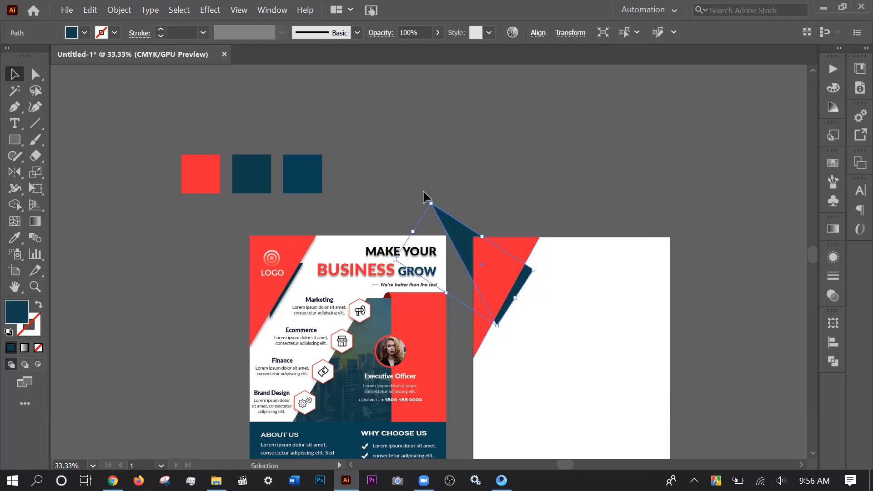
{"action": "left_click_drag", "start_coordinate": [430, 199], "coordinate": [425, 202]}
{"action": "key", "text": "Left"}
{"action": "key", "text": "Left"}
{"action": "key", "text": "Left"}
{"action": "key", "text": "Left"}
{"action": "key", "text": "Left"}
{"action": "key", "text": "Left"}
{"action": "key", "text": "Left"}
{"action": "key", "text": "Left"}
{"action": "key", "text": "Left"}
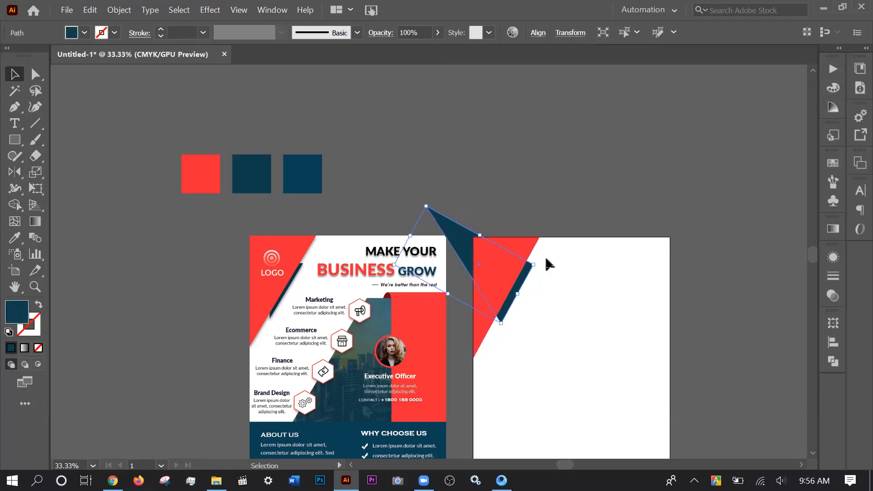
{"action": "key", "text": "Left"}
{"action": "key", "text": "Left"}
{"action": "key", "text": "Left"}
{"action": "key", "text": "Left"}
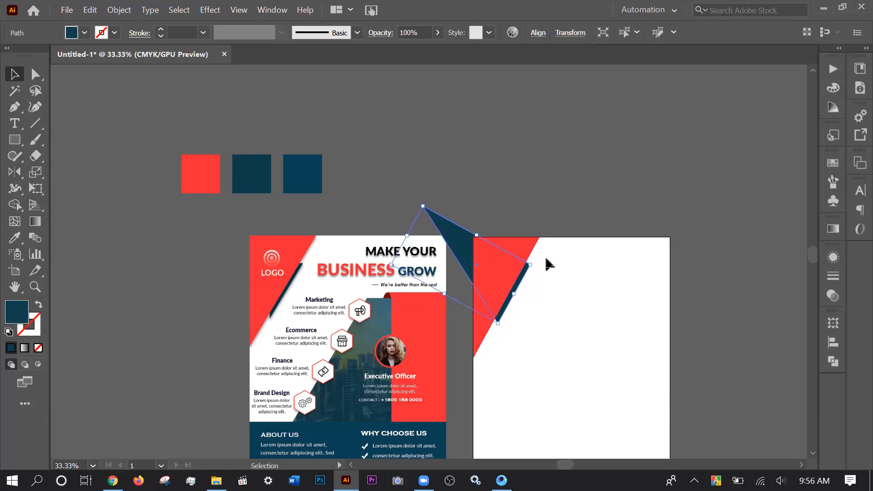
{"action": "left_click", "coordinate": [598, 194]}
Apply a Gaussian Blur with a 10-pixel radius to the teal triangle.
{"action": "left_click", "coordinate": [430, 222]}
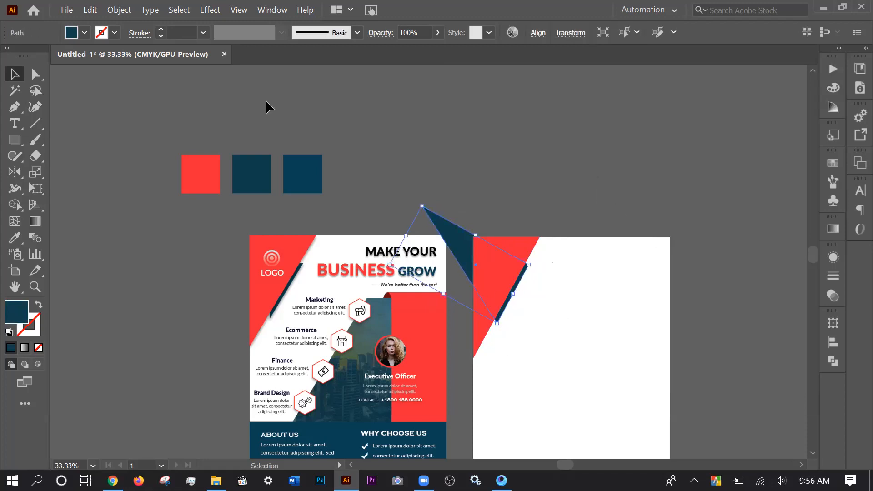
{"action": "left_click", "coordinate": [182, 10]}
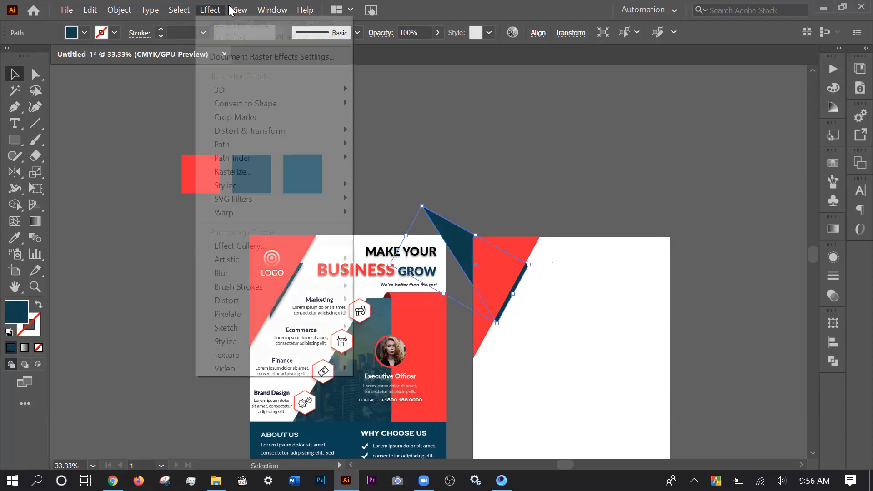
{"action": "mouse_move", "coordinate": [210, 10]}
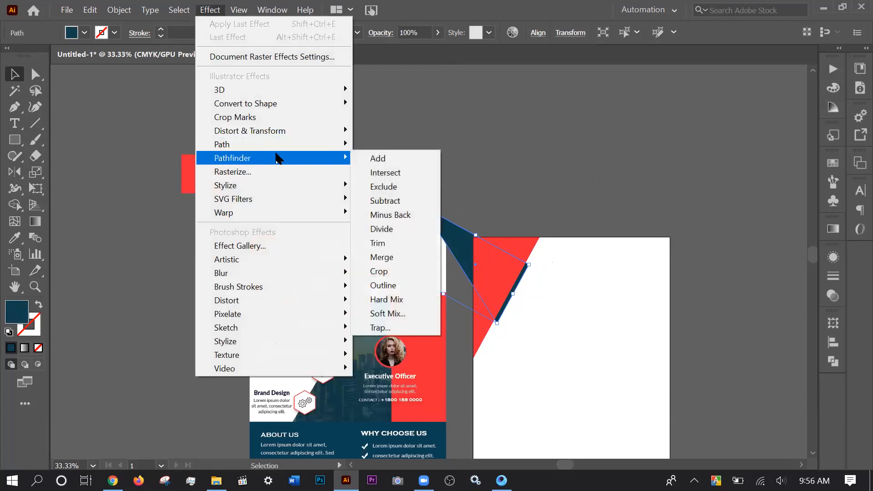
{"action": "mouse_move", "coordinate": [295, 274]}
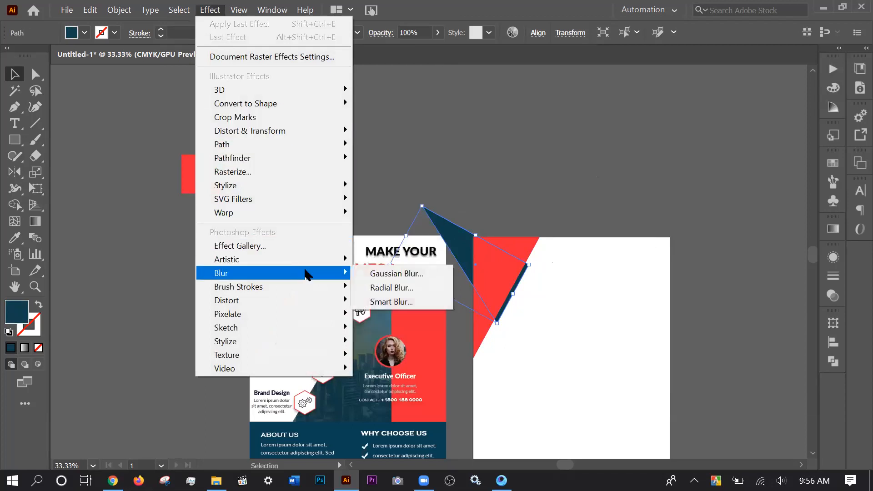
{"action": "left_click", "coordinate": [382, 273]}
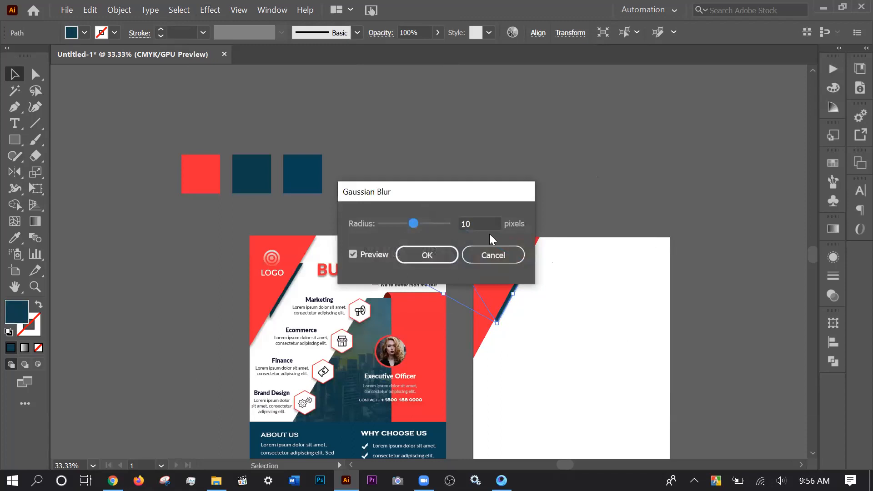
{"action": "left_click_drag", "start_coordinate": [435, 190], "coordinate": [742, 171]}
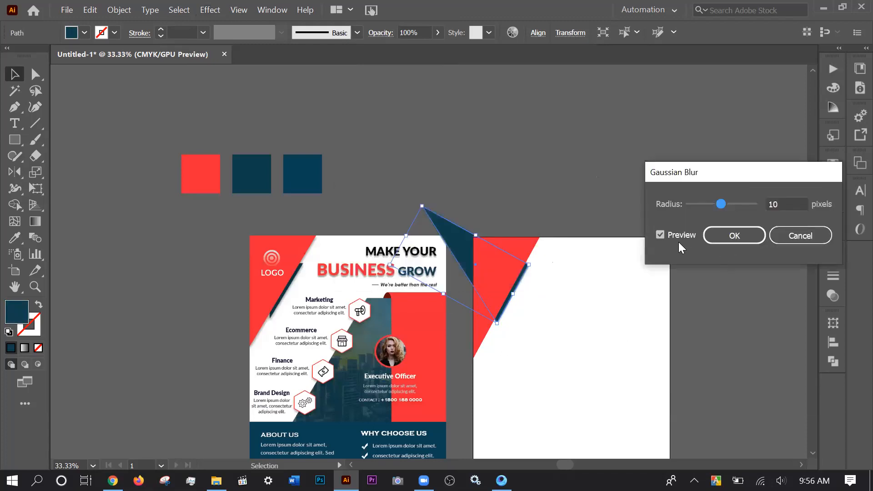
{"action": "left_click", "coordinate": [734, 236]}
{"action": "left_click", "coordinate": [556, 253]}
Remove the part of the teal triangle outside the artboard with the Shape Builder tool.
{"action": "scroll", "coordinate": [571, 178], "scroll_direction": "down", "scroll_amount": 1}
{"action": "left_click_drag", "start_coordinate": [569, 172], "coordinate": [456, 275]}
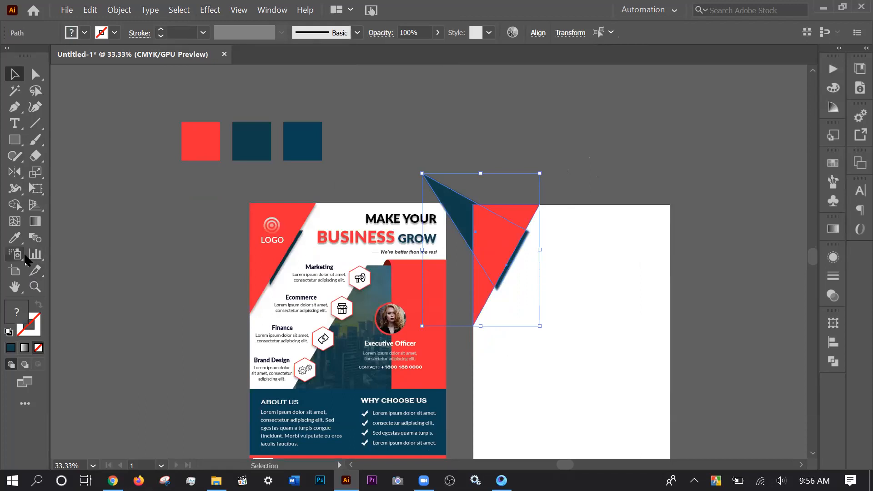
{"action": "left_click", "coordinate": [15, 206]}
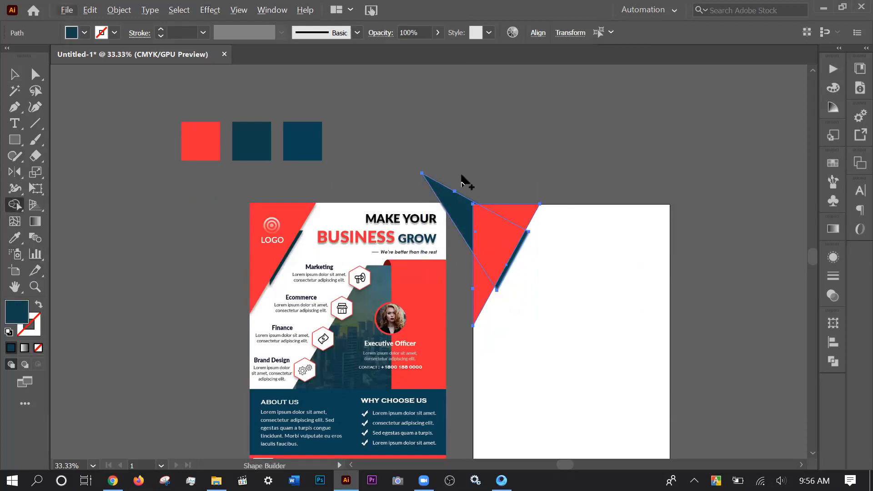
{"action": "left_click", "coordinate": [460, 207], "text": "alt"}
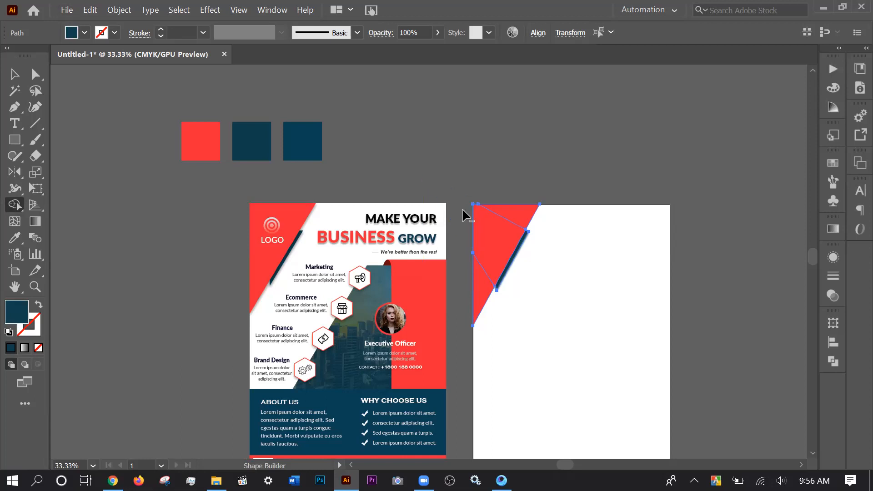
{"action": "left_click", "coordinate": [15, 74]}
{"action": "left_click", "coordinate": [127, 162]}
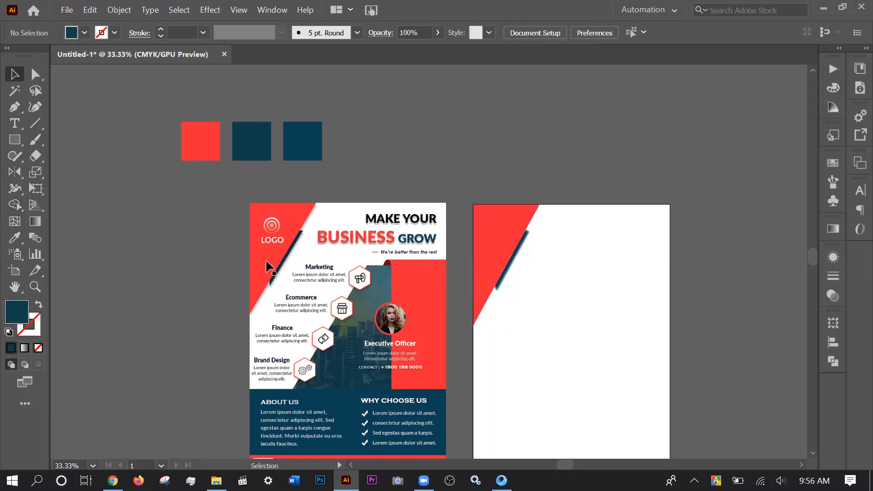
{"action": "scroll", "coordinate": [269, 268], "scroll_direction": "down", "scroll_amount": 2}
{"action": "left_click_drag", "start_coordinate": [590, 362], "coordinate": [499, 370]}
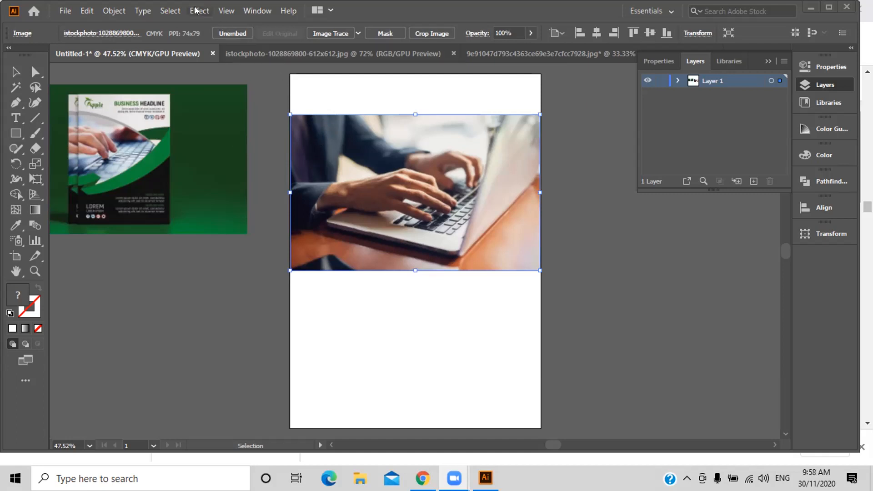
Lock the selected laptop typing photo on the artboard.
{"action": "left_click", "coordinate": [114, 10]}
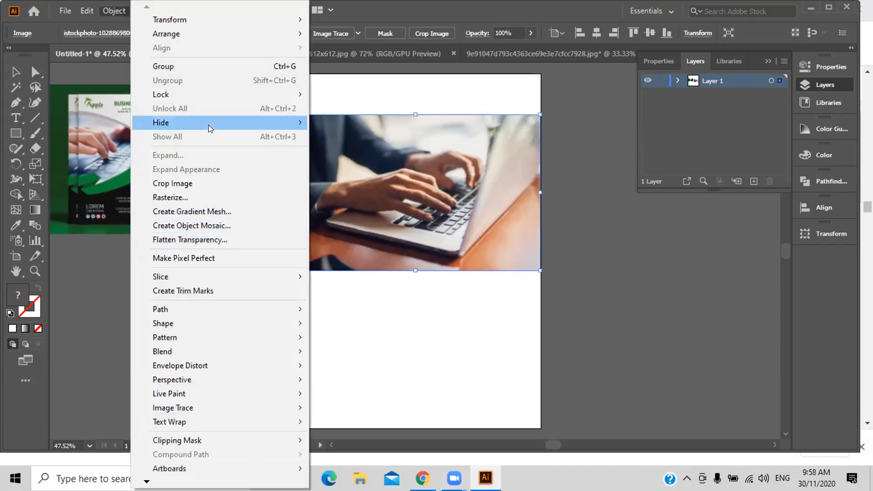
{"action": "mouse_move", "coordinate": [230, 88]}
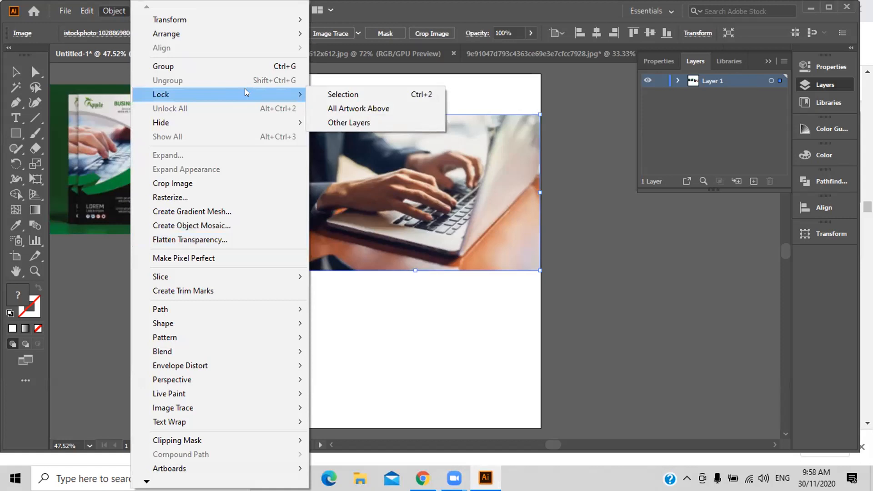
{"action": "left_click", "coordinate": [319, 93]}
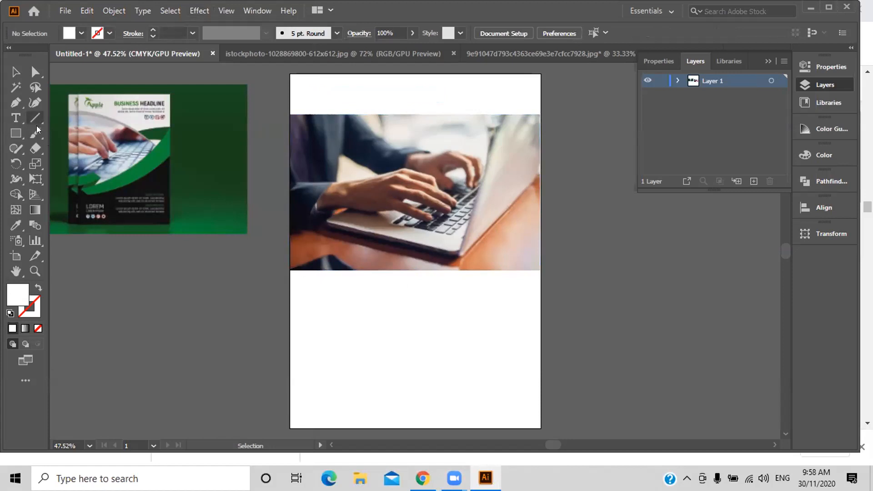
Draw an ellipse about 134 mm wide and 204 mm high over the typing photo, extending below its lower edge.
{"action": "left_click", "coordinate": [20, 103]}
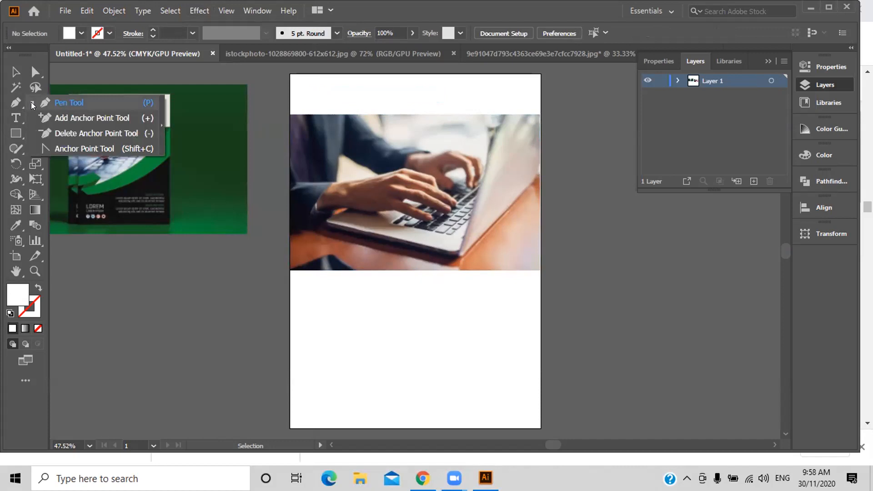
{"action": "left_click", "coordinate": [31, 102]}
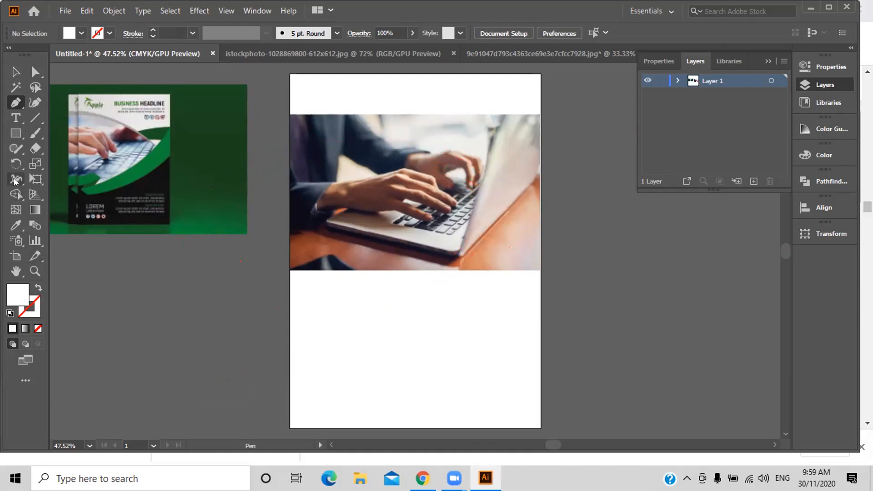
{"action": "left_click", "coordinate": [15, 134]}
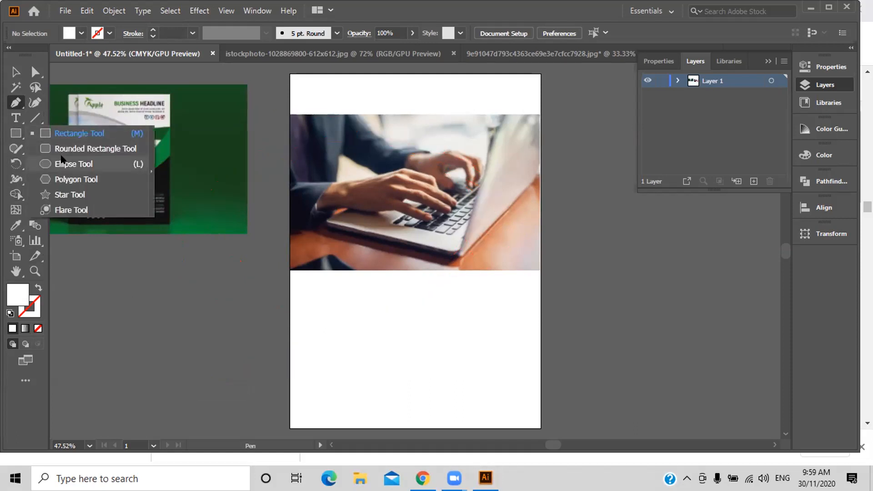
{"action": "left_click", "coordinate": [73, 164]}
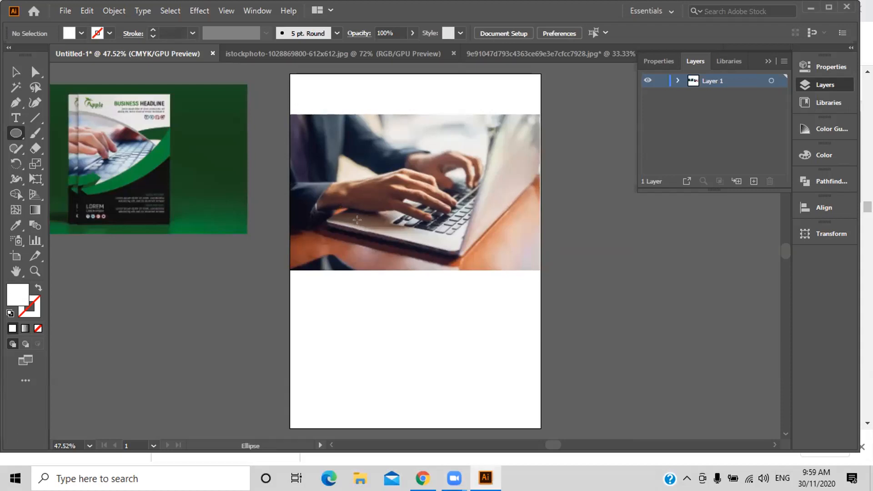
{"action": "left_click_drag", "start_coordinate": [337, 117], "coordinate": [490, 357]}
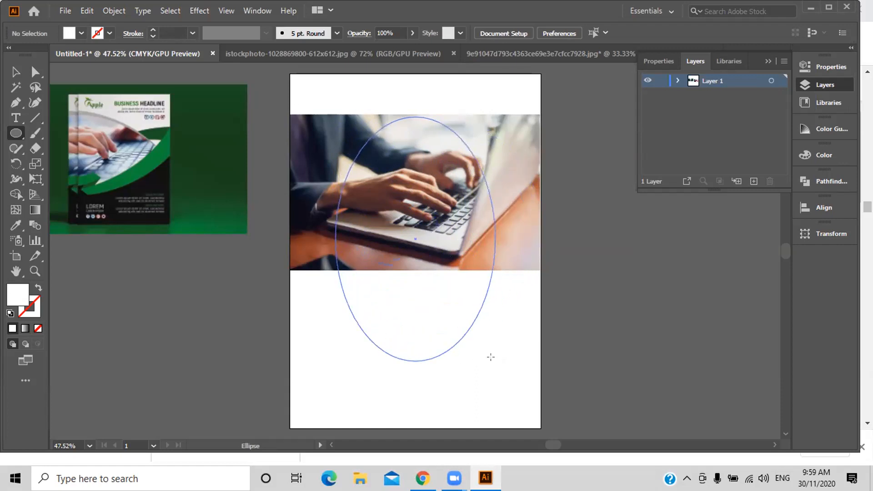
{"action": "left_click_drag", "start_coordinate": [490, 357], "coordinate": [492, 358]}
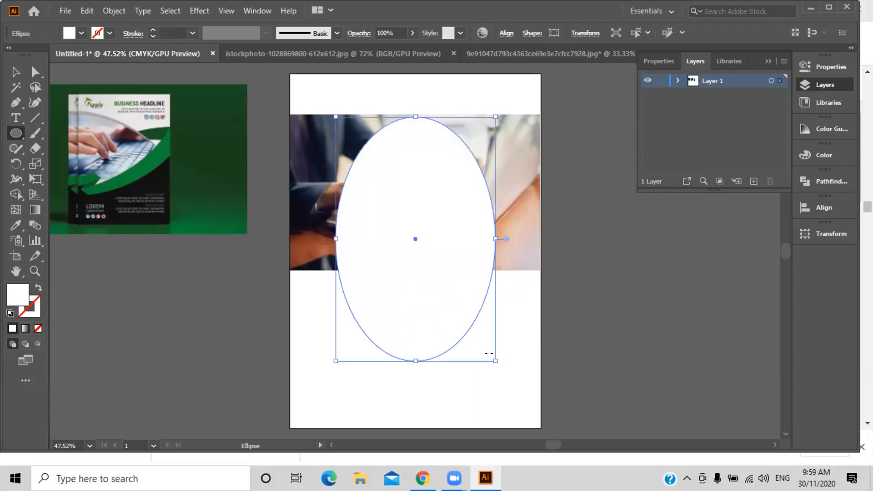
{"action": "left_click", "coordinate": [489, 353]}
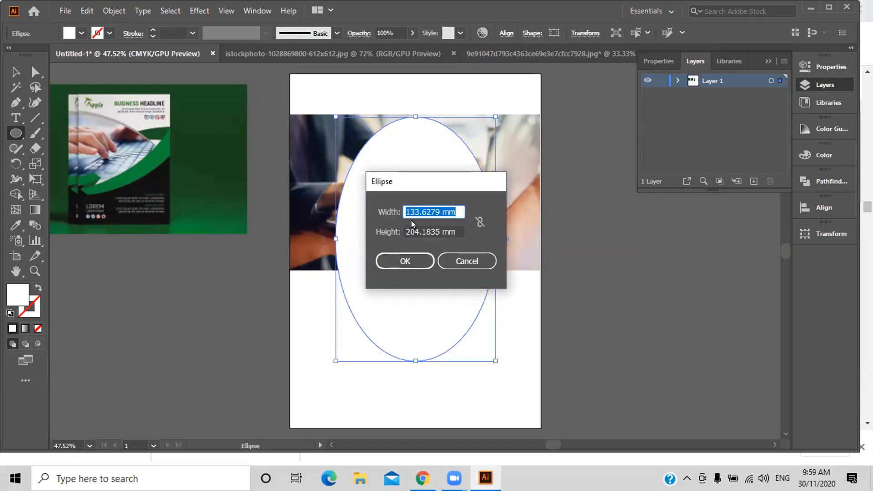
{"action": "left_click", "coordinate": [415, 264]}
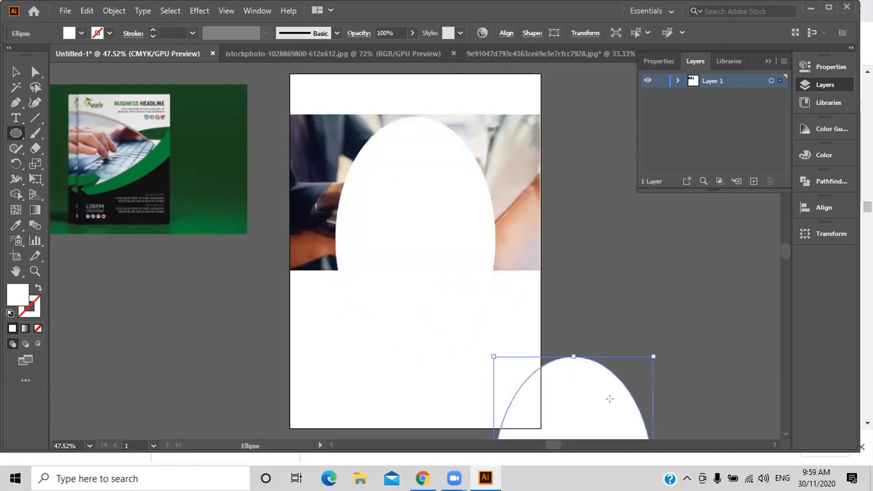
{"action": "left_click", "coordinate": [15, 71]}
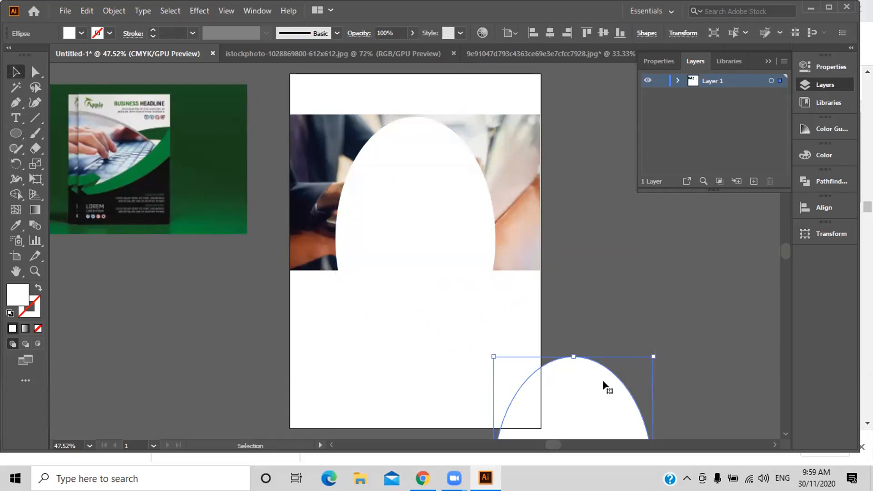
{"action": "key", "text": "Delete"}
Remove the fill from the large ellipse over the typing photo.
{"action": "left_click", "coordinate": [432, 233]}
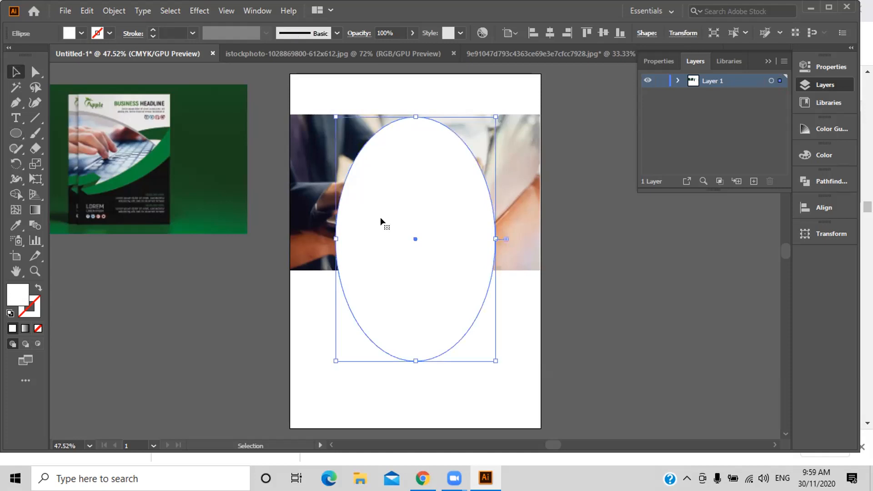
{"action": "left_click", "coordinate": [82, 32]}
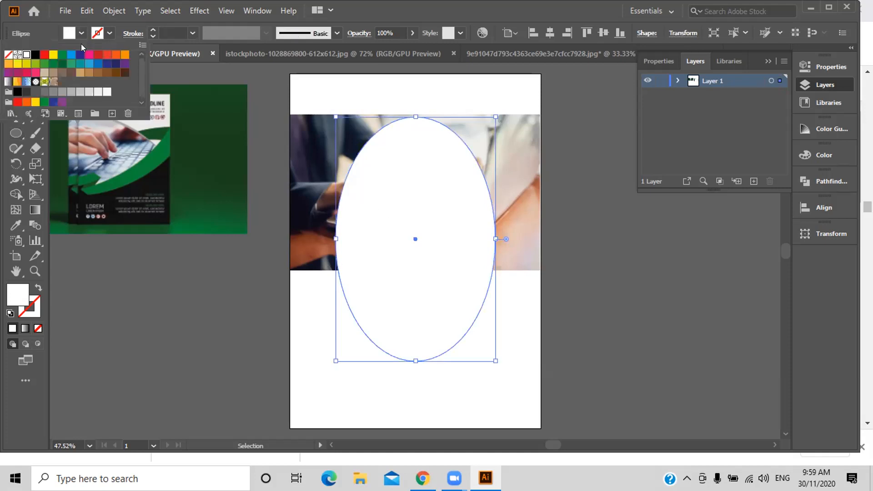
{"action": "left_click", "coordinate": [8, 55]}
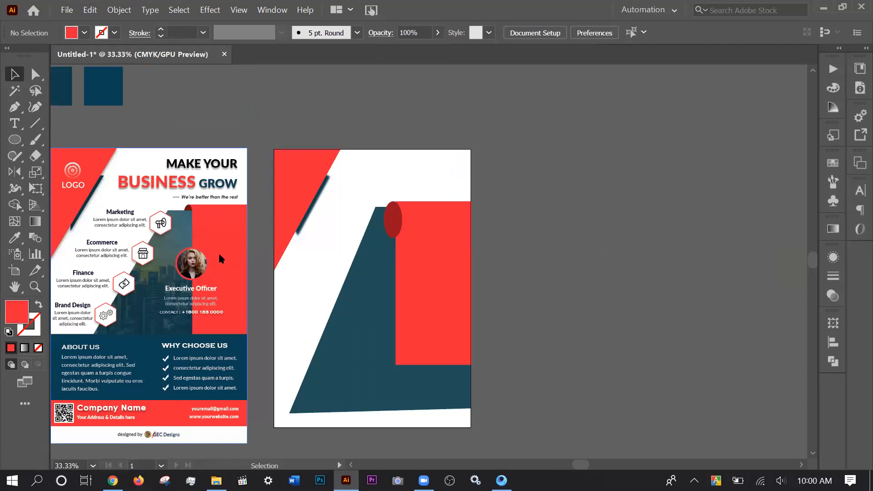
Send the dark red ellipse to the back, behind the red rectangle and the teal shape.
{"action": "left_click", "coordinate": [443, 249]}
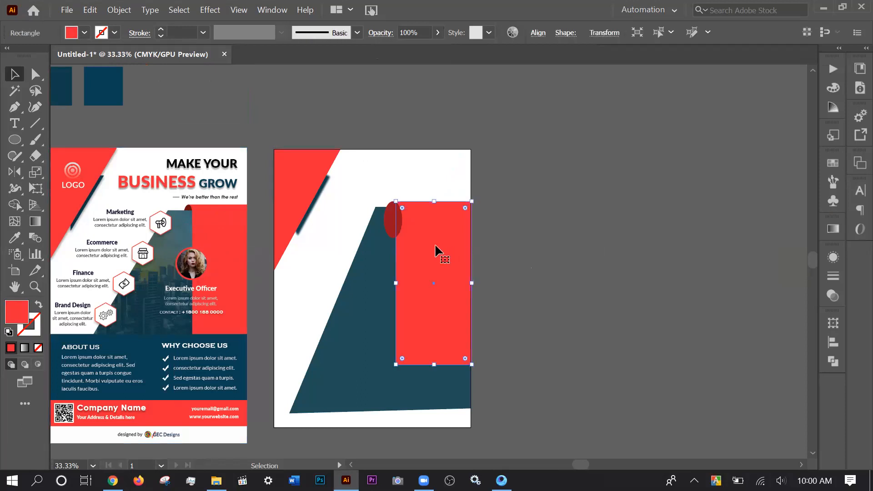
{"action": "left_click", "coordinate": [392, 222], "text": "shift"}
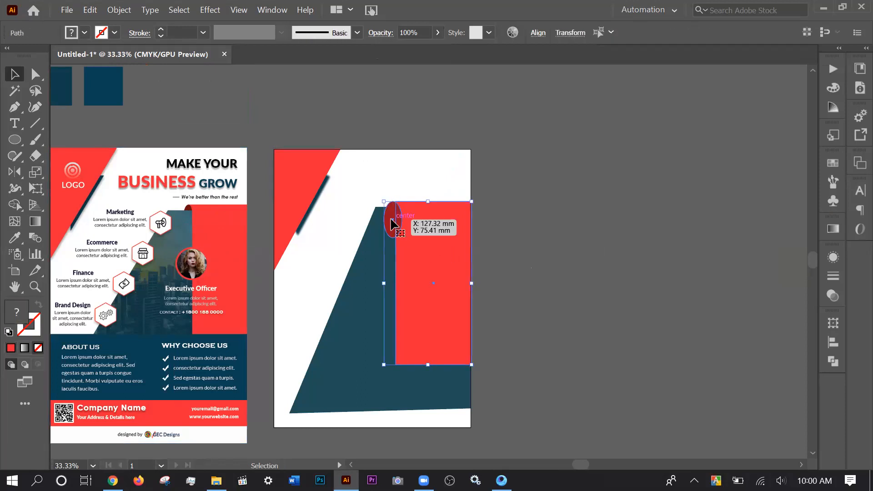
{"action": "left_click", "coordinate": [547, 241]}
{"action": "left_click", "coordinate": [390, 226]}
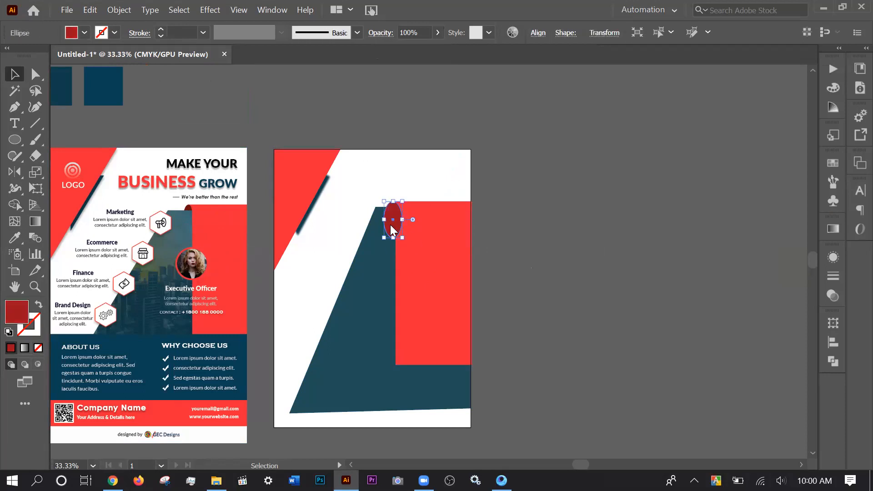
{"action": "right_click", "coordinate": [390, 227]}
{"action": "mouse_move", "coordinate": [455, 406]}
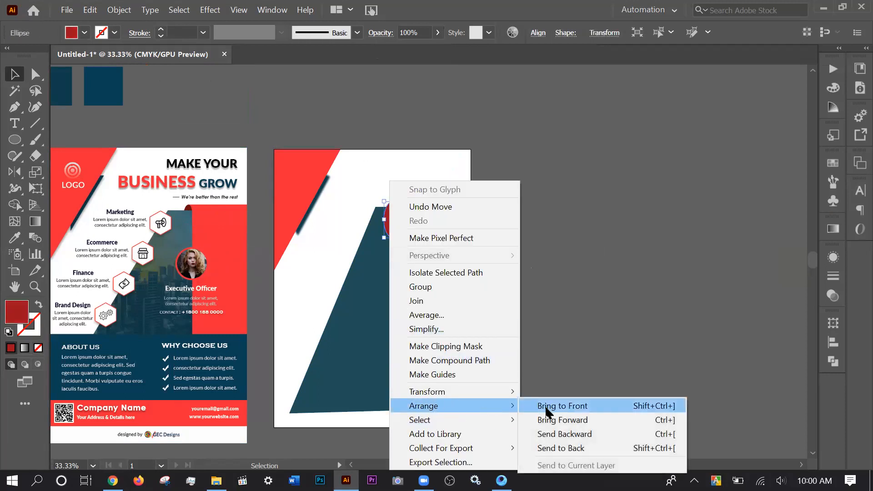
{"action": "left_click", "coordinate": [575, 448]}
{"action": "left_click", "coordinate": [572, 348]}
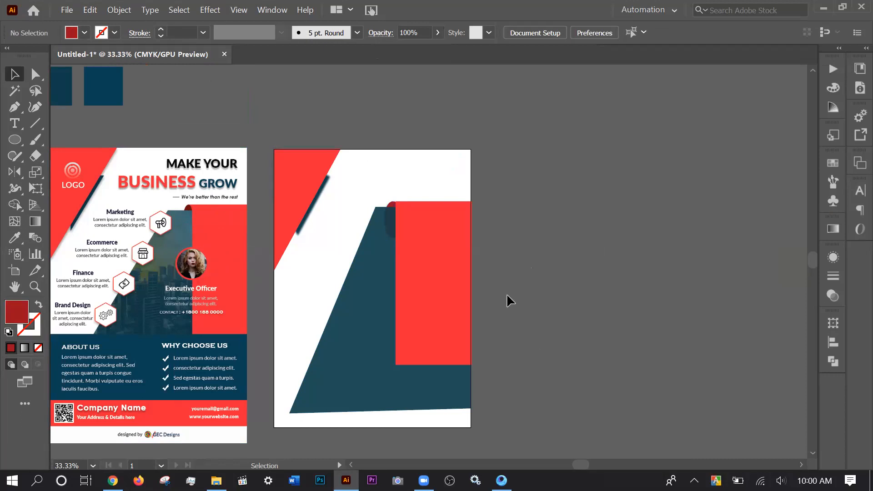
Nudge the red rectangle upward so its upper edge sits above the top of the dark red ellipse.
{"action": "scroll", "coordinate": [417, 285], "scroll_direction": "left", "scroll_amount": 1}
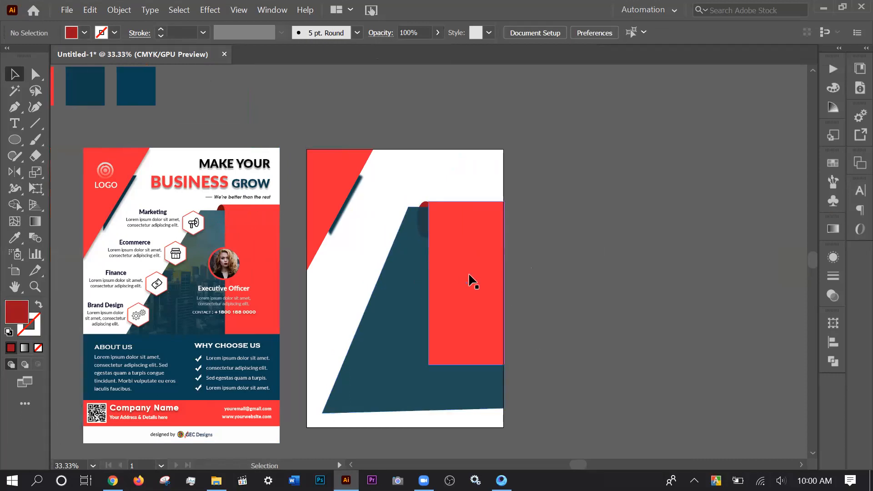
{"action": "scroll", "coordinate": [480, 277], "scroll_direction": "up", "scroll_amount": 2}
{"action": "scroll", "coordinate": [482, 277], "scroll_direction": "up", "scroll_amount": 1}
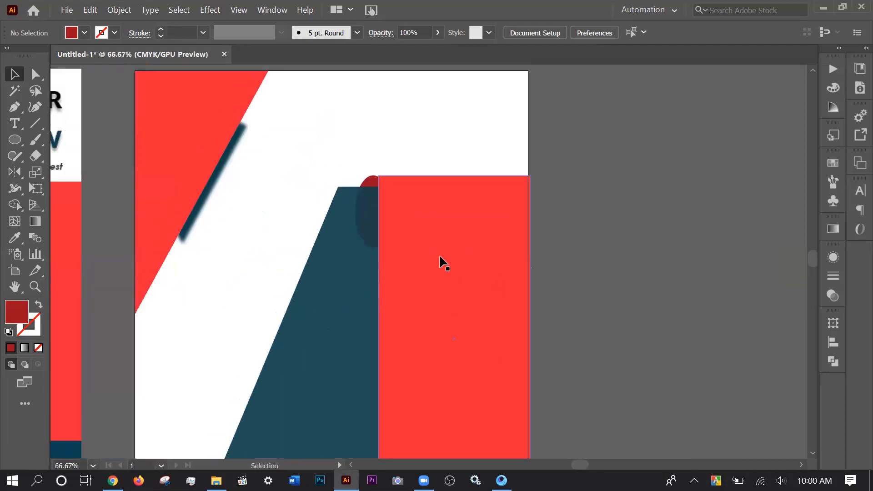
{"action": "left_click", "coordinate": [409, 202]}
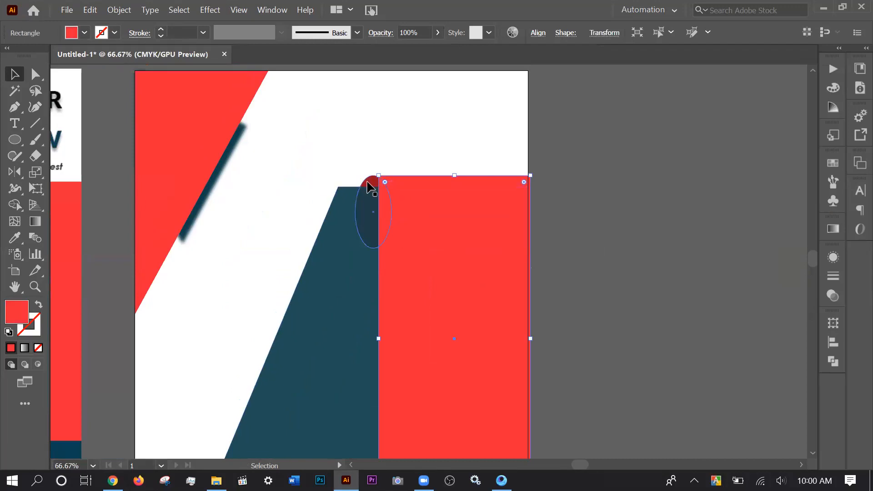
{"action": "left_click", "coordinate": [369, 182], "text": "shift"}
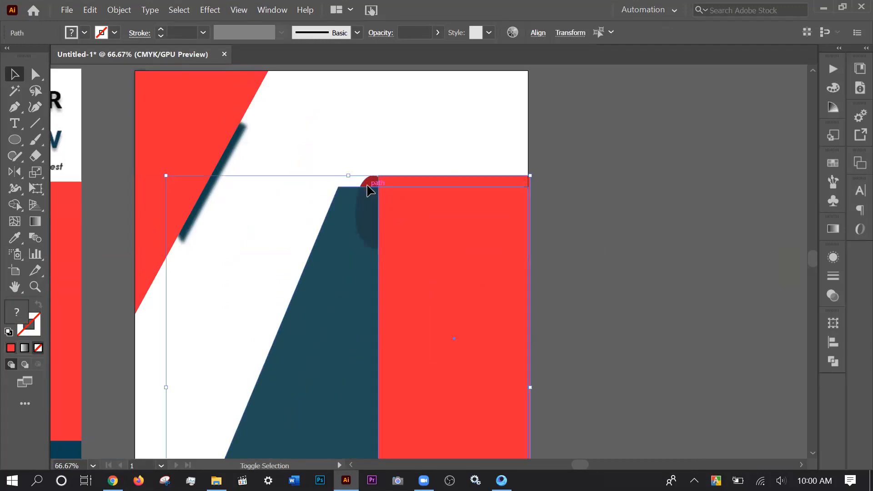
{"action": "left_click", "coordinate": [578, 158]}
{"action": "left_click", "coordinate": [390, 200]}
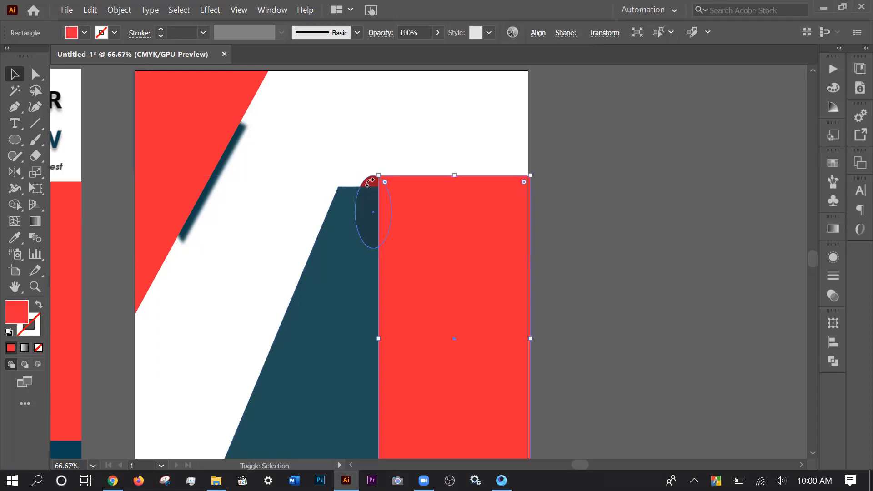
{"action": "key", "text": "Up"}
{"action": "key", "text": "Up"}
{"action": "key", "text": "Up"}
{"action": "key", "text": "Up"}
{"action": "key", "text": "Up"}
{"action": "key", "text": "Up"}
{"action": "key", "text": "Up"}
{"action": "key", "text": "Up"}
{"action": "key", "text": "Up"}
{"action": "key", "text": "Up"}
{"action": "key", "text": "Up"}
{"action": "key", "text": "Up"}
{"action": "key", "text": "Up"}
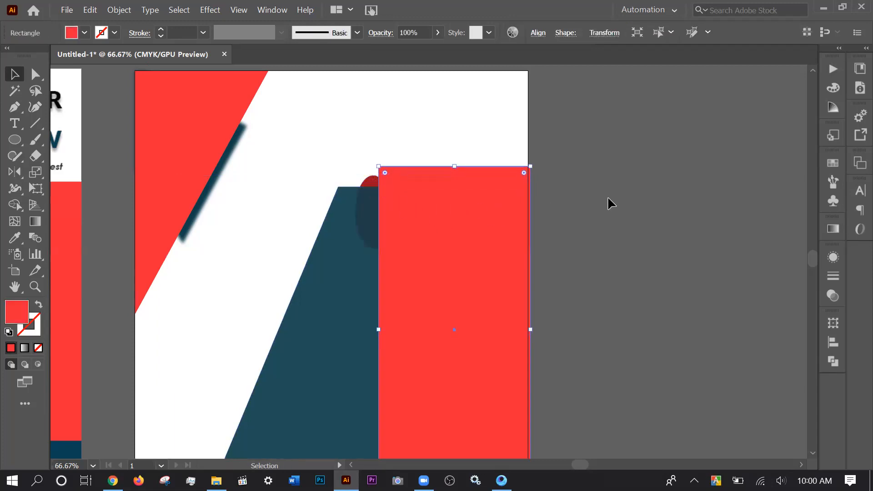
Nudge the dark red ellipse upward toward the red rectangle's upper edge.
{"action": "left_click", "coordinate": [608, 202]}
{"action": "left_click", "coordinate": [366, 187]}
{"action": "key", "text": "Up"}
{"action": "key", "text": "Up"}
{"action": "key", "text": "Up"}
{"action": "key", "text": "Up"}
{"action": "key", "text": "Up"}
{"action": "key", "text": "Up"}
{"action": "key", "text": "Up"}
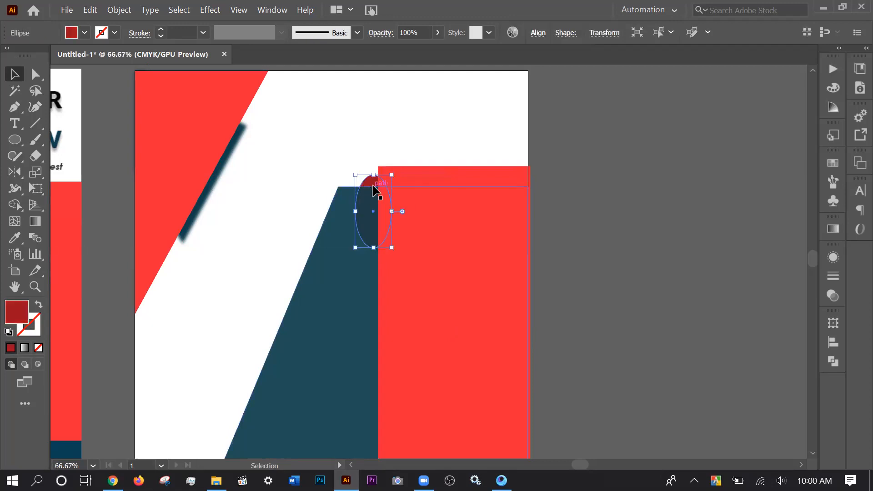
{"action": "left_click", "coordinate": [600, 156]}
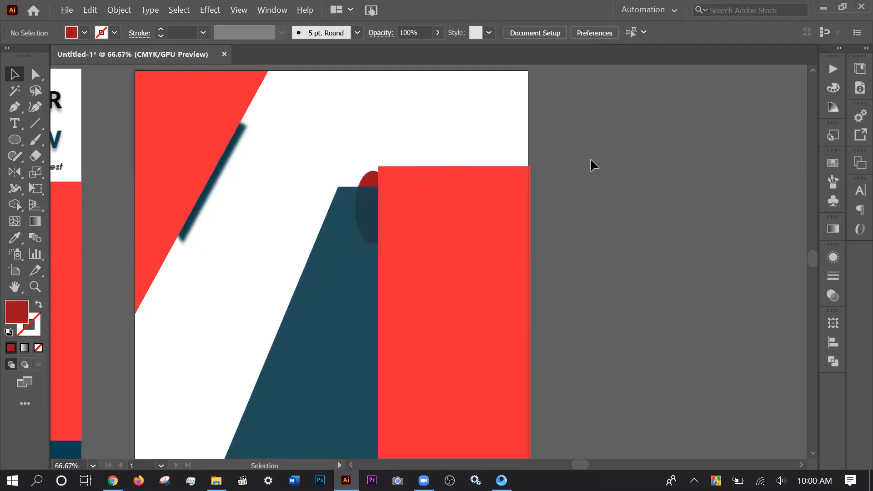
Set the opacity of the large teal shape to 100%.
{"action": "scroll", "coordinate": [589, 168], "scroll_direction": "down", "scroll_amount": 1, "text": "alt"}
{"action": "scroll", "coordinate": [423, 279], "scroll_direction": "down", "scroll_amount": 1, "text": "alt"}
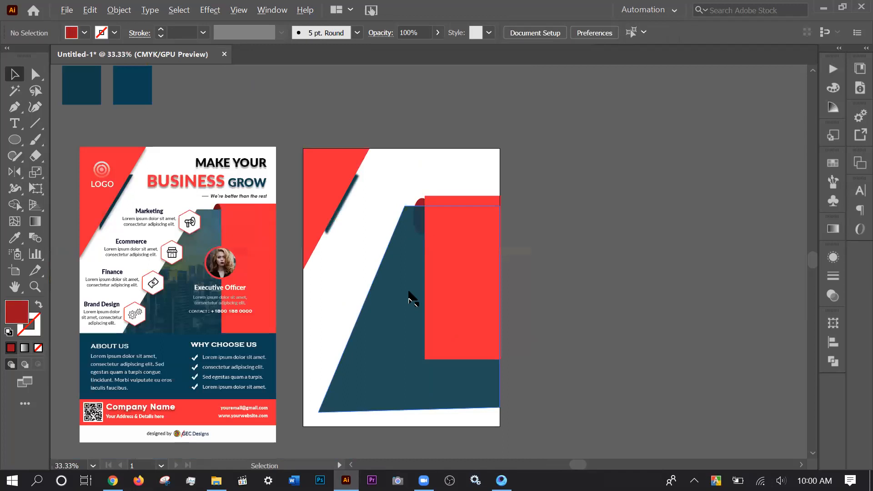
{"action": "left_click", "coordinate": [403, 236]}
{"action": "left_click", "coordinate": [437, 32]}
{"action": "left_click_drag", "start_coordinate": [460, 49], "coordinate": [491, 53]}
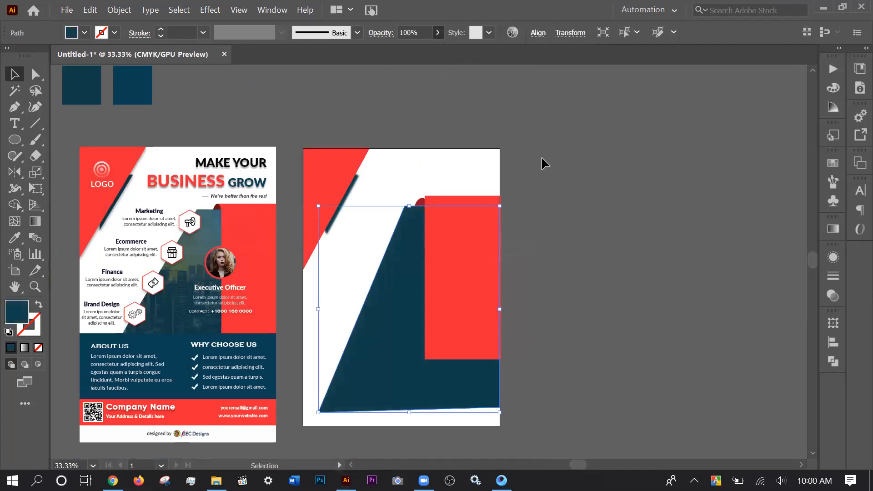
{"action": "left_click", "coordinate": [542, 158]}
{"action": "scroll", "coordinate": [345, 376], "scroll_direction": "down", "scroll_amount": 1}
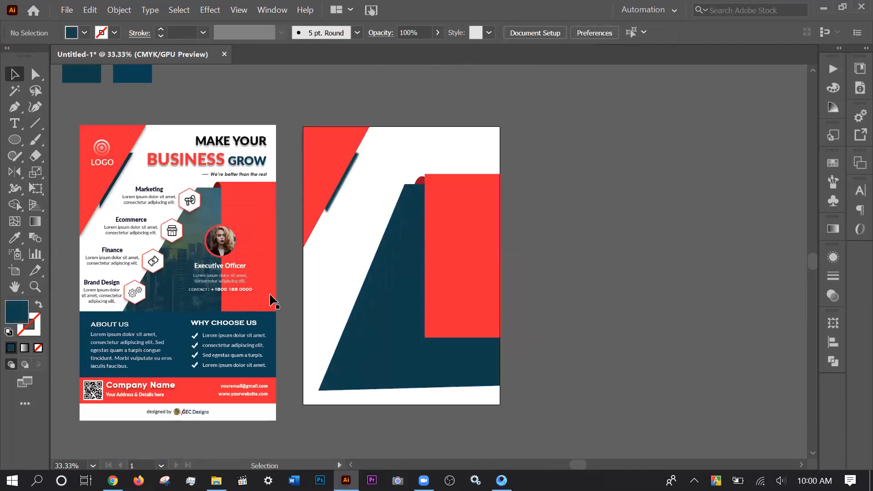
{"action": "left_click", "coordinate": [359, 359]}
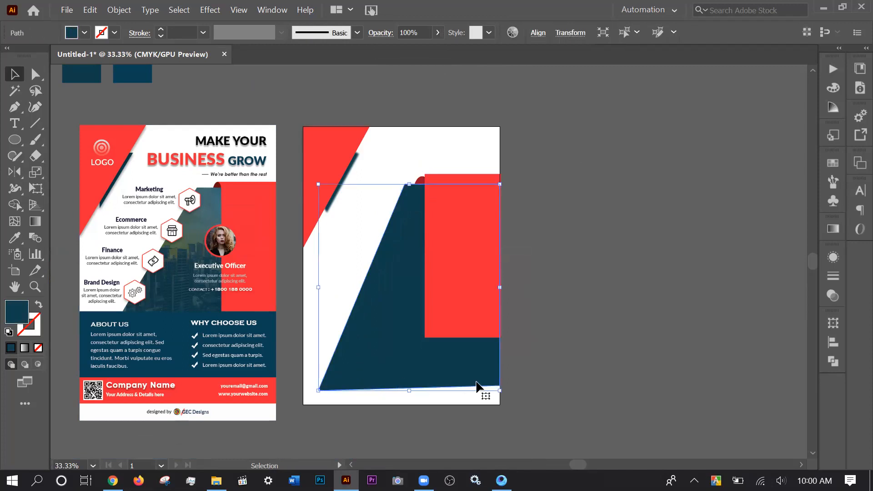
{"action": "left_click", "coordinate": [559, 358]}
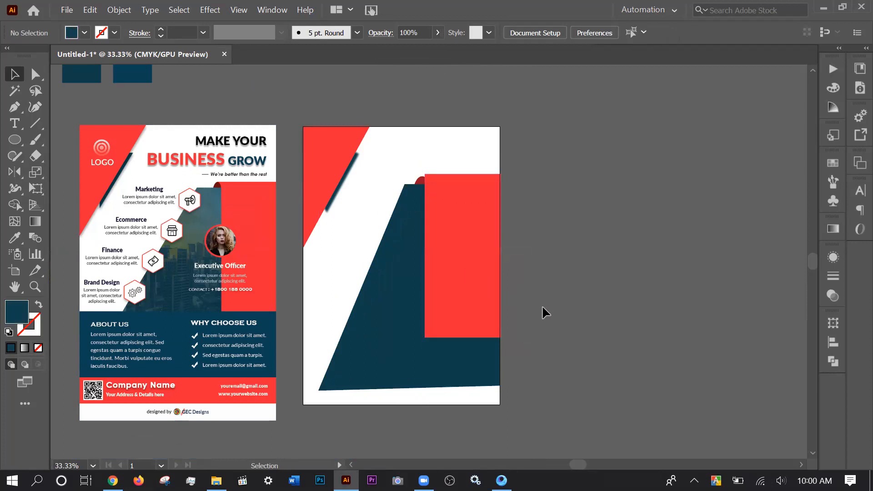
Nudge the dark red ellipse slightly further up to line up with the red rectangle's upper edge.
{"action": "scroll", "coordinate": [536, 332], "scroll_direction": "up", "scroll_amount": 3}
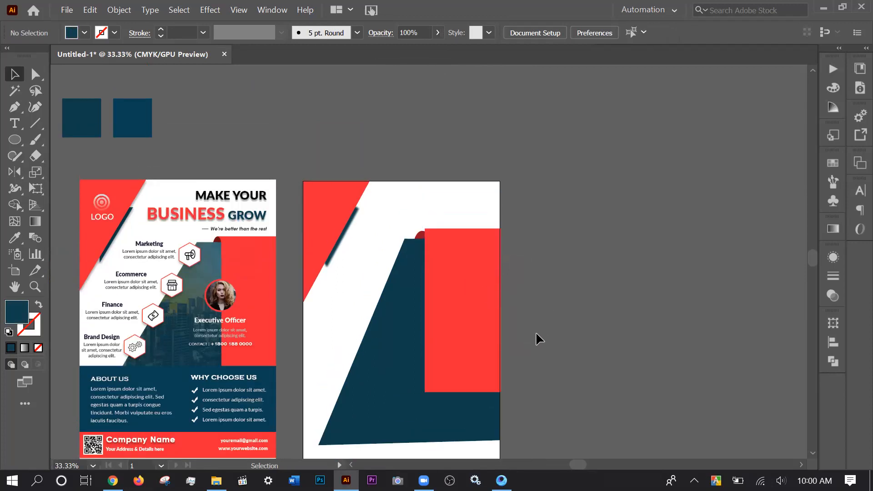
{"action": "scroll", "coordinate": [426, 296], "scroll_direction": "up", "scroll_amount": 1}
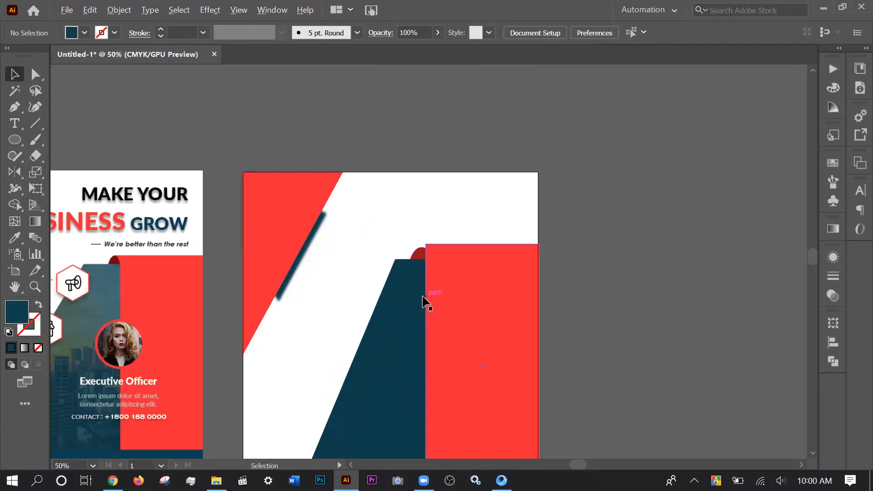
{"action": "left_click", "coordinate": [416, 264]}
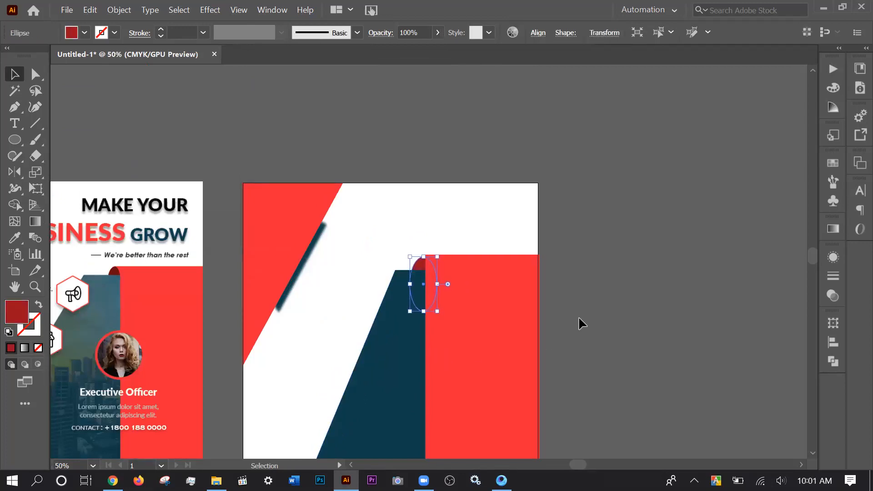
{"action": "left_click", "coordinate": [598, 308]}
Align the dark red ellipse and the red rectangle by their top edges.
{"action": "left_click", "coordinate": [450, 324]}
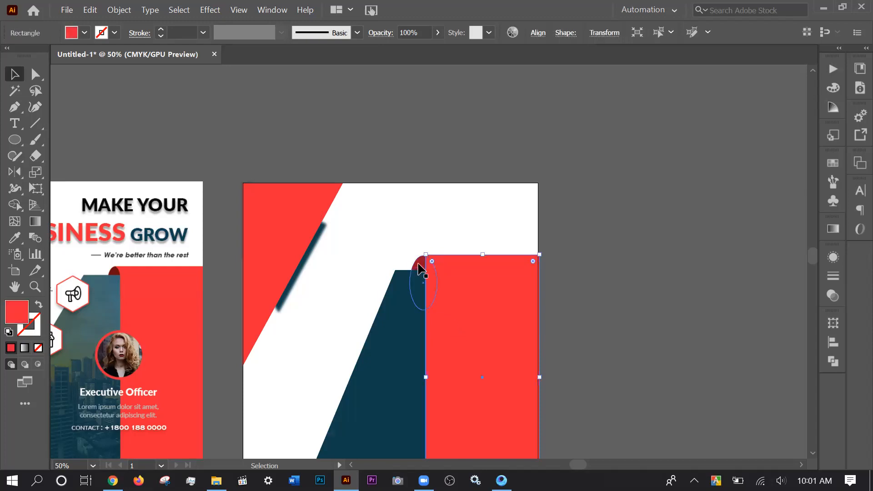
{"action": "left_click", "coordinate": [419, 265], "text": "shift"}
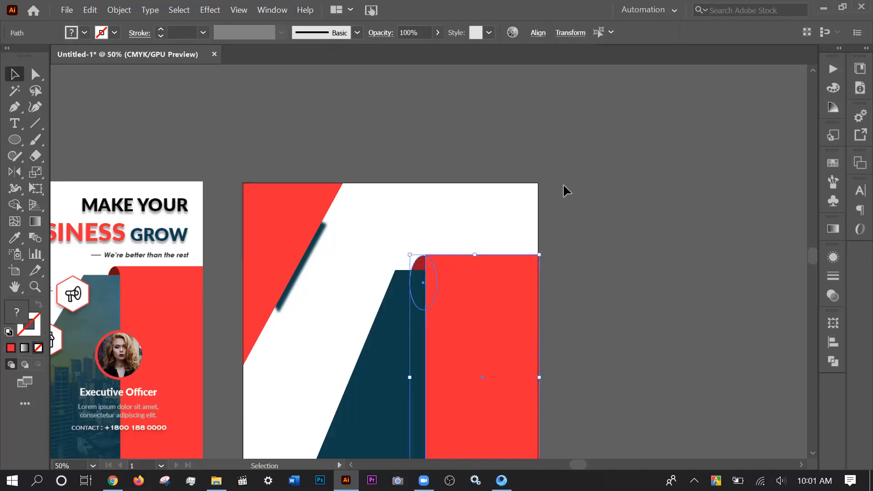
{"action": "left_click", "coordinate": [834, 342]}
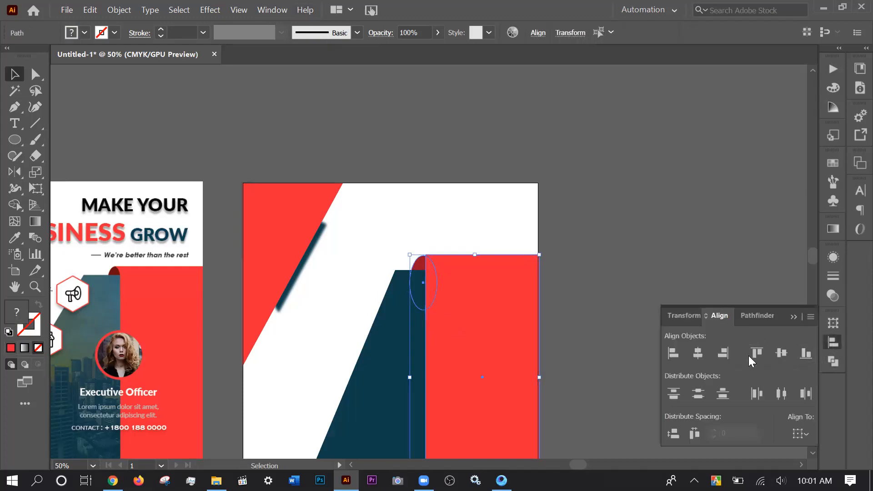
{"action": "left_click", "coordinate": [689, 175]}
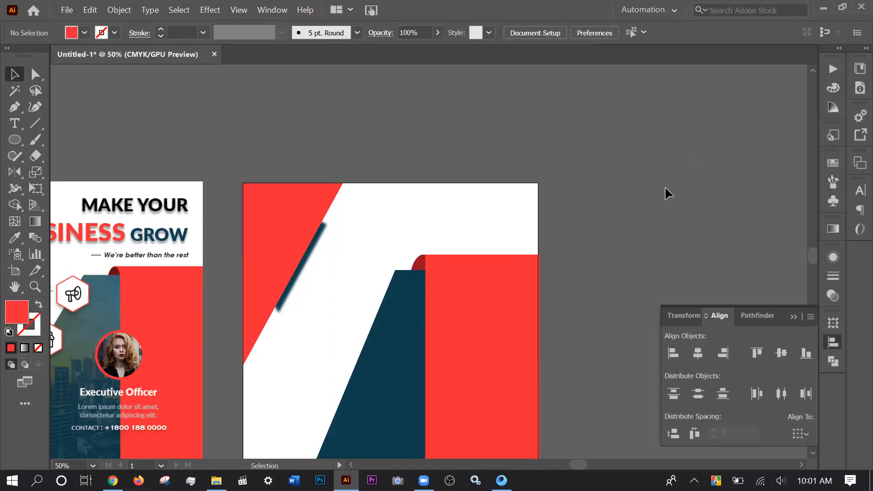
{"action": "scroll", "coordinate": [660, 202], "scroll_direction": "down", "scroll_amount": 2}
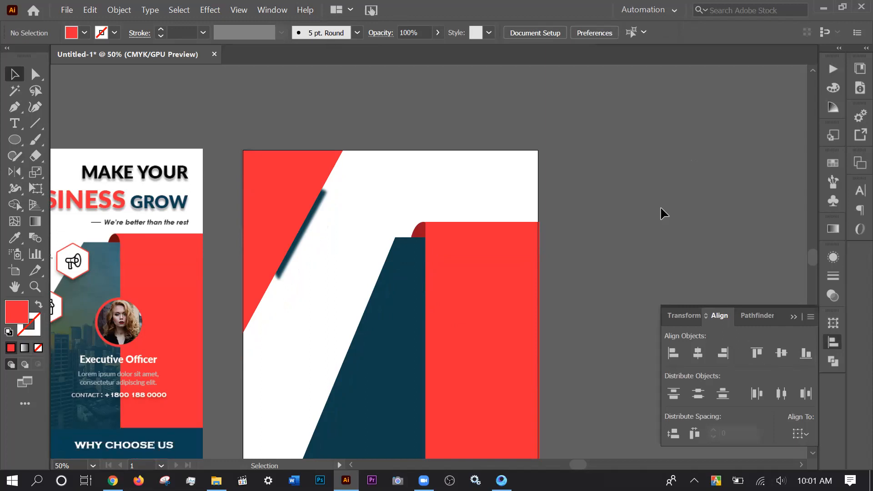
{"action": "scroll", "coordinate": [660, 208], "scroll_direction": "down", "scroll_amount": 1, "text": "alt"}
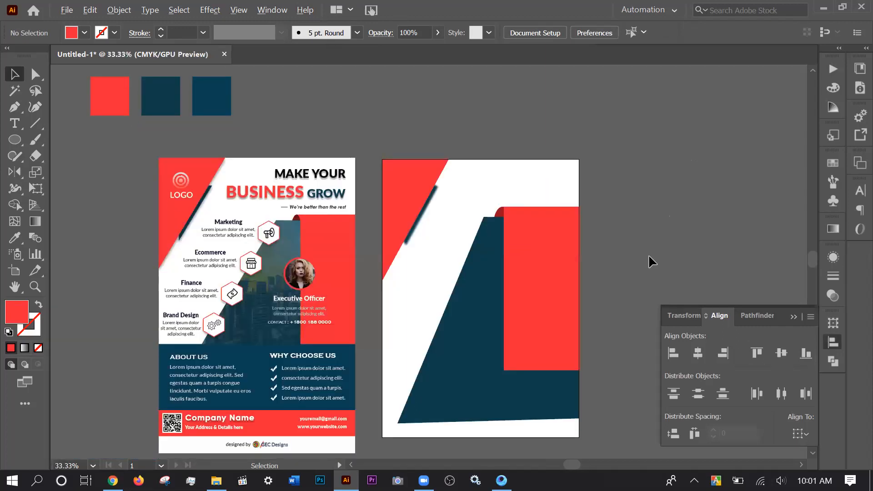
{"action": "scroll", "coordinate": [649, 255], "scroll_direction": "up", "scroll_amount": 1, "text": "alt"}
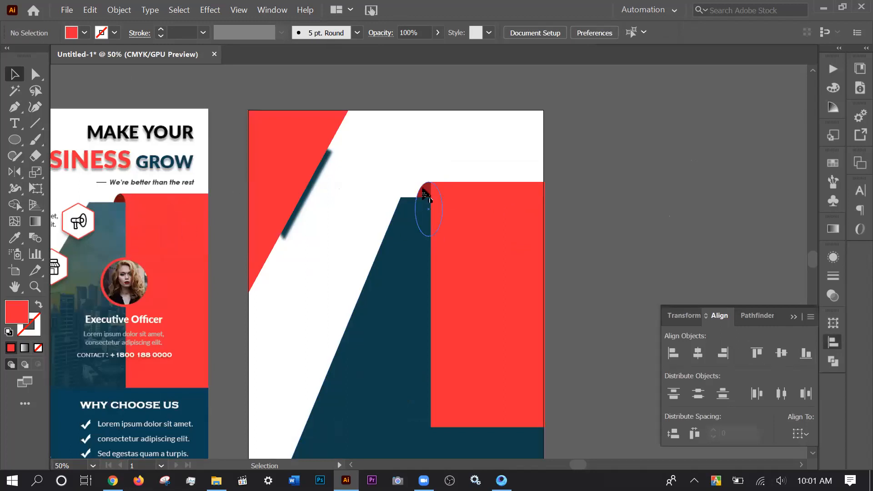
{"action": "left_click", "coordinate": [424, 194]}
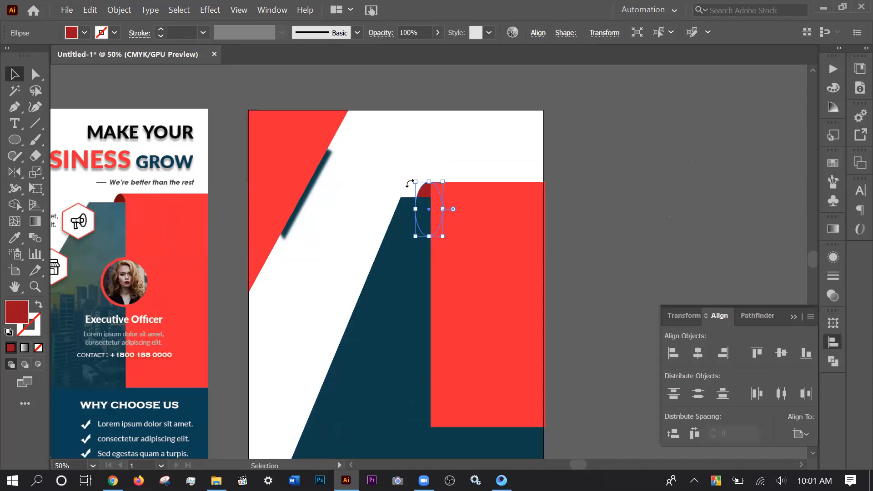
{"action": "left_click", "coordinate": [469, 236], "text": "shift"}
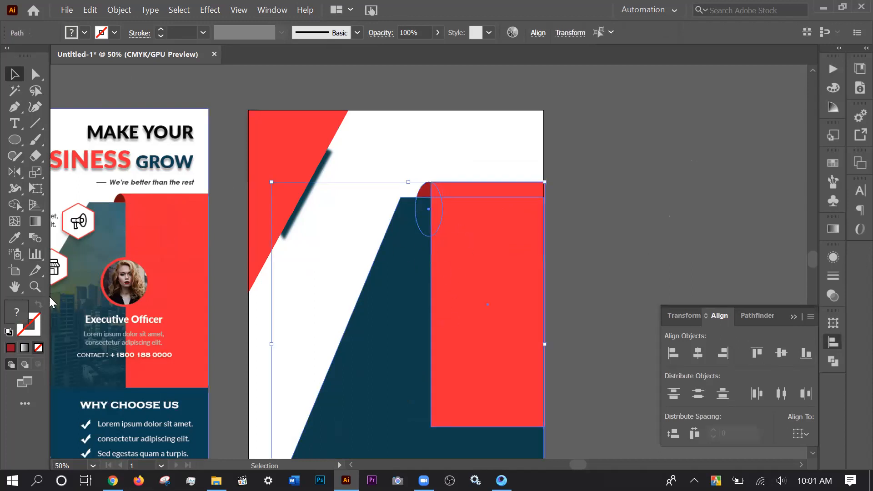
{"action": "left_click", "coordinate": [15, 204]}
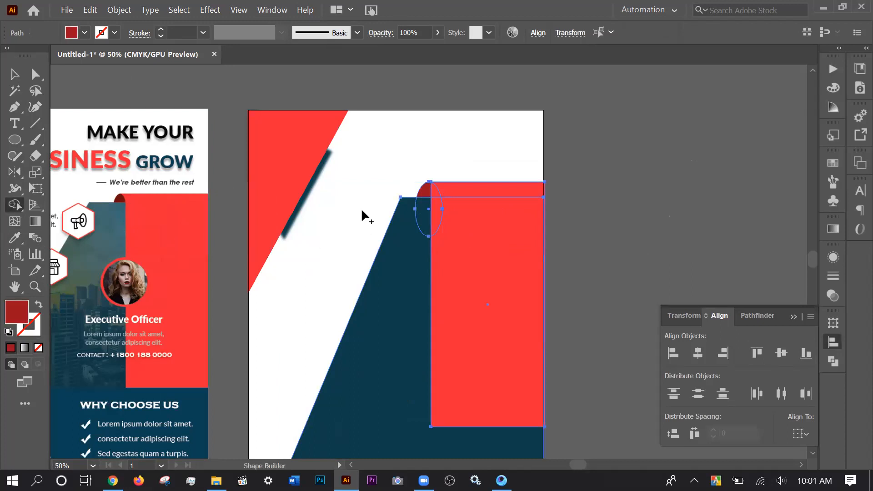
{"action": "left_click", "coordinate": [429, 200]}
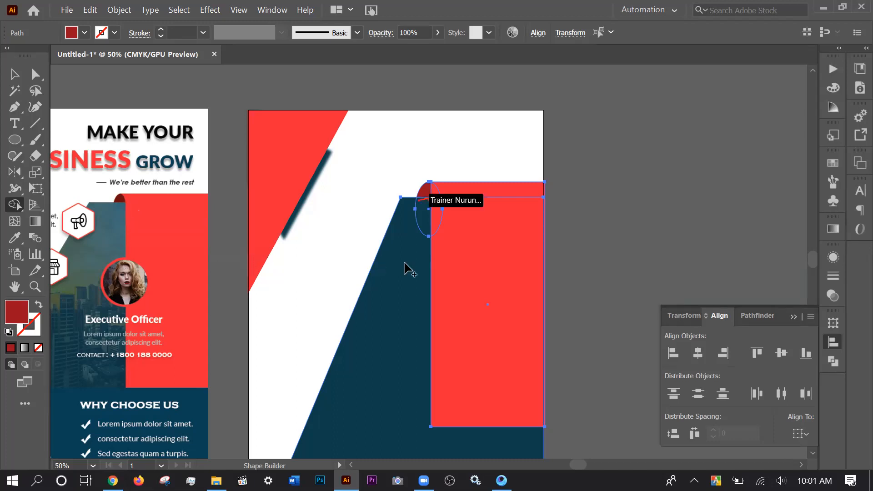
{"action": "left_click", "coordinate": [14, 74]}
{"action": "left_click", "coordinate": [508, 129]}
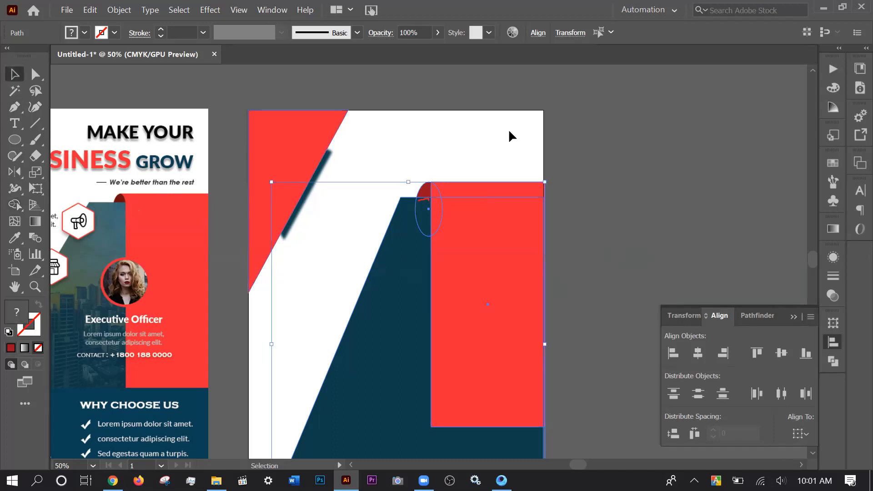
{"action": "left_click", "coordinate": [645, 162]}
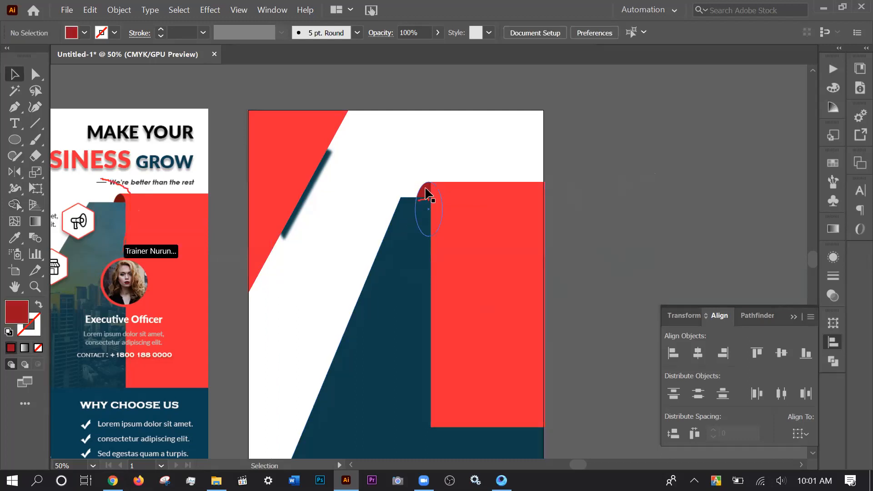
Nudge the dark red ellipse slightly left so a bit more of it shows beside the red rectangle.
{"action": "left_click", "coordinate": [426, 193]}
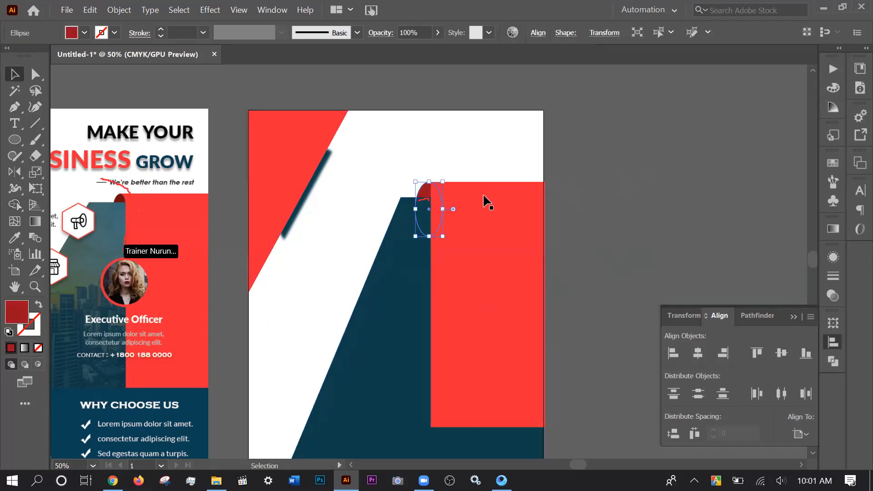
{"action": "left_click", "coordinate": [693, 200]}
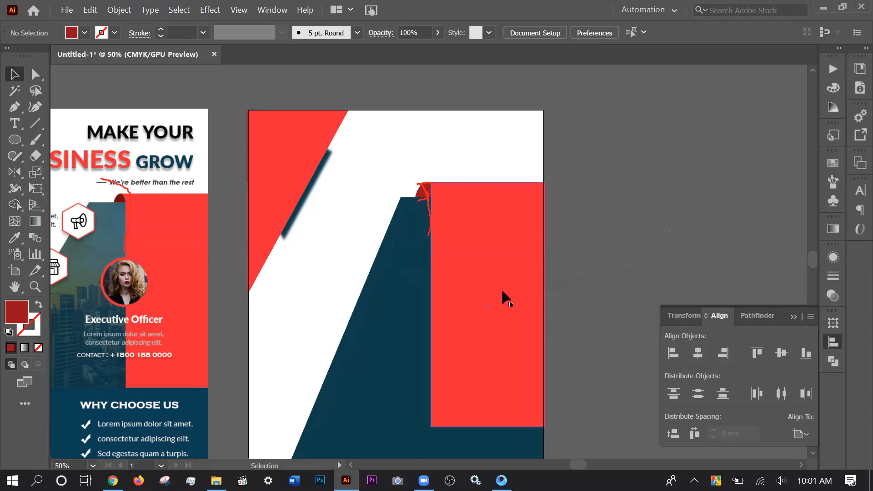
{"action": "scroll", "coordinate": [496, 307], "scroll_direction": "down", "scroll_amount": 2}
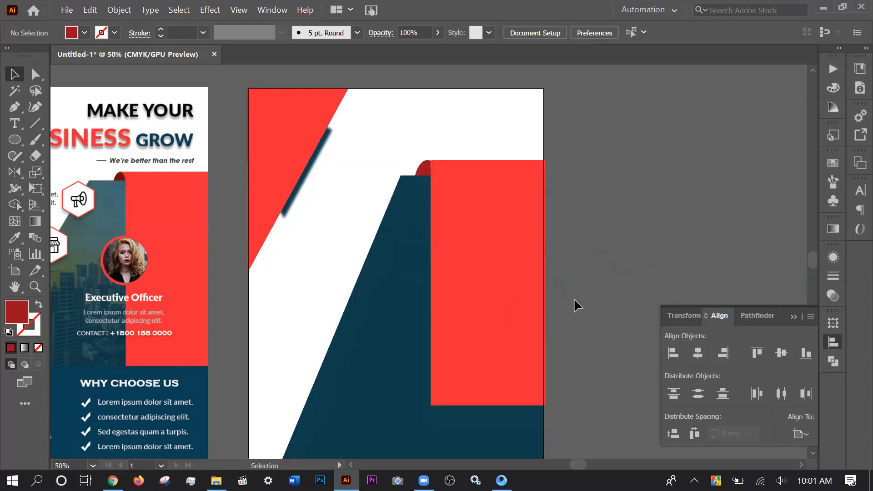
{"action": "scroll", "coordinate": [591, 303], "scroll_direction": "down", "scroll_amount": 1}
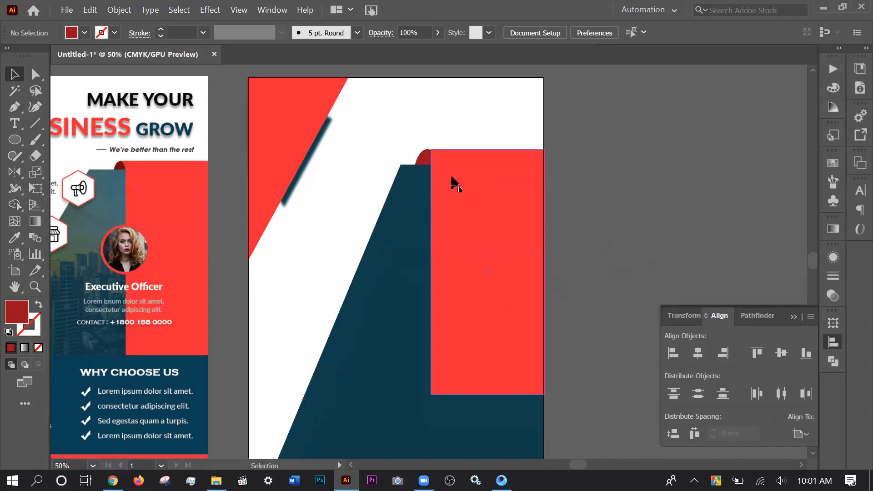
{"action": "left_click", "coordinate": [425, 156]}
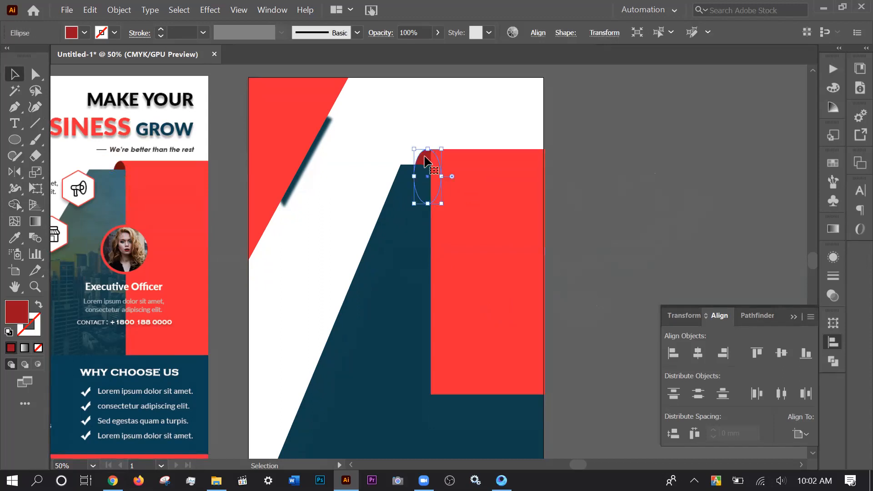
{"action": "left_click", "coordinate": [646, 176]}
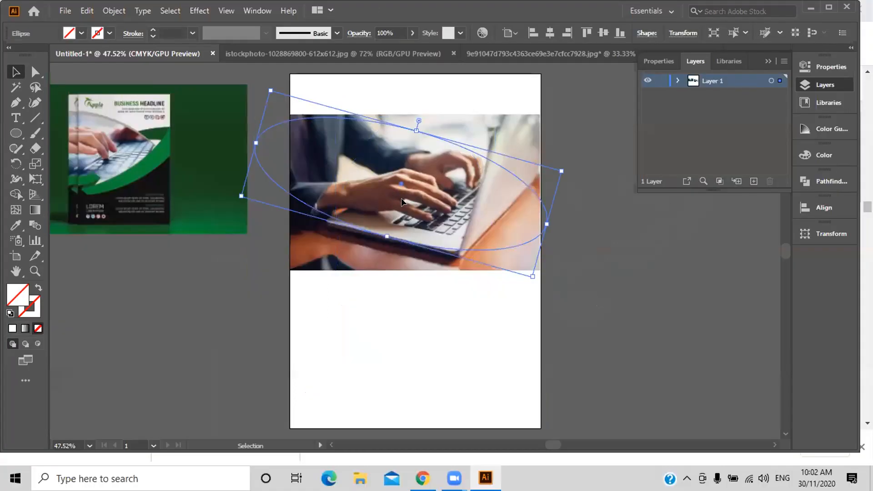
Stretch the tilted ellipse over the typing photo to about 130 mm by 253 mm, extending past the photo's lower edge.
{"action": "left_click_drag", "start_coordinate": [401, 183], "coordinate": [401, 179]}
{"action": "left_click_drag", "start_coordinate": [379, 237], "coordinate": [353, 271]}
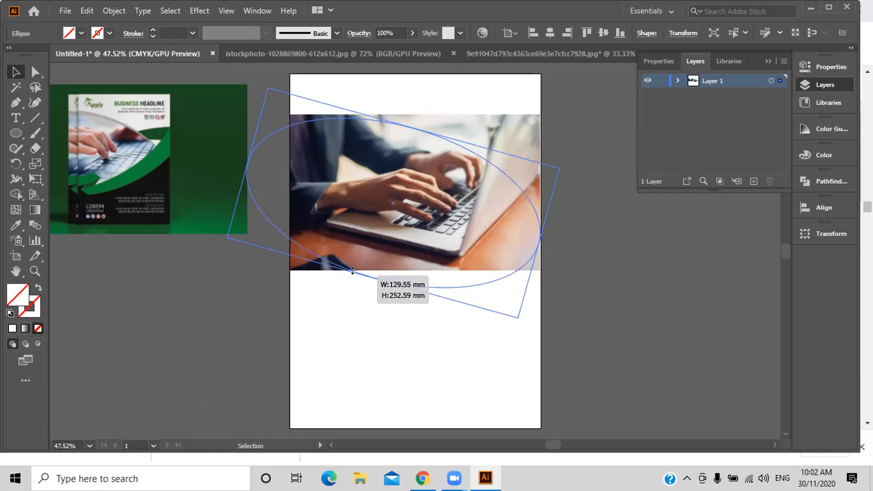
{"action": "left_click_drag", "start_coordinate": [353, 271], "coordinate": [352, 271]}
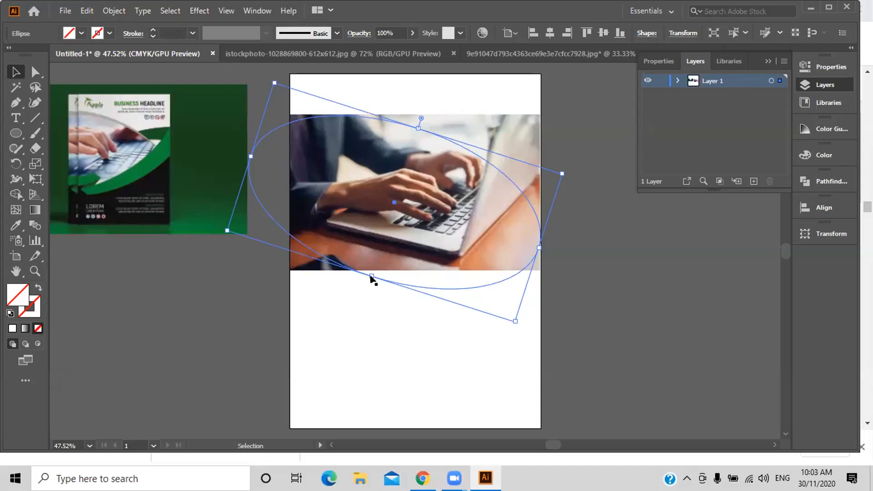
{"action": "double_click", "coordinate": [372, 277]}
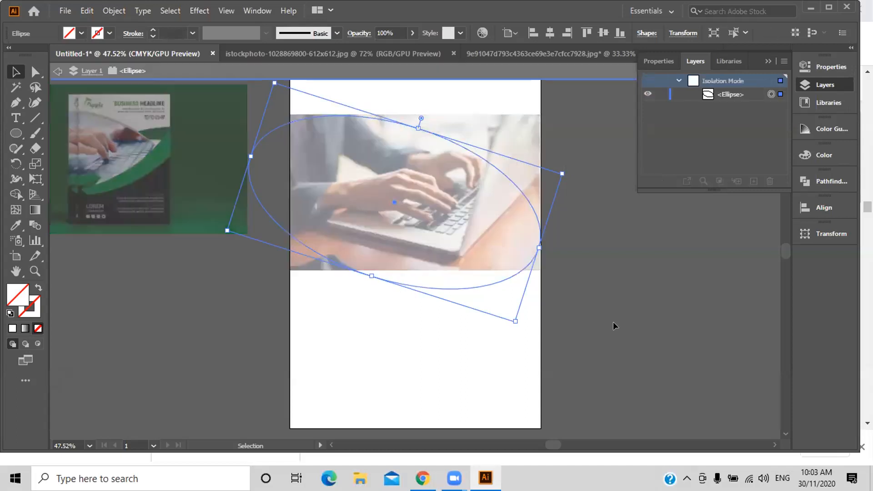
{"action": "left_click", "coordinate": [655, 334]}
{"action": "double_click", "coordinate": [714, 325]}
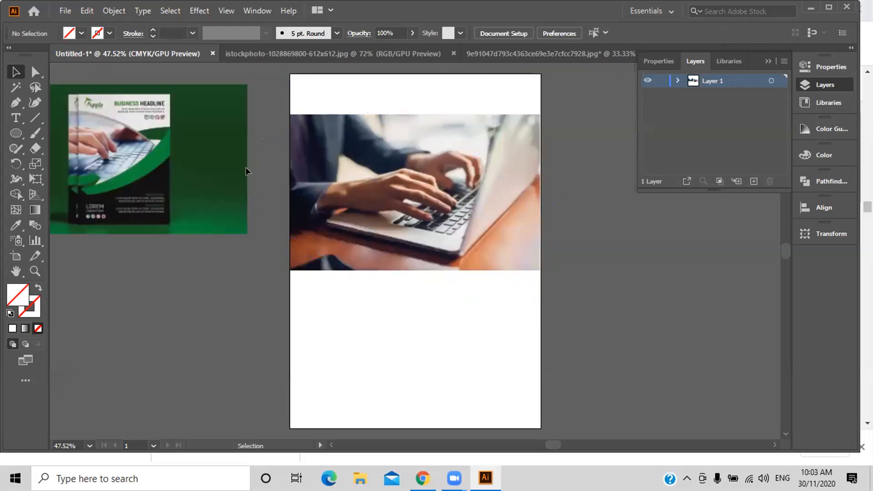
Convert the ellipse's right-hand anchor point into a sharp corner with the Anchor Point tool.
{"action": "left_click", "coordinate": [419, 252]}
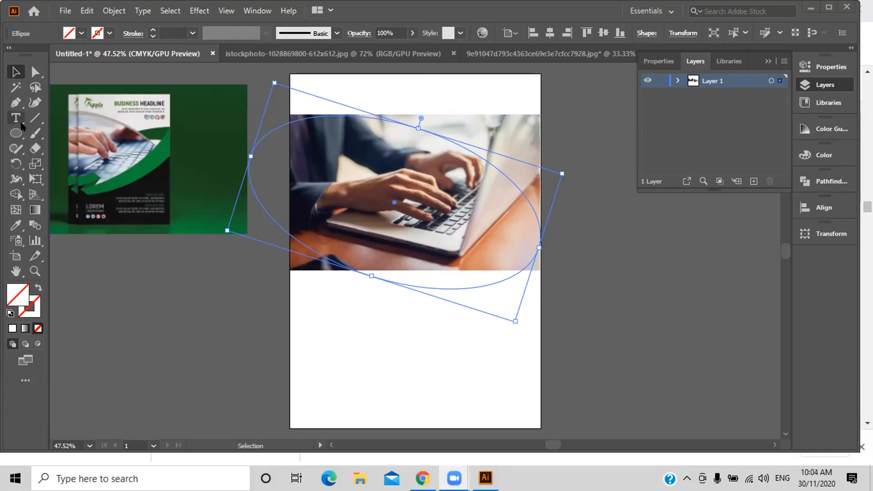
{"action": "left_click", "coordinate": [15, 103]}
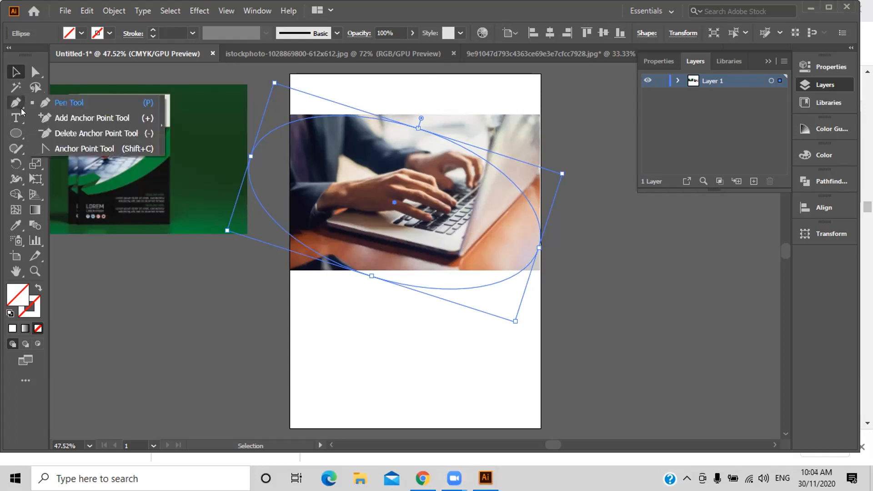
{"action": "left_click", "coordinate": [66, 148]}
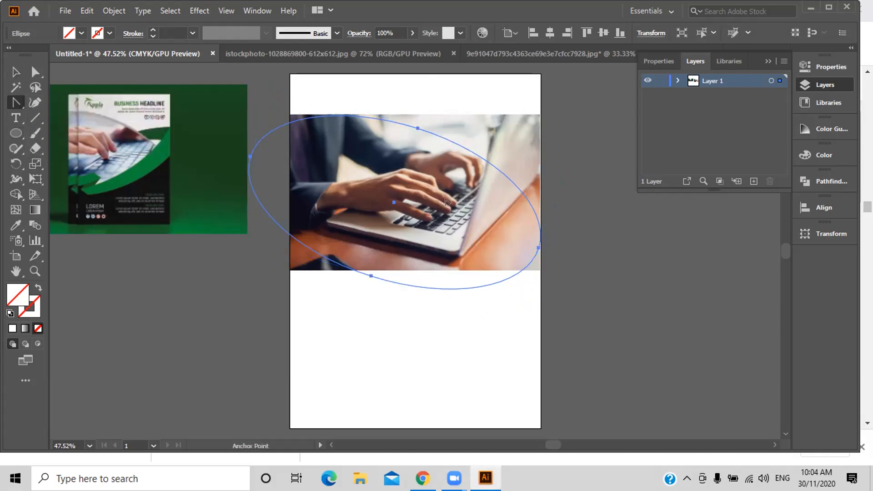
{"action": "left_click", "coordinate": [538, 249]}
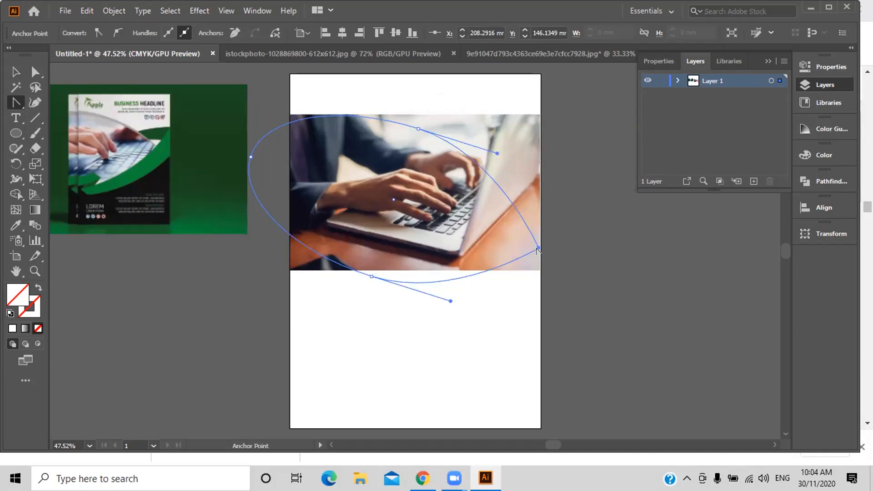
Rotate the pointed ellipse counterclockwise to a shallower tilt over the typing photo.
{"action": "left_click", "coordinate": [16, 71]}
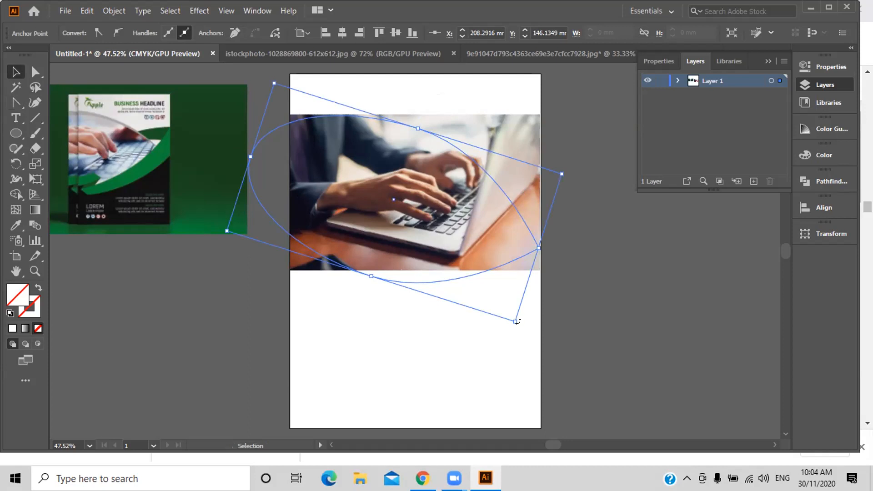
{"action": "mouse_move", "coordinate": [517, 321]}
{"action": "left_mouse_down"}
{"action": "mouse_move", "coordinate": [495, 337]}
{"action": "mouse_move", "coordinate": [507, 330]}
{"action": "left_mouse_up"}
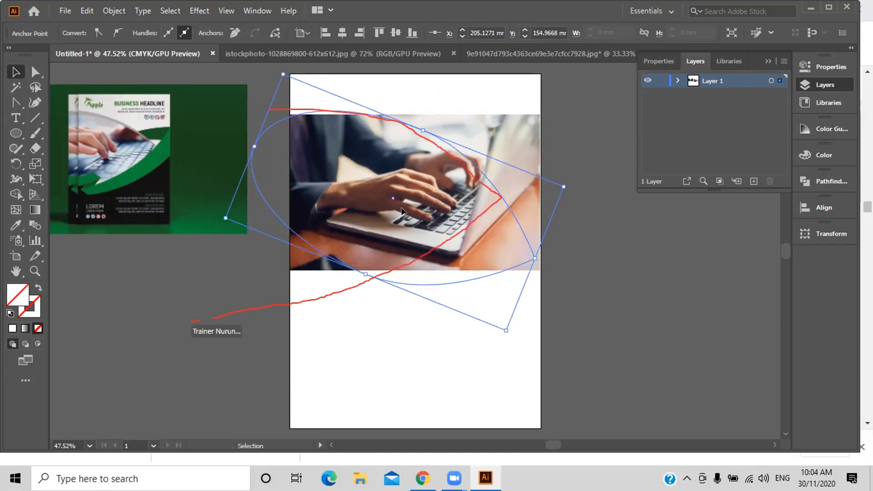
{"action": "left_click_drag", "start_coordinate": [567, 181], "coordinate": [568, 169]}
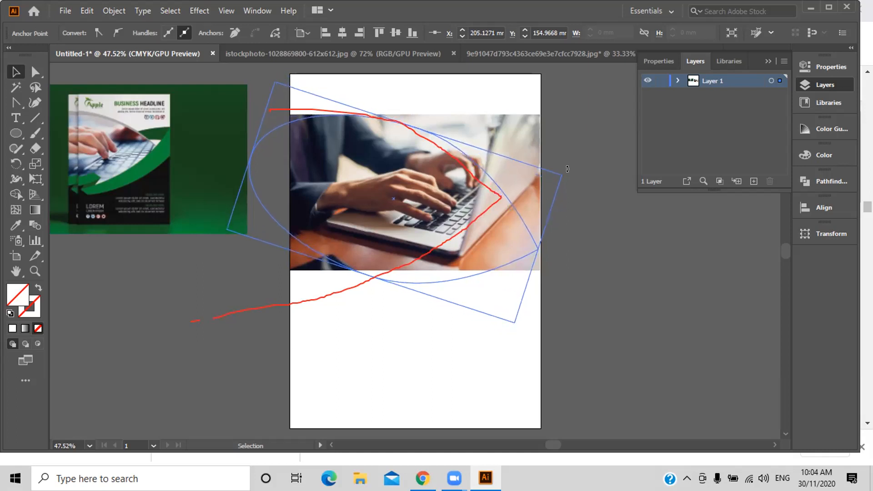
{"action": "left_click_drag", "start_coordinate": [568, 169], "coordinate": [567, 167]}
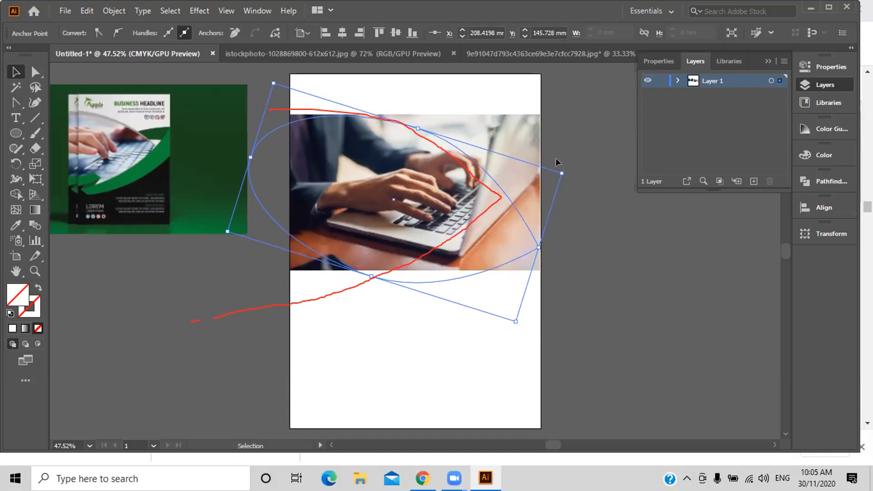
{"action": "left_click_drag", "start_coordinate": [567, 169], "coordinate": [566, 160]}
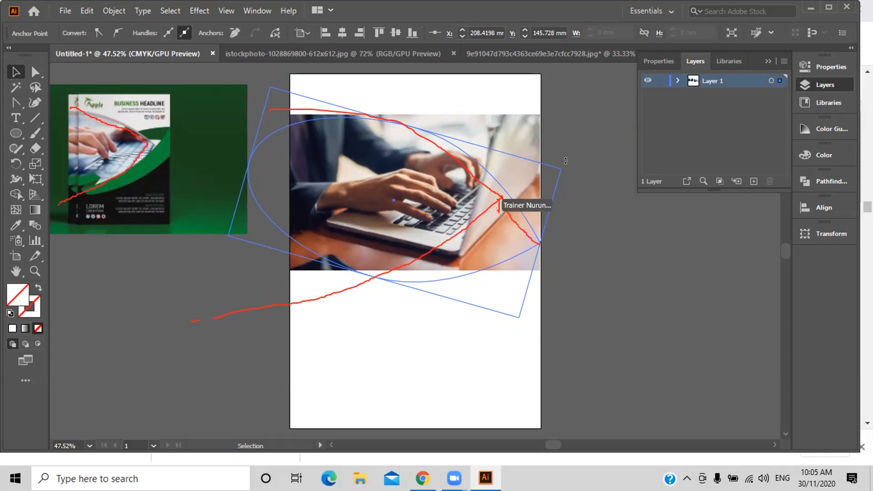
{"action": "left_click_drag", "start_coordinate": [566, 160], "coordinate": [556, 148]}
Move the pointed ellipse left and up so its tip sits over the laptop, and nudge it slightly down.
{"action": "left_click_drag", "start_coordinate": [392, 198], "coordinate": [337, 178]}
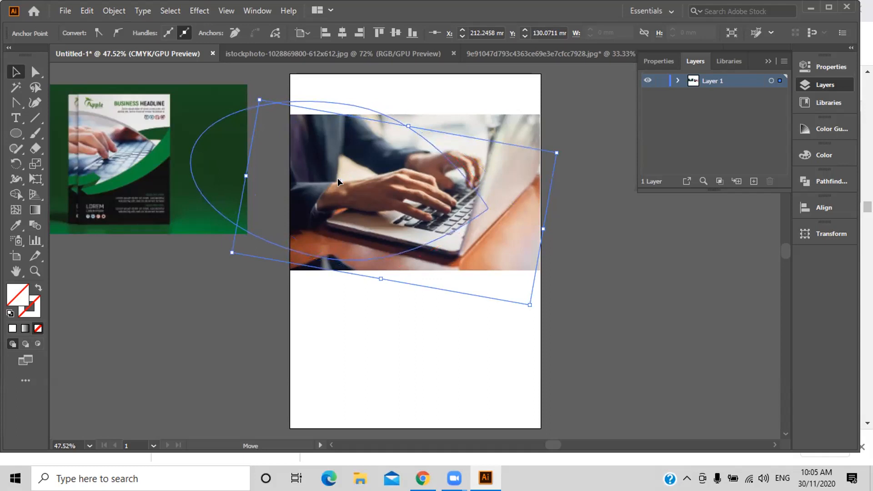
{"action": "left_click_drag", "start_coordinate": [337, 179], "coordinate": [337, 178]}
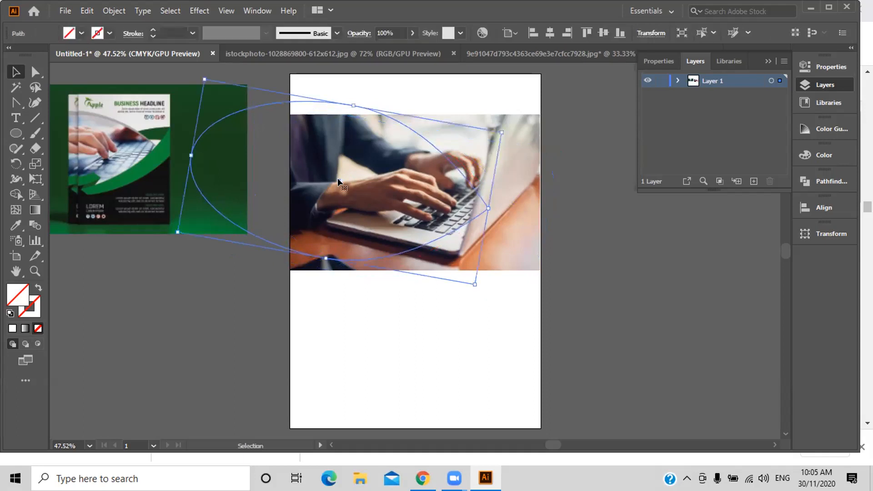
{"action": "key", "text": "Down"}
{"action": "key", "text": "Down"}
{"action": "key", "text": "Down"}
{"action": "key", "text": "Down"}
{"action": "key", "text": "Down"}
{"action": "key", "text": "Down"}
{"action": "key", "text": "Down"}
{"action": "key", "text": "Down"}
{"action": "key", "text": "Down"}
{"action": "key", "text": "Down"}
{"action": "key", "text": "Down"}
{"action": "key", "text": "Down"}
{"action": "key", "text": "Down"}
{"action": "key", "text": "Down"}
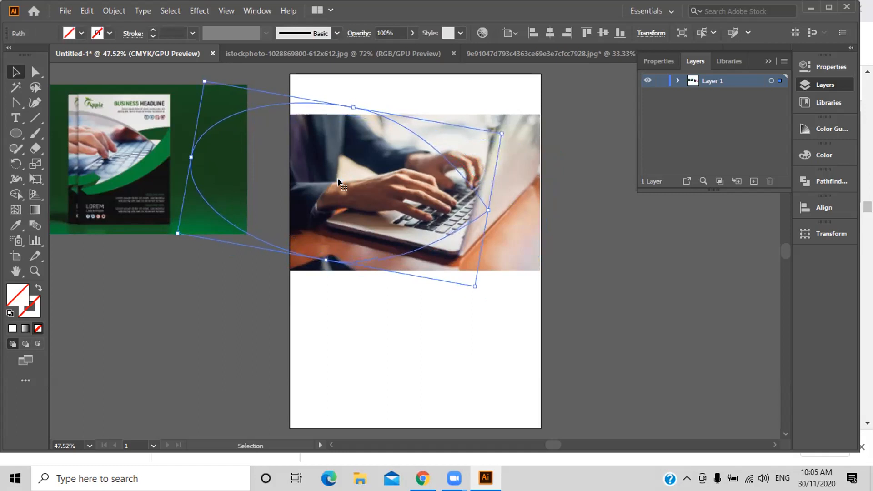
Nudge the pointed ellipse down and rotate it to lie nearly horizontal, with its height matching the typing photo's.
{"action": "key", "text": "Down"}
{"action": "key", "text": "Down"}
{"action": "key", "text": "Down"}
{"action": "key", "text": "Down"}
{"action": "key", "text": "Down"}
{"action": "key", "text": "Down"}
{"action": "key", "text": "Down"}
{"action": "key", "text": "Down"}
{"action": "key", "text": "Down"}
{"action": "key", "text": "Down"}
{"action": "key", "text": "Down"}
{"action": "key", "text": "Down"}
{"action": "key", "text": "Down"}
{"action": "key", "text": "Down"}
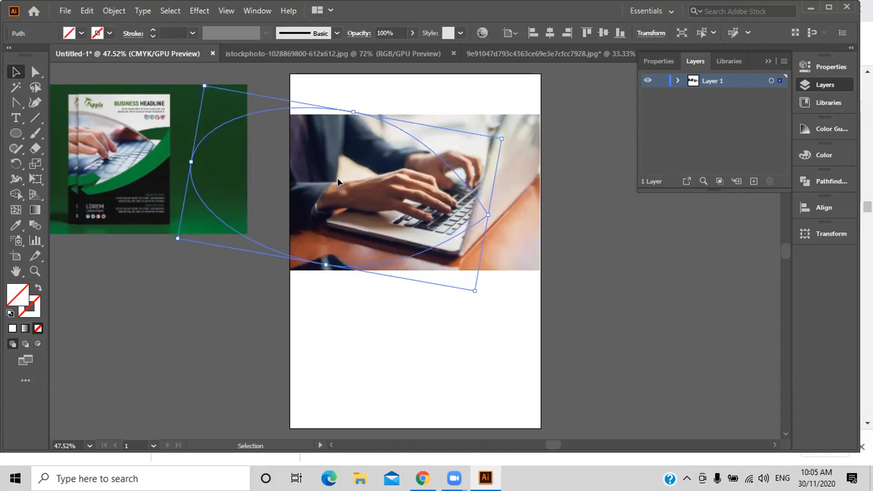
{"action": "key", "text": "Down"}
{"action": "key", "text": "Down"}
{"action": "key", "text": "Down"}
{"action": "key", "text": "Down"}
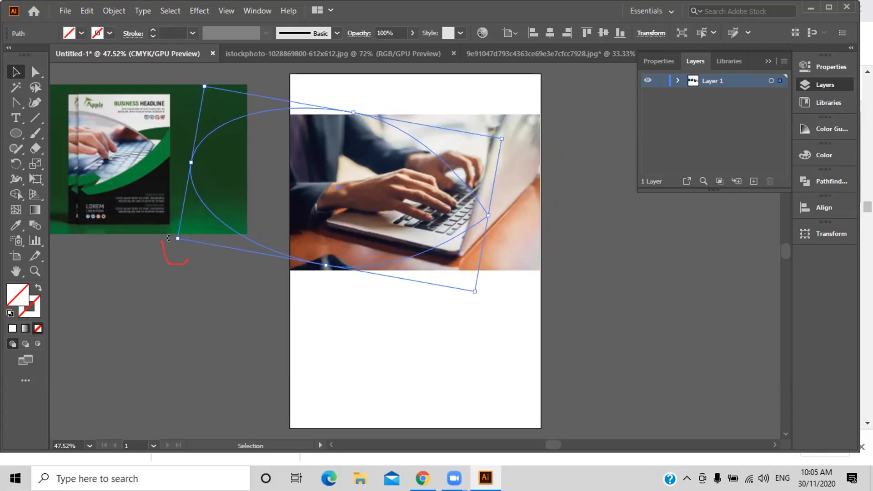
{"action": "left_click_drag", "start_coordinate": [169, 238], "coordinate": [181, 262]}
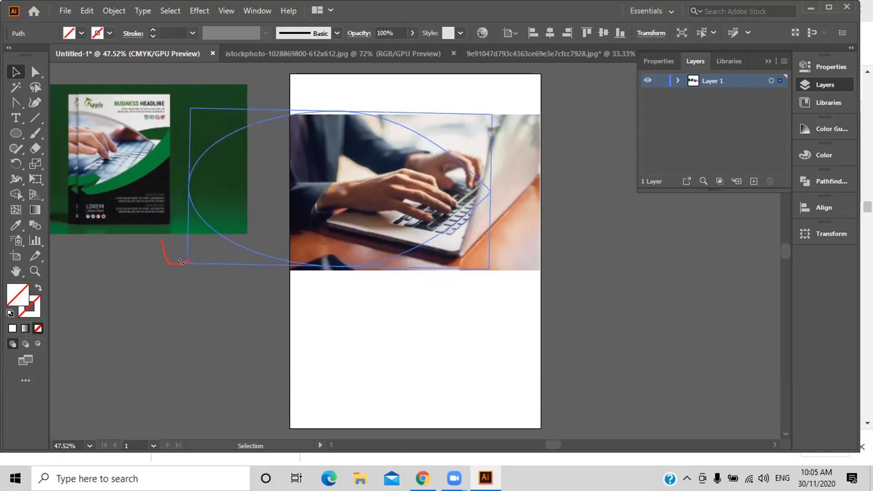
{"action": "left_click_drag", "start_coordinate": [181, 262], "coordinate": [182, 265]}
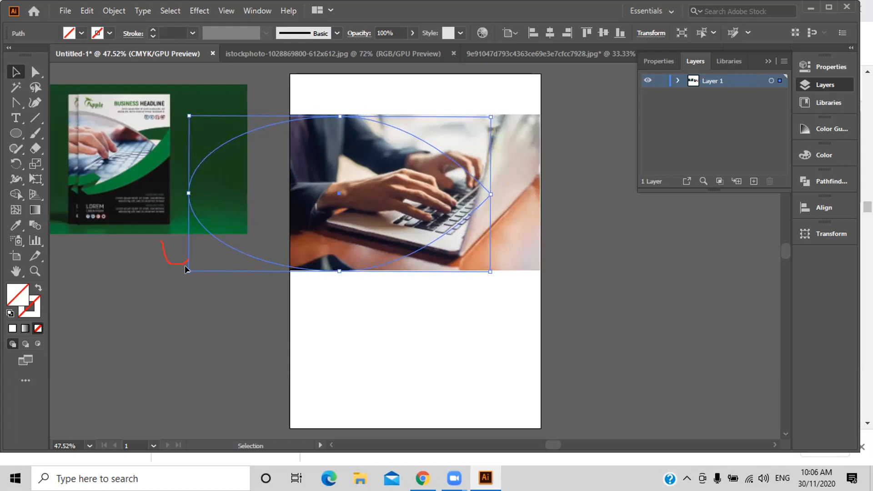
Fill the pointed ellipse over the typing photo with blue, leaving its stroke set to none.
{"action": "left_click", "coordinate": [110, 34]}
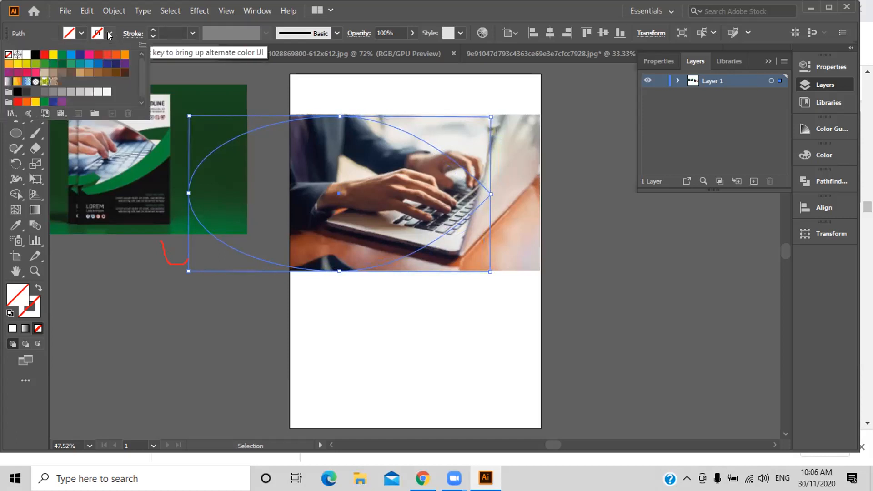
{"action": "left_click", "coordinate": [77, 34]}
{"action": "left_click", "coordinate": [77, 35]}
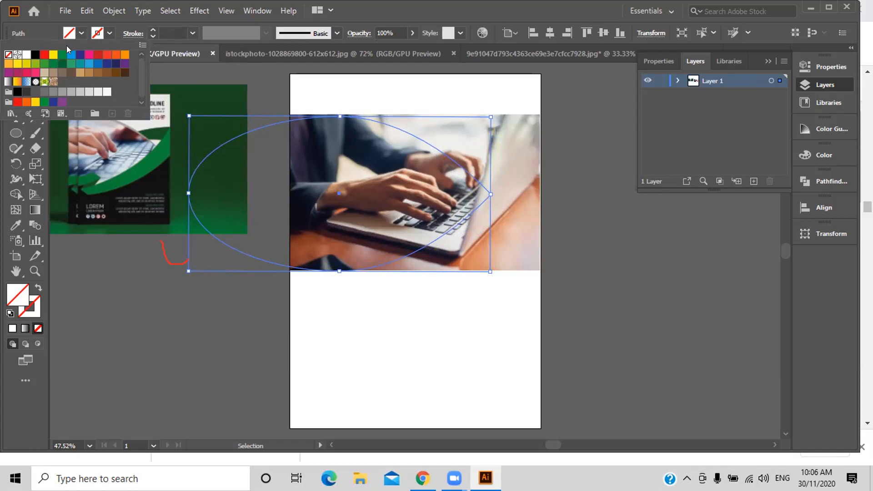
{"action": "left_click", "coordinate": [71, 55]}
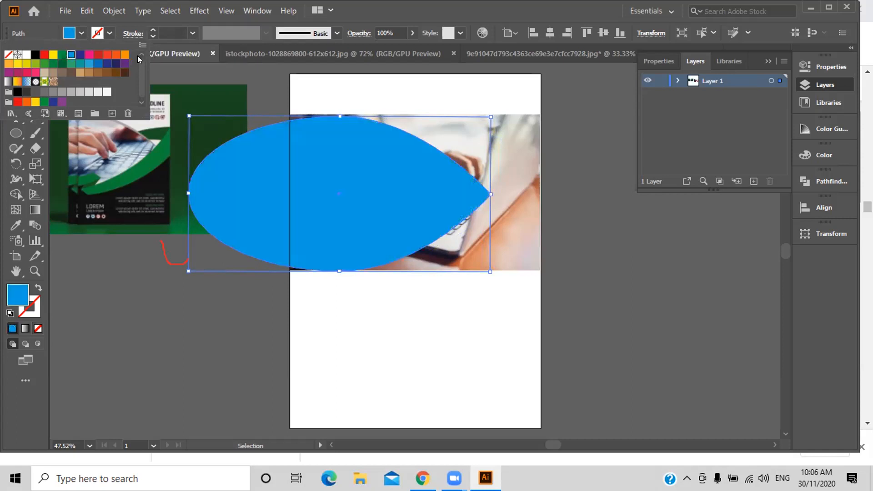
{"action": "left_click", "coordinate": [178, 6]}
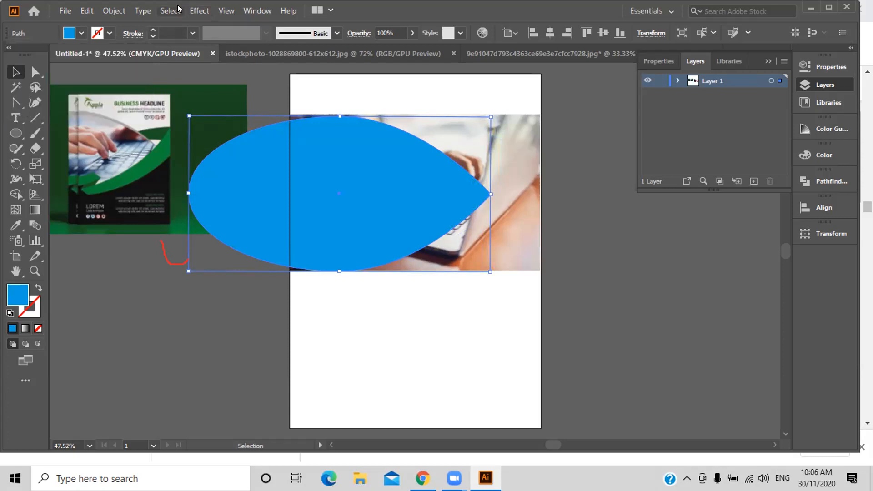
Unlock all locked objects in the document so the typing photo can be selected.
{"action": "left_click", "coordinate": [178, 10]}
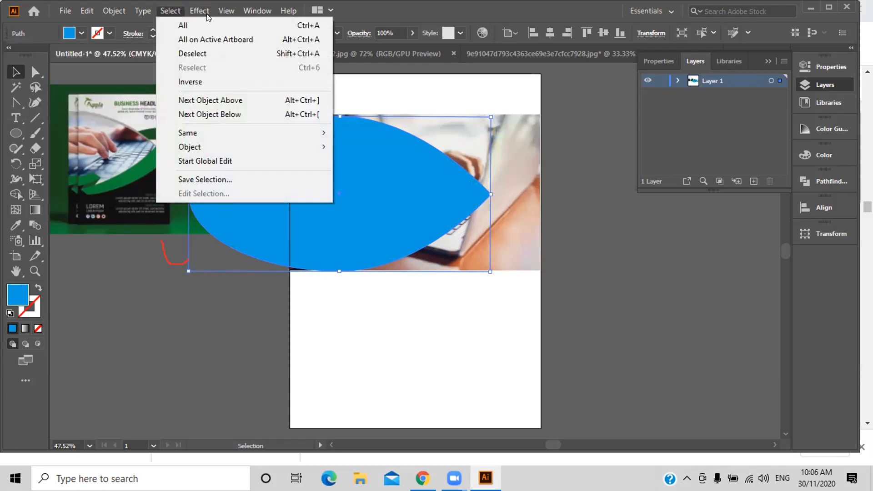
{"action": "left_click", "coordinate": [147, 4]}
{"action": "left_click", "coordinate": [123, 10]}
{"action": "left_click", "coordinate": [123, 11]}
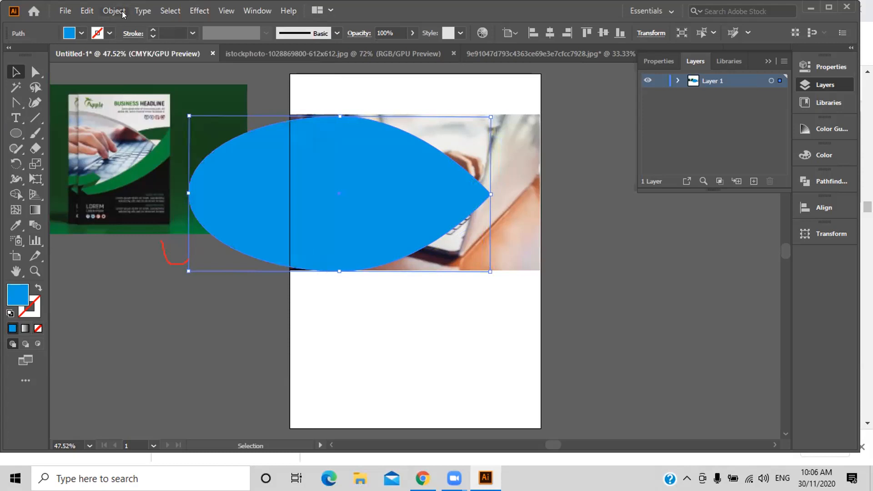
{"action": "left_click", "coordinate": [121, 11]}
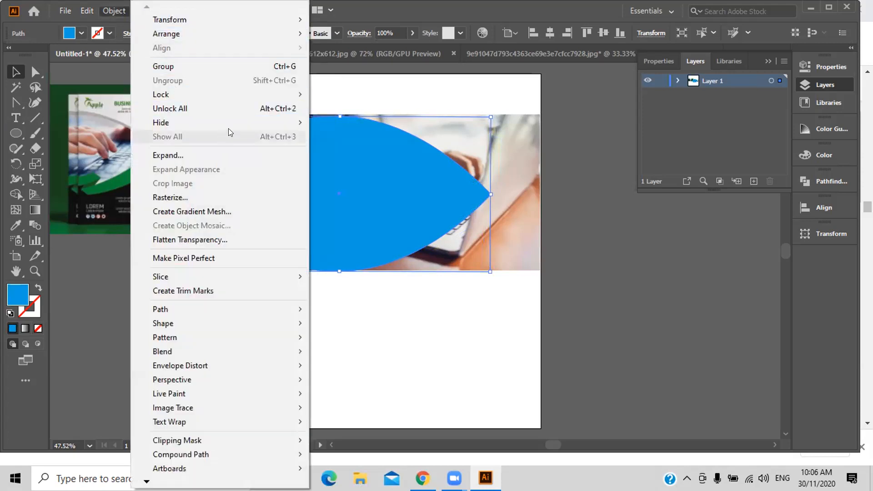
{"action": "mouse_move", "coordinate": [289, 95]}
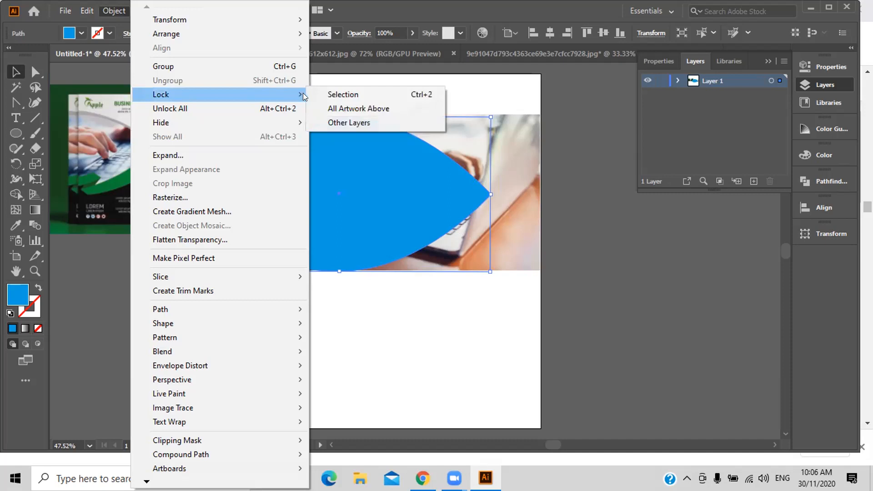
{"action": "left_click", "coordinate": [263, 109]}
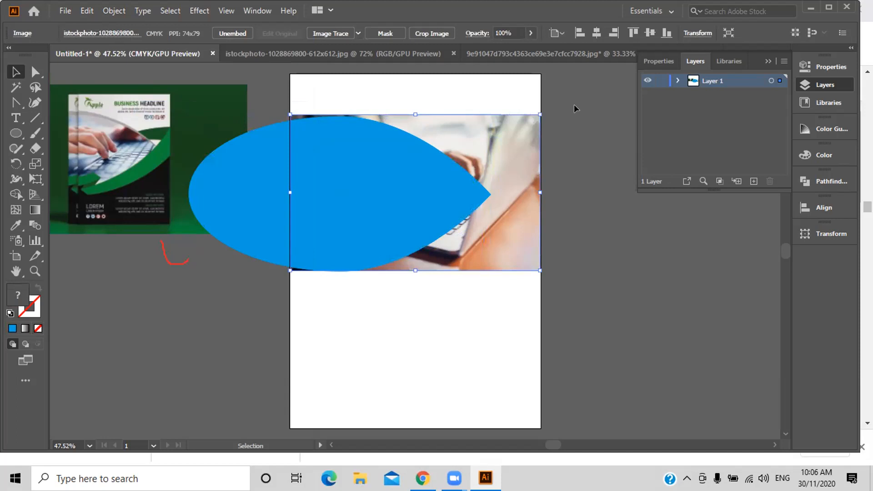
Select the blue pointed ellipse together with the typing photo, make a clipping mask from them, and deselect the result.
{"action": "left_click_drag", "start_coordinate": [574, 105], "coordinate": [427, 194]}
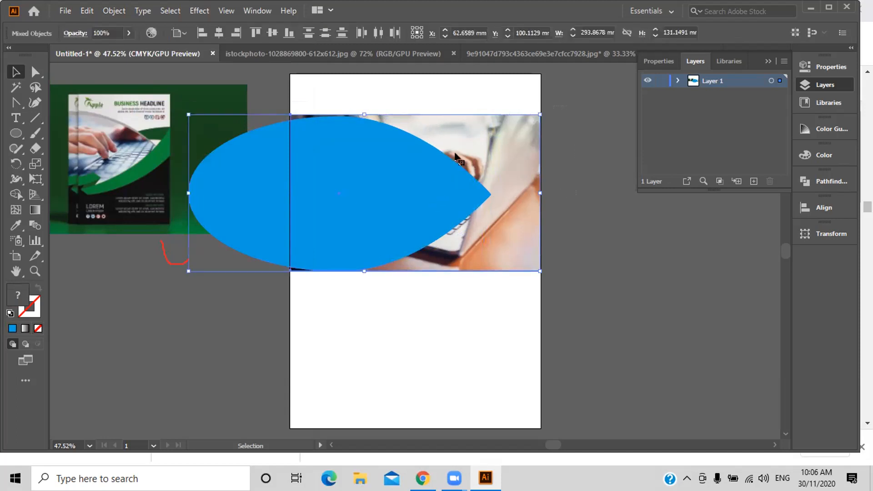
{"action": "right_click", "coordinate": [456, 155]}
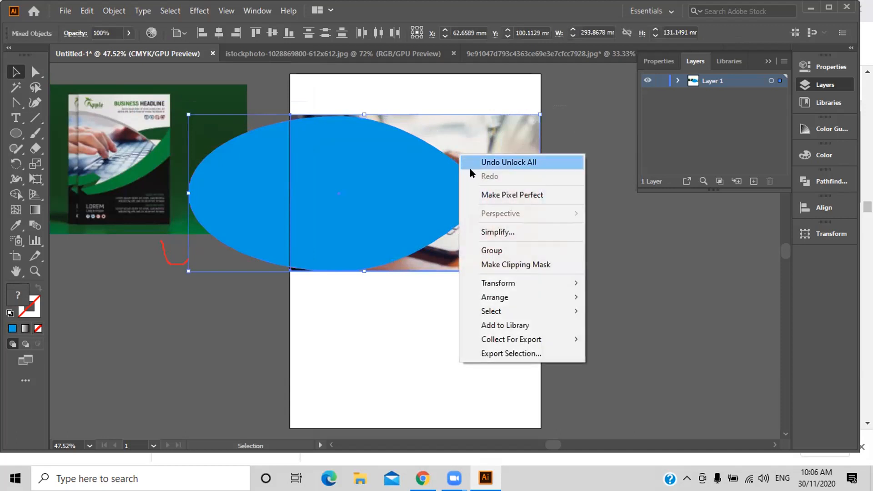
{"action": "mouse_move", "coordinate": [494, 302]}
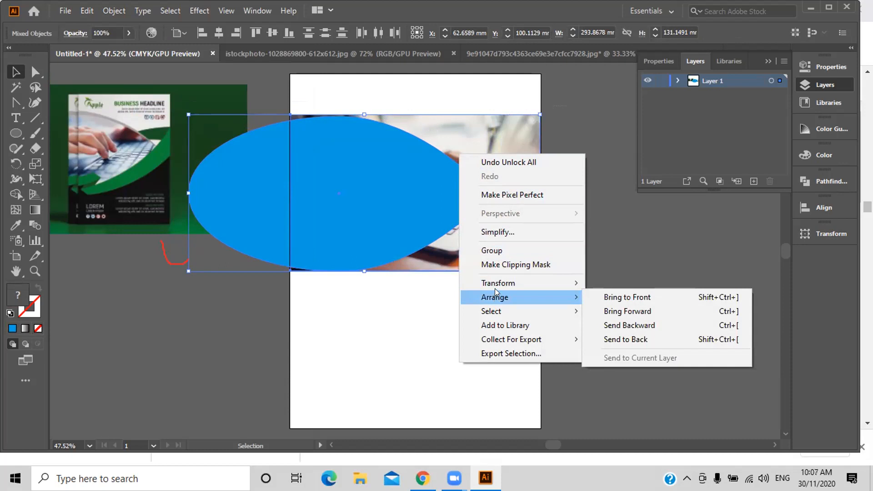
{"action": "mouse_move", "coordinate": [497, 284]}
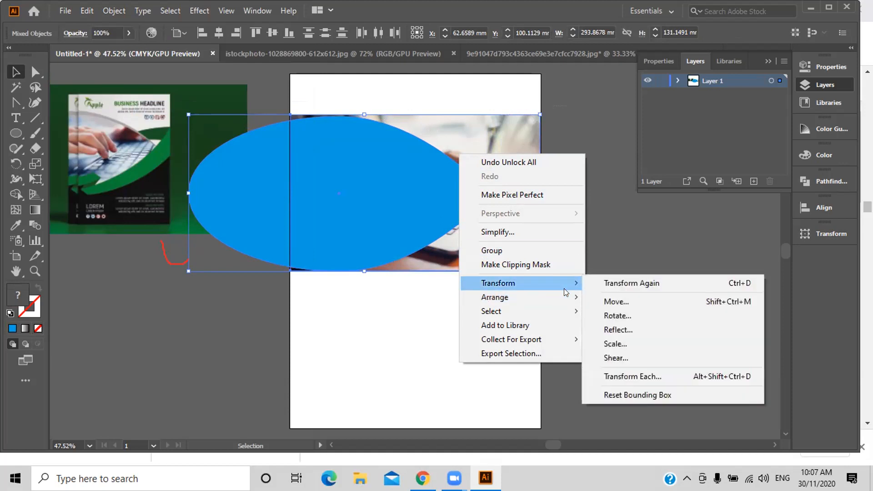
{"action": "left_click", "coordinate": [566, 261]}
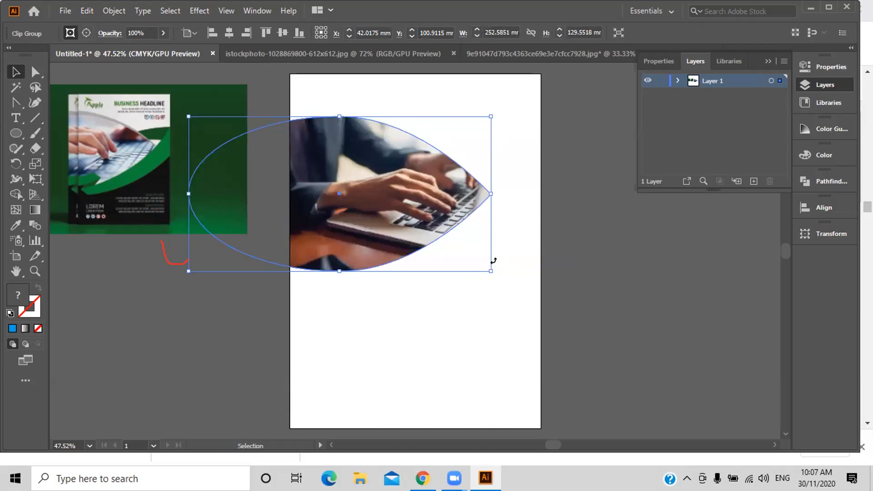
{"action": "left_click", "coordinate": [435, 318]}
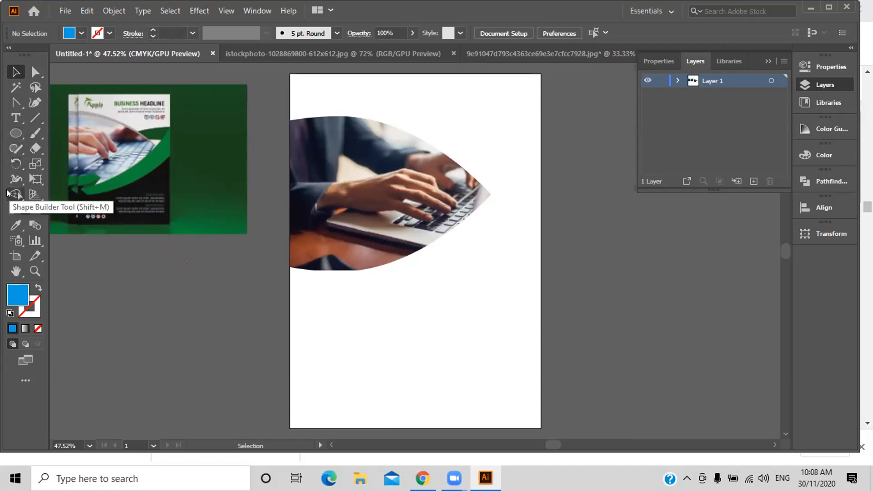
Draw a straight Pen tool segment from the clipped photo's upper-left end to its pointed tip on the right.
{"action": "left_click", "coordinate": [20, 104]}
{"action": "left_click", "coordinate": [55, 101]}
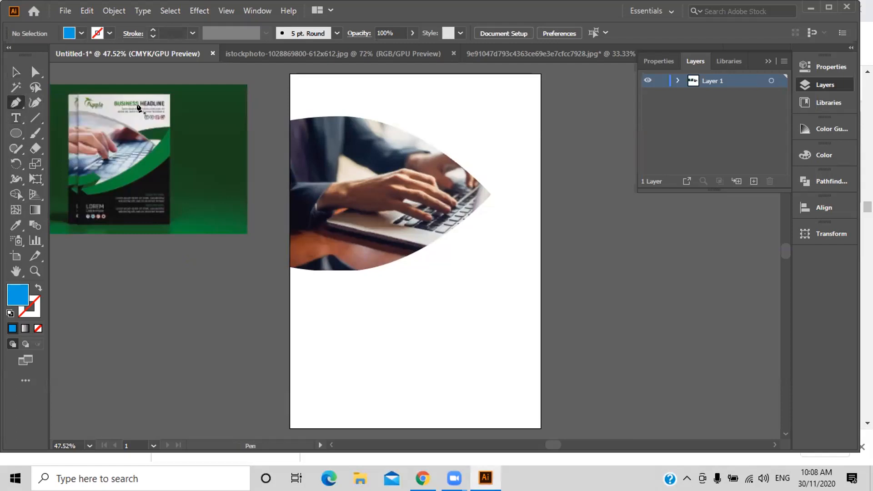
{"action": "left_click", "coordinate": [291, 120]}
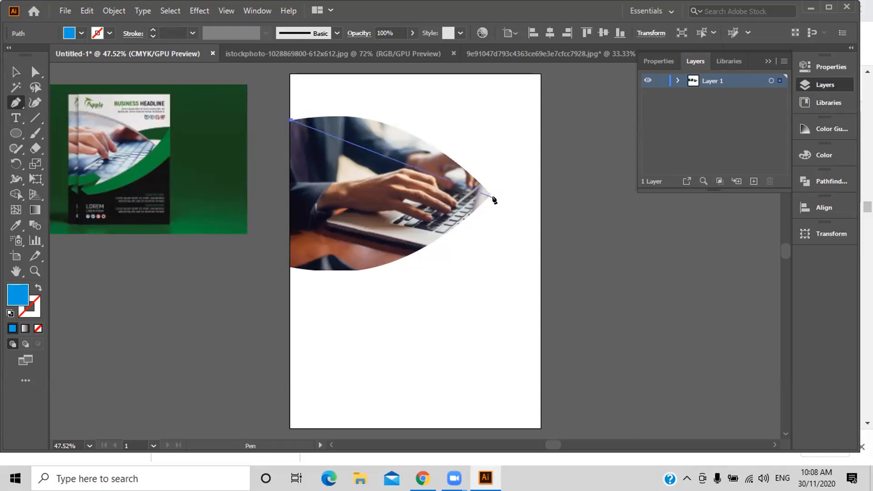
{"action": "left_click", "coordinate": [491, 194]}
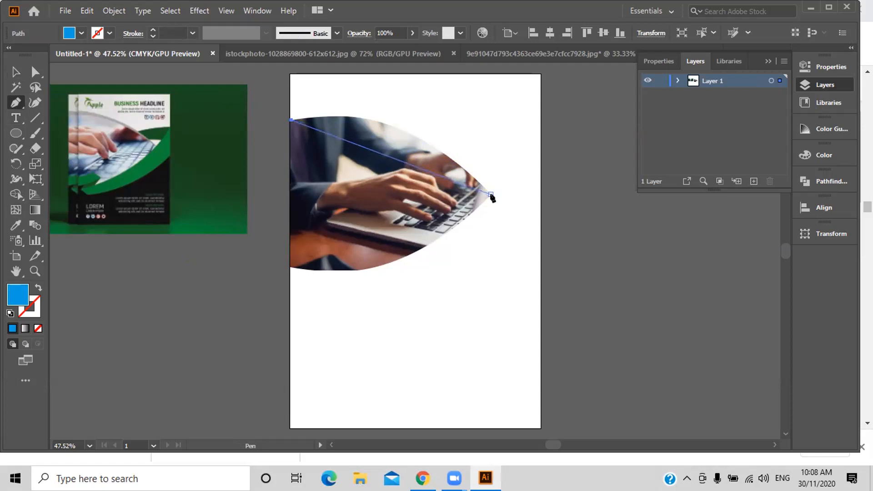
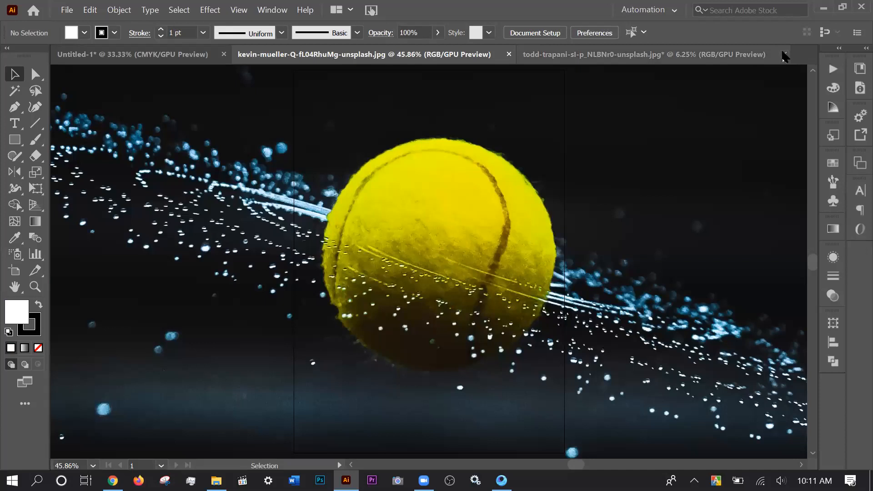
Copy the tennis ball photo and close both open image documents, returning to the red and navy flyer document.
{"action": "left_click", "coordinate": [507, 257]}
{"action": "left_click", "coordinate": [453, 281]}
{"action": "key", "text": "ctrl+c"}
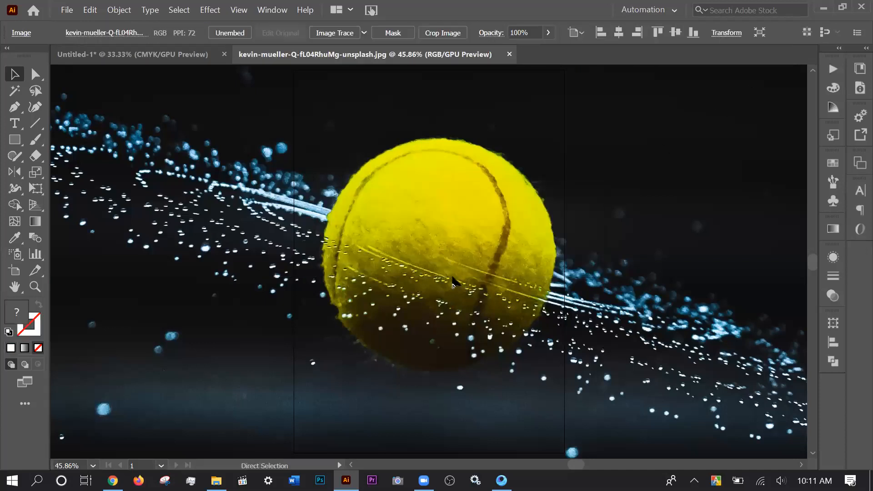
{"action": "left_click", "coordinate": [212, 53]}
{"action": "key", "text": "ctrl+w"}
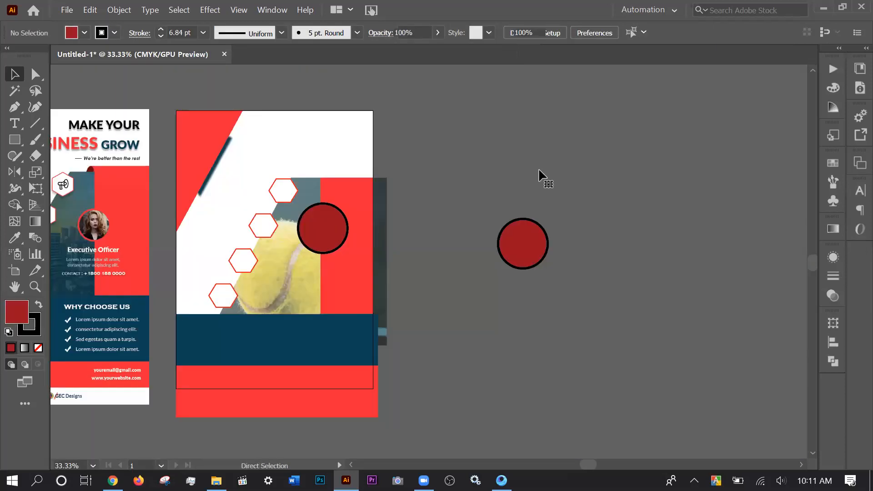
Paste the tennis ball photo into the flyer document, shrink it to the right of the artboard, and delete it.
{"action": "key", "text": "ctrl+v"}
{"action": "key", "text": "ctrl+minus"}
{"action": "key", "text": "ctrl+minus"}
{"action": "key", "text": "ctrl+minus"}
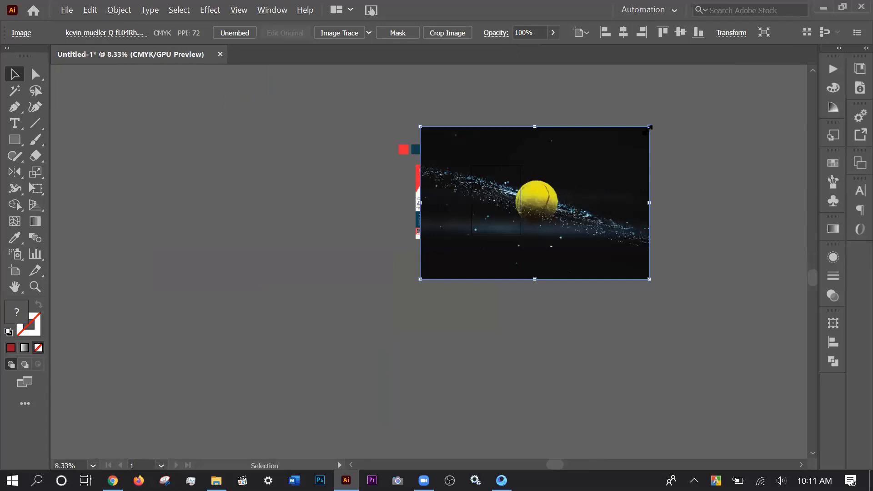
{"action": "left_click_drag", "start_coordinate": [649, 127], "coordinate": [637, 222]}
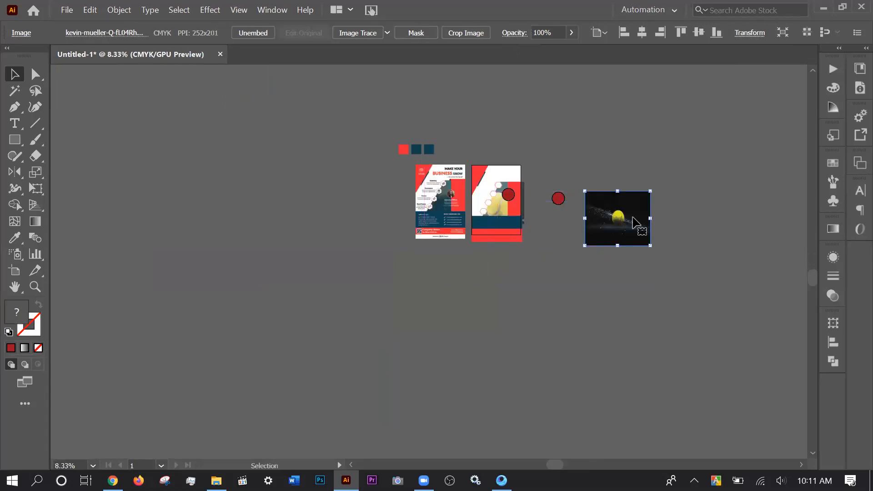
{"action": "key", "text": "Delete"}
Start opening another image file and switch the file browser to this PC's Downloads folder.
{"action": "key", "text": "ctrl+o"}
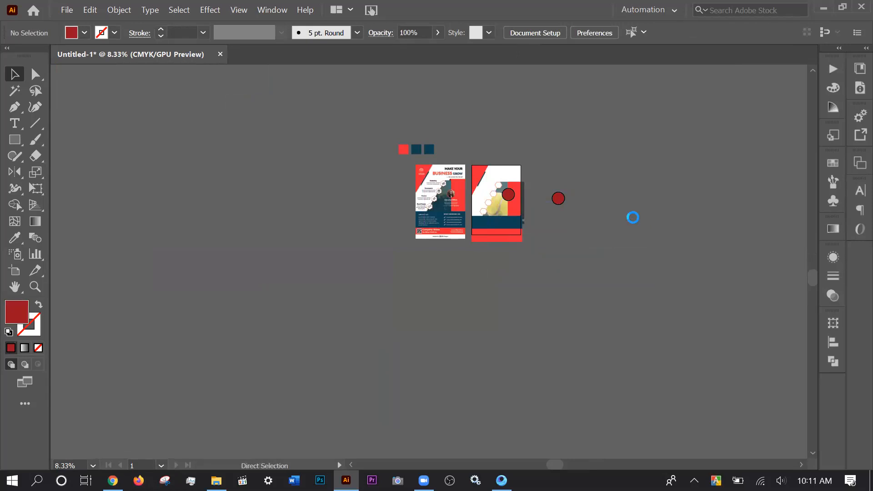
{"action": "scroll", "coordinate": [567, 211], "scroll_direction": "down", "scroll_amount": 5}
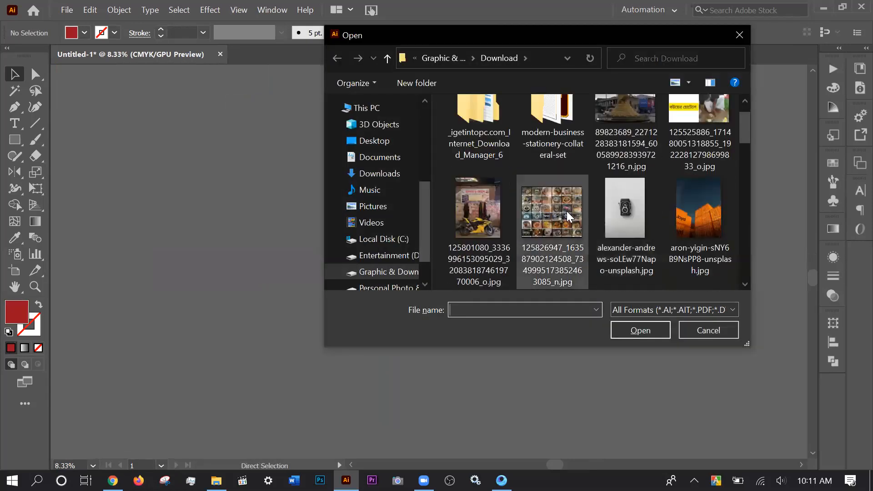
{"action": "scroll", "coordinate": [553, 215], "scroll_direction": "down", "scroll_amount": 5}
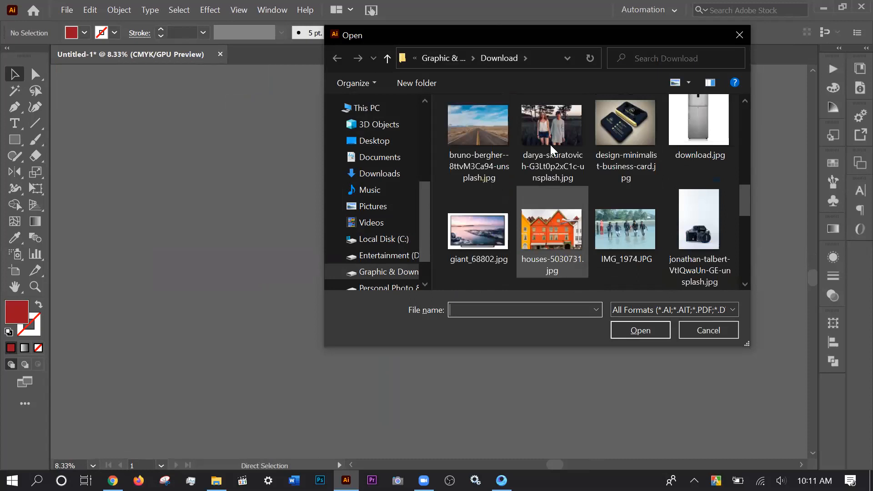
{"action": "left_click", "coordinate": [551, 144]}
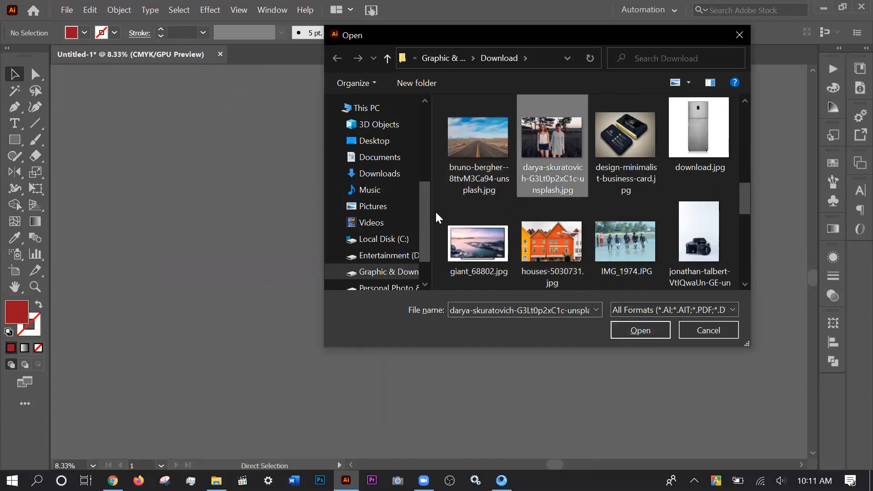
{"action": "left_click", "coordinate": [382, 256]}
{"action": "left_click", "coordinate": [373, 173]}
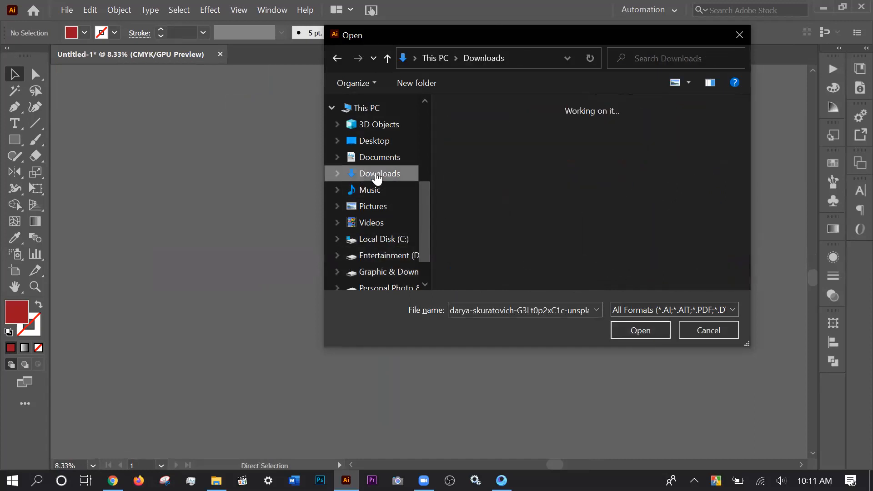
Find and open the photo of the woman in a yellow sweater holding a camera.
{"action": "scroll", "coordinate": [550, 175], "scroll_direction": "down", "scroll_amount": 3}
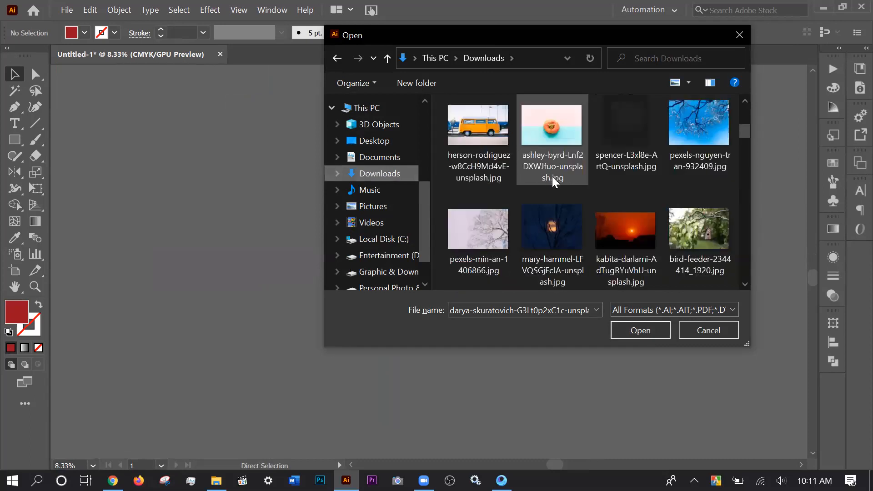
{"action": "scroll", "coordinate": [513, 193], "scroll_direction": "down", "scroll_amount": 1}
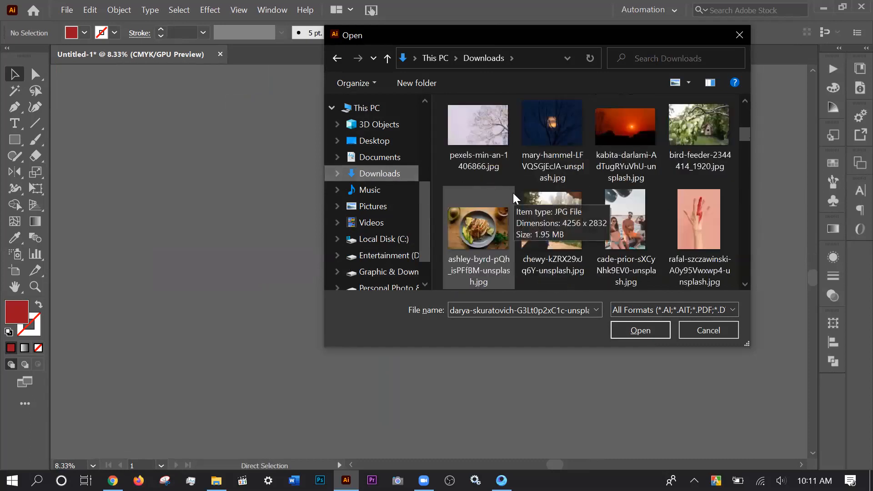
{"action": "scroll", "coordinate": [519, 232], "scroll_direction": "down", "scroll_amount": 1}
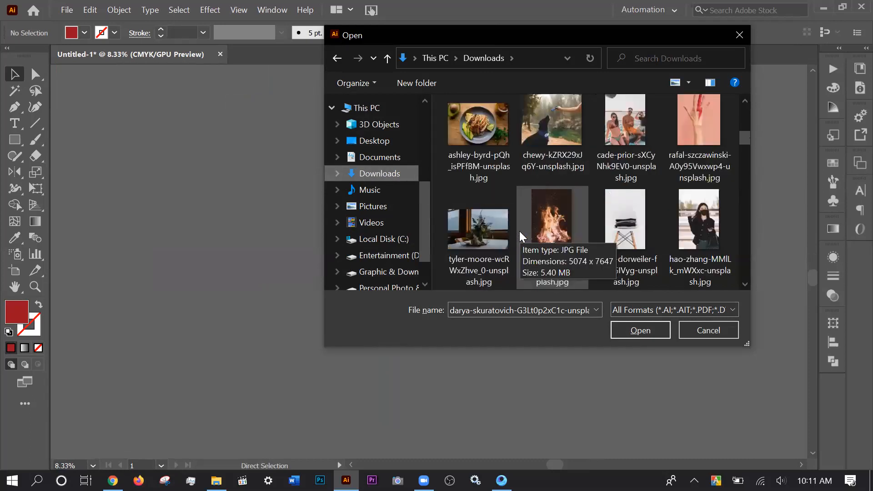
{"action": "scroll", "coordinate": [520, 232], "scroll_direction": "down", "scroll_amount": 1}
{"action": "scroll", "coordinate": [520, 234], "scroll_direction": "down", "scroll_amount": 1}
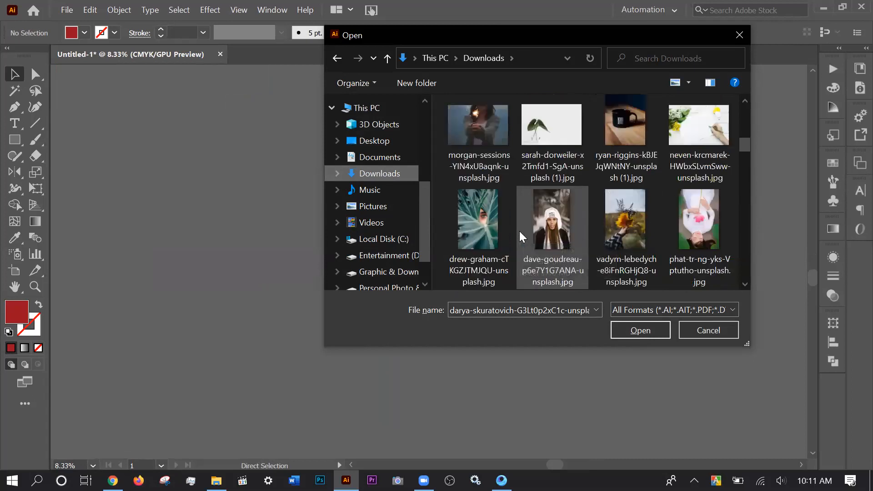
{"action": "scroll", "coordinate": [519, 231], "scroll_direction": "up", "scroll_amount": 1}
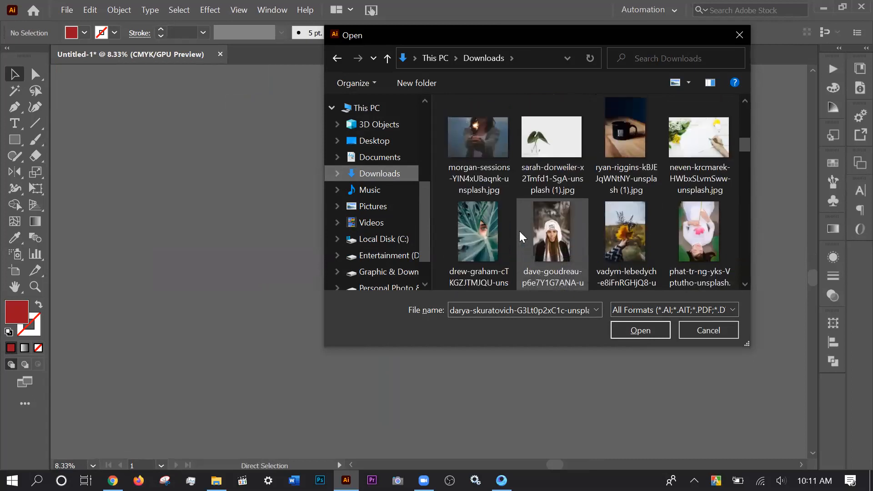
{"action": "scroll", "coordinate": [520, 231], "scroll_direction": "up", "scroll_amount": 1}
{"action": "scroll", "coordinate": [519, 231], "scroll_direction": "down", "scroll_amount": 3}
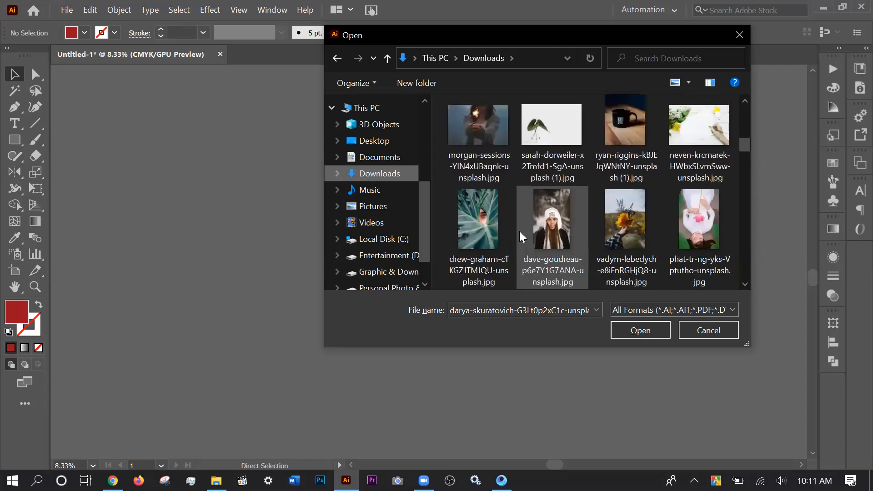
{"action": "scroll", "coordinate": [519, 231], "scroll_direction": "down", "scroll_amount": 1}
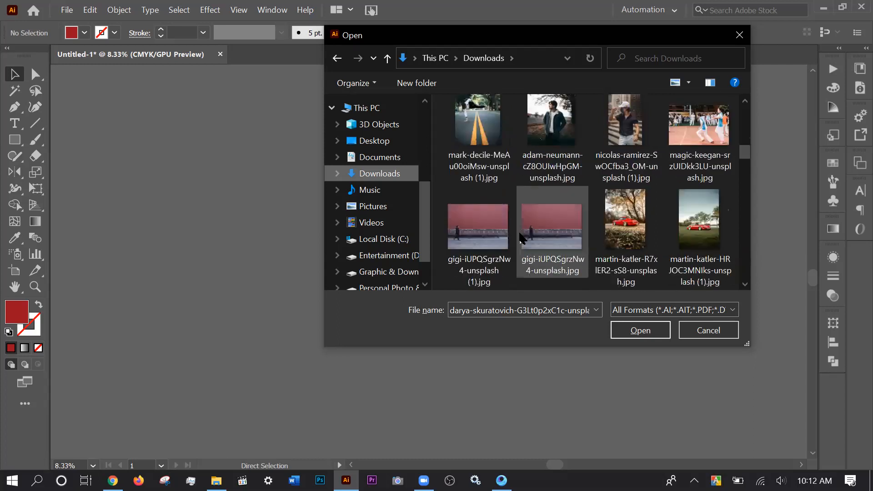
{"action": "scroll", "coordinate": [520, 237], "scroll_direction": "down", "scroll_amount": 1}
{"action": "scroll", "coordinate": [519, 237], "scroll_direction": "down", "scroll_amount": 2}
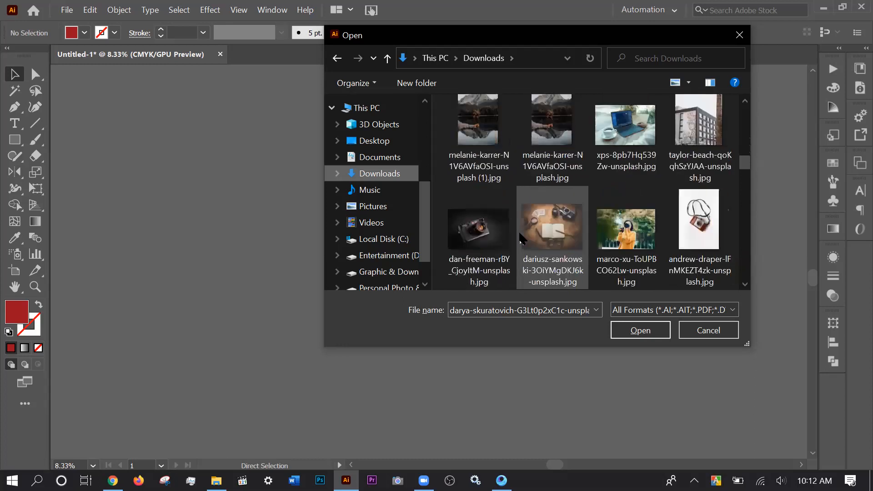
{"action": "scroll", "coordinate": [520, 238], "scroll_direction": "down", "scroll_amount": 1}
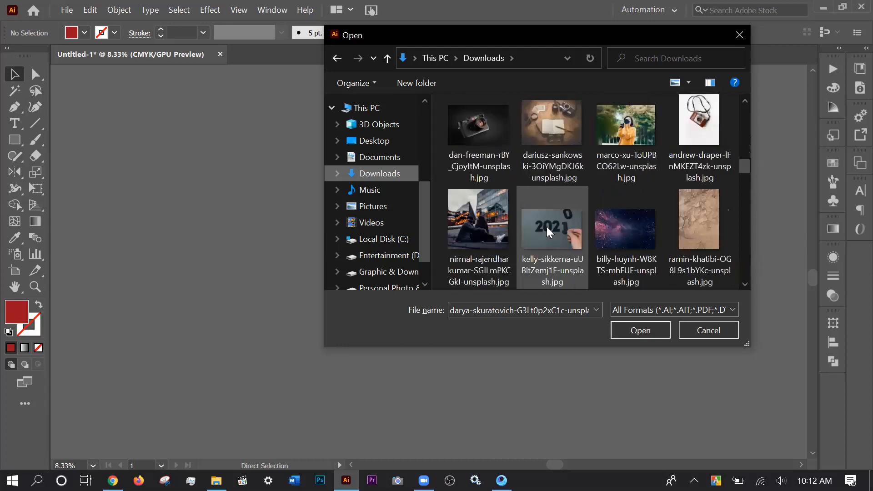
{"action": "left_click", "coordinate": [621, 137]}
{"action": "scroll", "coordinate": [580, 216], "scroll_direction": "down", "scroll_amount": 1}
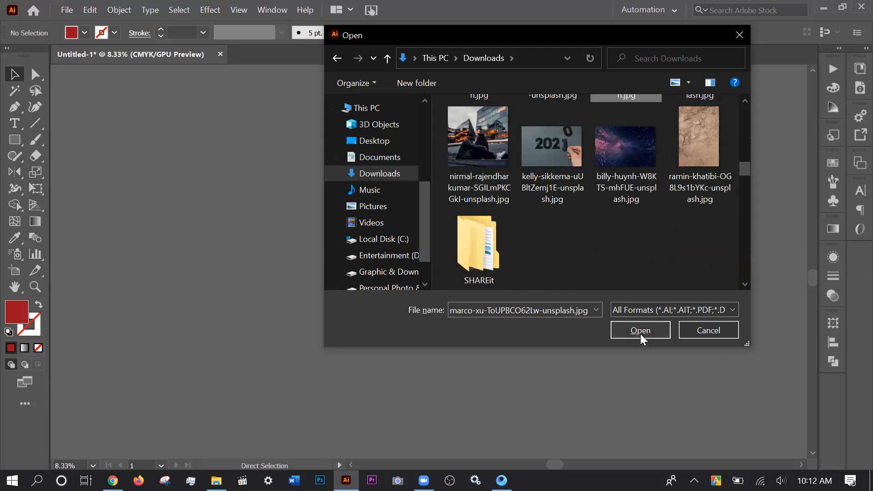
{"action": "left_click", "coordinate": [640, 331]}
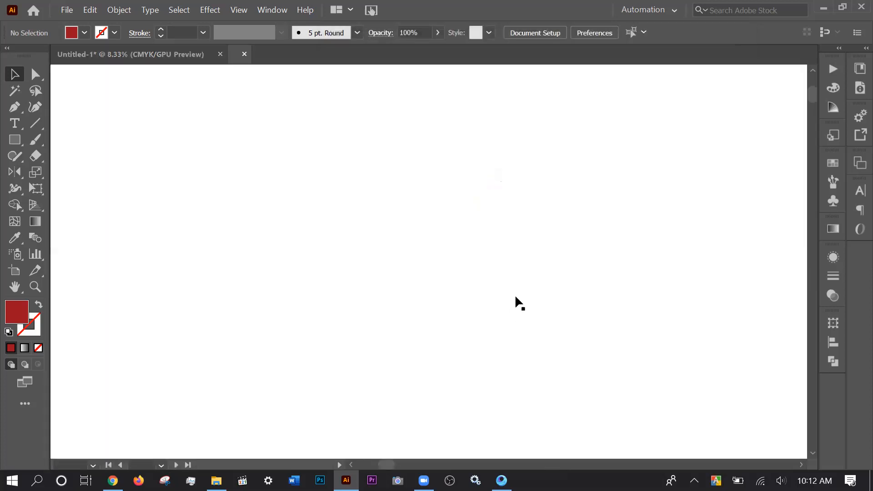
Copy the camera photo into the flyer document and close the photo's own document.
{"action": "scroll", "coordinate": [516, 288], "scroll_direction": "down", "scroll_amount": 4}
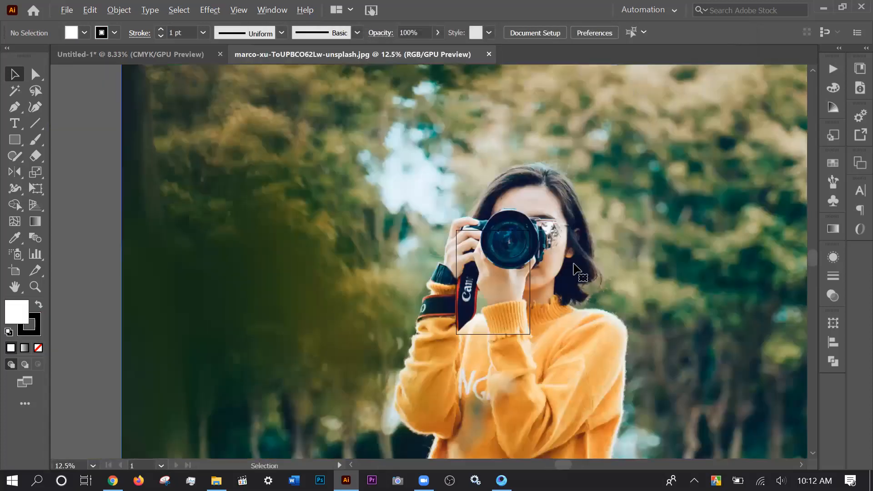
{"action": "left_click", "coordinate": [570, 275]}
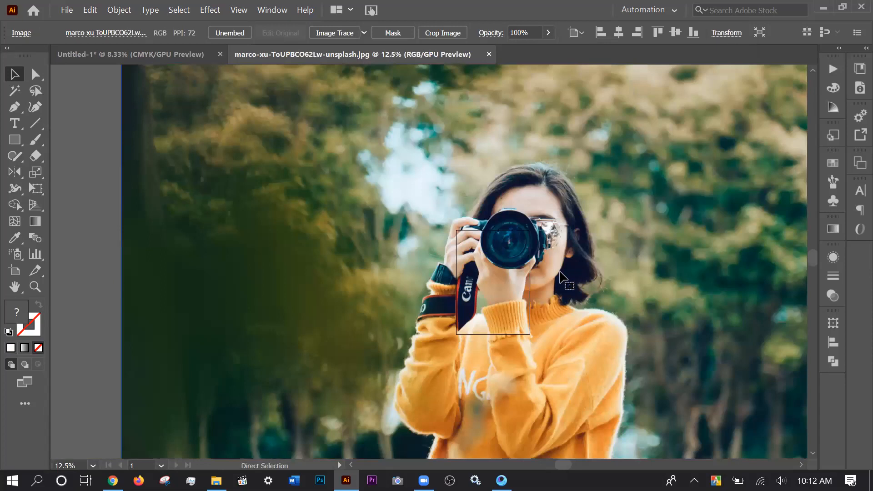
{"action": "left_click", "coordinate": [168, 57]}
{"action": "key", "text": "ctrl+v"}
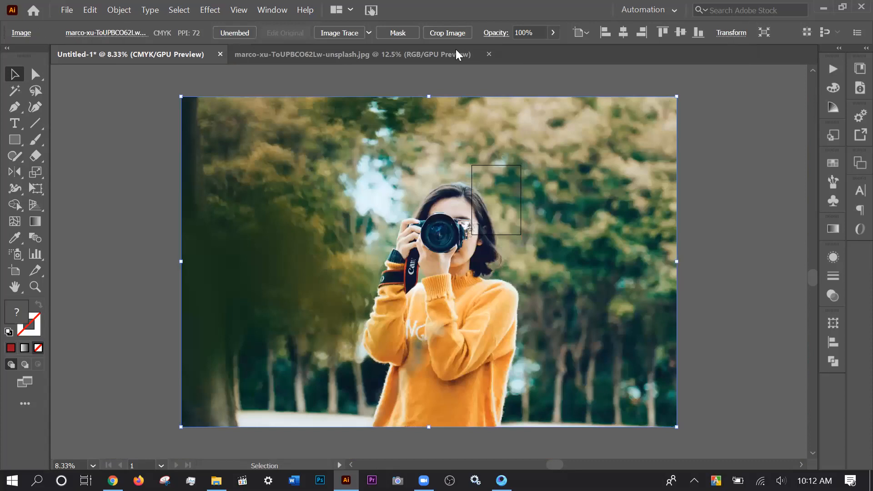
{"action": "left_click", "coordinate": [490, 54]}
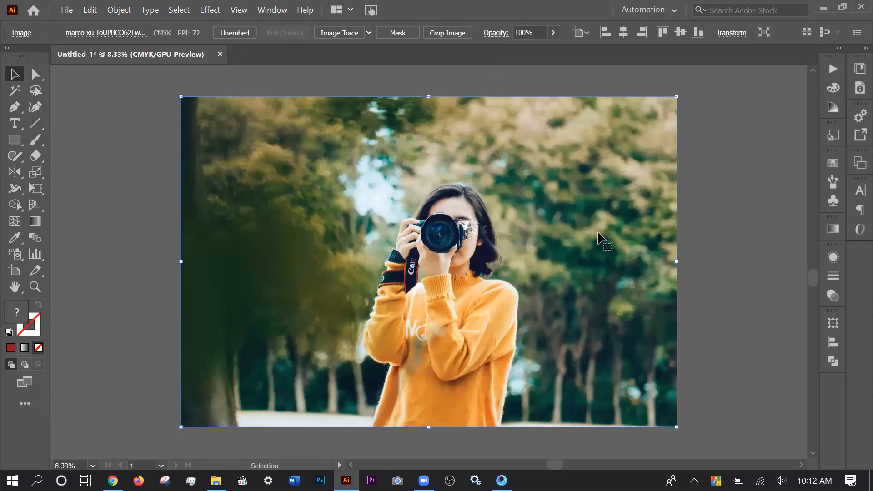
Shrink the pasted camera photo and place it to the right of the separate red circle.
{"action": "left_click_drag", "start_coordinate": [677, 97], "coordinate": [271, 366]}
{"action": "left_click_drag", "start_coordinate": [256, 395], "coordinate": [630, 200]}
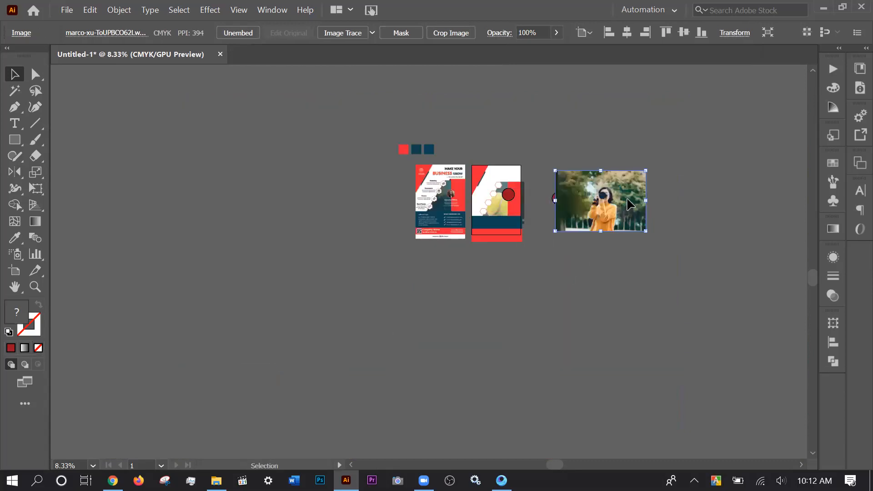
{"action": "left_click", "coordinate": [612, 275]}
{"action": "key", "text": "space"}
{"action": "left_click_drag", "start_coordinate": [546, 357], "coordinate": [453, 463]}
{"action": "left_click_drag", "start_coordinate": [516, 314], "coordinate": [561, 304]}
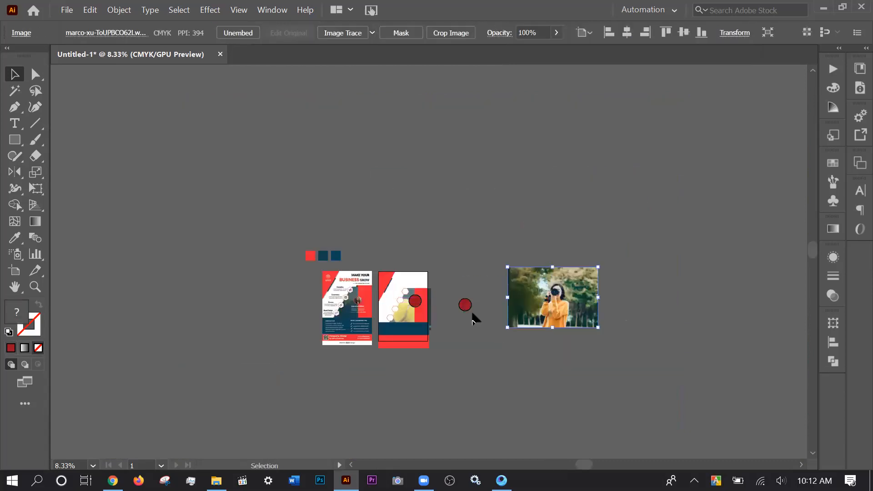
{"action": "left_click", "coordinate": [467, 305]}
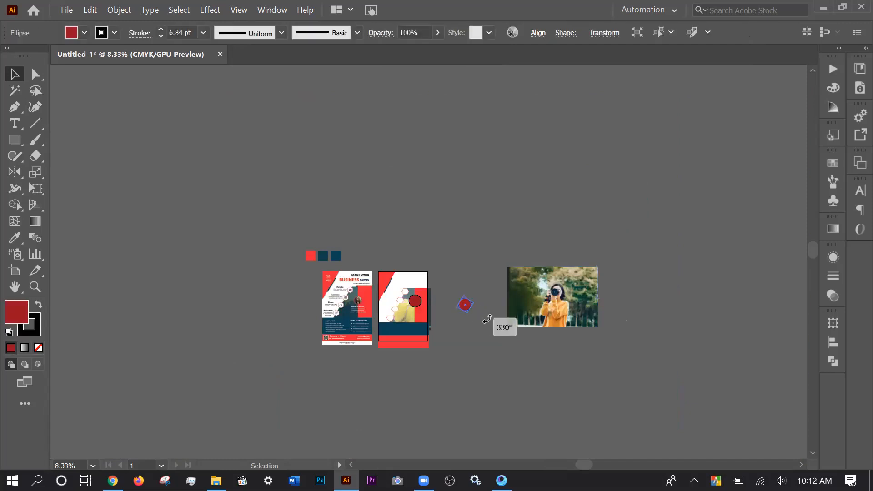
{"action": "key", "text": "a"}
{"action": "key", "text": "v"}
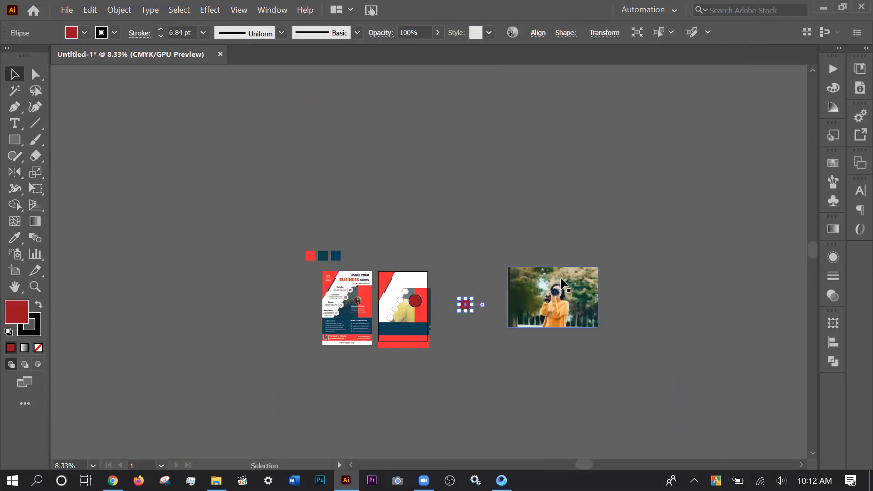
Shrink the camera photo to roughly the separate red circle's height, centre it over the circle, and deselect it.
{"action": "left_click", "coordinate": [571, 293]}
{"action": "left_click_drag", "start_coordinate": [598, 269], "coordinate": [487, 310]}
{"action": "scroll", "coordinate": [485, 329], "scroll_direction": "up", "scroll_amount": 7}
{"action": "scroll", "coordinate": [480, 306], "scroll_direction": "up", "scroll_amount": 10}
{"action": "key", "text": "space"}
{"action": "left_click_drag", "start_coordinate": [457, 322], "coordinate": [461, 365]}
{"action": "key", "text": "space"}
{"action": "left_click_drag", "start_coordinate": [309, 231], "coordinate": [564, 296]}
{"action": "left_click", "coordinate": [690, 225]}
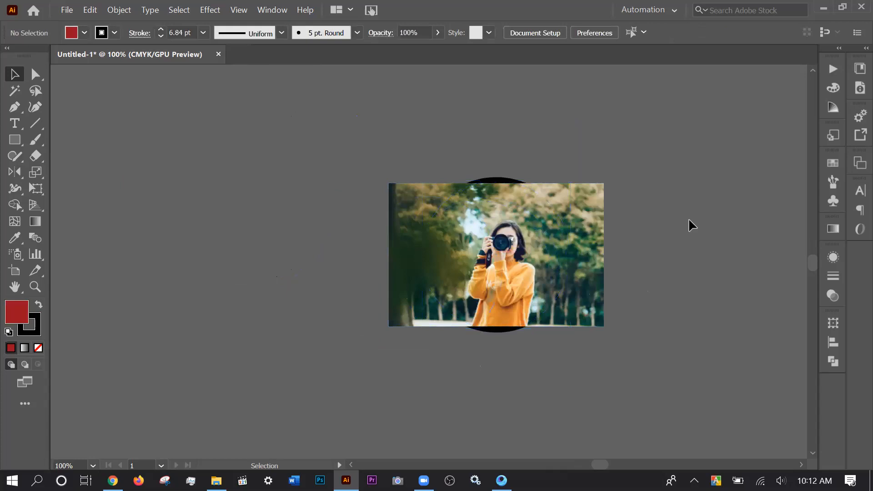
Send the camera photo to the back so it lies behind the red circle, and deselect it.
{"action": "right_click", "coordinate": [573, 250]}
{"action": "mouse_move", "coordinate": [614, 366]}
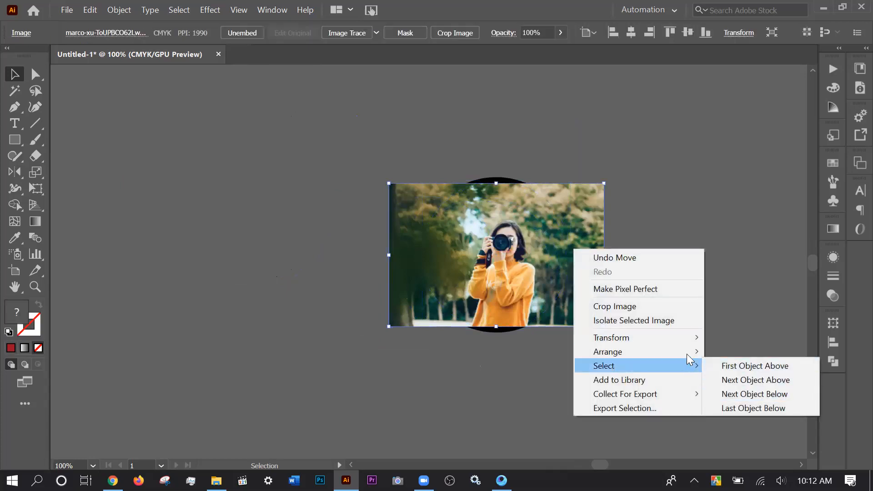
{"action": "mouse_move", "coordinate": [689, 353]}
{"action": "left_click", "coordinate": [741, 394]}
{"action": "left_click", "coordinate": [723, 272]}
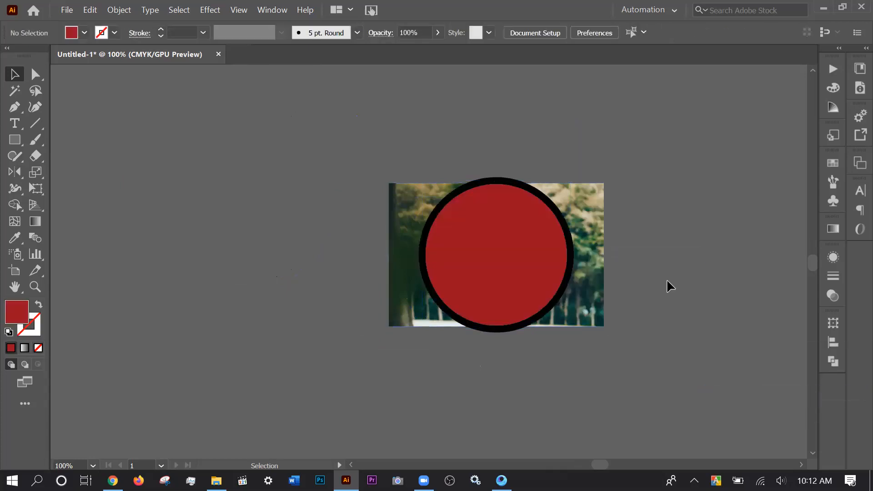
Select the red circle together with the camera photo, make a clipping mask from them, and deselect the result.
{"action": "key", "text": "ctrl+a"}
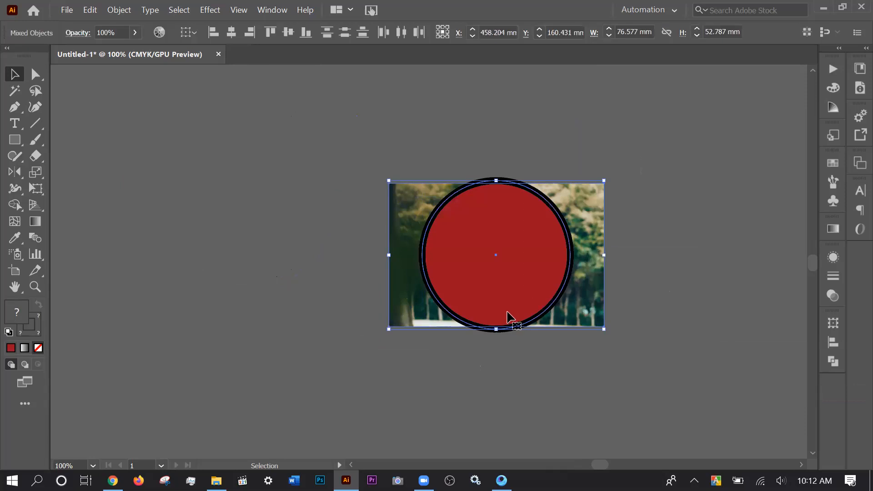
{"action": "key", "text": "ctrl+7"}
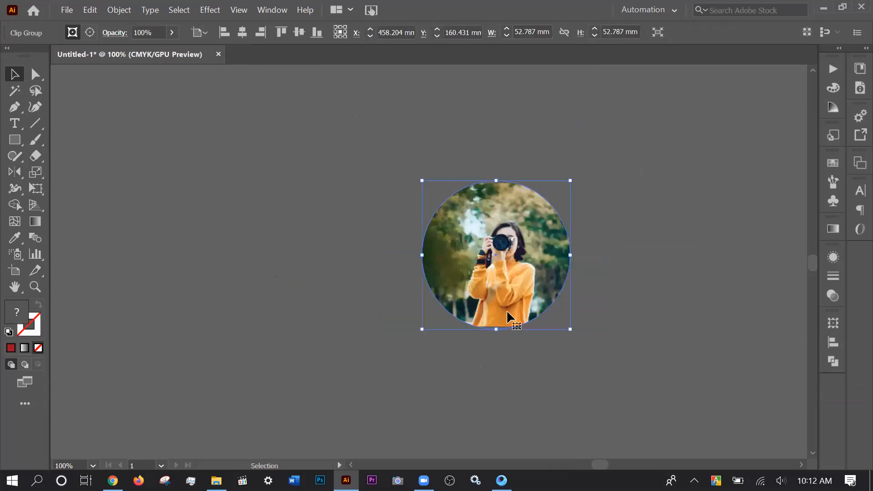
{"action": "left_click", "coordinate": [604, 275]}
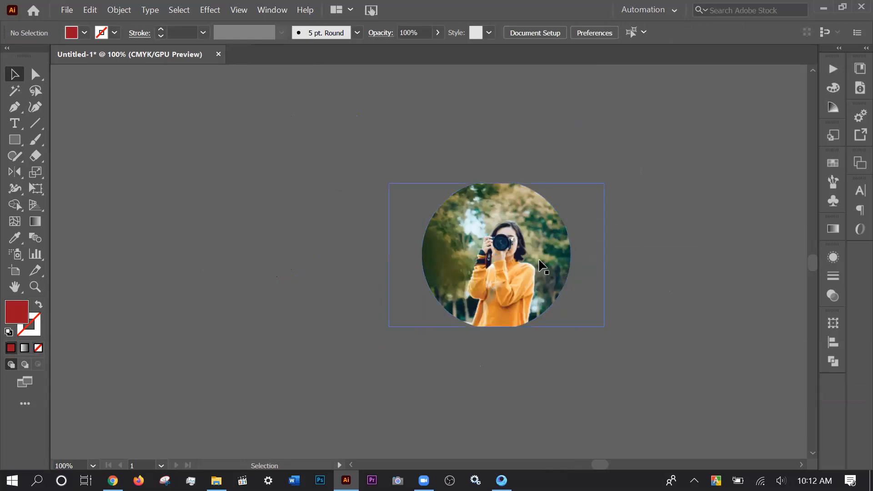
Set the stroke weight to 0.25 pt with nothing selected, and select the circular clipped photo.
{"action": "left_click", "coordinate": [505, 304]}
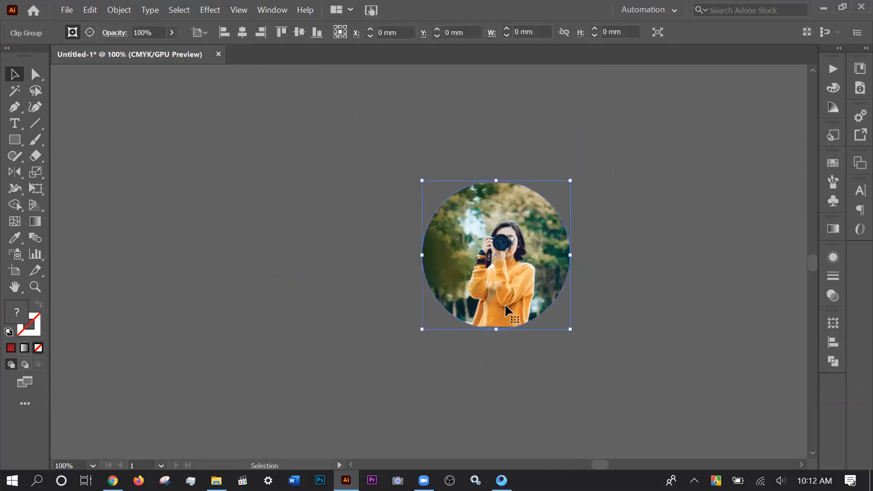
{"action": "left_click", "coordinate": [294, 204]}
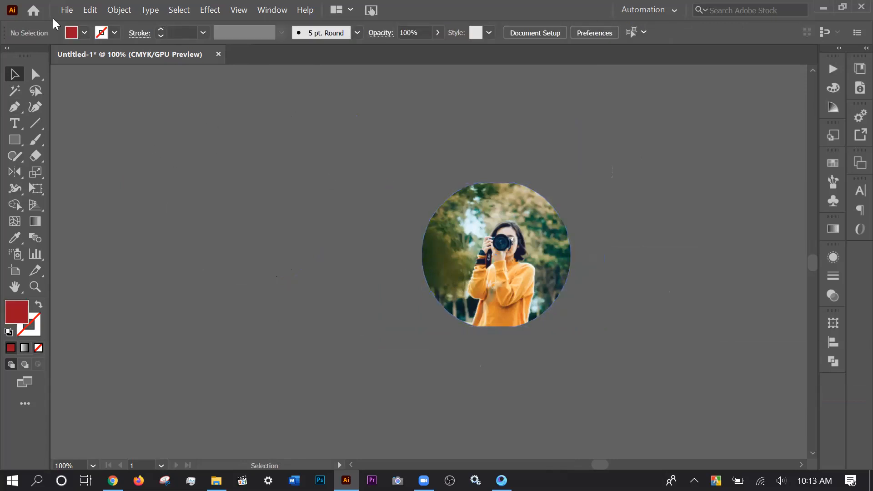
{"action": "left_click", "coordinate": [180, 30]}
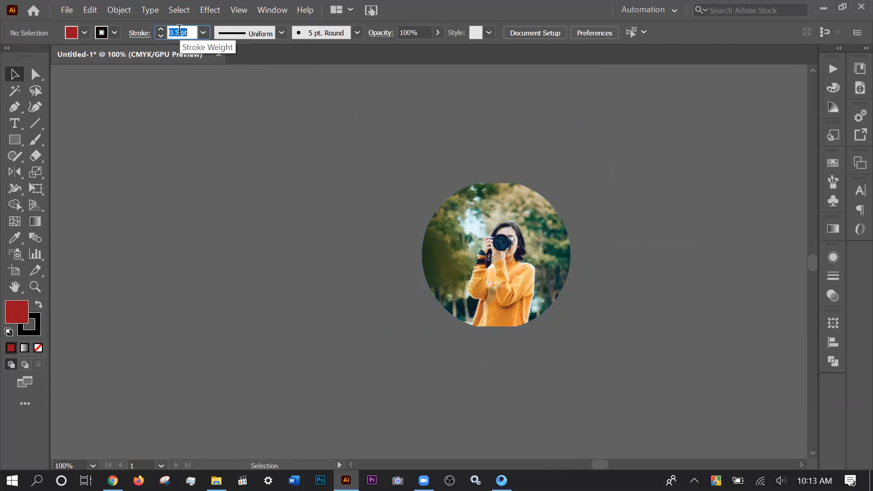
{"action": "left_click", "coordinate": [241, 162]}
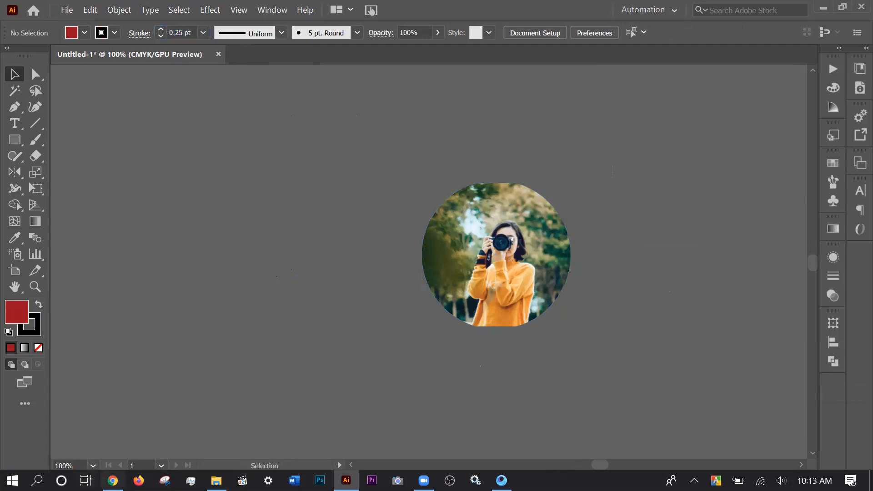
{"action": "key", "text": "ctrl+a"}
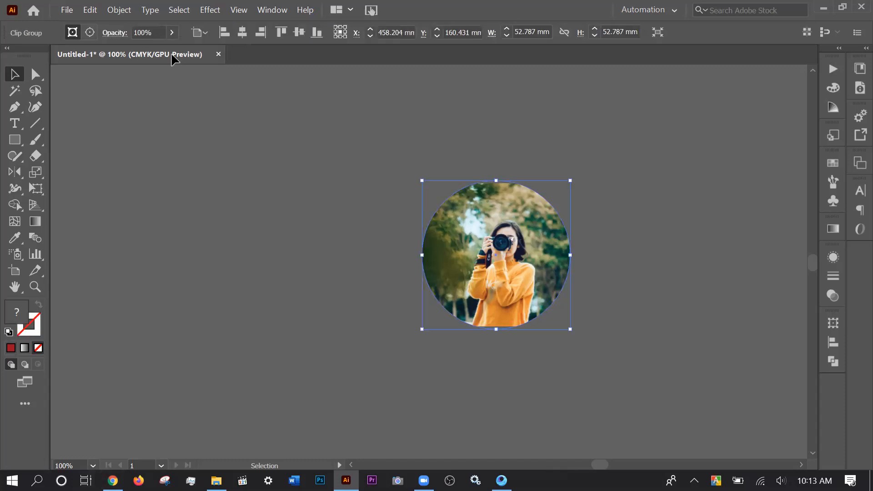
Try to move the camera photo inside its clipping circle, undo the moves, and leave isolation mode.
{"action": "left_click", "coordinate": [241, 202]}
{"action": "double_click", "coordinate": [499, 260]}
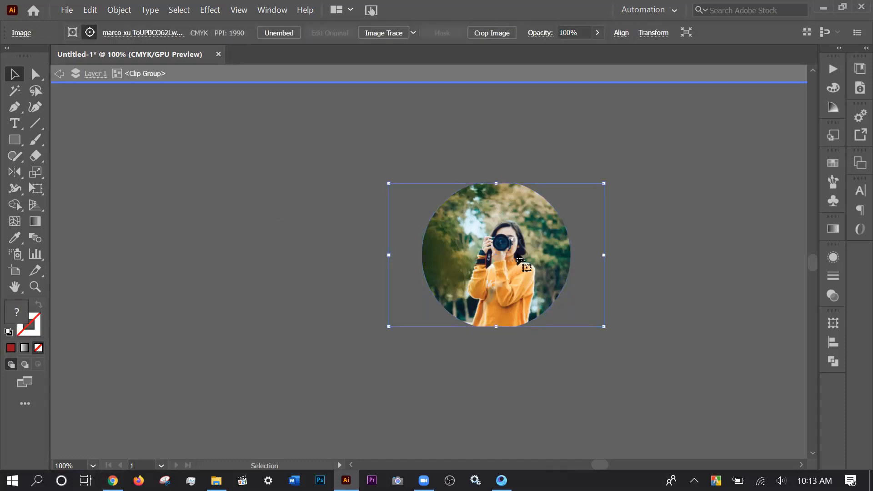
{"action": "double_click", "coordinate": [517, 260]}
{"action": "left_click", "coordinate": [657, 248]}
{"action": "left_click_drag", "start_coordinate": [531, 250], "coordinate": [608, 245]}
{"action": "left_click_drag", "start_coordinate": [534, 278], "coordinate": [624, 322]}
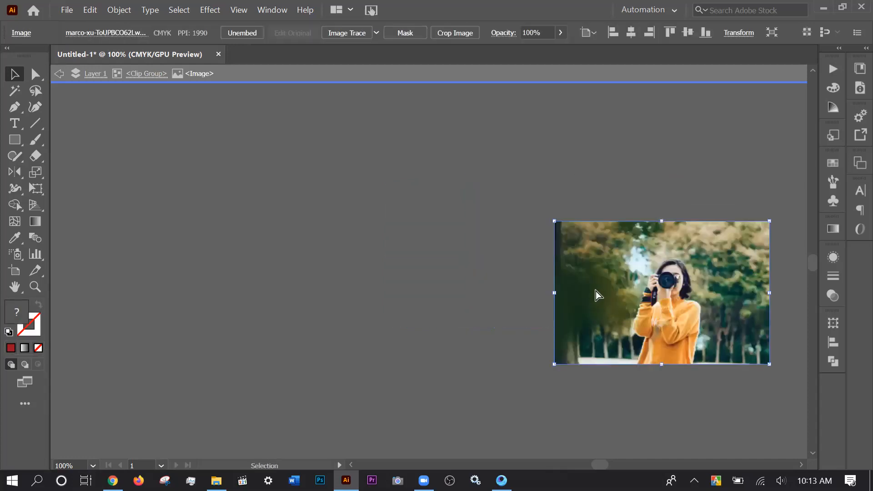
{"action": "key", "text": "ctrl+z"}
{"action": "key", "text": "ctrl+z"}
{"action": "double_click", "coordinate": [668, 256]}
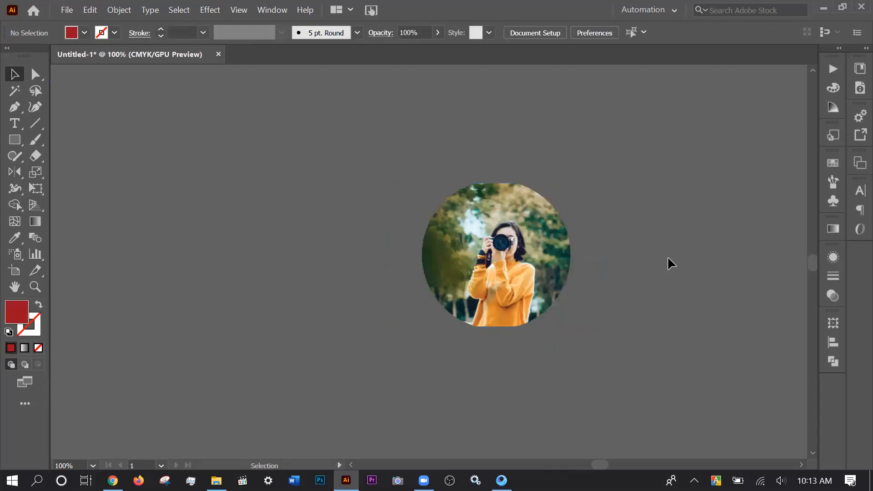
Move the circular clipped photo onto the flyer's black-outlined red circle and deselect it.
{"action": "scroll", "coordinate": [579, 288], "scroll_direction": "down", "scroll_amount": 2}
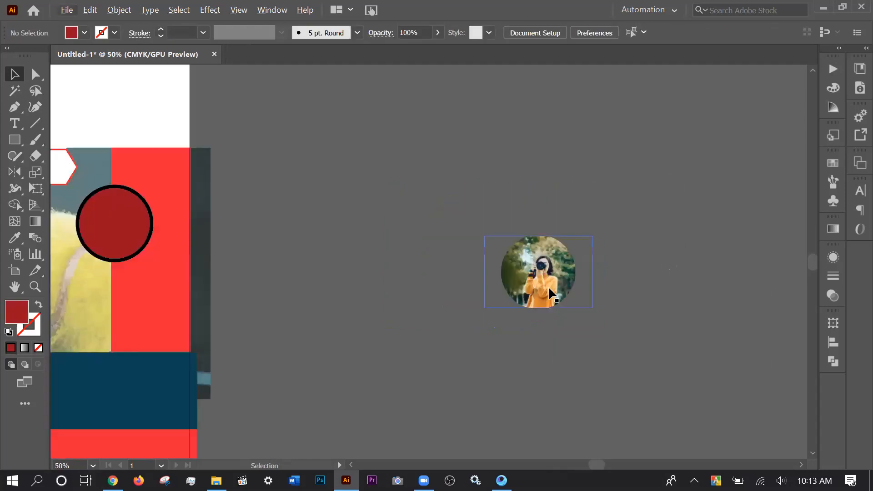
{"action": "left_click_drag", "start_coordinate": [415, 339], "coordinate": [564, 339]}
{"action": "left_click", "coordinate": [686, 282]}
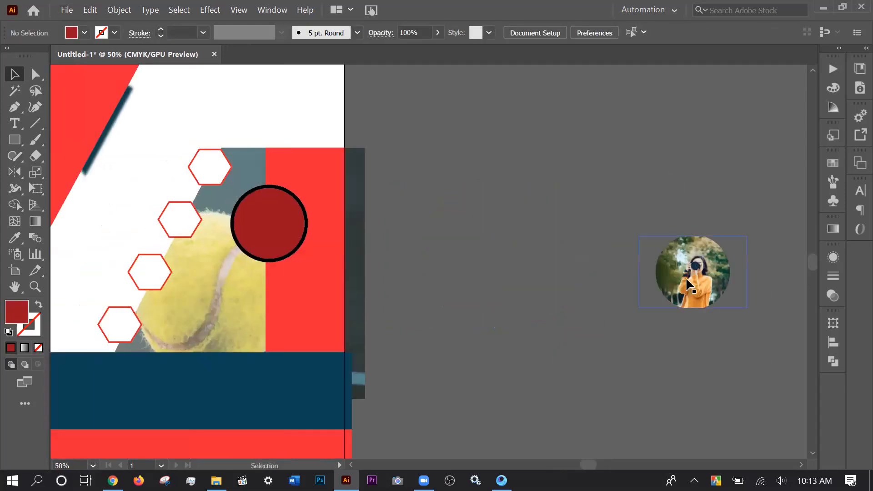
{"action": "left_click_drag", "start_coordinate": [672, 271], "coordinate": [264, 225]}
{"action": "left_click", "coordinate": [386, 237]}
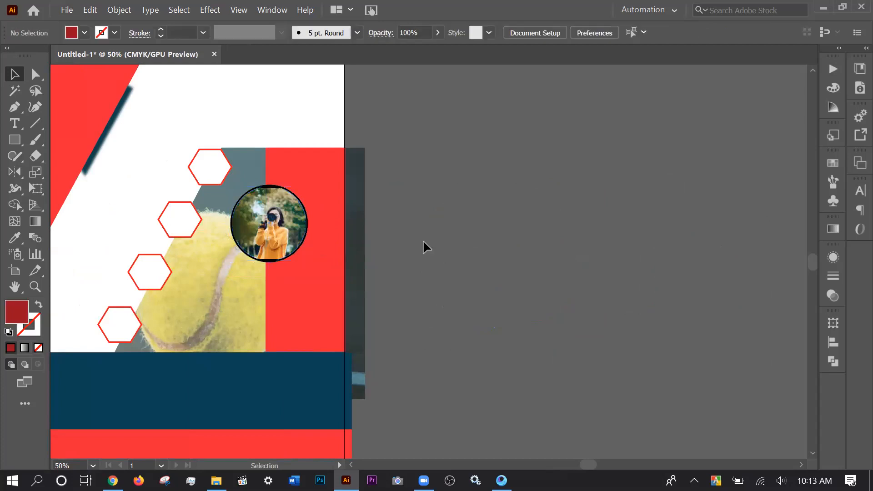
Delete the clipped photo from the flyer's circle.
{"action": "scroll", "coordinate": [302, 250], "scroll_direction": "up", "scroll_amount": 1}
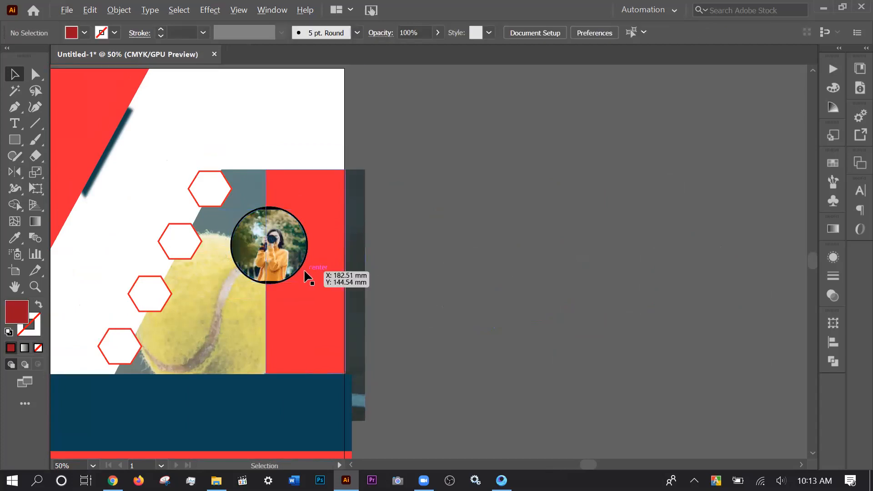
{"action": "scroll", "coordinate": [305, 272], "scroll_direction": "up", "scroll_amount": 2}
{"action": "key", "text": "space"}
{"action": "left_click_drag", "start_coordinate": [557, 266], "coordinate": [700, 267]}
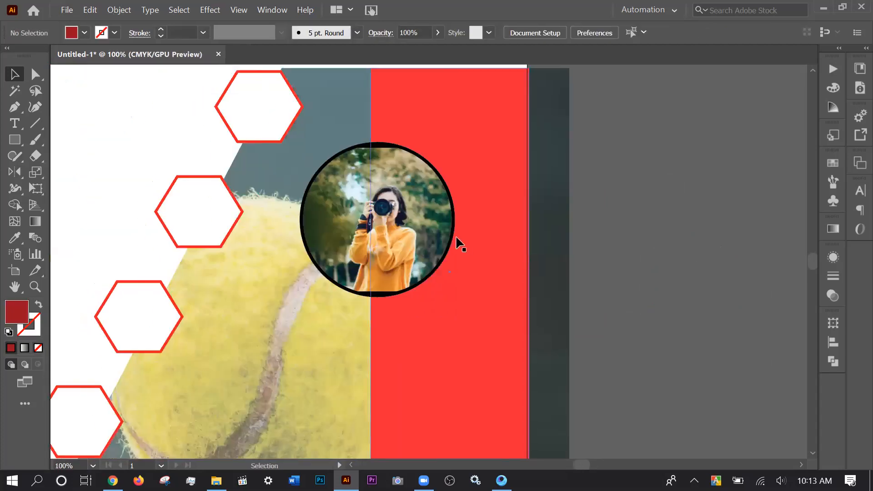
{"action": "scroll", "coordinate": [455, 244], "scroll_direction": "up", "scroll_amount": 1}
{"action": "left_click", "coordinate": [368, 208]}
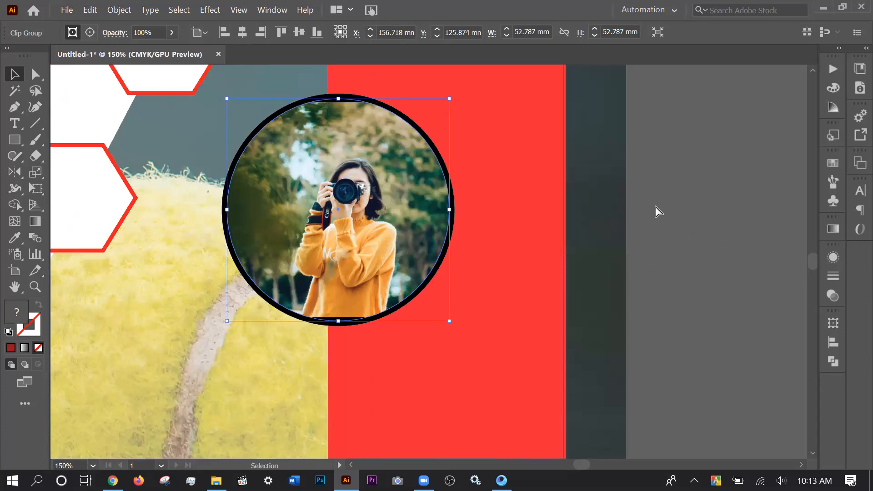
{"action": "key", "text": "Delete"}
{"action": "scroll", "coordinate": [665, 283], "scroll_direction": "down", "scroll_amount": 3}
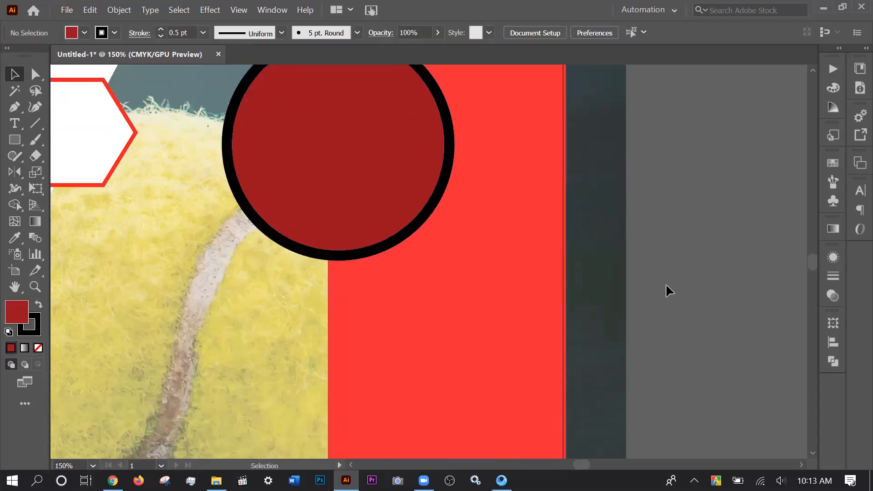
{"action": "scroll", "coordinate": [666, 282], "scroll_direction": "down", "scroll_amount": 8}
Undo the recent changes back to before the clipping mask, and deselect the separate red circle and camera photo.
{"action": "key", "text": "ctrl+z"}
{"action": "key", "text": "ctrl+z"}
{"action": "key", "text": "ctrl+z"}
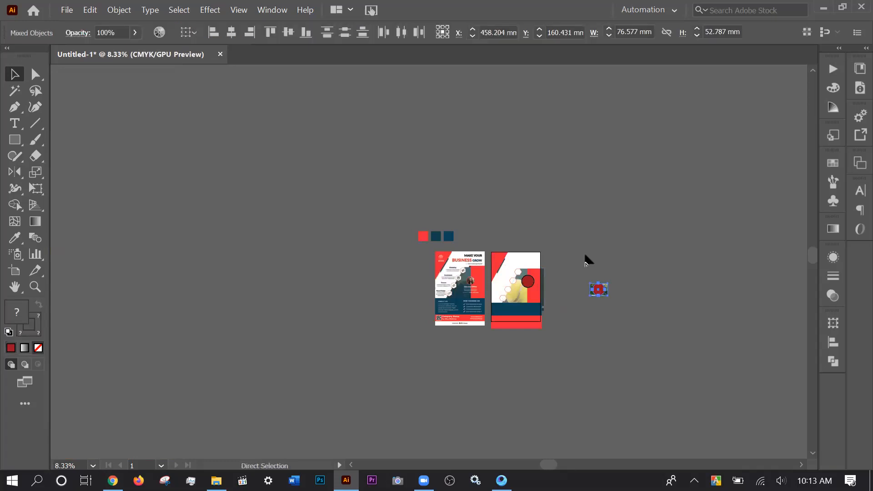
{"action": "left_click", "coordinate": [610, 318]}
{"action": "scroll", "coordinate": [611, 317], "scroll_direction": "up", "scroll_amount": 4}
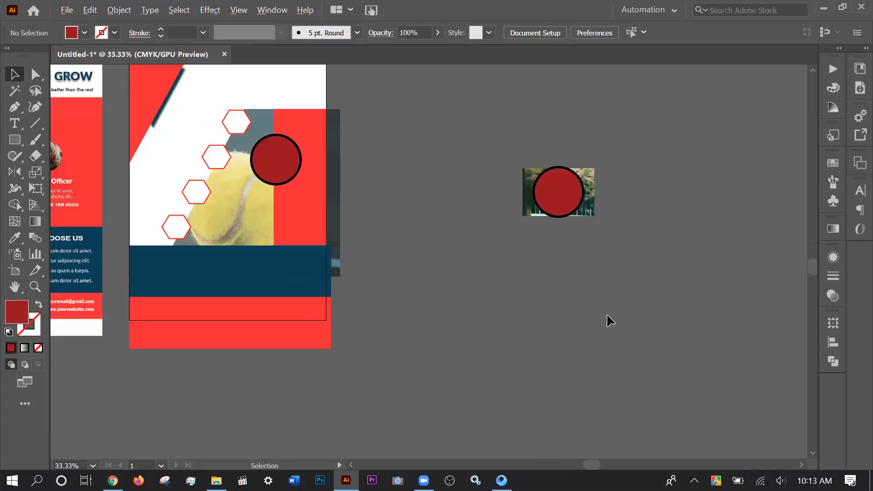
{"action": "scroll", "coordinate": [572, 213], "scroll_direction": "up", "scroll_amount": 2}
Set the stroke weight of the red circle over the camera photo to 0.25 pt and deselect it.
{"action": "left_click", "coordinate": [571, 200]}
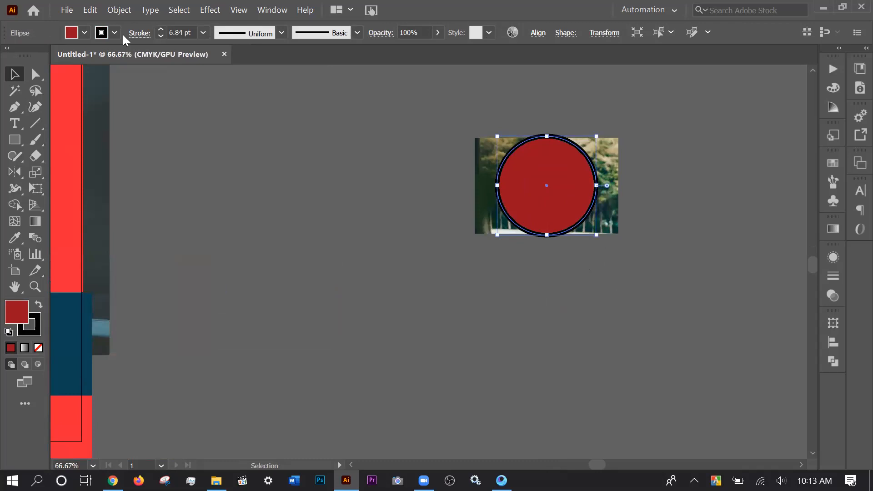
{"action": "left_click", "coordinate": [204, 32]}
{"action": "left_click", "coordinate": [214, 47]}
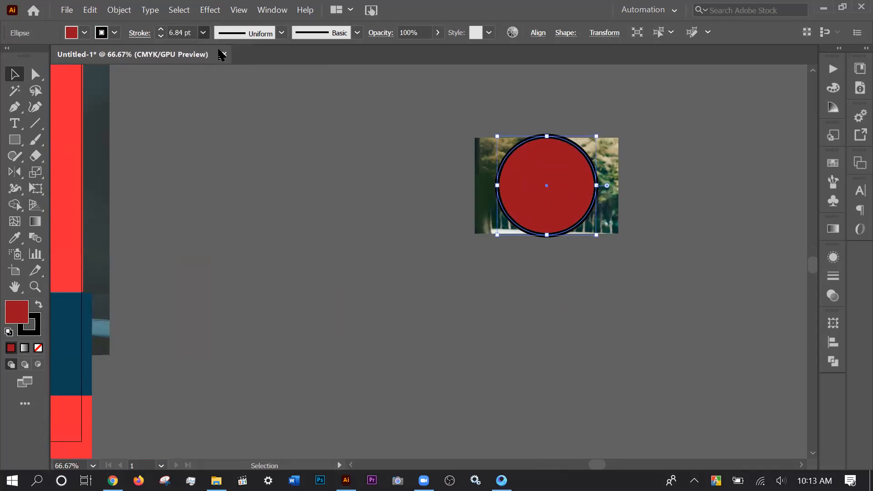
{"action": "left_click", "coordinate": [301, 168]}
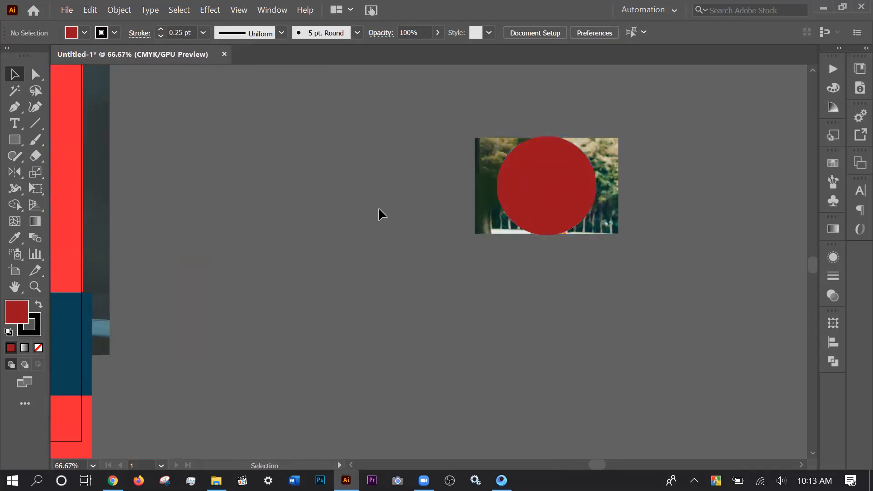
Enlarge the camera photo slightly from its centre so it extends past the whole red circle, and deselect it.
{"action": "left_click", "coordinate": [610, 222]}
{"action": "scroll", "coordinate": [610, 222], "scroll_direction": "up", "scroll_amount": 1}
{"action": "scroll", "coordinate": [613, 196], "scroll_direction": "up", "scroll_amount": 2}
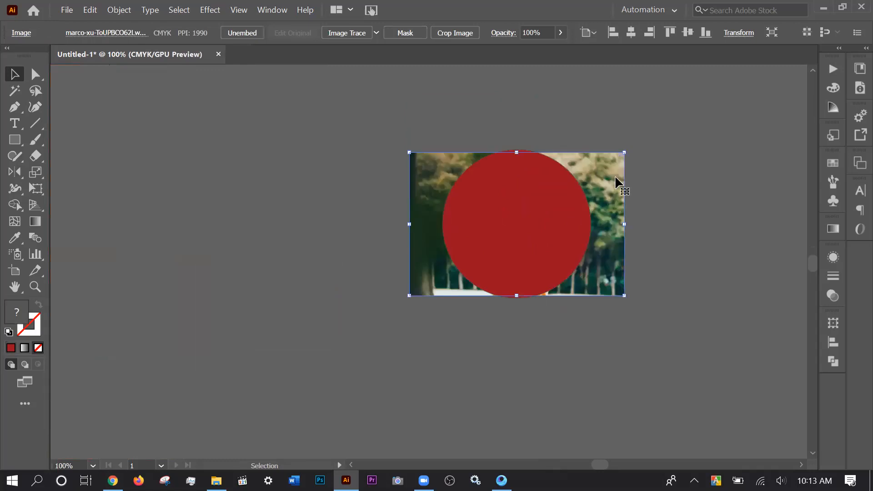
{"action": "left_click_drag", "start_coordinate": [625, 153], "coordinate": [633, 145]}
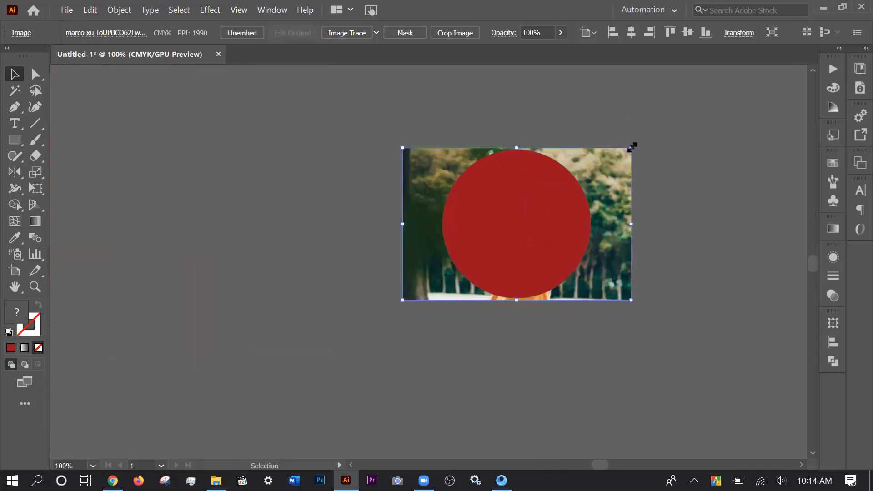
{"action": "left_click", "coordinate": [643, 203]}
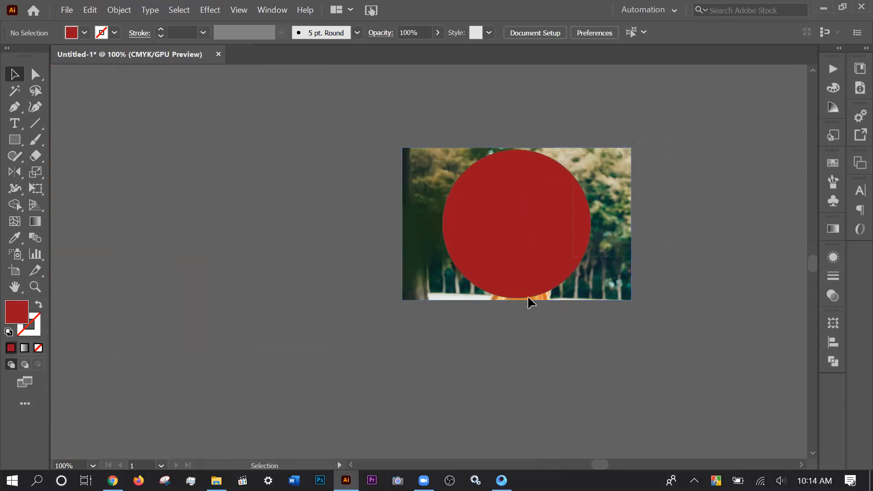
Make a clipping mask from the separate red circle and the enlarged camera photo, and deselect the result.
{"action": "key", "text": "ctrl+a"}
{"action": "key", "text": "ctrl+7"}
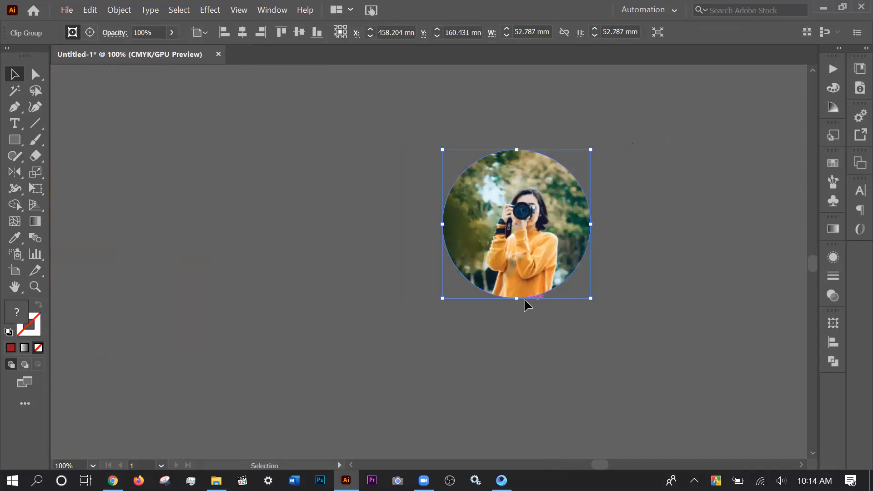
{"action": "left_click", "coordinate": [302, 322]}
Move the newly clipped circular photo over to the flyer and place it inside the black-outlined circle.
{"action": "scroll", "coordinate": [450, 321], "scroll_direction": "left", "scroll_amount": 5}
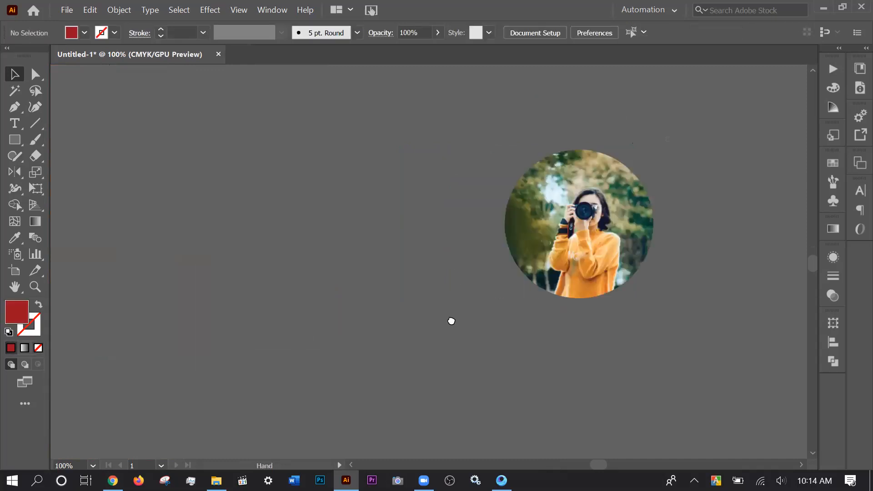
{"action": "left_click_drag", "start_coordinate": [646, 234], "coordinate": [291, 308]}
{"action": "scroll", "coordinate": [294, 351], "scroll_direction": "down", "scroll_amount": 1}
{"action": "scroll", "coordinate": [295, 349], "scroll_direction": "down", "scroll_amount": 3}
{"action": "key", "text": "ctrl+z"}
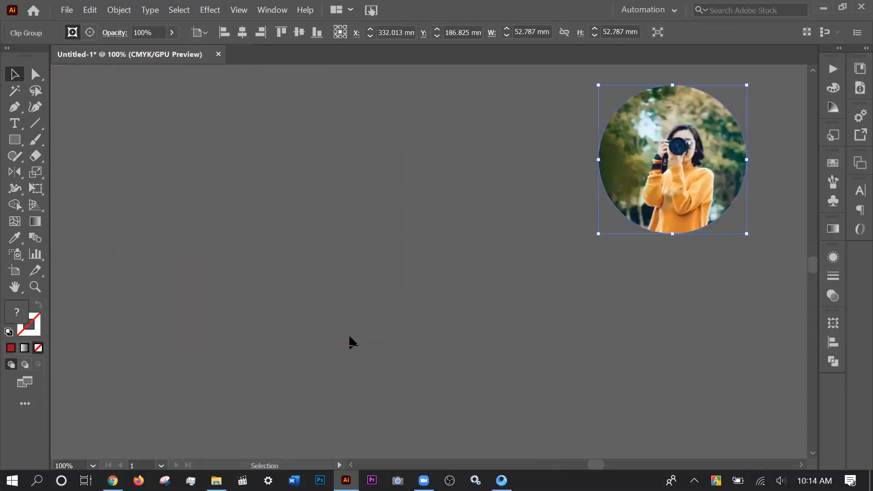
{"action": "scroll", "coordinate": [350, 339], "scroll_direction": "down", "scroll_amount": 3}
{"action": "left_click_drag", "start_coordinate": [458, 281], "coordinate": [172, 262]}
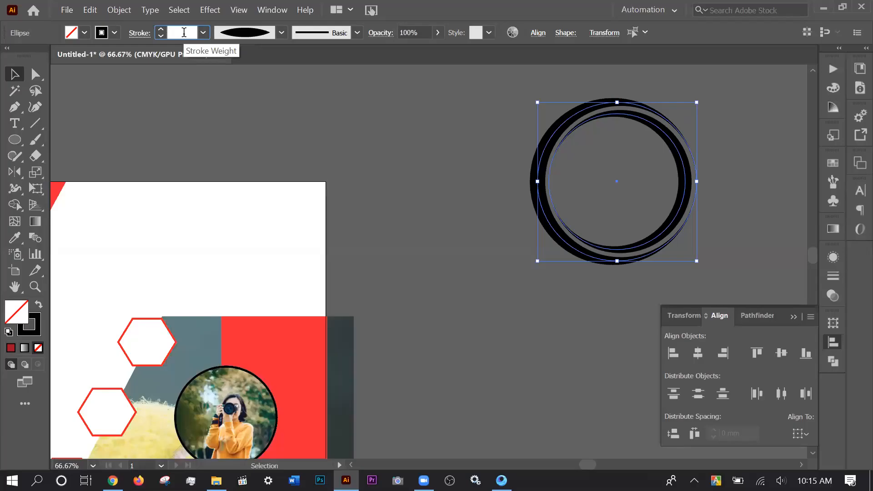
Set the stroke weight of the two tapered ring circles to 19 pt and deselect them.
{"action": "left_click", "coordinate": [203, 33]}
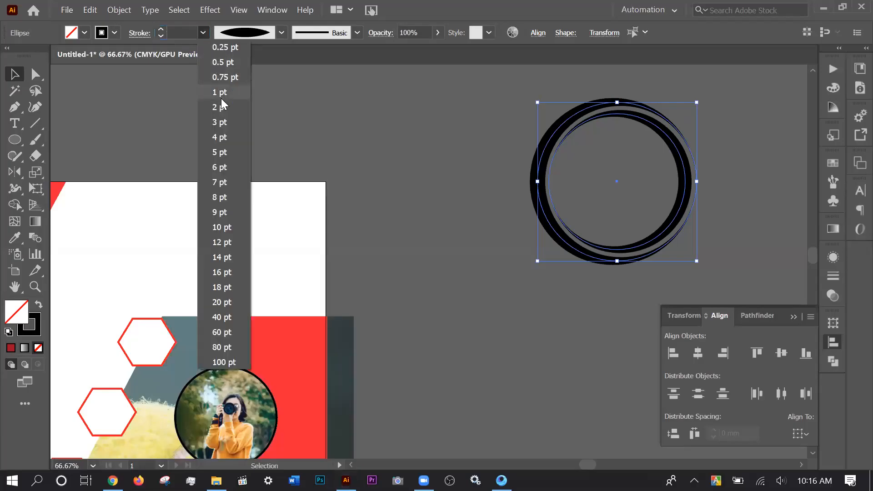
{"action": "left_click", "coordinate": [229, 137]}
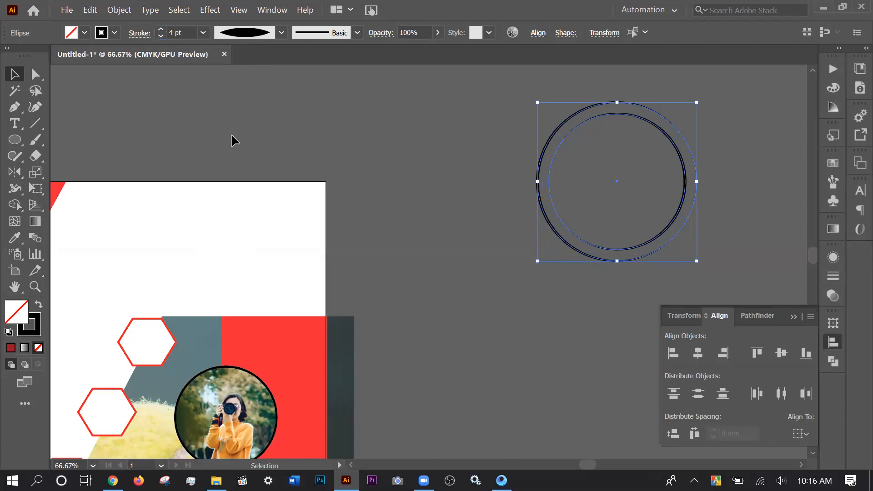
{"action": "left_click", "coordinate": [182, 32]}
{"action": "scroll", "coordinate": [189, 32], "scroll_direction": "up", "scroll_amount": 12}
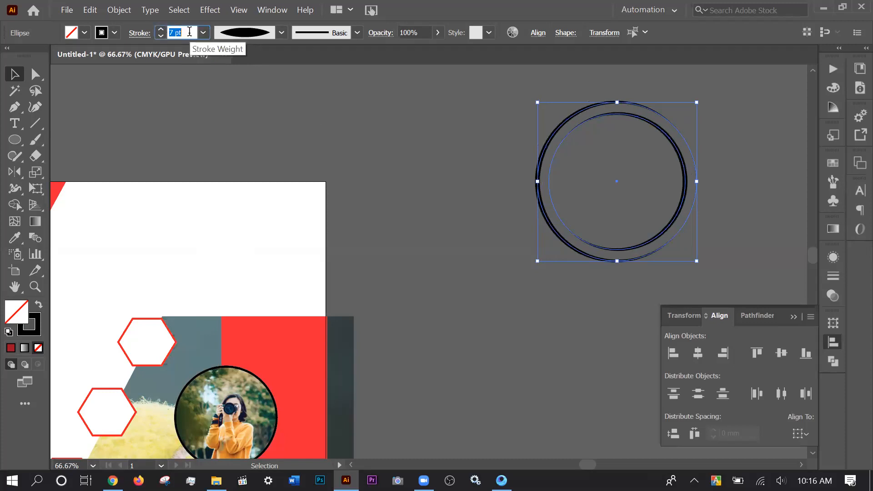
{"action": "scroll", "coordinate": [189, 32], "scroll_direction": "up", "scroll_amount": 4}
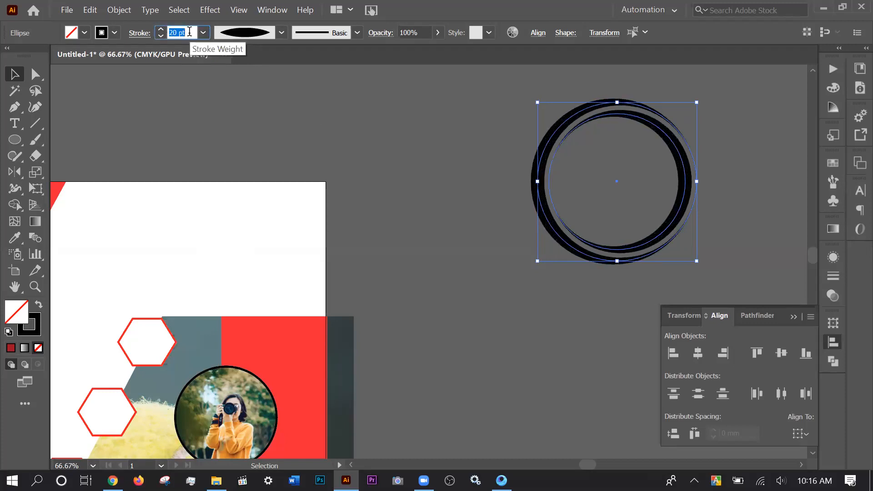
{"action": "left_click", "coordinate": [287, 110]}
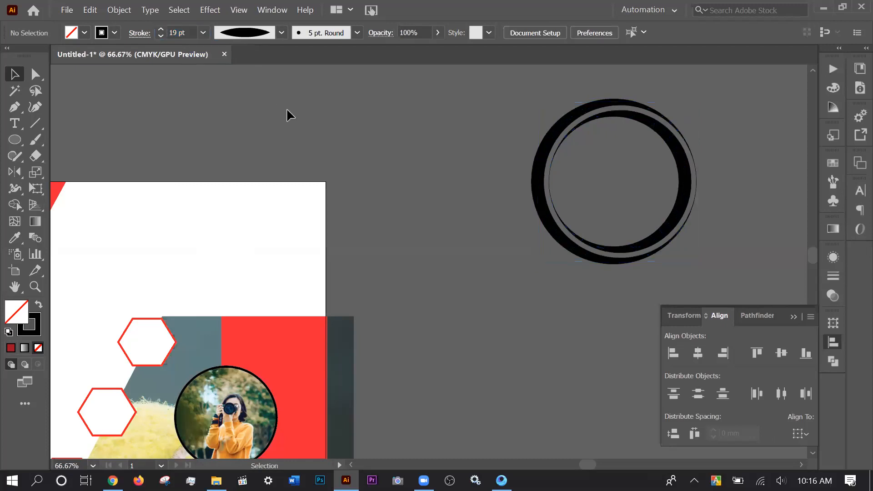
Select both tapered ring circles beside the flyer, group them, and deselect the group.
{"action": "scroll", "coordinate": [359, 119], "scroll_direction": "down", "scroll_amount": 1}
{"action": "scroll", "coordinate": [369, 154], "scroll_direction": "down", "scroll_amount": 3}
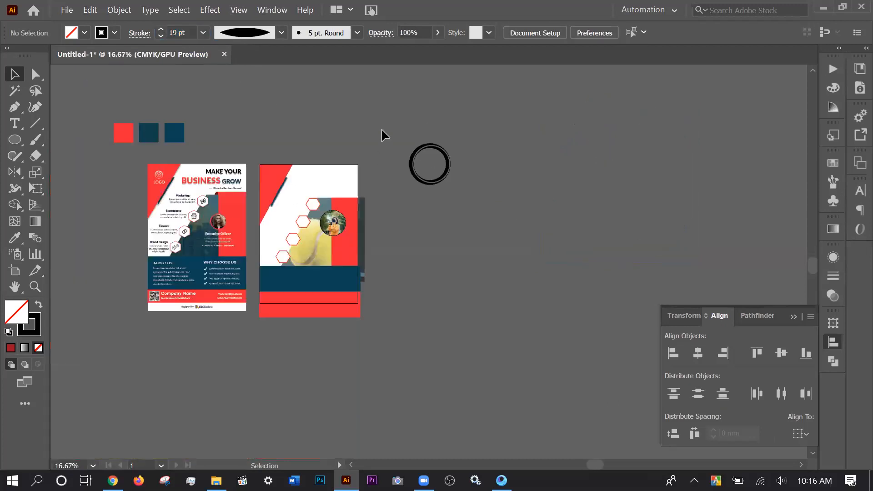
{"action": "left_click_drag", "start_coordinate": [383, 130], "coordinate": [458, 175]}
{"action": "key", "text": "a"}
{"action": "key", "text": "v"}
{"action": "left_click", "coordinate": [461, 228]}
Select the grouped double ring and scale it down proportionally to slightly over half its size.
{"action": "scroll", "coordinate": [427, 167], "scroll_direction": "up", "scroll_amount": 3}
{"action": "scroll", "coordinate": [427, 166], "scroll_direction": "up", "scroll_amount": 4}
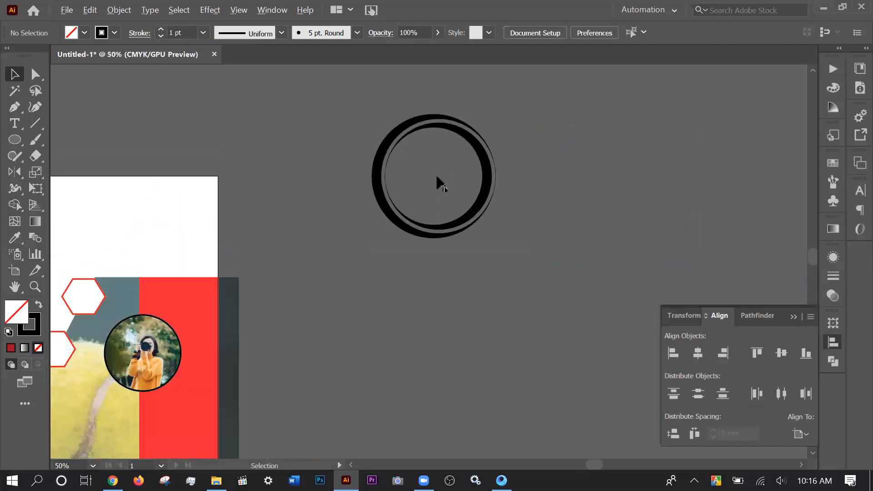
{"action": "scroll", "coordinate": [443, 213], "scroll_direction": "up", "scroll_amount": 2}
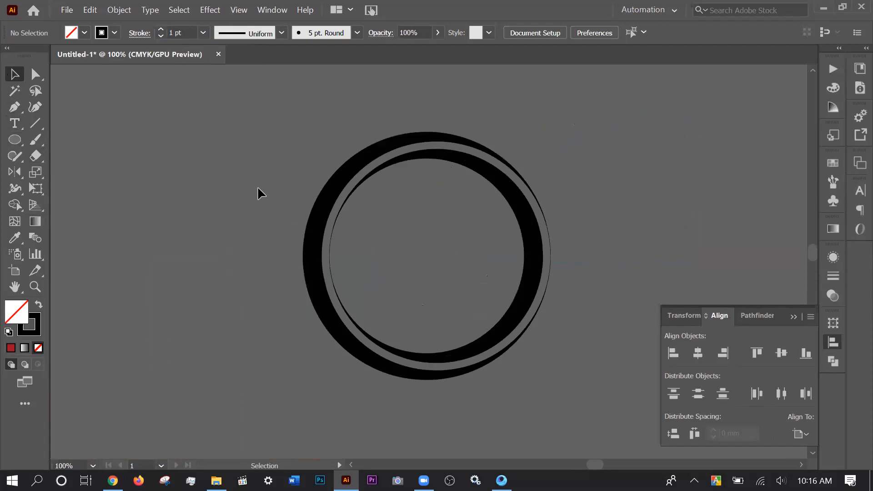
{"action": "scroll", "coordinate": [258, 168], "scroll_direction": "down", "scroll_amount": 4}
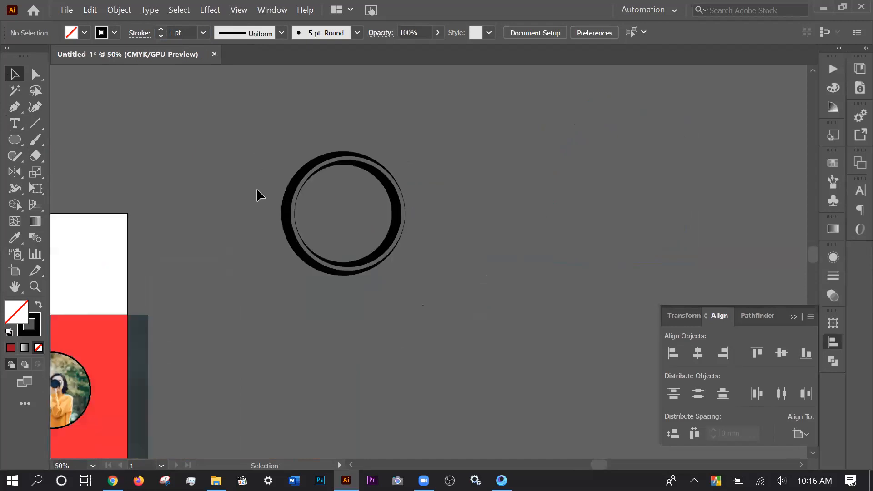
{"action": "left_click_drag", "start_coordinate": [275, 309], "coordinate": [459, 301]}
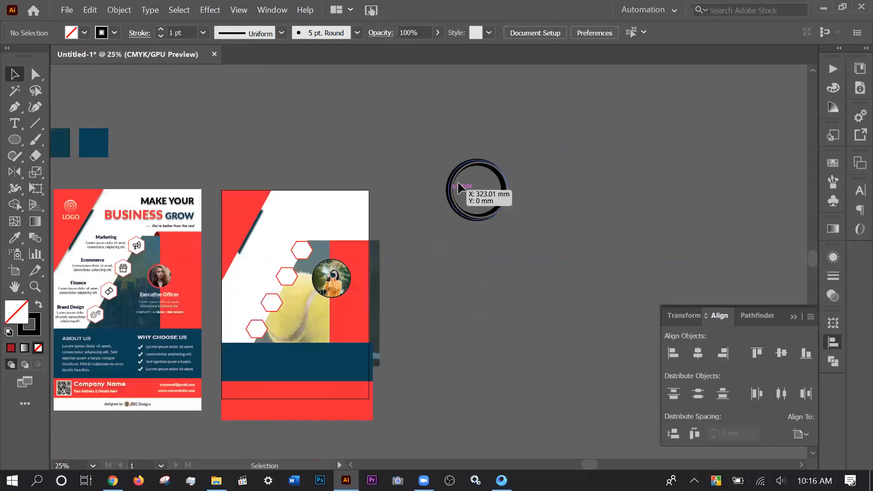
{"action": "left_click", "coordinate": [460, 171]}
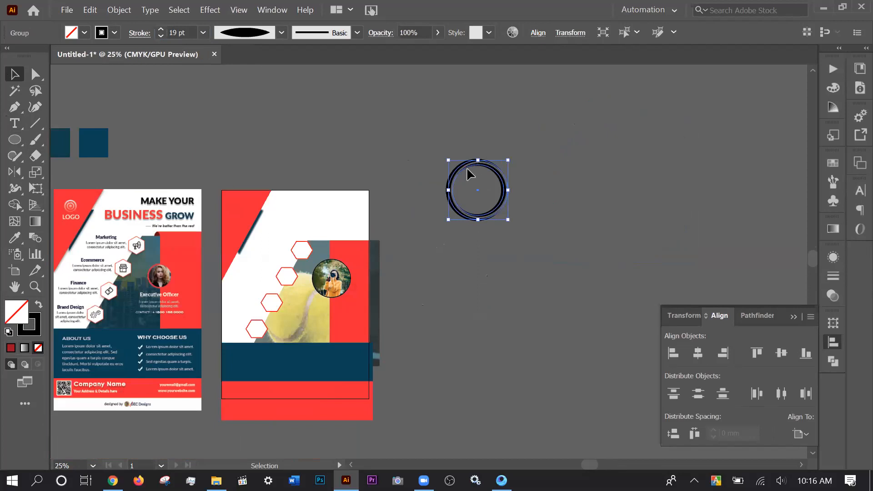
{"action": "left_click_drag", "start_coordinate": [507, 160], "coordinate": [491, 177]}
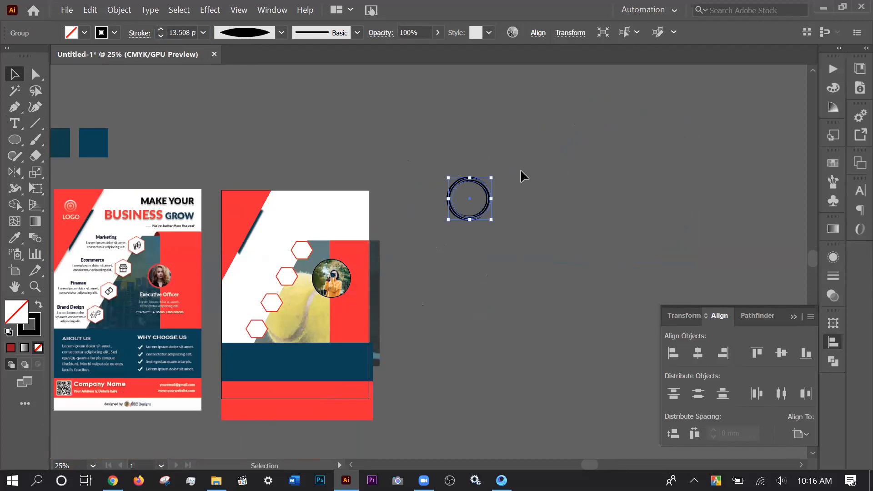
{"action": "left_click", "coordinate": [522, 175]}
{"action": "key", "text": "ctrl+z"}
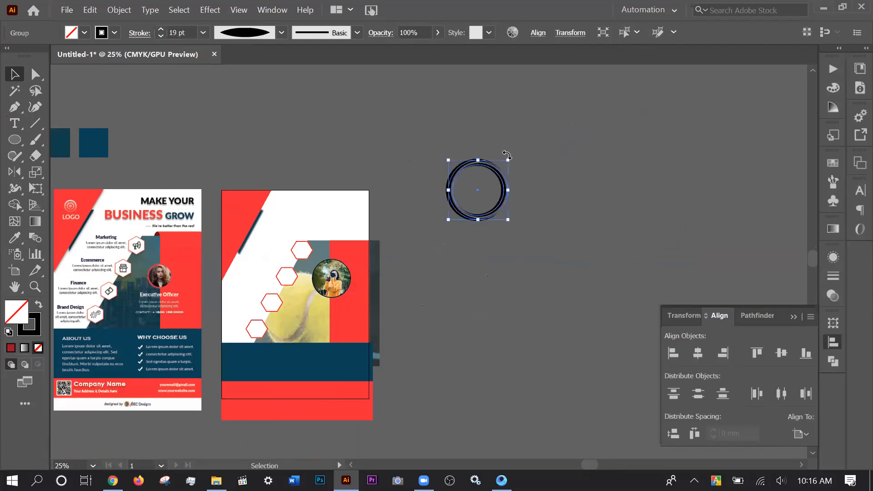
{"action": "left_click_drag", "start_coordinate": [506, 160], "coordinate": [479, 188]}
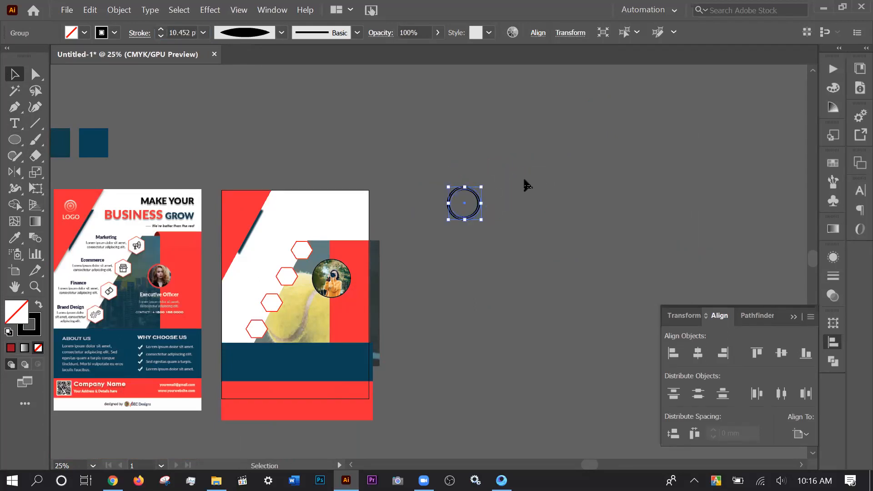
Move the black double-ring group onto the red corner shape at the upper part of the new flyer.
{"action": "left_click", "coordinate": [522, 184]}
{"action": "scroll", "coordinate": [514, 234], "scroll_direction": "up", "scroll_amount": 1}
{"action": "left_click_drag", "start_coordinate": [417, 296], "coordinate": [525, 300]}
{"action": "left_click", "coordinate": [537, 210]}
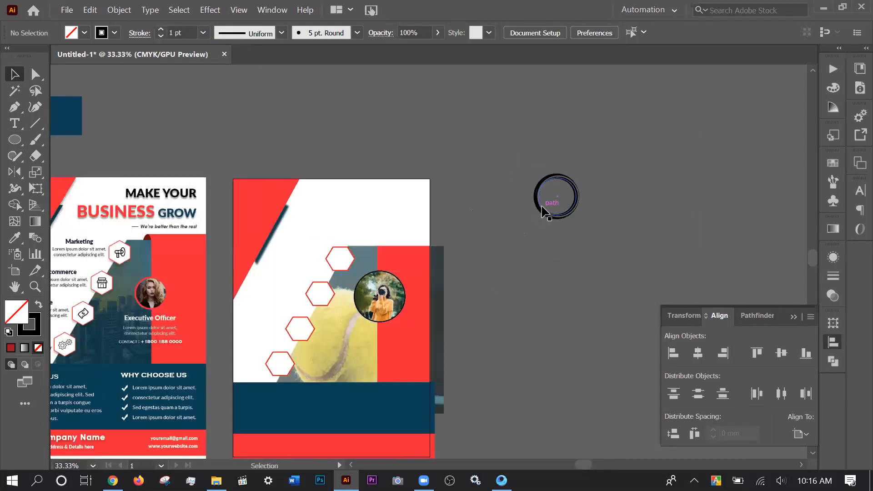
{"action": "left_click_drag", "start_coordinate": [538, 211], "coordinate": [475, 238]}
{"action": "left_click", "coordinate": [531, 162]}
{"action": "left_click", "coordinate": [503, 212]}
{"action": "left_click_drag", "start_coordinate": [503, 212], "coordinate": [269, 199]}
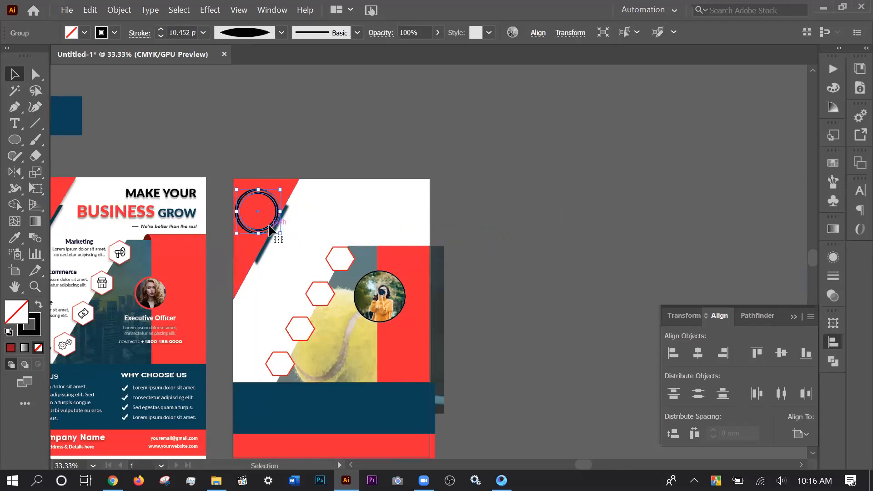
Resize the double-ring group so it fits inside the red corner shape as the logo emblem.
{"action": "scroll", "coordinate": [269, 196], "scroll_direction": "up", "scroll_amount": 3, "text": "alt"}
{"action": "mouse_move", "coordinate": [302, 169]}
{"action": "left_mouse_down"}
{"action": "mouse_move", "coordinate": [253, 217]}
{"action": "mouse_move", "coordinate": [265, 193]}
{"action": "left_mouse_up"}
{"action": "left_click", "coordinate": [311, 98]}
{"action": "scroll", "coordinate": [318, 113], "scroll_direction": "down", "scroll_amount": 1, "text": "alt"}
{"action": "scroll", "coordinate": [318, 115], "scroll_direction": "down", "scroll_amount": 1, "text": "alt"}
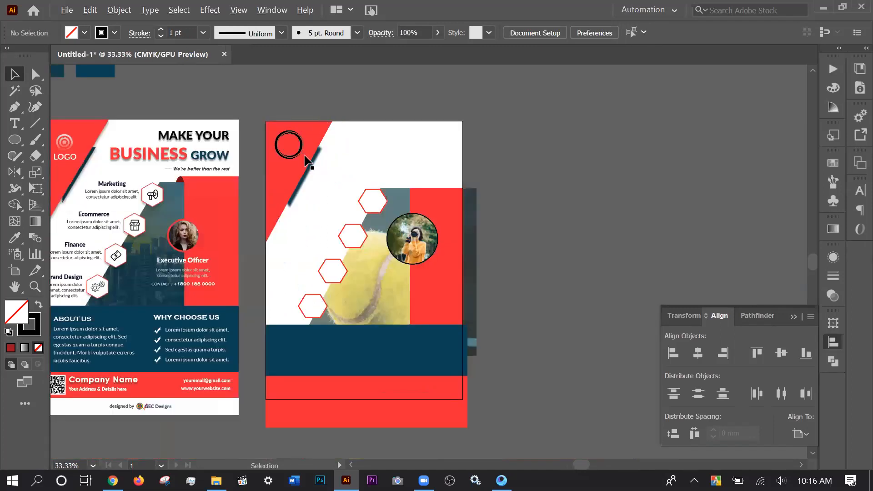
{"action": "left_click", "coordinate": [295, 159]}
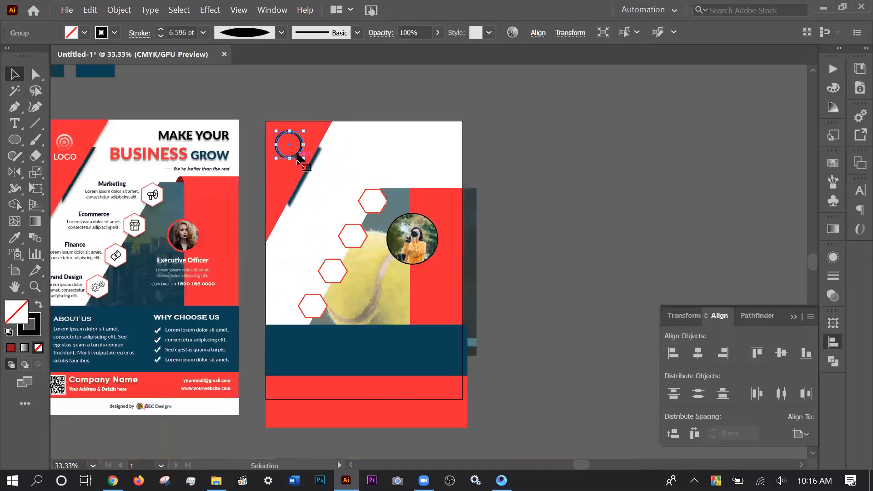
{"action": "left_click_drag", "start_coordinate": [303, 131], "coordinate": [310, 127]}
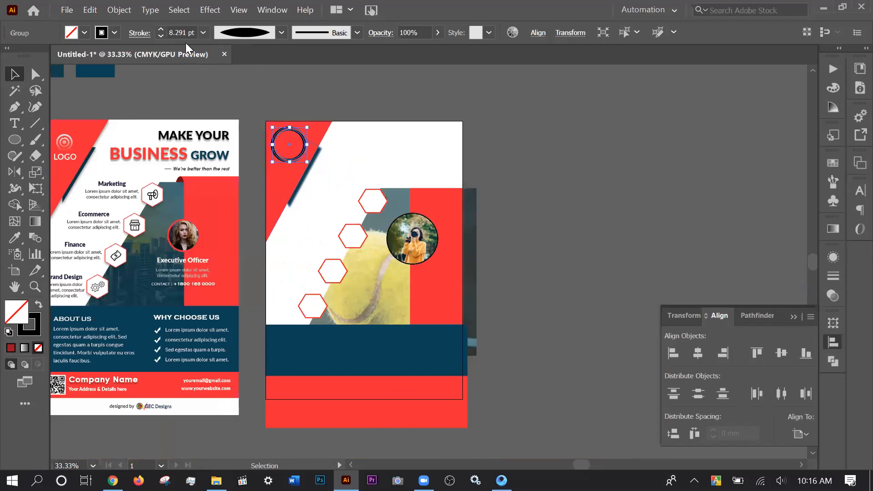
Change the double-ring logo's stroke color to white and deselect it.
{"action": "left_click", "coordinate": [97, 33]}
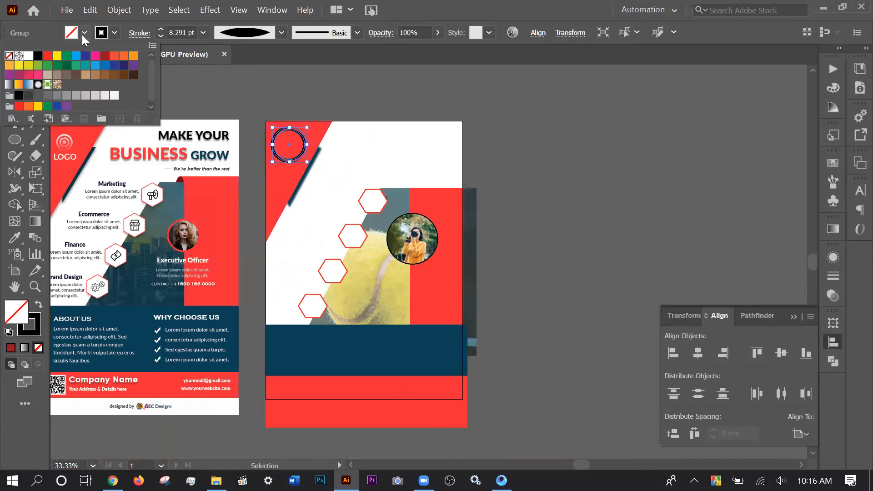
{"action": "left_click", "coordinate": [114, 32]}
{"action": "left_click", "coordinate": [114, 33]}
{"action": "left_click", "coordinate": [28, 55]}
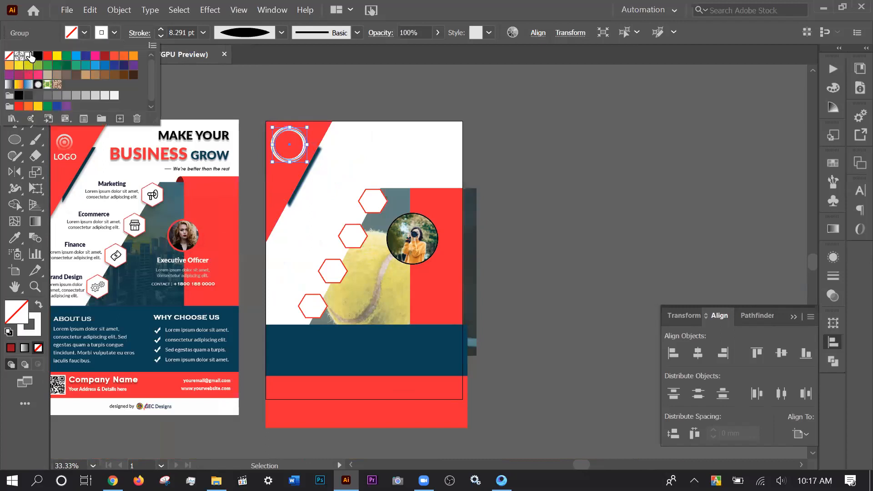
{"action": "left_click", "coordinate": [577, 202]}
{"action": "left_click", "coordinate": [577, 202]}
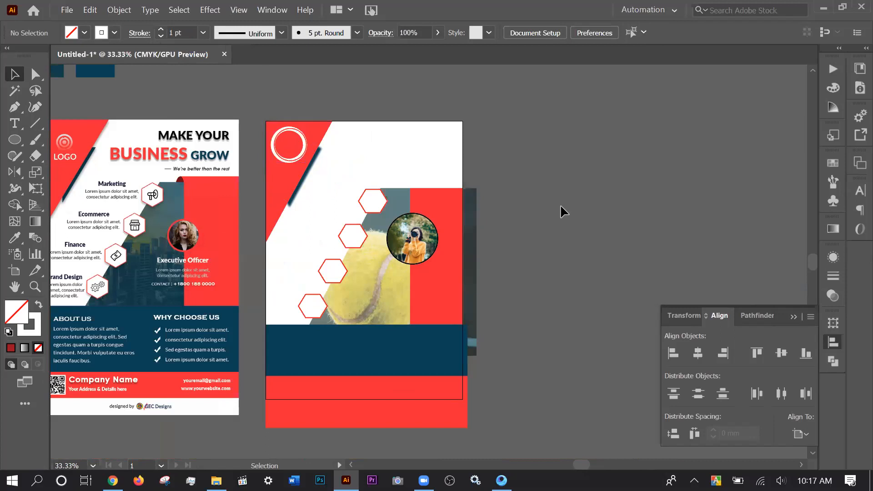
Add the text "MAKE YOUR" on the empty canvas beside the new flyer.
{"action": "scroll", "coordinate": [542, 206], "scroll_direction": "up", "scroll_amount": 1}
{"action": "key", "text": "space"}
{"action": "left_click_drag", "start_coordinate": [633, 175], "coordinate": [656, 166]}
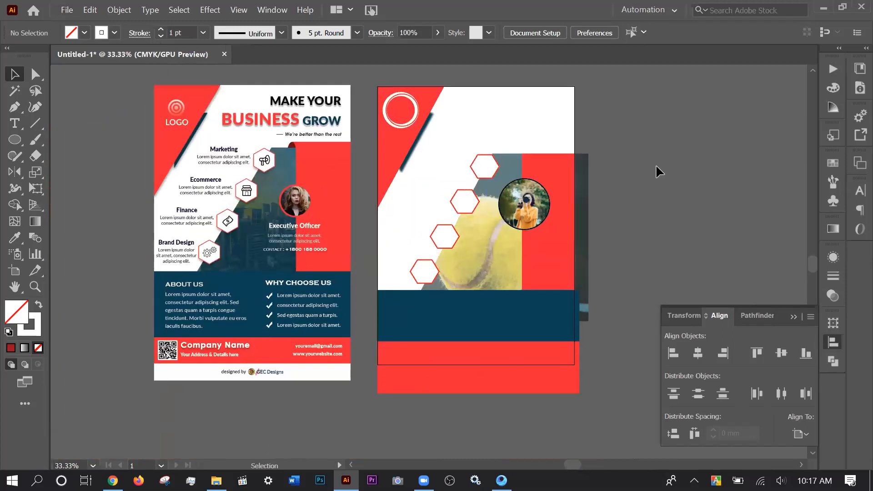
{"action": "scroll", "coordinate": [656, 165], "scroll_direction": "up", "scroll_amount": 1}
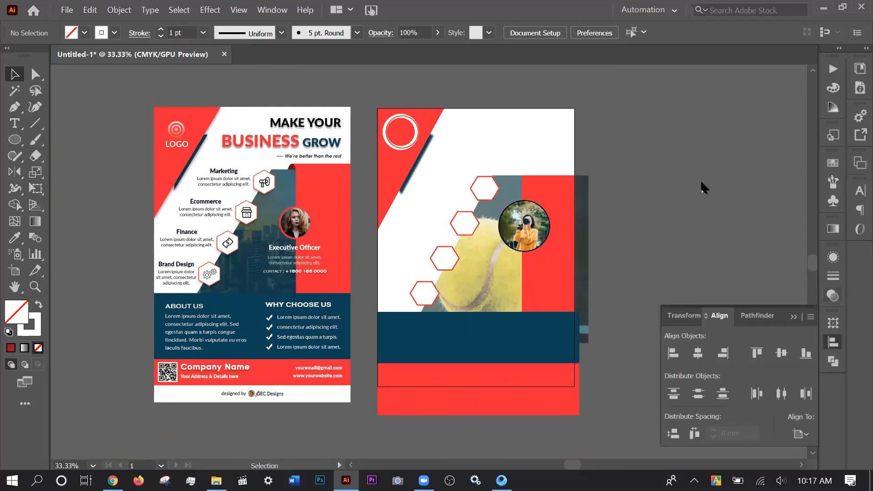
{"action": "key", "text": "t"}
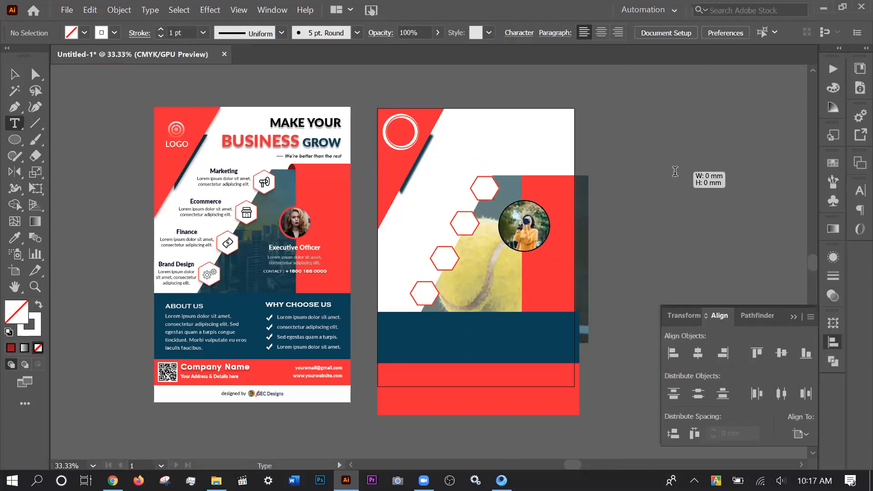
{"action": "left_click", "coordinate": [677, 172]}
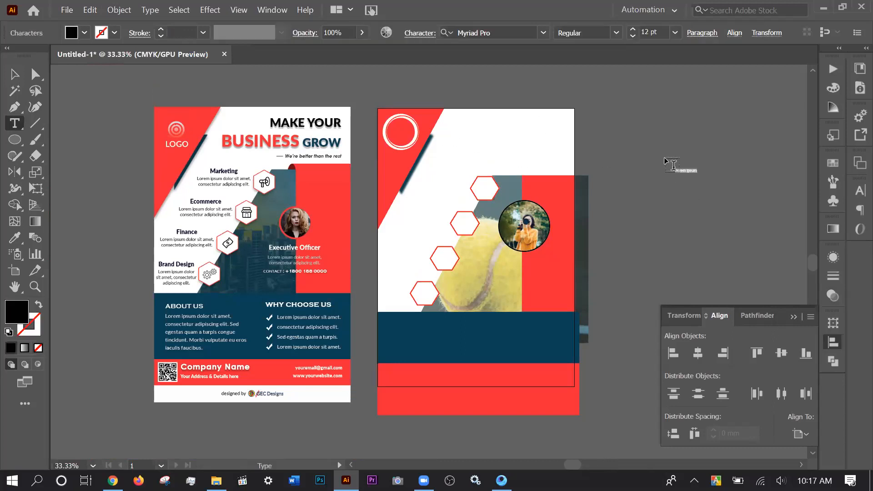
{"action": "key", "text": "BackSpace"}
{"action": "left_click", "coordinate": [13, 74]}
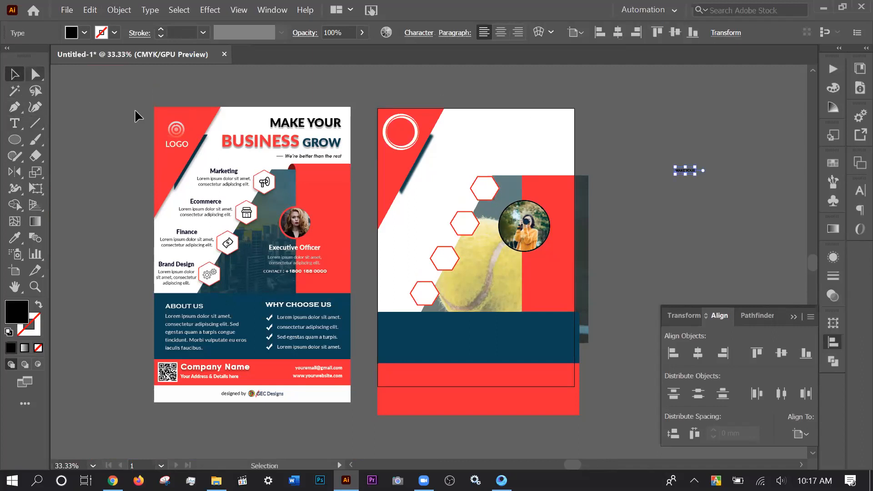
Scale the "MAKE YOUR" text up to about 51.9 pt and collapse the Align settings.
{"action": "left_click_drag", "start_coordinate": [700, 175], "coordinate": [677, 167]}
{"action": "left_click", "coordinate": [745, 221]}
{"action": "scroll", "coordinate": [744, 219], "scroll_direction": "up", "scroll_amount": 2}
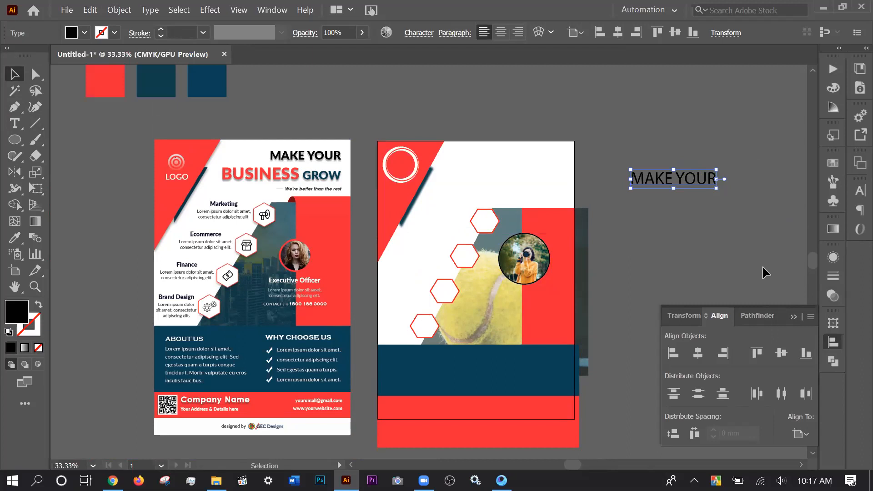
{"action": "left_click", "coordinate": [796, 318]}
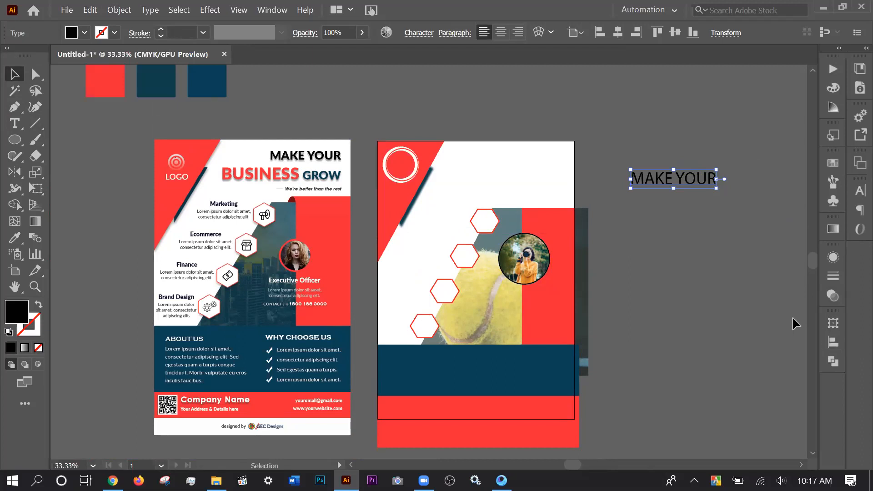
{"action": "key", "text": "ctrl+t"}
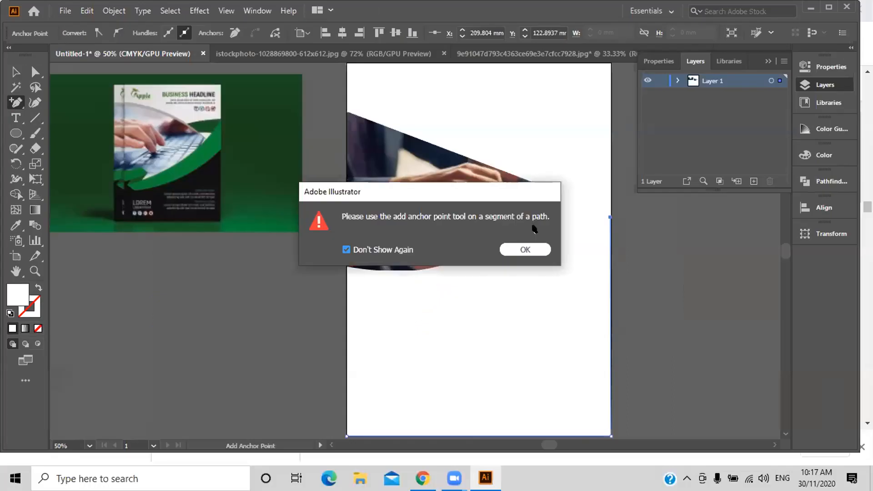
Dismiss the anchor point warning and draw a Pen path with a slanted top edge below the laptop photo, reaching both bottom page corners.
{"action": "left_click", "coordinate": [523, 249]}
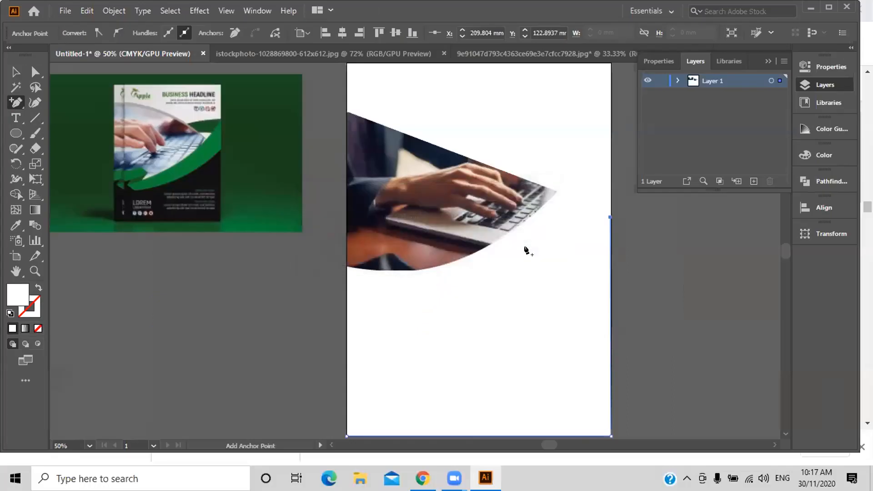
{"action": "left_click", "coordinate": [344, 305]}
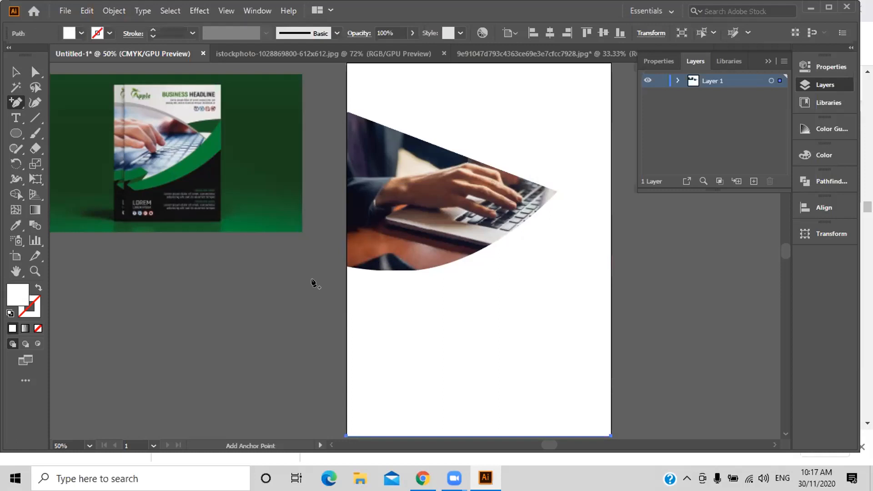
{"action": "left_click_drag", "start_coordinate": [15, 106], "coordinate": [37, 98]}
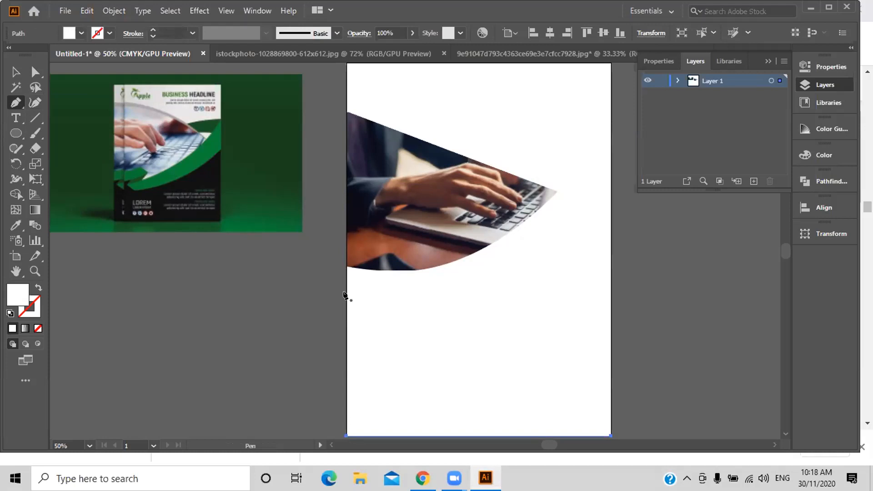
{"action": "left_click", "coordinate": [347, 293]}
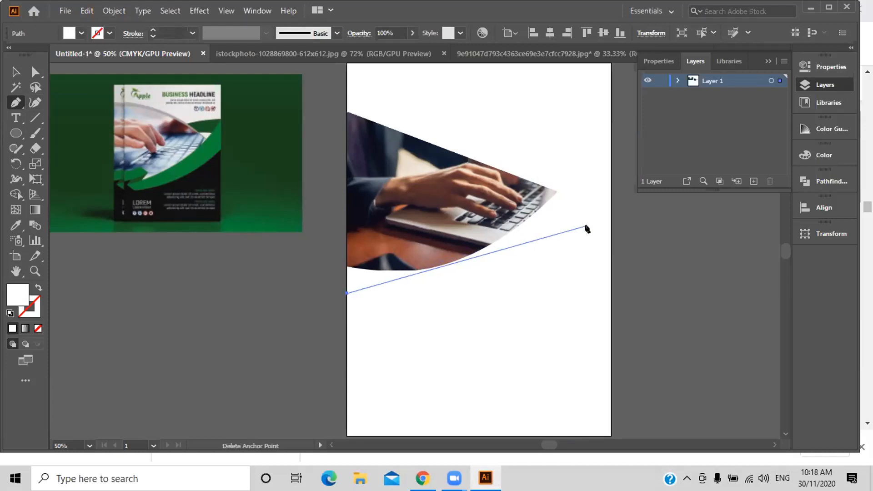
{"action": "left_click", "coordinate": [610, 224]}
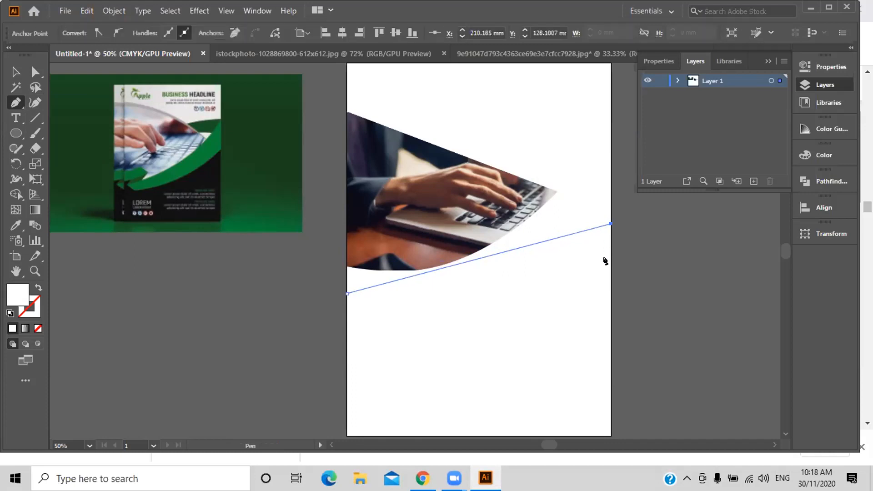
{"action": "left_click", "coordinate": [610, 435]}
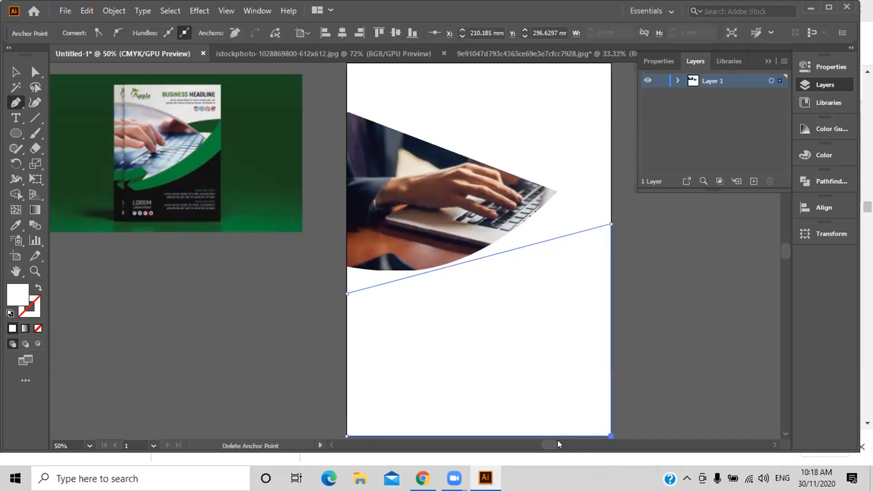
{"action": "left_click", "coordinate": [347, 435]}
{"action": "key", "text": "space"}
{"action": "left_click_drag", "start_coordinate": [439, 313], "coordinate": [440, 290]}
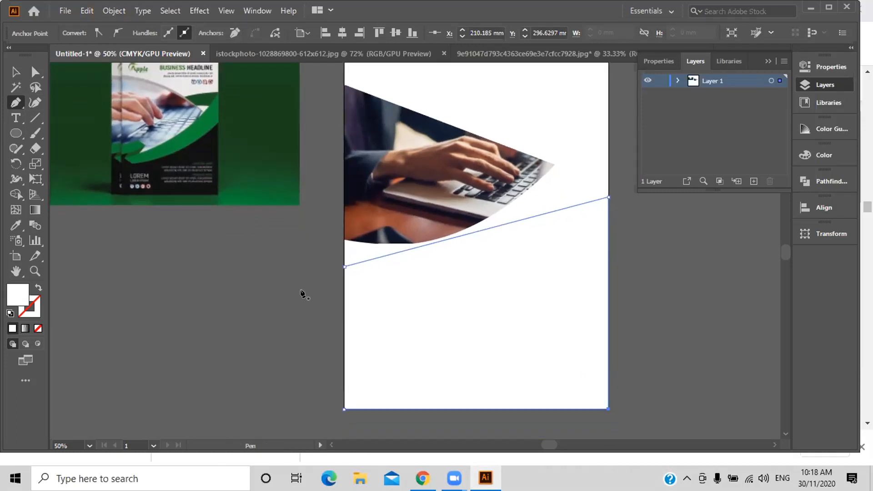
{"action": "left_click_drag", "start_coordinate": [15, 101], "coordinate": [41, 117]}
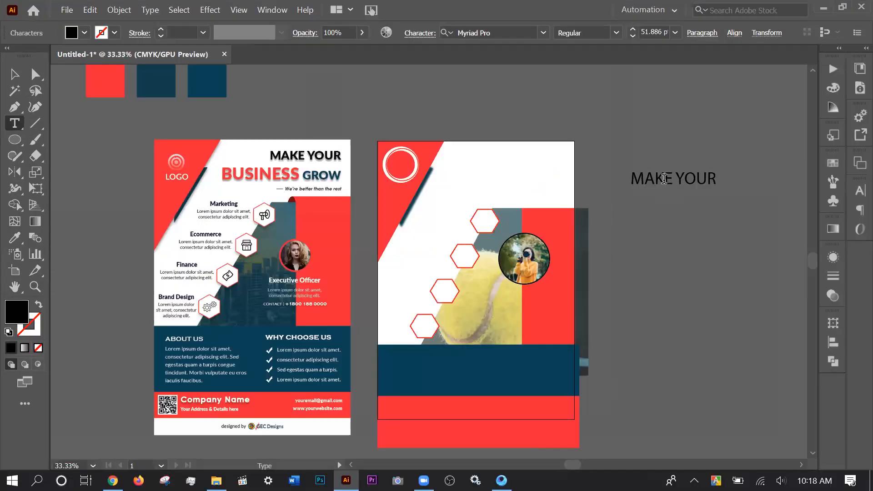
Browse the font families for the "MAKE YOUR" text, including the Arial styles, and close the list without choosing one.
{"action": "left_click", "coordinate": [664, 178]}
{"action": "key", "text": "ctrl+a"}
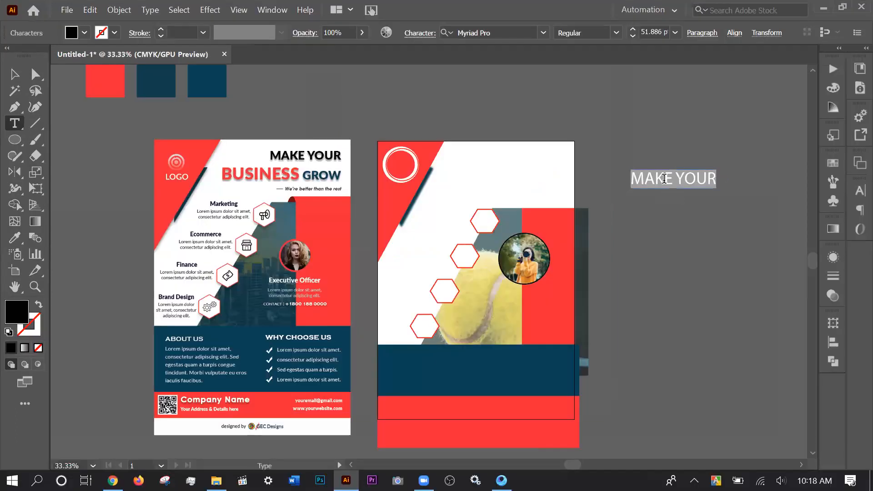
{"action": "left_click", "coordinate": [851, 192]}
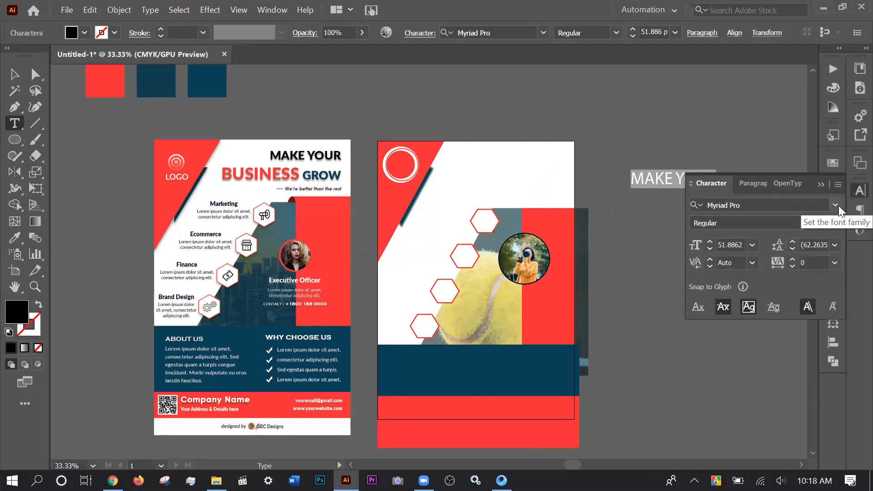
{"action": "left_click", "coordinate": [836, 205]}
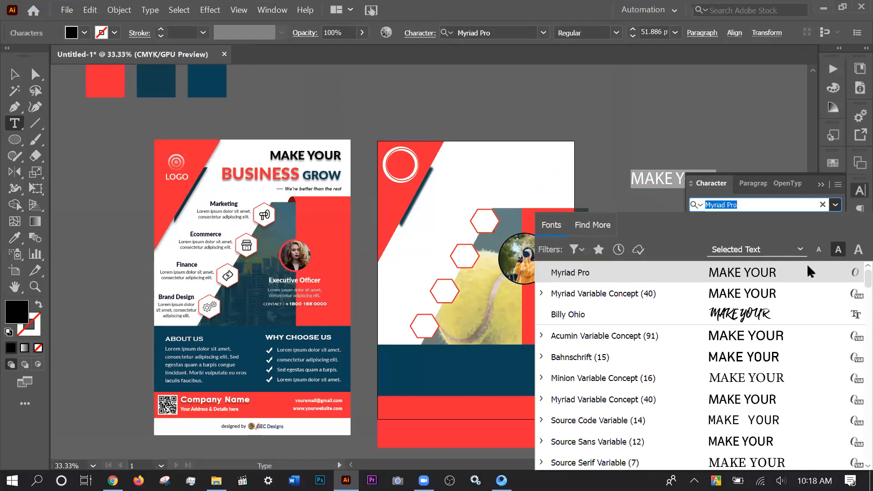
{"action": "scroll", "coordinate": [751, 322], "scroll_direction": "down", "scroll_amount": 3}
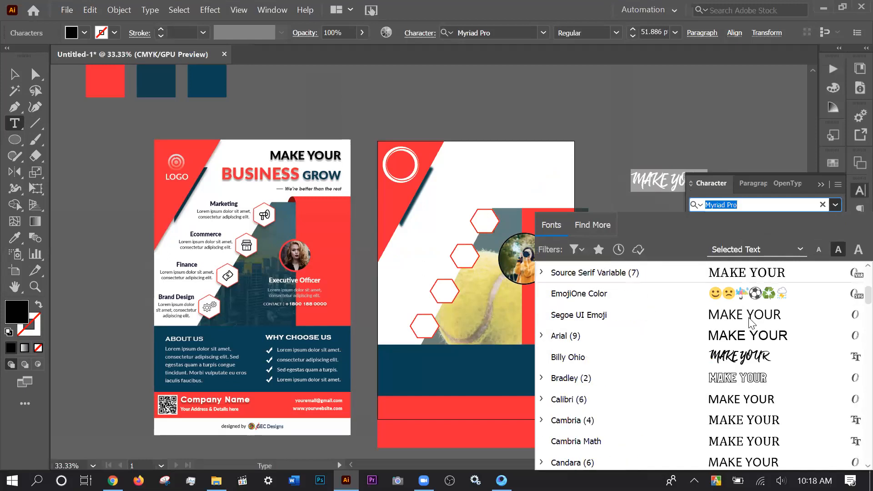
{"action": "scroll", "coordinate": [751, 322], "scroll_direction": "down", "scroll_amount": 1}
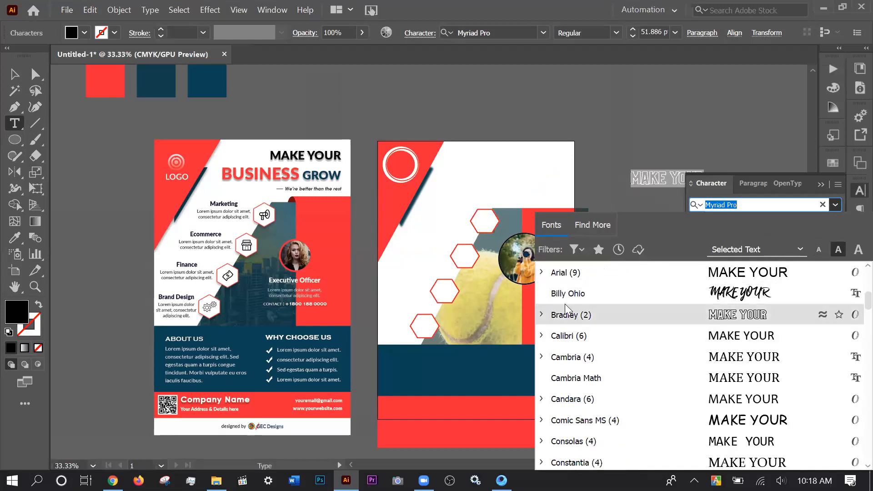
{"action": "left_click", "coordinate": [542, 273]}
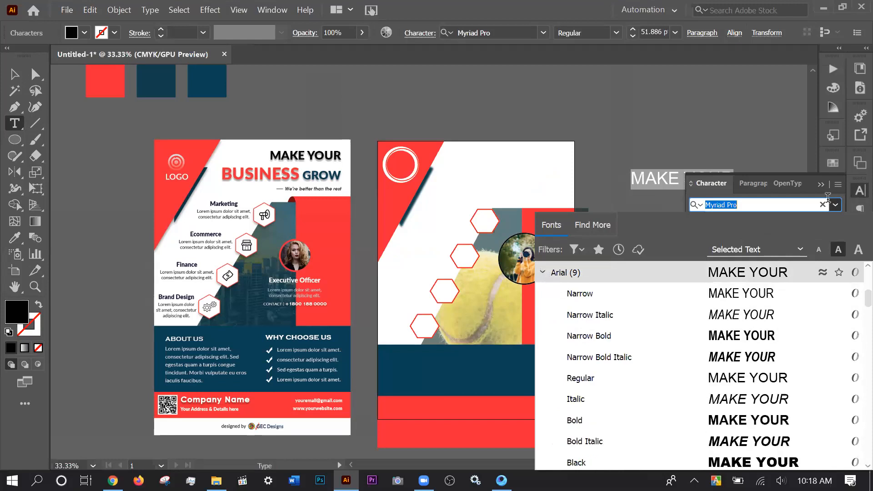
{"action": "left_click", "coordinate": [699, 138]}
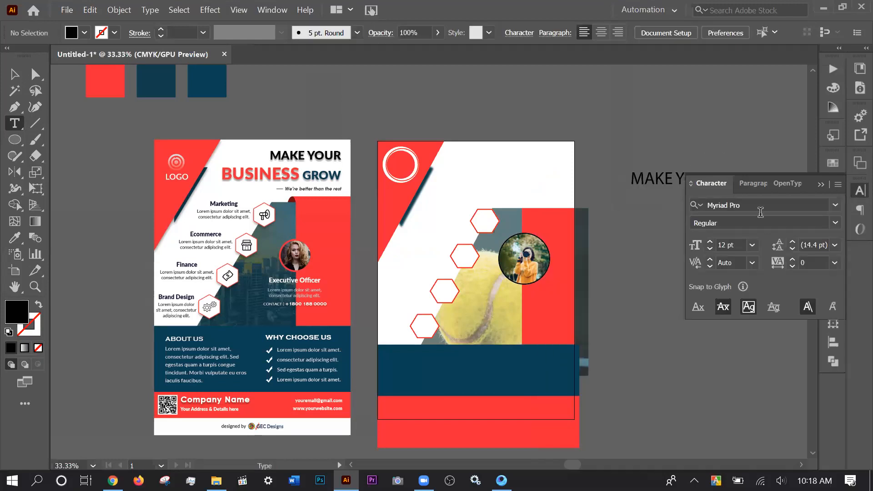
Select the "MAKE YOUR" text, check its Myriad Pro font styles and expand the Character settings to show all options.
{"action": "triple_click", "coordinate": [671, 178]}
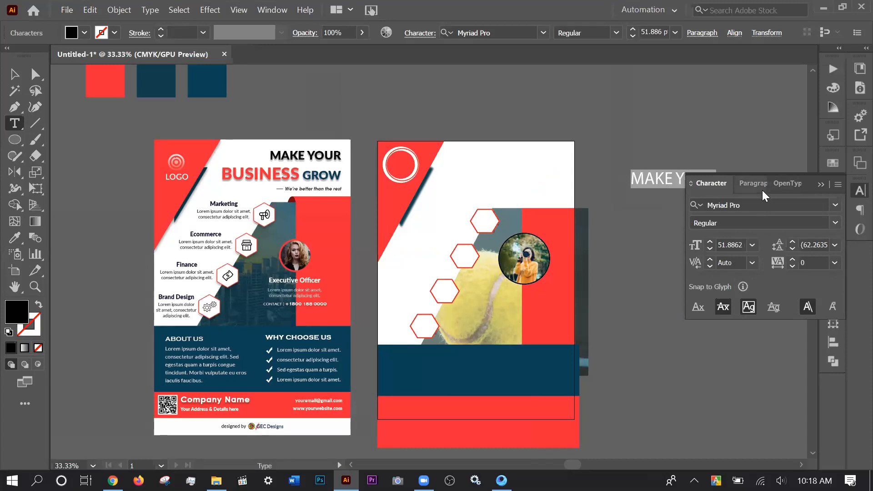
{"action": "left_click", "coordinate": [836, 224]}
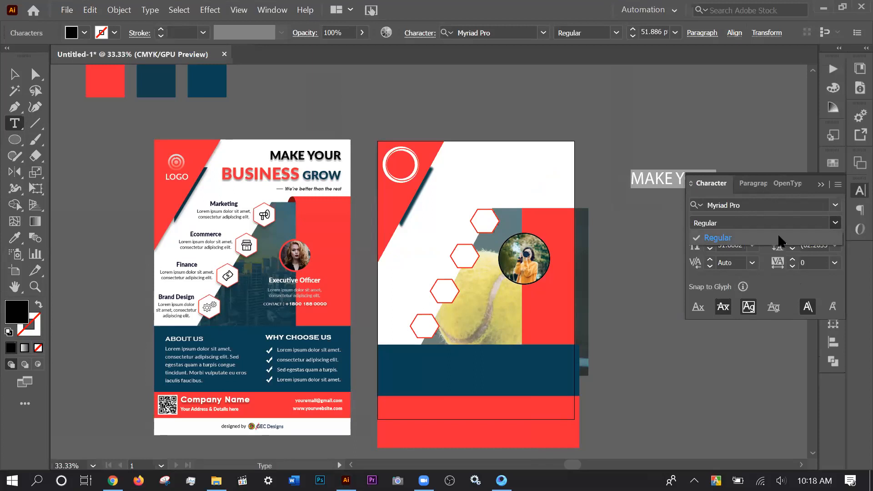
{"action": "left_click", "coordinate": [705, 309]}
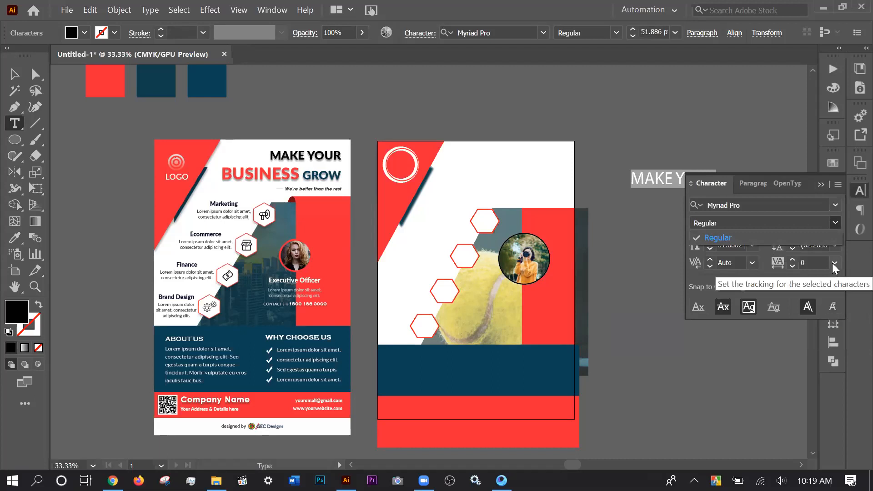
{"action": "left_click", "coordinate": [838, 185]}
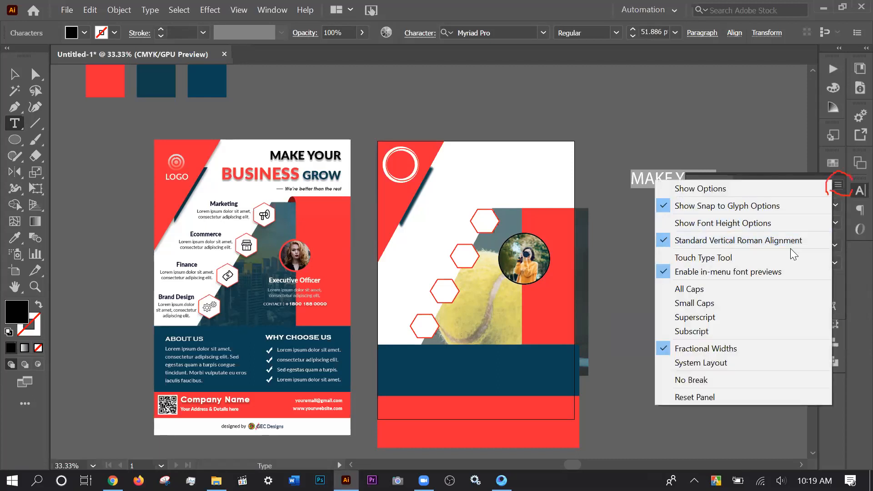
{"action": "left_click", "coordinate": [709, 188]}
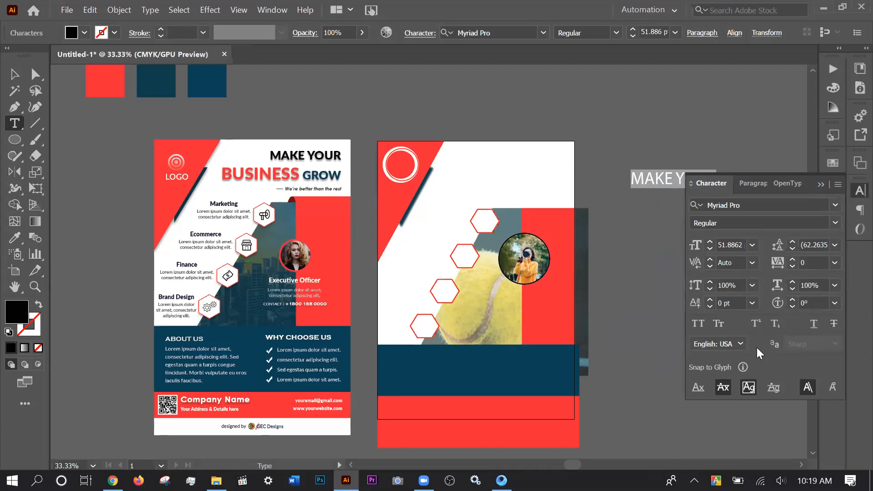
{"action": "left_click", "coordinate": [697, 324]}
{"action": "left_click", "coordinate": [696, 324]}
{"action": "left_click", "coordinate": [817, 326]}
{"action": "left_click", "coordinate": [817, 326]}
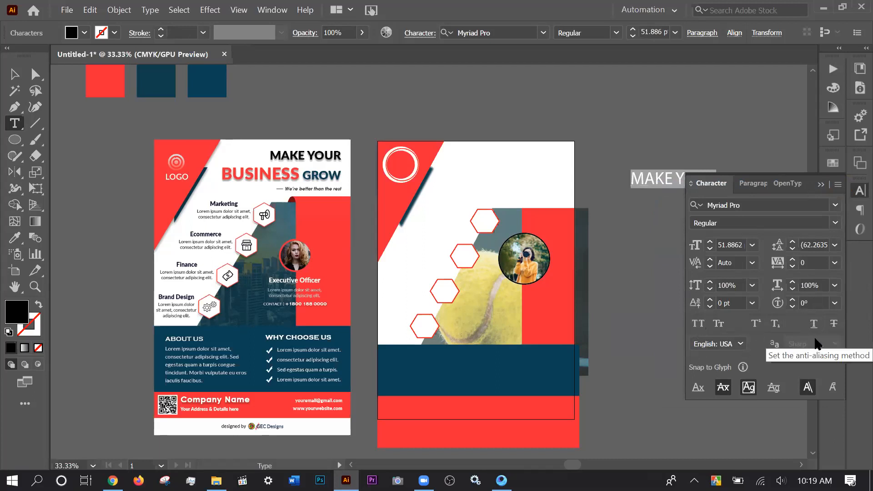
{"action": "left_click", "coordinate": [740, 343]}
{"action": "left_click", "coordinate": [738, 347]}
{"action": "scroll", "coordinate": [740, 346], "scroll_direction": "up", "scroll_amount": 1}
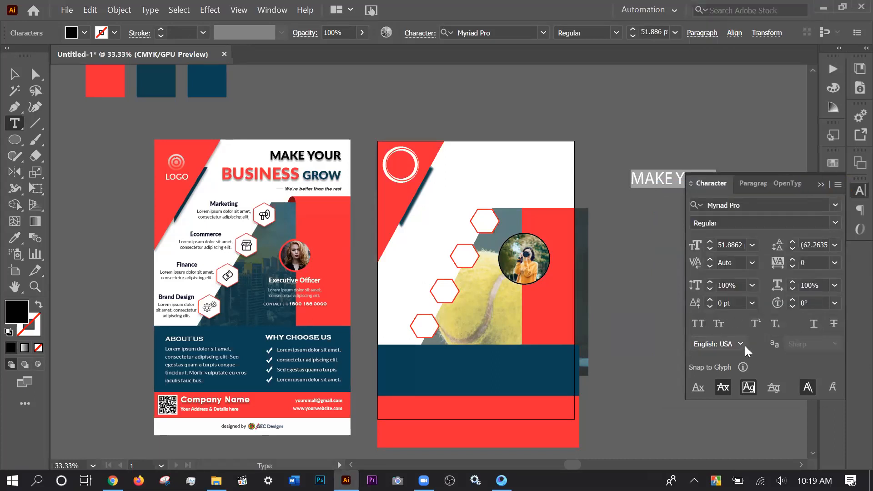
Set the "MAKE YOUR" text to Arial Narrow Bold and collapse the Character settings.
{"action": "left_click", "coordinate": [835, 205]}
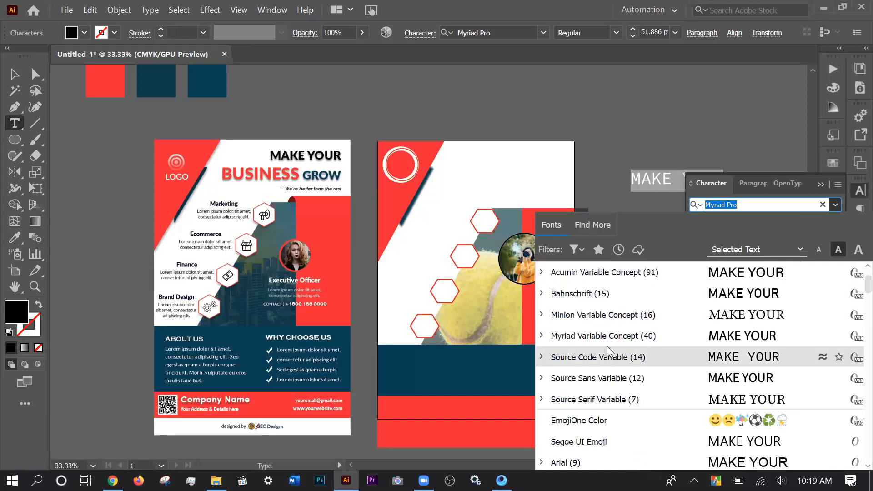
{"action": "scroll", "coordinate": [665, 356], "scroll_direction": "down", "scroll_amount": 3}
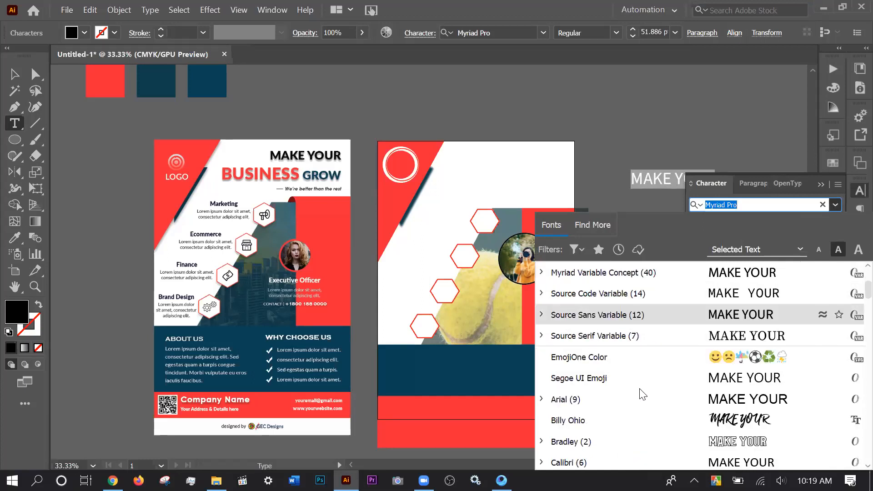
{"action": "left_click", "coordinate": [541, 400]}
{"action": "scroll", "coordinate": [698, 363], "scroll_direction": "down", "scroll_amount": 3}
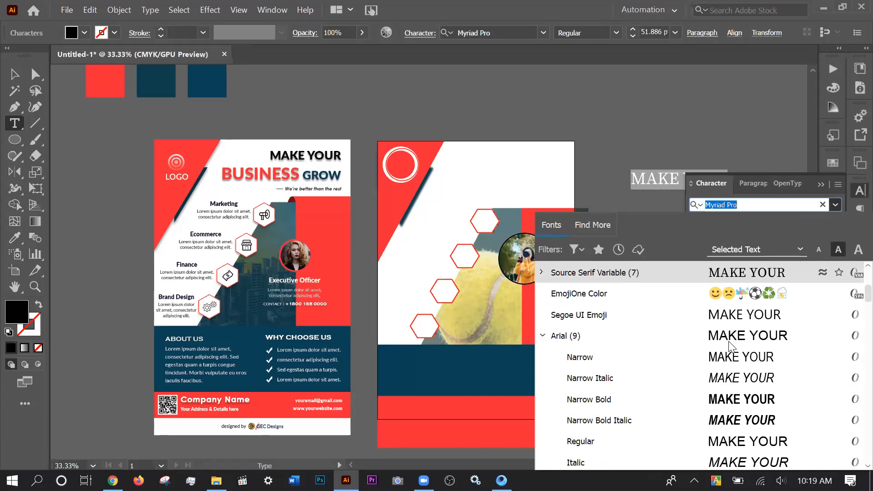
{"action": "left_click", "coordinate": [630, 398]}
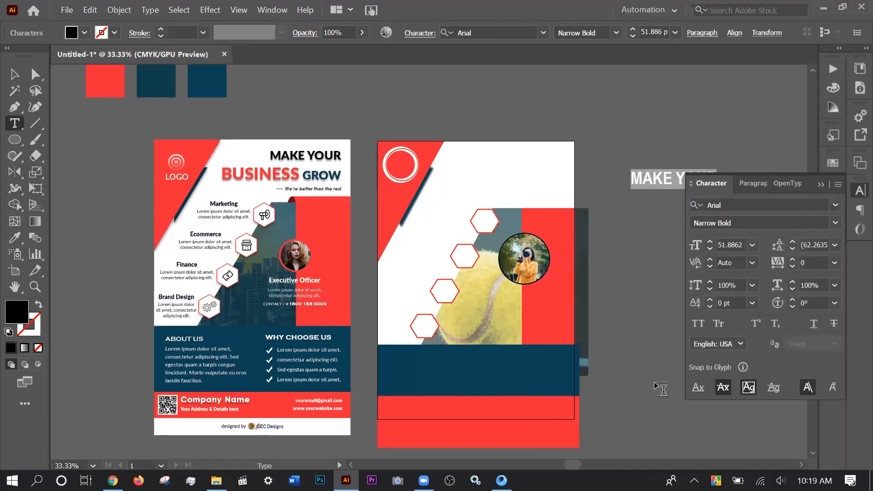
{"action": "left_click", "coordinate": [819, 184]}
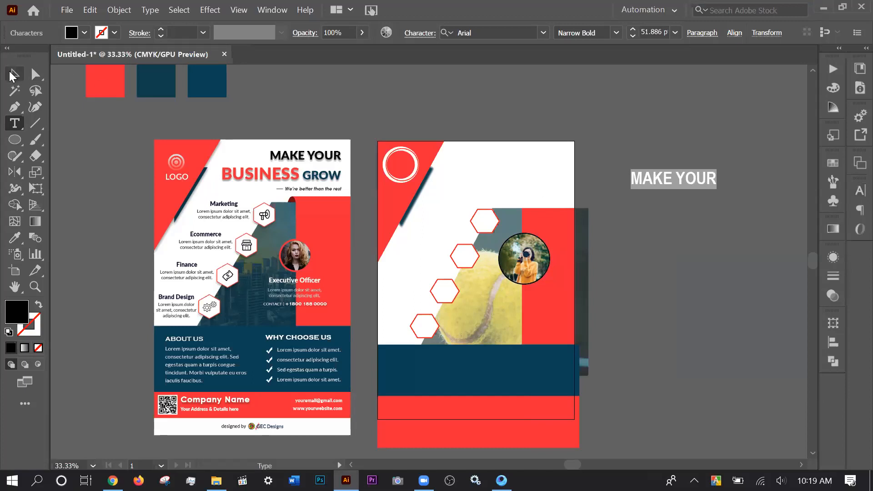
Scale the "MAKE YOUR" text up slightly in proportion and keep it selected.
{"action": "left_click", "coordinate": [11, 73]}
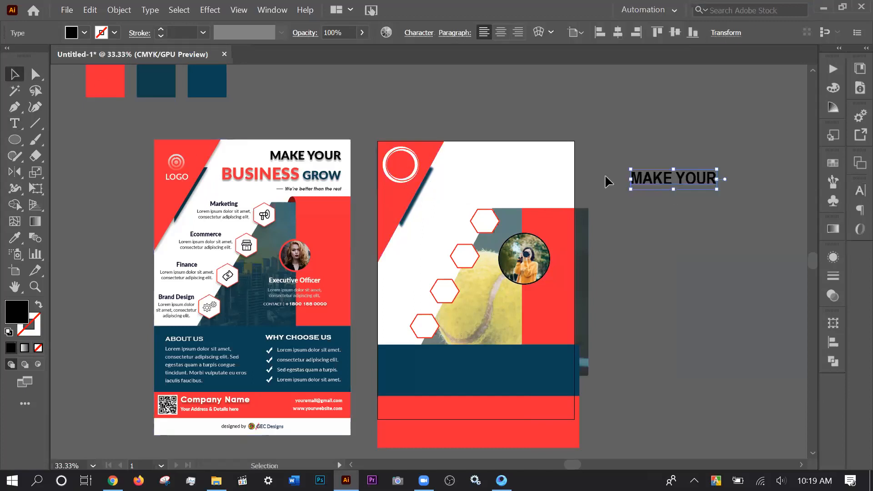
{"action": "left_click_drag", "start_coordinate": [718, 169], "coordinate": [726, 222]}
{"action": "left_click", "coordinate": [717, 230]}
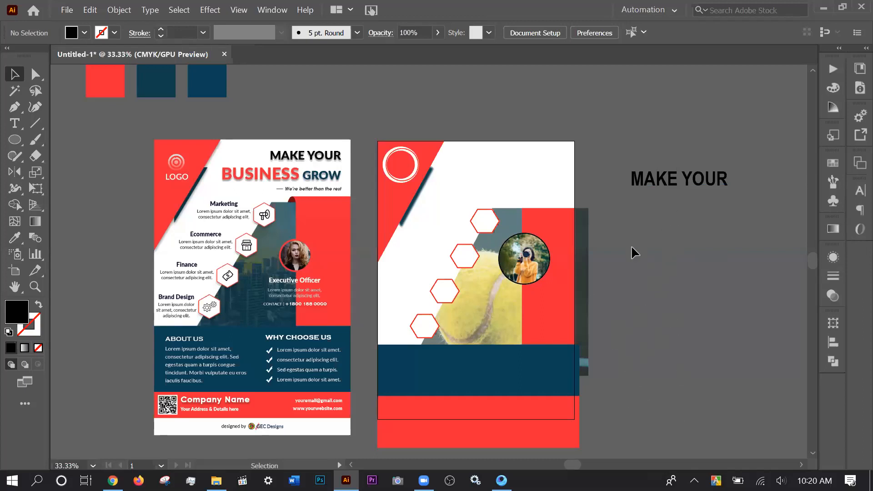
{"action": "left_click", "coordinate": [668, 181]}
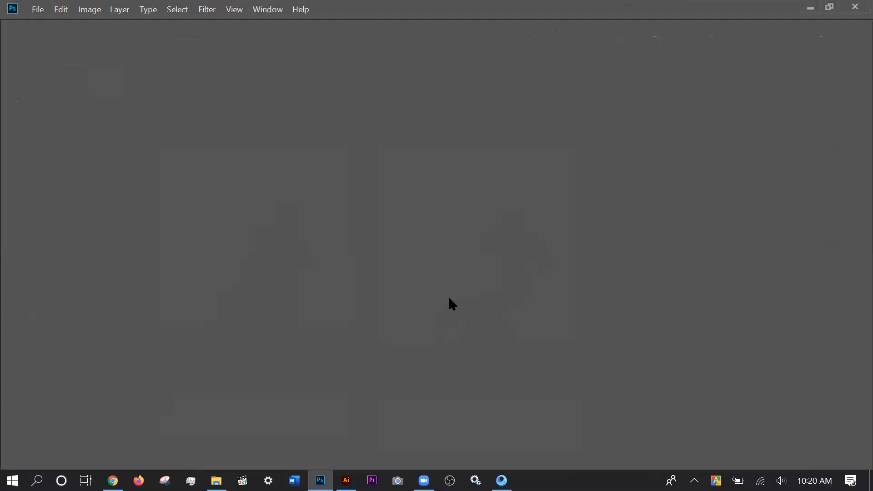
Start creating a new document in Photoshop.
{"action": "left_click", "coordinate": [39, 6]}
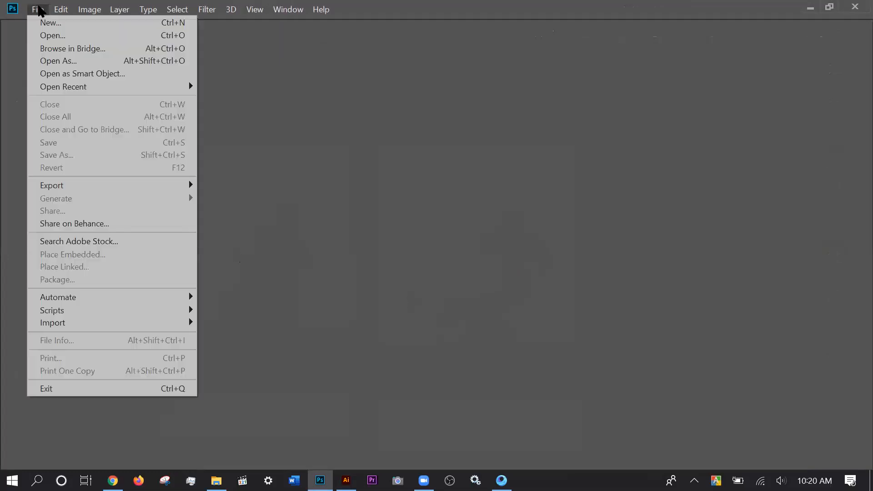
{"action": "left_click", "coordinate": [44, 22]}
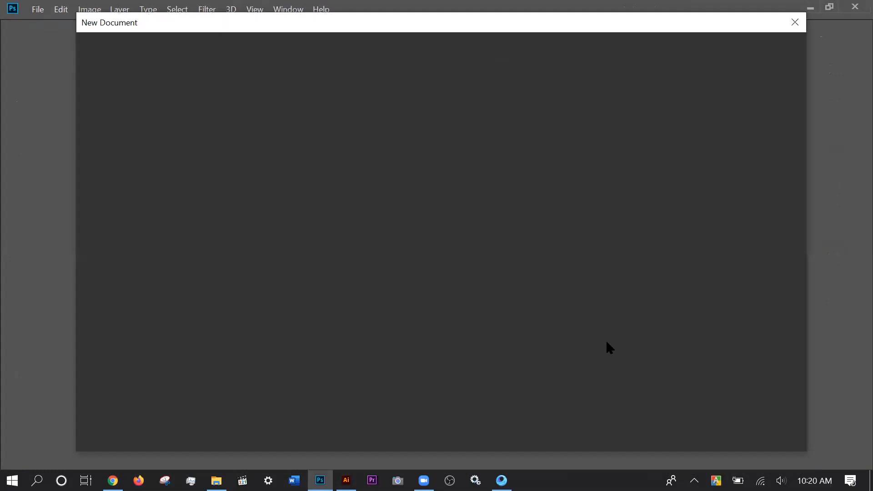
{"action": "key", "text": "Escape"}
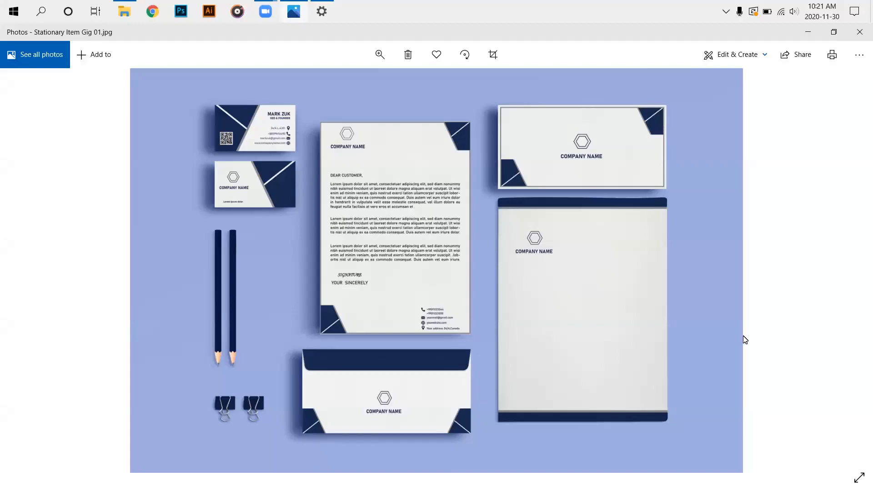
Examine the "Stationary Item Gig" mockup images in Photos, comparing their letterhead, envelope and business card designs.
{"action": "key", "text": "Right"}
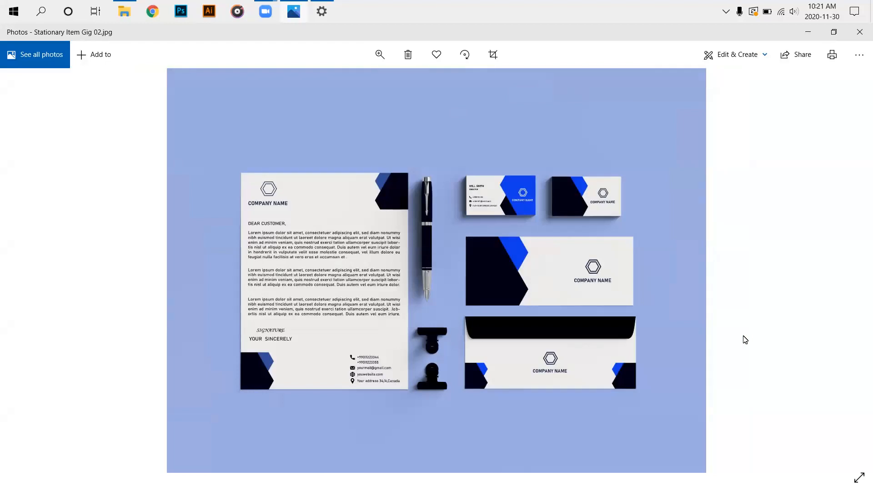
{"action": "key", "text": "Right"}
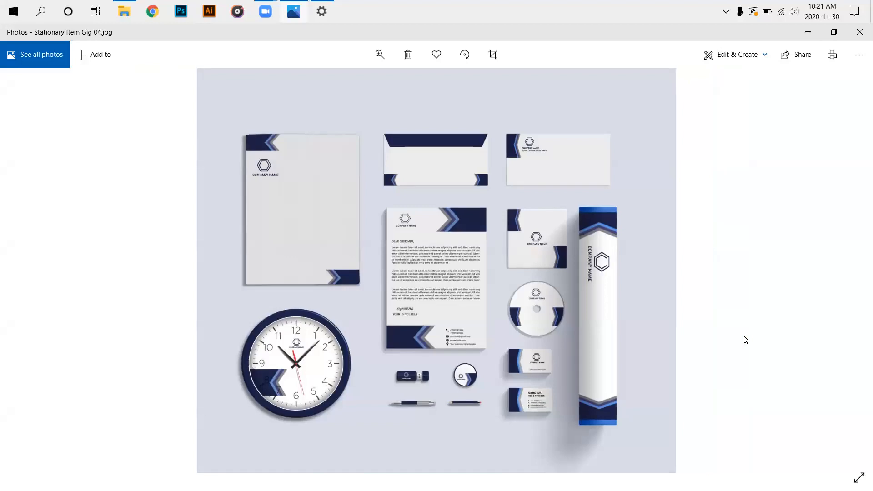
{"action": "left_click", "coordinate": [859, 235]}
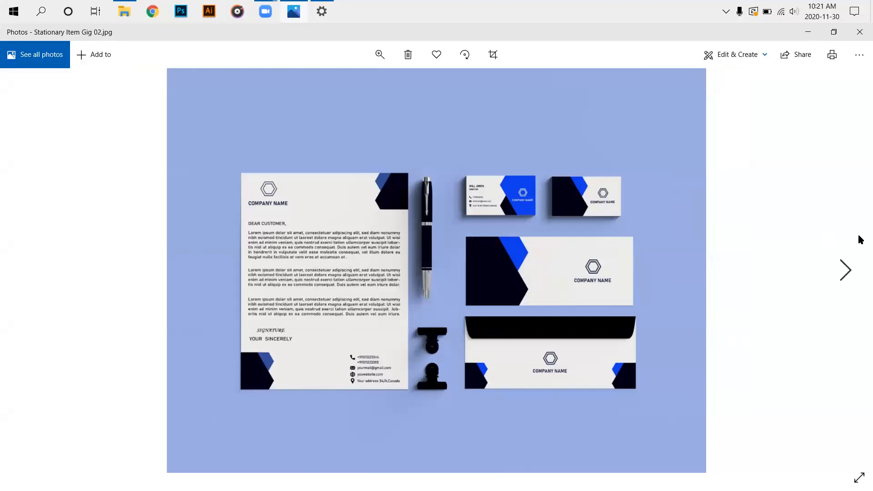
{"action": "left_click", "coordinate": [861, 240]}
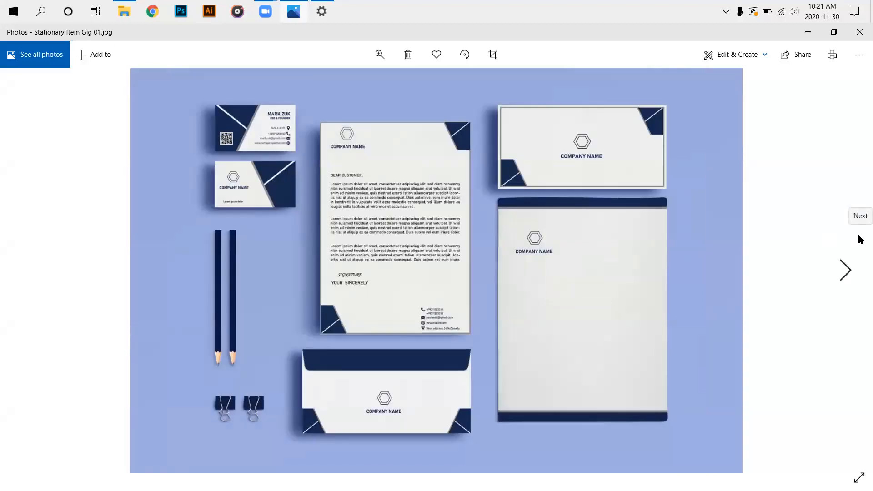
{"action": "left_click", "coordinate": [861, 239]}
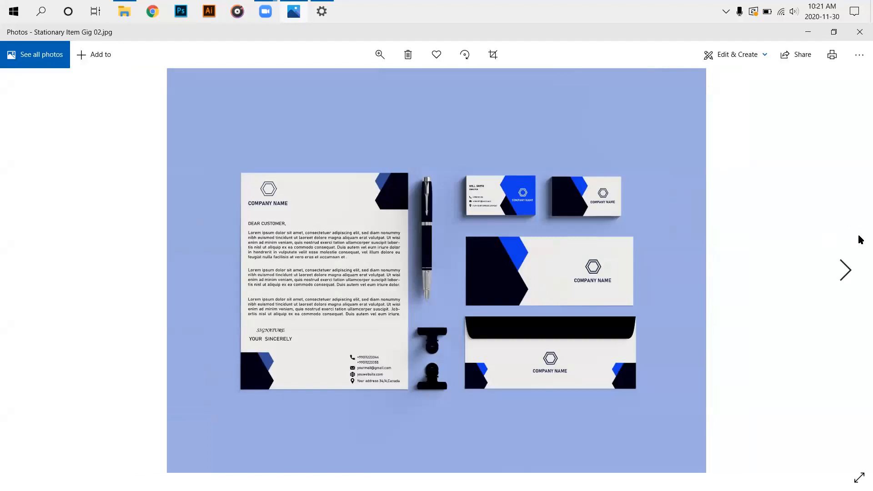
{"action": "left_click", "coordinate": [860, 239]}
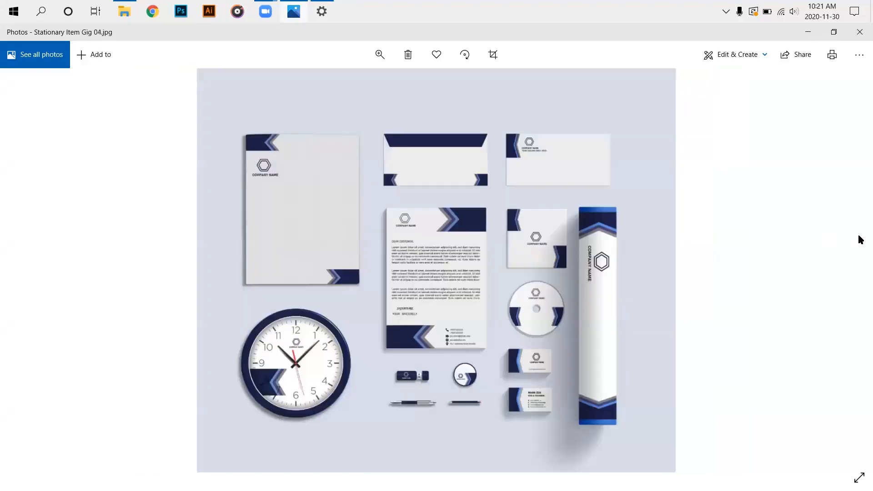
{"action": "left_click", "coordinate": [861, 240]}
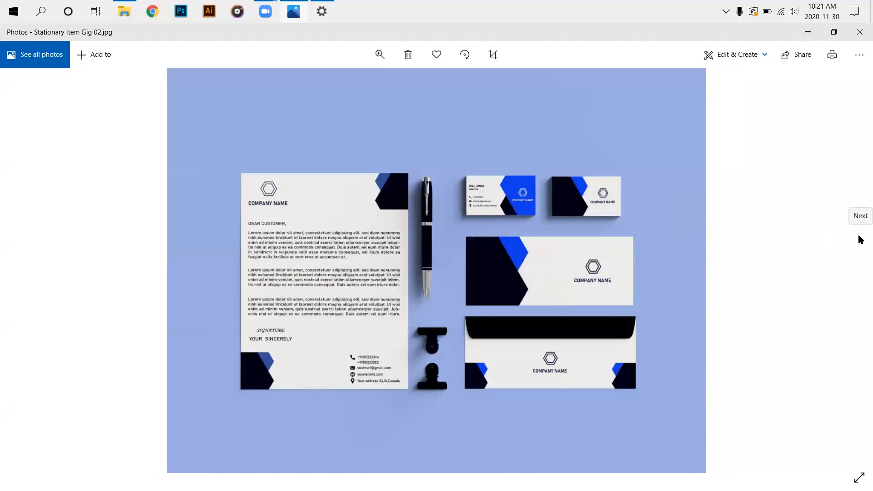
{"action": "left_click", "coordinate": [861, 240]}
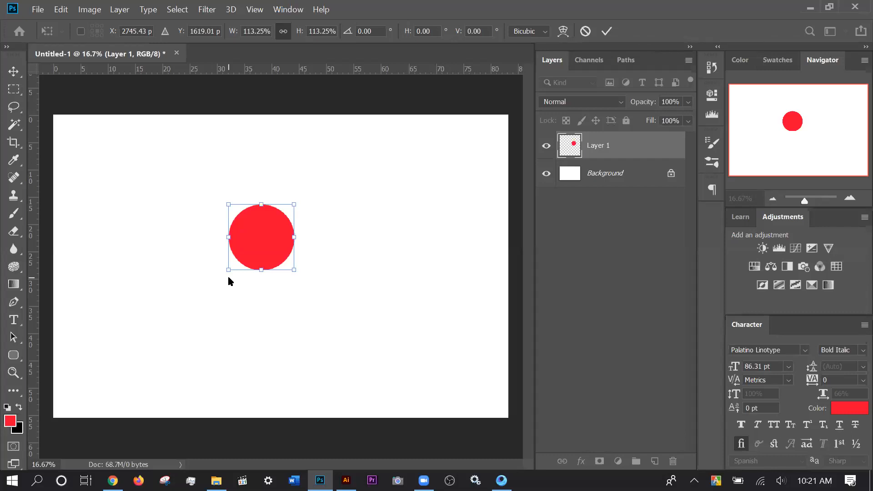
Apply the red circle's 113.25% enlargement in Photoshop and stretch it into an ellipse about 213% wide and 98% high.
{"action": "key", "text": "Return"}
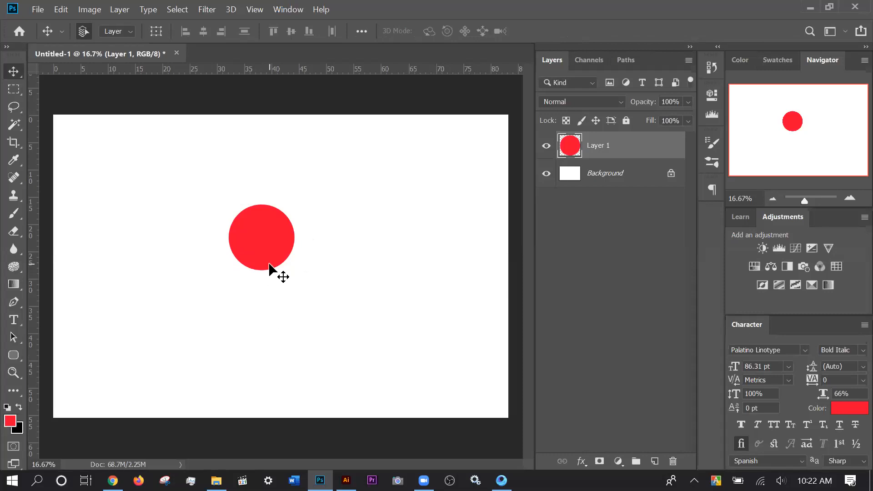
{"action": "key", "text": "ctrl+t"}
{"action": "left_click_drag", "start_coordinate": [294, 205], "coordinate": [369, 205]}
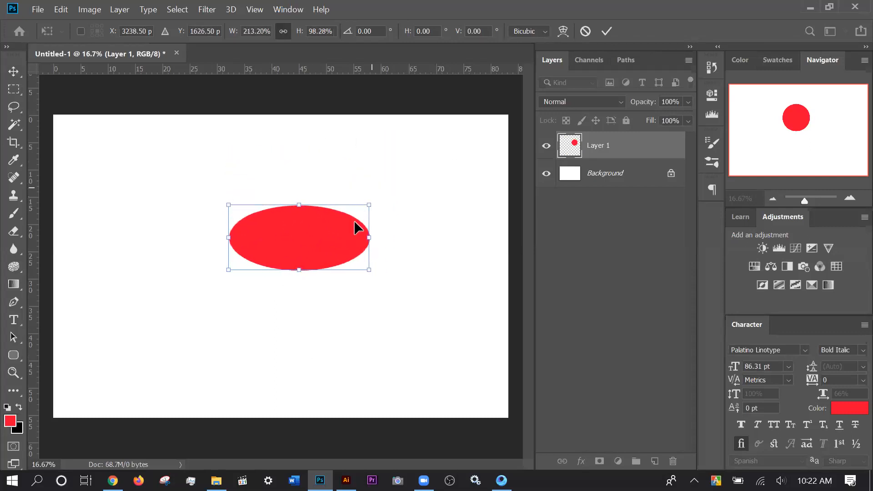
{"action": "key", "text": "Return"}
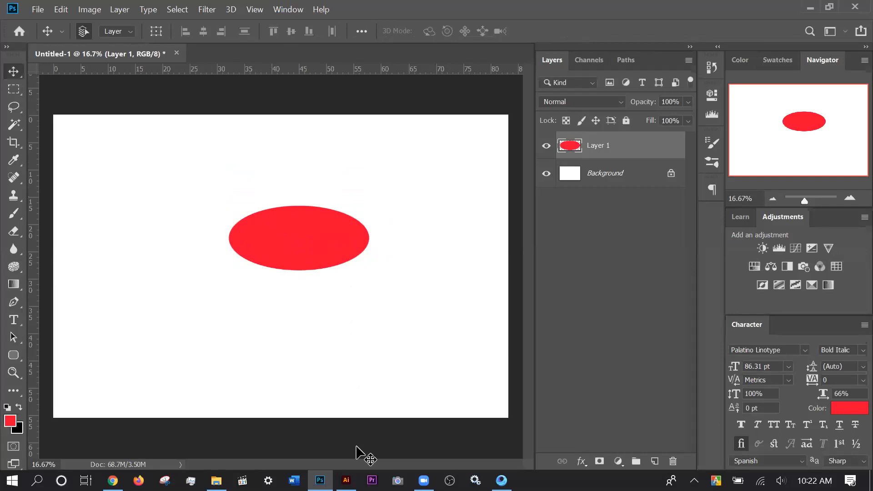
Switch back to Illustrator and enlarge the "MAKE YOUR" text slightly more.
{"action": "left_click", "coordinate": [346, 481]}
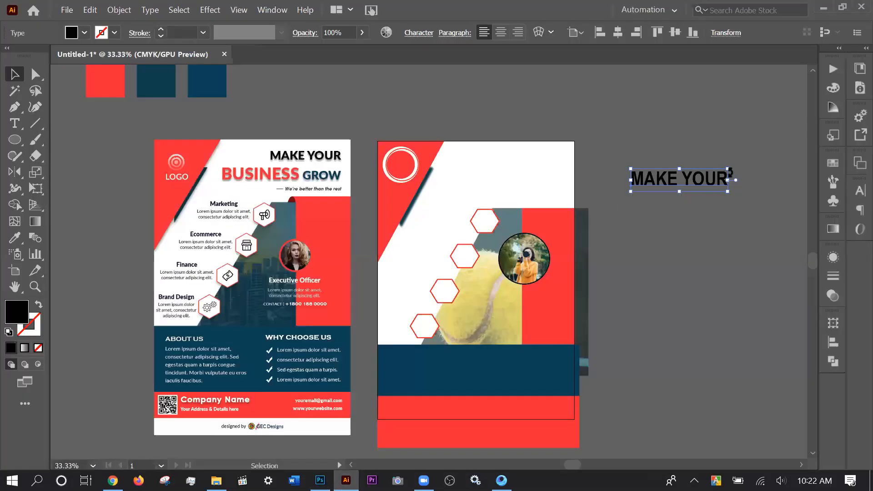
{"action": "mouse_move", "coordinate": [728, 169]}
{"action": "left_mouse_down"}
{"action": "mouse_move", "coordinate": [725, 142]}
{"action": "mouse_move", "coordinate": [731, 161]}
{"action": "mouse_move", "coordinate": [746, 138]}
{"action": "mouse_move", "coordinate": [742, 168]}
{"action": "mouse_move", "coordinate": [752, 135]}
{"action": "mouse_move", "coordinate": [733, 161]}
{"action": "left_mouse_up"}
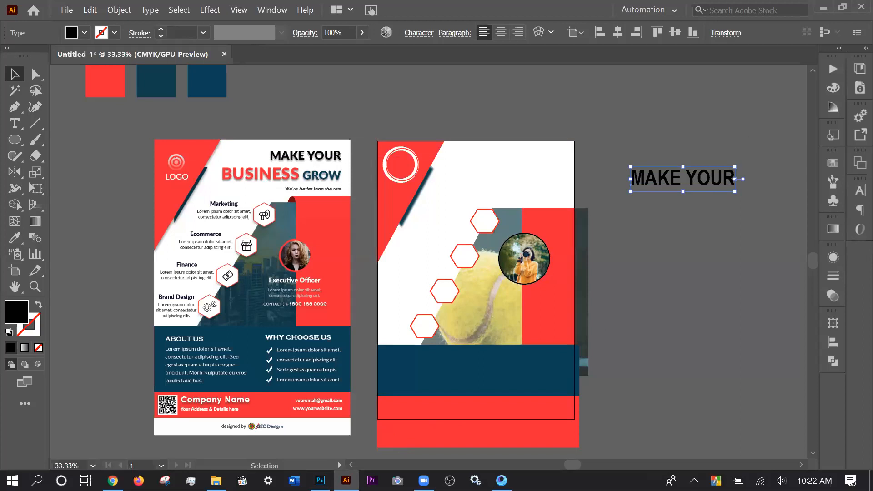
{"action": "left_click", "coordinate": [346, 407]}
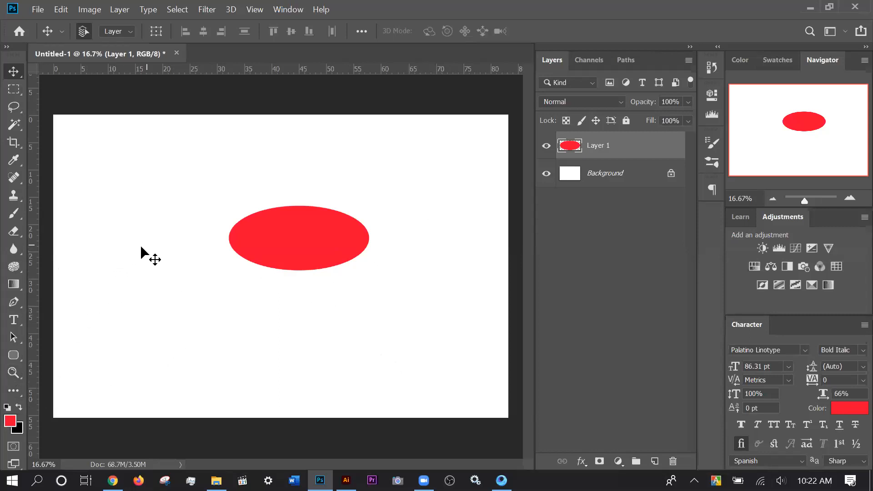
{"action": "left_click_drag", "start_coordinate": [185, 173], "coordinate": [278, 260]}
{"action": "left_click_drag", "start_coordinate": [343, 243], "coordinate": [298, 251]}
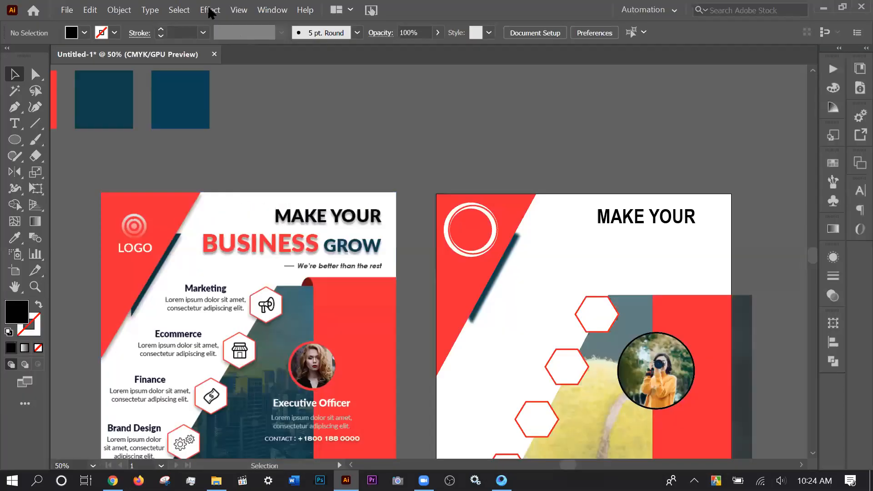
{"action": "left_click", "coordinate": [210, 10]}
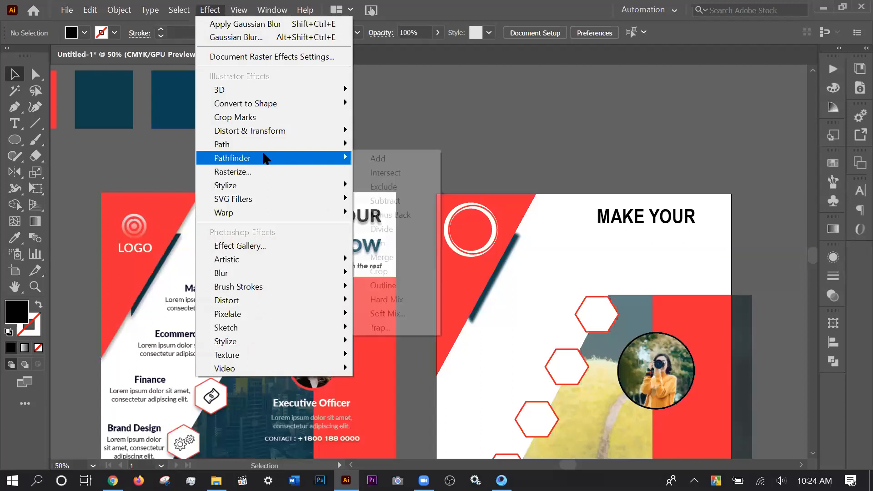
{"action": "mouse_move", "coordinate": [273, 185]}
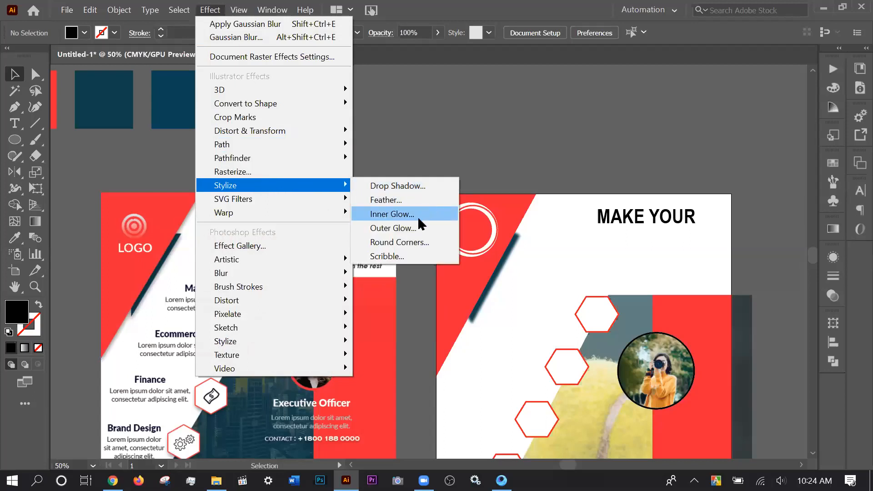
{"action": "left_click", "coordinate": [655, 219]}
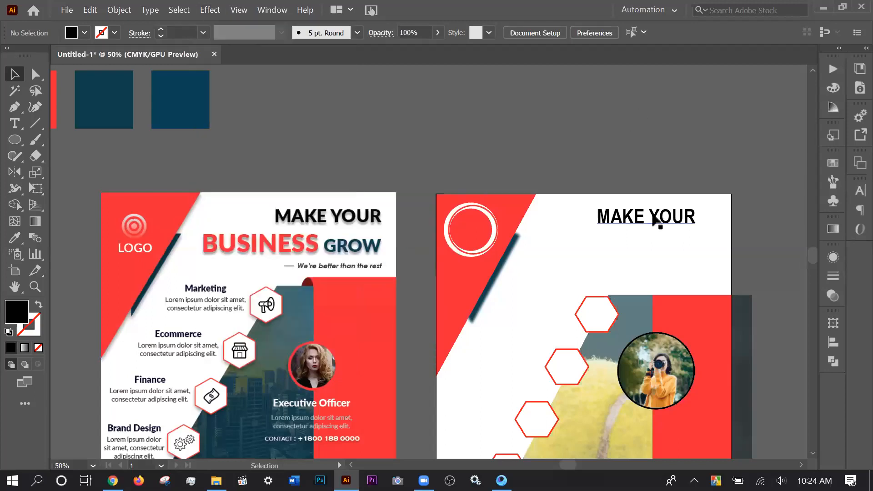
Start a Drop Shadow effect on the "MAKE YOUR" headline, keeping Multiply mode, with X and Y offsets of 1 mm.
{"action": "left_click", "coordinate": [655, 219]}
{"action": "left_click", "coordinate": [214, 6]}
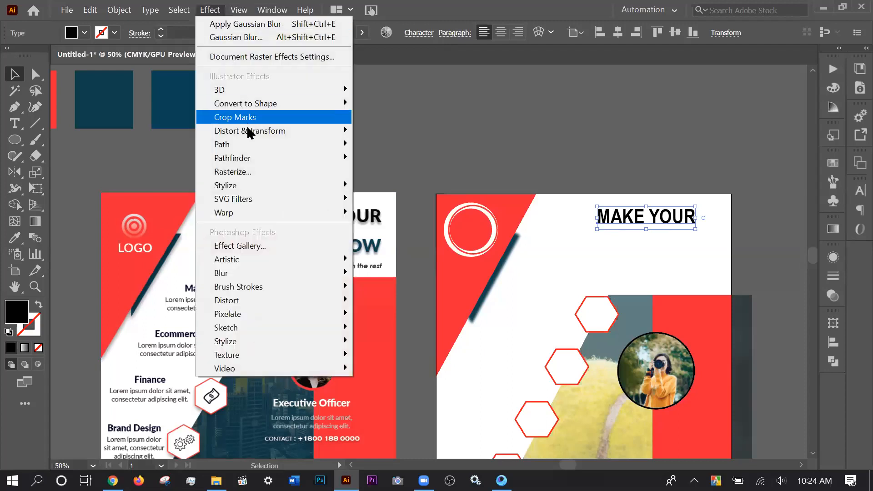
{"action": "mouse_move", "coordinate": [277, 184]}
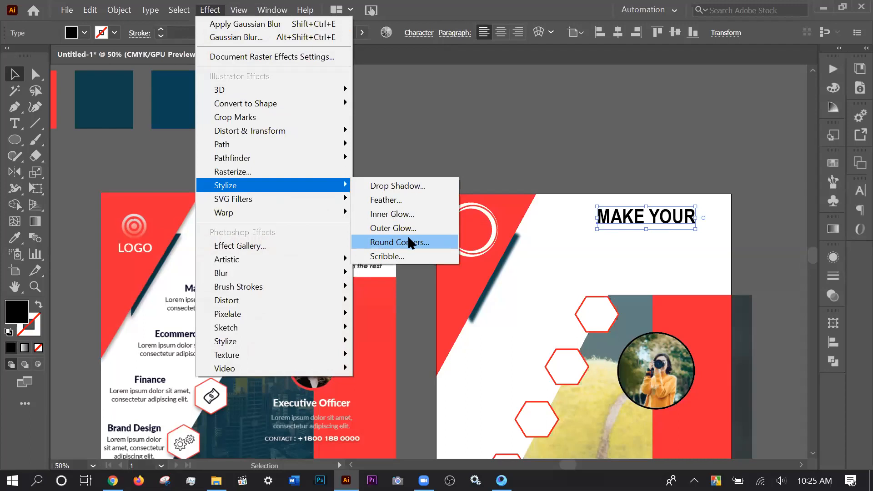
{"action": "left_click", "coordinate": [406, 189]}
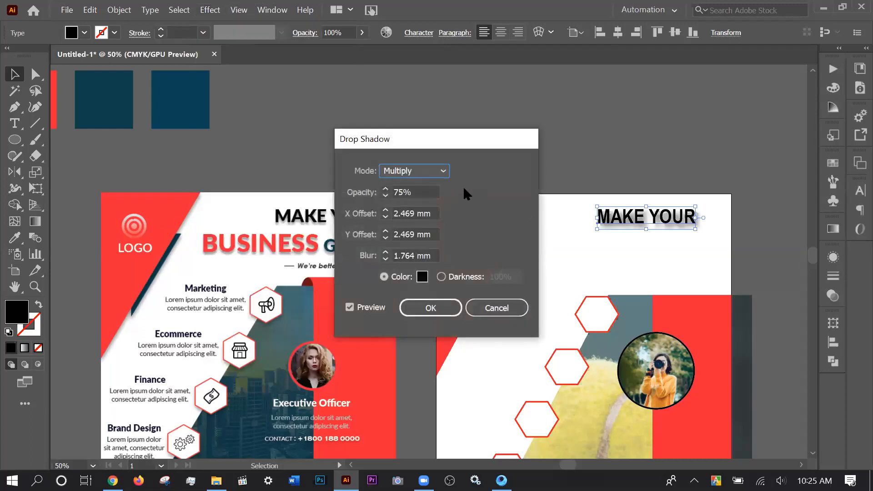
{"action": "left_click_drag", "start_coordinate": [426, 140], "coordinate": [318, 127]}
{"action": "left_click", "coordinate": [326, 158]}
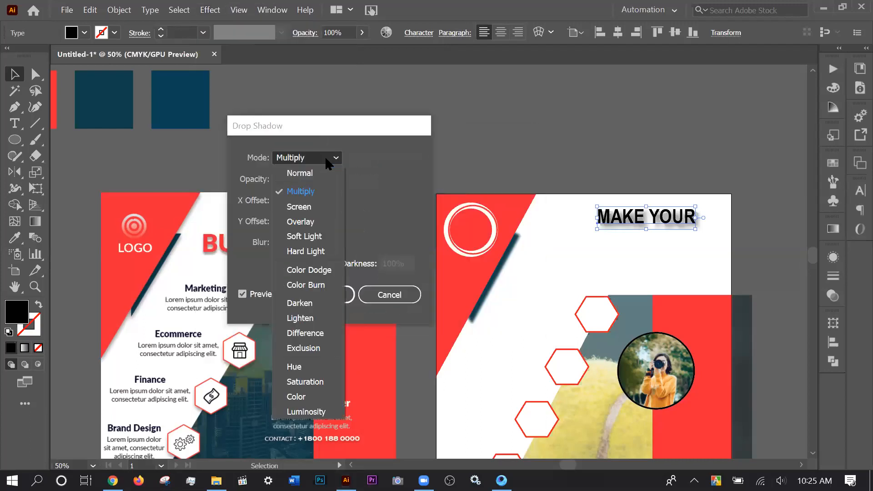
{"action": "left_click", "coordinate": [326, 159]}
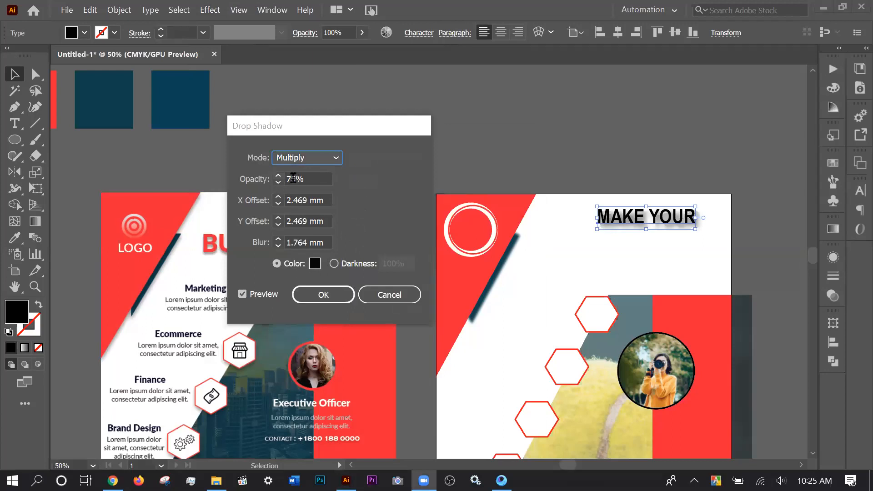
{"action": "left_click", "coordinate": [312, 201]}
{"action": "scroll", "coordinate": [312, 202], "scroll_direction": "down", "scroll_amount": 4}
{"action": "scroll", "coordinate": [316, 219], "scroll_direction": "up", "scroll_amount": 2}
{"action": "left_click", "coordinate": [319, 222]}
{"action": "scroll", "coordinate": [319, 222], "scroll_direction": "down", "scroll_amount": 2}
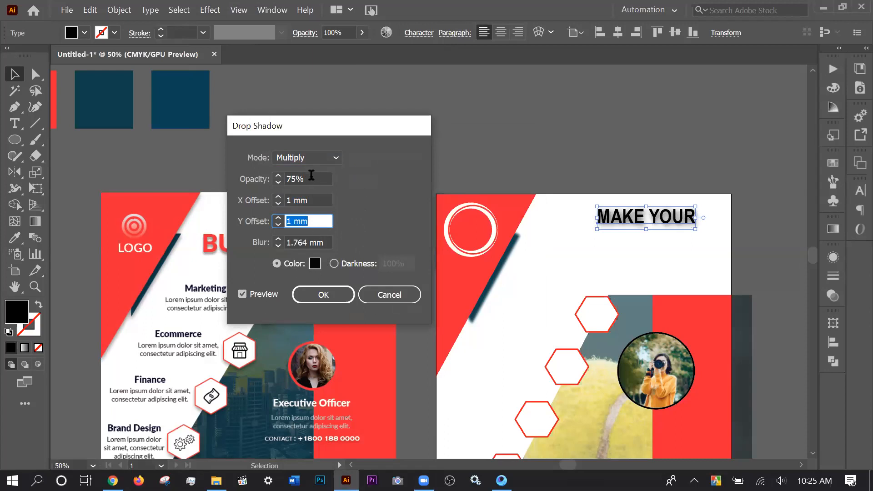
Set the headline shadow's blur to 1 mm with preview on and apply the effect.
{"action": "left_click", "coordinate": [313, 243]}
{"action": "scroll", "coordinate": [313, 244], "scroll_direction": "down", "scroll_amount": 2}
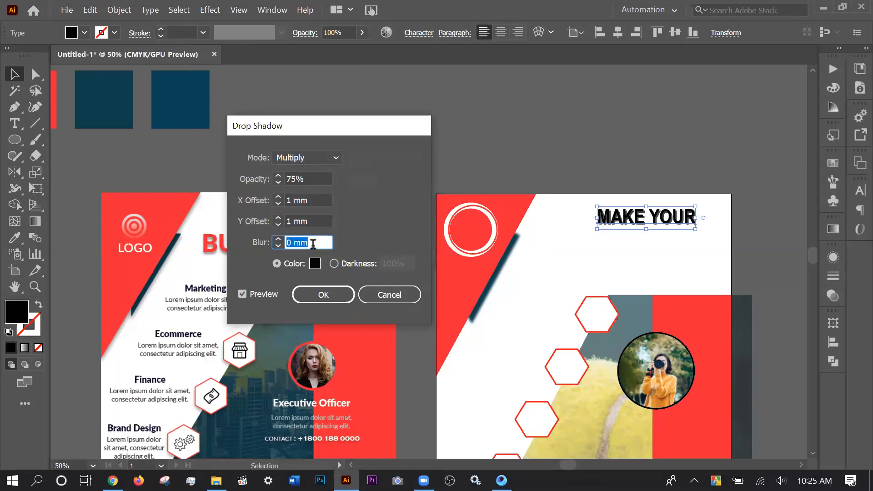
{"action": "left_click", "coordinate": [253, 296]}
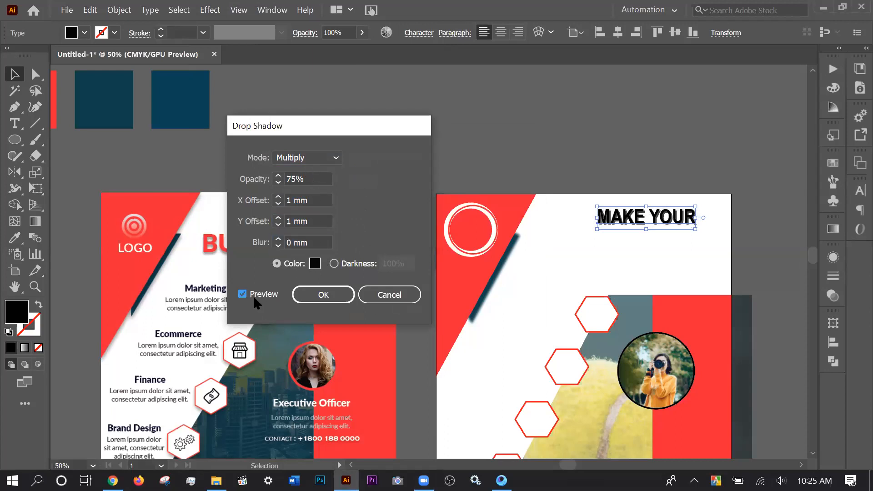
{"action": "left_click", "coordinate": [306, 242]}
{"action": "scroll", "coordinate": [305, 243], "scroll_direction": "up", "scroll_amount": 1}
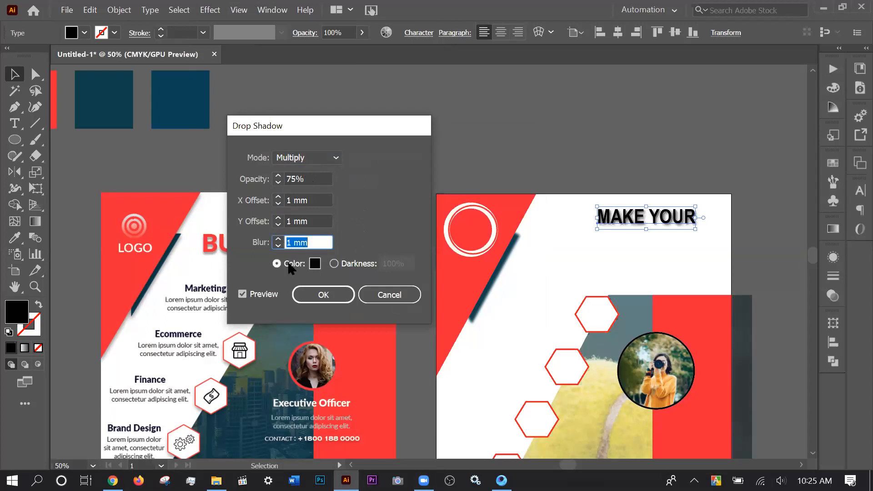
{"action": "left_click", "coordinate": [263, 295]}
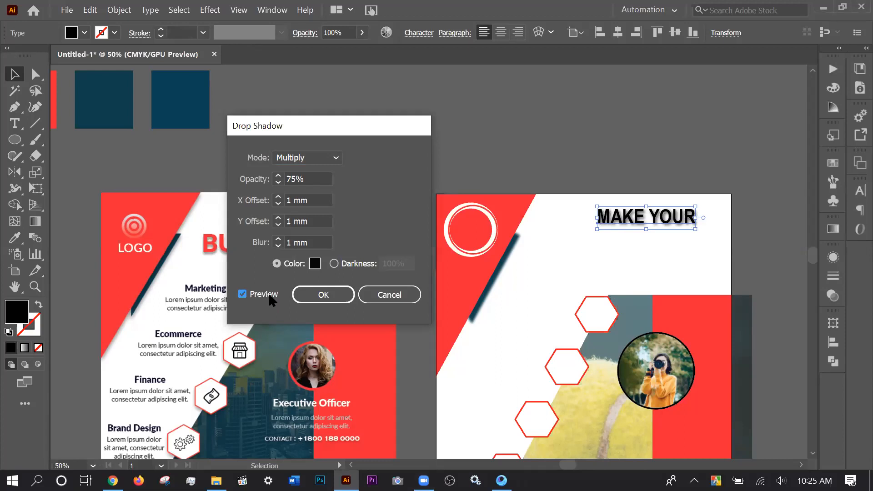
{"action": "left_click", "coordinate": [338, 293]}
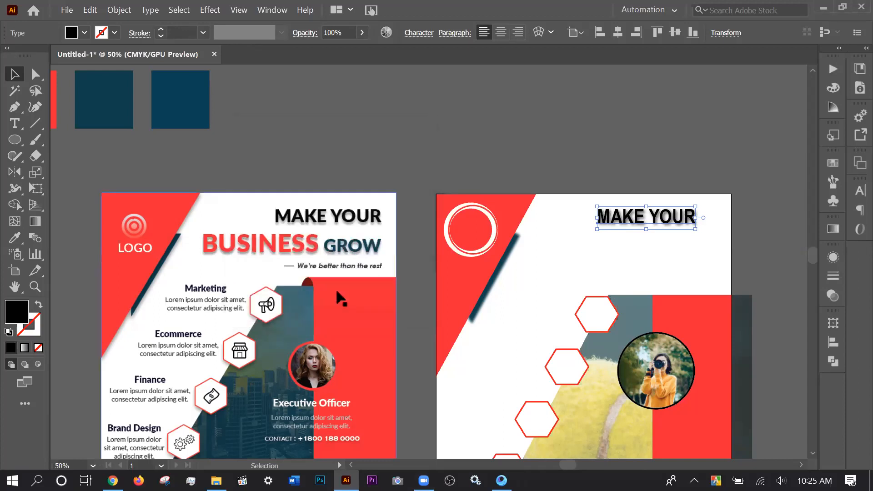
Duplicate the shadowed "MAKE YOUR" headline just below the original and enlarge the copy to about 47.9 pt.
{"action": "left_click", "coordinate": [577, 156]}
{"action": "left_click", "coordinate": [660, 219]}
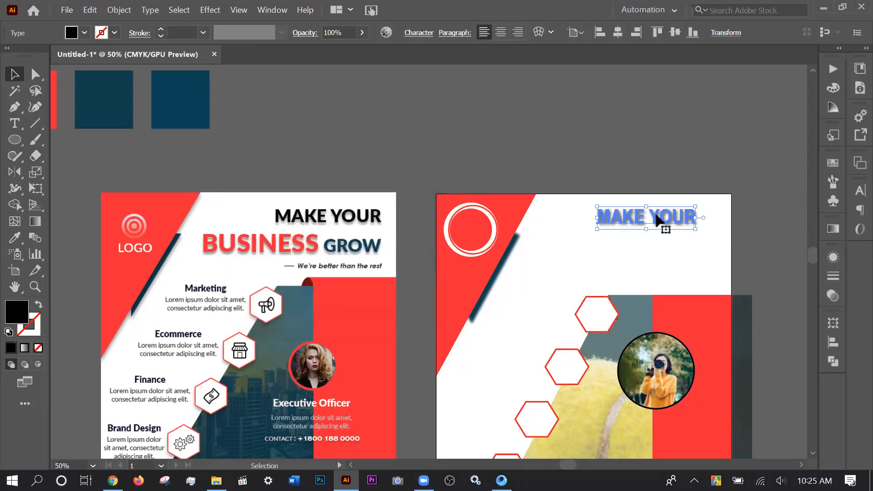
{"action": "left_click_drag", "start_coordinate": [661, 217], "coordinate": [683, 267]}
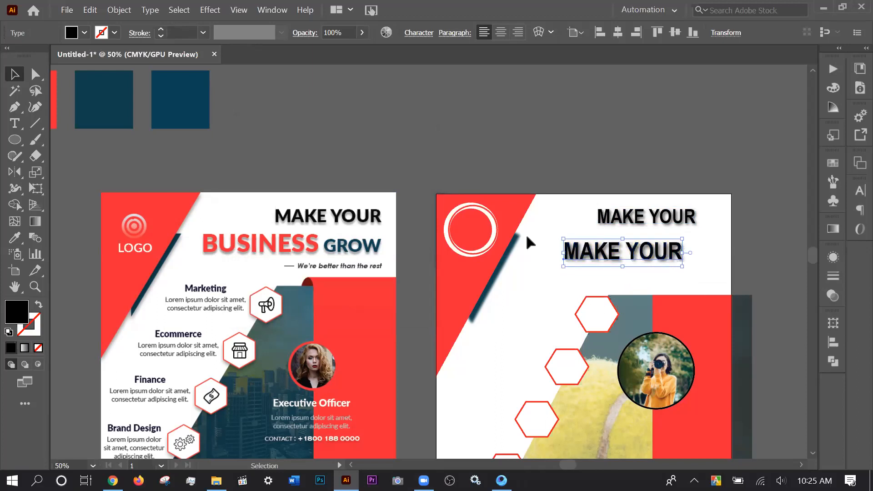
Replace the wording of the lower headline copy with "BUSINESS".
{"action": "double_click", "coordinate": [610, 253]}
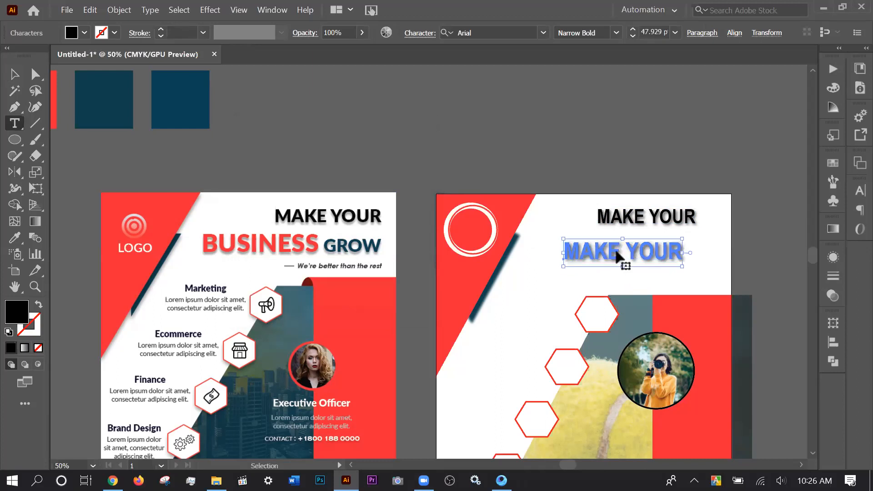
{"action": "key", "text": "ctrl+a"}
{"action": "type", "text": "B"}
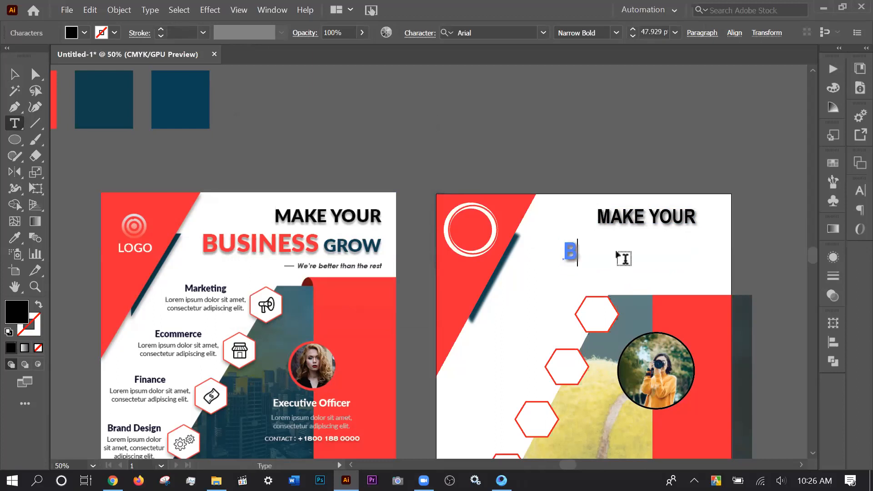
{"action": "type", "text": "U"}
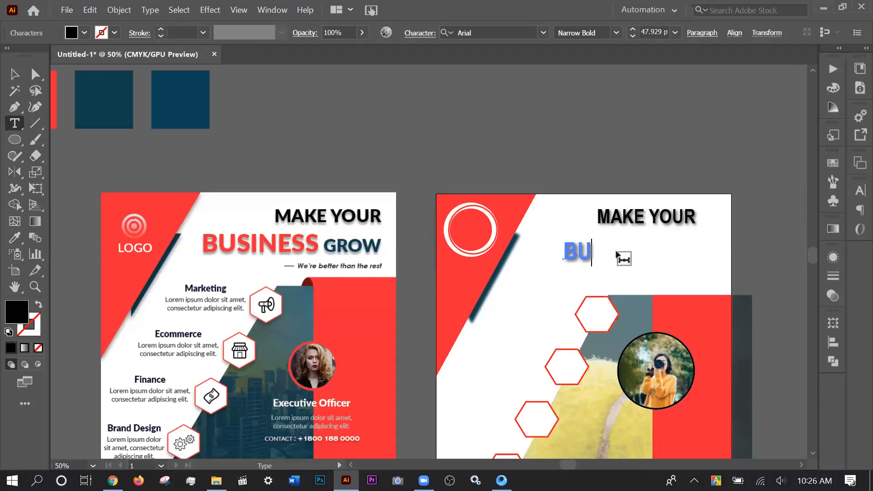
{"action": "type", "text": "SIN"}
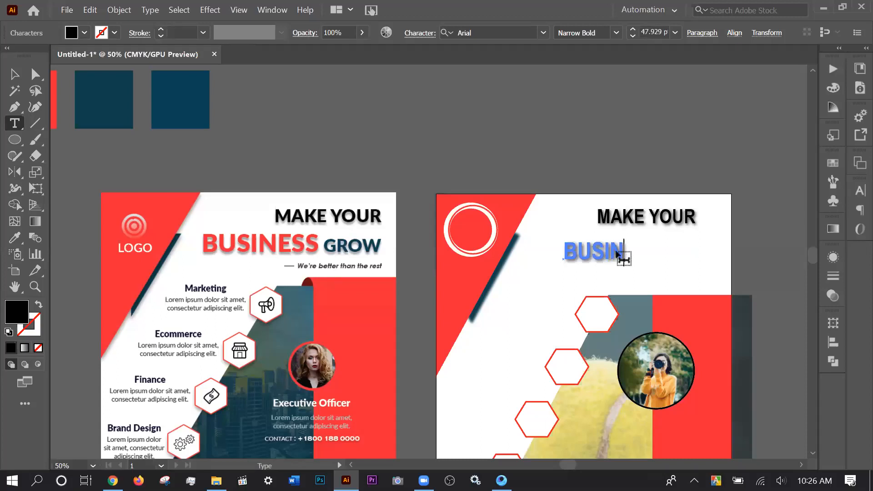
{"action": "type", "text": "ESS"}
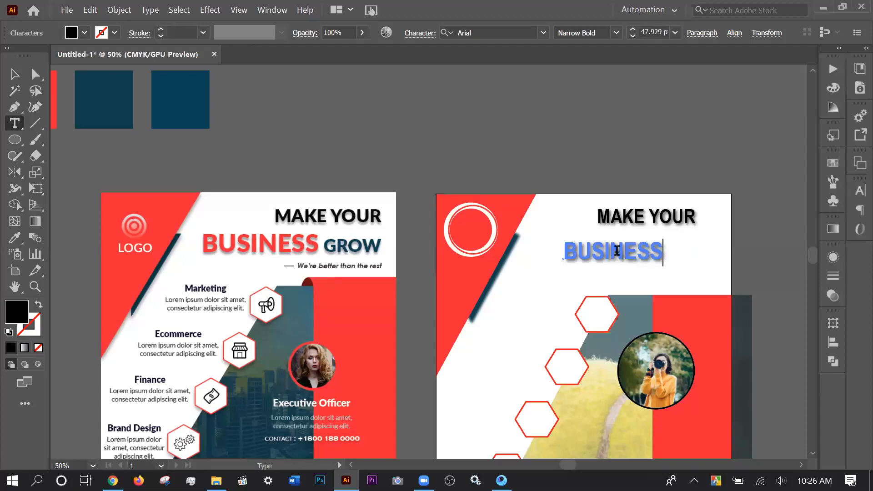
Fill the "BUSINESS" text with red and deselect it.
{"action": "key", "text": "ctrl+a"}
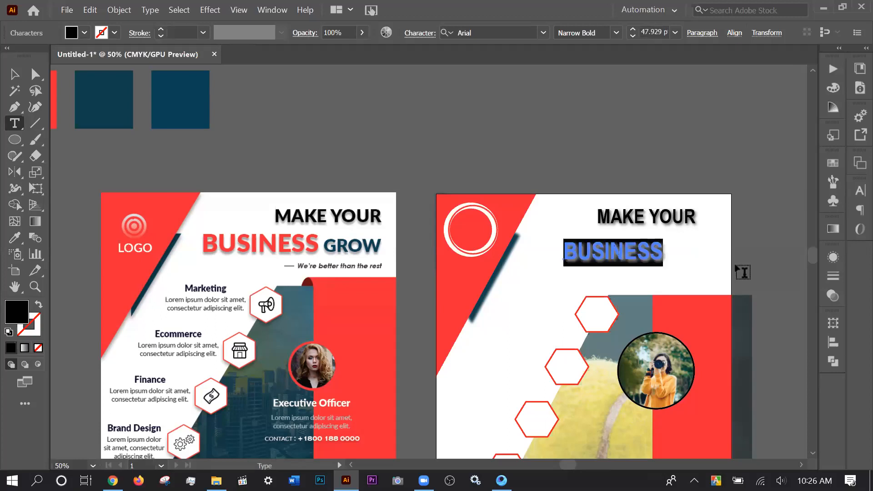
{"action": "left_click", "coordinate": [84, 32]}
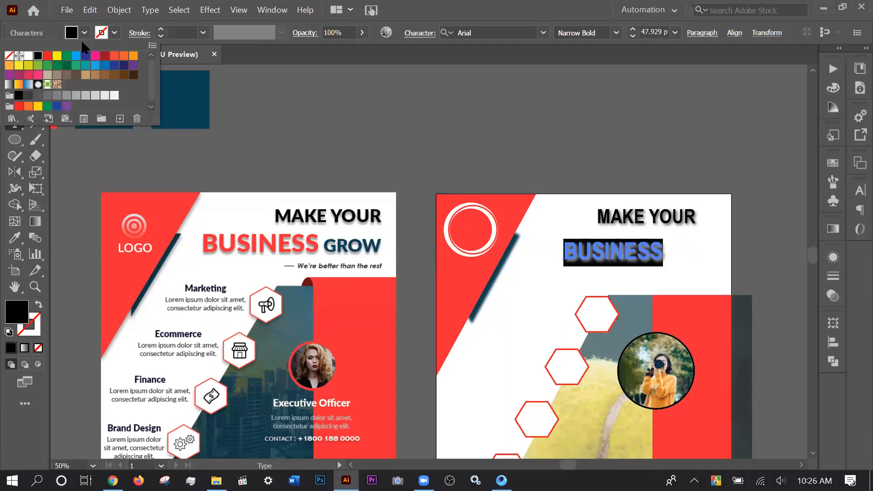
{"action": "left_click", "coordinate": [47, 56]}
{"action": "left_click", "coordinate": [15, 74]}
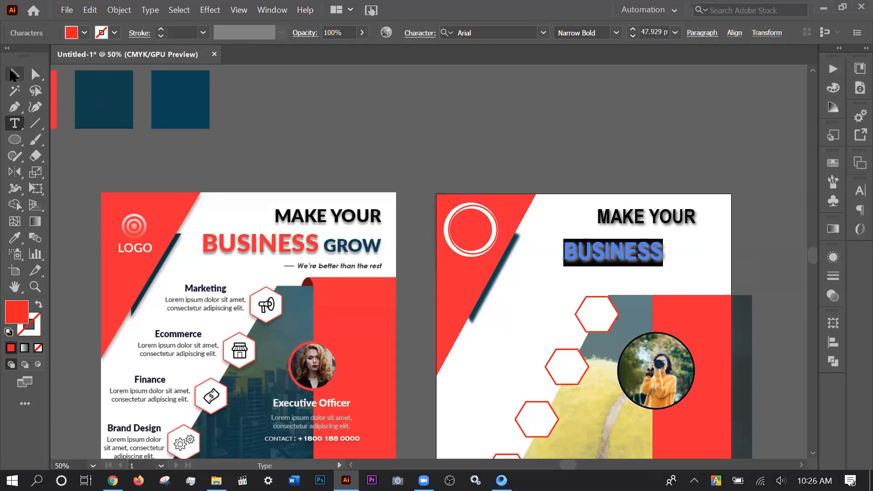
{"action": "left_click", "coordinate": [429, 140]}
Enlarge "BUSINESS" slightly and place a smaller copy of about 43.6 pt directly beside it on the same line.
{"action": "left_click", "coordinate": [617, 256]}
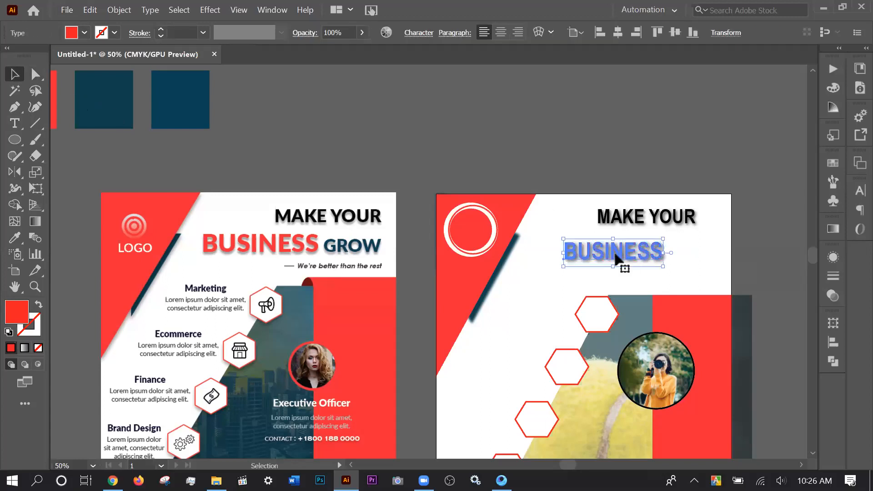
{"action": "left_click_drag", "start_coordinate": [663, 266], "coordinate": [778, 247]}
{"action": "key", "text": "ctrl+z"}
{"action": "left_click", "coordinate": [773, 215]}
{"action": "left_click_drag", "start_coordinate": [717, 257], "coordinate": [713, 255]}
Replace the smaller "BUSINESS" copy's wording with "GROW" and fill it with light blue.
{"action": "double_click", "coordinate": [705, 251]}
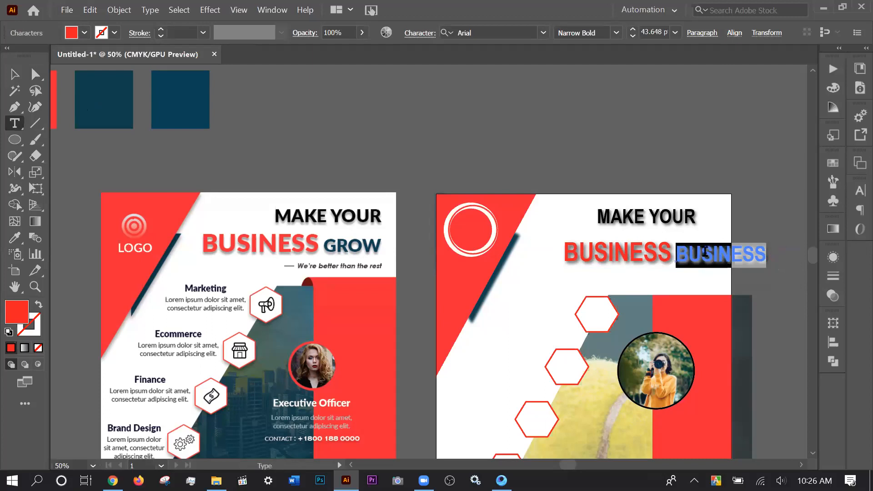
{"action": "type", "text": "GR"}
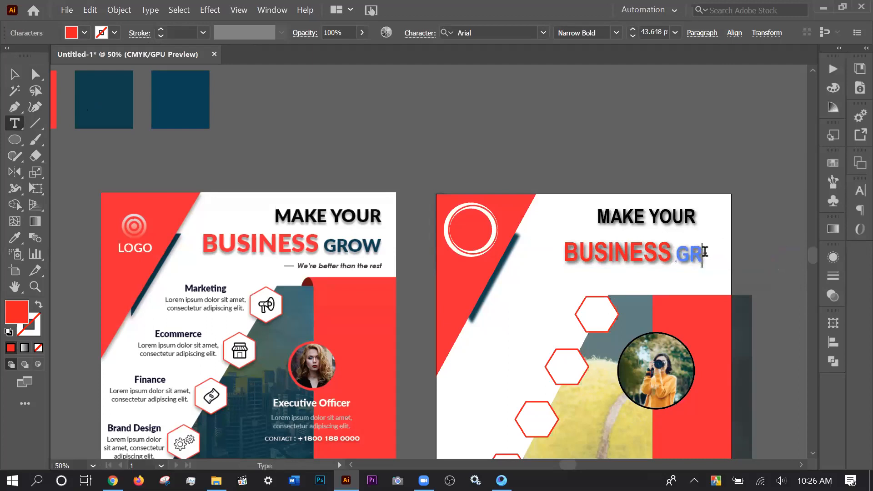
{"action": "type", "text": "OW"}
{"action": "double_click", "coordinate": [705, 252]}
{"action": "left_click", "coordinate": [85, 35]}
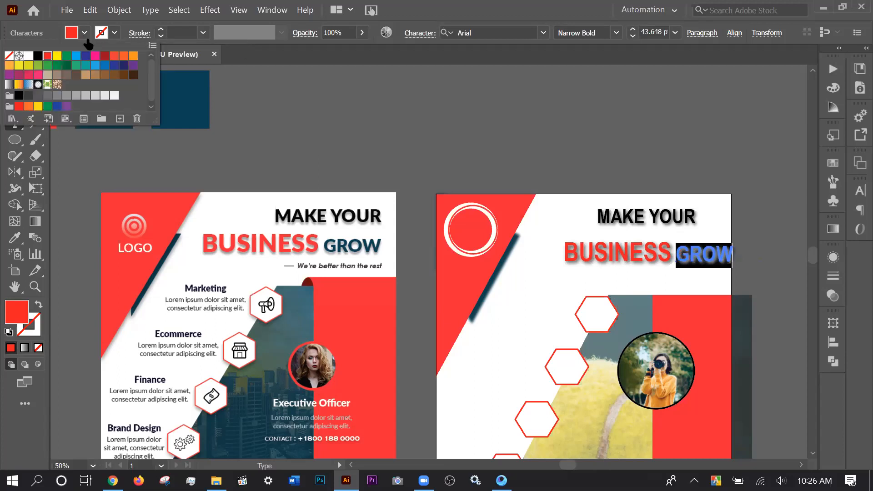
{"action": "left_click", "coordinate": [76, 55]}
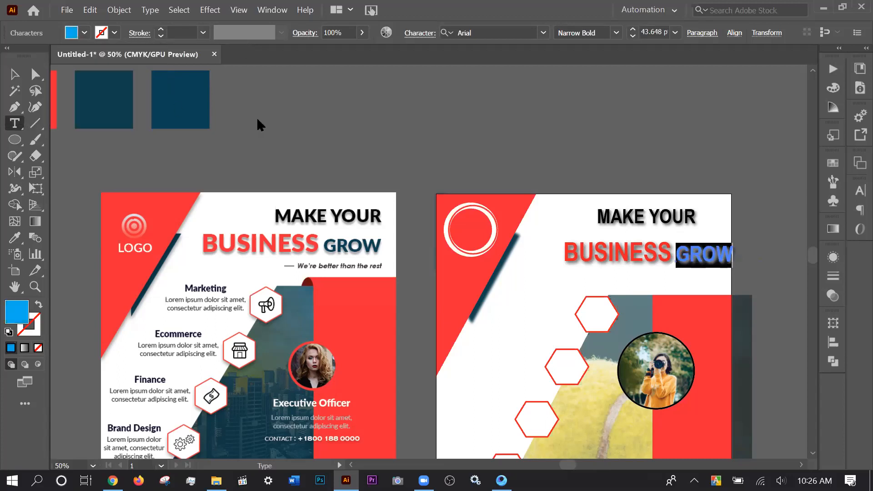
{"action": "left_click", "coordinate": [15, 73]}
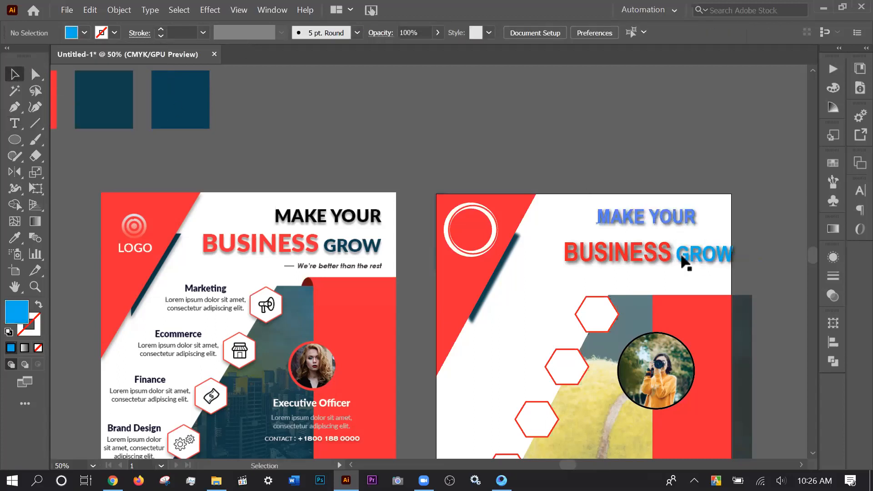
Nudge the "BUSINESS" text left to widen the gap before "GROW".
{"action": "left_click", "coordinate": [605, 262]}
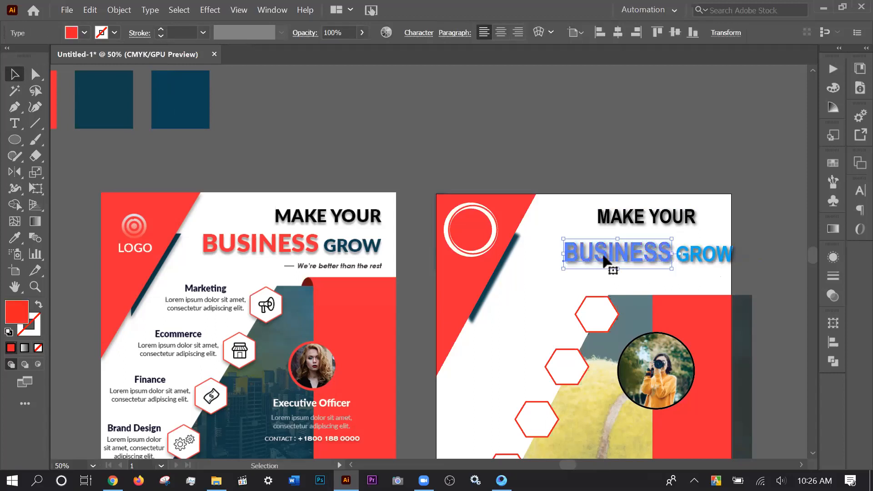
{"action": "key", "text": "Left"}
{"action": "key", "text": "Left"}
{"action": "key", "text": "Left"}
{"action": "key", "text": "Left"}
{"action": "key", "text": "Left"}
{"action": "key", "text": "Left"}
{"action": "key", "text": "Left"}
{"action": "key", "text": "Left"}
{"action": "key", "text": "Left"}
{"action": "key", "text": "Left"}
{"action": "key", "text": "Left"}
{"action": "key", "text": "Left"}
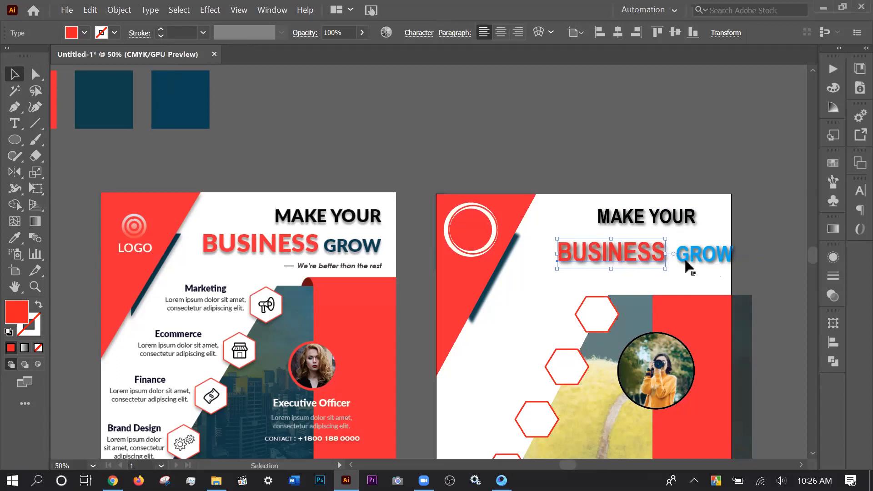
Nudge "BUSINESS" and "GROW" left together so the line fits inside the artboard's right edge.
{"action": "left_click", "coordinate": [699, 257], "text": "shift"}
{"action": "key", "text": "Left"}
{"action": "key", "text": "Left"}
{"action": "key", "text": "Left"}
{"action": "key", "text": "Left"}
{"action": "key", "text": "Left"}
{"action": "key", "text": "Left"}
{"action": "key", "text": "Left"}
{"action": "key", "text": "Left"}
{"action": "key", "text": "Left"}
{"action": "key", "text": "Left"}
{"action": "key", "text": "Left"}
{"action": "key", "text": "Left"}
{"action": "key", "text": "Left"}
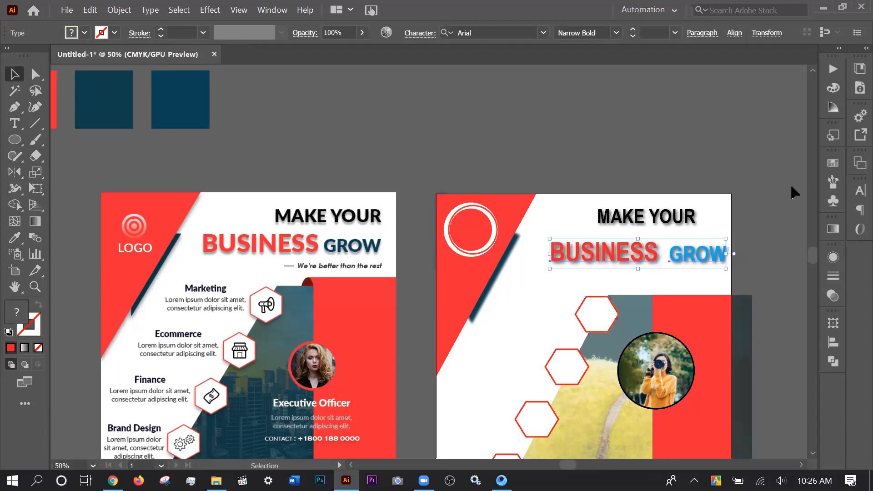
Nudge "BUSINESS" and "GROW" up together, closer to the "MAKE YOUR" line.
{"action": "left_click", "coordinate": [792, 188]}
{"action": "left_click", "coordinate": [657, 252]}
{"action": "left_click", "coordinate": [684, 252], "text": "shift"}
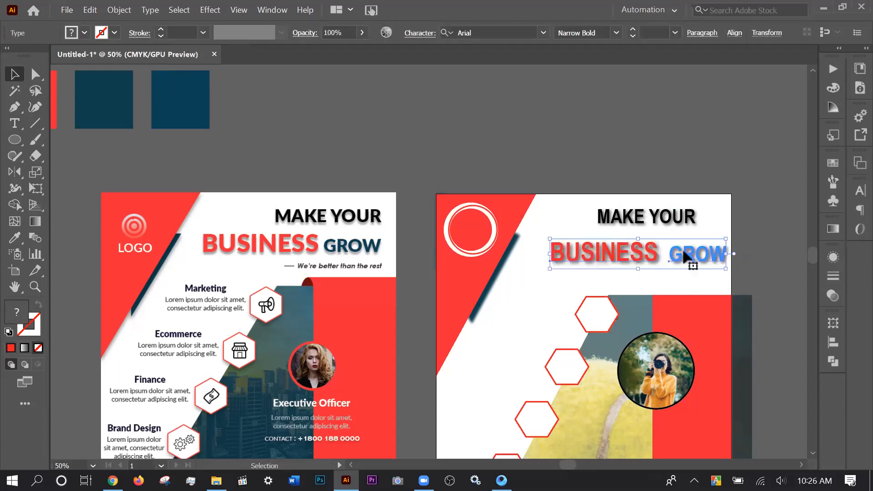
{"action": "key", "text": "Up"}
{"action": "key", "text": "Up"}
{"action": "key", "text": "Up"}
{"action": "key", "text": "Up"}
{"action": "key", "text": "Up"}
{"action": "key", "text": "Up"}
{"action": "key", "text": "Up"}
{"action": "key", "text": "Up"}
{"action": "key", "text": "Up"}
{"action": "key", "text": "Up"}
{"action": "key", "text": "Up"}
{"action": "key", "text": "Up"}
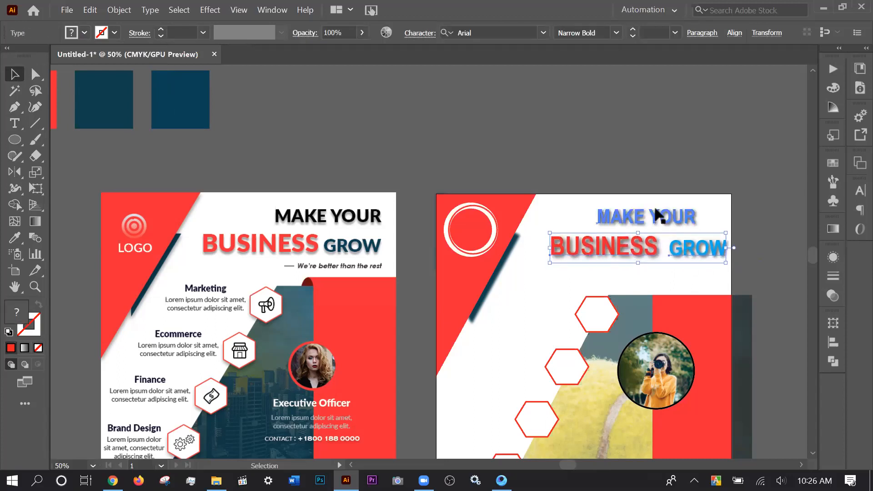
Nudge the "MAKE YOUR" text slightly right above "BUSINESS GROW" and deselect it.
{"action": "left_click", "coordinate": [660, 216]}
{"action": "left_click_drag", "start_coordinate": [660, 215], "coordinate": [663, 216]}
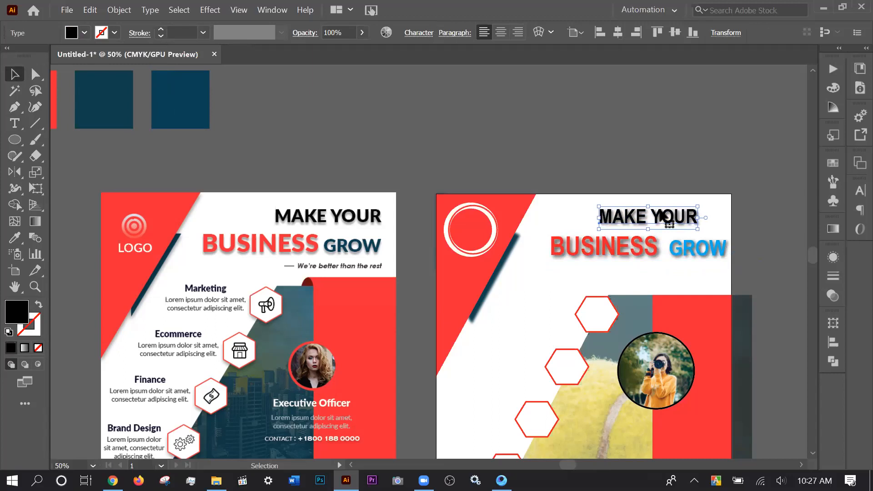
{"action": "left_click_drag", "start_coordinate": [660, 211], "coordinate": [660, 212]}
{"action": "left_click", "coordinate": [153, 163]}
Draw a short horizontal line with the Pen tool in the empty area above the reference flyer.
{"action": "scroll", "coordinate": [153, 162], "scroll_direction": "down", "scroll_amount": 5}
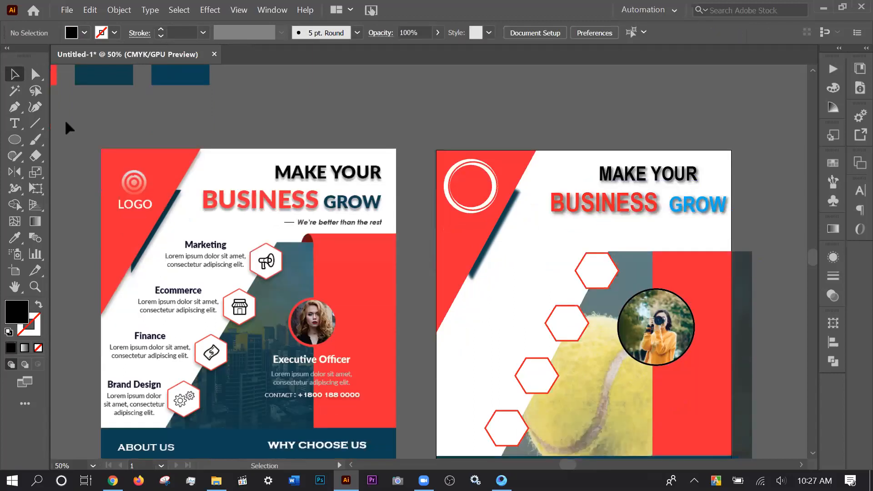
{"action": "left_click", "coordinate": [14, 107]}
{"action": "left_click_drag", "start_coordinate": [356, 99], "coordinate": [375, 100]}
{"action": "key", "text": "v"}
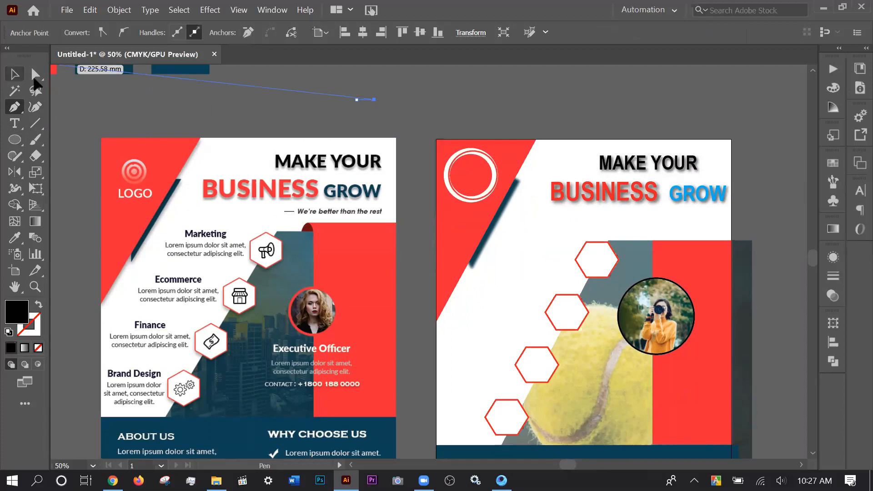
{"action": "left_click", "coordinate": [384, 111]}
Give the short line a 3 pt black stroke.
{"action": "left_click_drag", "start_coordinate": [323, 74], "coordinate": [384, 111]}
{"action": "left_click", "coordinate": [183, 32]}
{"action": "scroll", "coordinate": [183, 31], "scroll_direction": "up", "scroll_amount": 1}
{"action": "type", "text": "3"}
{"action": "key", "text": "Return"}
{"action": "left_click", "coordinate": [274, 83]}
{"action": "left_click", "coordinate": [366, 99]}
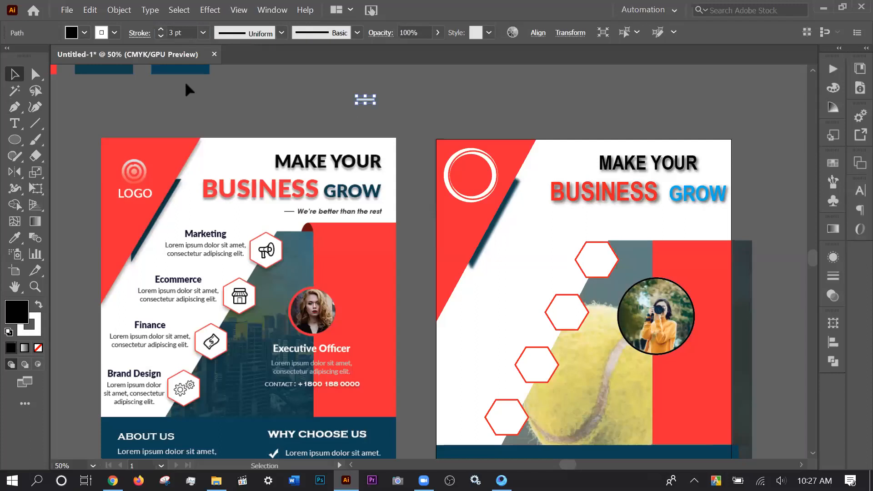
{"action": "left_click", "coordinate": [115, 32]}
{"action": "left_click", "coordinate": [38, 55]}
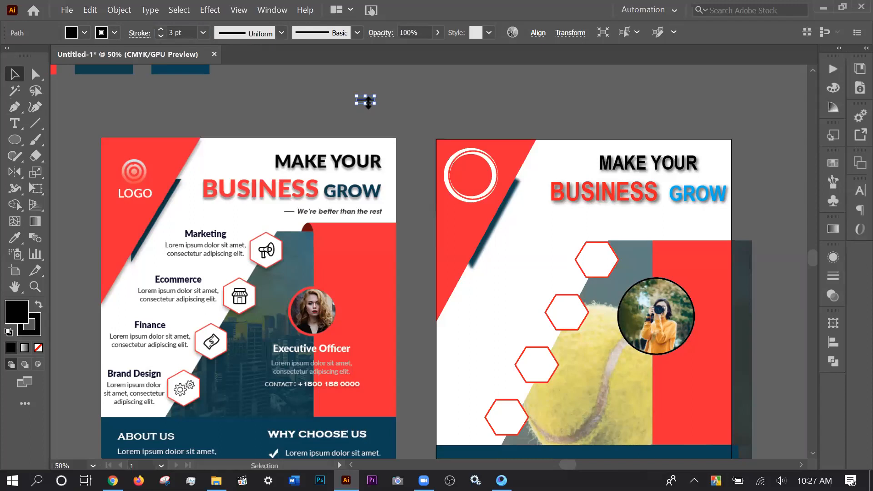
Move the short black line onto the new flyer, just below the "BUSINESS GROW" line.
{"action": "scroll", "coordinate": [366, 100], "scroll_direction": "up", "scroll_amount": 3}
{"action": "left_click_drag", "start_coordinate": [369, 97], "coordinate": [595, 342]}
{"action": "left_click_drag", "start_coordinate": [546, 236], "coordinate": [324, 110]}
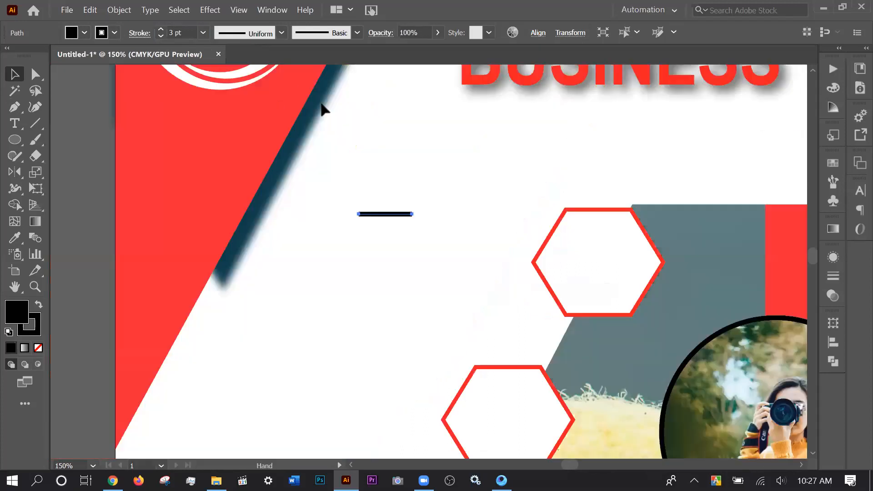
{"action": "scroll", "coordinate": [344, 137], "scroll_direction": "down", "scroll_amount": 1}
{"action": "left_click_drag", "start_coordinate": [372, 184], "coordinate": [609, 137]}
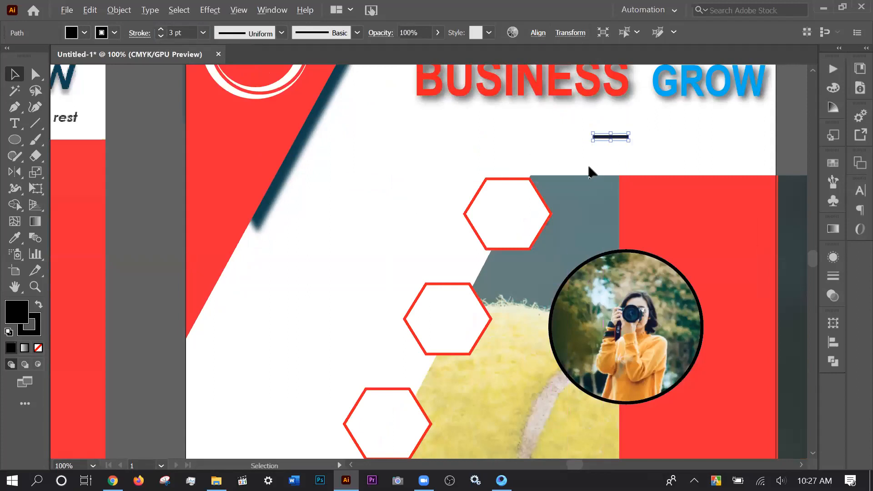
{"action": "scroll", "coordinate": [590, 172], "scroll_direction": "down", "scroll_amount": 2}
{"action": "scroll", "coordinate": [288, 214], "scroll_direction": "up", "scroll_amount": 1}
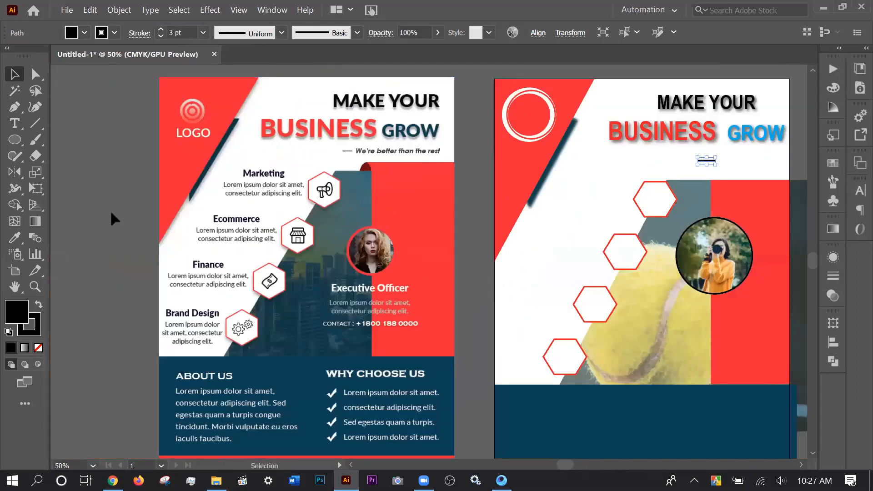
Add the point text "We;ae better than the rest" in the empty area beside the reference flyer.
{"action": "key", "text": "alt+t"}
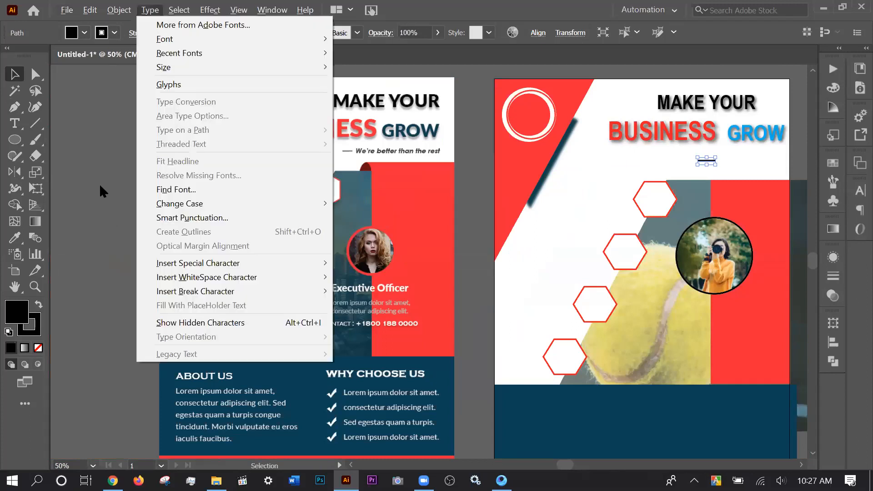
{"action": "key", "text": "Escape"}
{"action": "key", "text": "t"}
{"action": "left_click", "coordinate": [90, 176]}
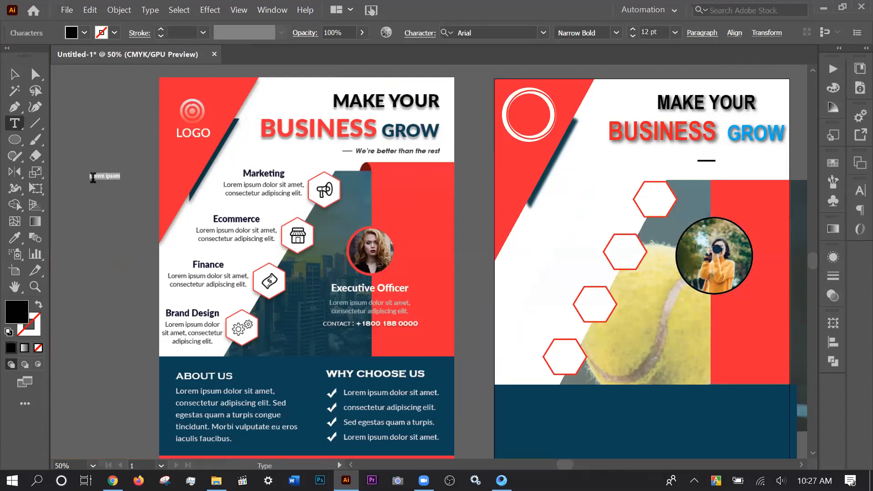
{"action": "key", "text": "BackSpace"}
{"action": "left_click", "coordinate": [14, 74]}
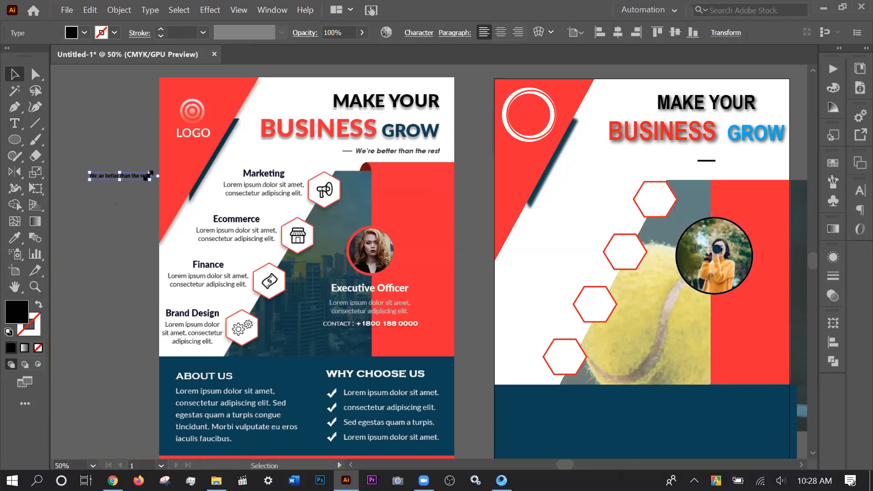
Set the tagline text to 19 pt Arial Regular.
{"action": "key", "text": "t"}
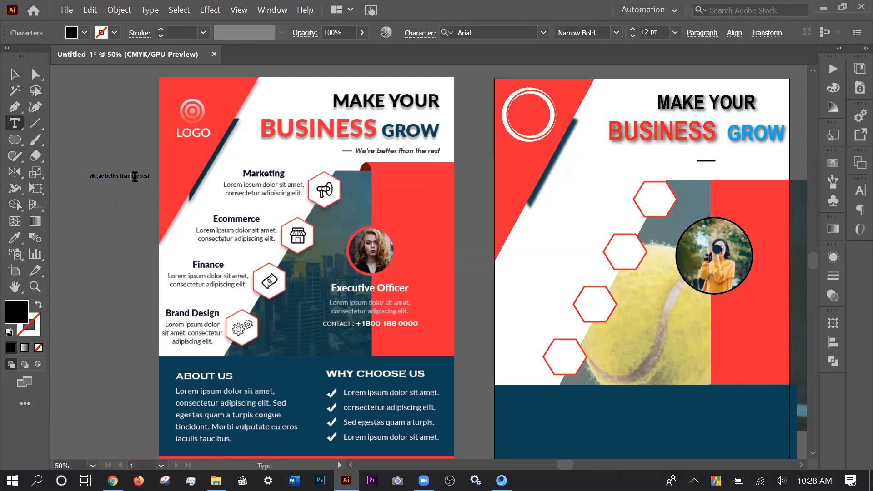
{"action": "triple_click", "coordinate": [134, 178]}
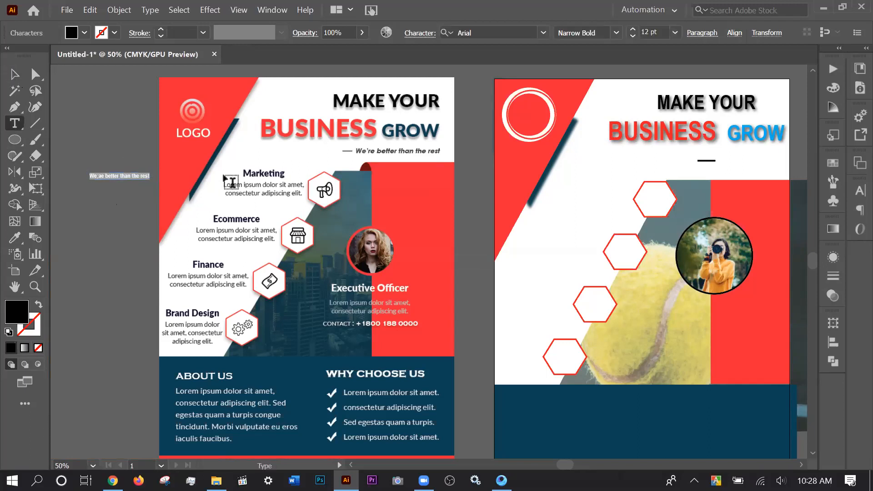
{"action": "left_click", "coordinate": [665, 32]}
{"action": "scroll", "coordinate": [664, 32], "scroll_direction": "up", "scroll_amount": 6}
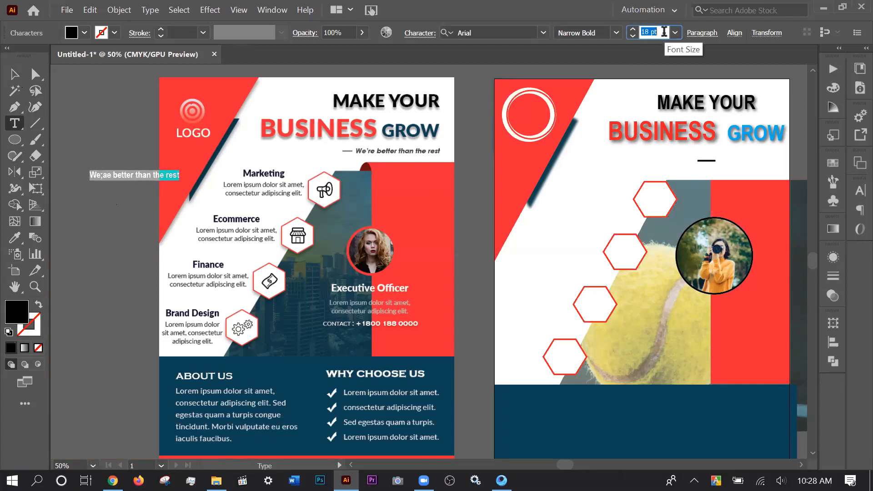
{"action": "scroll", "coordinate": [665, 32], "scroll_direction": "up", "scroll_amount": 1}
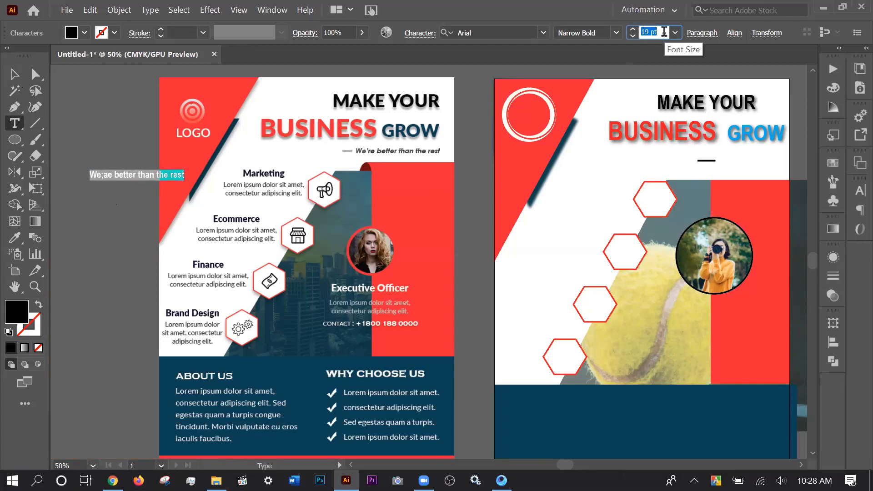
{"action": "left_click", "coordinate": [616, 32]}
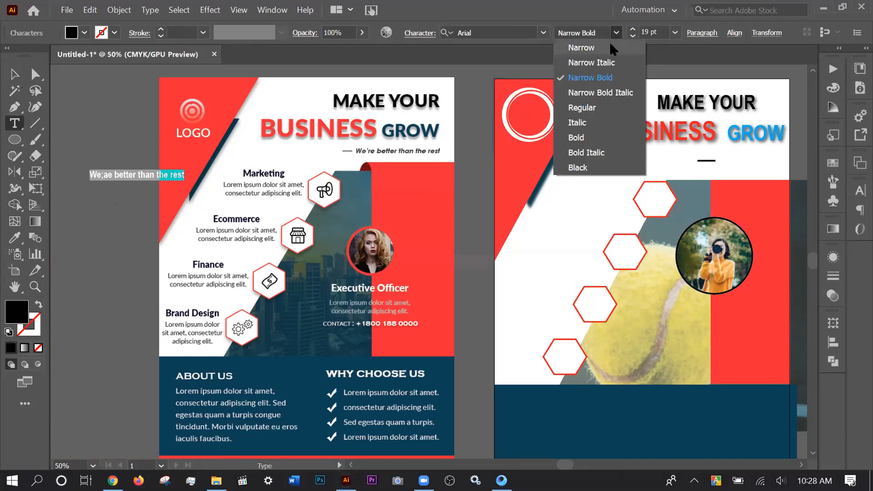
{"action": "left_click", "coordinate": [600, 107]}
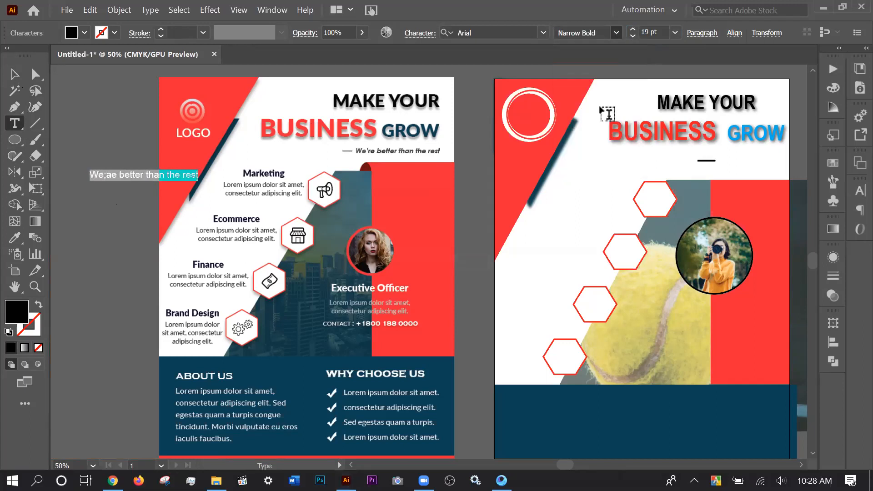
Correct the tagline's first word so it reads "We're better than the rest".
{"action": "left_click", "coordinate": [13, 75]}
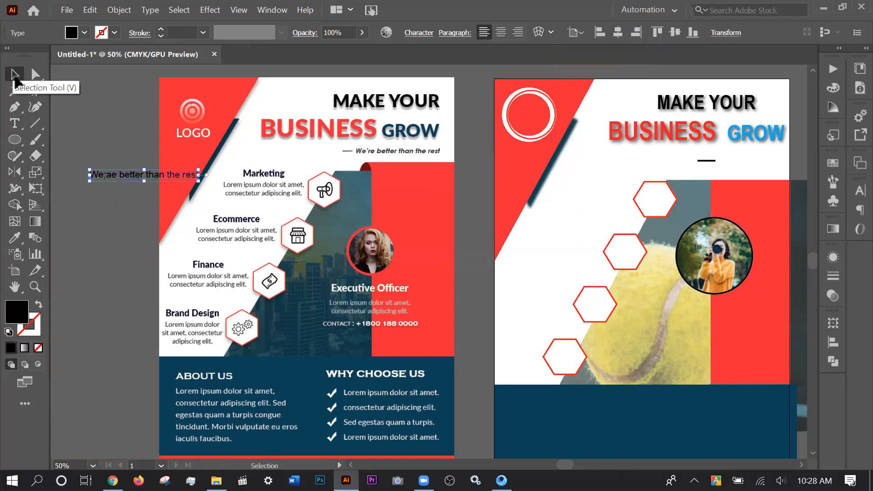
{"action": "left_click", "coordinate": [110, 176]}
{"action": "key", "text": "BackSpace"}
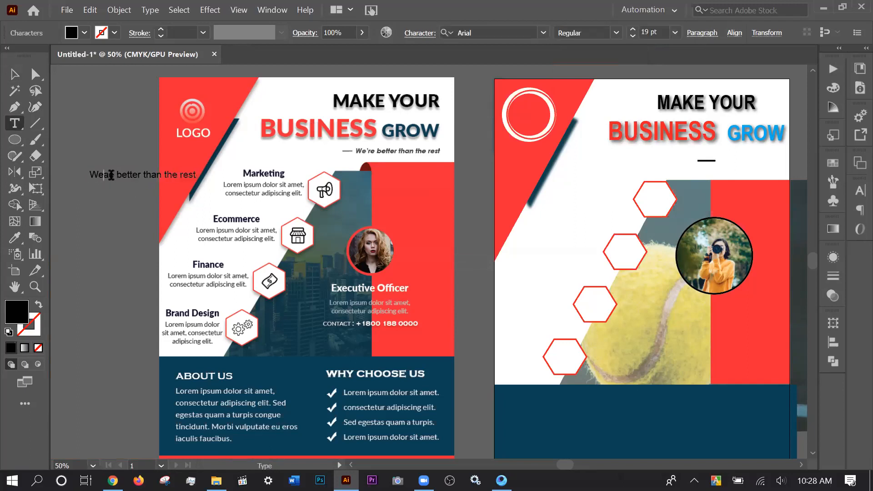
{"action": "type", "text": "'"}
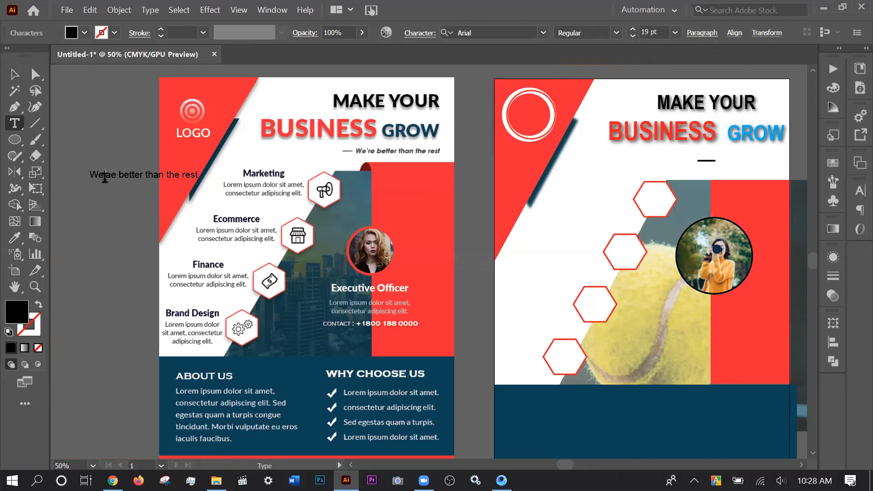
{"action": "key", "text": "BackSpace"}
{"action": "key", "text": "BackSpace"}
{"action": "type", "text": "e"}
{"action": "key", "text": "BackSpace"}
{"action": "type", "text": "re"}
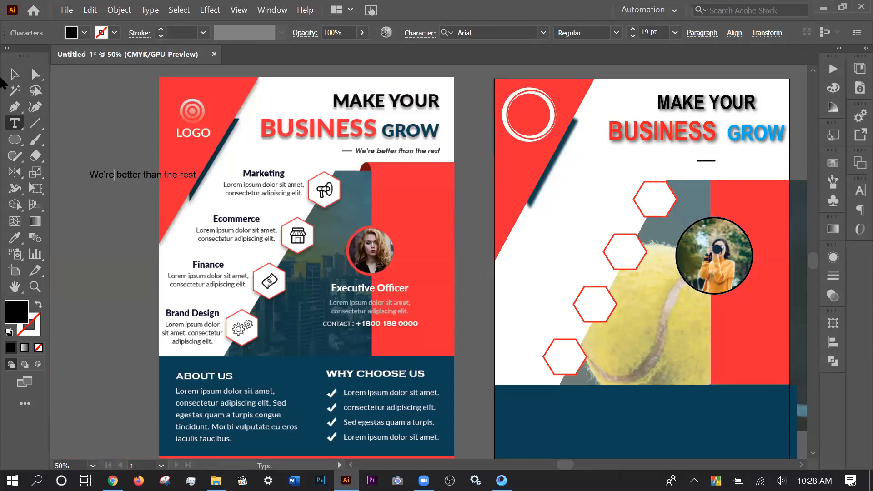
Move the tagline onto the new flyer, to the right of the short black line under the headline.
{"action": "key", "text": "Escape"}
{"action": "scroll", "coordinate": [135, 181], "scroll_direction": "up", "scroll_amount": 2}
{"action": "left_click_drag", "start_coordinate": [155, 140], "coordinate": [553, 154]}
{"action": "left_click", "coordinate": [151, 109]}
{"action": "scroll", "coordinate": [151, 152], "scroll_direction": "down", "scroll_amount": 1}
{"action": "left_click_drag", "start_coordinate": [482, 248], "coordinate": [178, 308]}
{"action": "left_click_drag", "start_coordinate": [238, 213], "coordinate": [685, 187]}
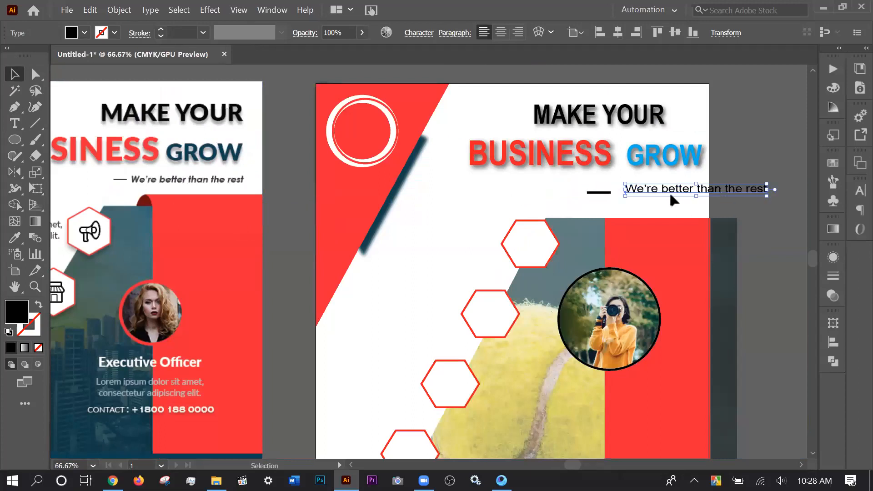
Nudge the tagline down level with the short black line and select both together.
{"action": "scroll", "coordinate": [673, 193], "scroll_direction": "up", "scroll_amount": 1}
{"action": "key", "text": "Down"}
{"action": "key", "text": "Down"}
{"action": "left_click_drag", "start_coordinate": [587, 194], "coordinate": [647, 206]}
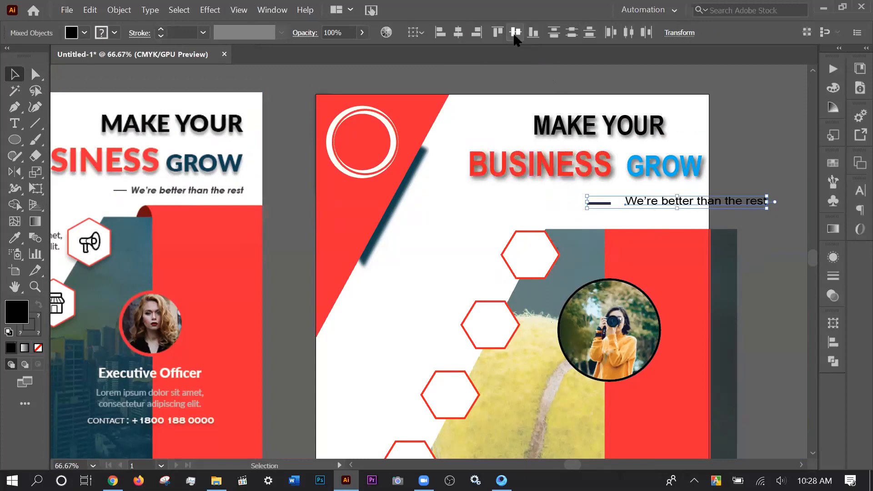
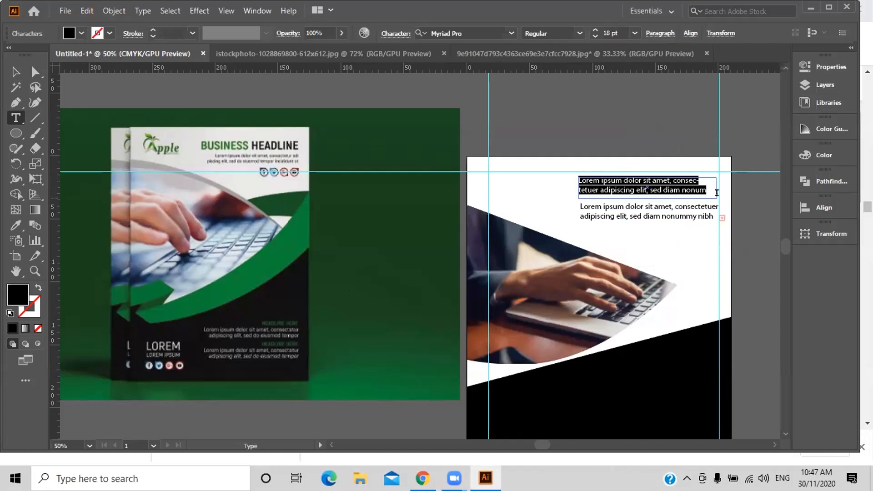
Set the upper lorem ipsum text to 36 pt and widen its text frame to the left.
{"action": "left_click", "coordinate": [635, 32]}
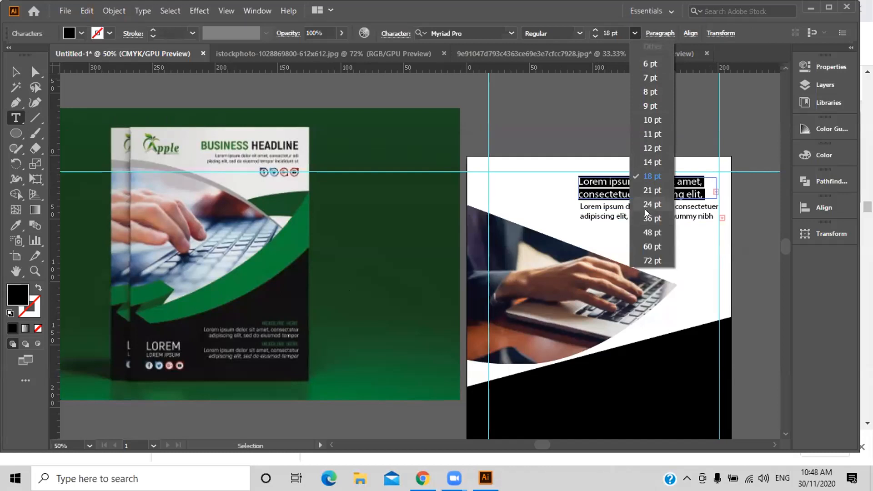
{"action": "left_click", "coordinate": [646, 218]}
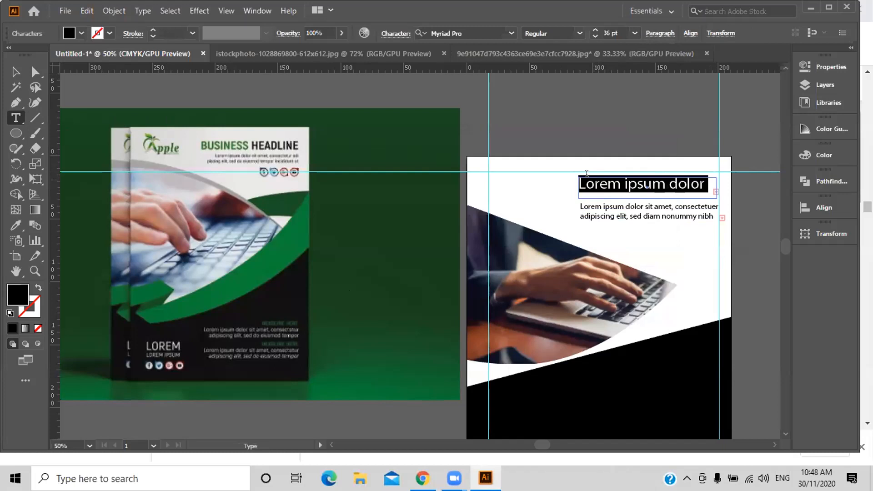
{"action": "left_click", "coordinate": [17, 70]}
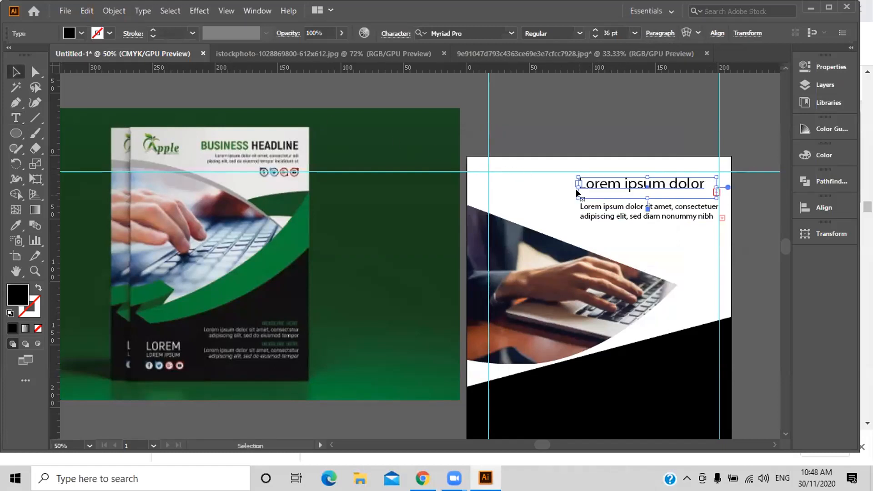
{"action": "left_click_drag", "start_coordinate": [577, 188], "coordinate": [547, 187]}
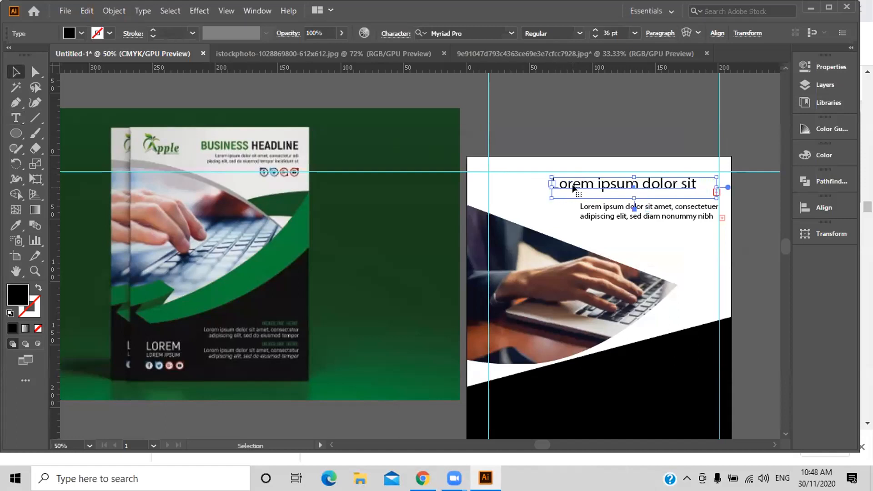
Replace the enlarged placeholder text with "BUSINESS HEADLINE".
{"action": "double_click", "coordinate": [663, 184]}
{"action": "key", "text": "ctrl+a"}
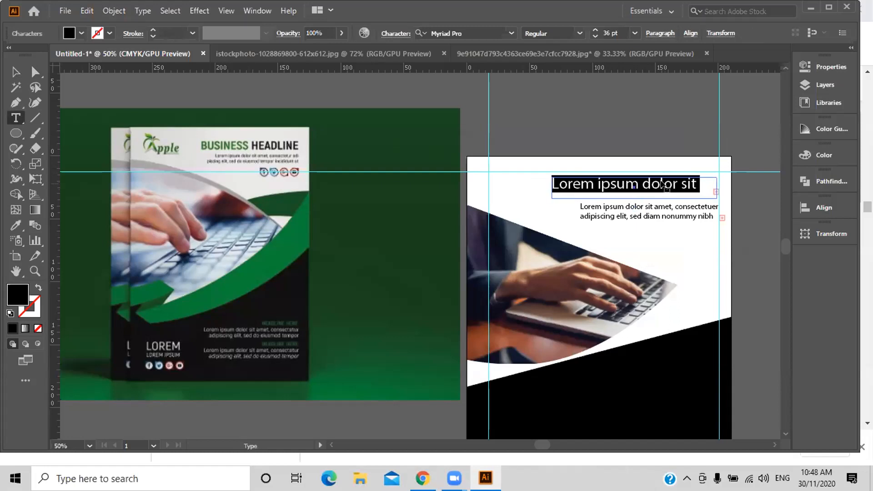
{"action": "type", "text": "Bu"}
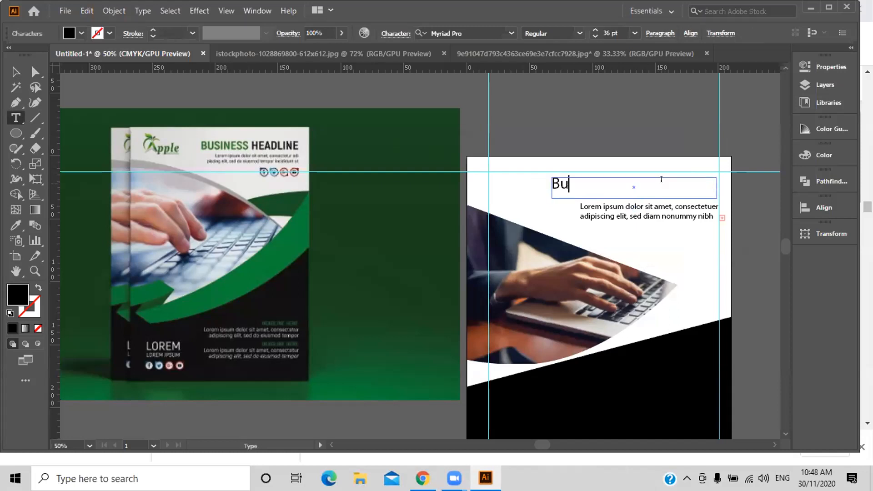
{"action": "key", "text": "BackSpace"}
{"action": "type", "text": "USINESS"}
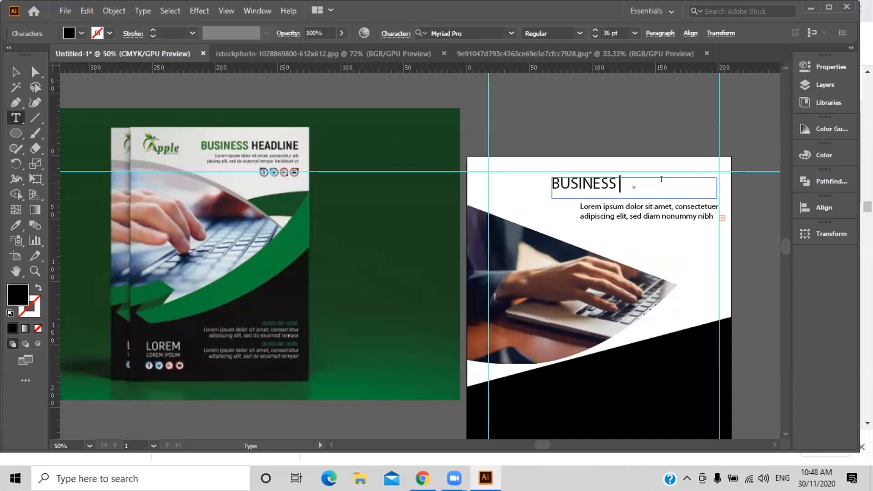
{"action": "type", "text": "HEADLINE"}
Select the word "BUSINESS" in the headline and try to change its color with Recolor Artwork.
{"action": "left_click_drag", "start_coordinate": [616, 183], "coordinate": [549, 193]}
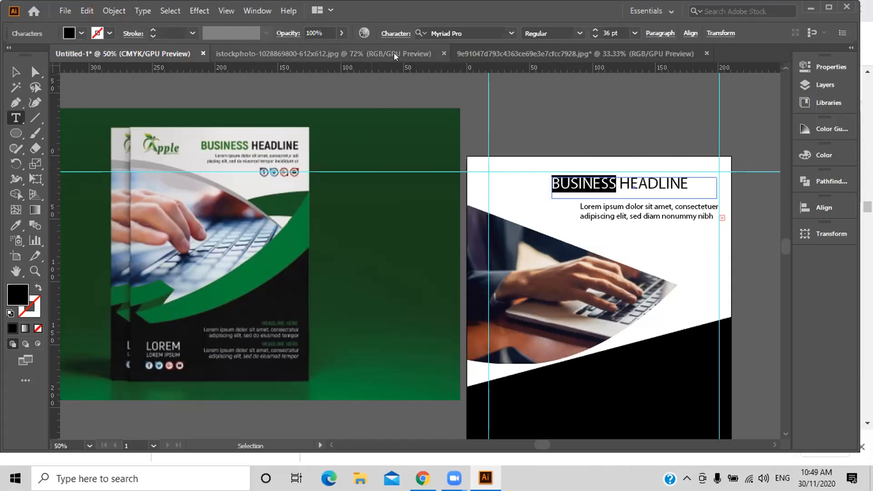
{"action": "left_click", "coordinate": [364, 31]}
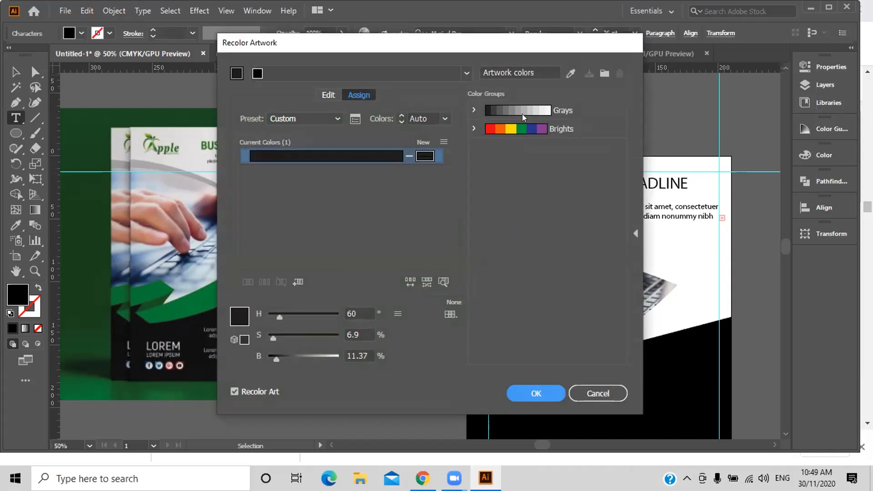
{"action": "left_click", "coordinate": [572, 75]}
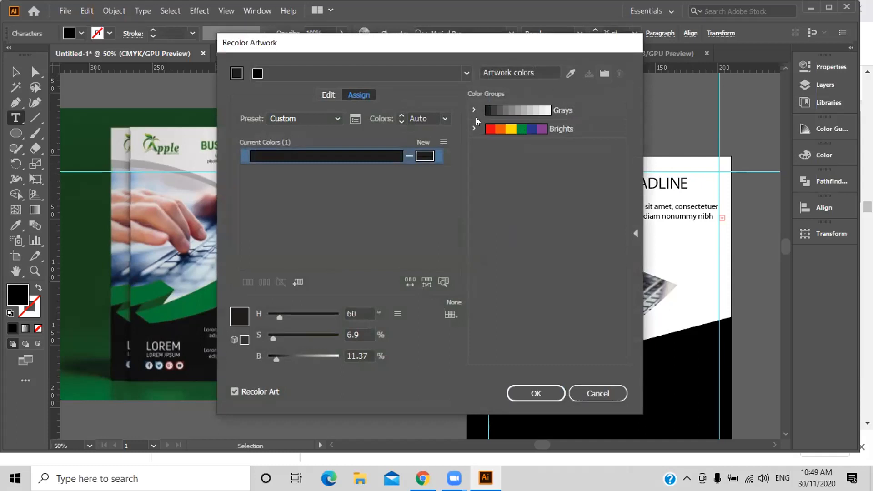
{"action": "left_click", "coordinate": [537, 395]}
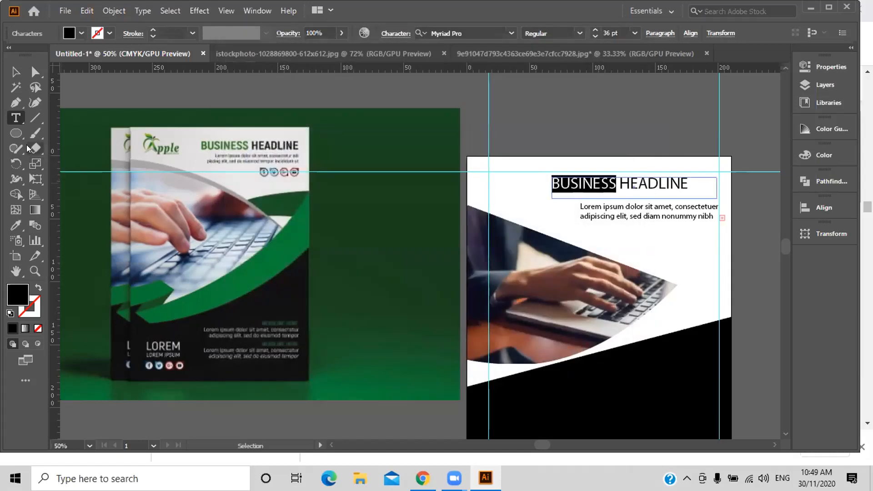
Try to color the word "BUSINESS" with the dark green sampled from the reference image's background.
{"action": "left_click", "coordinate": [16, 225]}
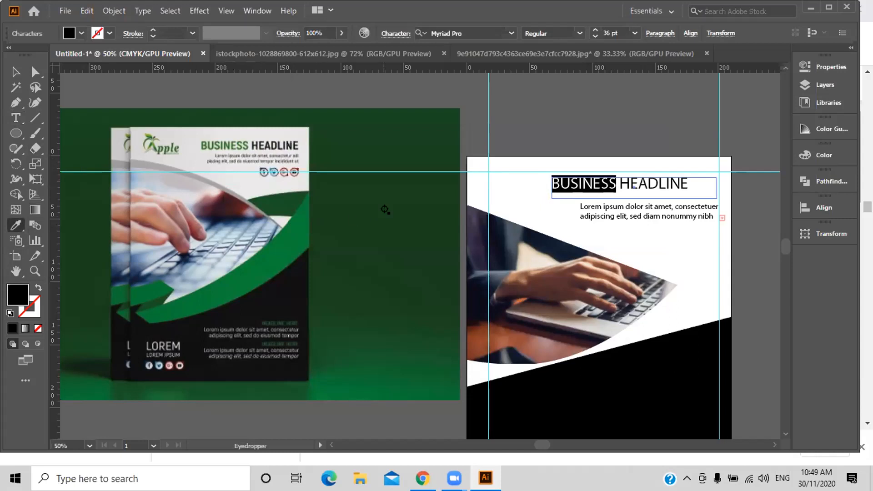
{"action": "left_click", "coordinate": [395, 195]}
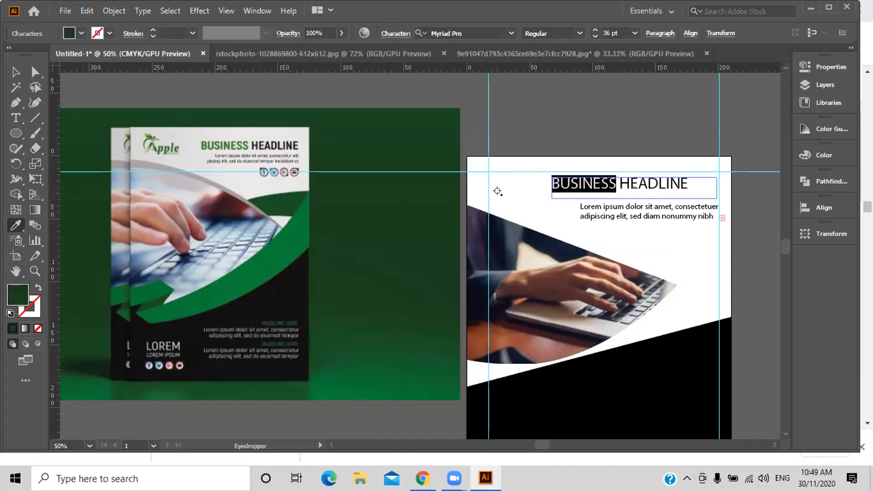
{"action": "left_click", "coordinate": [16, 226]}
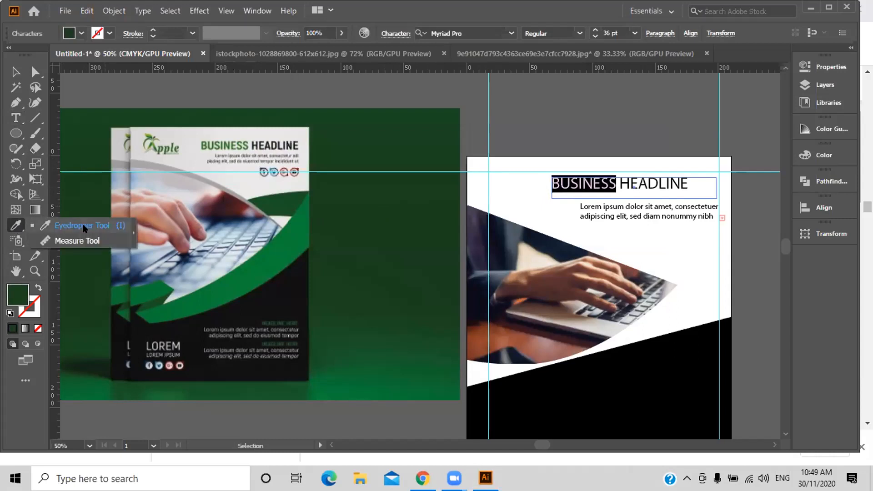
{"action": "left_click", "coordinate": [85, 226]}
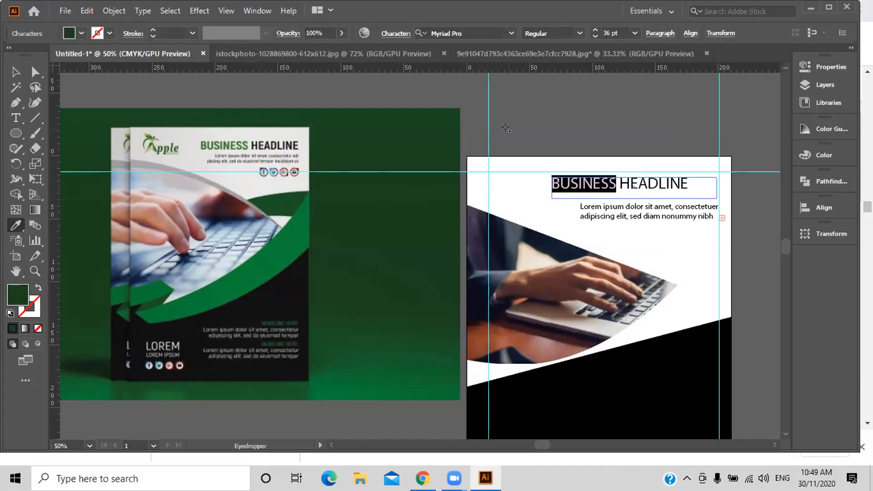
{"action": "key", "text": "ctrl+z"}
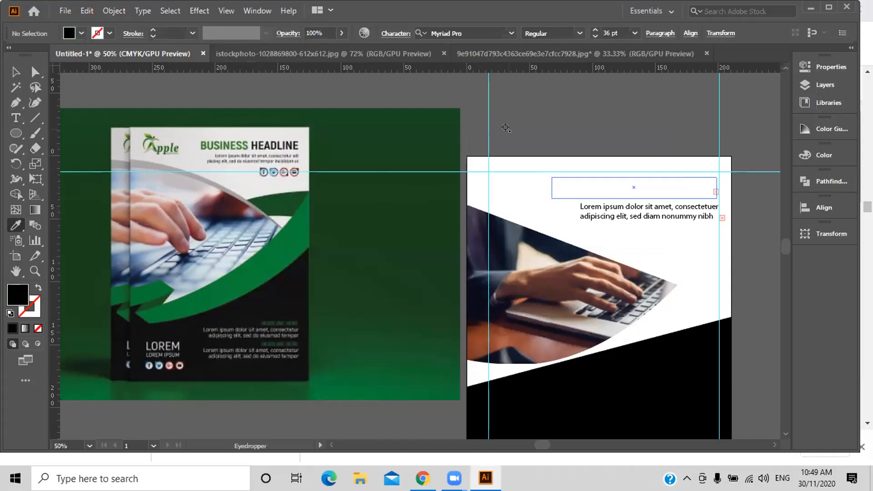
{"action": "key", "text": "v"}
{"action": "left_click", "coordinate": [470, 159]}
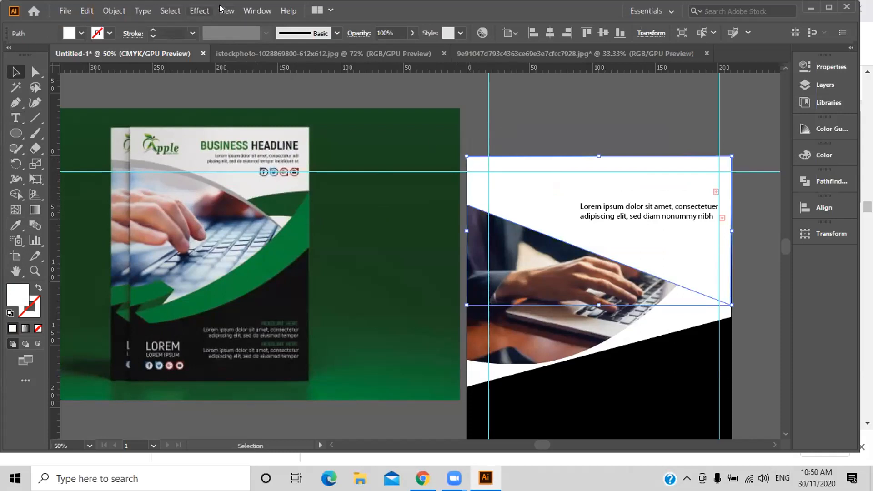
{"action": "left_click", "coordinate": [199, 9]}
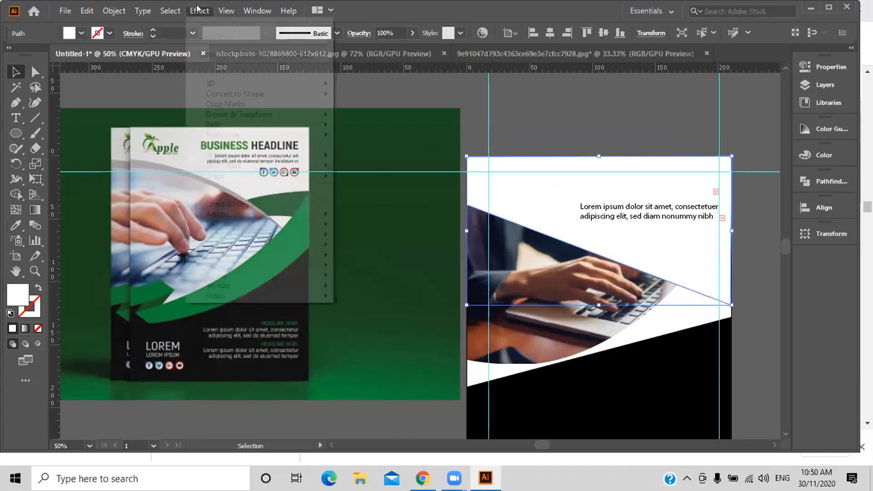
{"action": "left_click", "coordinate": [229, 6]}
{"action": "left_click", "coordinate": [228, 7]}
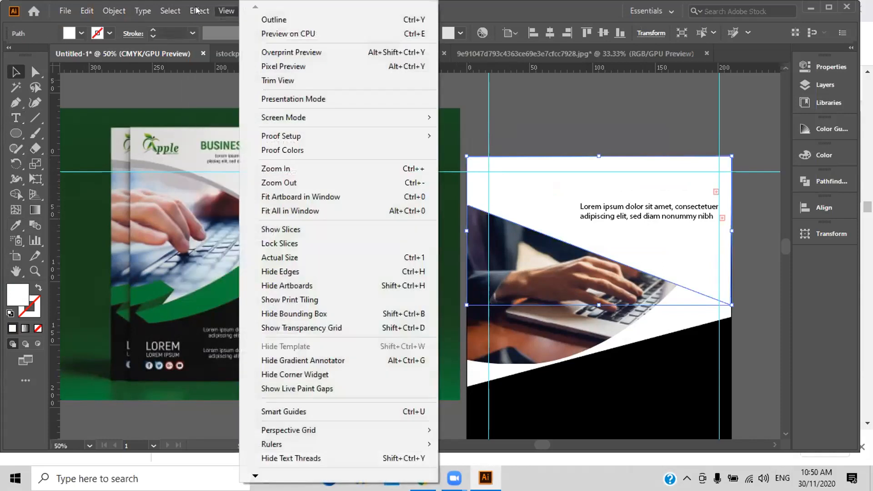
{"action": "mouse_move", "coordinate": [185, 6]}
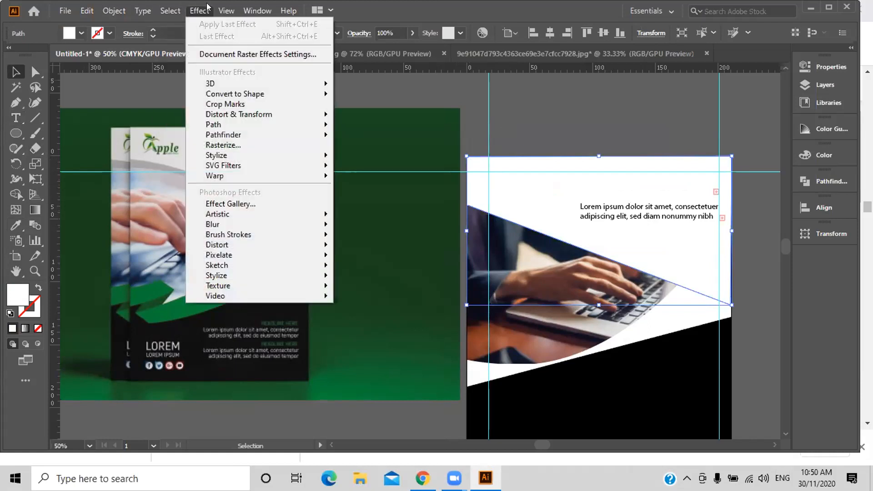
{"action": "left_click", "coordinate": [225, 10]}
{"action": "left_click", "coordinate": [226, 12]}
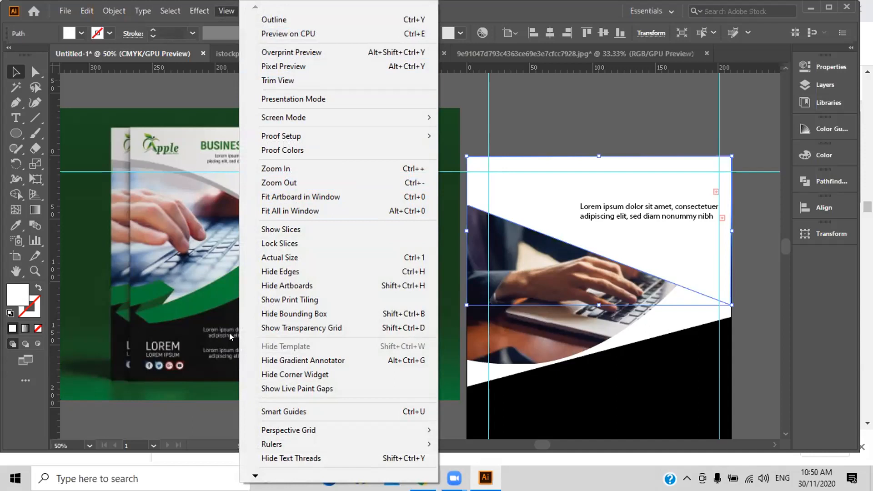
{"action": "mouse_move", "coordinate": [255, 475]}
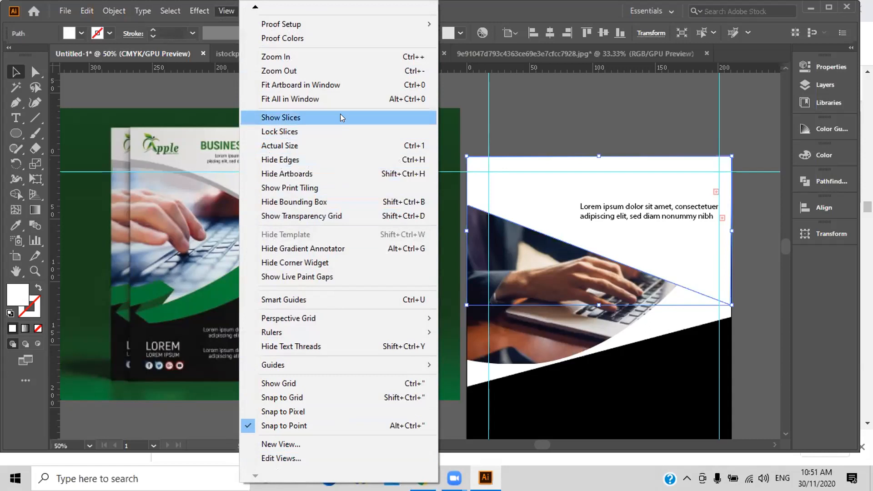
{"action": "mouse_move", "coordinate": [253, 9]}
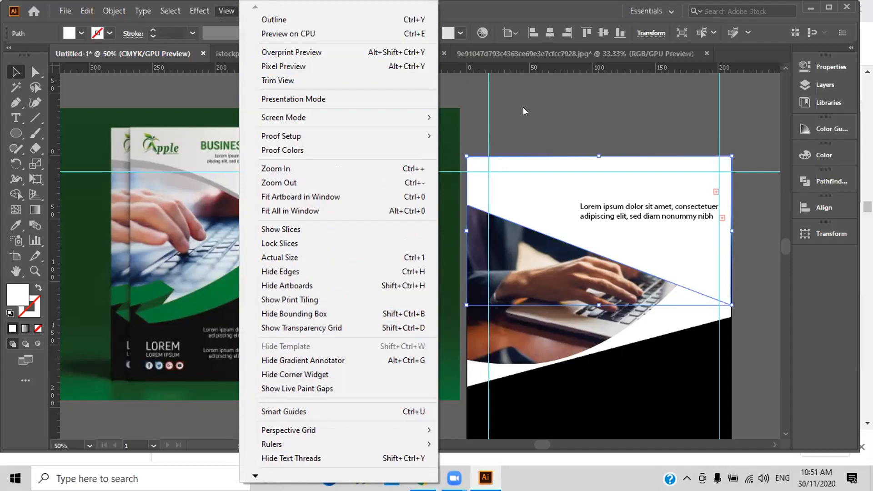
{"action": "left_click", "coordinate": [461, 94]}
Shift the headline's text frame slightly right so its right edge meets the vertical margin guide.
{"action": "left_click", "coordinate": [581, 189]}
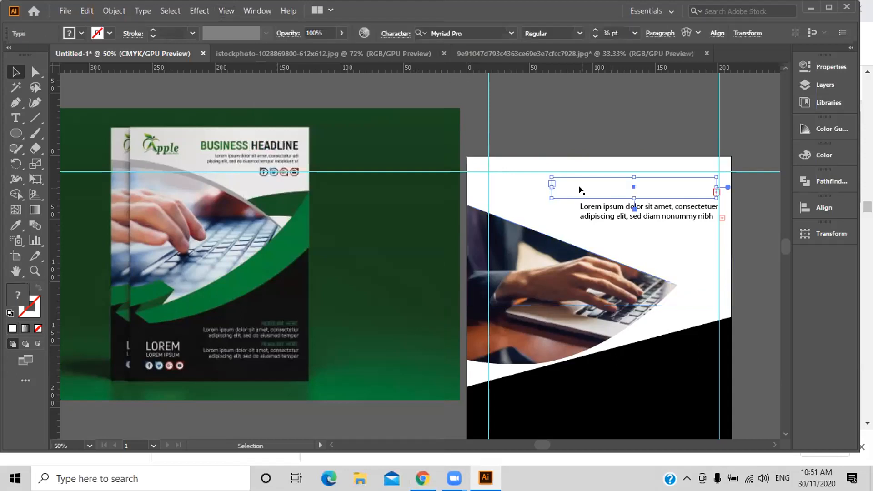
{"action": "left_click", "coordinate": [564, 167]}
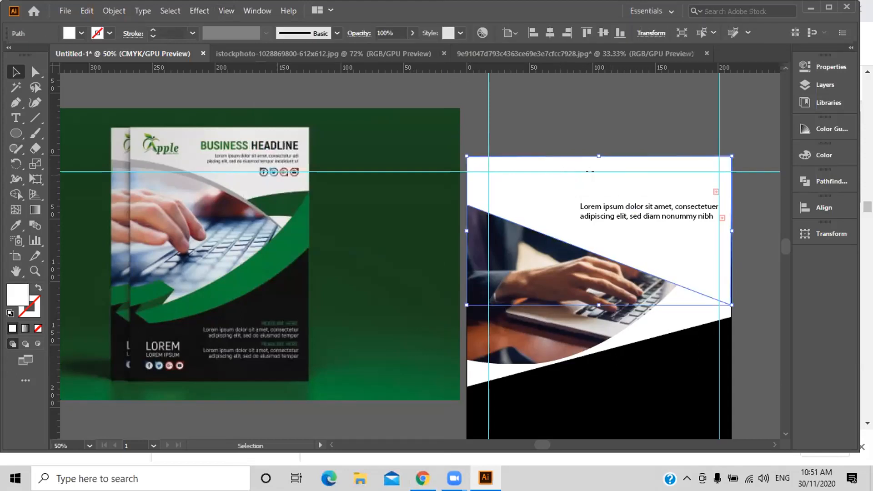
{"action": "left_click", "coordinate": [619, 184]}
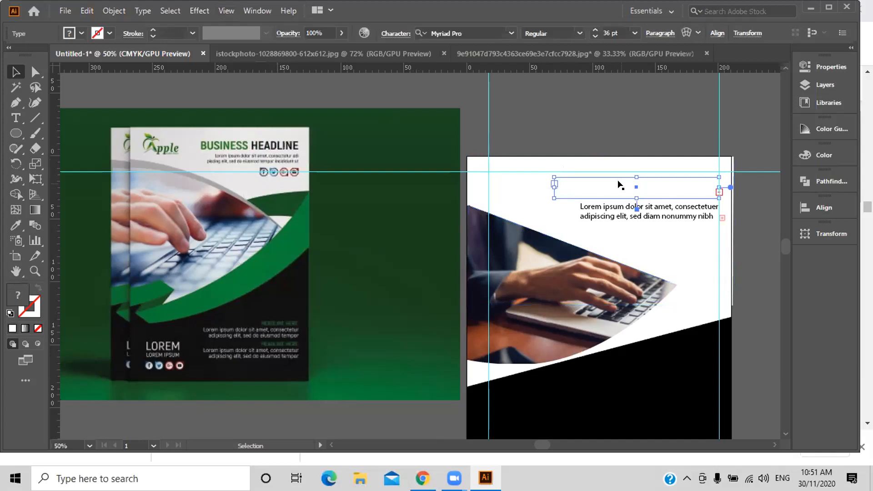
{"action": "left_click", "coordinate": [620, 184]}
{"action": "left_click", "coordinate": [620, 183]}
{"action": "left_click", "coordinate": [13, 118]}
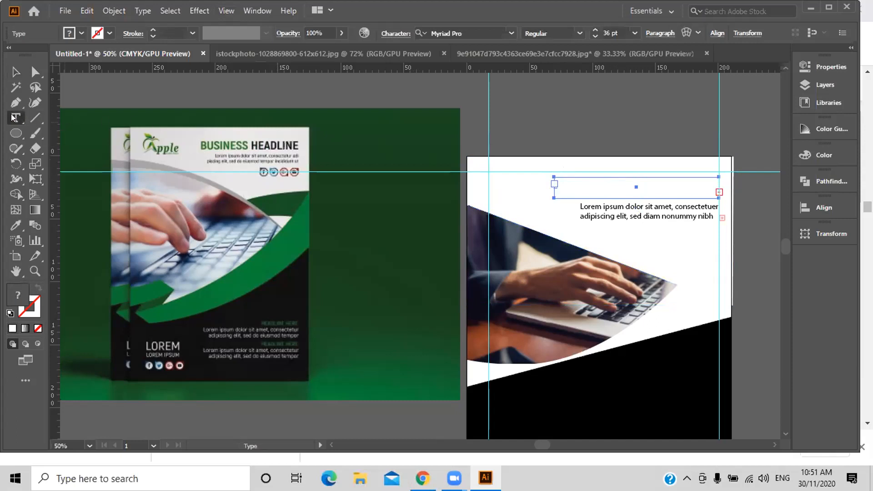
{"action": "left_click", "coordinate": [559, 182]}
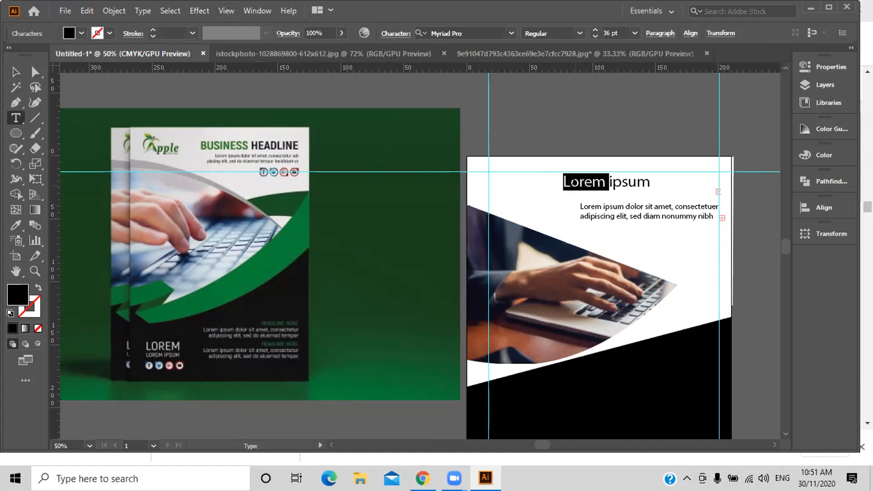
{"action": "key", "text": "BackSpace"}
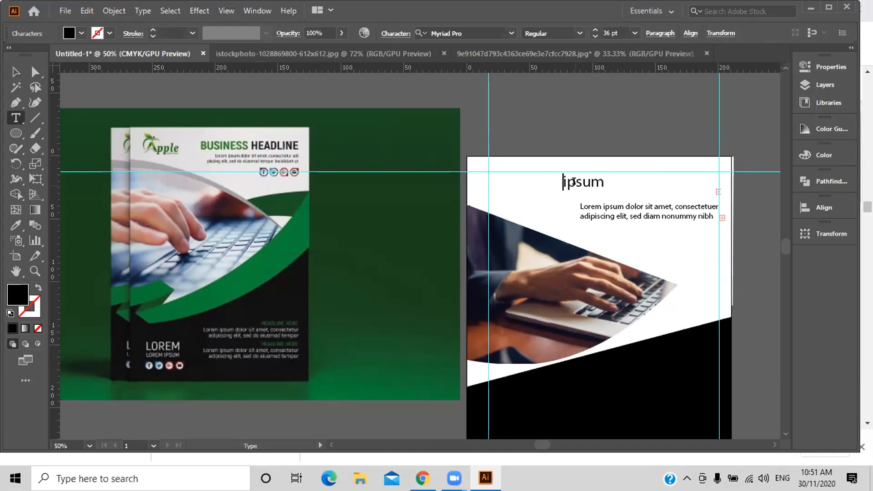
{"action": "right_click", "coordinate": [616, 181]}
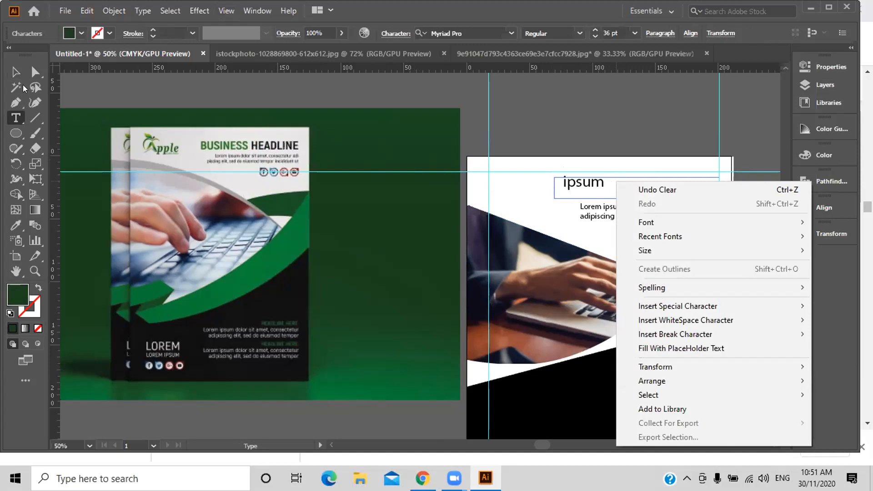
{"action": "left_click", "coordinate": [15, 73]}
{"action": "left_click", "coordinate": [569, 182]}
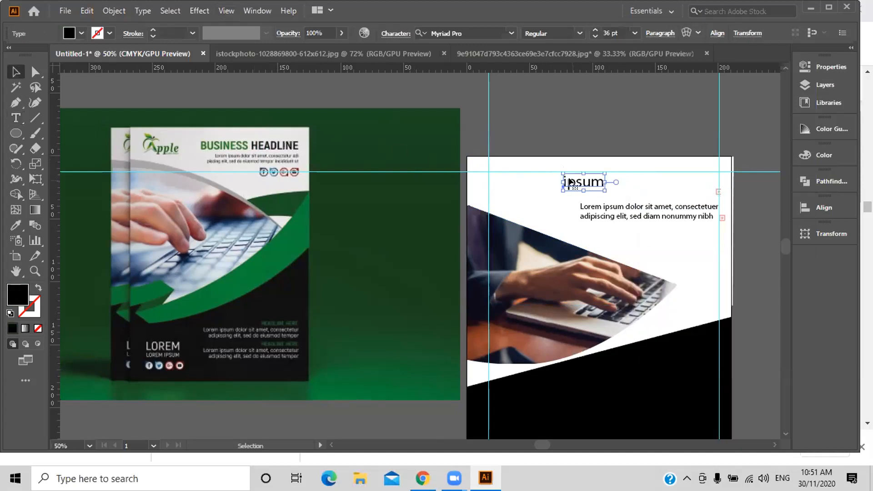
{"action": "key", "text": "Delete"}
Select the headline's text frame above the lorem ipsum paragraph and open it for editing.
{"action": "left_click", "coordinate": [577, 187]}
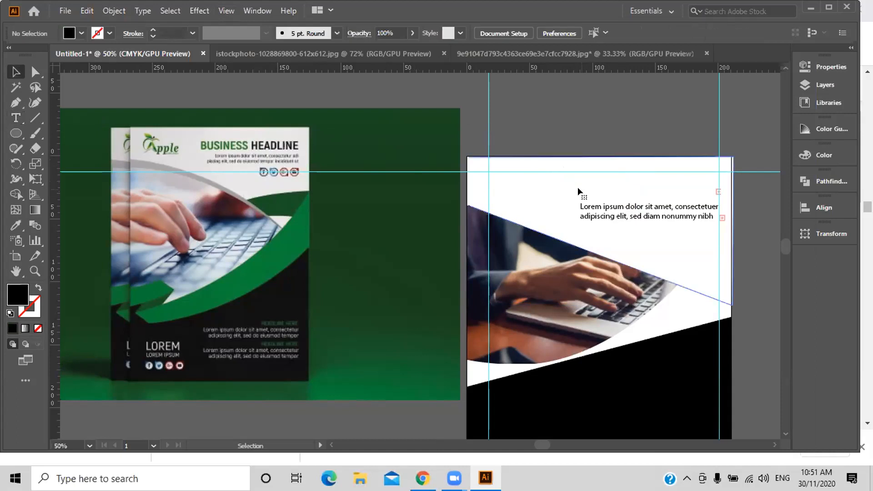
{"action": "left_click", "coordinate": [582, 181]}
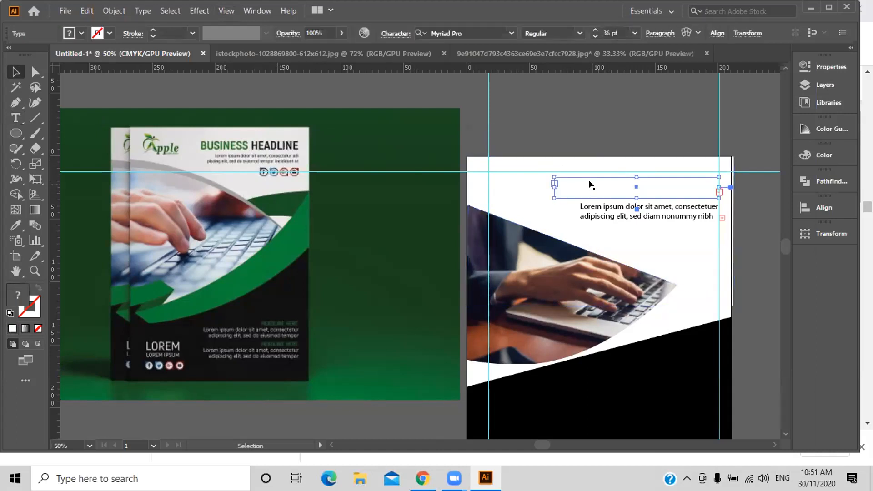
{"action": "double_click", "coordinate": [590, 185]}
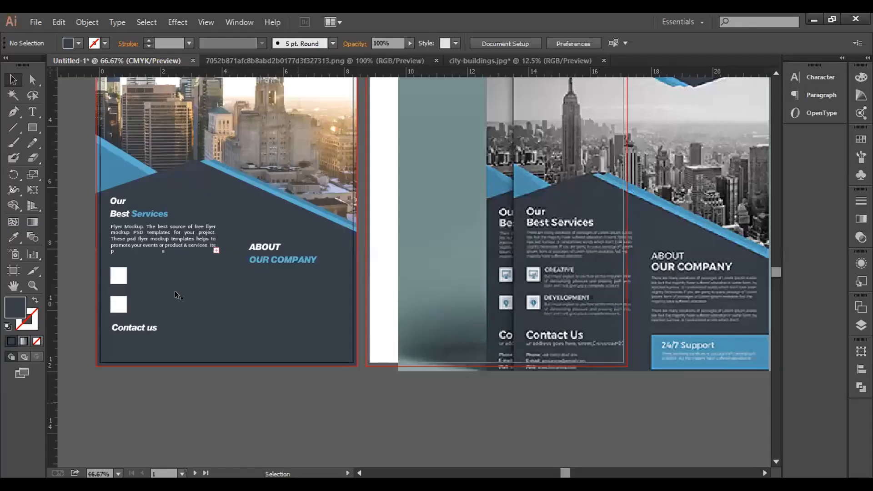
Try to place the copied "Flyer Mockup" paragraph in a new text frame below "OUR COMPANY" on the blue flyer.
{"action": "left_click", "coordinate": [33, 113]}
{"action": "left_click_drag", "start_coordinate": [250, 270], "coordinate": [332, 321]}
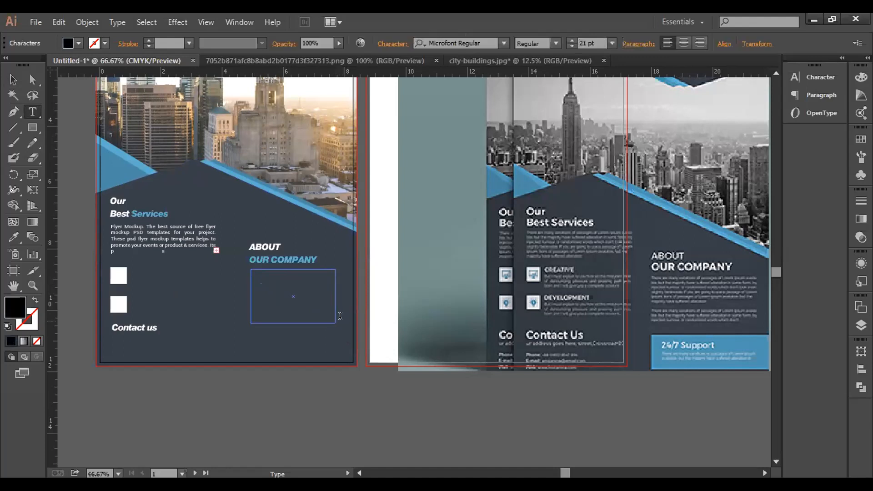
{"action": "key", "text": "Escape"}
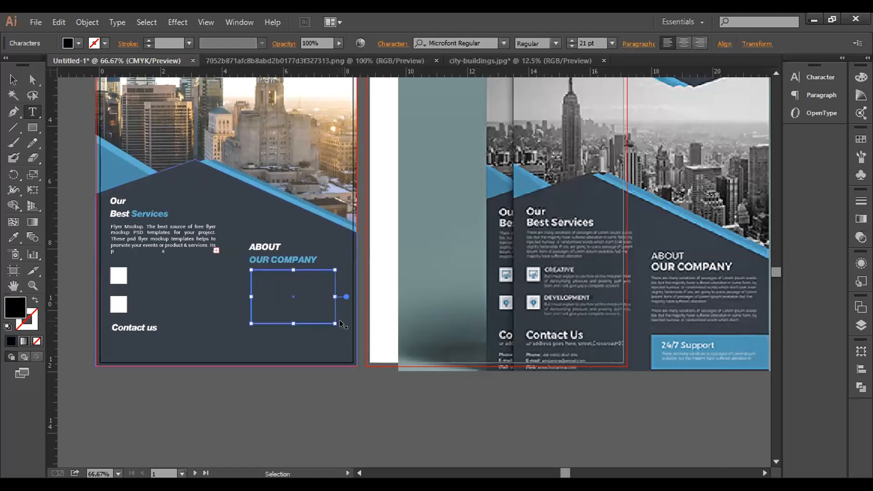
{"action": "left_click", "coordinate": [339, 318]}
{"action": "key", "text": "ctrl+v"}
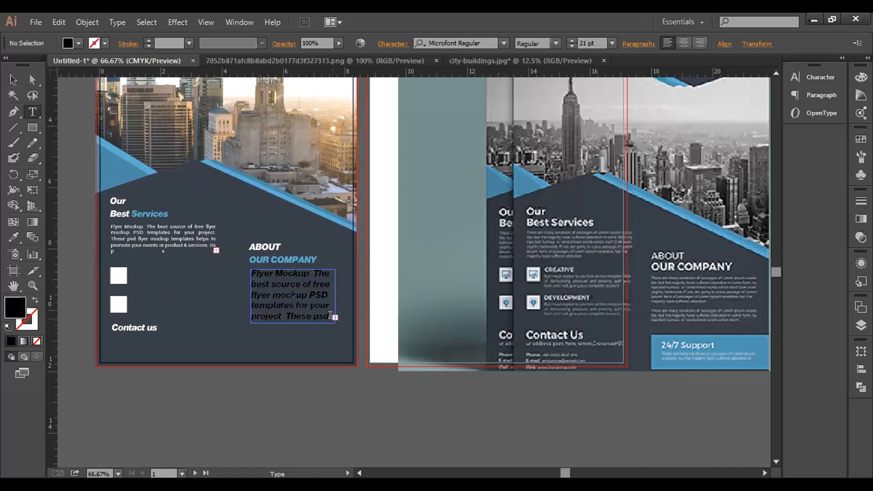
{"action": "key", "text": "ctrl+a"}
{"action": "key", "text": "Delete"}
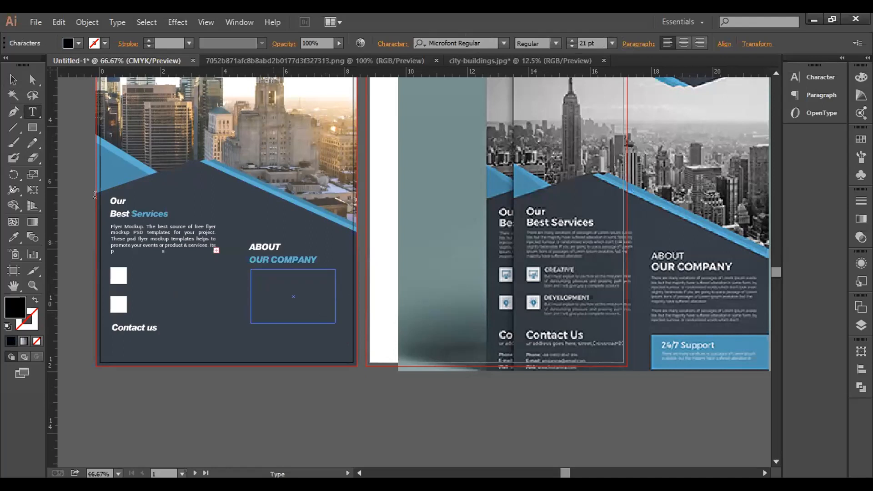
Select the "ABOUT" and "OUR COMPANY" headings together and nudge them slightly upward.
{"action": "left_click", "coordinate": [13, 80]}
{"action": "left_click", "coordinate": [281, 258]}
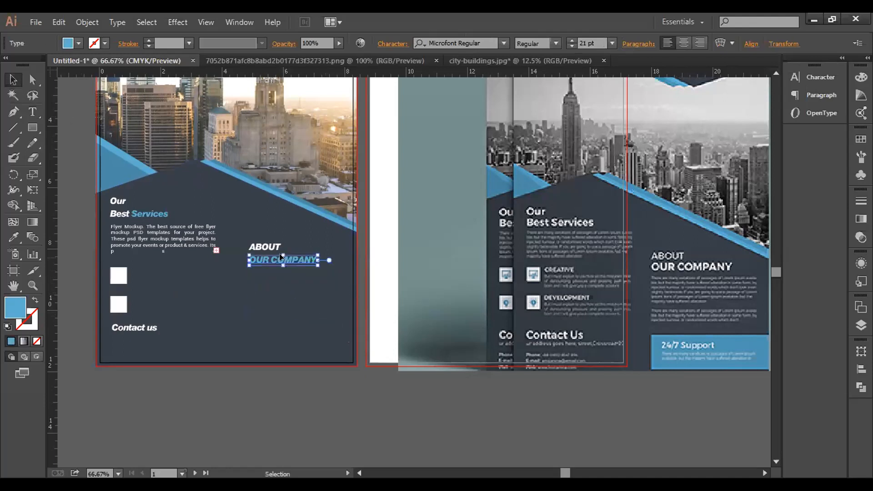
{"action": "left_click", "coordinate": [269, 246], "text": "shift"}
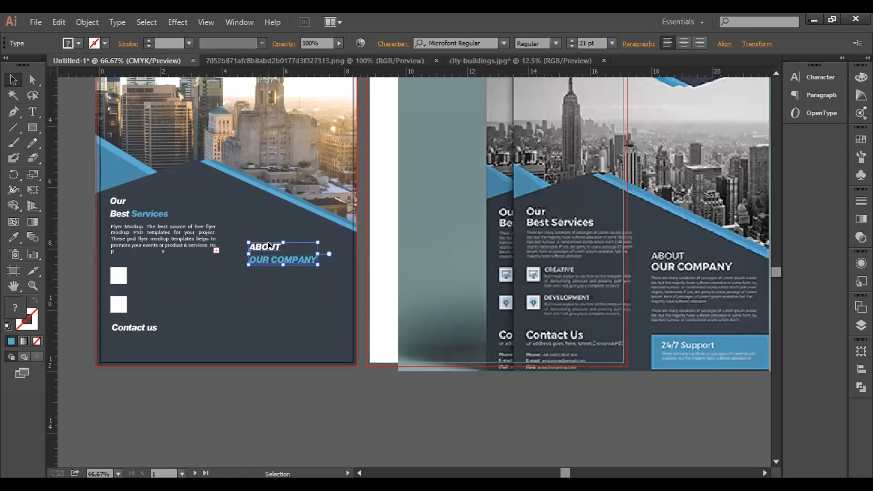
{"action": "left_click_drag", "start_coordinate": [268, 246], "coordinate": [269, 245]}
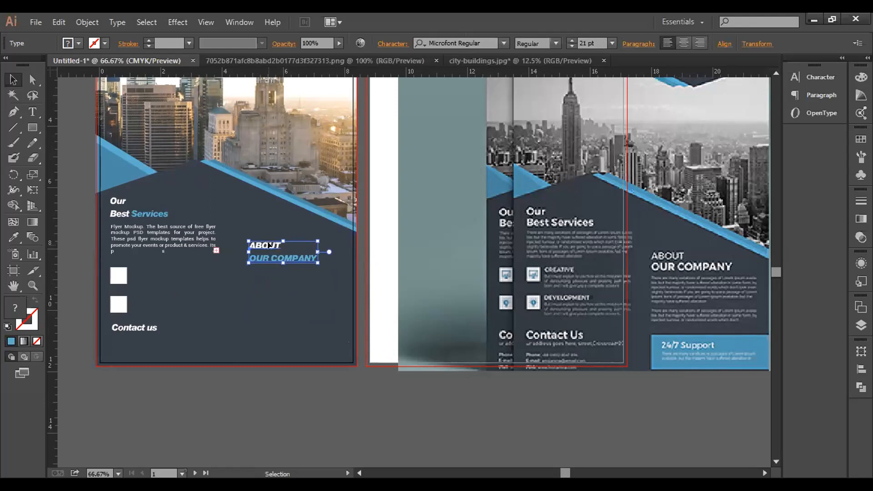
{"action": "left_click", "coordinate": [308, 293]}
Set the "ABOUT" and "OUR COMPANY" headings to 24 pt.
{"action": "left_click", "coordinate": [269, 244]}
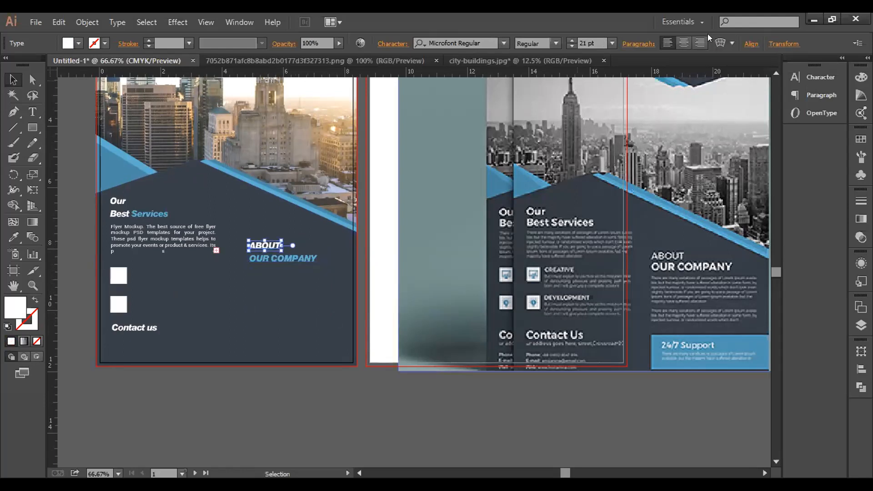
{"action": "left_click", "coordinate": [612, 43]}
{"action": "left_click", "coordinate": [625, 212]}
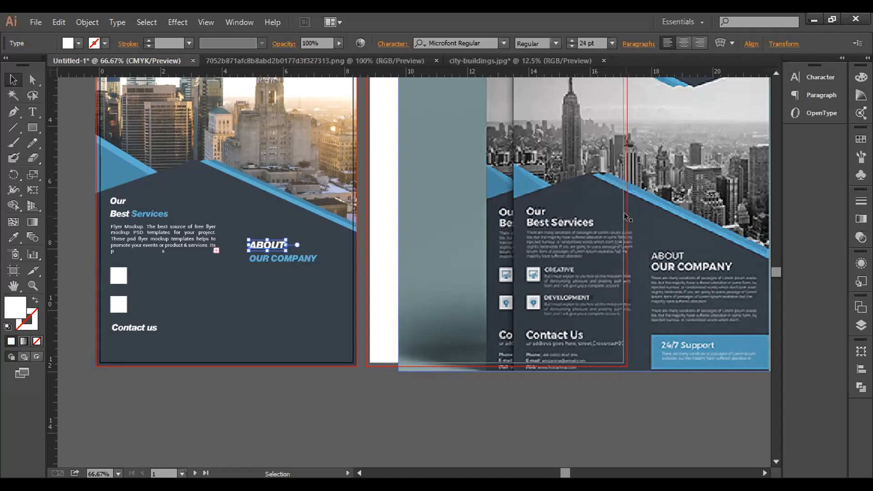
{"action": "left_click", "coordinate": [297, 258]}
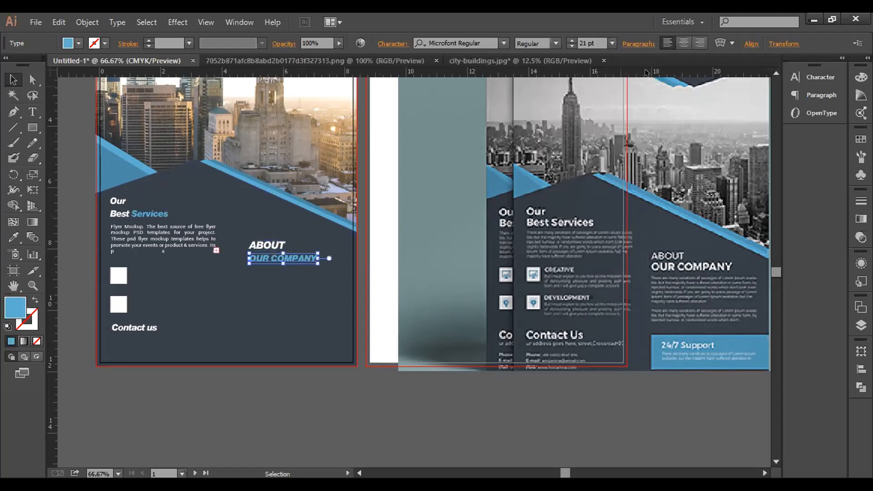
{"action": "left_click", "coordinate": [611, 43]}
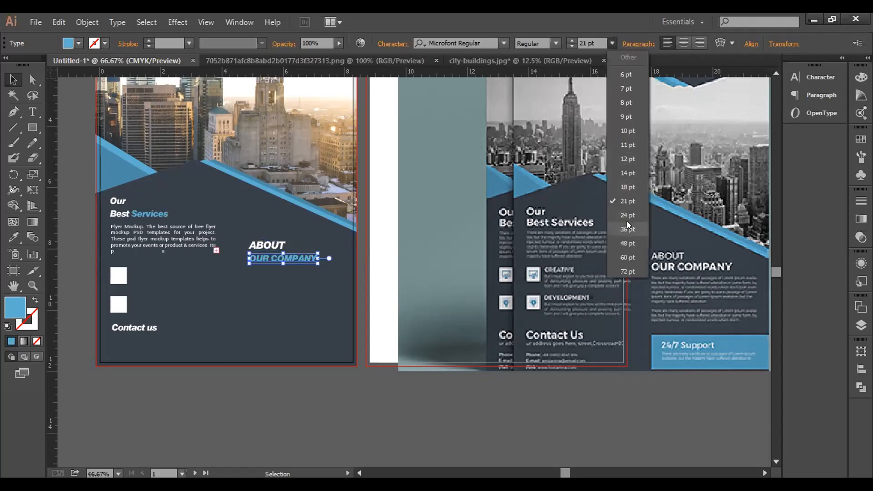
{"action": "left_click", "coordinate": [626, 216]}
{"action": "left_click", "coordinate": [441, 392]}
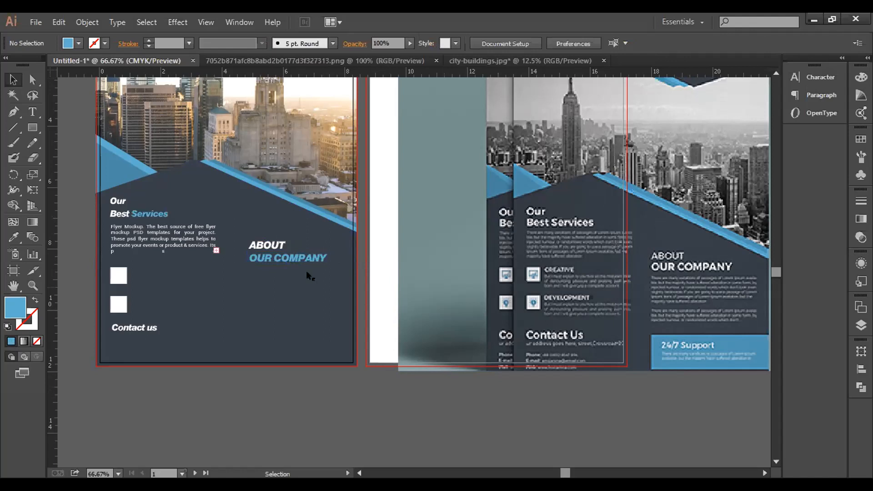
Nudge "OUR COMPANY" slightly down and left-align it with the "ABOUT" heading on the blue flyer.
{"action": "left_click", "coordinate": [302, 253]}
{"action": "key", "text": "Down"}
{"action": "key", "text": "Down"}
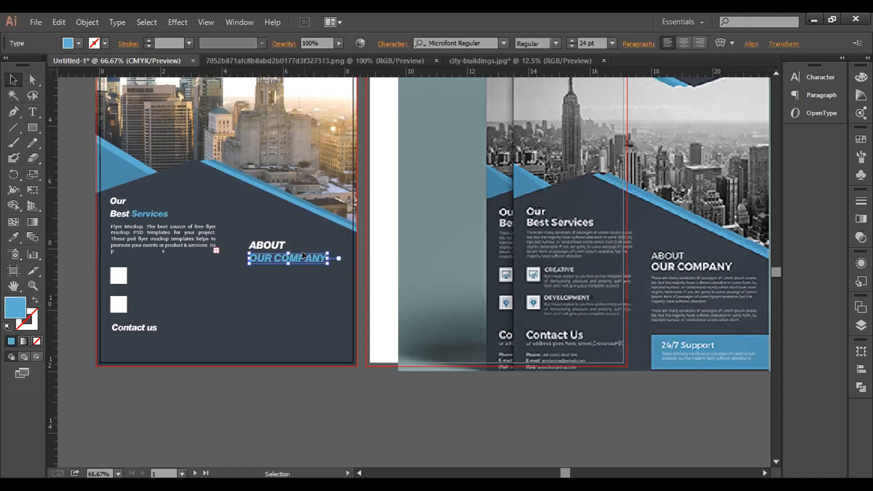
{"action": "left_click", "coordinate": [281, 239], "text": "shift"}
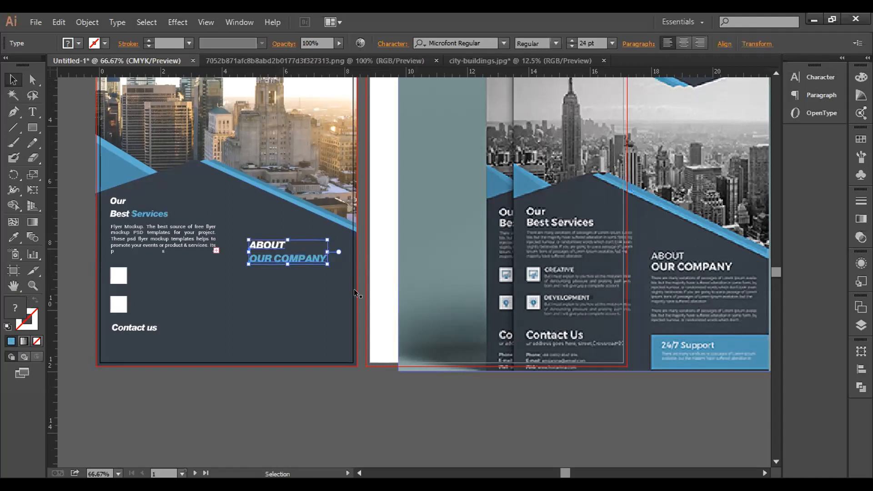
{"action": "left_click", "coordinate": [861, 369]}
{"action": "left_click", "coordinate": [708, 374]}
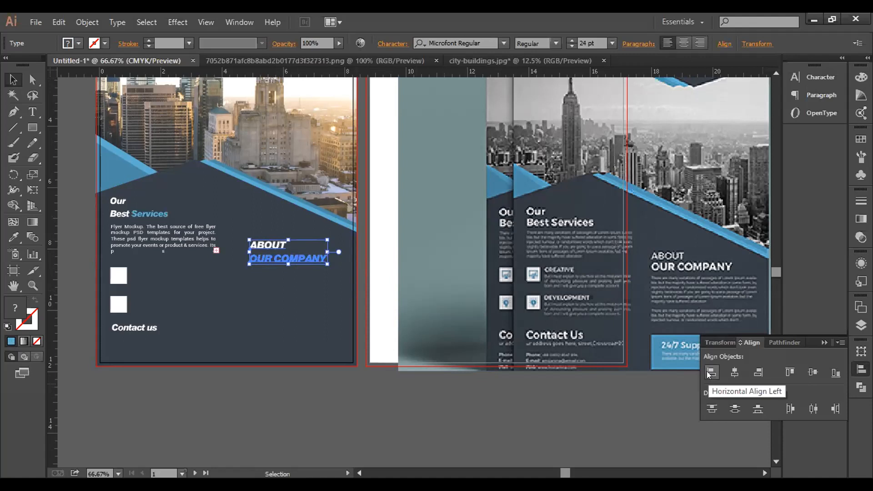
{"action": "left_click", "coordinate": [567, 400]}
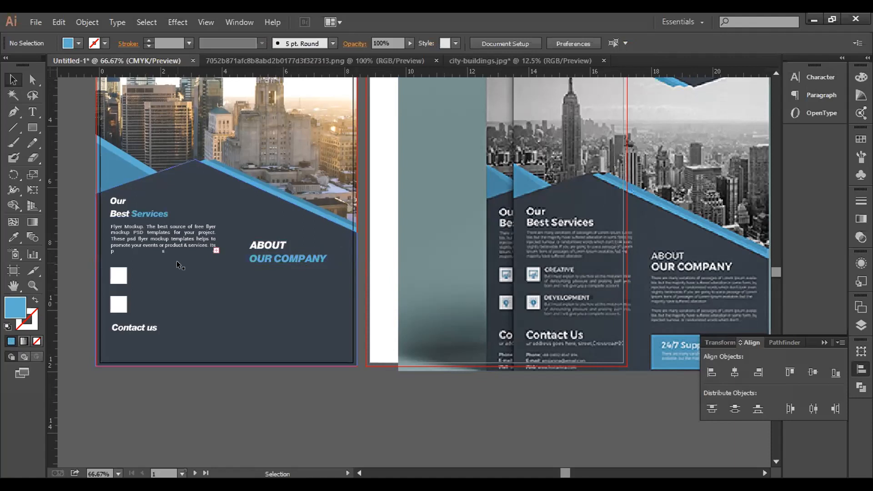
Select the "Flyer Mockup" paragraph below the "Best Services" heading.
{"action": "left_click", "coordinate": [187, 233]}
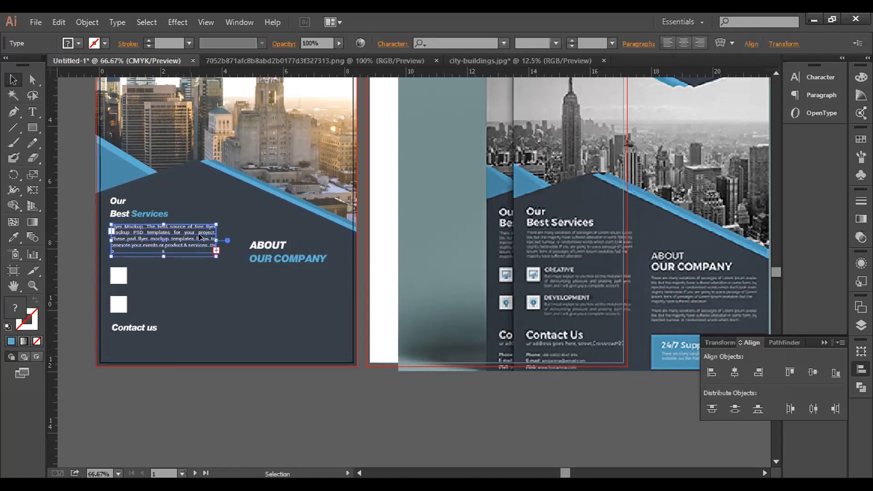
{"action": "left_click_drag", "start_coordinate": [213, 236], "coordinate": [209, 238]}
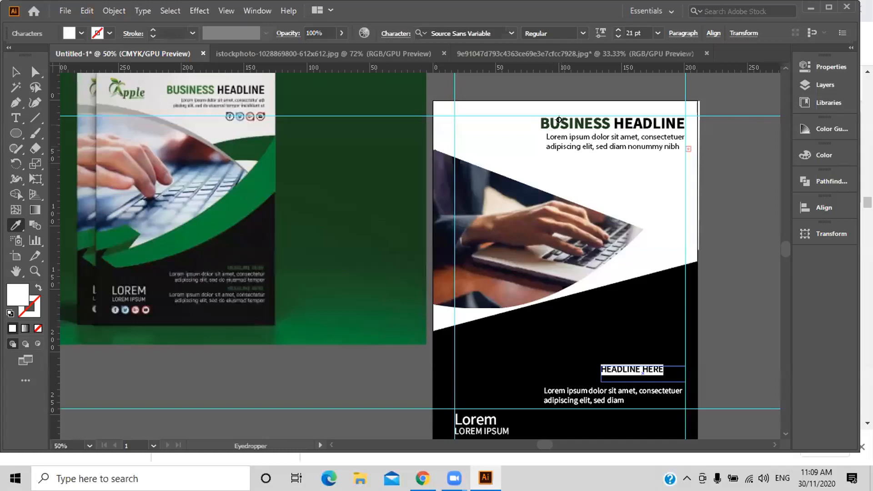
Apply the green bold 36 pt formatting of "BUSINESS" to the "HEADLINE HERE" text with the Eyedropper.
{"action": "left_click", "coordinate": [560, 118]}
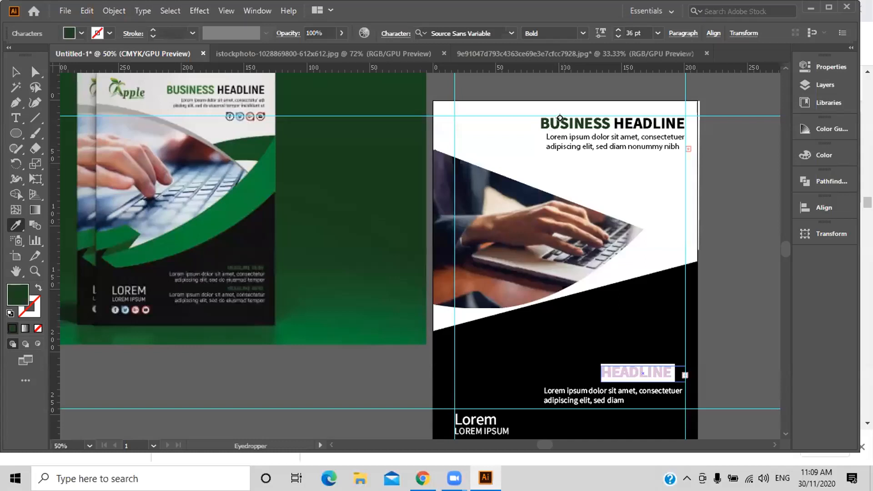
{"action": "left_click", "coordinate": [15, 72]}
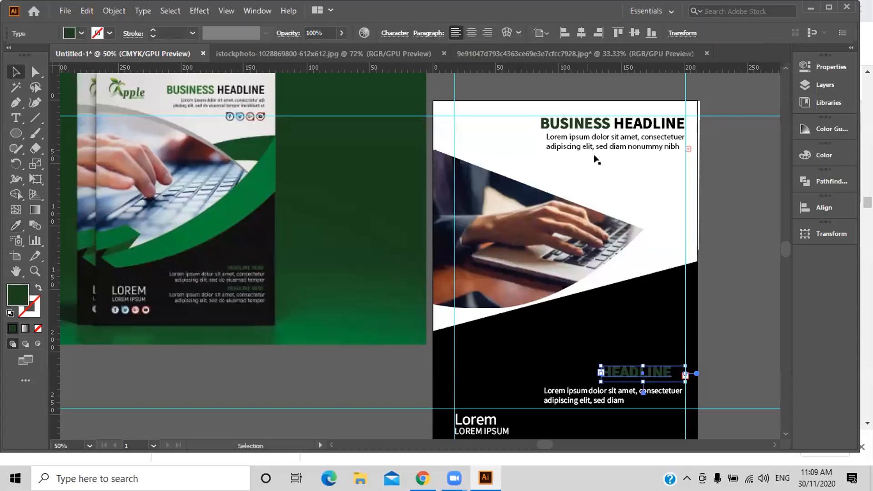
{"action": "left_click", "coordinate": [604, 167]}
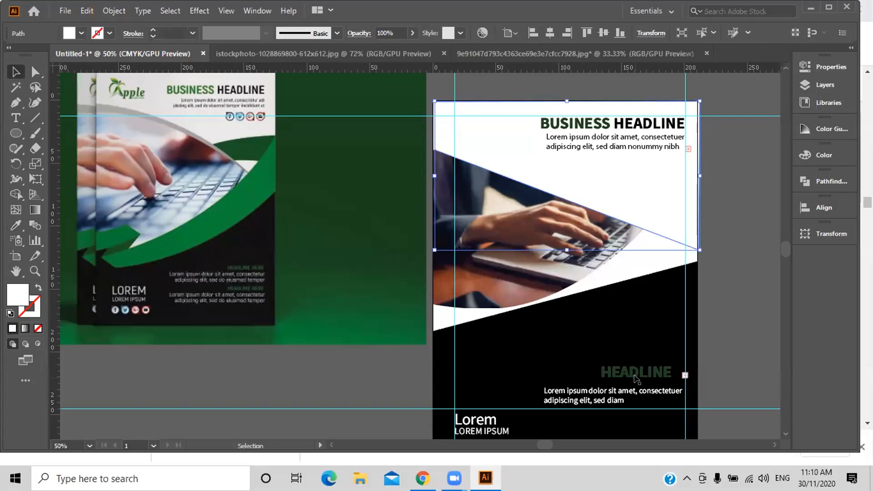
Nudge the green "HEADLINE" text frame to the right so its text ends at the vertical margin guide.
{"action": "scroll", "coordinate": [647, 383], "scroll_direction": "up", "scroll_amount": 2}
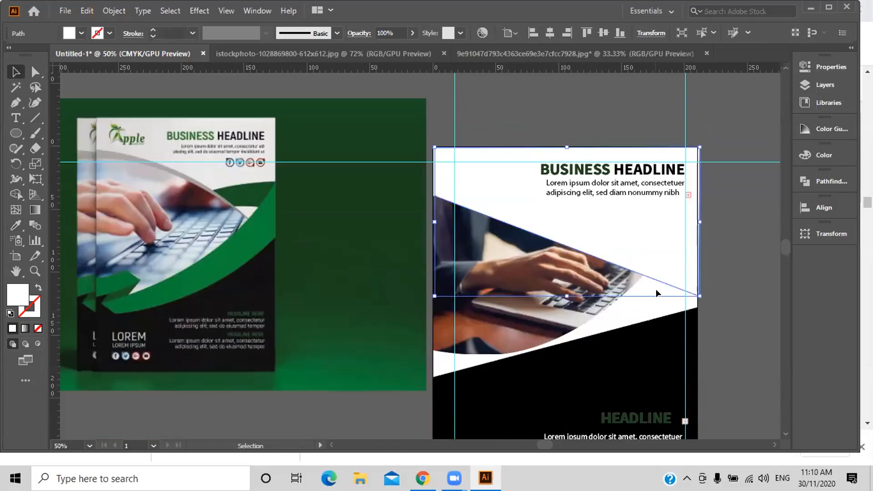
{"action": "left_click_drag", "start_coordinate": [628, 370], "coordinate": [604, 296]}
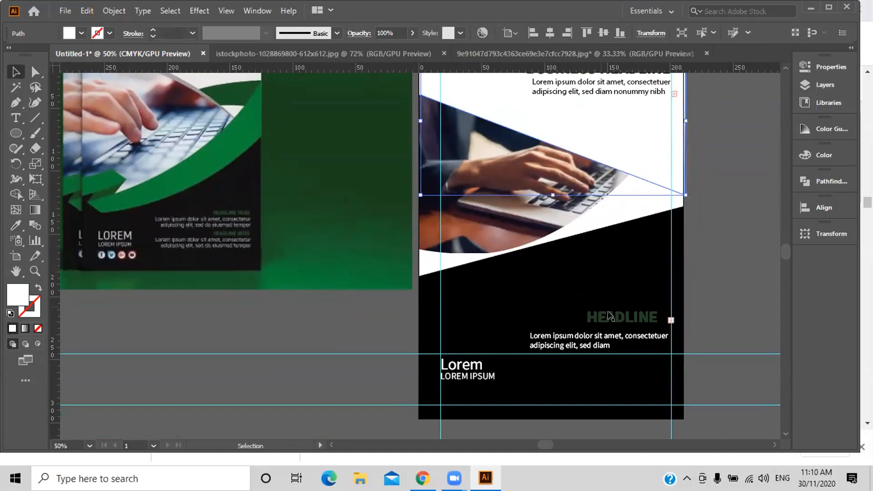
{"action": "left_click", "coordinate": [614, 317]}
{"action": "key", "text": "Right"}
{"action": "key", "text": "Right"}
{"action": "key", "text": "Right"}
{"action": "key", "text": "Right"}
{"action": "key", "text": "Right"}
{"action": "key", "text": "Right"}
{"action": "key", "text": "Right"}
{"action": "key", "text": "Right"}
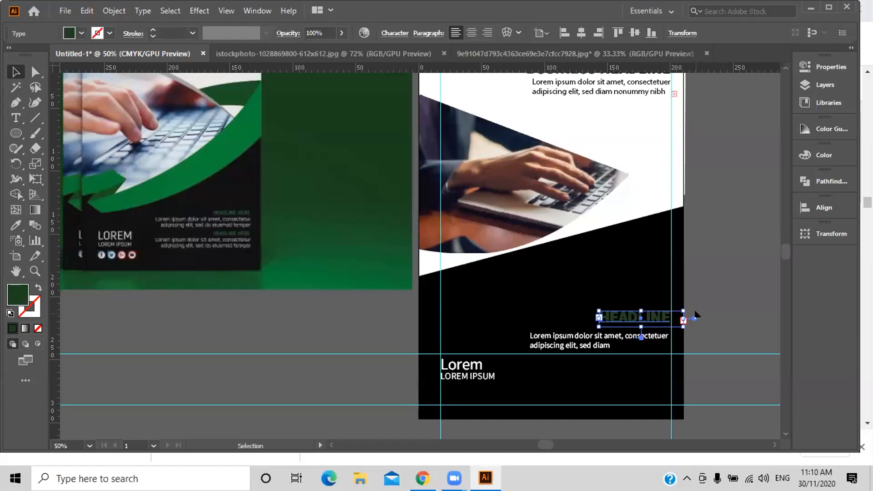
{"action": "double_click", "coordinate": [669, 317]}
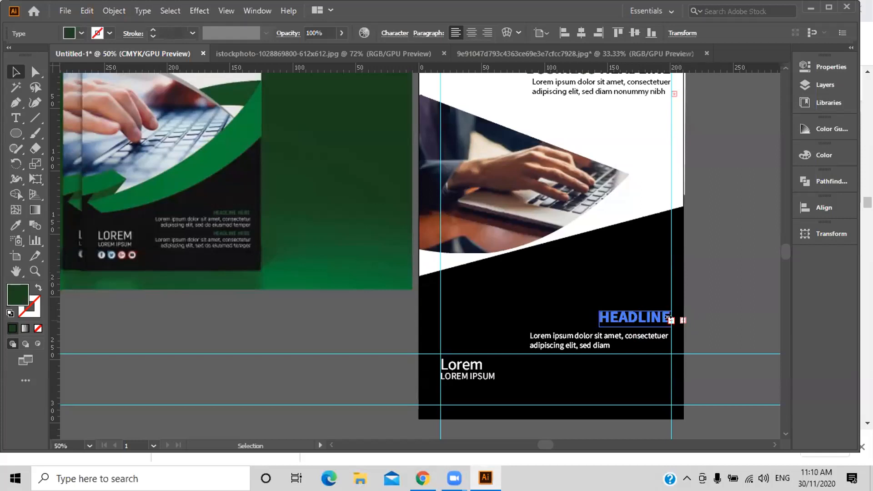
{"action": "key", "text": "Escape"}
{"action": "left_click", "coordinate": [740, 307]}
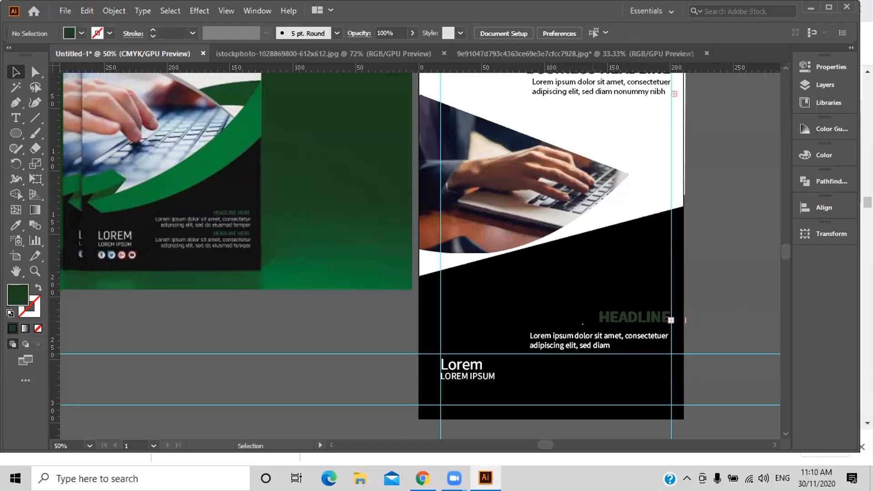
Try to move the black lower shape, and undo the move.
{"action": "left_click_drag", "start_coordinate": [532, 303], "coordinate": [556, 316]}
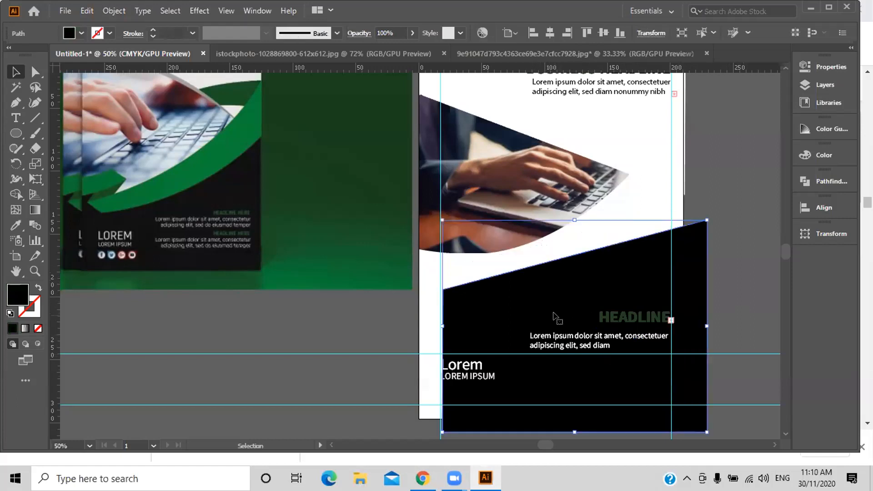
{"action": "key", "text": "ctrl+z"}
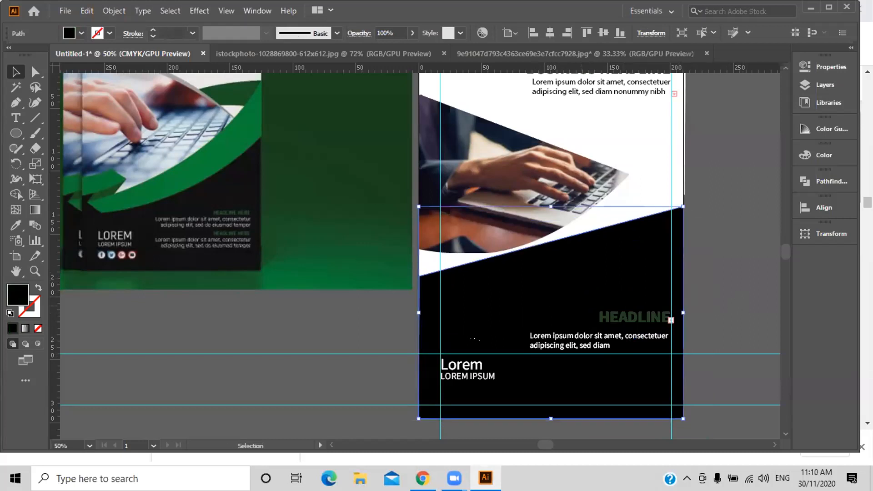
Fit the artboard in the window and look through the available view, guide and snapping options.
{"action": "left_click", "coordinate": [200, 8]}
{"action": "left_click", "coordinate": [175, 6]}
{"action": "left_click", "coordinate": [172, 8]}
{"action": "mouse_move", "coordinate": [222, 9]}
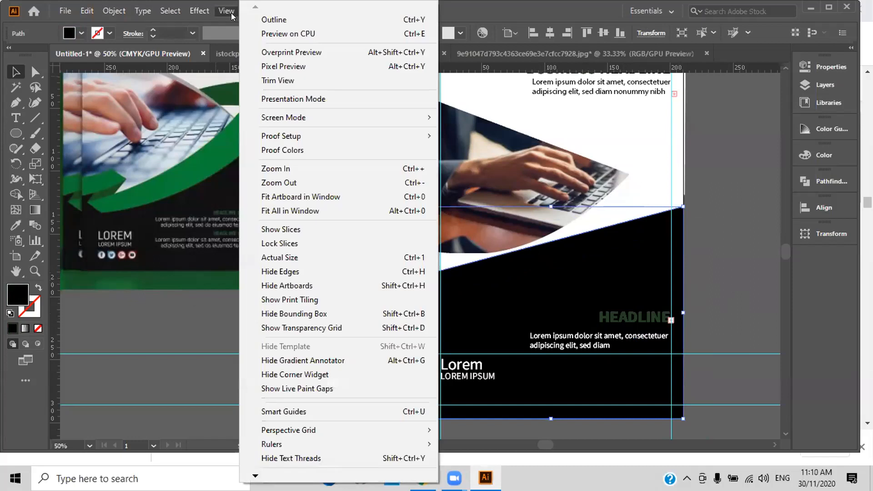
{"action": "key", "text": "ctrl+0"}
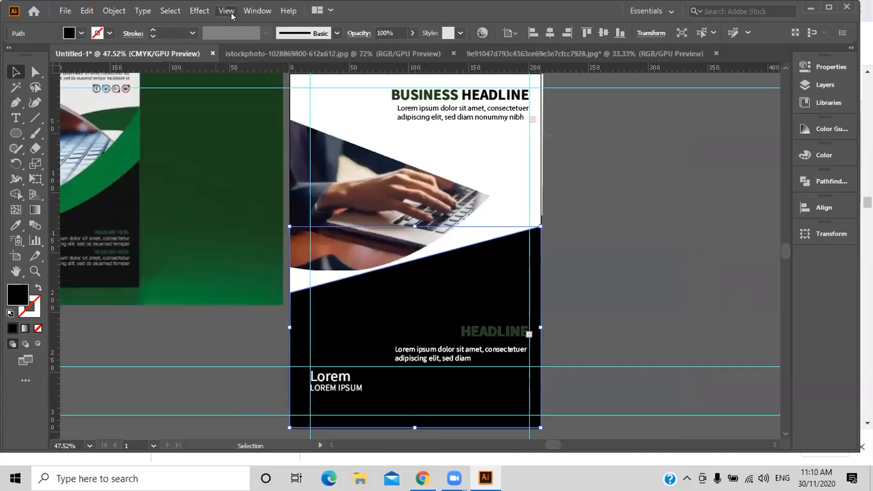
{"action": "left_click", "coordinate": [226, 11]}
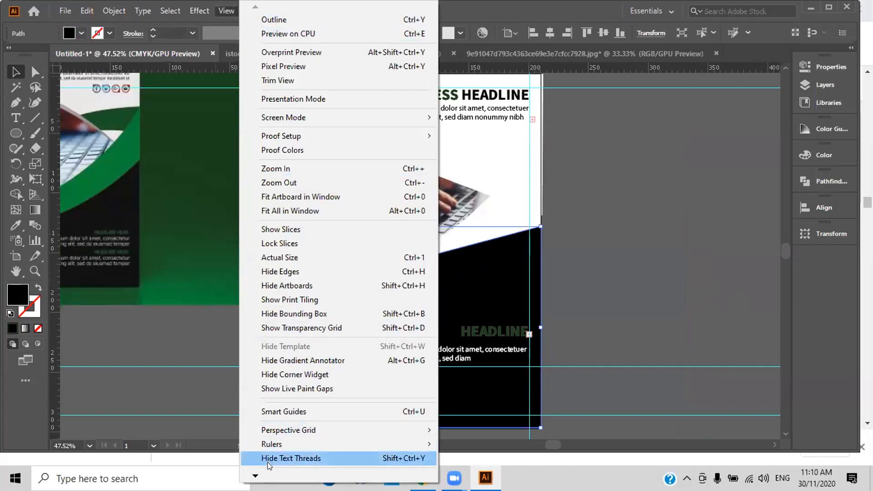
{"action": "mouse_move", "coordinate": [267, 476]}
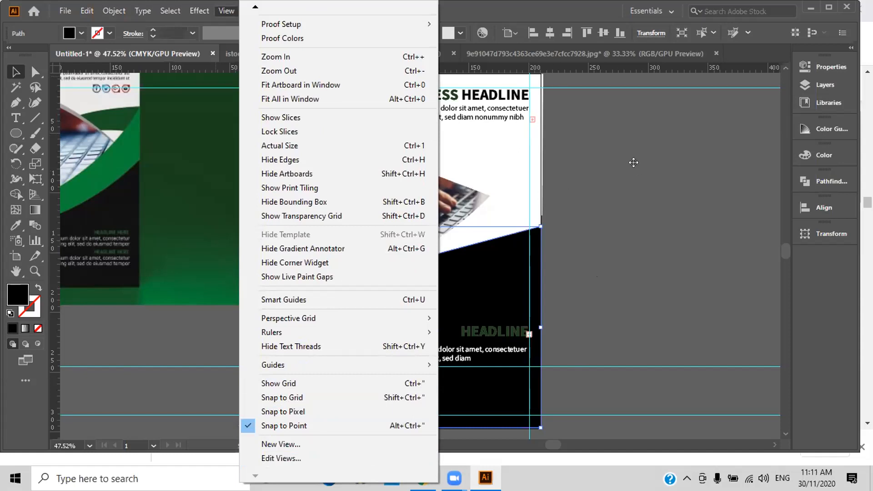
{"action": "left_click", "coordinate": [633, 163]}
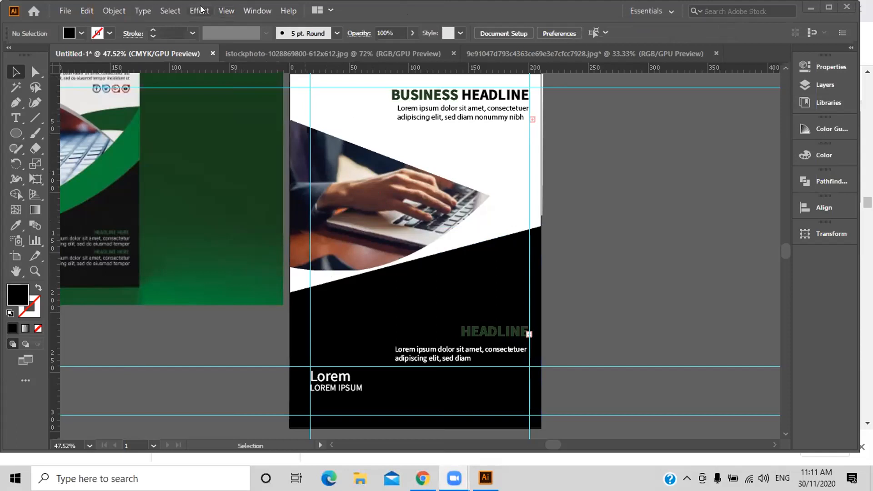
{"action": "left_click", "coordinate": [227, 11]}
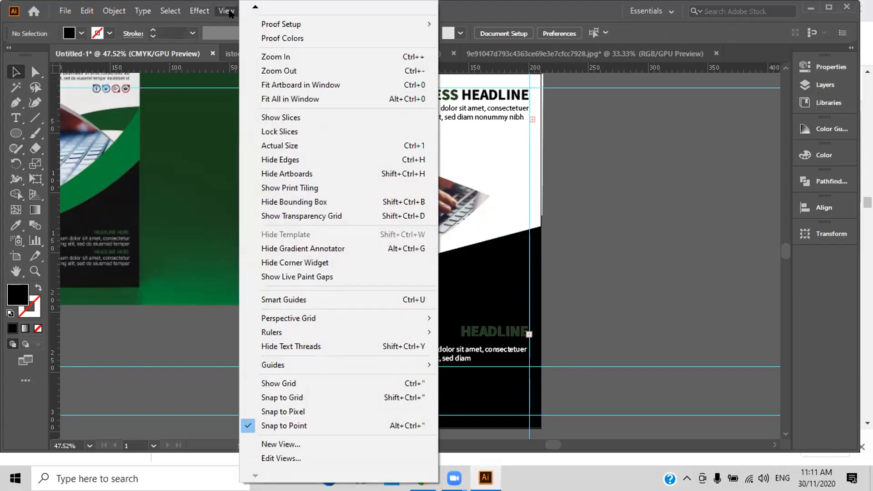
{"action": "left_click", "coordinate": [679, 168]}
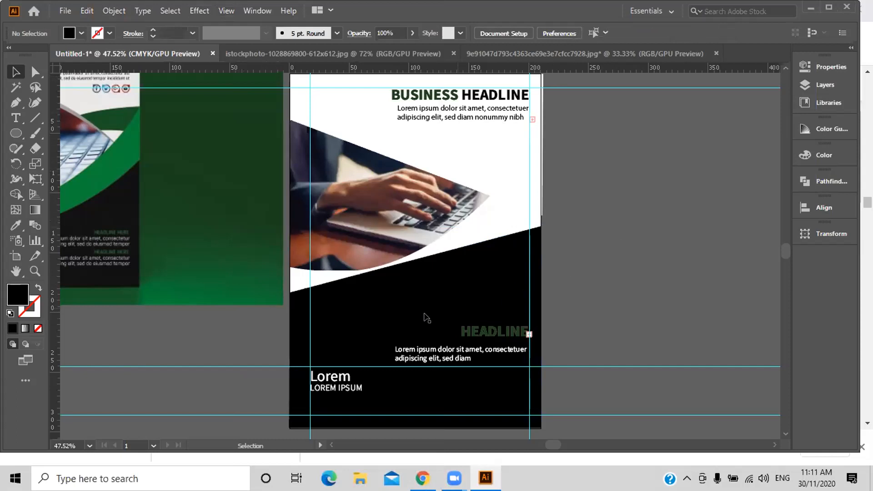
Select the black lower shape and the white upper shape together and lock them.
{"action": "left_click", "coordinate": [338, 307]}
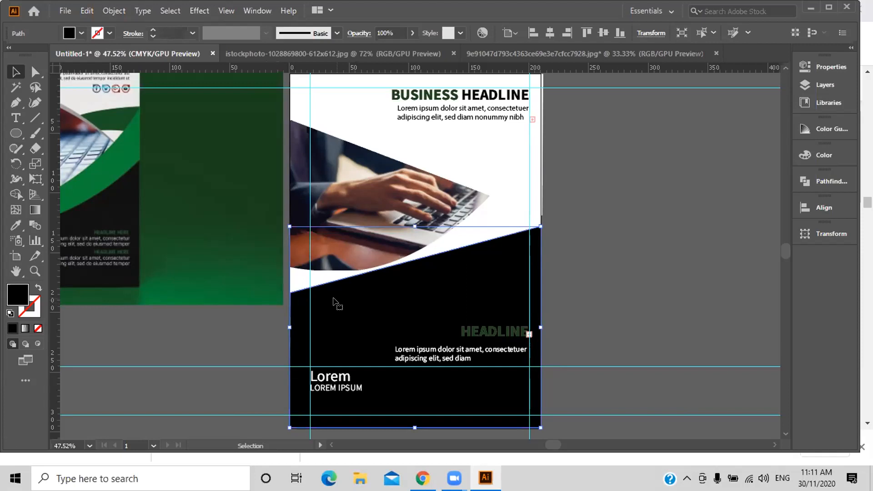
{"action": "left_click", "coordinate": [336, 277]}
{"action": "left_click", "coordinate": [335, 110]}
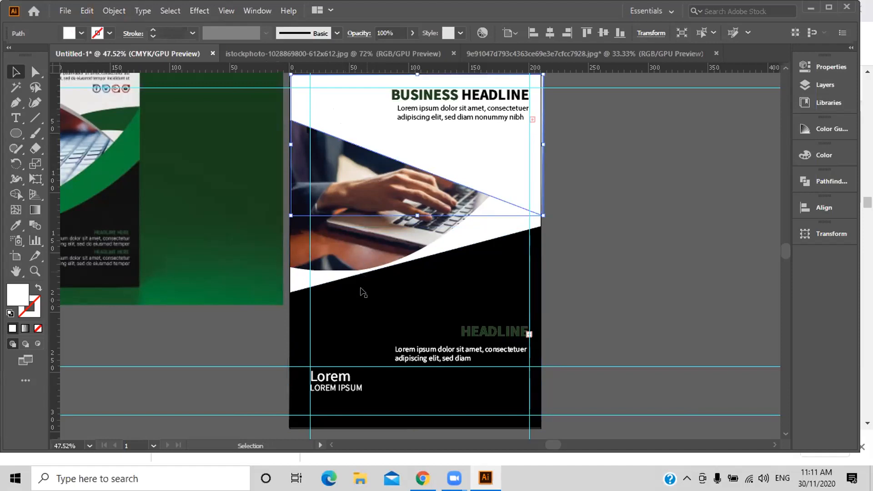
{"action": "left_click", "coordinate": [334, 313], "text": "ctrl"}
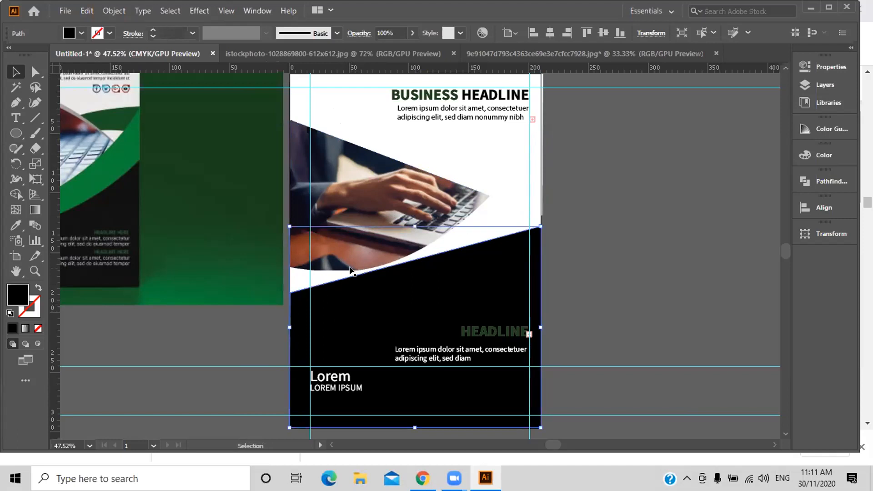
{"action": "left_click", "coordinate": [350, 128], "text": "shift"}
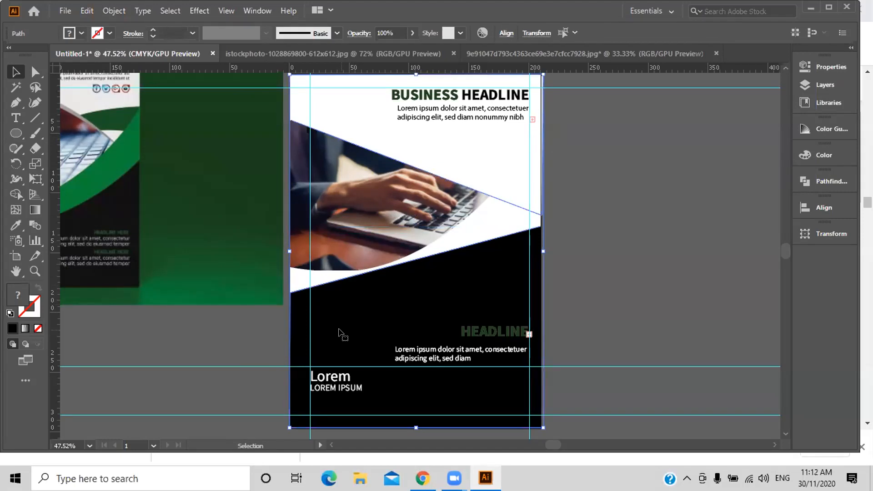
{"action": "left_click", "coordinate": [115, 12]}
{"action": "mouse_move", "coordinate": [260, 97]}
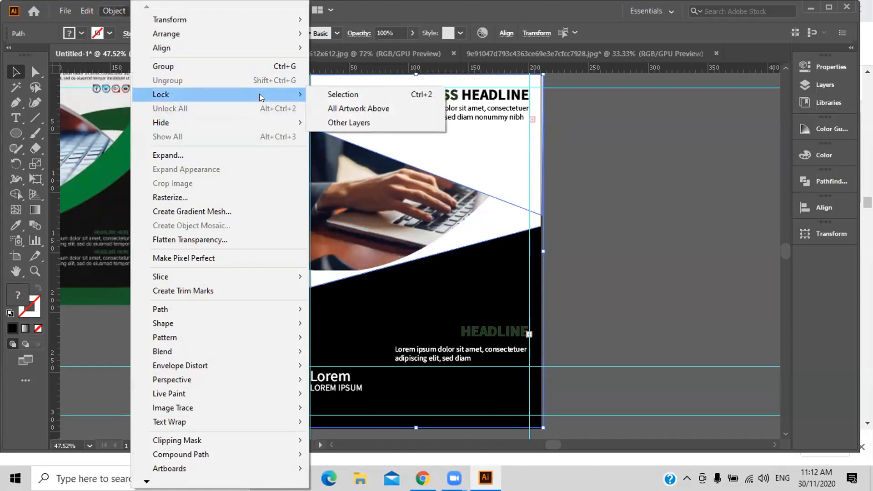
{"action": "left_click", "coordinate": [336, 93]}
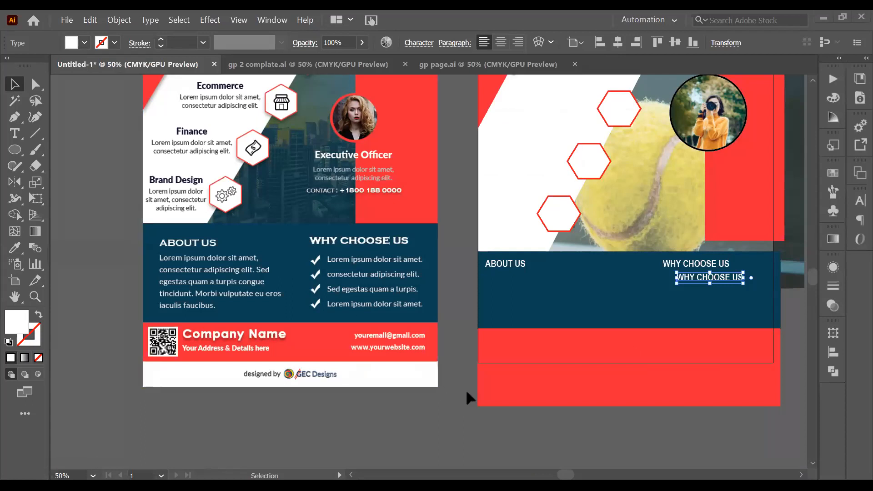
Open the Celebration symbol library and enlarge its panel to show all of its symbols.
{"action": "left_click", "coordinate": [267, 21]}
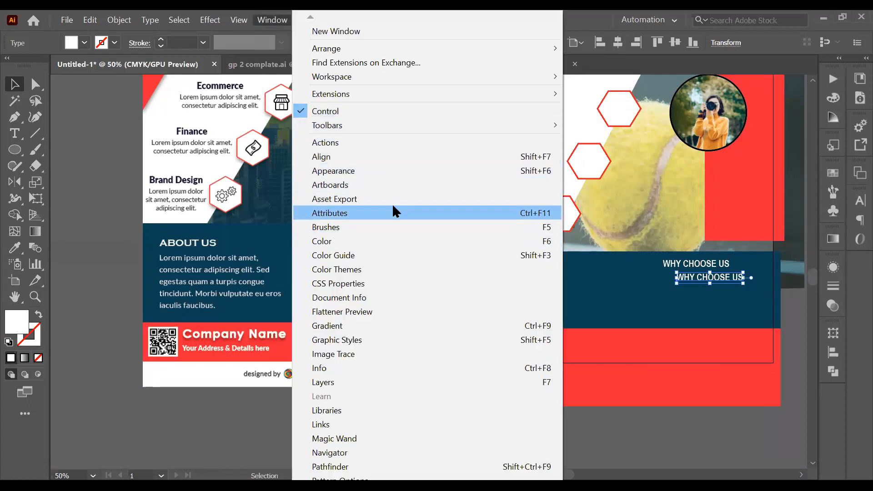
{"action": "mouse_move", "coordinate": [394, 485]}
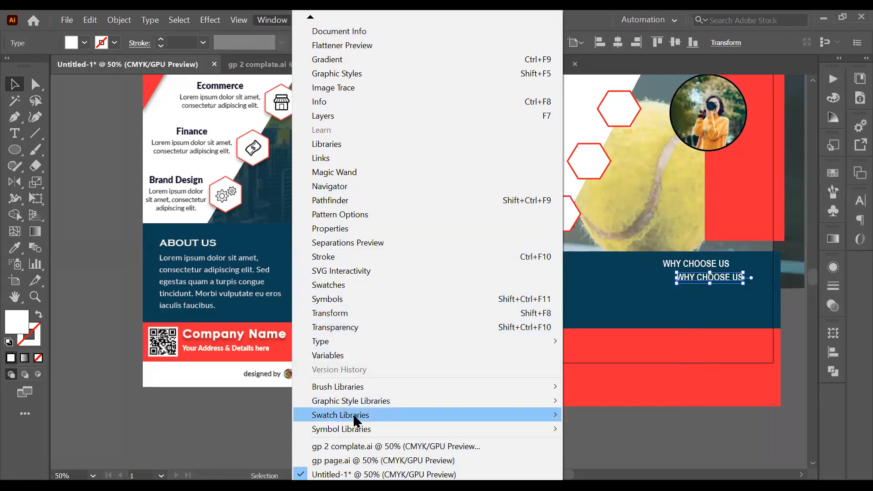
{"action": "mouse_move", "coordinate": [356, 431]}
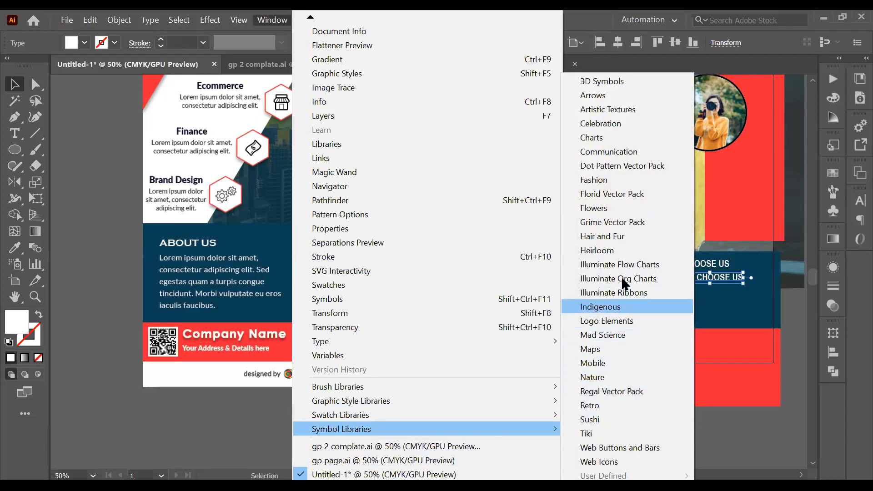
{"action": "left_click", "coordinate": [612, 124]}
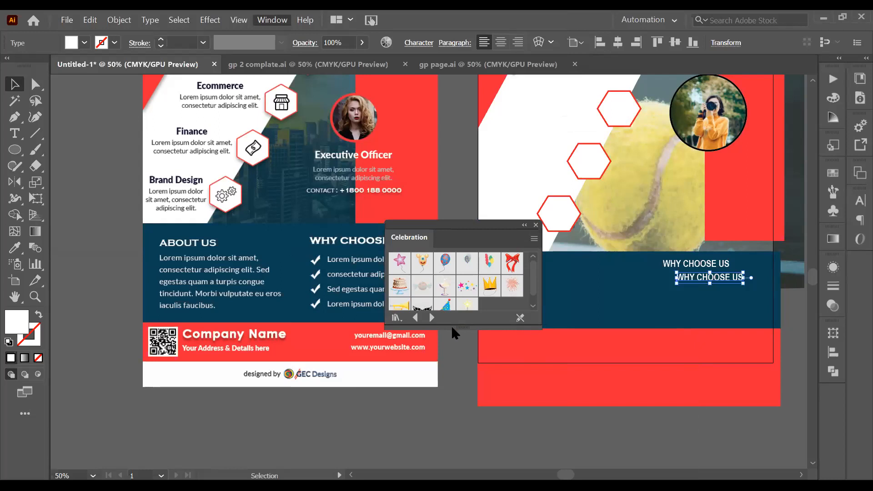
{"action": "left_click_drag", "start_coordinate": [465, 324], "coordinate": [467, 360]}
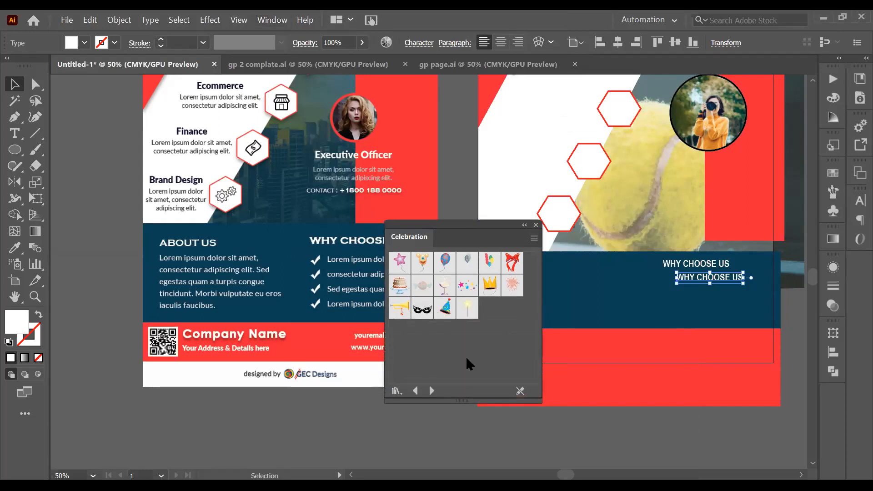
Open the Tiki symbol library, look over its symbols and return to the Celebration symbols.
{"action": "left_click", "coordinate": [534, 238]}
{"action": "left_click", "coordinate": [534, 240]}
{"action": "left_click", "coordinate": [238, 17]}
{"action": "left_click", "coordinate": [531, 13]}
{"action": "left_click", "coordinate": [279, 22]}
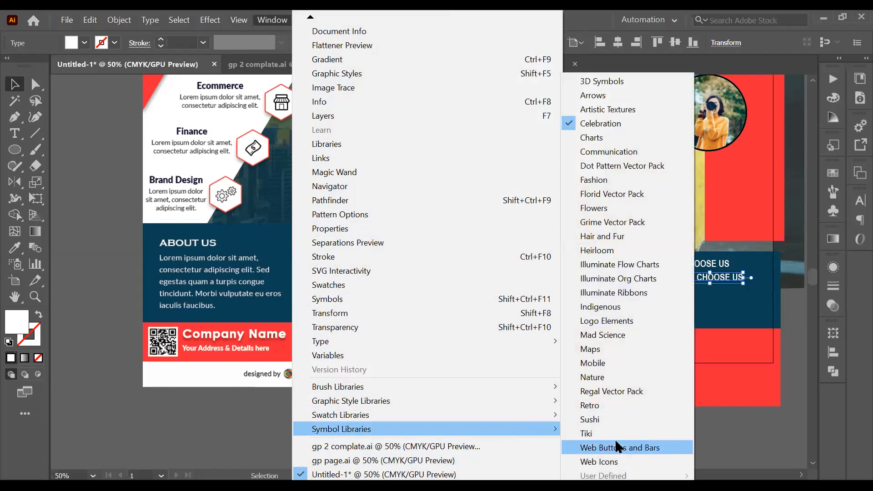
{"action": "left_click", "coordinate": [617, 435]}
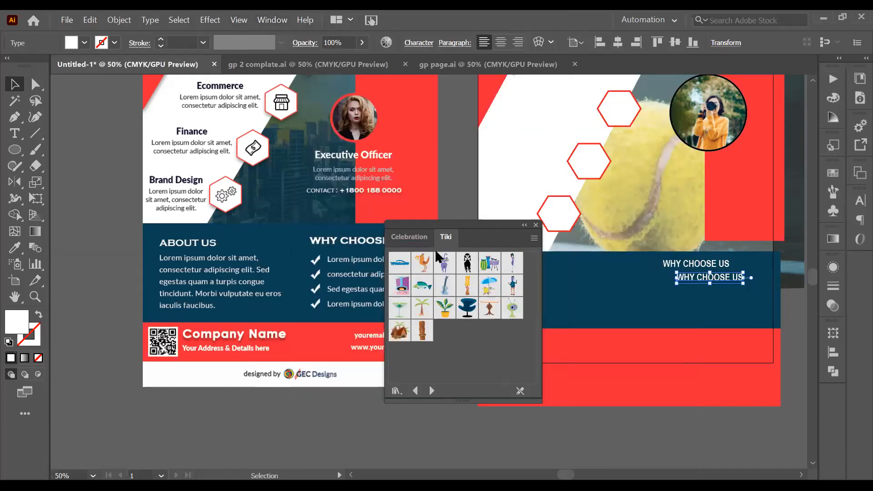
{"action": "left_click", "coordinate": [409, 237]}
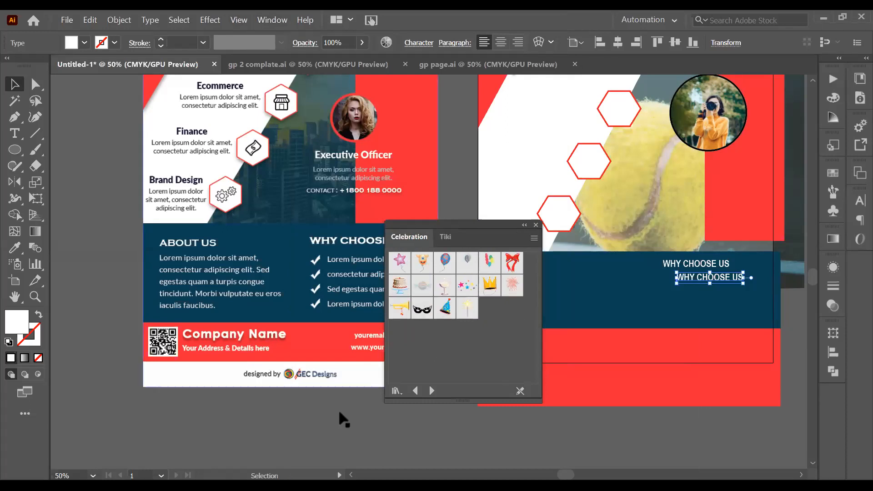
Open the Web Icons symbol library and browse its icons for a checkmark.
{"action": "left_click", "coordinate": [256, 17]}
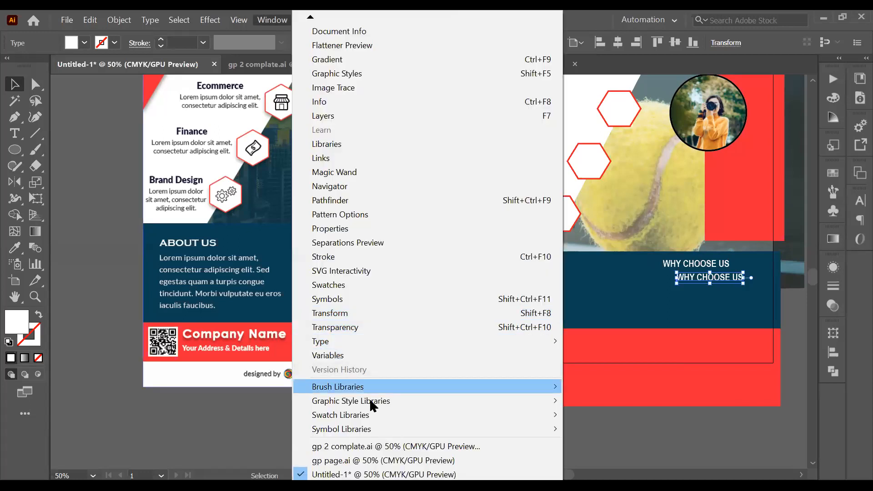
{"action": "mouse_move", "coordinate": [413, 424]}
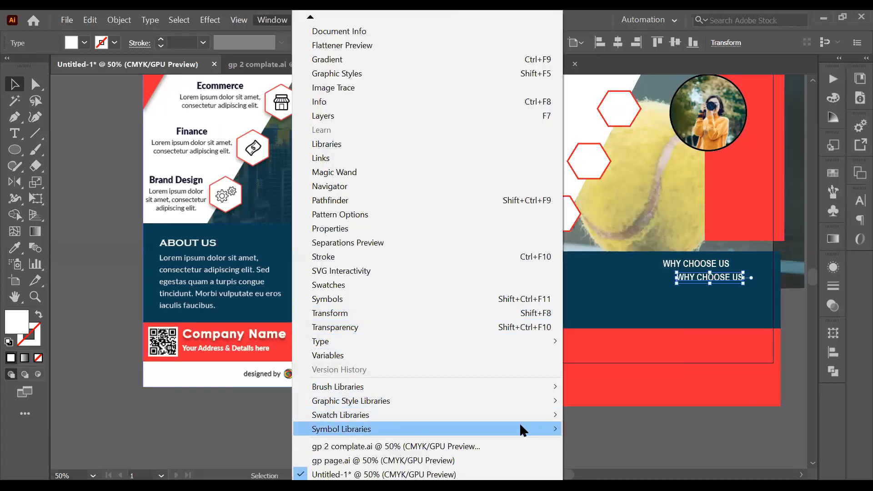
{"action": "mouse_move", "coordinate": [528, 430]}
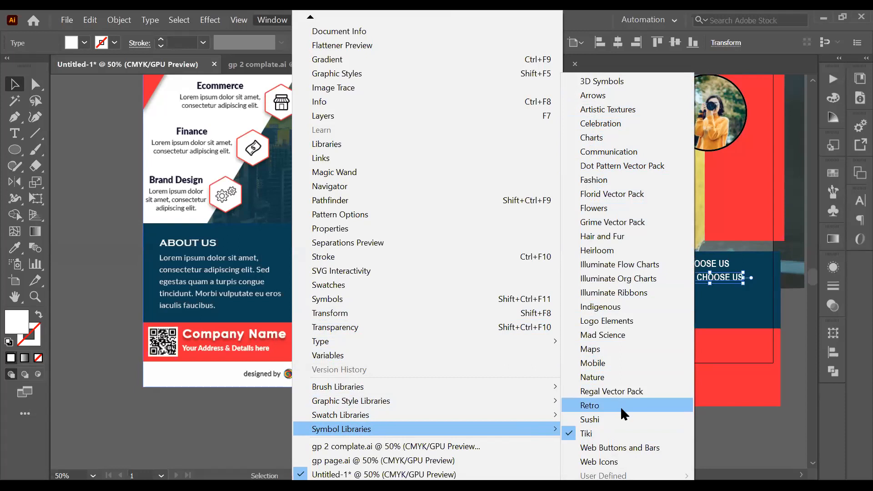
{"action": "left_click", "coordinate": [629, 460]}
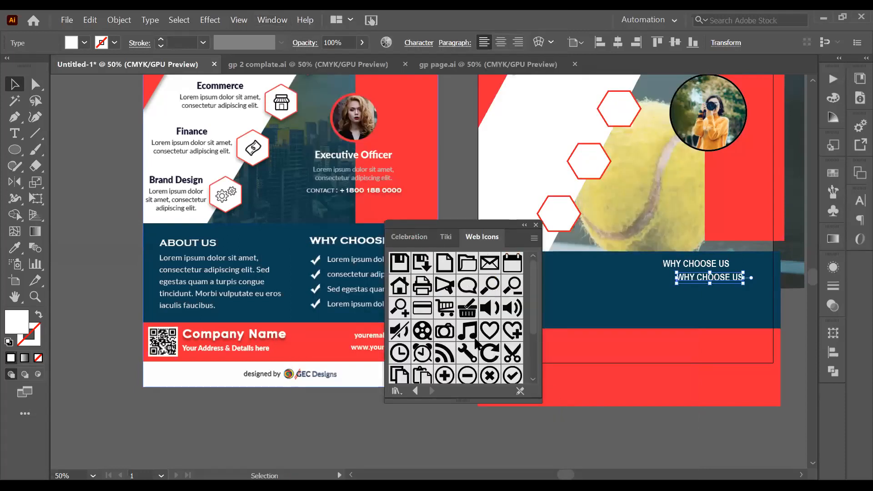
{"action": "scroll", "coordinate": [475, 344], "scroll_direction": "down", "scroll_amount": 3}
{"action": "scroll", "coordinate": [490, 357], "scroll_direction": "up", "scroll_amount": 3}
{"action": "scroll", "coordinate": [490, 354], "scroll_direction": "down", "scroll_amount": 3}
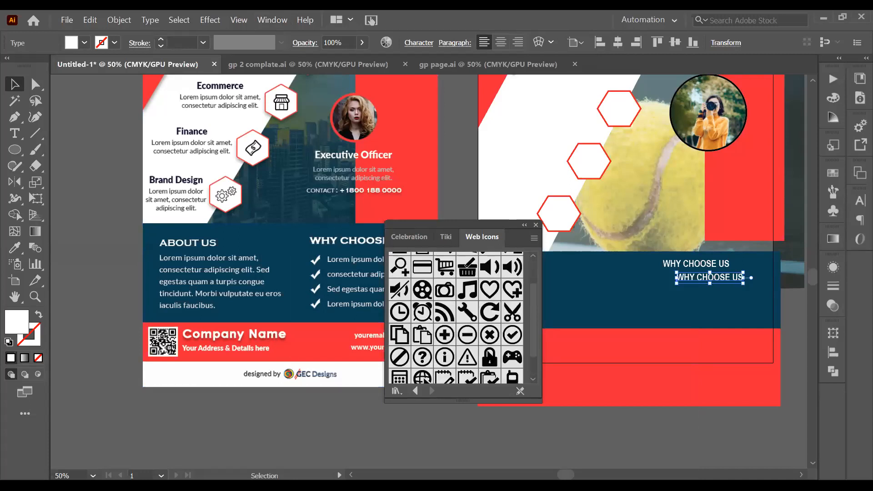
Place the clipboard-with-checkmark Checklist symbol on the canvas below the reference flyer and close the symbol library.
{"action": "left_click", "coordinate": [490, 349]}
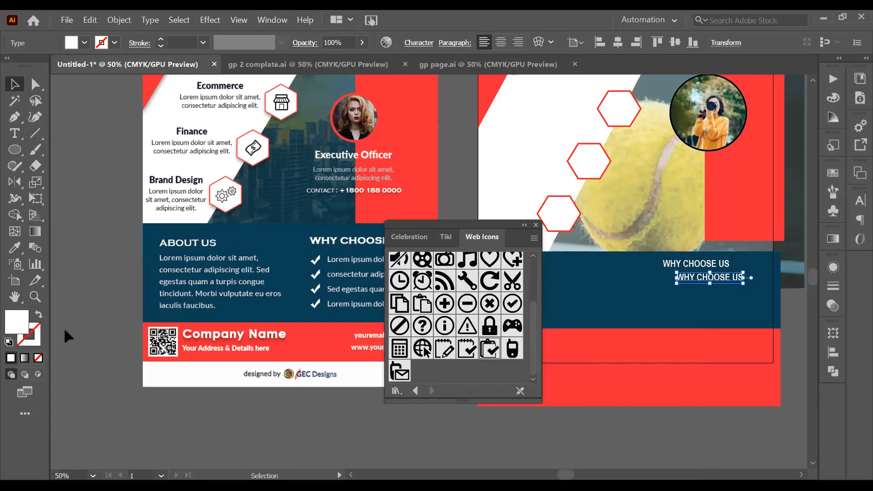
{"action": "left_click_drag", "start_coordinate": [490, 348], "coordinate": [289, 423]}
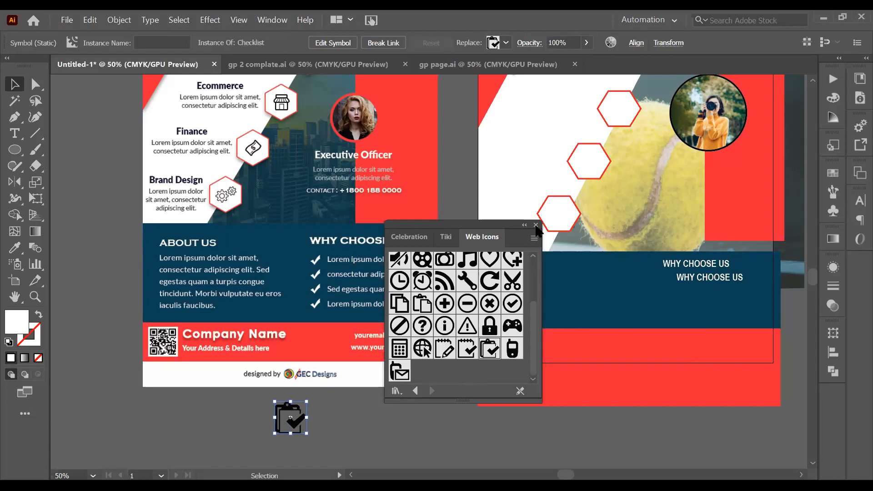
{"action": "left_click", "coordinate": [536, 225]}
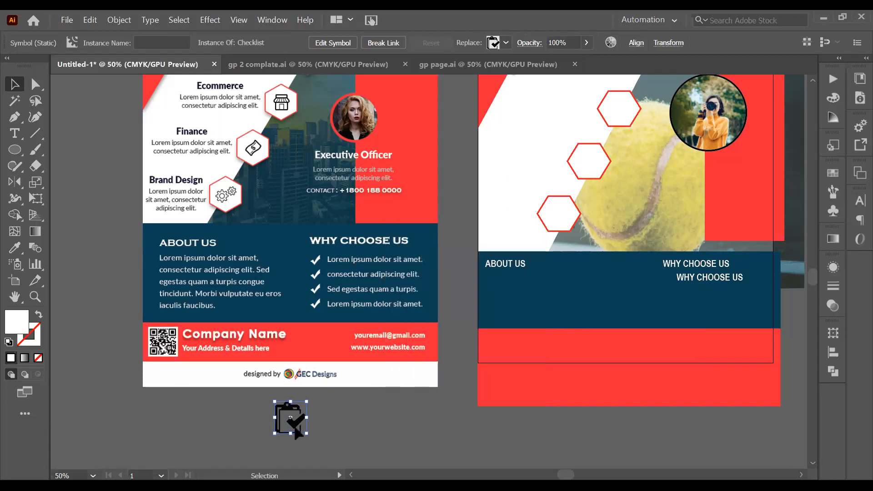
Enlarge the Checklist symbol below the reference flyer to roughly double its size.
{"action": "scroll", "coordinate": [319, 421], "scroll_direction": "down", "scroll_amount": 1}
{"action": "left_click", "coordinate": [335, 414]}
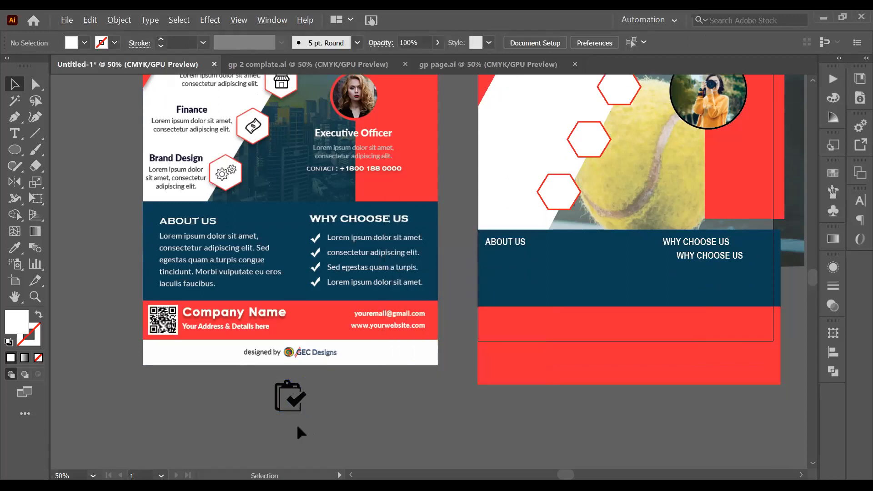
{"action": "scroll", "coordinate": [296, 424], "scroll_direction": "up", "scroll_amount": 1}
{"action": "left_click", "coordinate": [301, 409]}
{"action": "left_click_drag", "start_coordinate": [309, 417], "coordinate": [367, 457]}
{"action": "scroll", "coordinate": [402, 424], "scroll_direction": "down", "scroll_amount": 2}
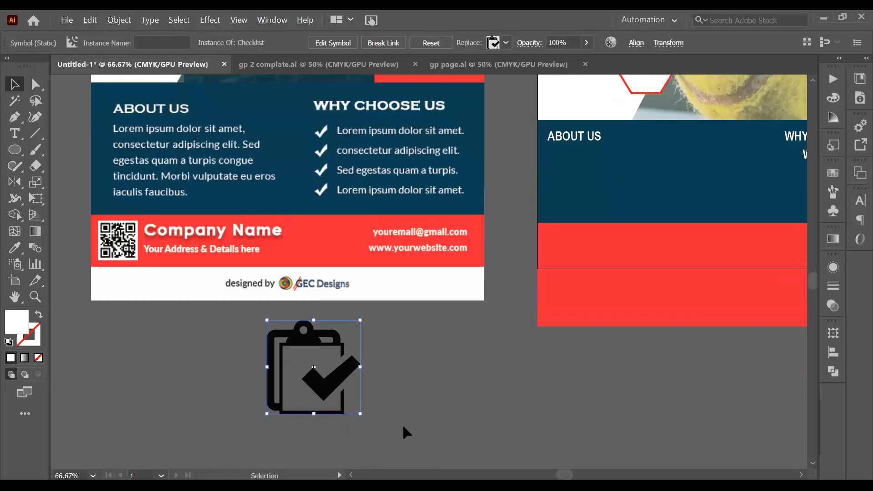
{"action": "scroll", "coordinate": [402, 424], "scroll_direction": "down", "scroll_amount": 2}
{"action": "scroll", "coordinate": [432, 376], "scroll_direction": "up", "scroll_amount": 1}
Edit the Checklist symbol's definition, move the checkmark well away from the clipboard and leave symbol editing.
{"action": "left_click", "coordinate": [433, 377]}
{"action": "left_click_drag", "start_coordinate": [428, 420], "coordinate": [443, 306]}
{"action": "left_click", "coordinate": [384, 324]}
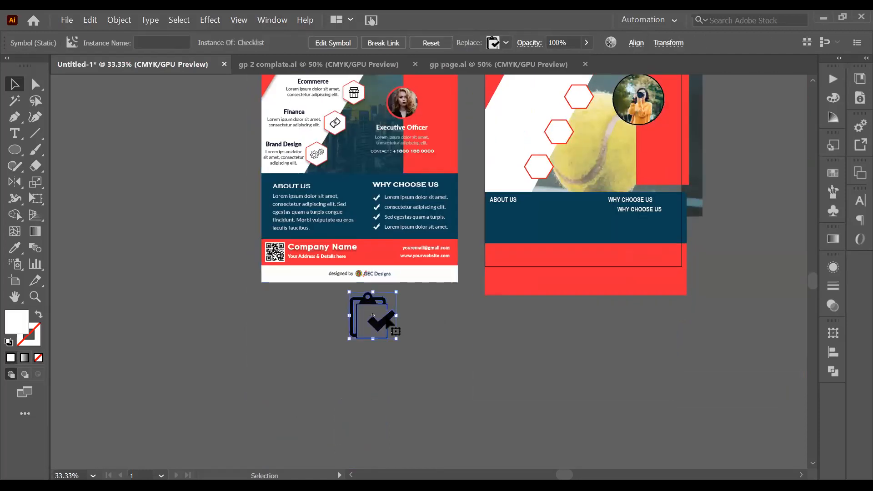
{"action": "double_click", "coordinate": [382, 321]}
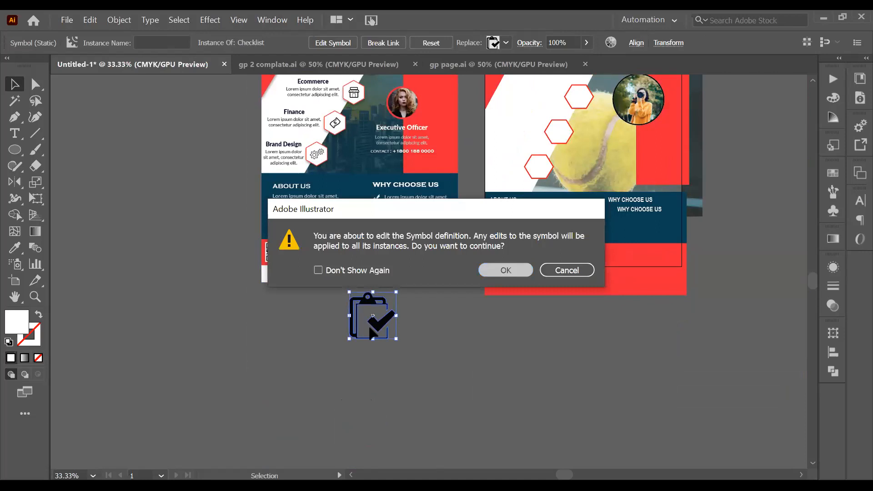
{"action": "key", "text": "Return"}
{"action": "left_click", "coordinate": [382, 319]}
{"action": "left_click_drag", "start_coordinate": [383, 319], "coordinate": [475, 323]}
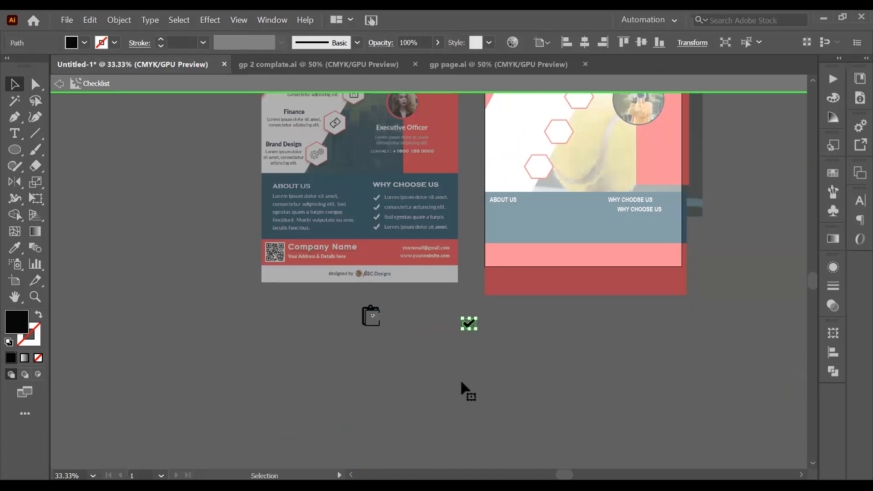
{"action": "double_click", "coordinate": [461, 383]}
{"action": "left_click", "coordinate": [383, 326]}
{"action": "left_click", "coordinate": [358, 384]}
{"action": "left_click", "coordinate": [387, 318]}
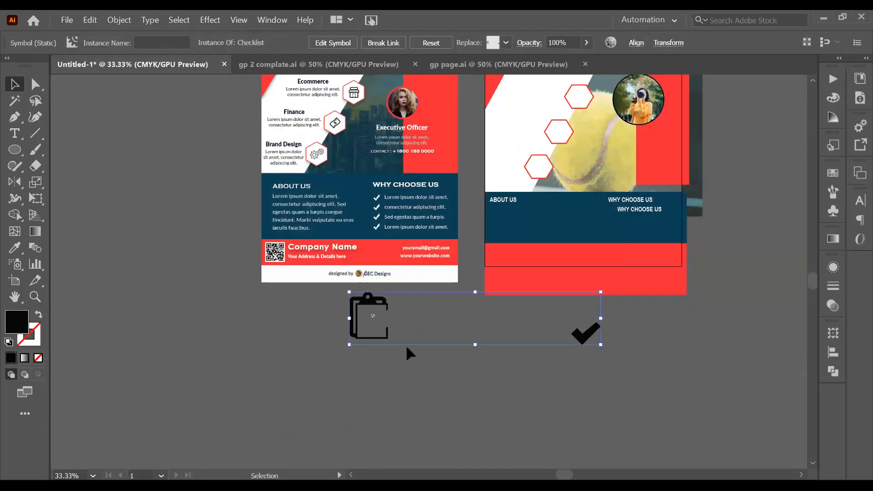
Reopen the Checklist symbol's definition, delete the clipboard, move the checkmark back to the symbol's centre and leave symbol editing.
{"action": "left_click", "coordinate": [389, 367]}
{"action": "left_click", "coordinate": [382, 337]}
{"action": "double_click", "coordinate": [384, 342]}
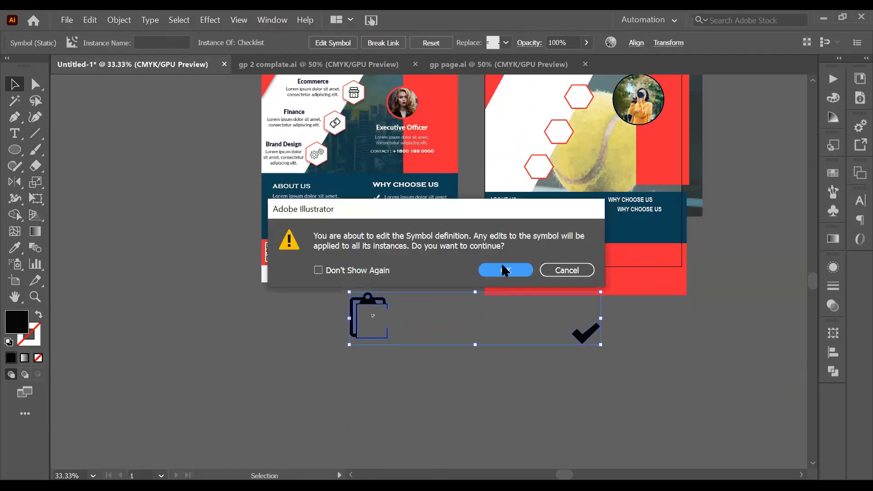
{"action": "left_click", "coordinate": [504, 269]}
{"action": "left_click", "coordinate": [430, 326]}
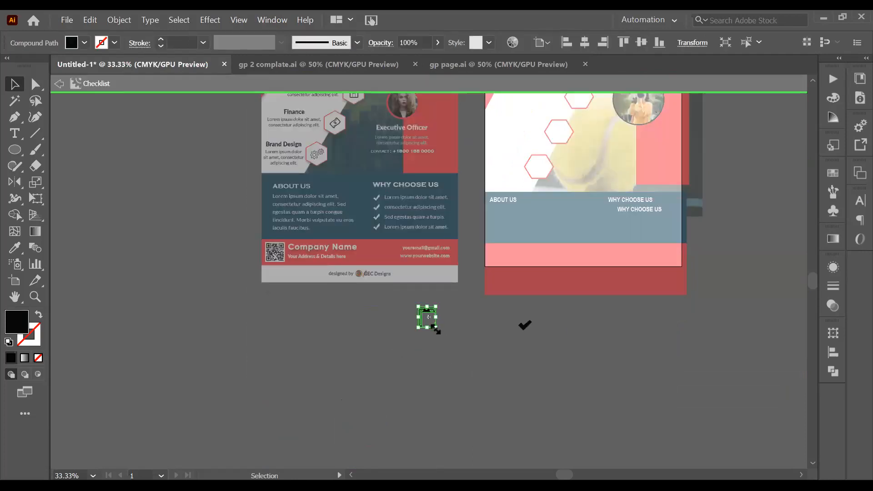
{"action": "key", "text": "Delete"}
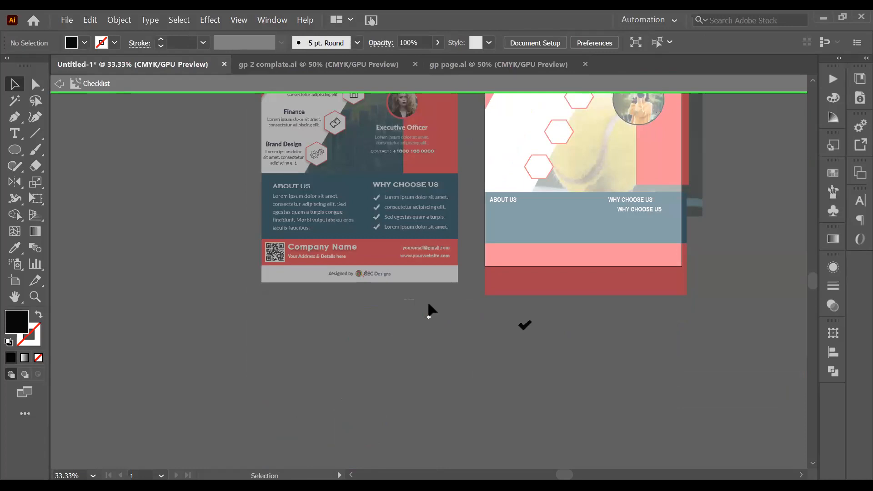
{"action": "left_click_drag", "start_coordinate": [524, 329], "coordinate": [427, 317]}
{"action": "key", "text": "Escape"}
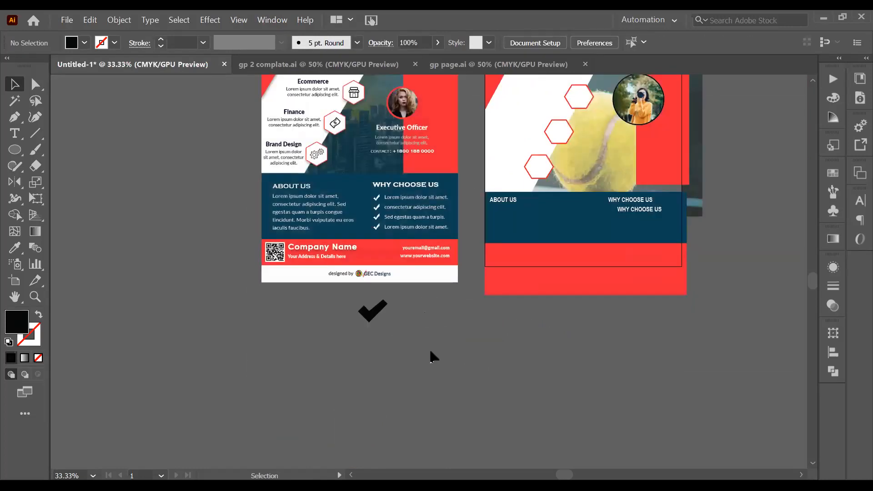
Move the checkmark onto the new flyer's dark blue band, below the WHY CHOOSE US text.
{"action": "scroll", "coordinate": [401, 375], "scroll_direction": "up", "scroll_amount": 2}
{"action": "left_click", "coordinate": [373, 349]}
{"action": "left_click", "coordinate": [423, 386]}
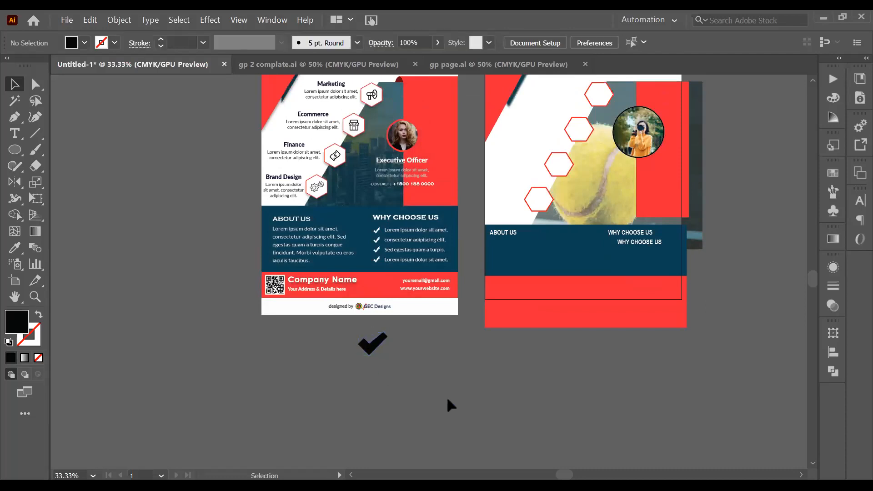
{"action": "scroll", "coordinate": [447, 396], "scroll_direction": "up", "scroll_amount": 3}
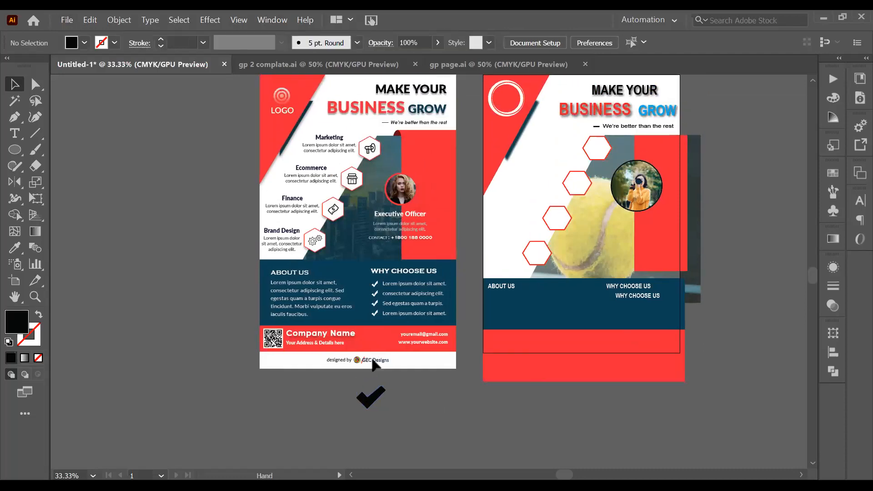
{"action": "scroll", "coordinate": [373, 364], "scroll_direction": "down", "scroll_amount": 3}
{"action": "scroll", "coordinate": [373, 363], "scroll_direction": "right", "scroll_amount": 2}
{"action": "left_click", "coordinate": [307, 357]}
{"action": "left_click_drag", "start_coordinate": [307, 357], "coordinate": [532, 261]}
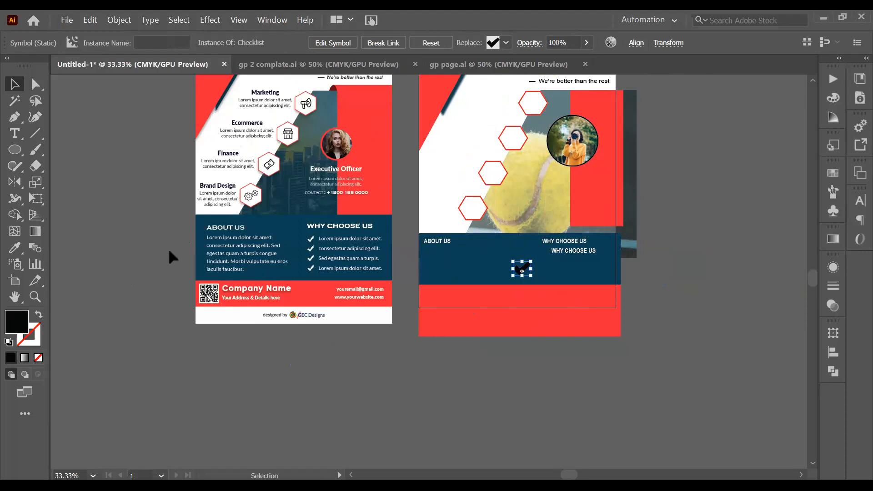
Expand the checkmark symbol with the Object and Fill options to make it an editable path.
{"action": "left_click", "coordinate": [507, 42]}
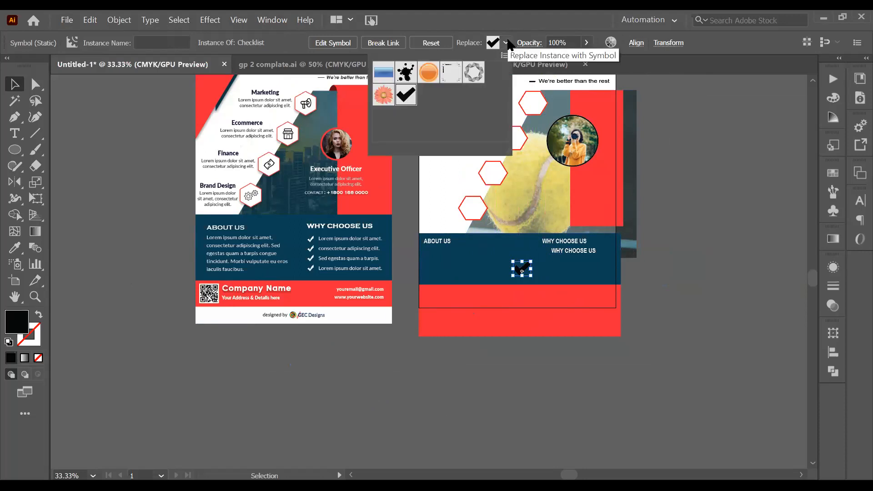
{"action": "left_click", "coordinate": [745, 332]}
{"action": "left_click", "coordinate": [523, 270]}
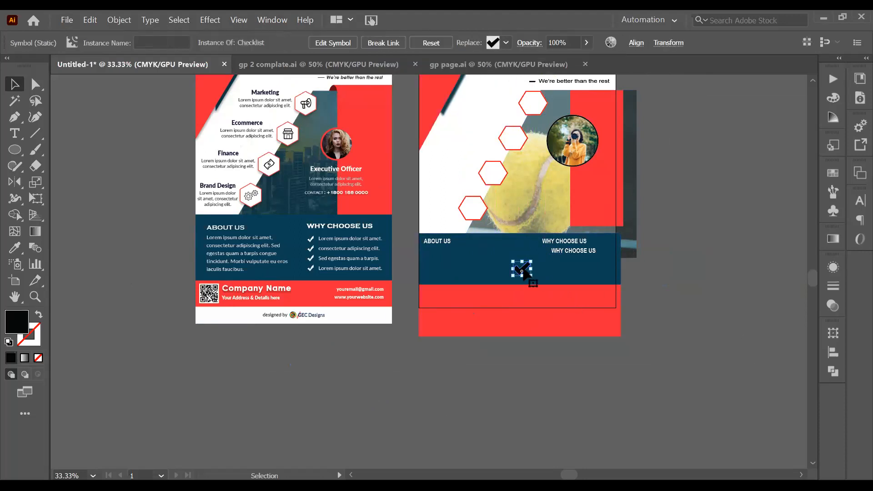
{"action": "left_click", "coordinate": [119, 19]}
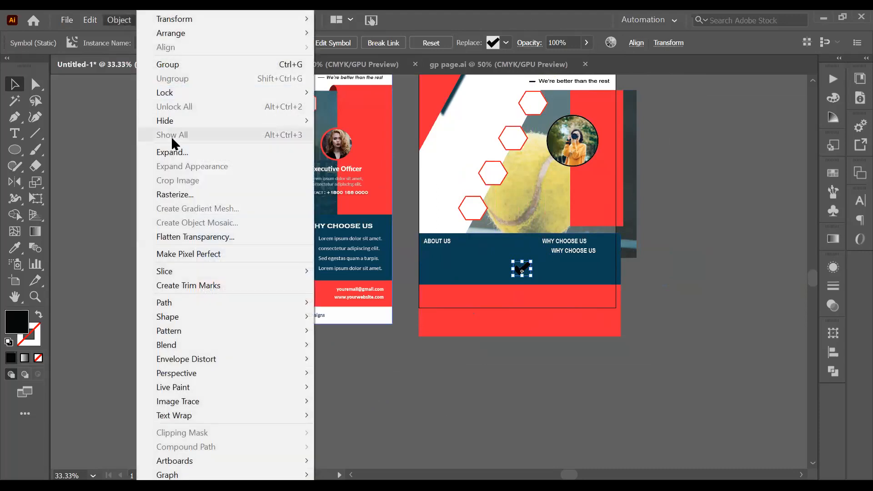
{"action": "left_click", "coordinate": [175, 151]}
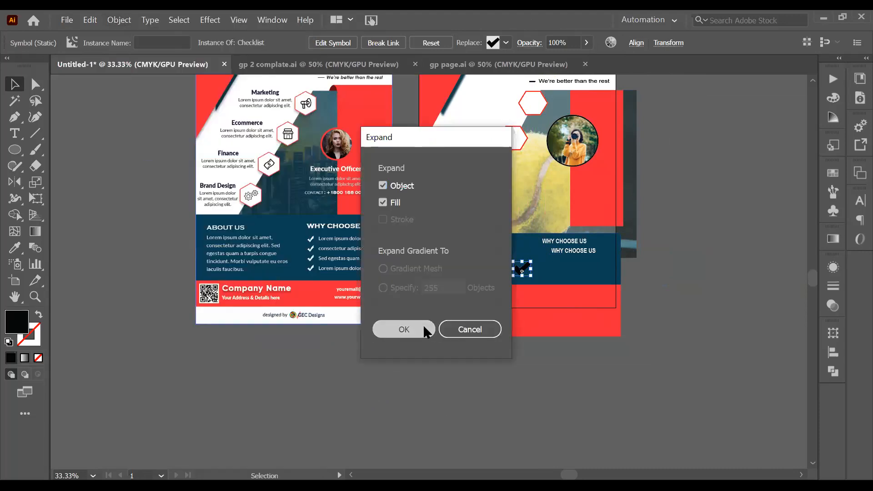
{"action": "left_click", "coordinate": [424, 331]}
Fill the expanded checkmark with white.
{"action": "left_click", "coordinate": [84, 42]}
{"action": "left_click", "coordinate": [28, 66]}
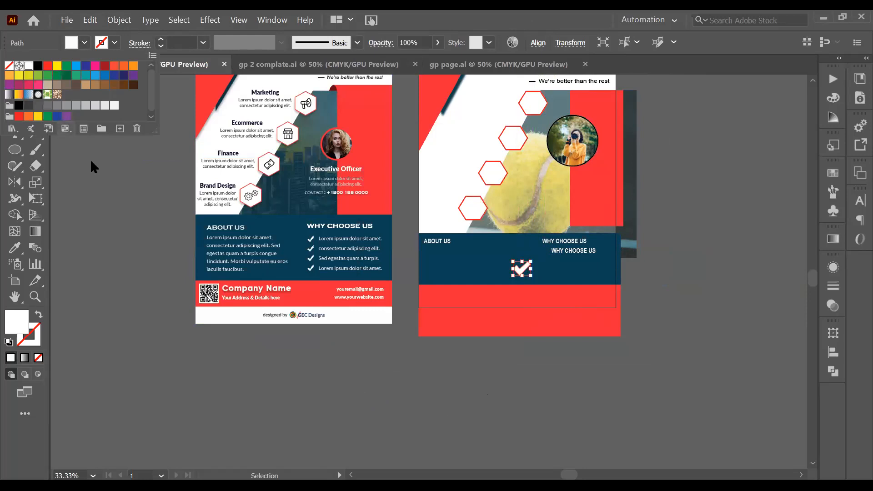
{"action": "left_click", "coordinate": [530, 310]}
Scale the white checkmark down to about the size of the reference flyer's list checkmarks.
{"action": "scroll", "coordinate": [530, 310], "scroll_direction": "up", "scroll_amount": 4}
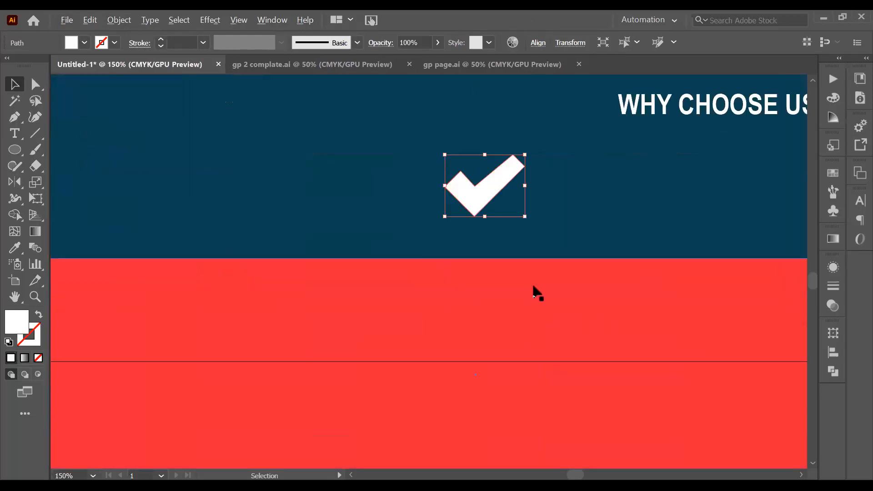
{"action": "left_click_drag", "start_coordinate": [526, 210], "coordinate": [480, 246]}
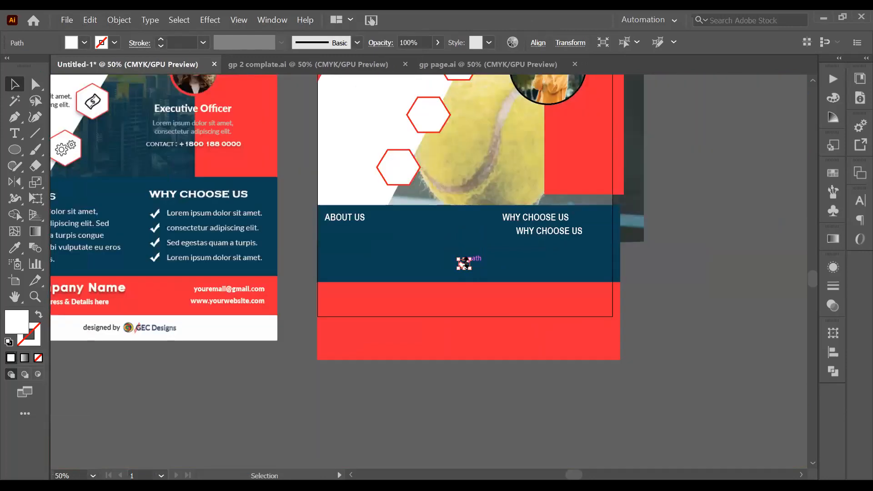
{"action": "scroll", "coordinate": [465, 267], "scroll_direction": "up", "scroll_amount": 1}
{"action": "scroll", "coordinate": [464, 291], "scroll_direction": "up", "scroll_amount": 1}
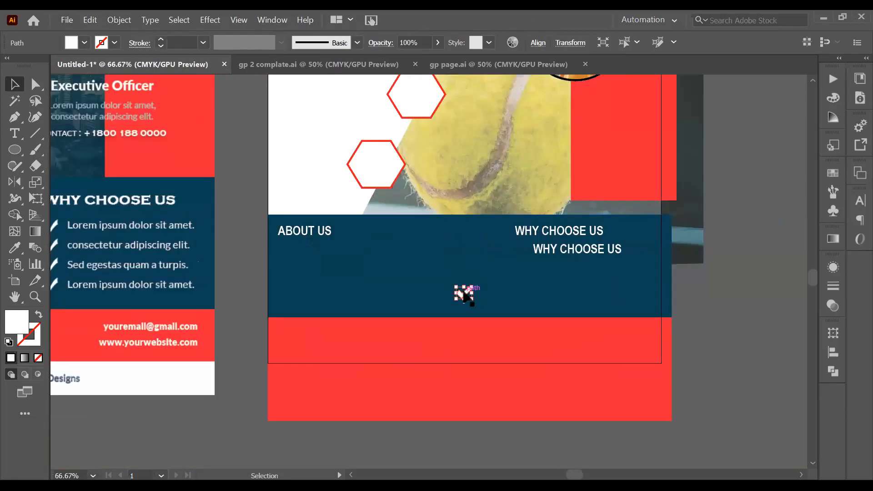
{"action": "scroll", "coordinate": [461, 293], "scroll_direction": "up", "scroll_amount": 3}
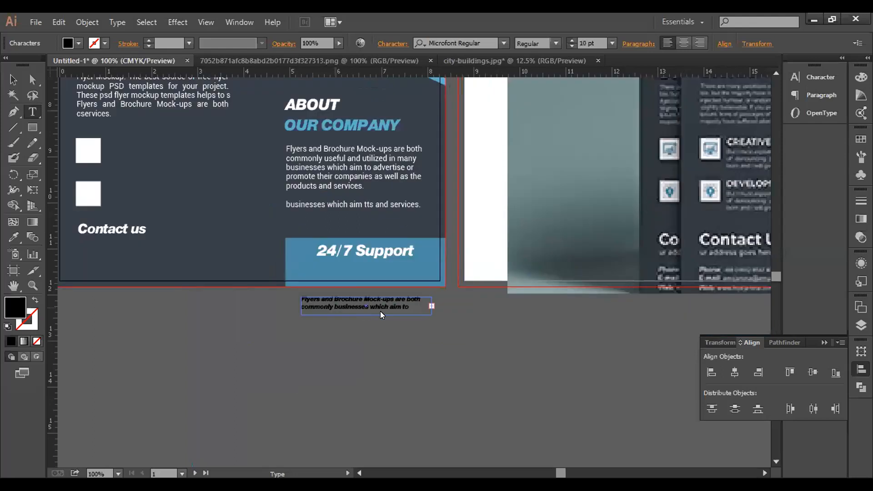
Select the words "businesses which aim to" in the small text below the 24/7 Support box.
{"action": "left_click_drag", "start_coordinate": [334, 310], "coordinate": [409, 308]}
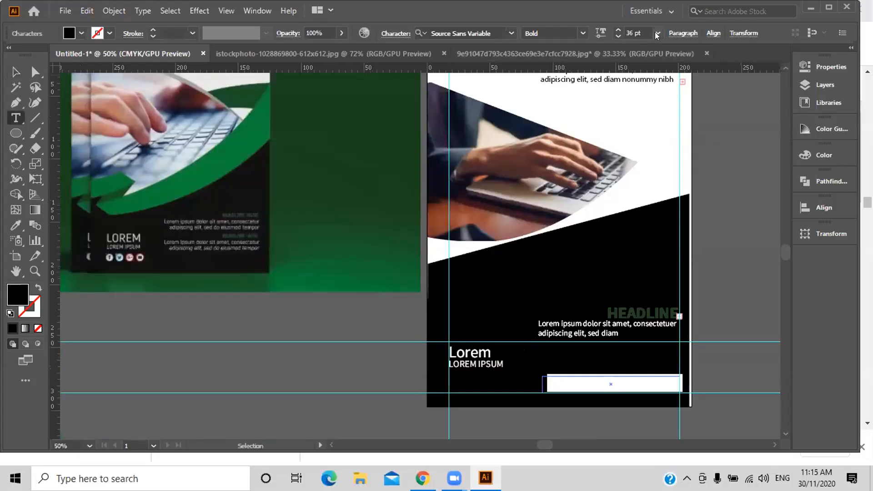
Set the placeholder text in the black flyer's lower text frame to 18 pt.
{"action": "left_click", "coordinate": [657, 33]}
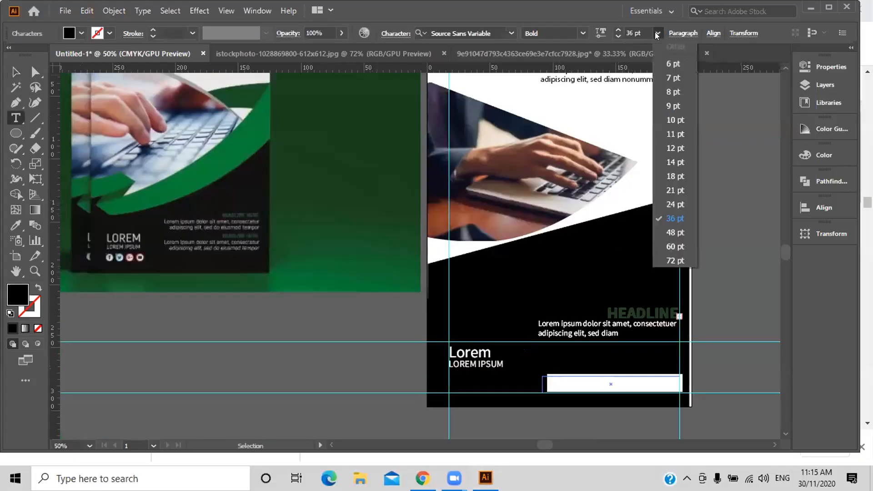
{"action": "left_click", "coordinate": [671, 177]}
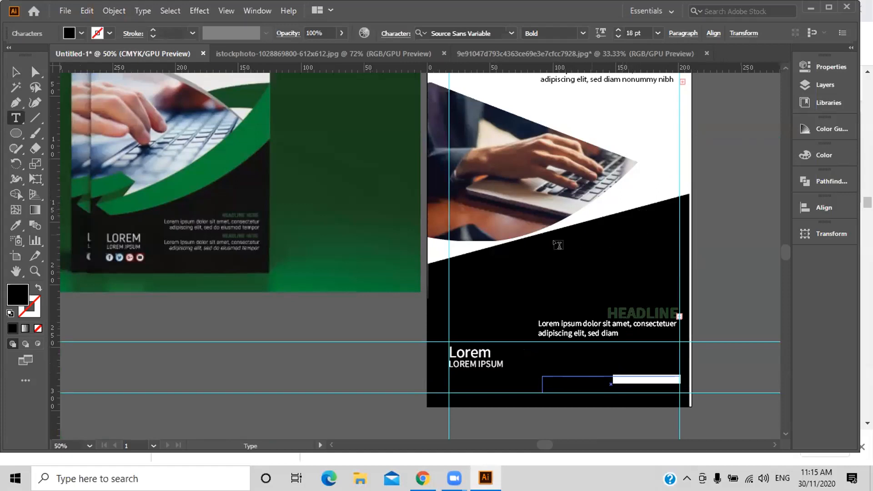
{"action": "left_click", "coordinate": [15, 72]}
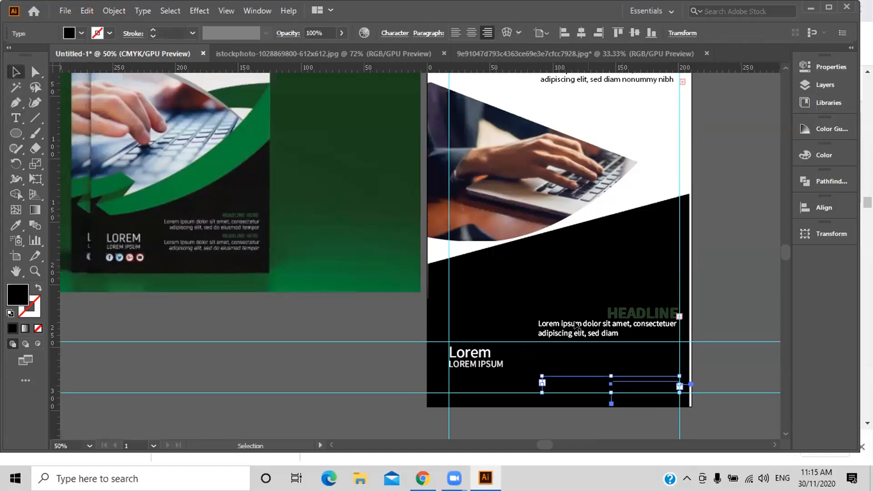
Recolor the 18 pt placeholder text white by sampling the flyer's white background with the Eyedropper.
{"action": "left_click", "coordinate": [585, 386]}
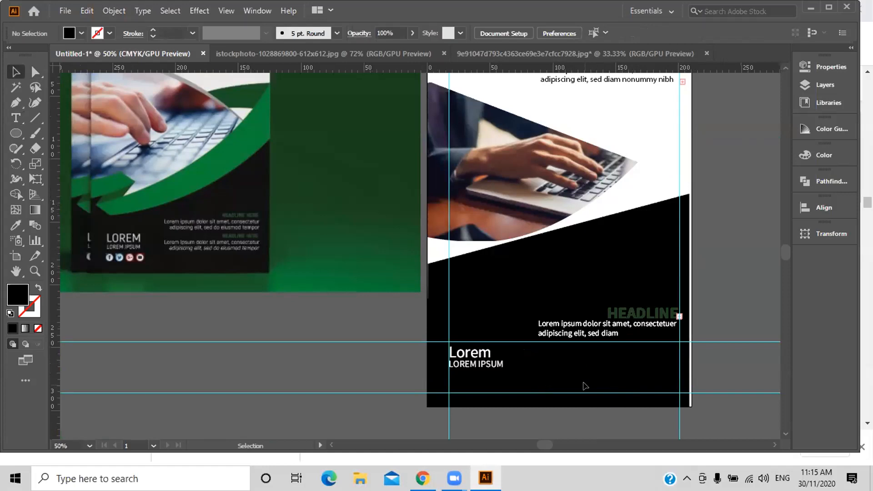
{"action": "left_click", "coordinate": [589, 383]}
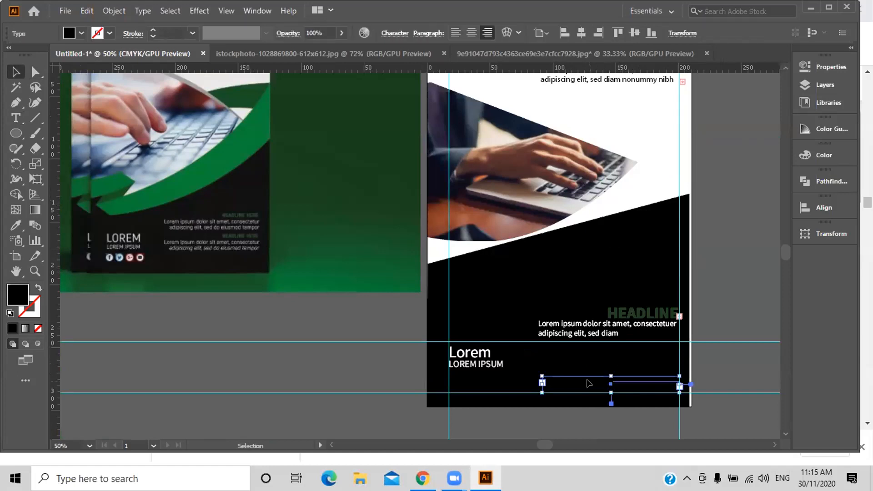
{"action": "left_click", "coordinate": [16, 224]}
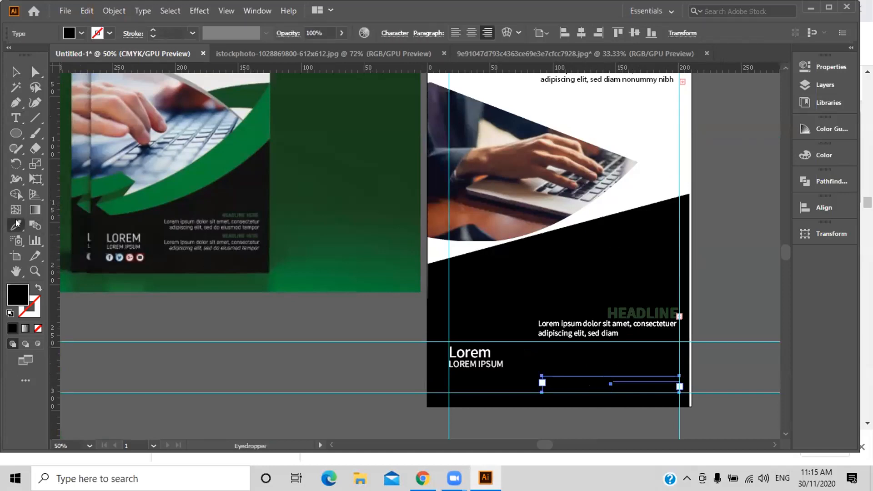
{"action": "left_click", "coordinate": [650, 190]}
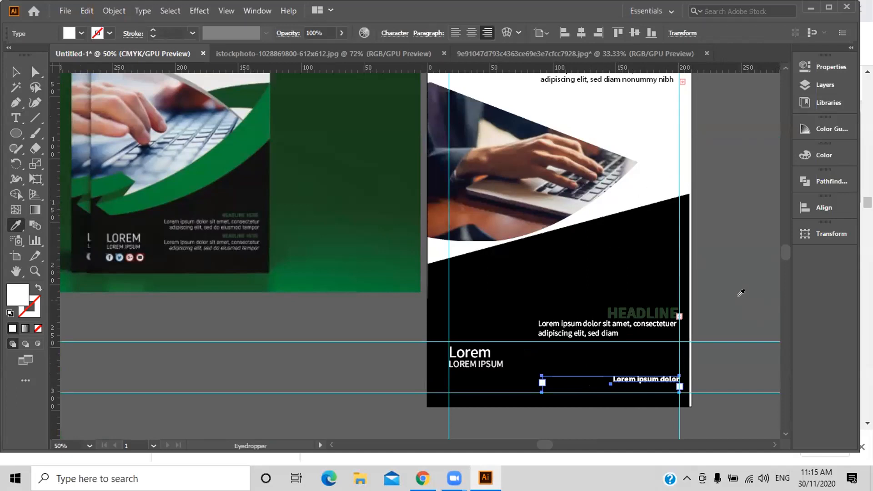
{"action": "left_click", "coordinate": [16, 71]}
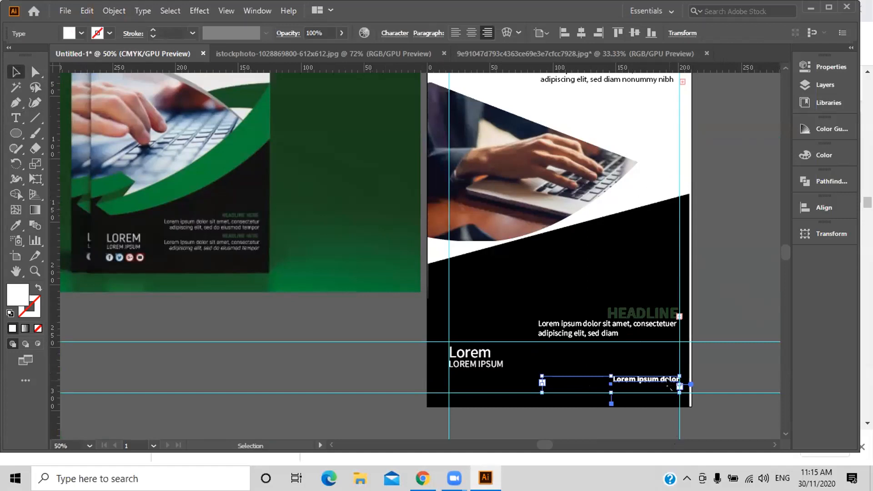
Add "sit amet, consectetuer adipiscing elit, sed diam" in regular weight after the bold "Lorem ipsum dolor" in the lower text frame.
{"action": "double_click", "coordinate": [670, 384]}
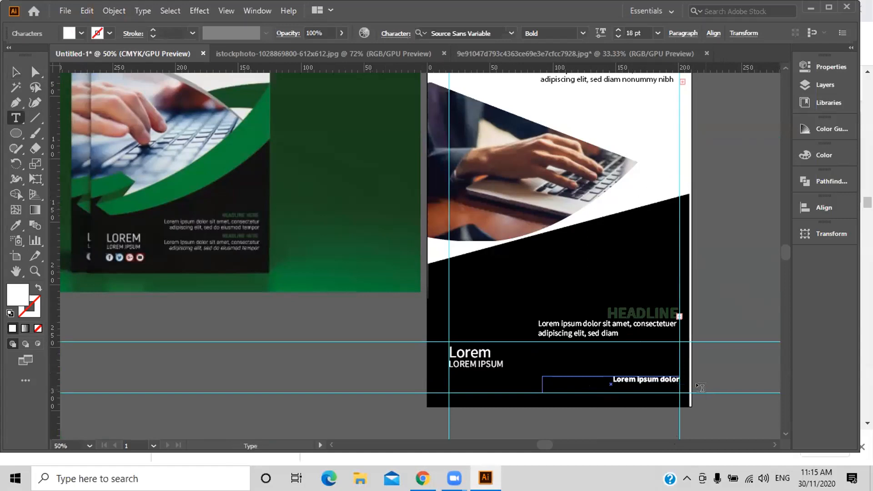
{"action": "key", "text": "Right"}
{"action": "triple_click", "coordinate": [599, 317]}
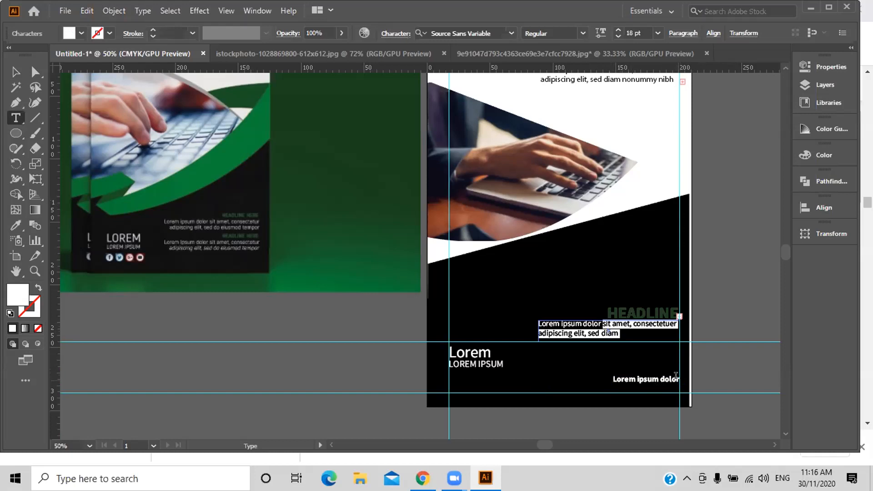
{"action": "left_click", "coordinate": [678, 376]}
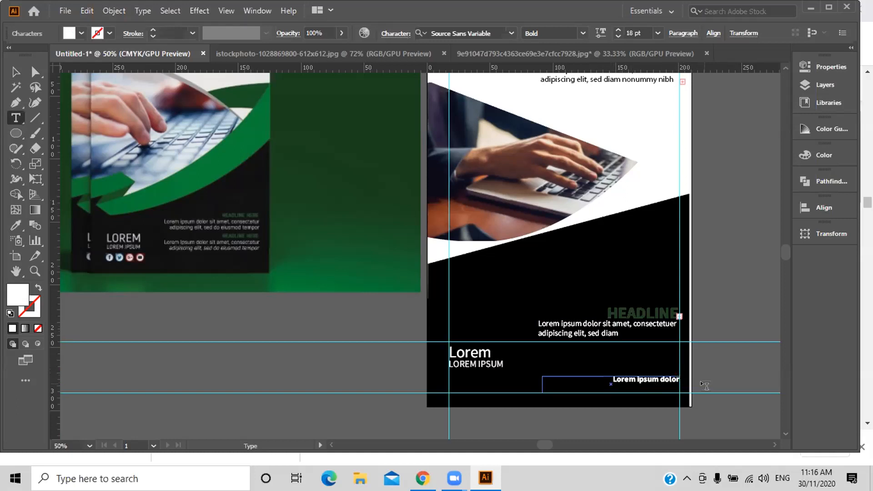
{"action": "key", "text": "Escape"}
{"action": "type", "text": "sit amet, consectetuer adipiscing elit, sed diam"}
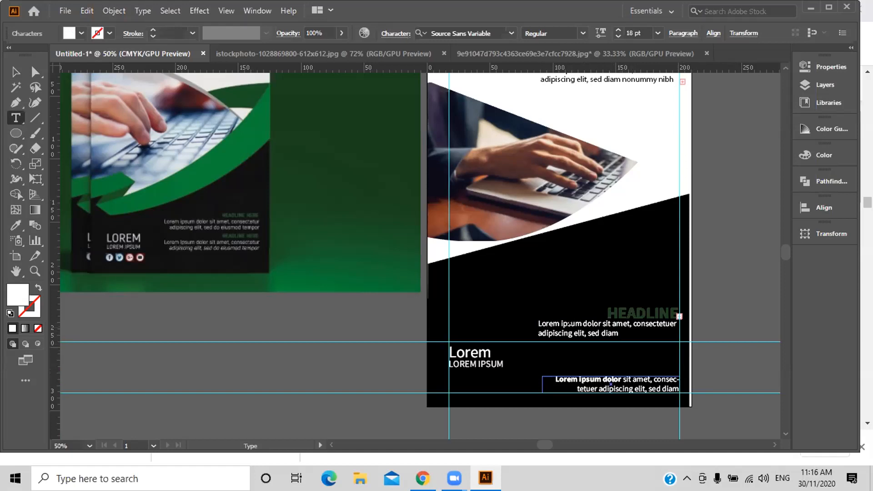
Copy "psum dolor sit" to the end of the paragraph below HEADLINE, and append "ipsum" to the lower text frame.
{"action": "left_click_drag", "start_coordinate": [561, 318], "coordinate": [626, 315]}
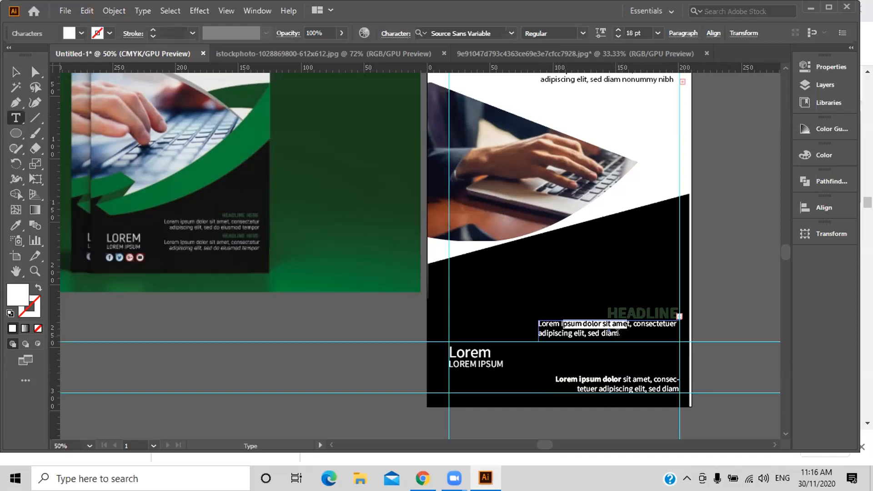
{"action": "left_click", "coordinate": [637, 326]}
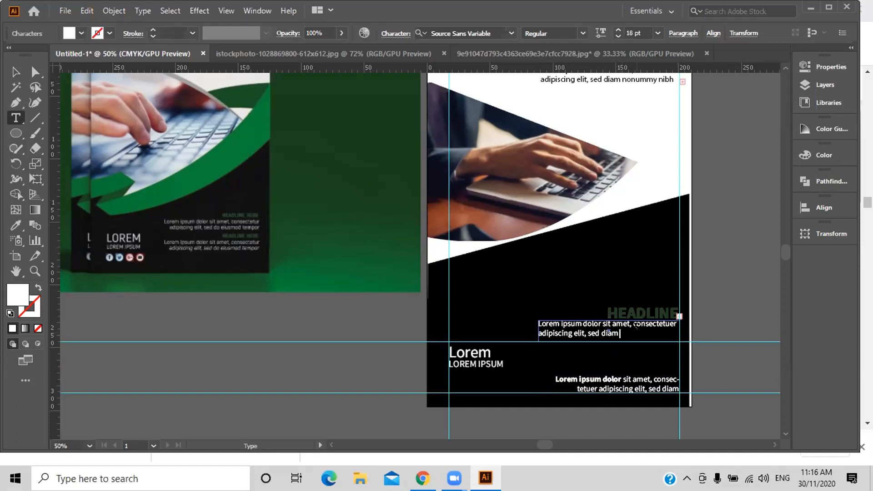
{"action": "key", "text": "ctrl+v"}
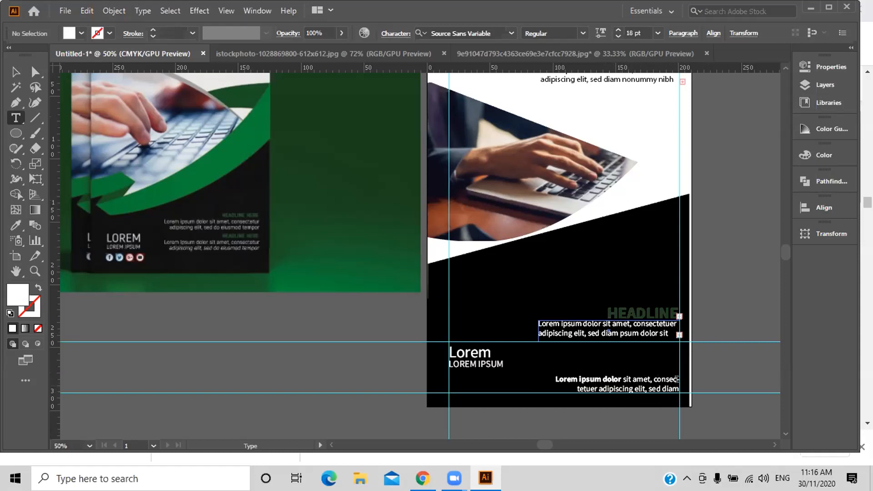
{"action": "left_click", "coordinate": [678, 390]}
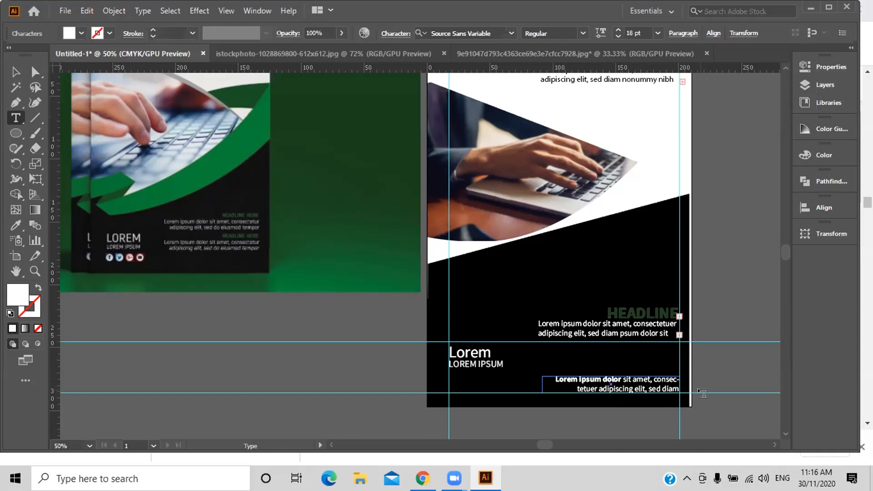
{"action": "type", "text": "ipsum"}
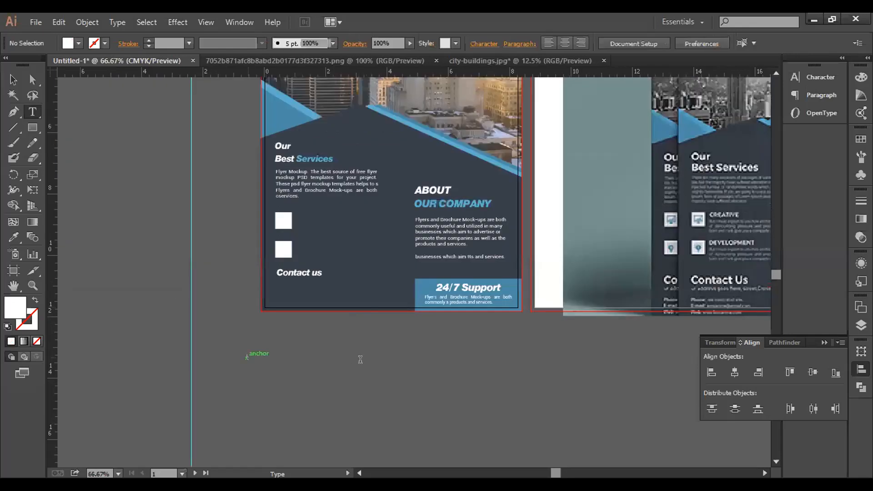
Add the text "Creative" below the blue flyer and format it as 21 pt Microfont Regular.
{"action": "left_click", "coordinate": [247, 356]}
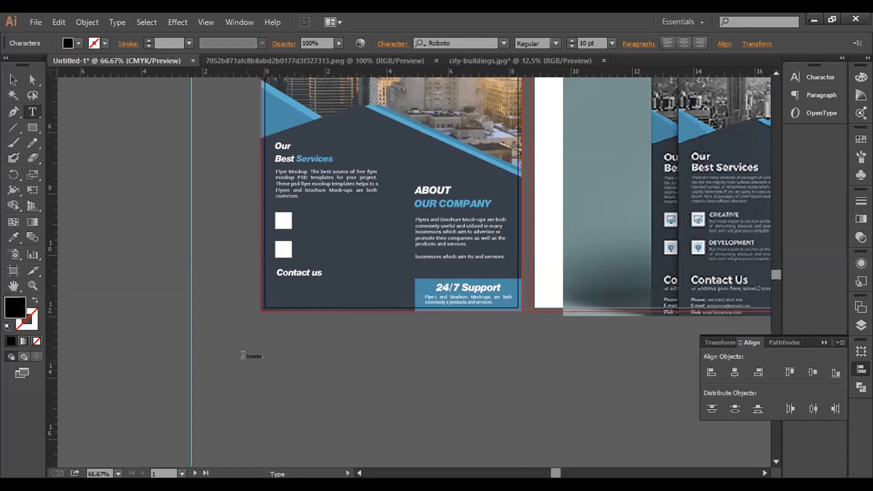
{"action": "left_click_drag", "start_coordinate": [263, 354], "coordinate": [210, 349]}
{"action": "left_click", "coordinate": [612, 42]}
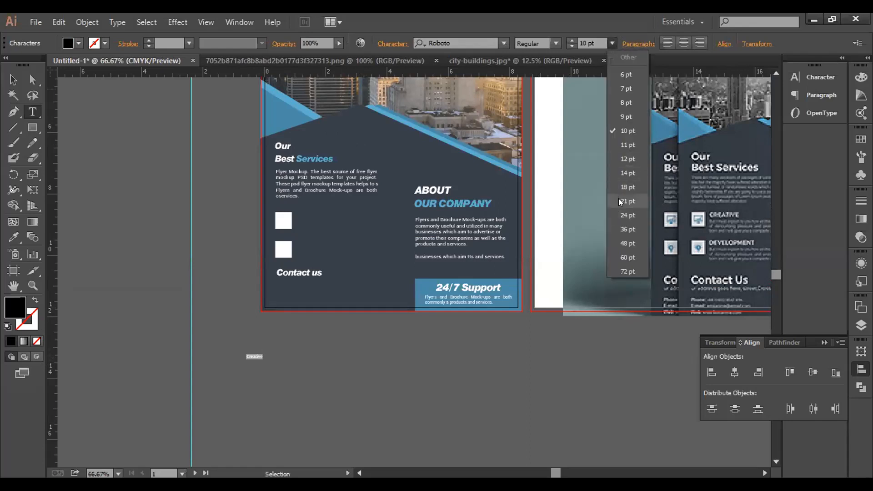
{"action": "left_click", "coordinate": [628, 201]}
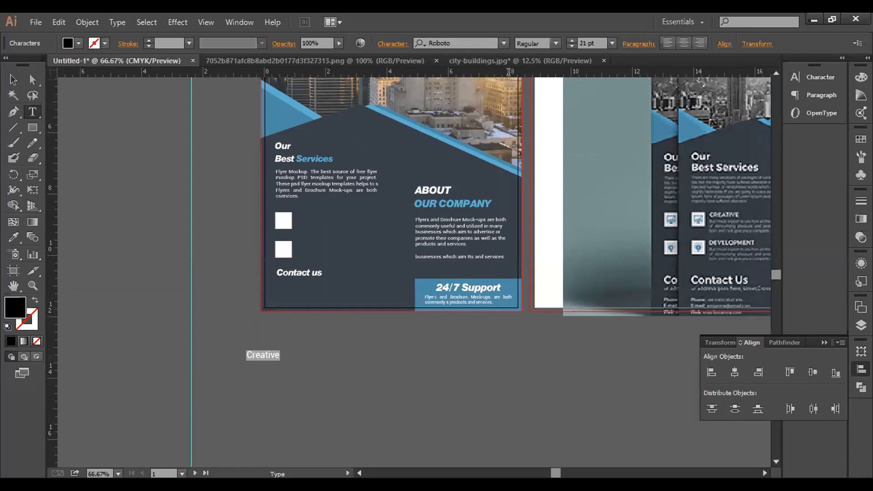
{"action": "left_click", "coordinate": [503, 43]}
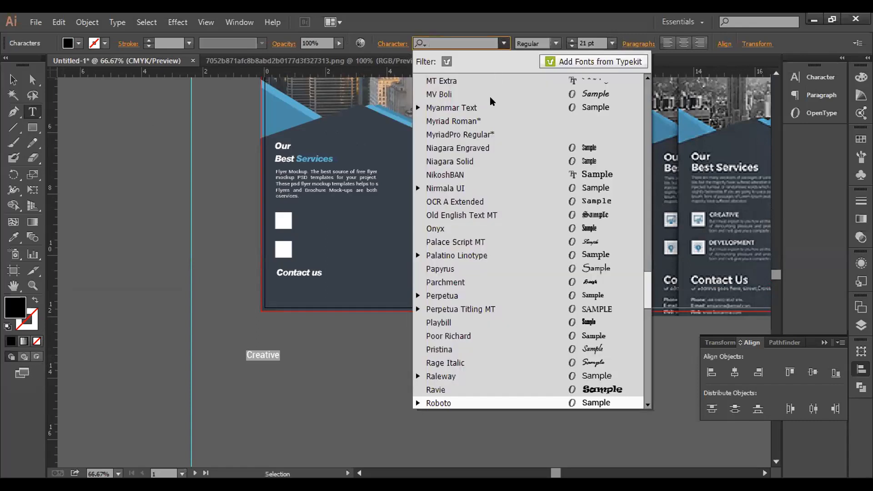
{"action": "scroll", "coordinate": [573, 81], "scroll_direction": "up", "scroll_amount": 5}
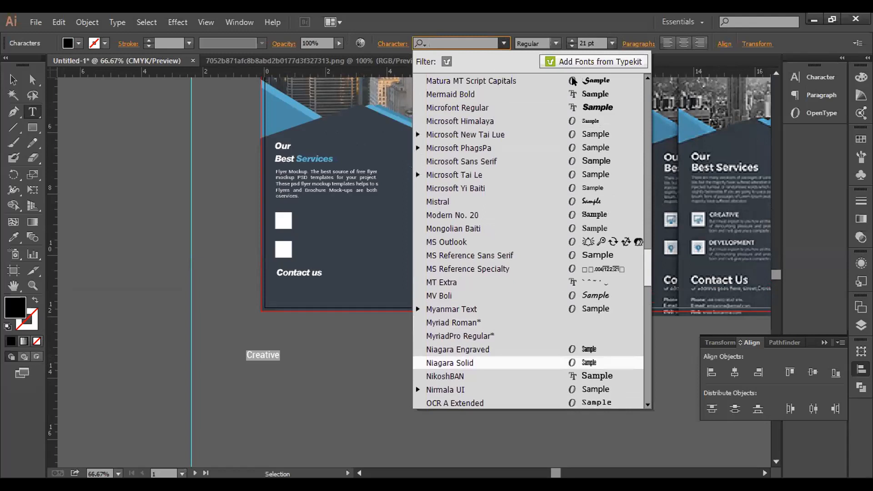
{"action": "left_click", "coordinate": [556, 102]}
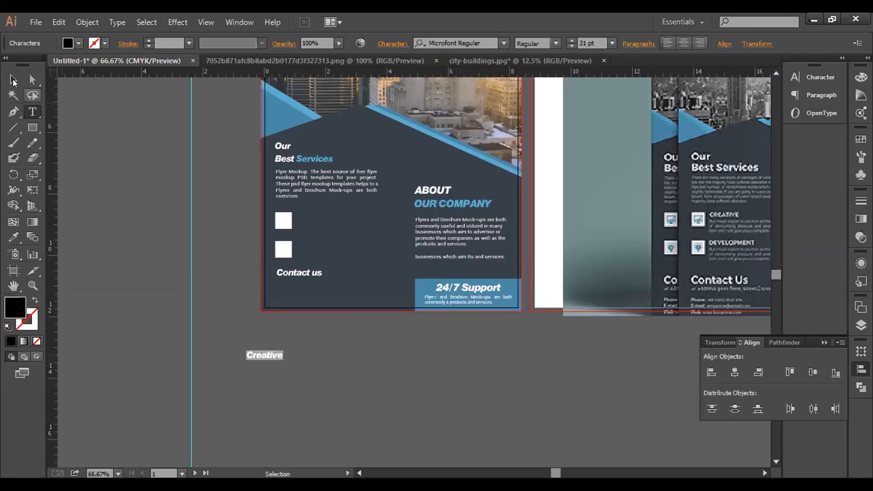
Move the "Creative" text beside the upper white square under Our Best Services.
{"action": "left_click", "coordinate": [14, 81]}
{"action": "left_click_drag", "start_coordinate": [274, 358], "coordinate": [282, 355]}
{"action": "left_click_drag", "start_coordinate": [307, 272], "coordinate": [322, 215]}
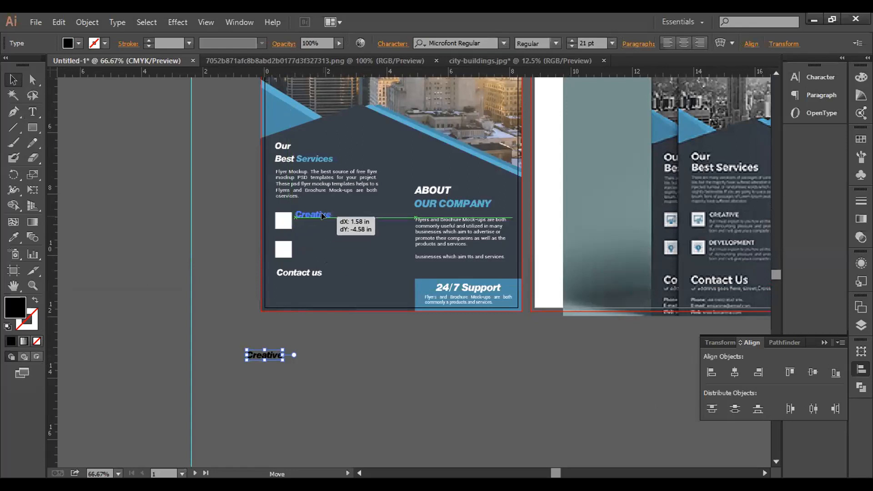
{"action": "left_click_drag", "start_coordinate": [322, 216], "coordinate": [324, 216]}
{"action": "left_click", "coordinate": [341, 375]}
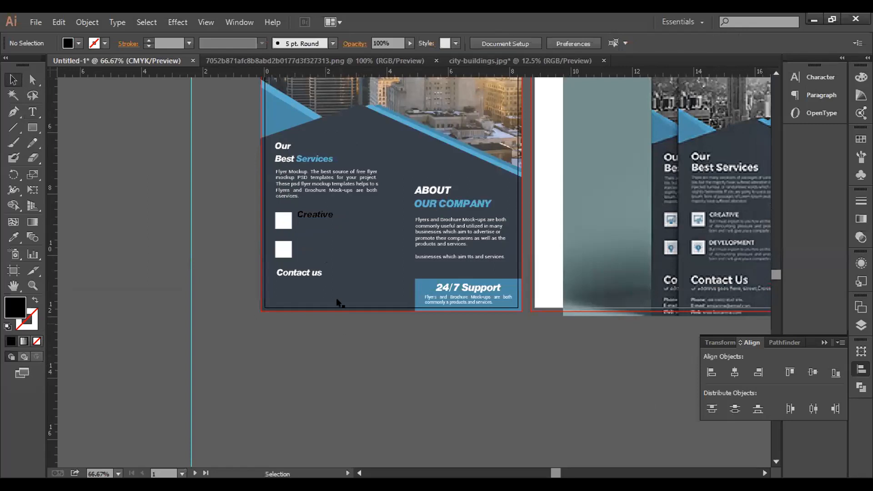
Align the top edges of the "Creative" text and the upper white square.
{"action": "left_click", "coordinate": [322, 215]}
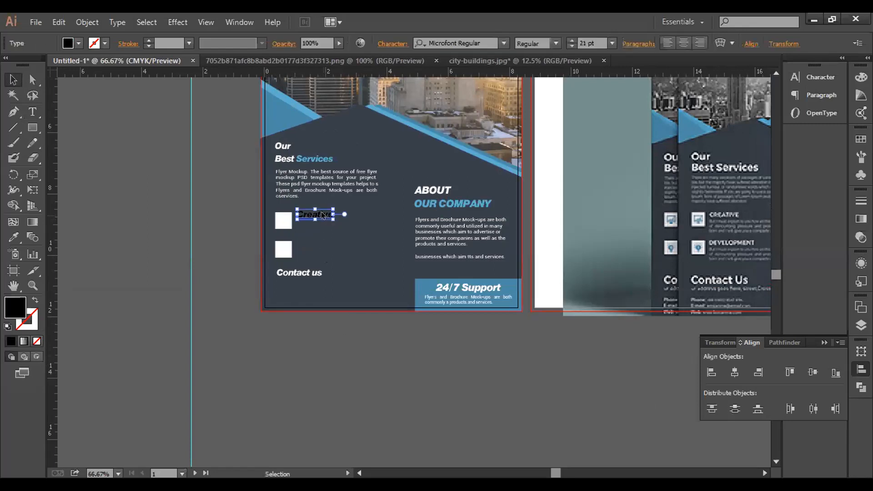
{"action": "left_click", "coordinate": [282, 222], "text": "shift"}
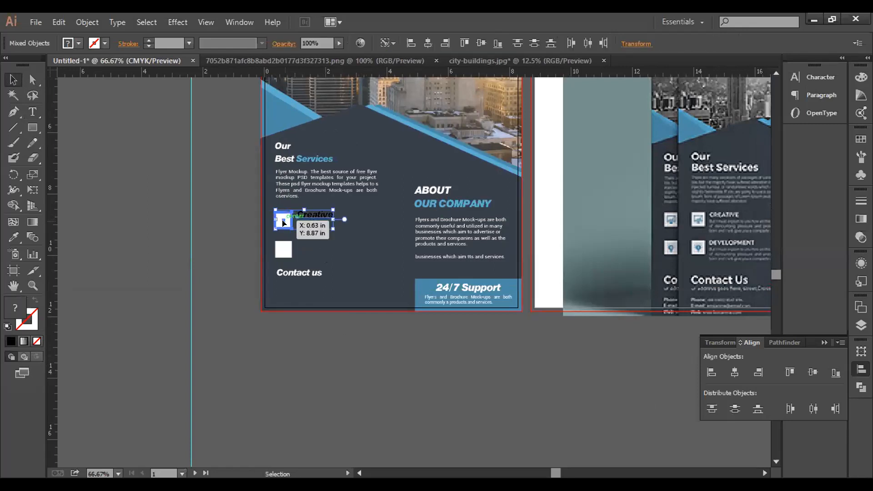
{"action": "left_click", "coordinate": [465, 44]}
{"action": "left_click", "coordinate": [351, 377]}
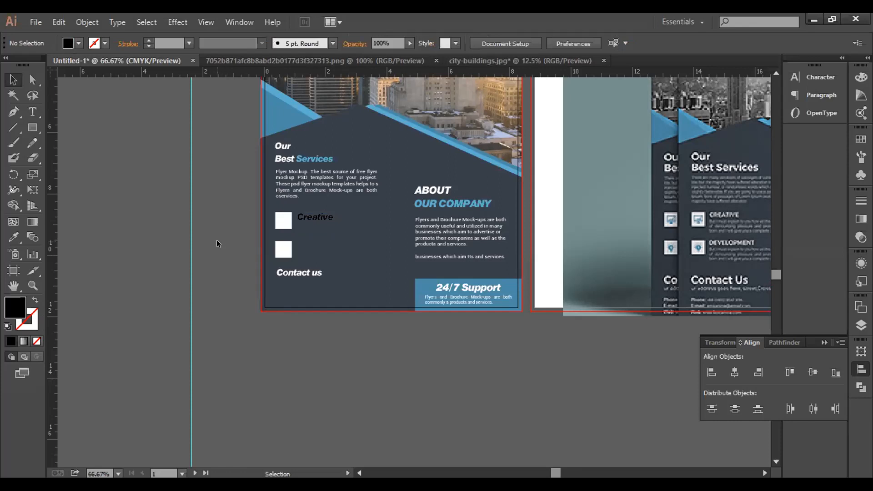
Fill the "Creative" text with white.
{"action": "left_click", "coordinate": [496, 257]}
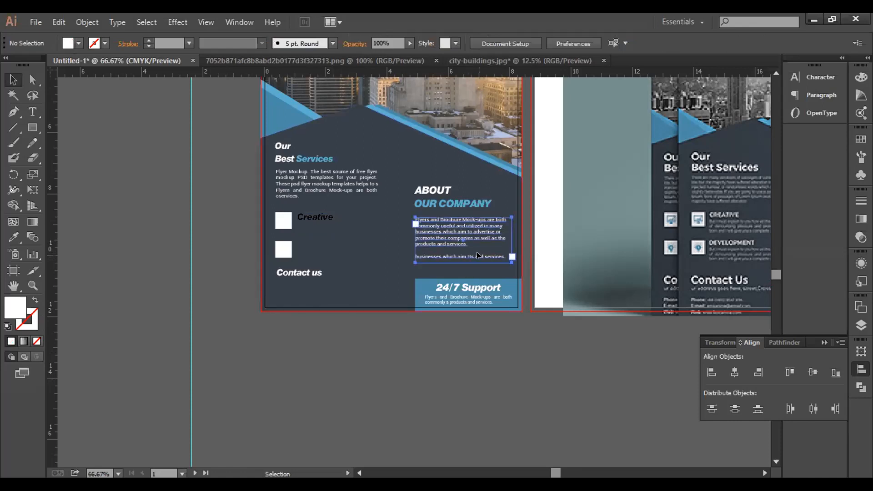
{"action": "left_click", "coordinate": [445, 356]}
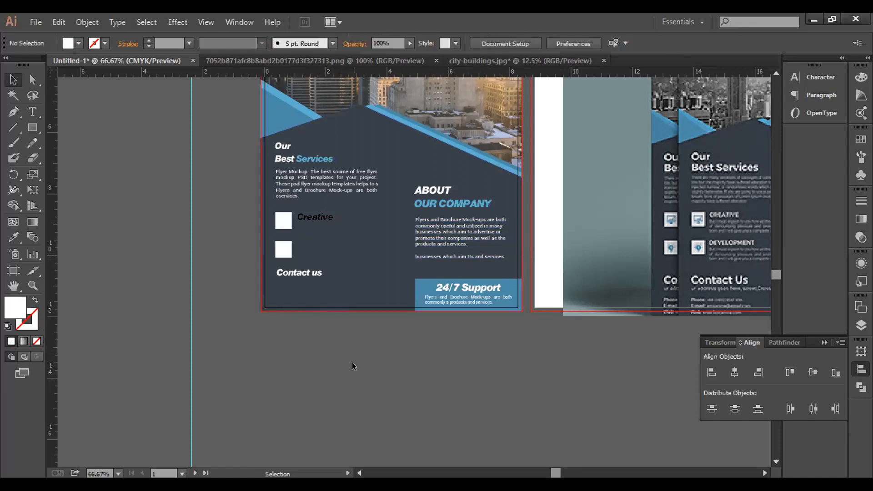
{"action": "left_click", "coordinate": [324, 216]}
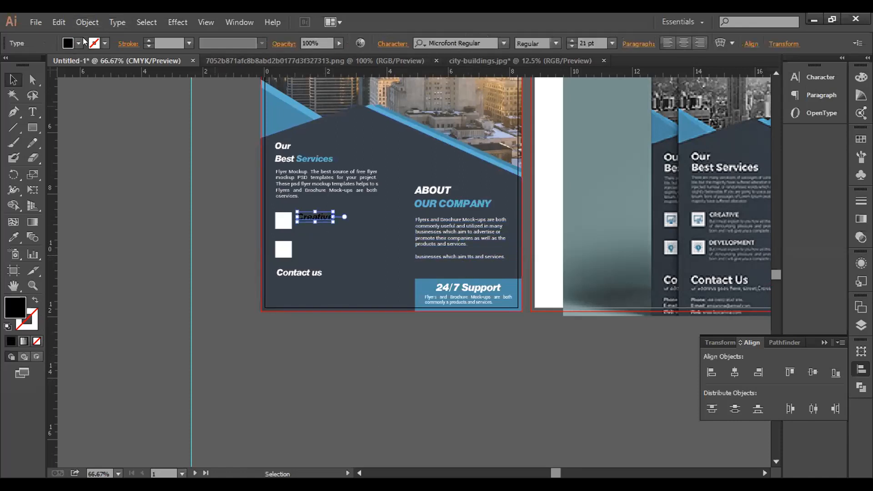
{"action": "left_click", "coordinate": [79, 43]}
{"action": "left_click", "coordinate": [26, 64]}
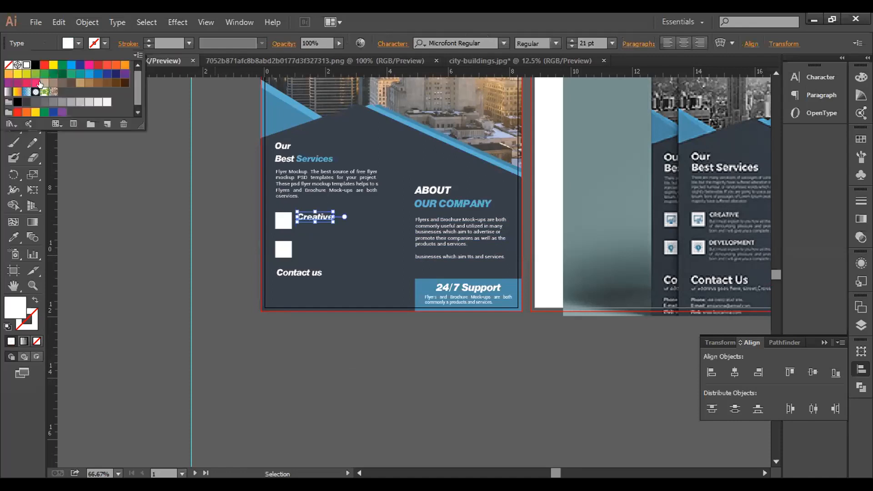
{"action": "left_click", "coordinate": [362, 344]}
{"action": "left_click", "coordinate": [363, 344]}
Examine the Contact Us details at the bottom of the reference flyer.
{"action": "scroll", "coordinate": [363, 344], "scroll_direction": "down", "scroll_amount": 1}
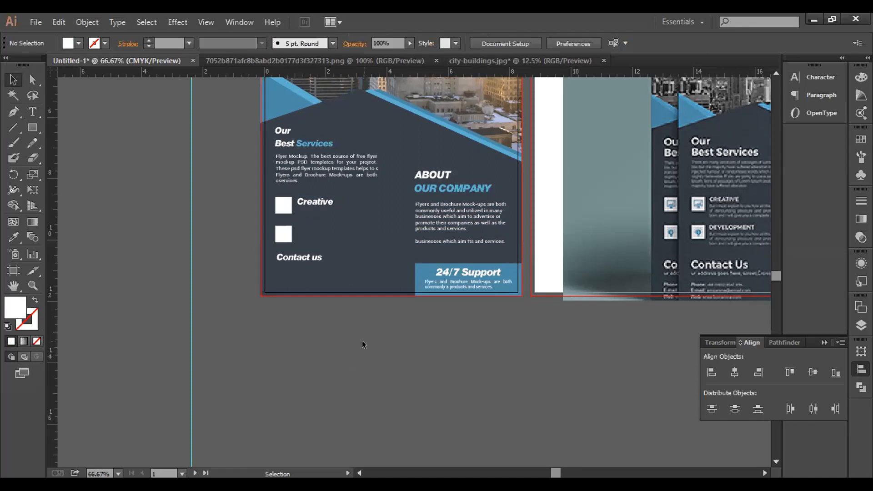
{"action": "scroll", "coordinate": [420, 332], "scroll_direction": "down", "scroll_amount": 1}
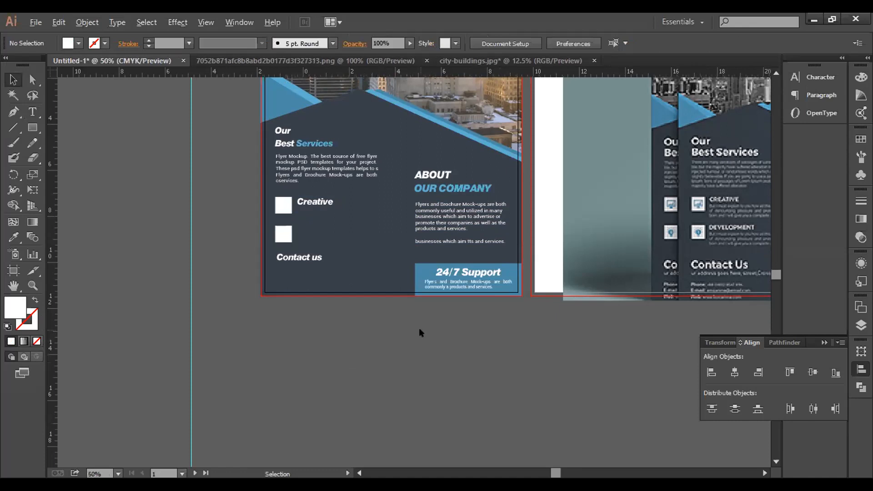
{"action": "scroll", "coordinate": [420, 333], "scroll_direction": "down", "scroll_amount": 1}
{"action": "scroll", "coordinate": [580, 326], "scroll_direction": "up", "scroll_amount": 2}
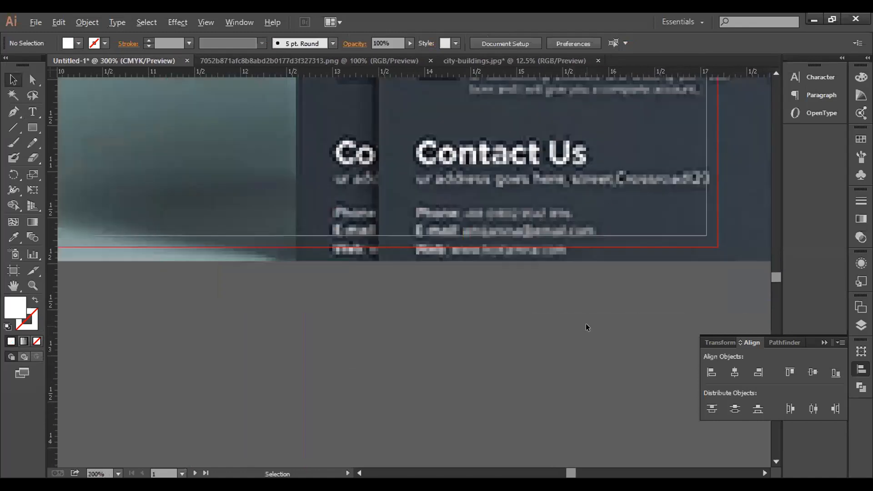
Create an empty area-type text frame on the canvas below the first flyer.
{"action": "scroll", "coordinate": [584, 330], "scroll_direction": "up", "scroll_amount": 1}
{"action": "scroll", "coordinate": [559, 360], "scroll_direction": "up", "scroll_amount": 5}
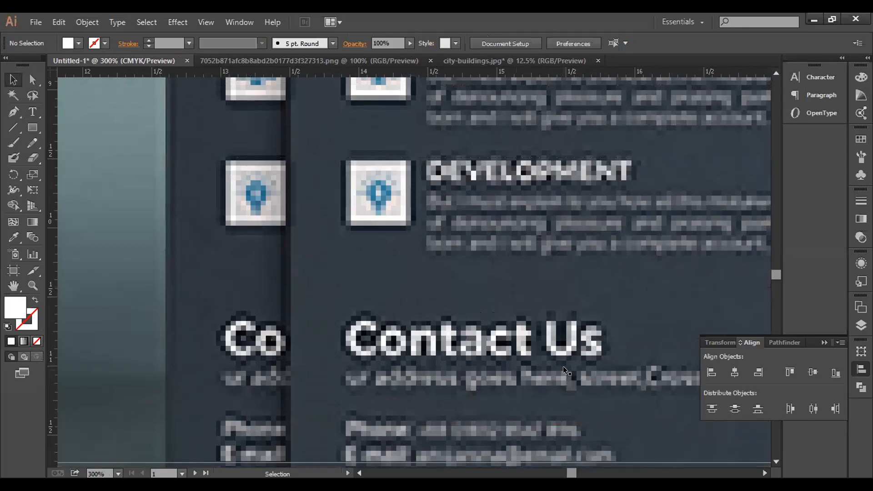
{"action": "scroll", "coordinate": [564, 370], "scroll_direction": "down", "scroll_amount": 1}
{"action": "scroll", "coordinate": [564, 371], "scroll_direction": "down", "scroll_amount": 1}
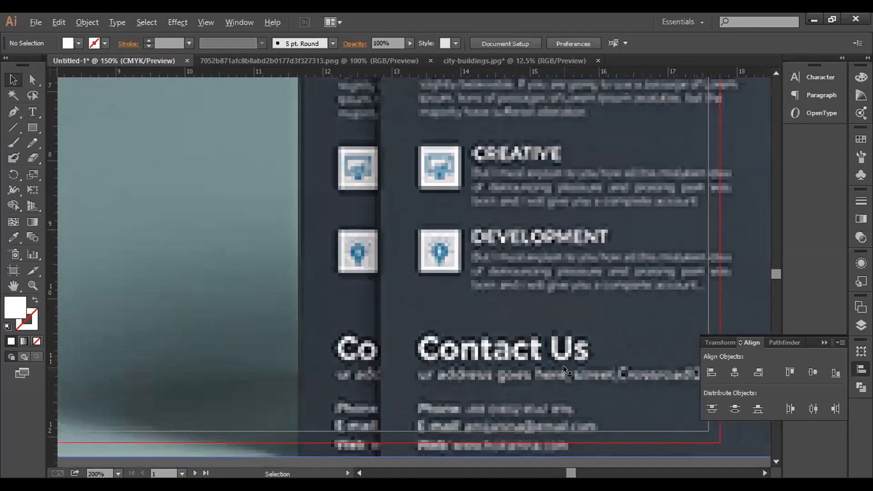
{"action": "scroll", "coordinate": [564, 371], "scroll_direction": "down", "scroll_amount": 1}
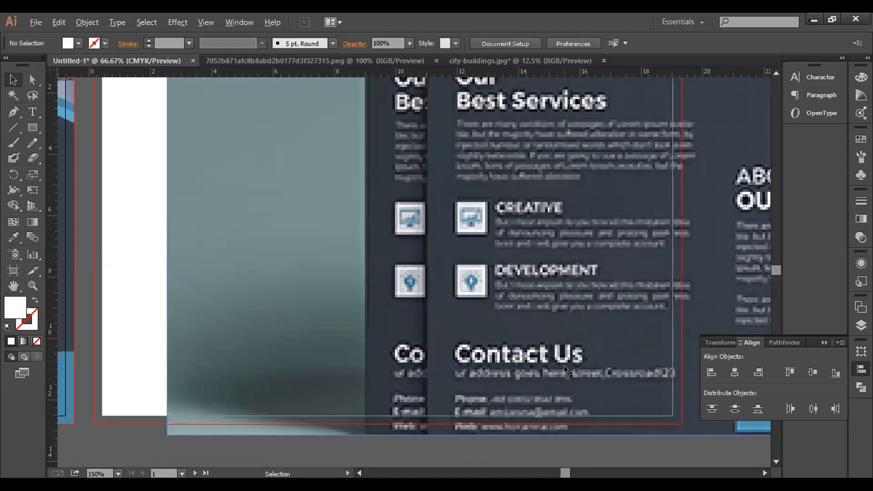
{"action": "scroll", "coordinate": [564, 370], "scroll_direction": "down", "scroll_amount": 2}
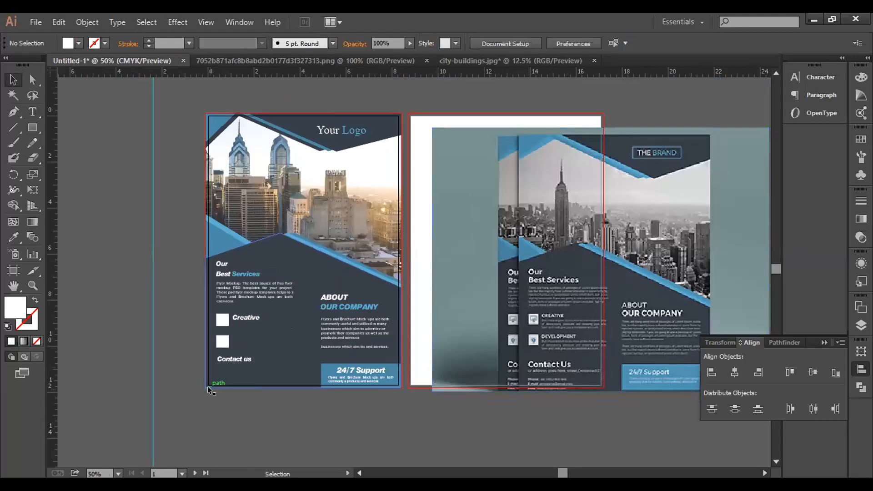
{"action": "scroll", "coordinate": [200, 391], "scroll_direction": "up", "scroll_amount": 1}
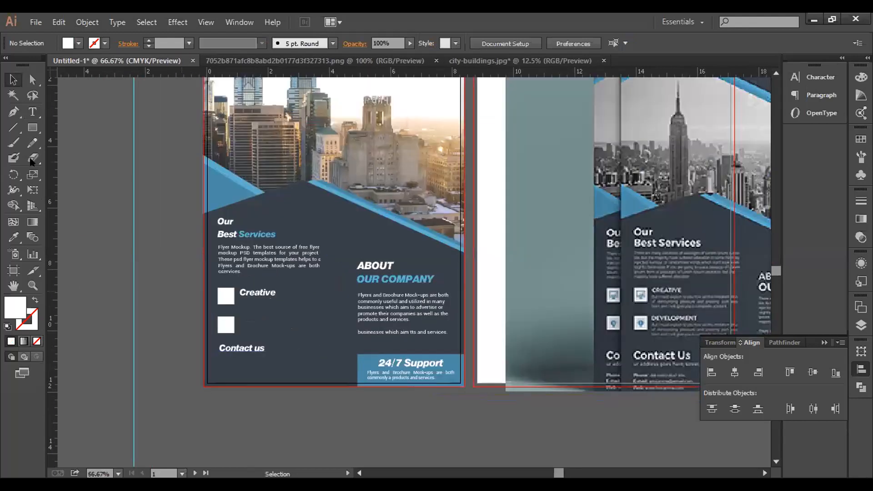
{"action": "left_click", "coordinate": [32, 112]}
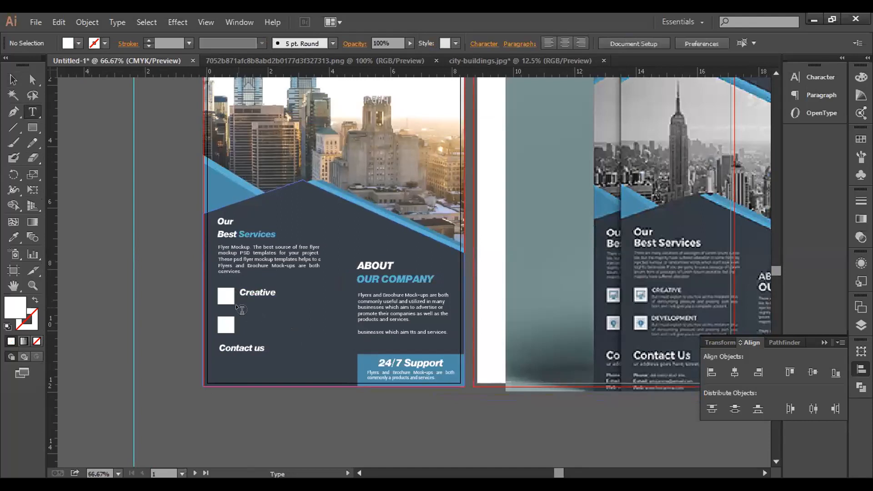
{"action": "left_click_drag", "start_coordinate": [239, 415], "coordinate": [318, 432]}
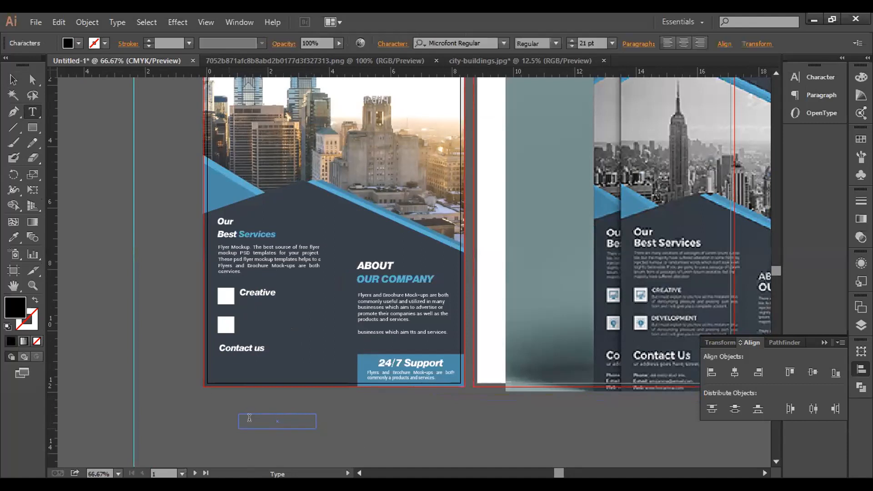
{"action": "key", "text": "ctrl"}
{"action": "key", "text": "ctrl"}
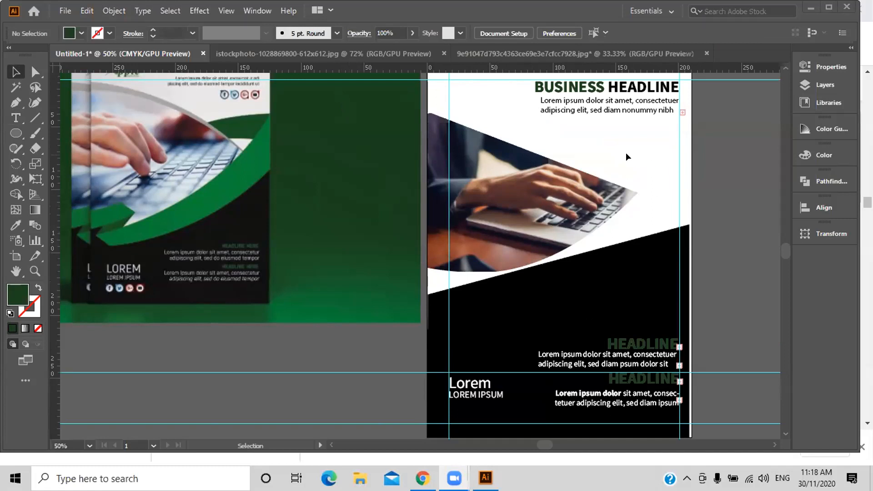
Unlock all objects in the green business flyer document.
{"action": "left_click", "coordinate": [119, 8]}
{"action": "left_click", "coordinate": [190, 106]}
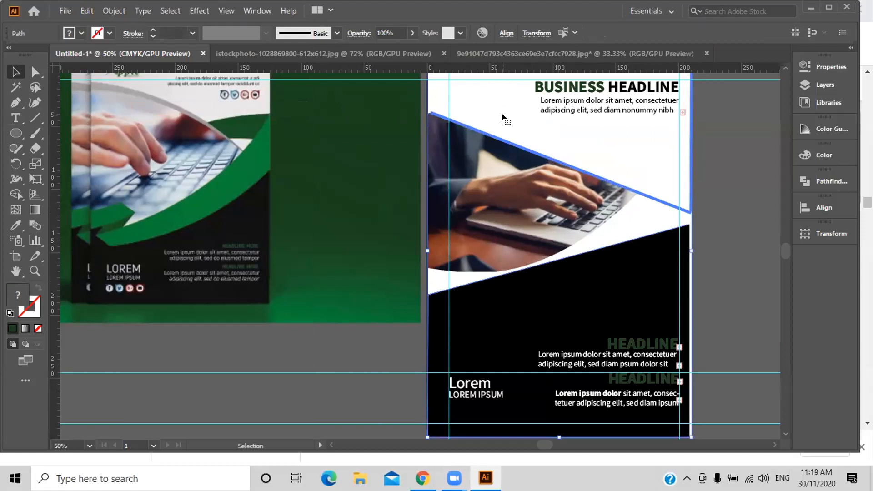
{"action": "left_click", "coordinate": [746, 165]}
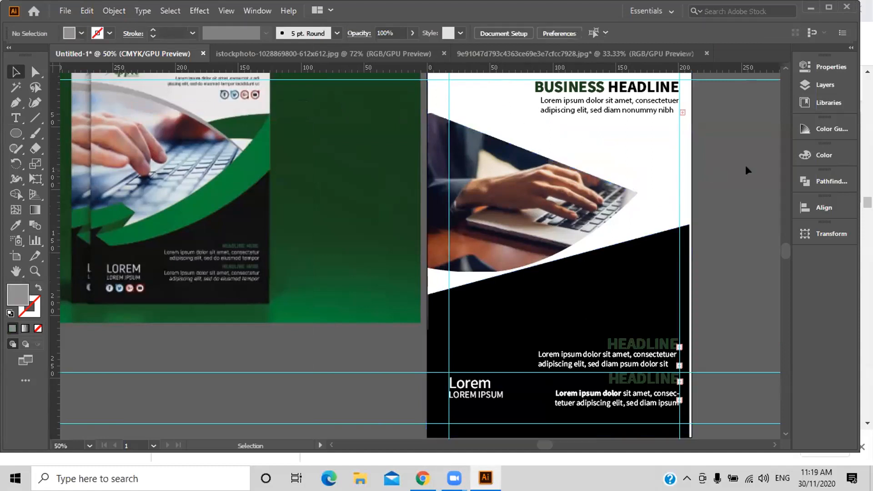
Send the white angled shape behind the Business Headline text one level backward.
{"action": "left_click", "coordinate": [635, 149]}
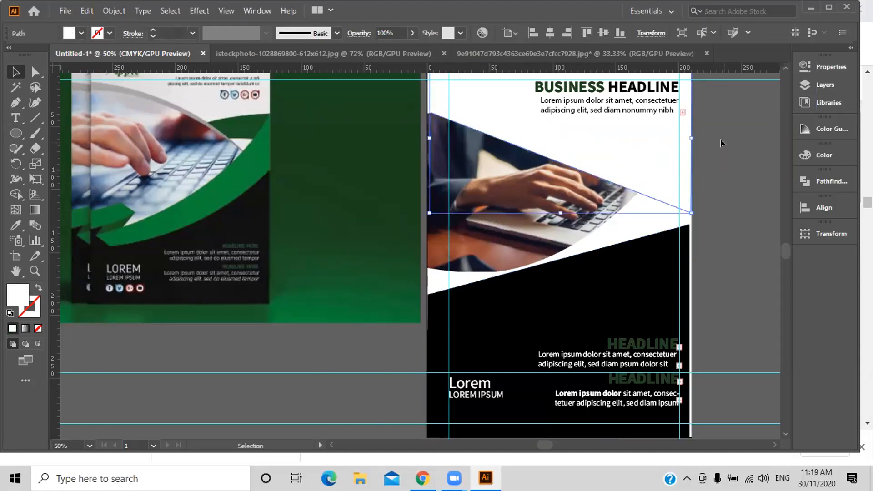
{"action": "right_click", "coordinate": [571, 139]}
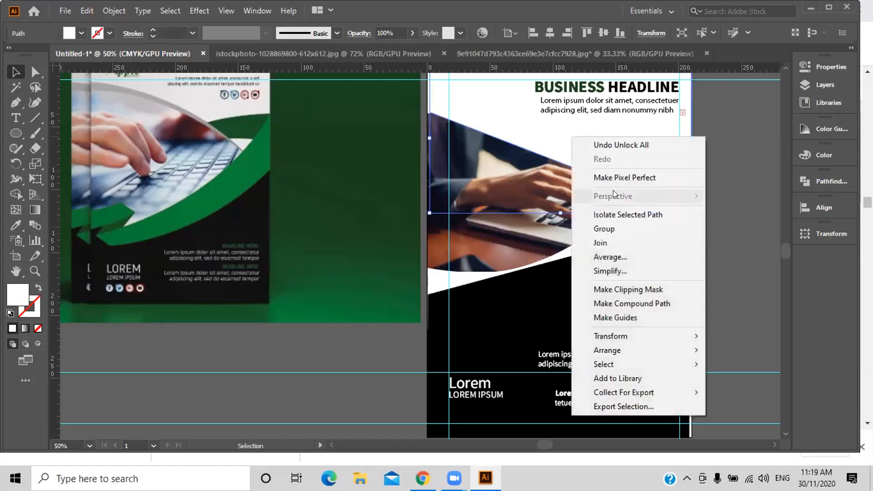
{"action": "mouse_move", "coordinate": [641, 344]}
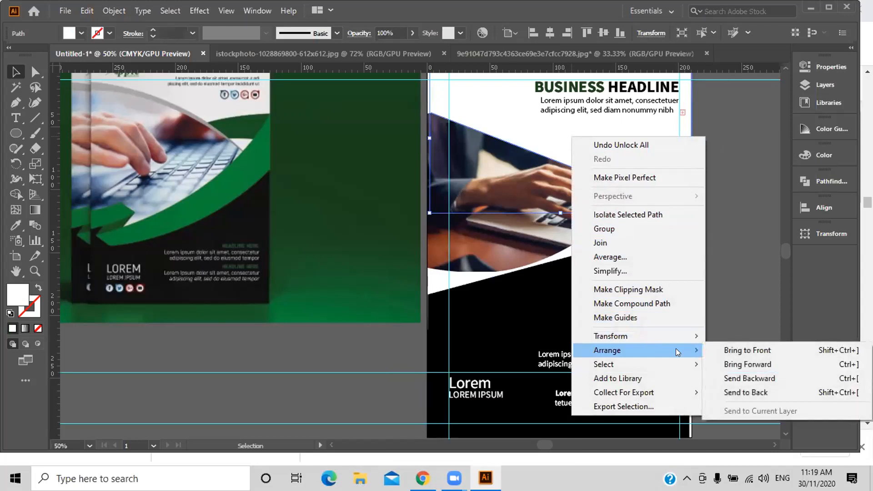
{"action": "left_click", "coordinate": [737, 374]}
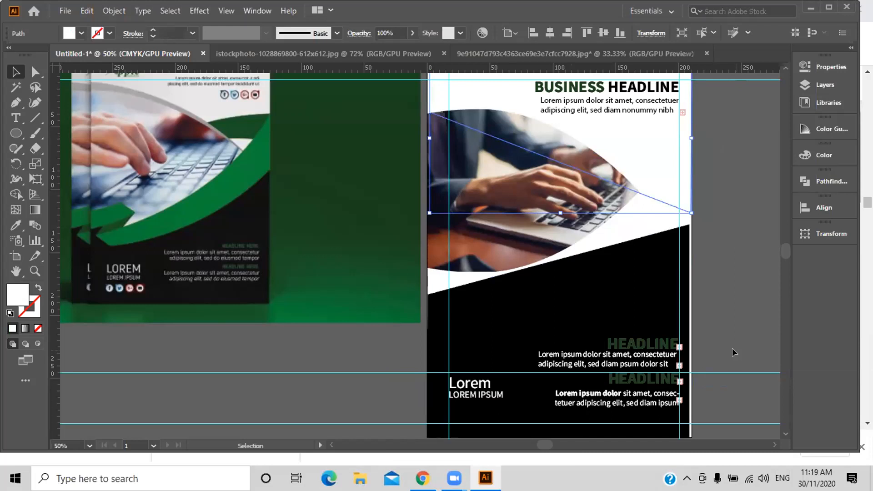
Reflect the group of images and hexagons on the copied red flyer across the vertical axis at 90°.
{"action": "scroll", "coordinate": [695, 318], "scroll_direction": "up", "scroll_amount": 1}
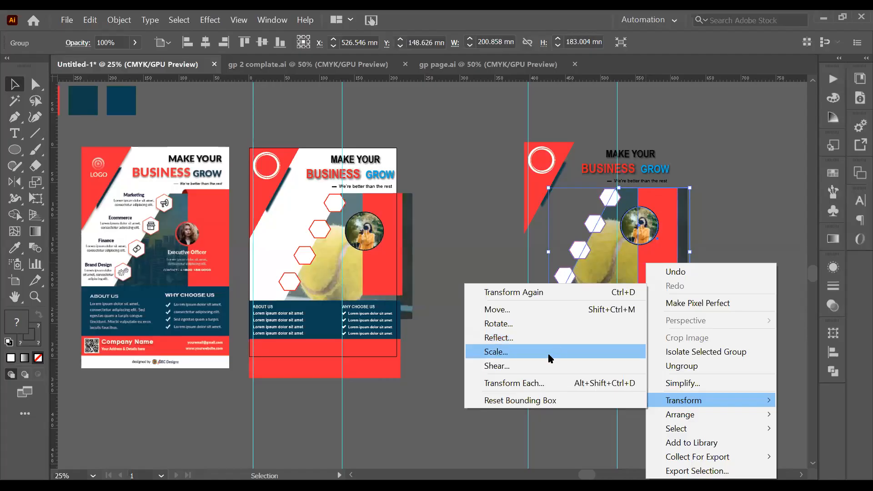
{"action": "left_click", "coordinate": [553, 343]}
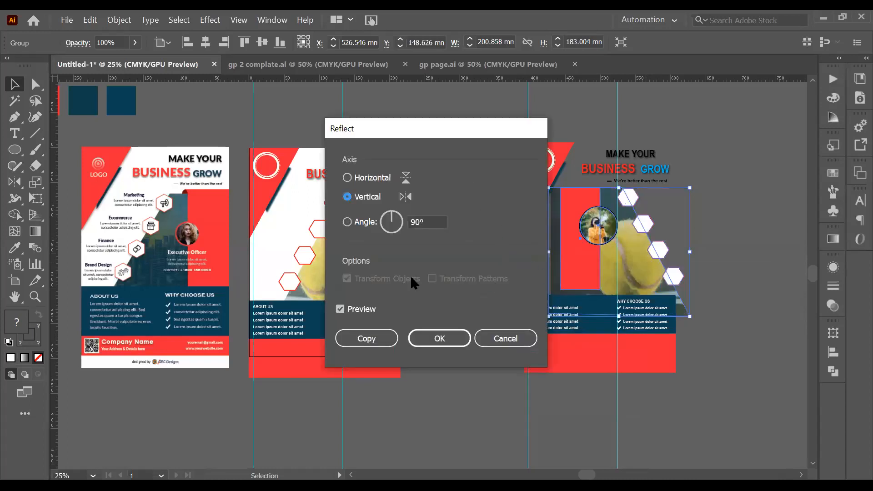
{"action": "left_click", "coordinate": [443, 343]}
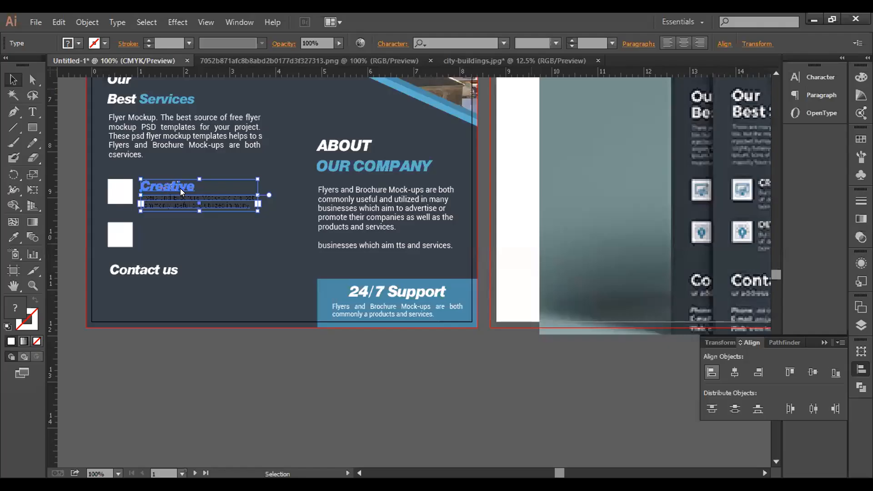
{"action": "left_click", "coordinate": [187, 190]}
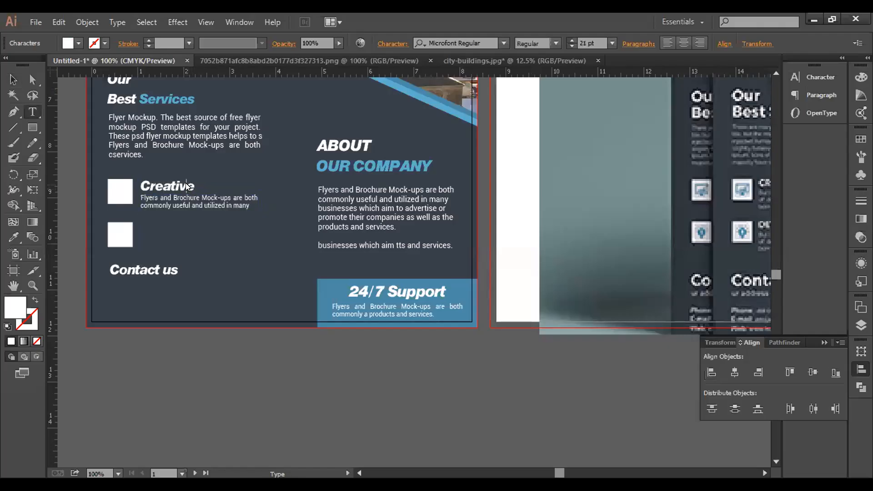
{"action": "left_click_drag", "start_coordinate": [141, 199], "coordinate": [194, 198]}
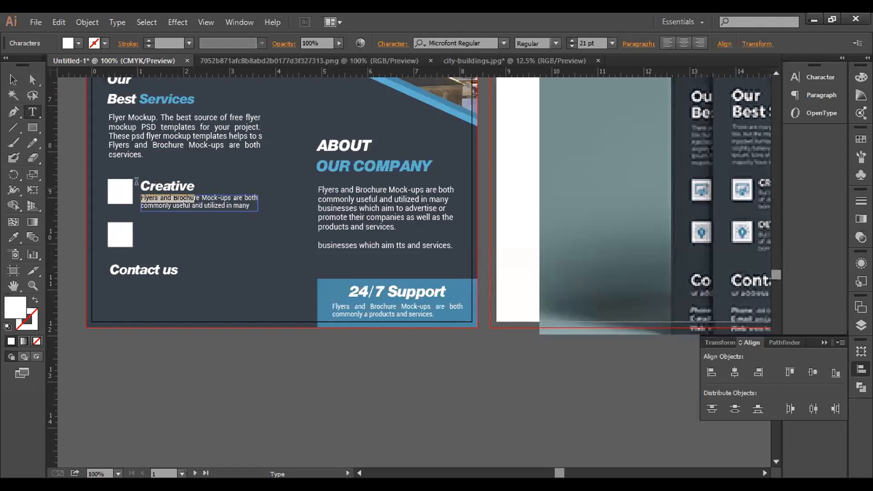
{"action": "left_click", "coordinate": [13, 80]}
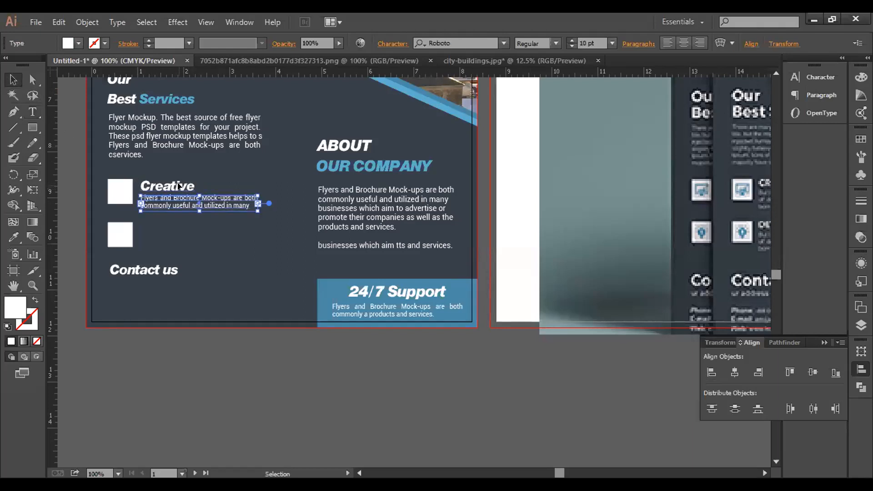
{"action": "left_click", "coordinate": [186, 185]}
{"action": "key", "text": "t"}
{"action": "left_click", "coordinate": [191, 184]}
{"action": "left_click_drag", "start_coordinate": [195, 199], "coordinate": [100, 174]}
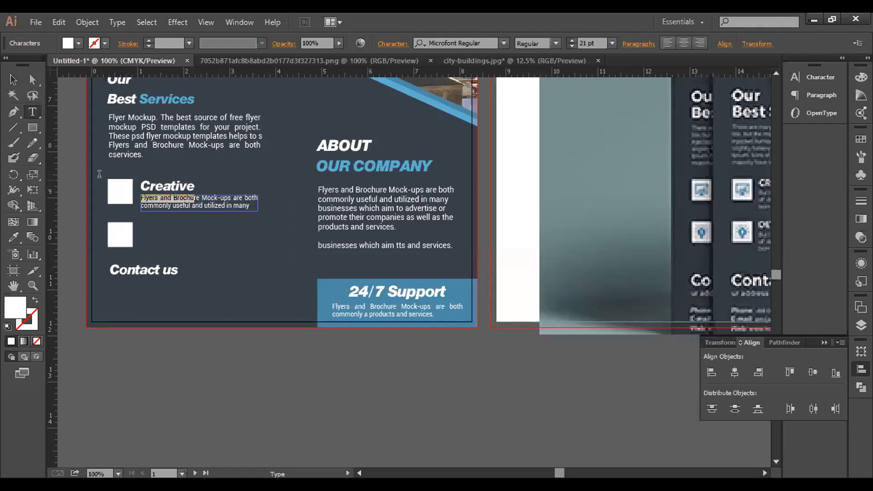
{"action": "key", "text": "Escape"}
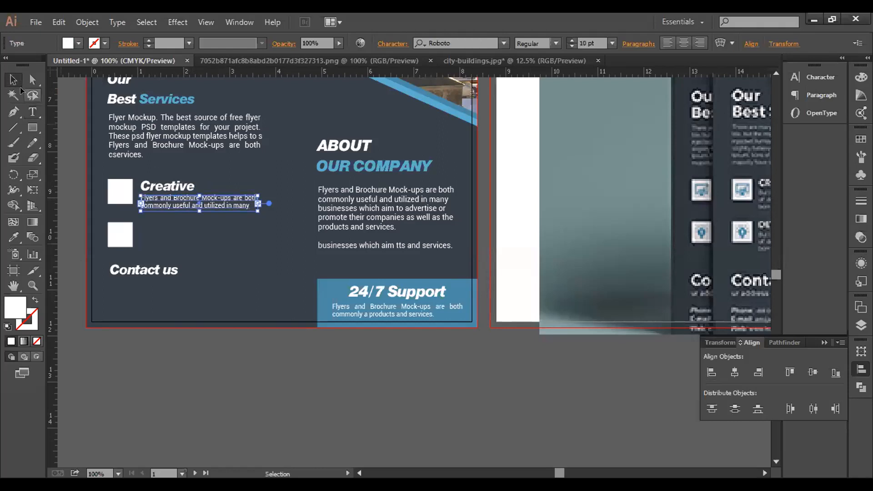
{"action": "left_click", "coordinate": [185, 212]}
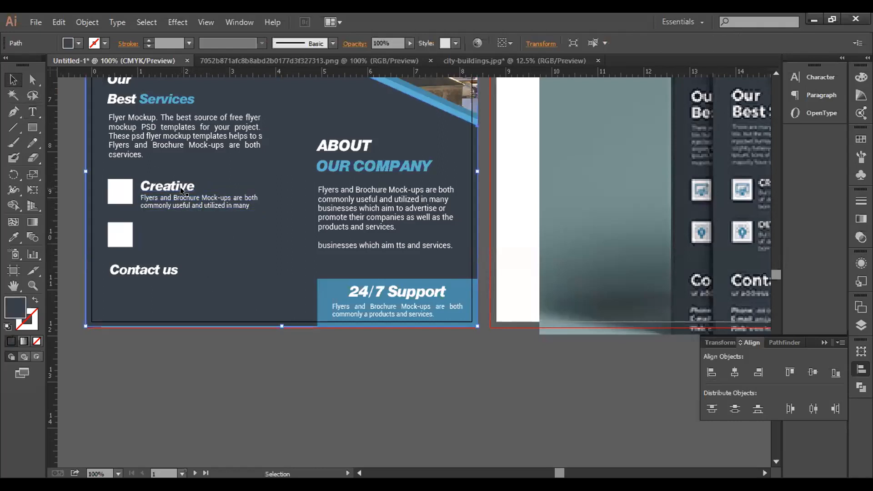
Set the font size of the "Creative" text to 18 pt.
{"action": "double_click", "coordinate": [190, 180]}
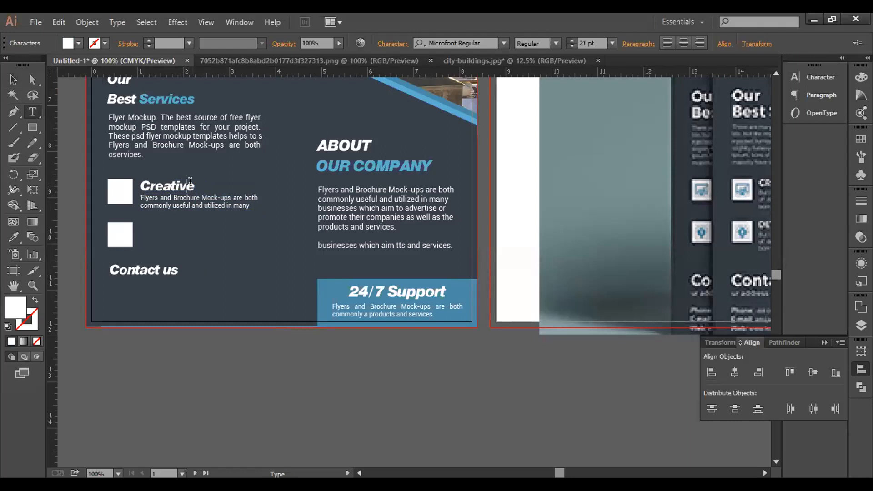
{"action": "double_click", "coordinate": [189, 181]}
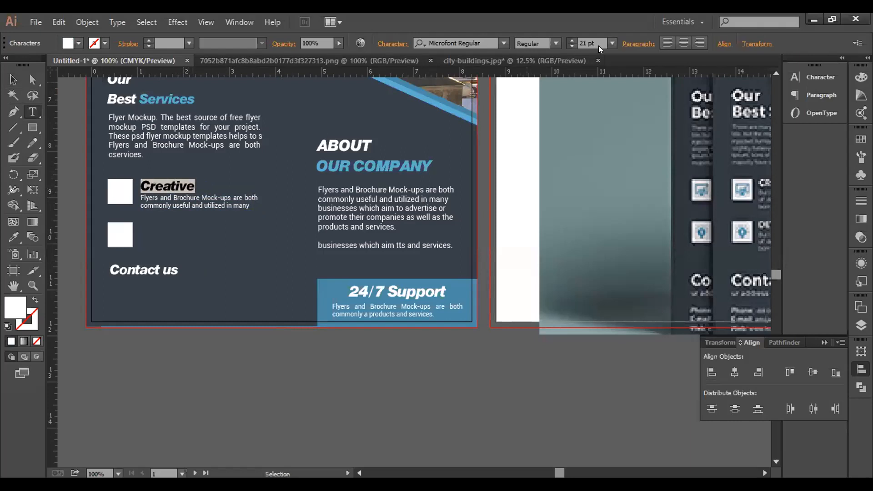
{"action": "left_click", "coordinate": [612, 43]}
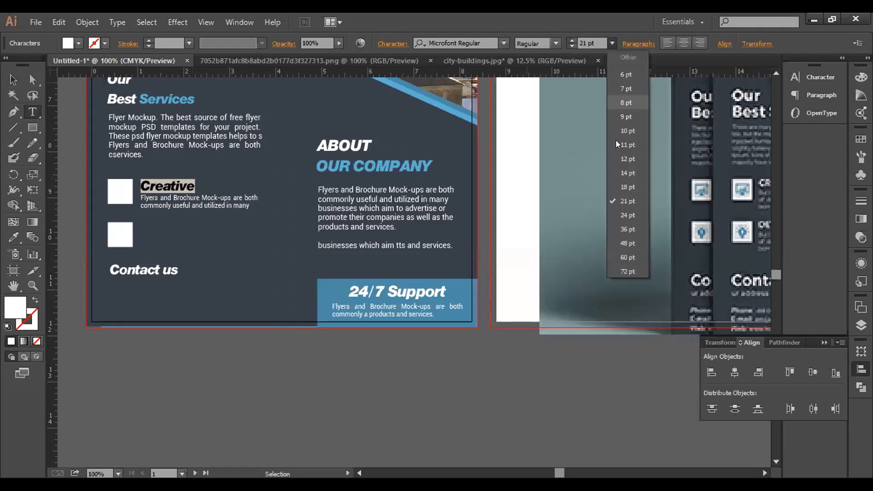
{"action": "left_click", "coordinate": [619, 187]}
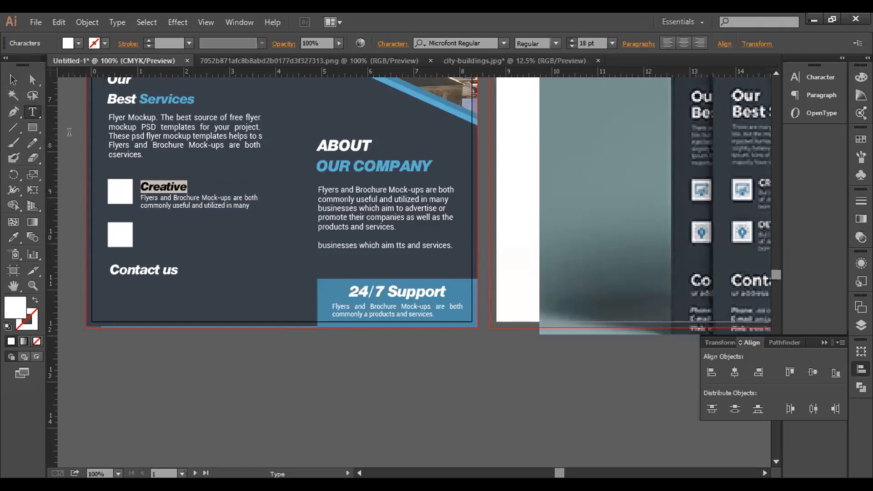
{"action": "left_click", "coordinate": [13, 80]}
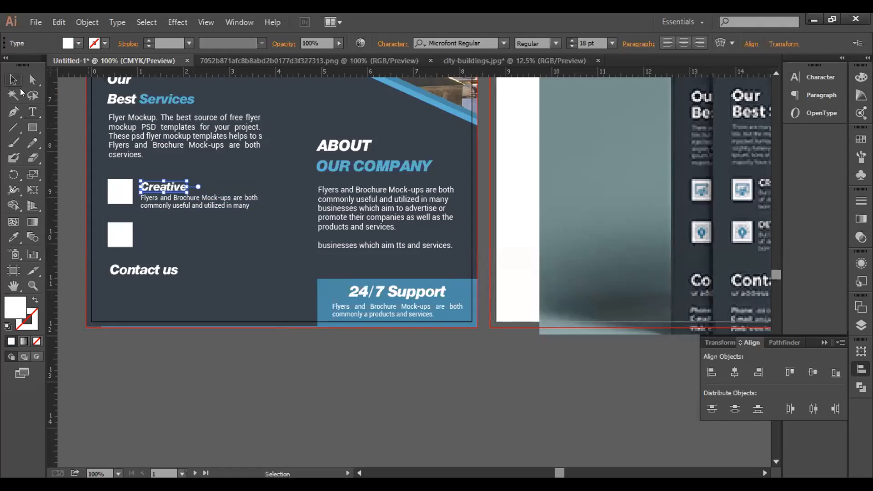
Align the top of the resized "Creative" text to the upper white square as the key object.
{"action": "left_click", "coordinate": [125, 189], "text": "shift"}
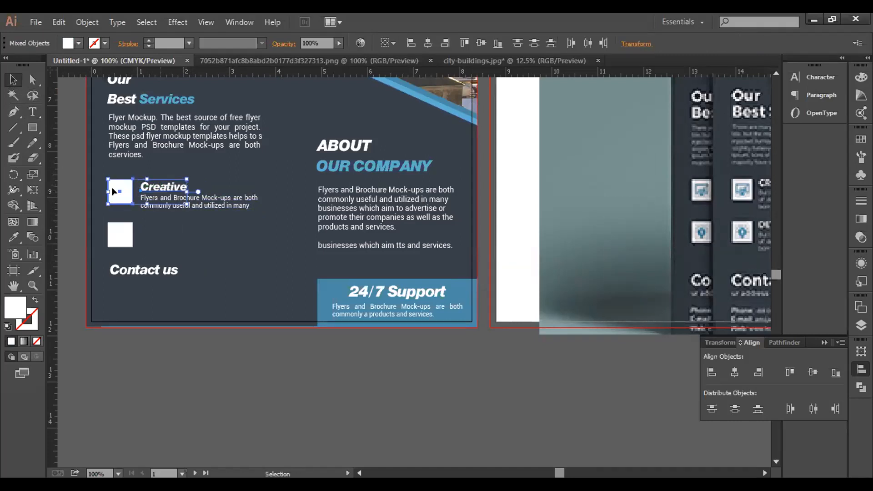
{"action": "left_click", "coordinate": [119, 202]}
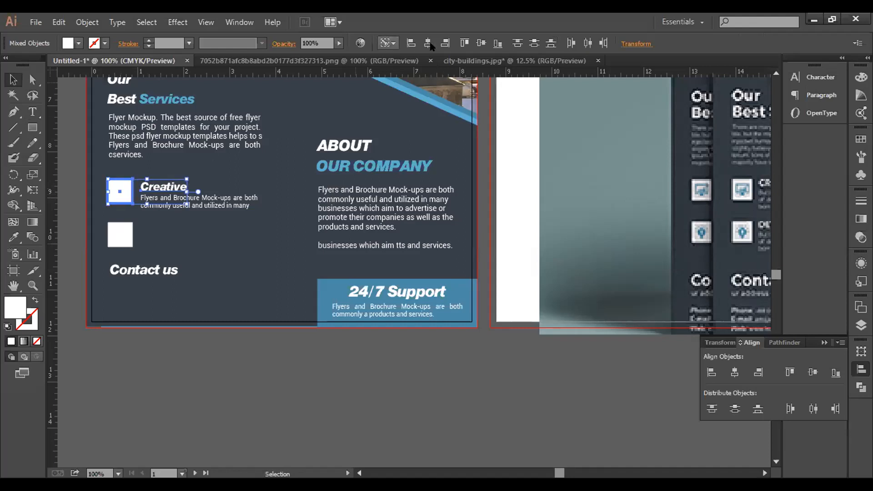
{"action": "left_click", "coordinate": [463, 44]}
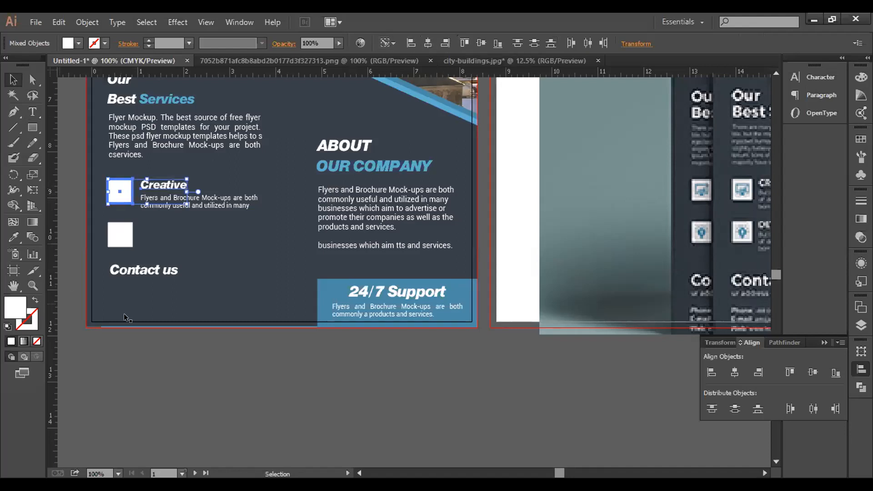
Nudge the two-line description up four increments, closer to the "Creative" text.
{"action": "left_click", "coordinate": [185, 219]}
{"action": "left_click", "coordinate": [188, 203]}
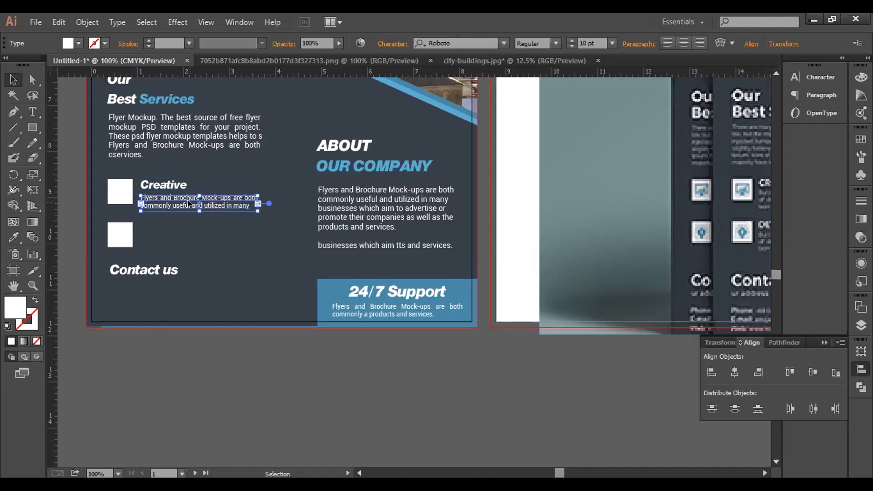
{"action": "key", "text": "Up"}
{"action": "key", "text": "Up"}
{"action": "key", "text": "Up"}
{"action": "key", "text": "Up"}
{"action": "left_click", "coordinate": [169, 372]}
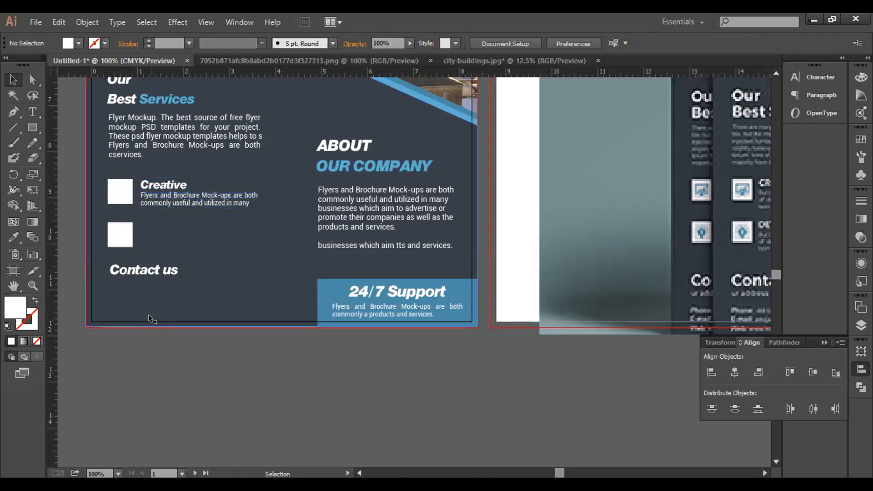
Copy the "Creative" heading with its description straight down beside the lower white square and nudge the copy down three increments.
{"action": "left_click", "coordinate": [148, 190]}
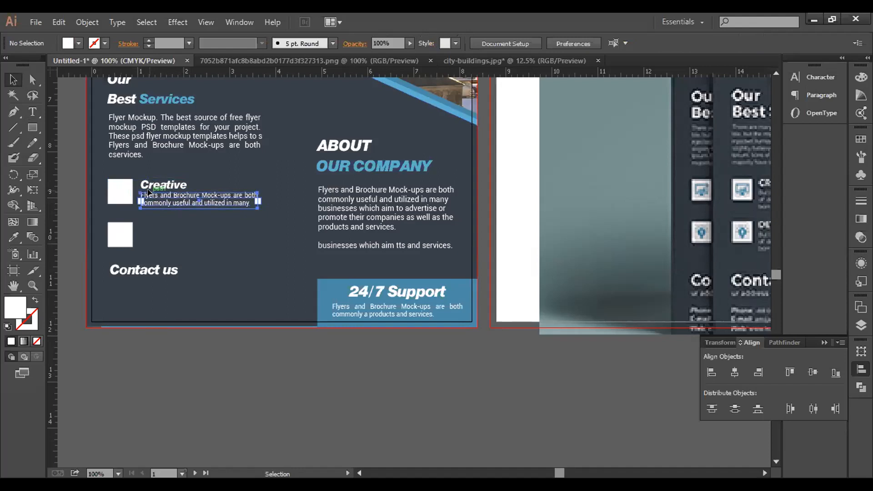
{"action": "left_click", "coordinate": [158, 181], "text": "shift"}
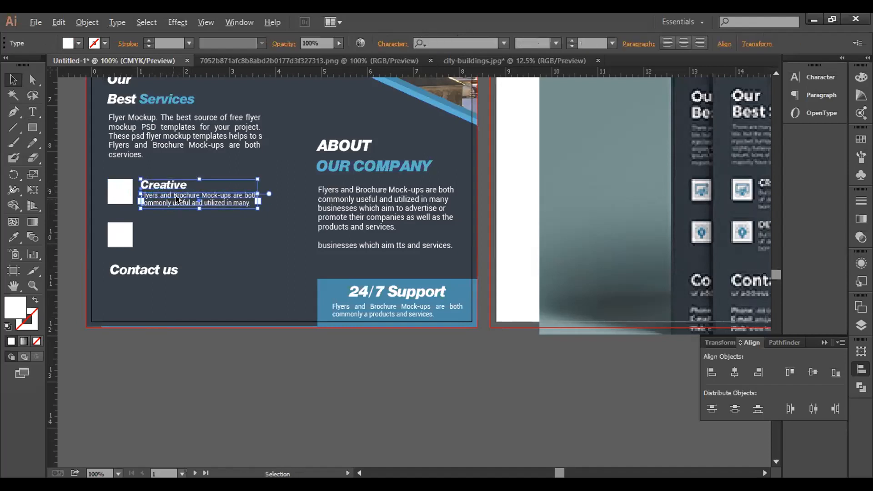
{"action": "left_click_drag", "start_coordinate": [178, 198], "coordinate": [178, 234]}
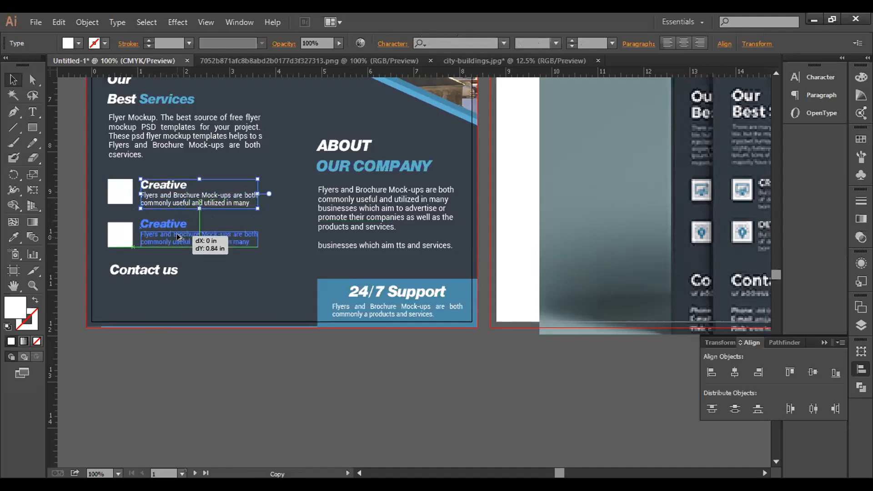
{"action": "left_click_drag", "start_coordinate": [177, 234], "coordinate": [179, 235]}
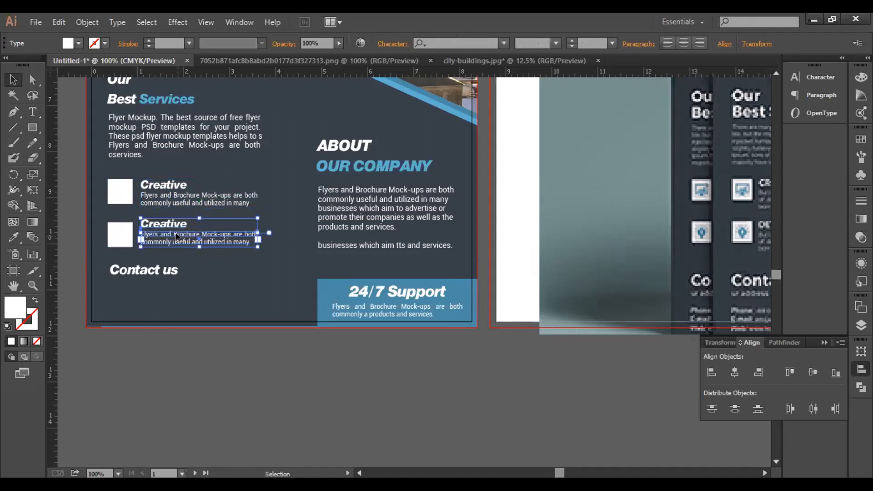
{"action": "key", "text": "Down"}
{"action": "key", "text": "Down"}
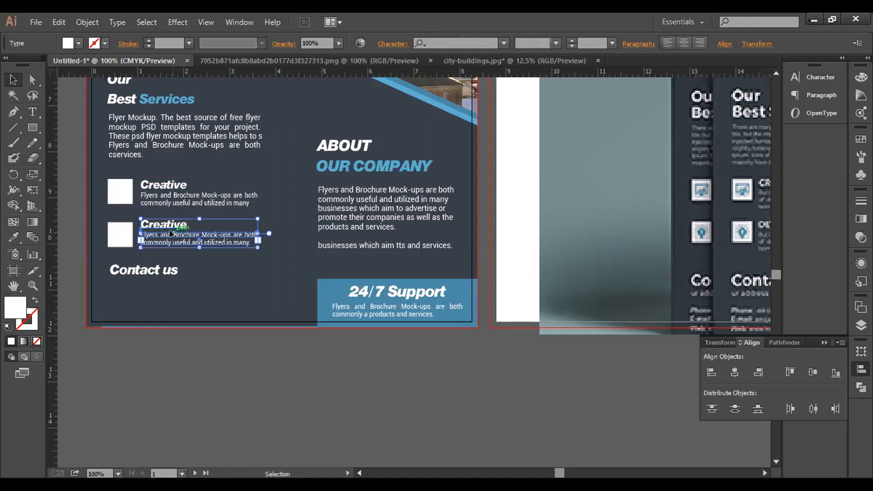
{"action": "key", "text": "Down"}
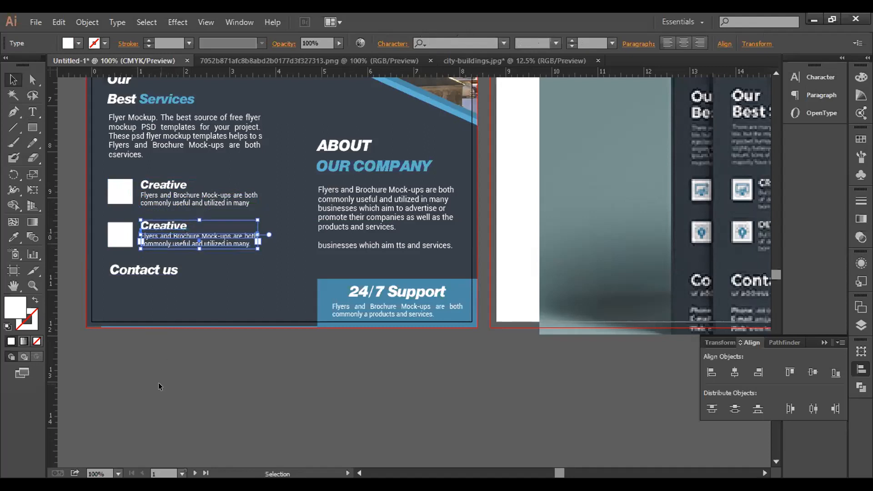
{"action": "left_click", "coordinate": [158, 381]}
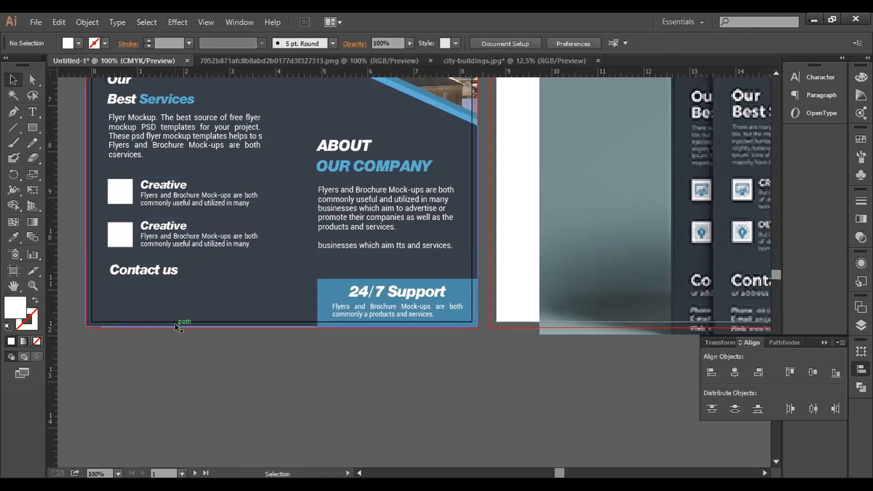
Reposition the reference flyer image so it overlaps the right part of the blank second artboard, and collapse the alignment options.
{"action": "scroll", "coordinate": [186, 291], "scroll_direction": "down", "scroll_amount": 3}
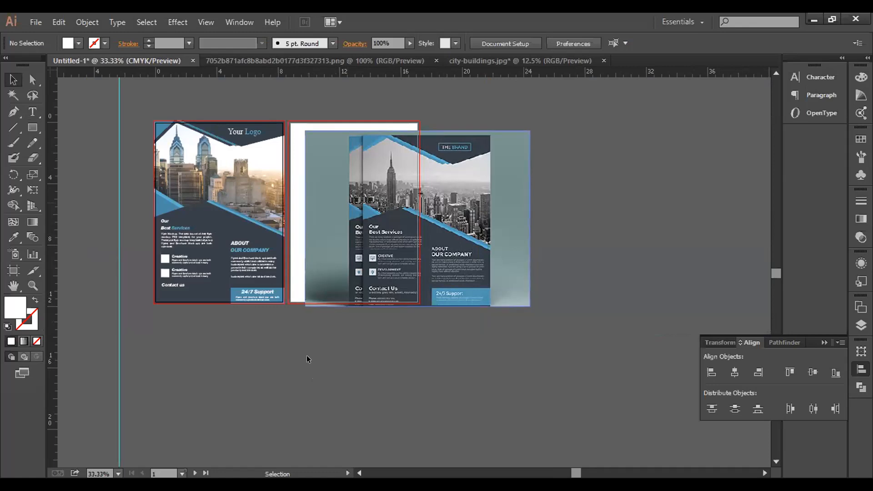
{"action": "left_click_drag", "start_coordinate": [483, 237], "coordinate": [575, 230]}
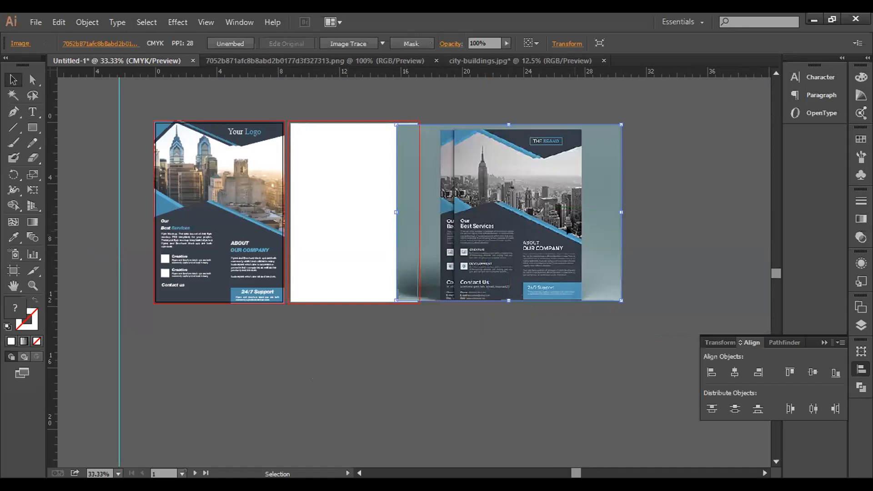
{"action": "left_click_drag", "start_coordinate": [453, 242], "coordinate": [366, 249]}
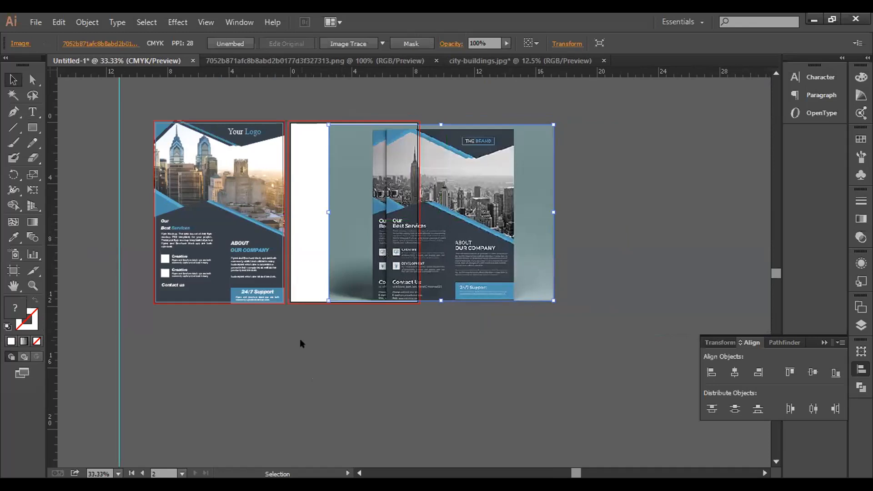
{"action": "scroll", "coordinate": [301, 336], "scroll_direction": "up", "scroll_amount": 1}
{"action": "left_click_drag", "start_coordinate": [301, 335], "coordinate": [458, 442]}
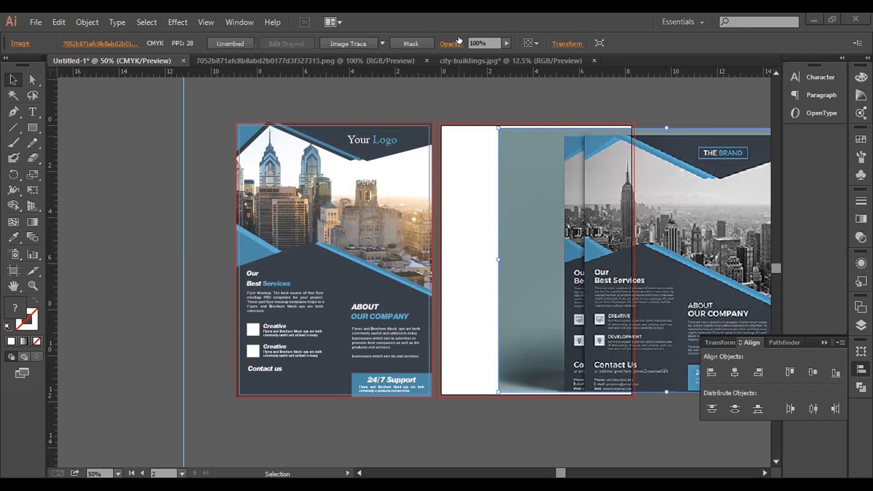
{"action": "left_click", "coordinate": [823, 342]}
{"action": "key", "text": "space"}
{"action": "left_click_drag", "start_coordinate": [580, 432], "coordinate": [563, 429]}
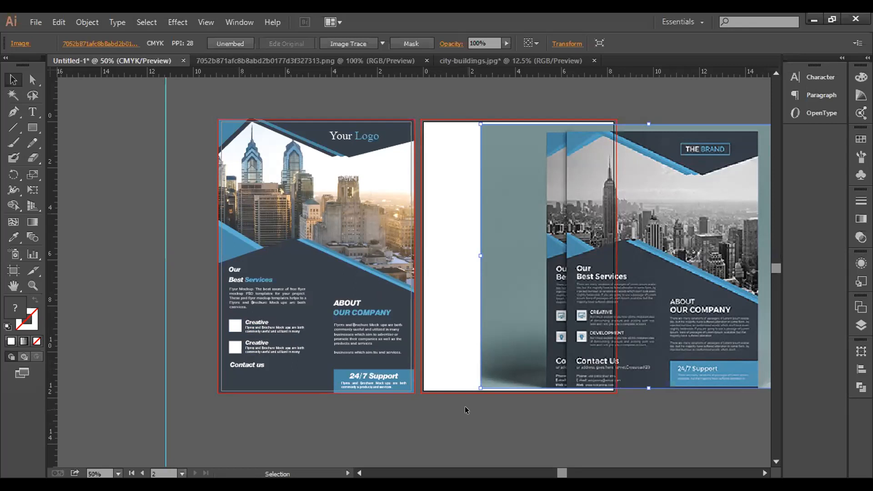
Compare the services and contact sections of the recreated blue flyer with those of the reference flyer.
{"action": "scroll", "coordinate": [465, 406], "scroll_direction": "down", "scroll_amount": 1}
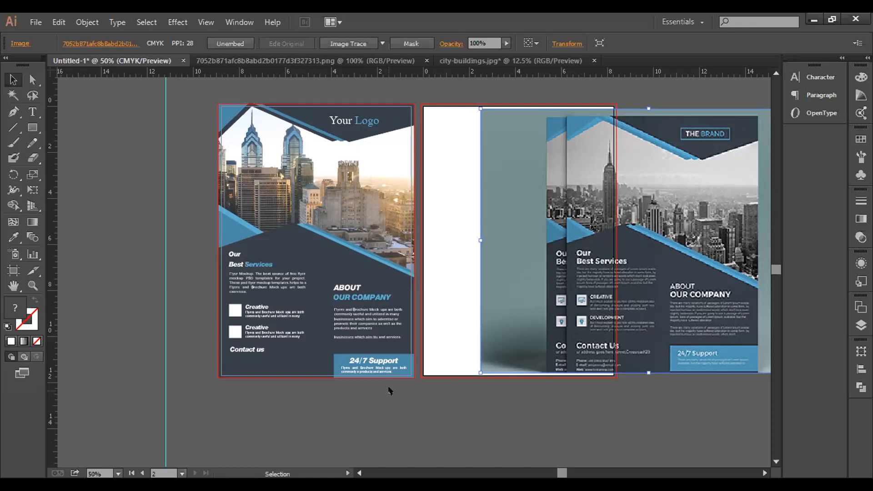
{"action": "scroll", "coordinate": [596, 323], "scroll_direction": "down", "scroll_amount": 1}
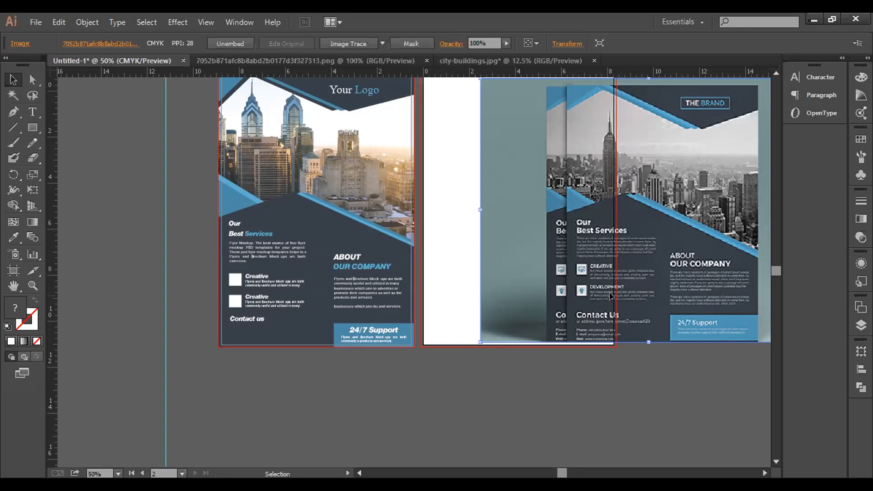
{"action": "scroll", "coordinate": [615, 301], "scroll_direction": "up", "scroll_amount": 1}
{"action": "scroll", "coordinate": [615, 301], "scroll_direction": "up", "scroll_amount": 1}
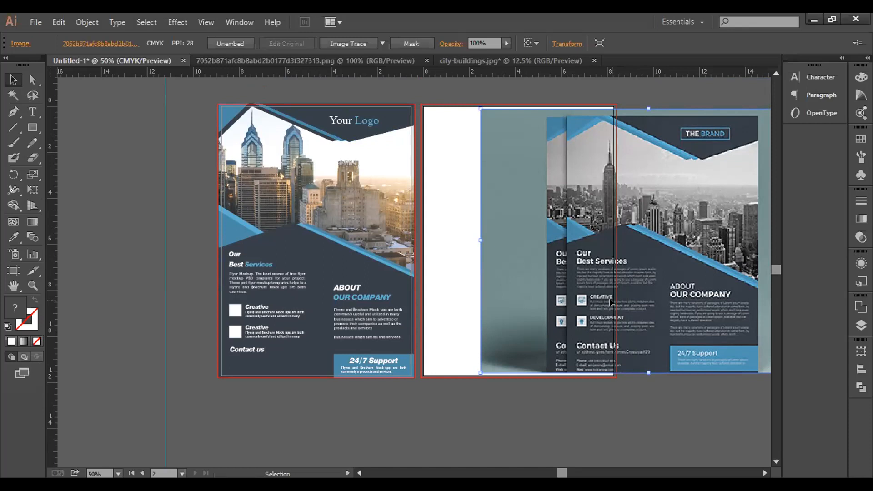
{"action": "left_click", "coordinate": [579, 400]}
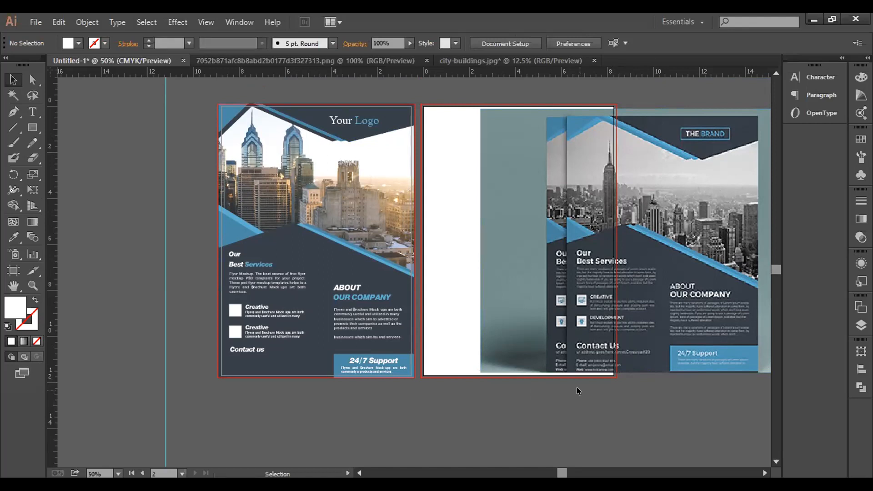
{"action": "left_click_drag", "start_coordinate": [586, 383], "coordinate": [664, 321]}
{"action": "left_click", "coordinate": [636, 405]}
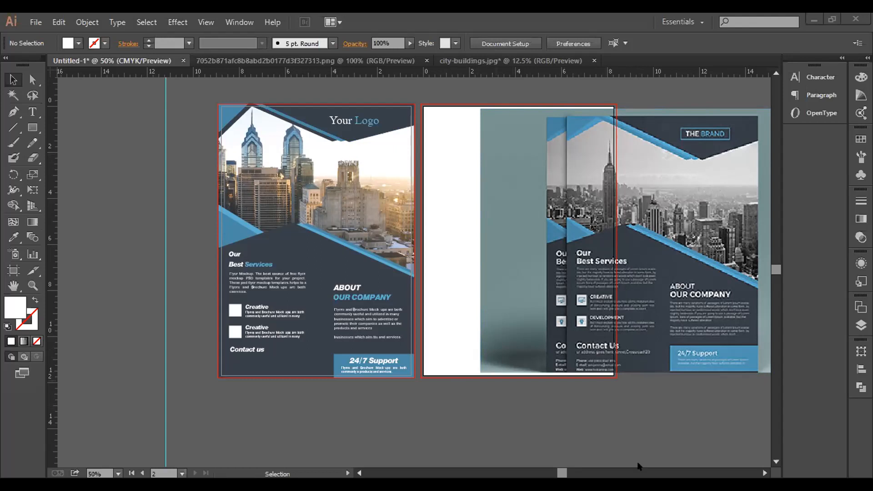
{"action": "left_click", "coordinate": [701, 293]}
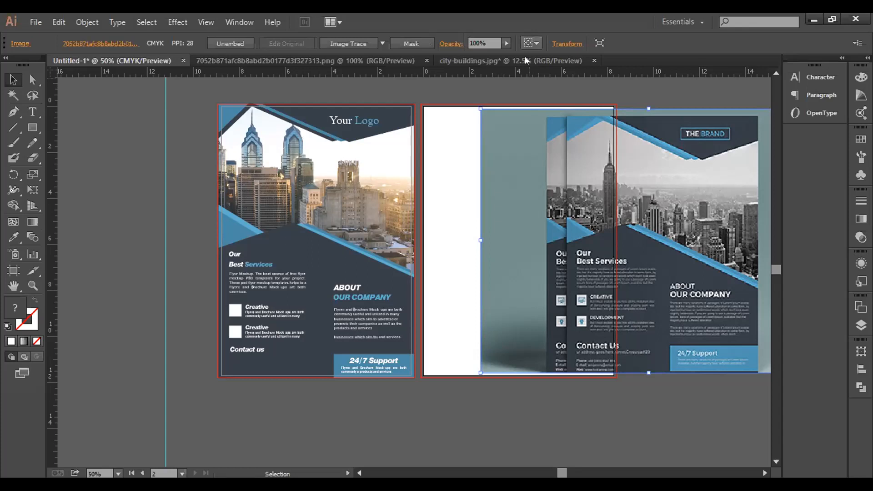
{"action": "key", "text": "alt+Tab"}
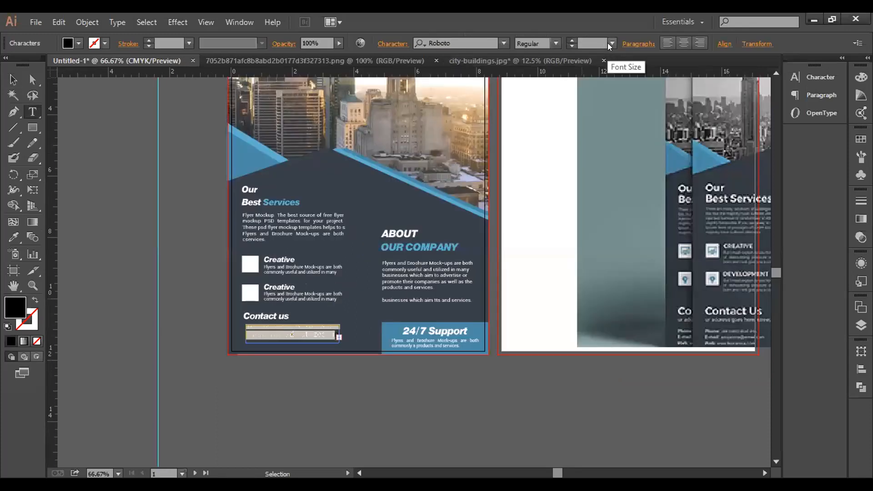
Set the selected placeholder text under "Contact us" to 10 pt, including the words that flow into the second line.
{"action": "left_click", "coordinate": [612, 43]}
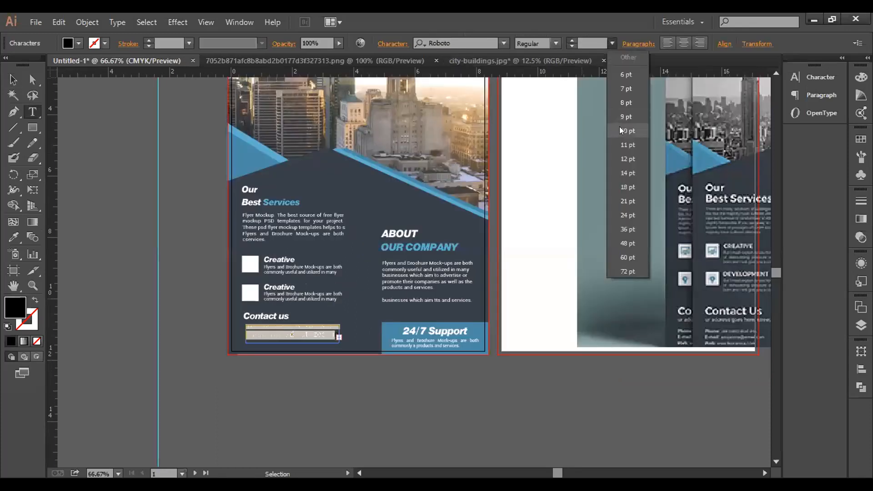
{"action": "left_click", "coordinate": [621, 122]}
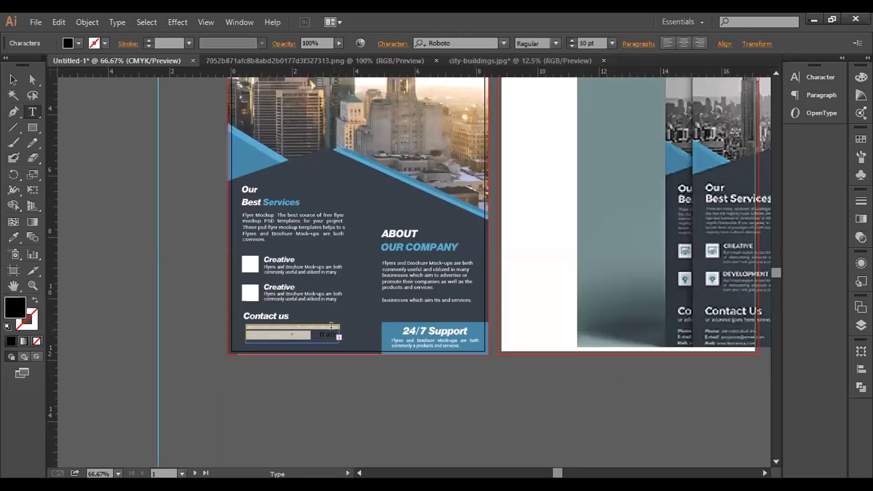
{"action": "left_click_drag", "start_coordinate": [304, 331], "coordinate": [357, 335]}
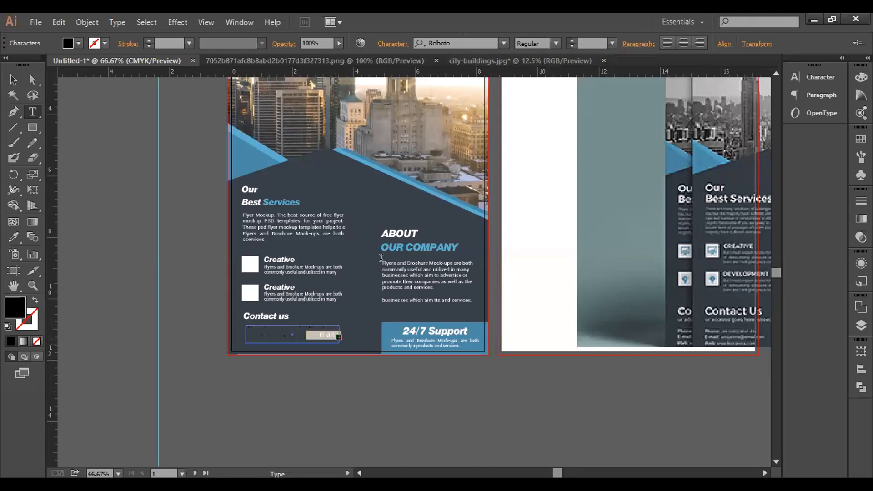
{"action": "left_click", "coordinate": [613, 43]}
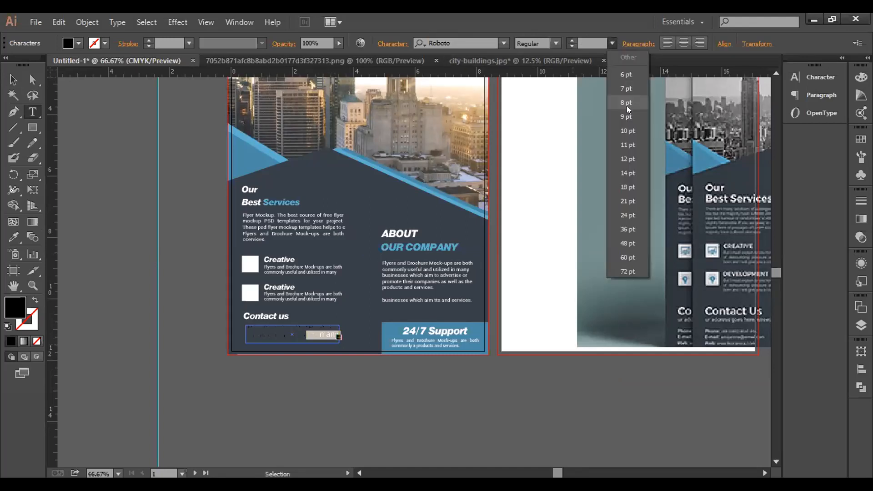
{"action": "left_click", "coordinate": [627, 132]}
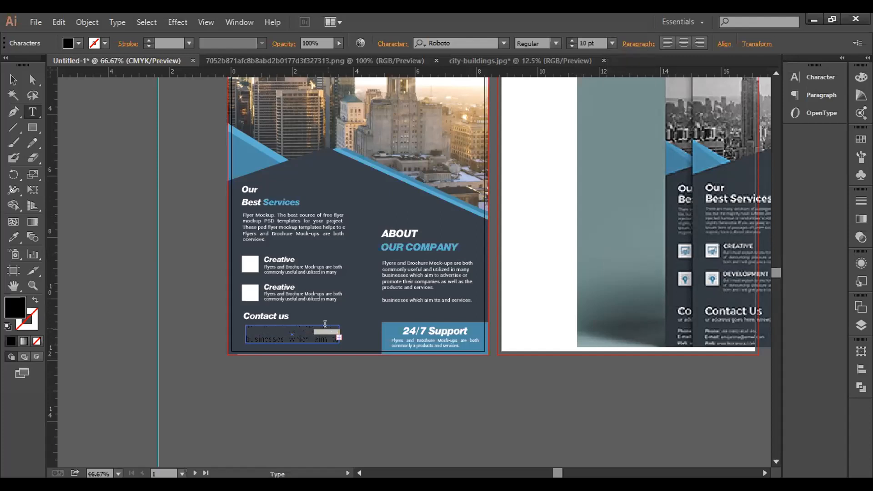
Apply 10 pt to all visible contact text and to the remaining larger words at the end of its last line.
{"action": "key", "text": "ctrl+a"}
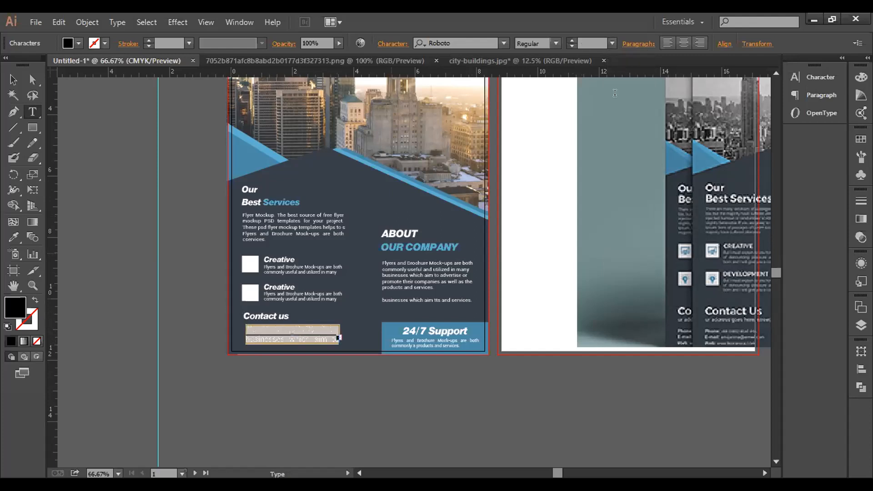
{"action": "left_click", "coordinate": [612, 44]}
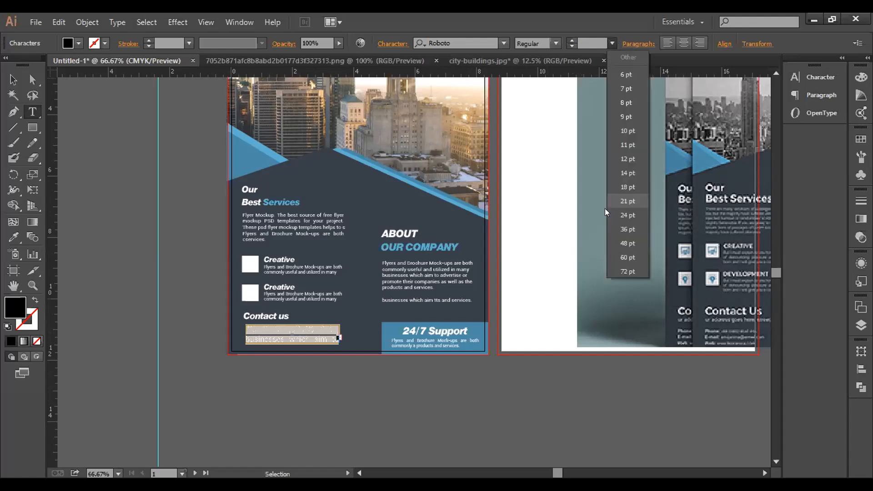
{"action": "left_click", "coordinate": [334, 306]}
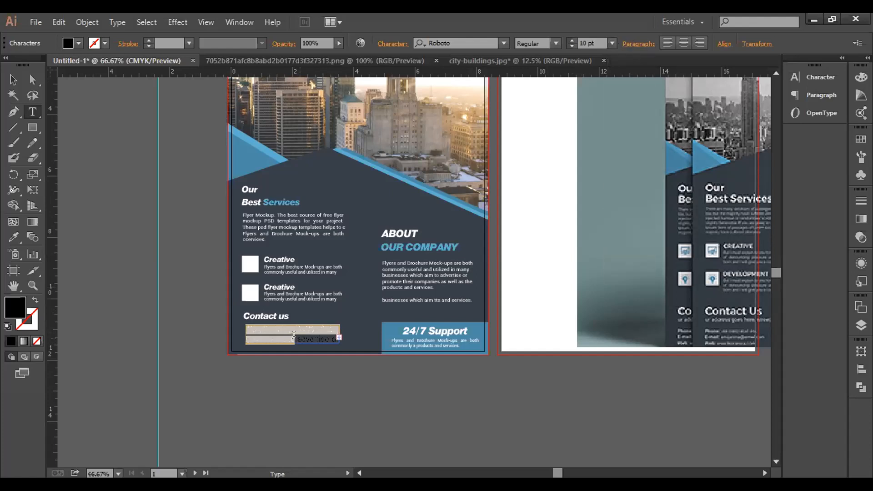
{"action": "left_click_drag", "start_coordinate": [293, 337], "coordinate": [362, 340]}
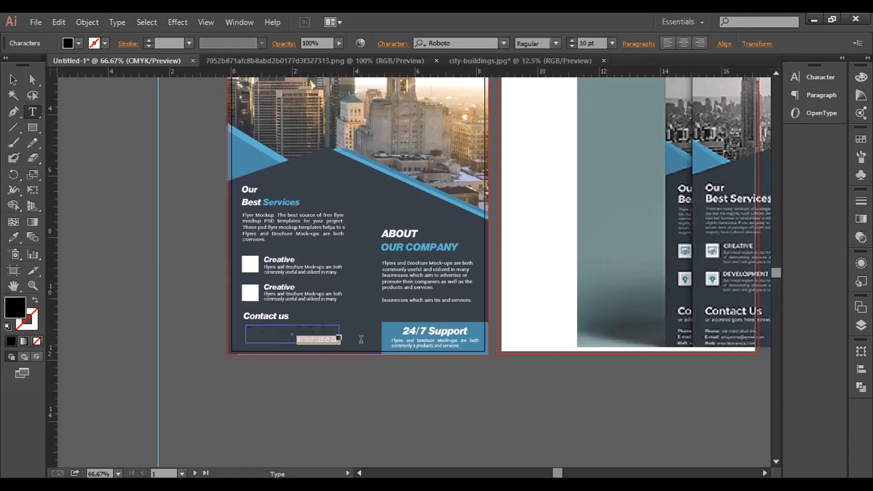
{"action": "left_click", "coordinate": [612, 43]}
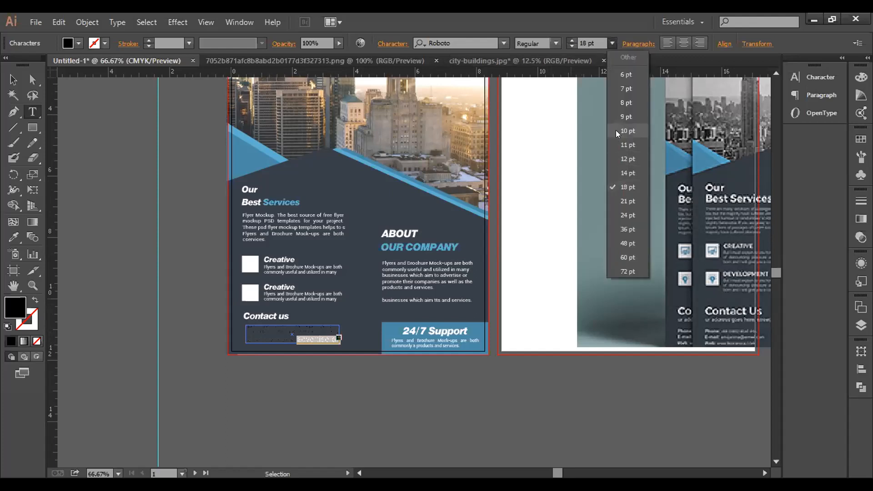
{"action": "left_click", "coordinate": [628, 131]}
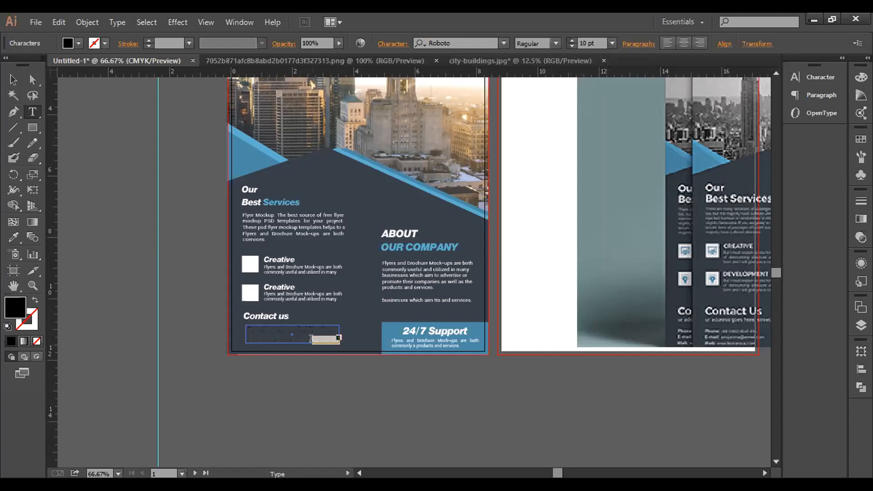
{"action": "left_click", "coordinate": [339, 391]}
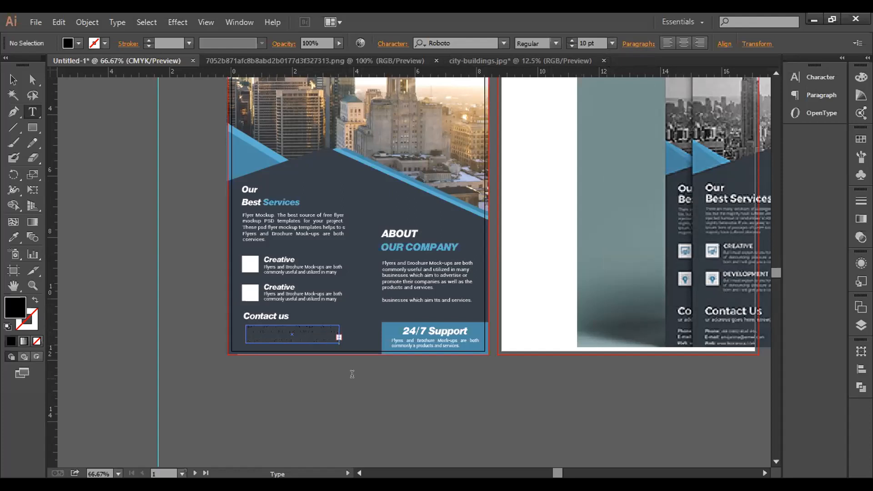
Delete the vertical guide near the right edge of the recreated red flyer.
{"action": "scroll", "coordinate": [352, 374], "scroll_direction": "up", "scroll_amount": 2}
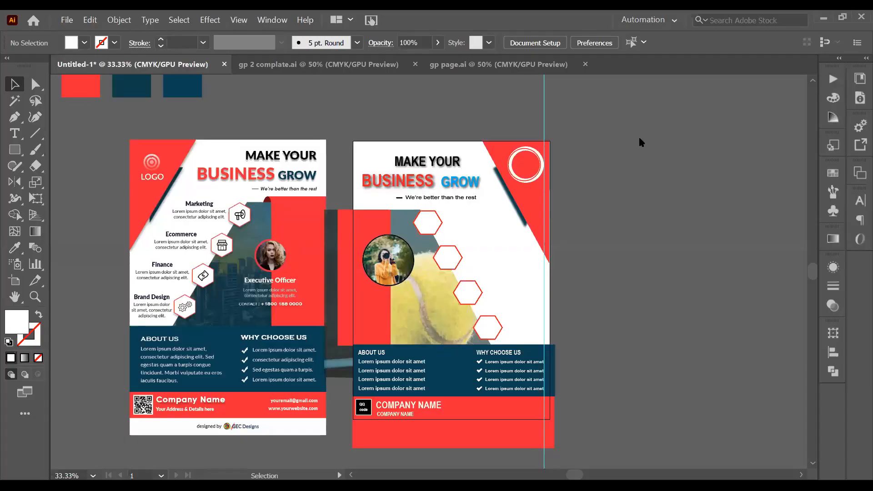
{"action": "scroll", "coordinate": [557, 139], "scroll_direction": "up", "scroll_amount": 1}
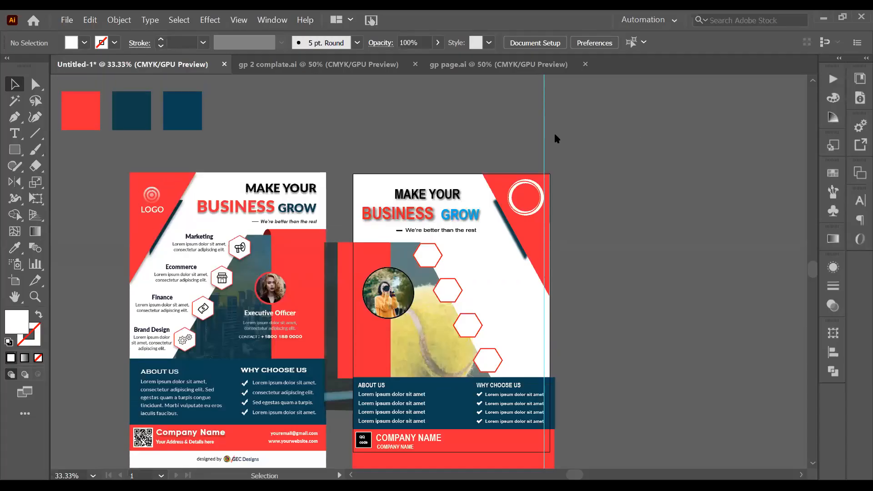
{"action": "left_click_drag", "start_coordinate": [519, 106], "coordinate": [594, 134]}
{"action": "left_click", "coordinate": [562, 208]}
{"action": "left_click", "coordinate": [531, 216]}
{"action": "left_click_drag", "start_coordinate": [515, 127], "coordinate": [579, 139]}
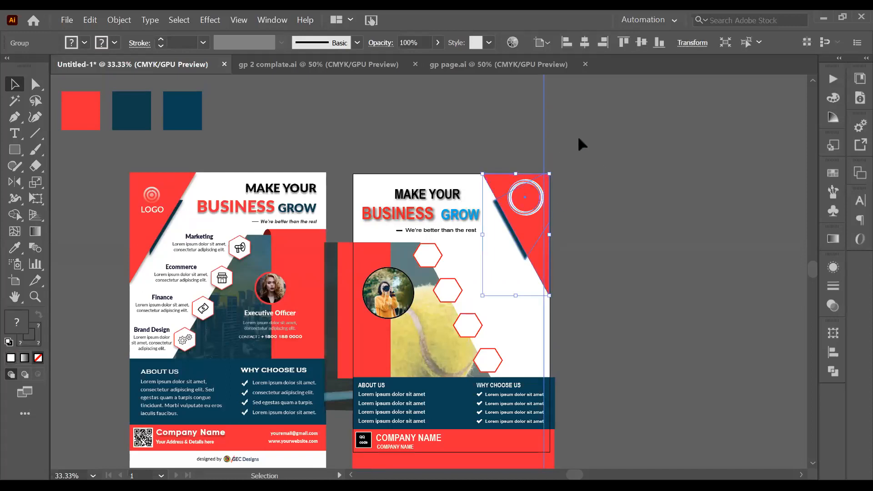
{"action": "key", "text": "ctrl"}
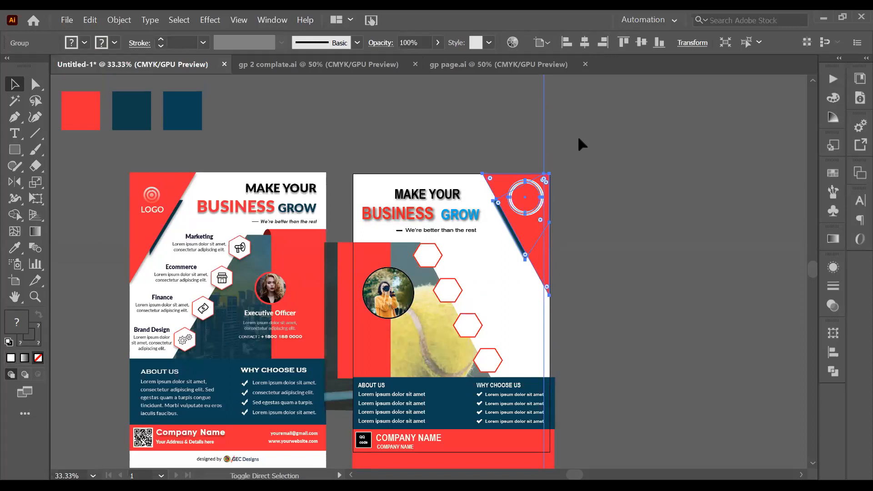
{"action": "left_click_drag", "start_coordinate": [532, 124], "coordinate": [573, 143]}
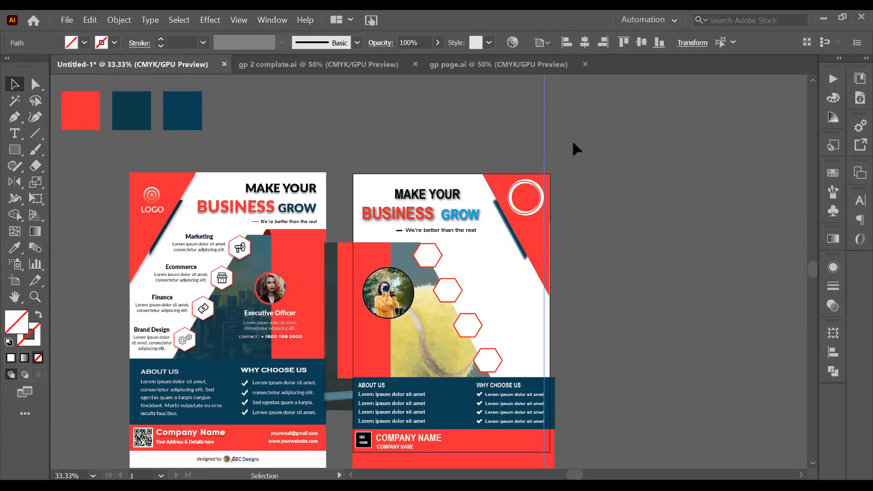
{"action": "left_click", "coordinate": [578, 151]}
Select all text of the smaller "COMPANY NAME" line in the recreated flyer's red footer for editing.
{"action": "scroll", "coordinate": [598, 200], "scroll_direction": "down", "scroll_amount": 1}
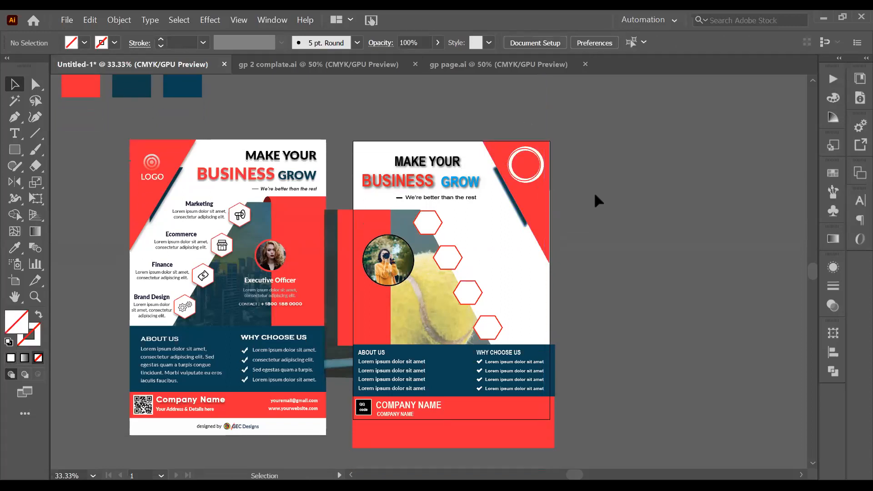
{"action": "scroll", "coordinate": [572, 259], "scroll_direction": "down", "scroll_amount": 2}
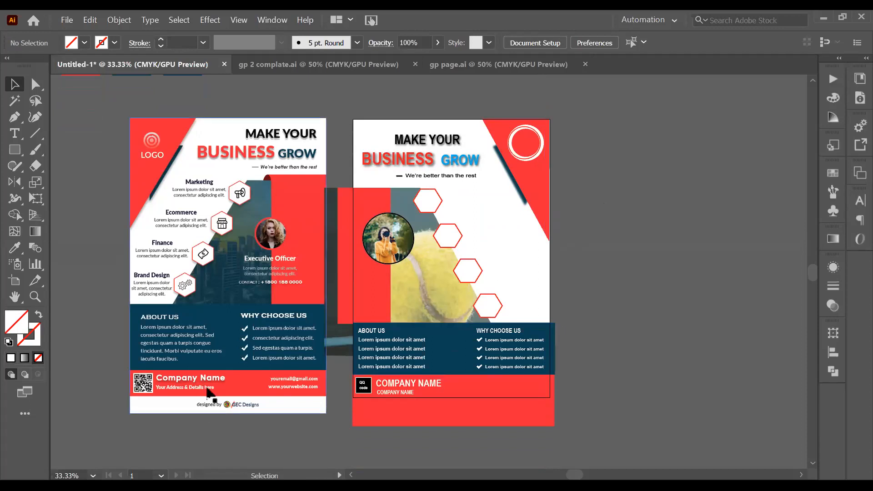
{"action": "scroll", "coordinate": [394, 404], "scroll_direction": "up", "scroll_amount": 1}
{"action": "left_click_drag", "start_coordinate": [390, 416], "coordinate": [471, 376]}
{"action": "scroll", "coordinate": [479, 371], "scroll_direction": "up", "scroll_amount": 1}
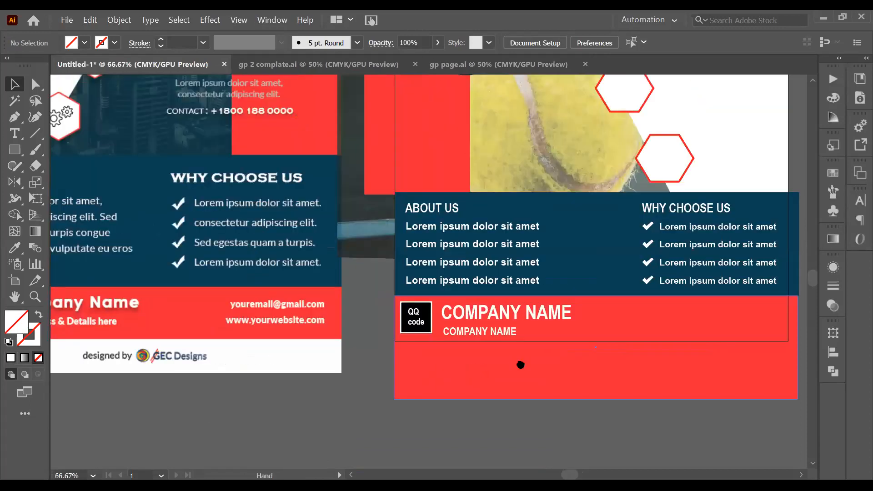
{"action": "left_click_drag", "start_coordinate": [521, 364], "coordinate": [568, 358]}
{"action": "left_click_drag", "start_coordinate": [264, 363], "coordinate": [343, 355]}
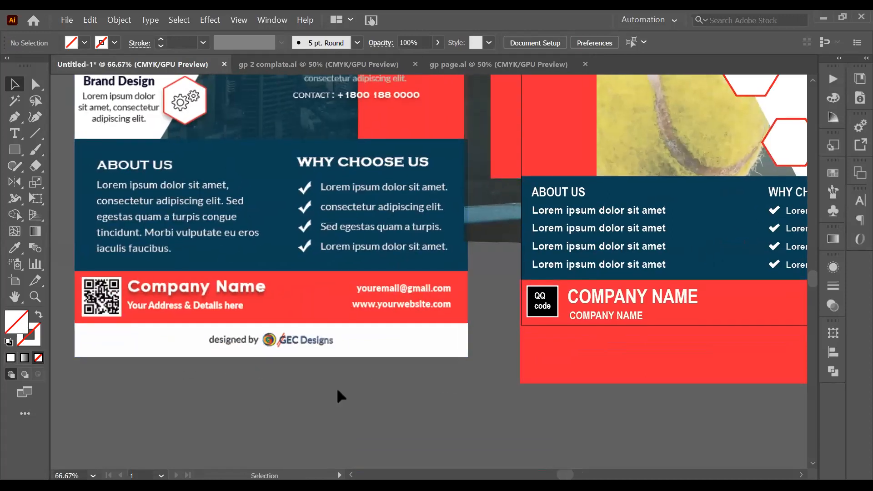
{"action": "key", "text": "t"}
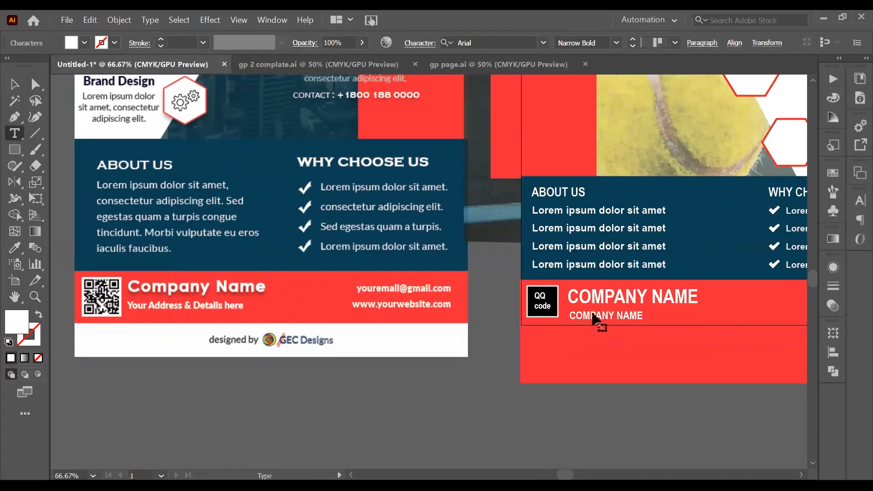
{"action": "triple_click", "coordinate": [594, 316]}
{"action": "type", "text": "yOUR"}
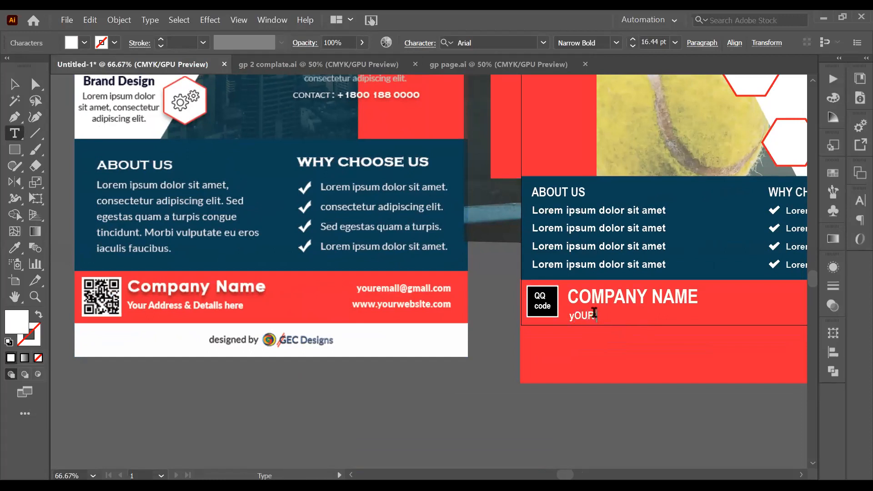
{"action": "type", "text": " ADDRESSS"}
{"action": "key", "text": "BackSpace"}
{"action": "key", "text": "BackSpace"}
{"action": "key", "text": "BackSpace"}
{"action": "key", "text": "BackSpace"}
{"action": "key", "text": "BackSpace"}
{"action": "key", "text": "BackSpace"}
{"action": "key", "text": "BackSpace"}
{"action": "key", "text": "BackSpace"}
{"action": "key", "text": "BackSpace"}
{"action": "key", "text": "BackSpace"}
{"action": "key", "text": "BackSpace"}
{"action": "key", "text": "BackSpace"}
{"action": "key", "text": "BackSpace"}
Enter "Your Address & details here" as the line beneath the company name heading.
{"action": "type", "text": "Y"}
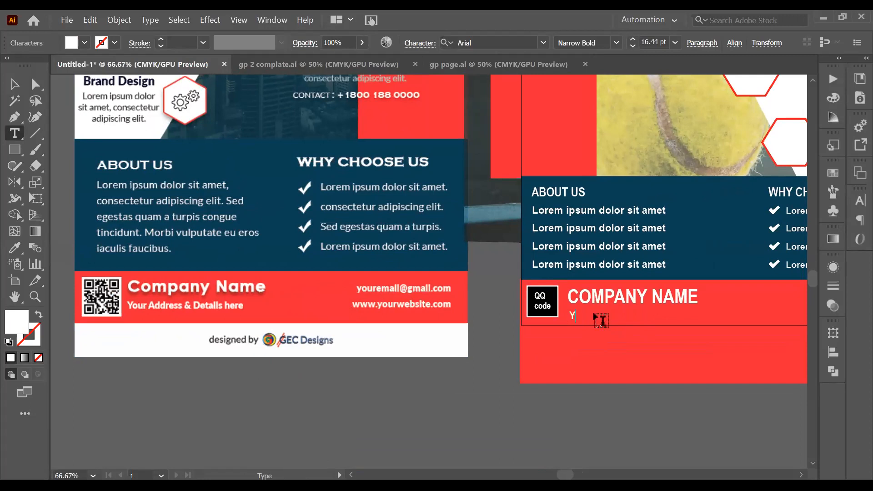
{"action": "type", "text": "our Address"}
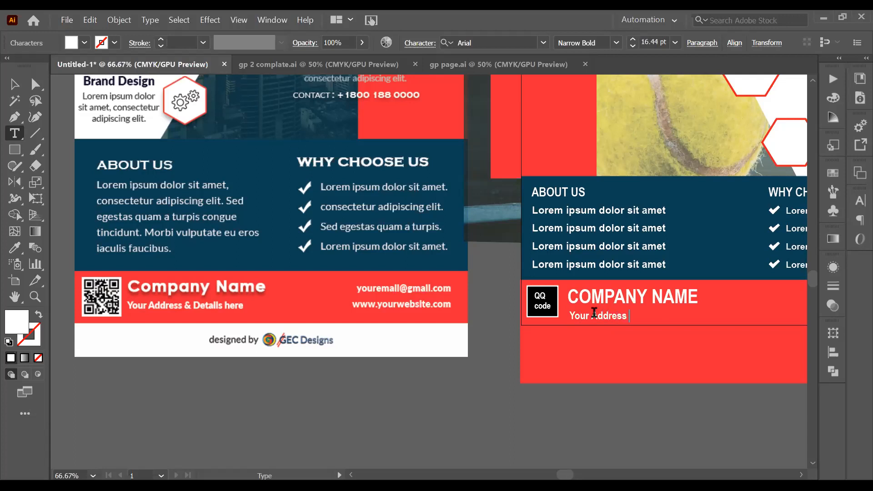
{"action": "type", "text": " & details here"}
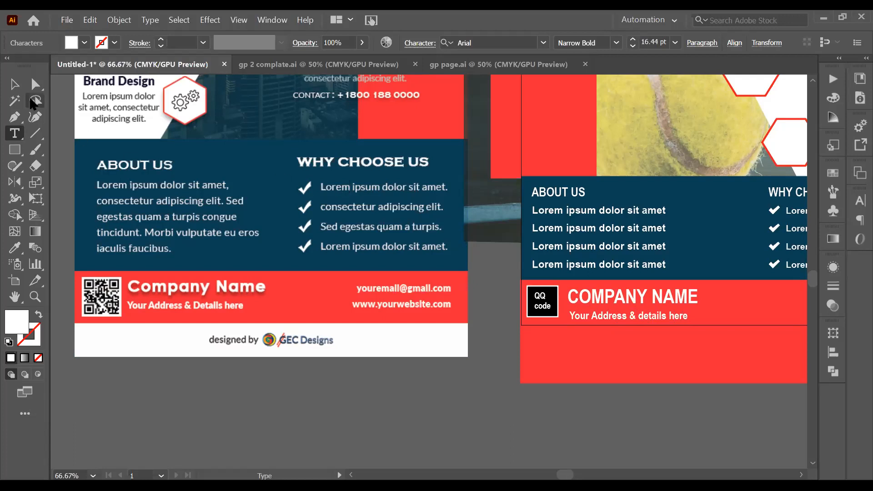
{"action": "left_click", "coordinate": [16, 85]}
Place two stacked copies of the address line in the red footer, beneath the "WHY CHOOSE US" list.
{"action": "key", "text": "space"}
{"action": "left_click_drag", "start_coordinate": [370, 443], "coordinate": [164, 415]}
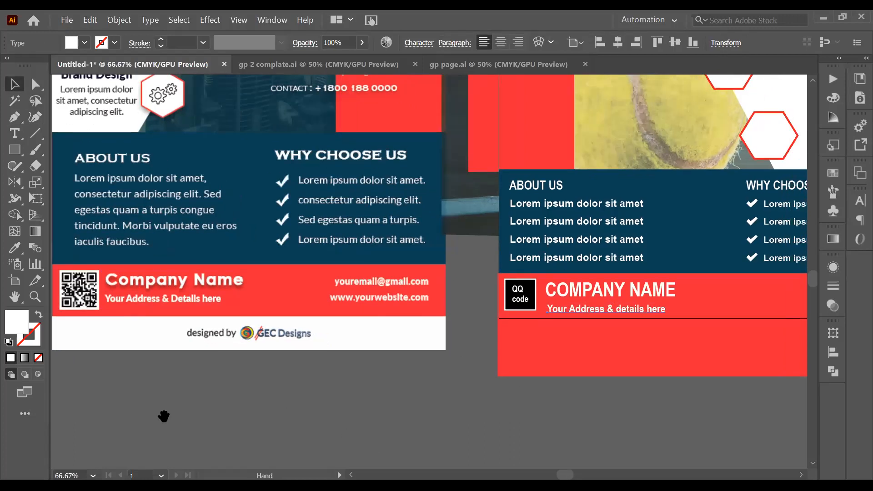
{"action": "left_click_drag", "start_coordinate": [246, 430], "coordinate": [228, 437]}
{"action": "left_click", "coordinate": [351, 452]}
{"action": "key", "text": "space"}
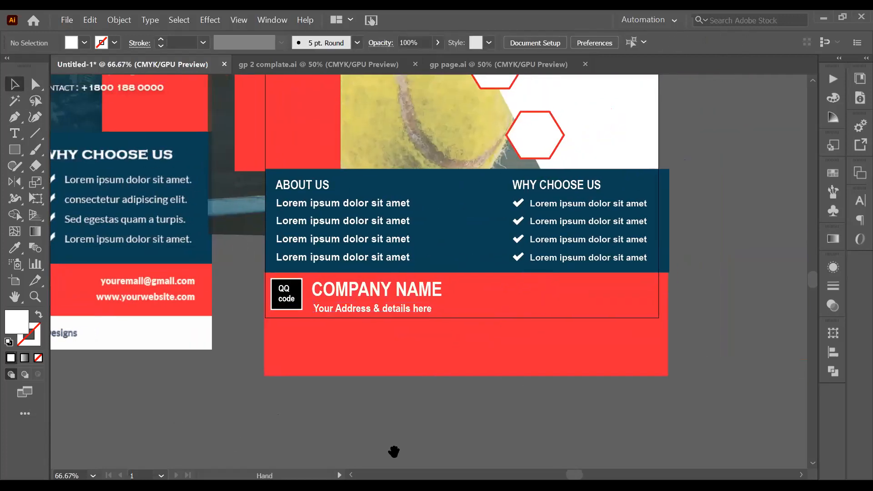
{"action": "left_click_drag", "start_coordinate": [394, 451], "coordinate": [380, 411]}
{"action": "left_click_drag", "start_coordinate": [352, 321], "coordinate": [566, 299]}
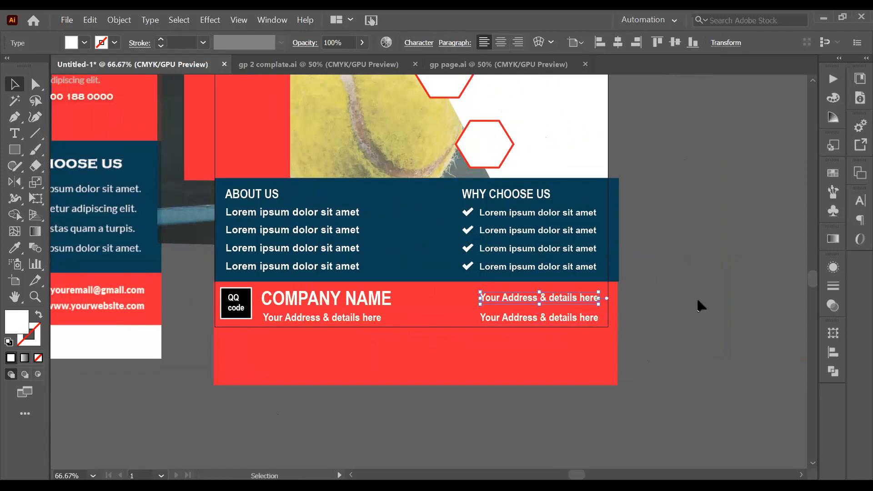
Replace the upper copied address line in the red footer with the placeholder e-mail address.
{"action": "key", "text": "t"}
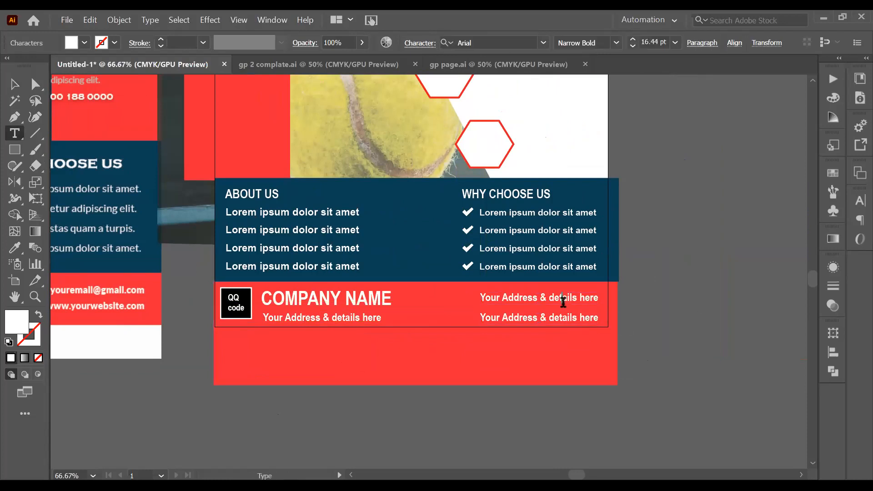
{"action": "triple_click", "coordinate": [563, 301]}
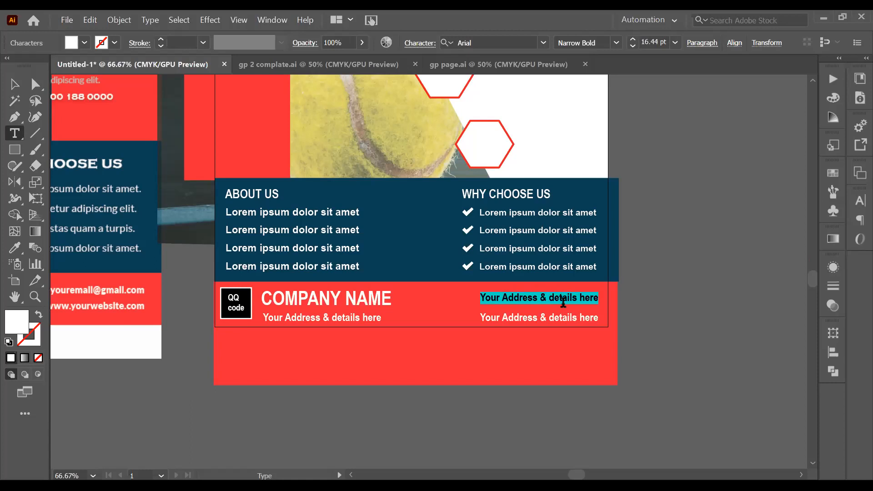
{"action": "type", "text": "your"}
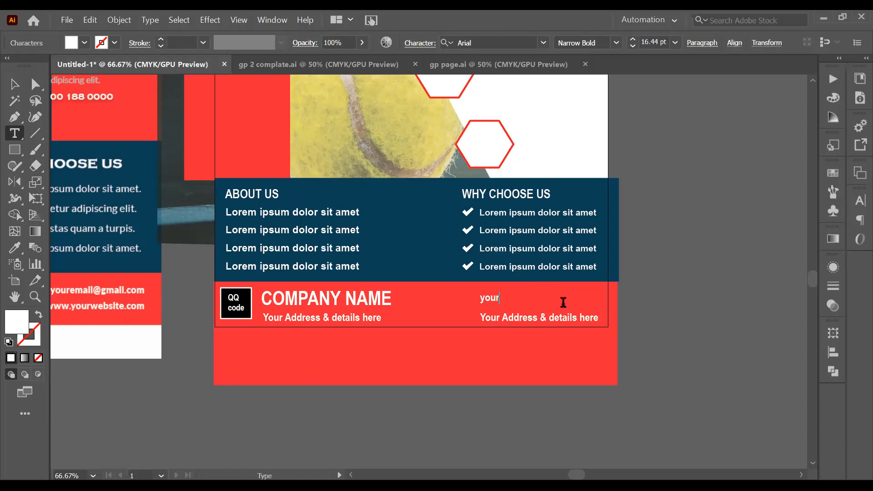
{"action": "type", "text": "email@gma"}
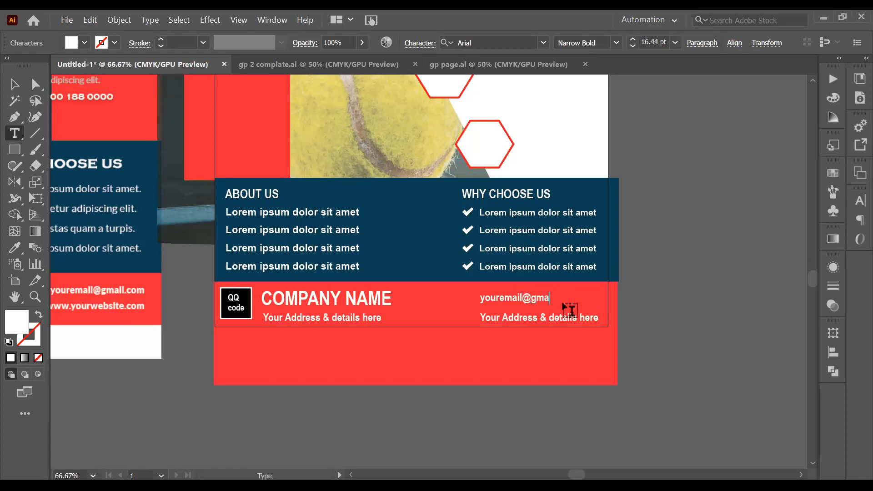
{"action": "type", "text": "il.com"}
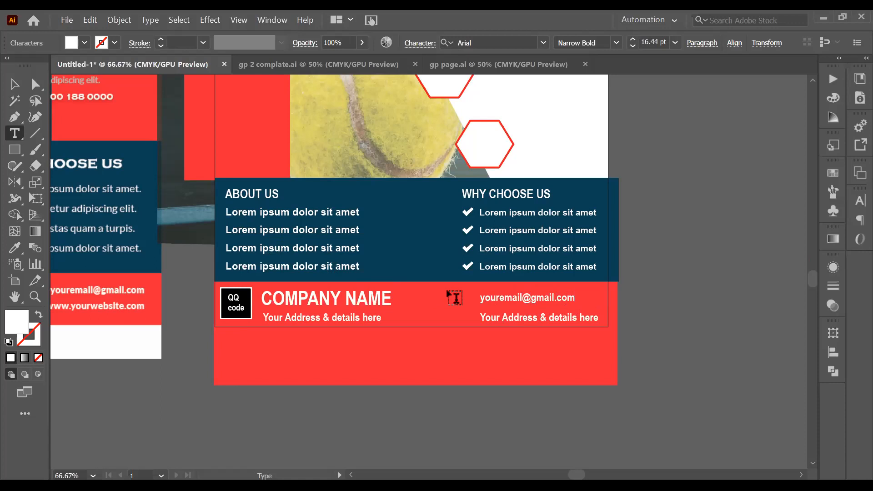
{"action": "left_click", "coordinate": [15, 83]}
{"action": "scroll", "coordinate": [225, 312], "scroll_direction": "left", "scroll_amount": 2}
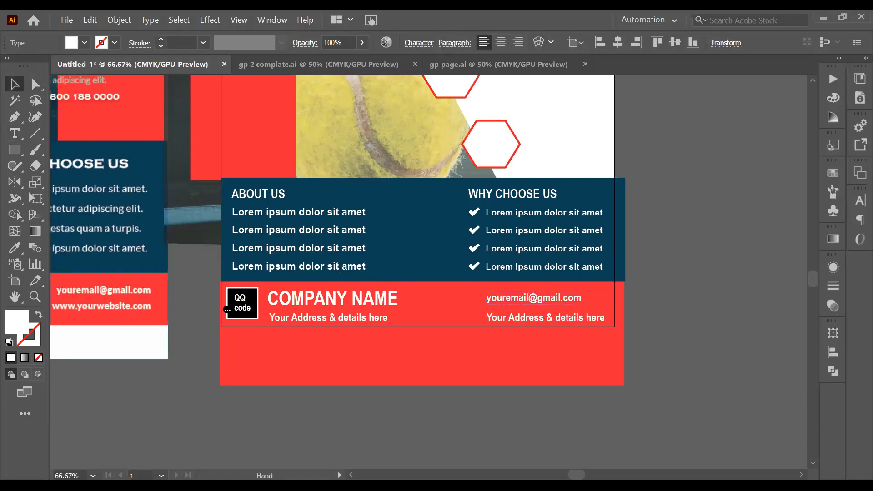
{"action": "double_click", "coordinate": [574, 321]}
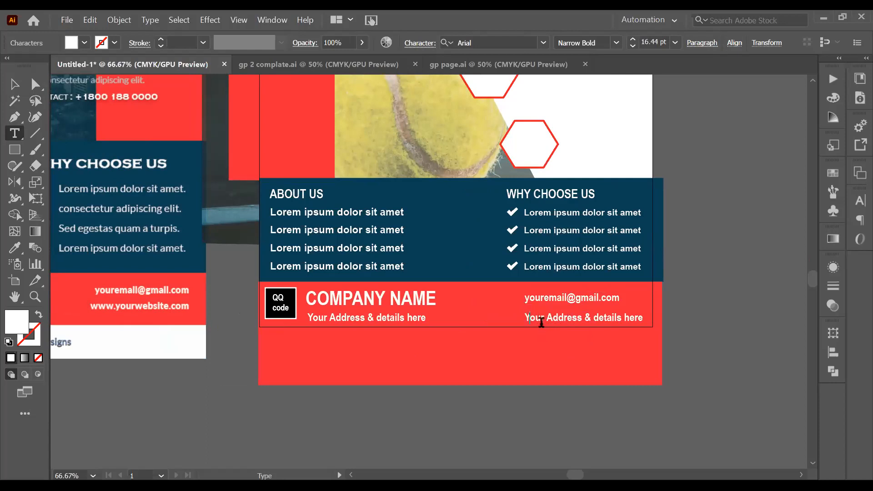
{"action": "triple_click", "coordinate": [541, 322]}
{"action": "type", "text": "www."}
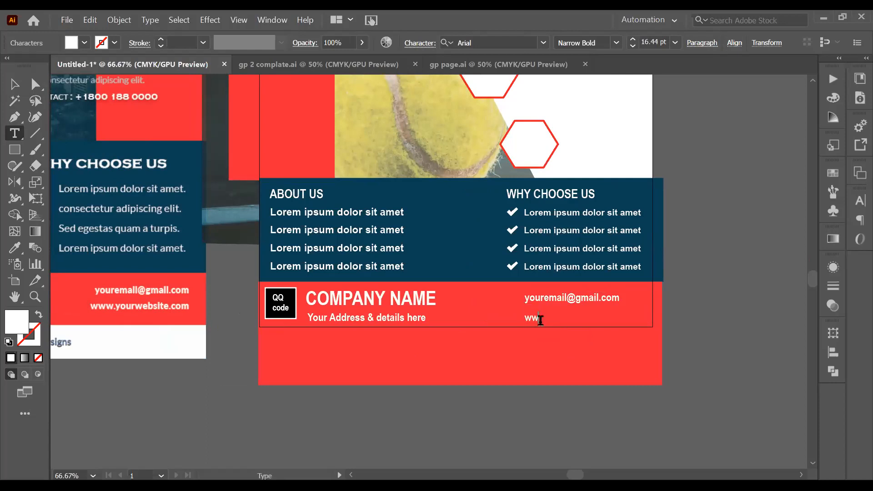
{"action": "type", "text": "yoursite.com"}
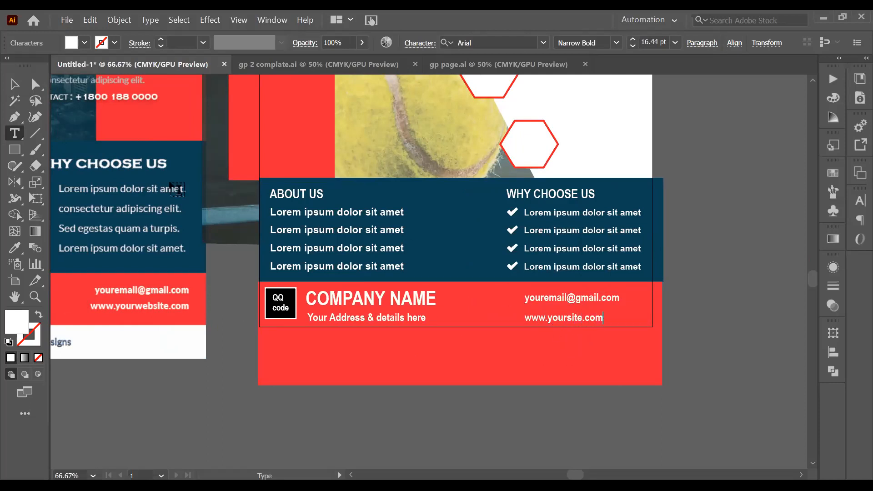
{"action": "key", "text": "Escape"}
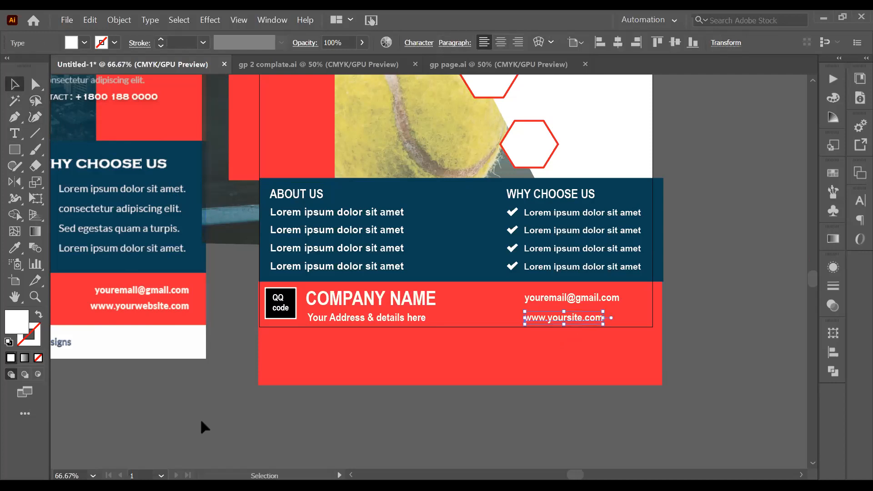
{"action": "left_click", "coordinate": [203, 428]}
Compare the recreated red flyer with the reference, checking the footer, portrait area and service hexagons.
{"action": "scroll", "coordinate": [204, 428], "scroll_direction": "down", "scroll_amount": 1}
{"action": "scroll", "coordinate": [203, 427], "scroll_direction": "up", "scroll_amount": 3}
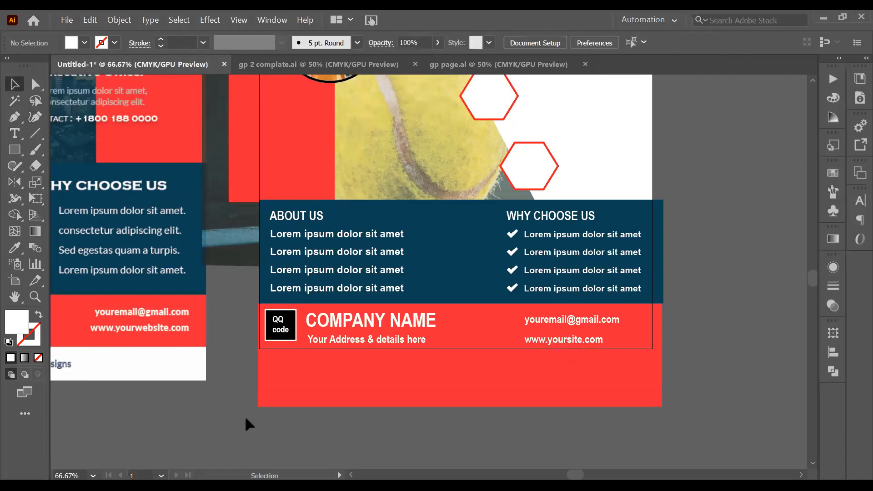
{"action": "scroll", "coordinate": [252, 419], "scroll_direction": "up", "scroll_amount": 1}
{"action": "scroll", "coordinate": [258, 418], "scroll_direction": "down", "scroll_amount": 1}
{"action": "scroll", "coordinate": [305, 404], "scroll_direction": "up", "scroll_amount": 2}
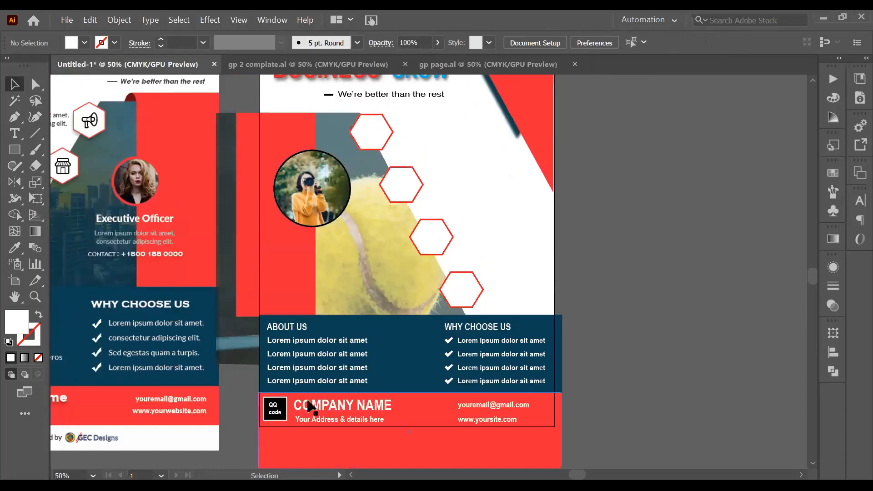
{"action": "scroll", "coordinate": [308, 405], "scroll_direction": "down", "scroll_amount": 1}
{"action": "scroll", "coordinate": [382, 387], "scroll_direction": "left", "scroll_amount": 2}
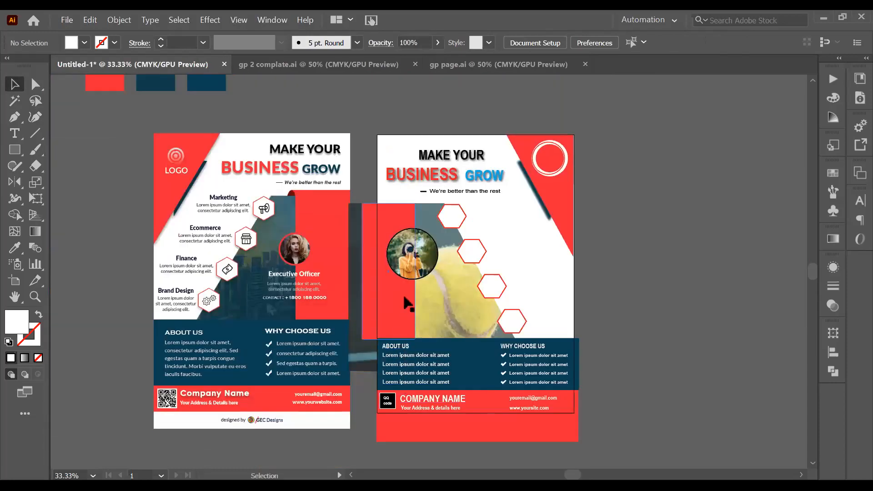
{"action": "scroll", "coordinate": [406, 304], "scroll_direction": "up", "scroll_amount": 1}
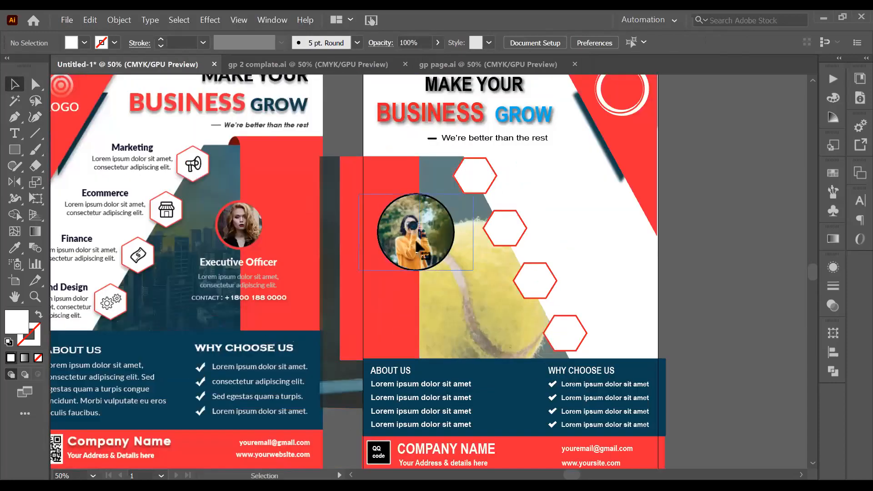
{"action": "left_click", "coordinate": [406, 304]}
{"action": "left_click", "coordinate": [707, 257]}
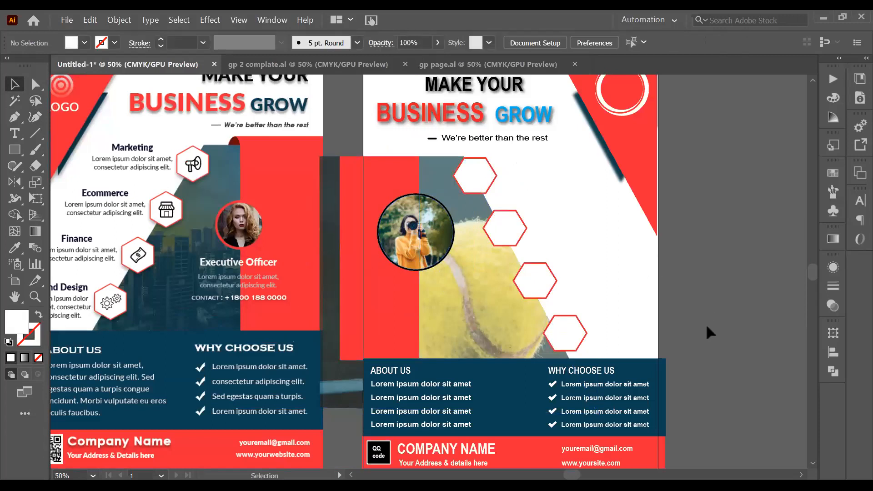
Isolate the circular photo's group and try shrinking only the clipped photo to about 43.7 mm across.
{"action": "double_click", "coordinate": [433, 248]}
{"action": "left_click", "coordinate": [433, 248]}
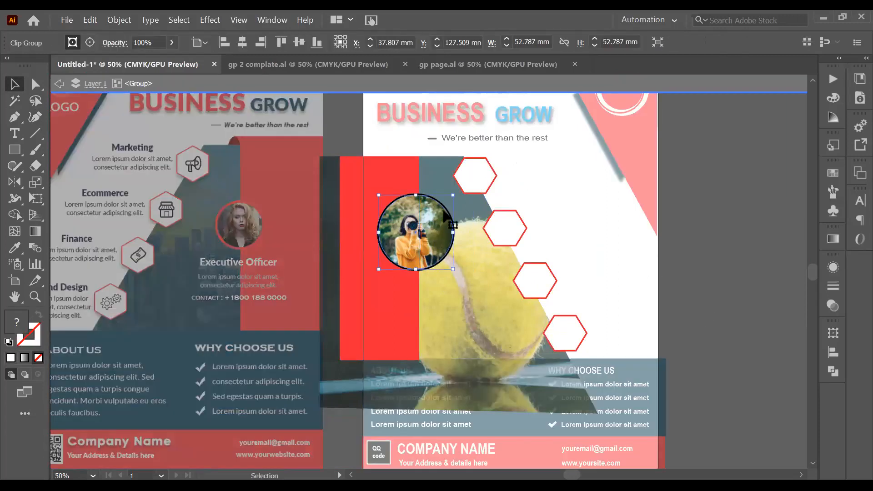
{"action": "left_click_drag", "start_coordinate": [455, 197], "coordinate": [446, 201]}
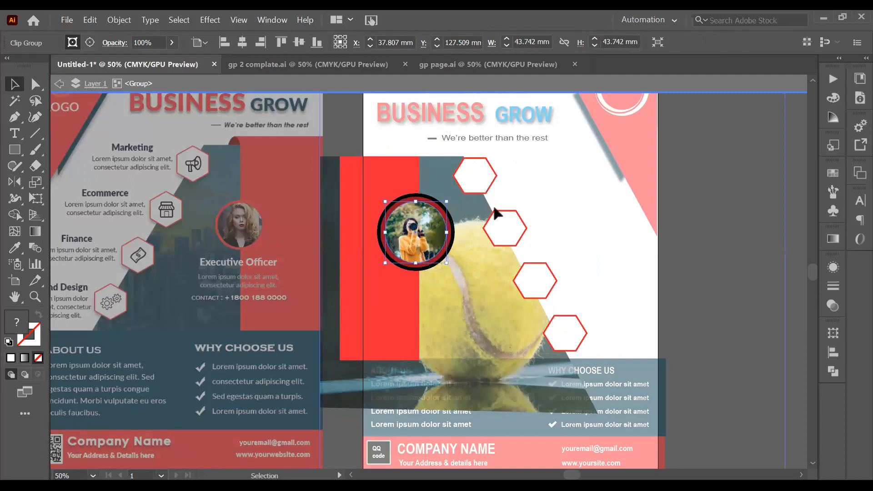
{"action": "key", "text": "ctrl+z"}
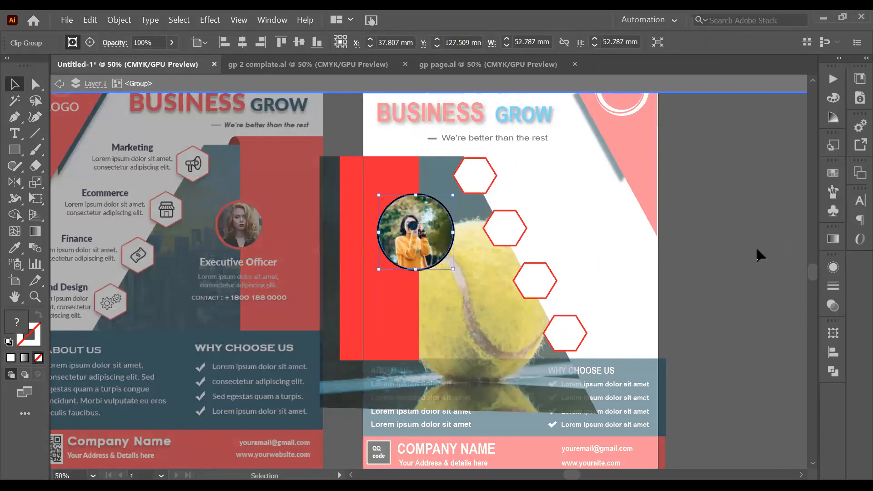
{"action": "left_click", "coordinate": [755, 246]}
Move the clipped photo about 8 mm down out of its black circle and select both objects.
{"action": "left_click", "coordinate": [427, 223]}
{"action": "scroll", "coordinate": [432, 262], "scroll_direction": "up", "scroll_amount": 2}
{"action": "left_click_drag", "start_coordinate": [434, 258], "coordinate": [434, 269]}
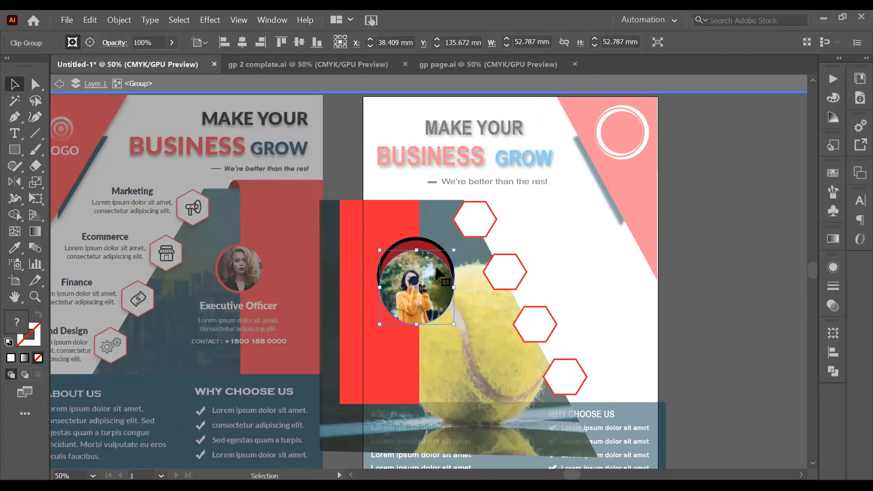
{"action": "left_click", "coordinate": [426, 244], "text": "shift"}
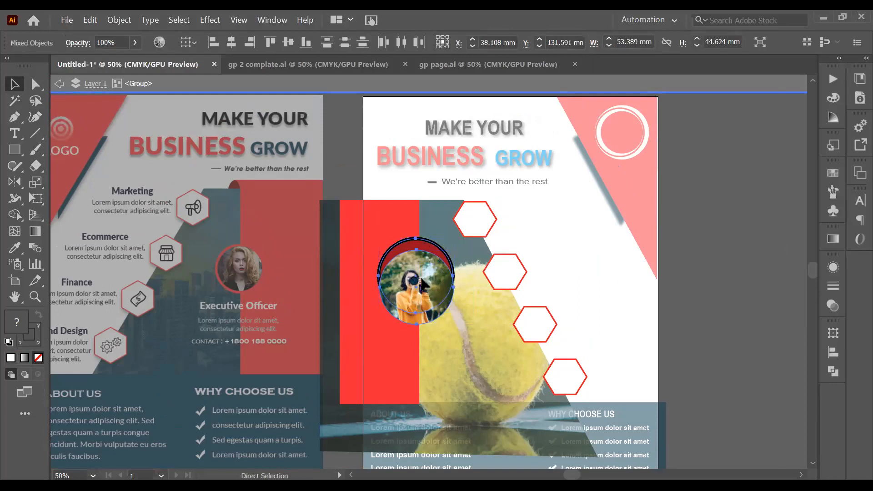
Try grouping the photo with its black circle and centring the group horizontally, and undo both changes.
{"action": "key", "text": "ctrl+g"}
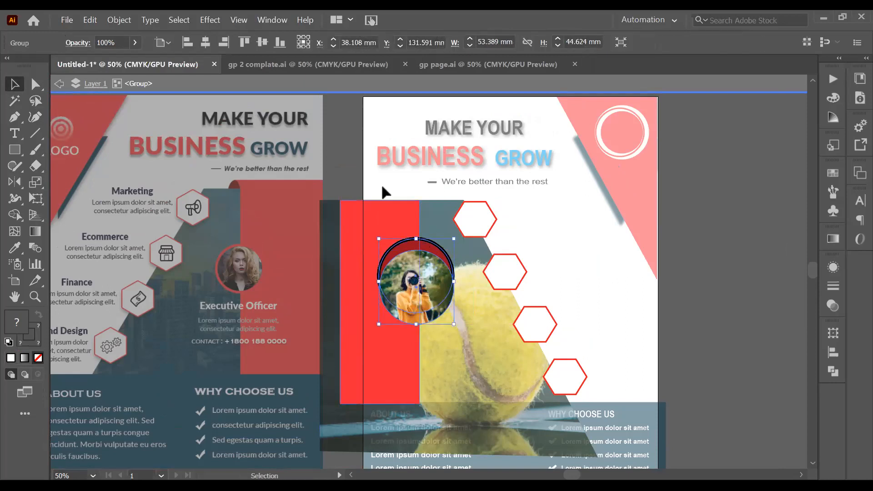
{"action": "left_click", "coordinate": [202, 44]}
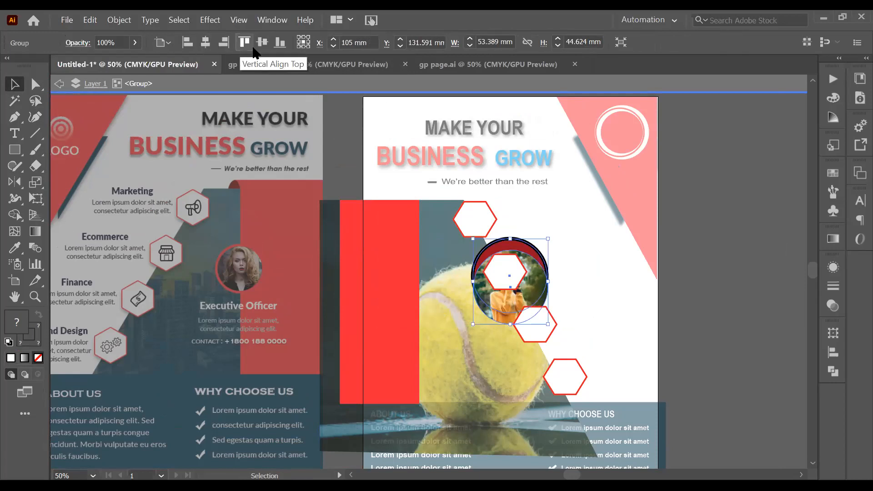
{"action": "key", "text": "ctrl+z"}
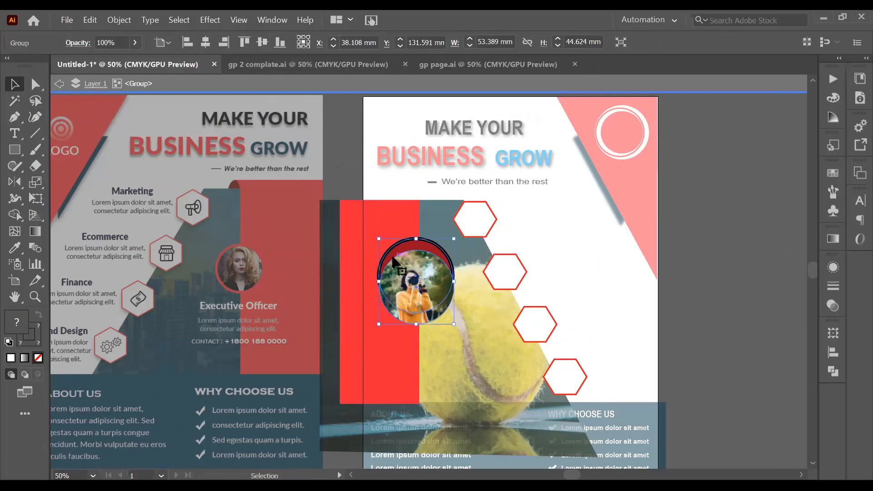
{"action": "key", "text": "ctrl+z"}
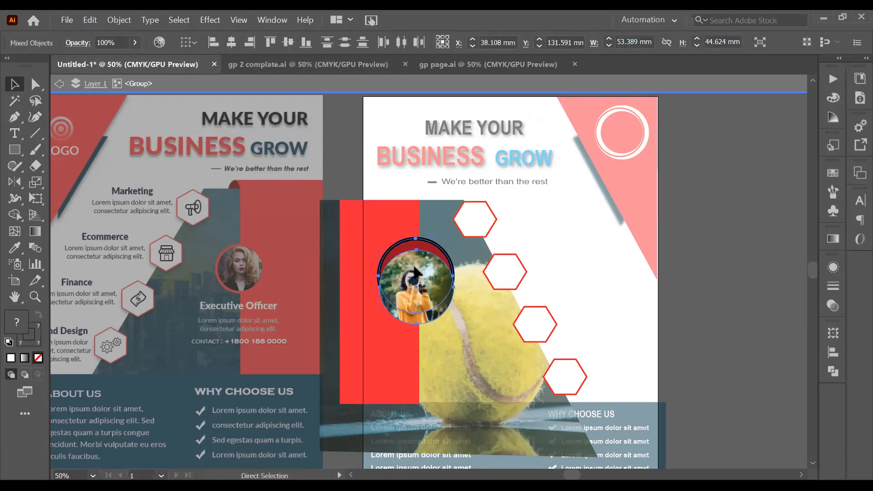
Align the clipped photo and the black circle on their horizontal and vertical centres and group them.
{"action": "left_click", "coordinate": [753, 279]}
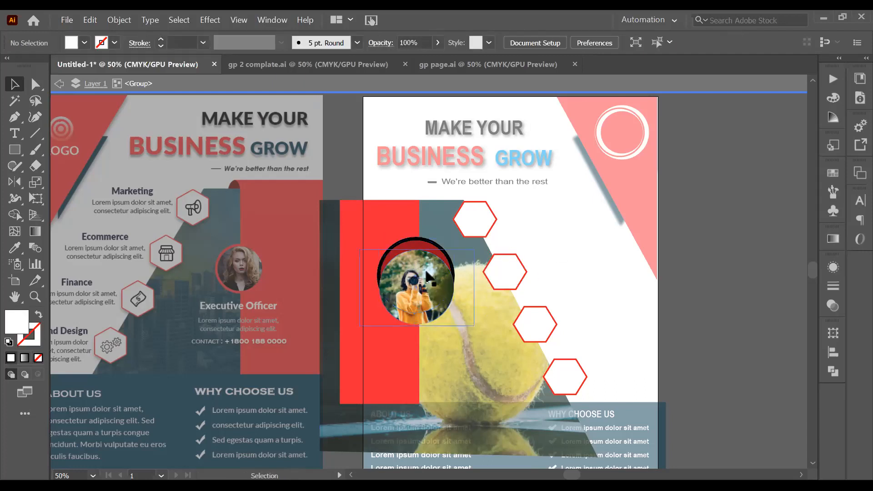
{"action": "left_click", "coordinate": [421, 250]}
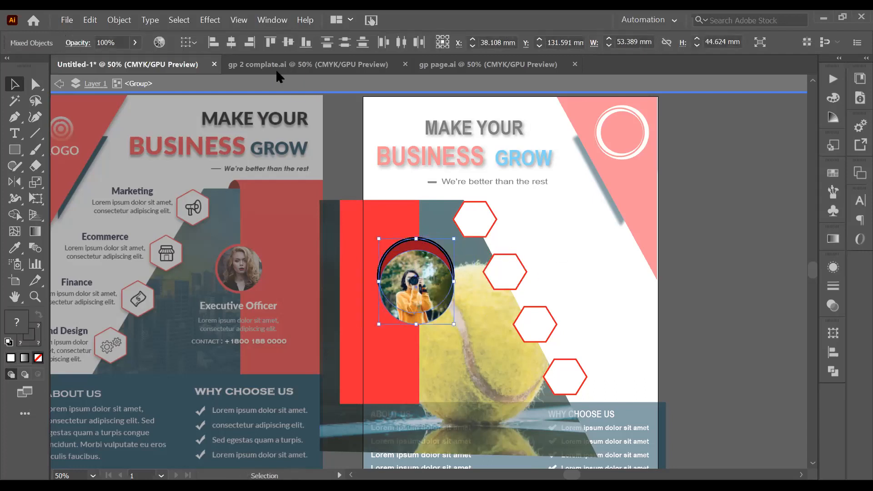
{"action": "left_click", "coordinate": [231, 43]}
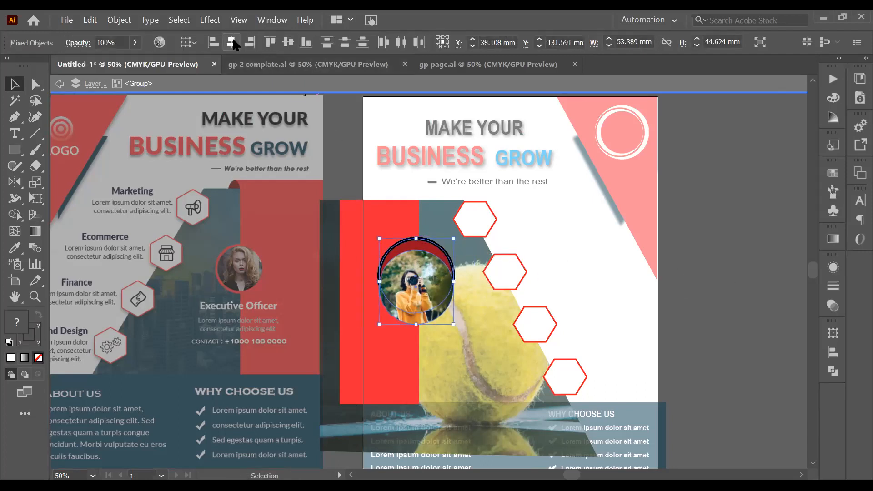
{"action": "left_click", "coordinate": [288, 42]}
{"action": "key", "text": "a"}
{"action": "key", "text": "ctrl+g"}
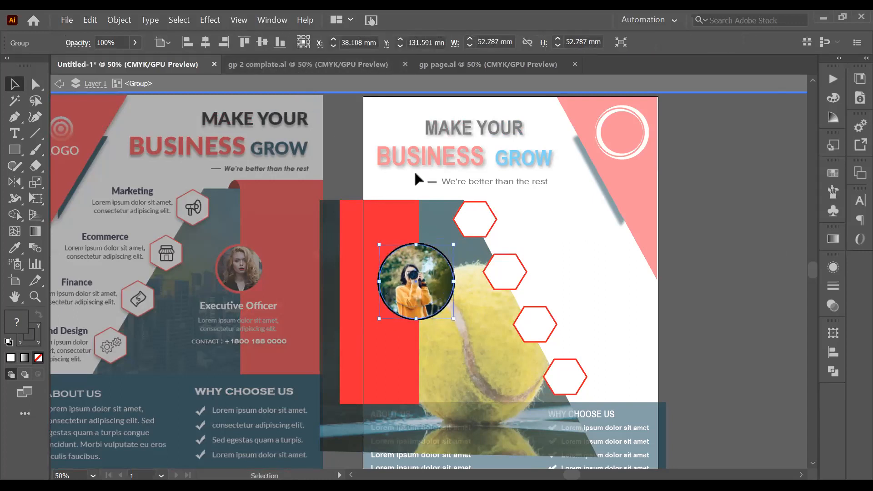
Try moving the framed photo group to about X 49.5 mm, Y 144.9 mm, and undo the move.
{"action": "left_click", "coordinate": [694, 246]}
{"action": "left_click_drag", "start_coordinate": [431, 280], "coordinate": [447, 299]}
{"action": "key", "text": "a"}
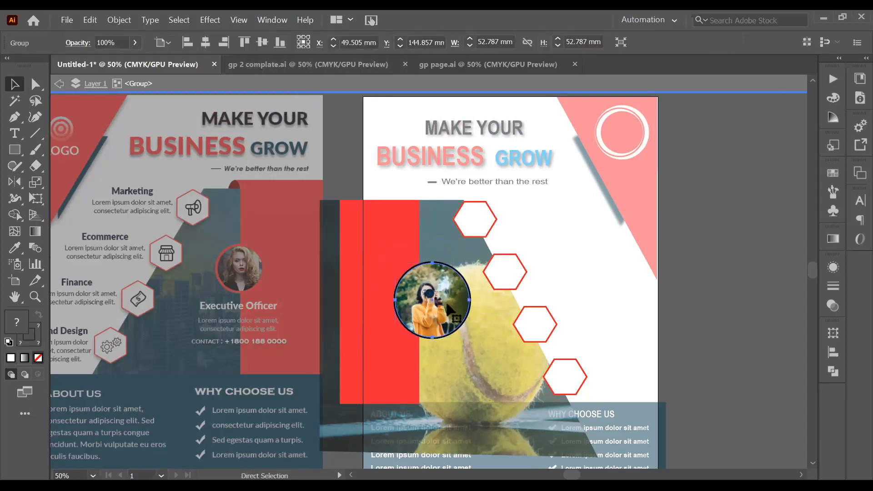
{"action": "key", "text": "ctrl+z"}
Scale the framed photo group down slightly and proportionally about its centre, and leave the group's isolation mode.
{"action": "key", "text": "v"}
{"action": "left_click_drag", "start_coordinate": [454, 244], "coordinate": [440, 255]}
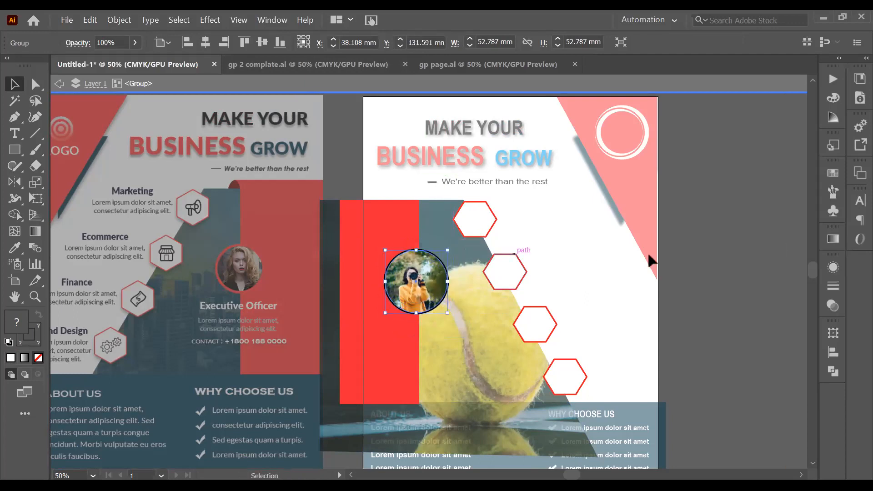
{"action": "left_click", "coordinate": [714, 251]}
Draw a white rectangle about 461 mm tall along the new flyer's left edge, covering the artwork that overhangs it.
{"action": "scroll", "coordinate": [717, 261], "scroll_direction": "down", "scroll_amount": 1}
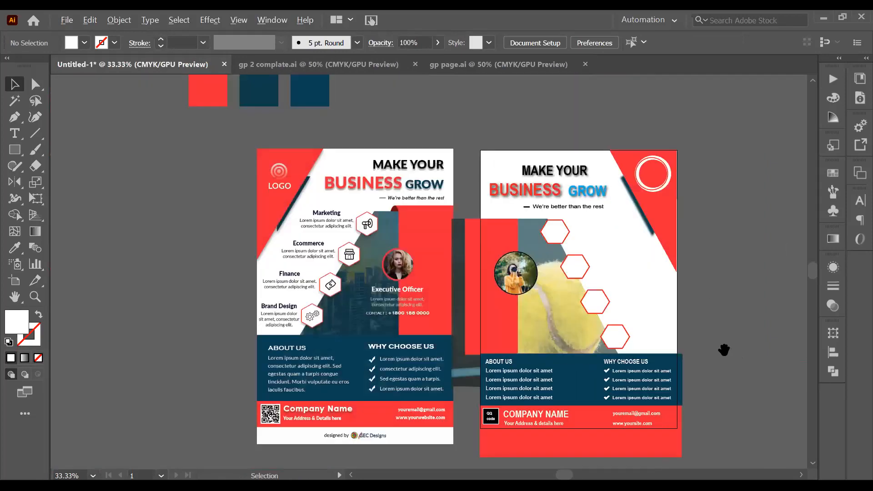
{"action": "left_click_drag", "start_coordinate": [734, 350], "coordinate": [745, 285]}
{"action": "left_click_drag", "start_coordinate": [624, 282], "coordinate": [636, 313]}
{"action": "scroll", "coordinate": [673, 218], "scroll_direction": "up", "scroll_amount": 2}
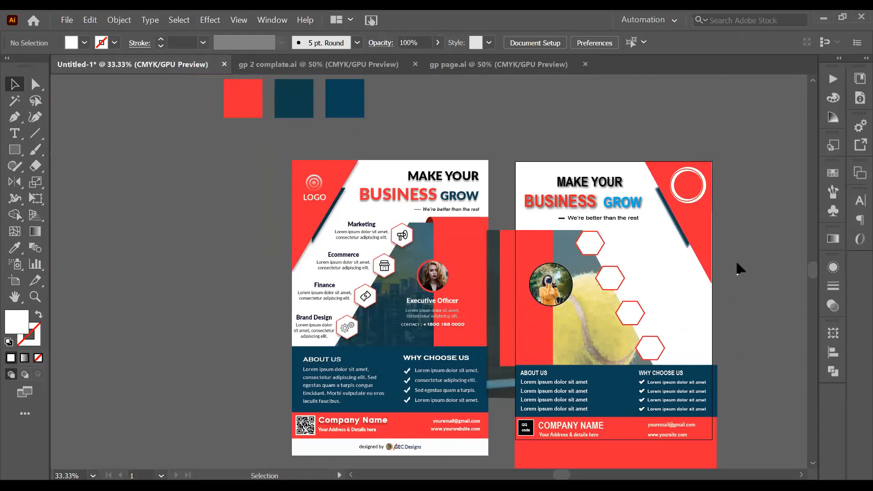
{"action": "scroll", "coordinate": [473, 316], "scroll_direction": "down", "scroll_amount": 1}
{"action": "left_click_drag", "start_coordinate": [445, 294], "coordinate": [362, 303]}
{"action": "left_click", "coordinate": [14, 150]}
{"action": "left_click_drag", "start_coordinate": [425, 143], "coordinate": [502, 467]}
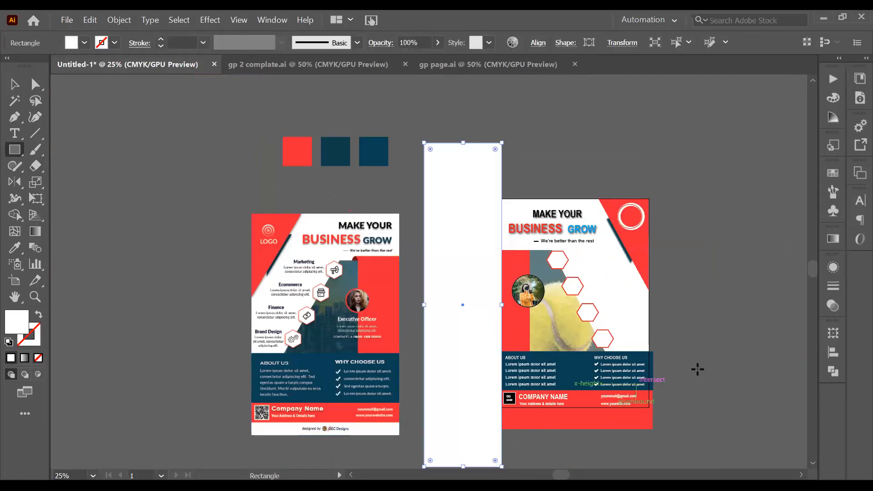
Draw a wide white rectangle below the flyer's company footer, covering the red overflow past the bottom edge.
{"action": "scroll", "coordinate": [696, 369], "scroll_direction": "down", "scroll_amount": 3}
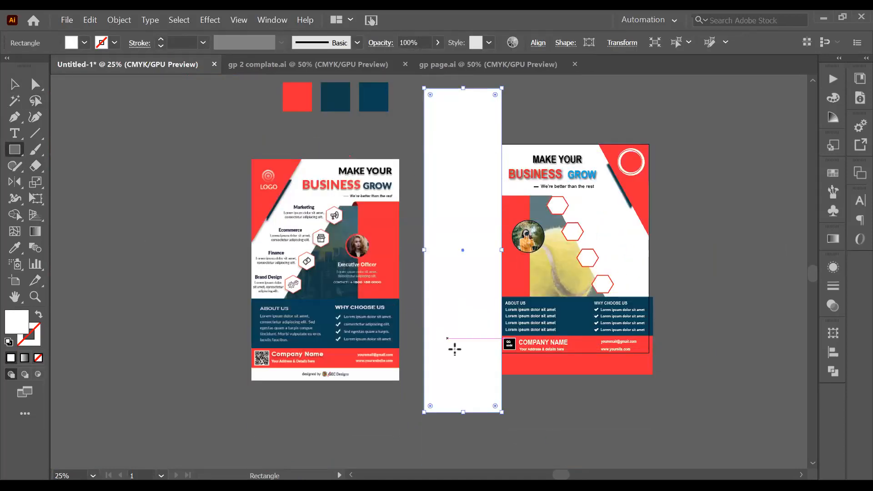
{"action": "scroll", "coordinate": [464, 359], "scroll_direction": "down", "scroll_amount": 3}
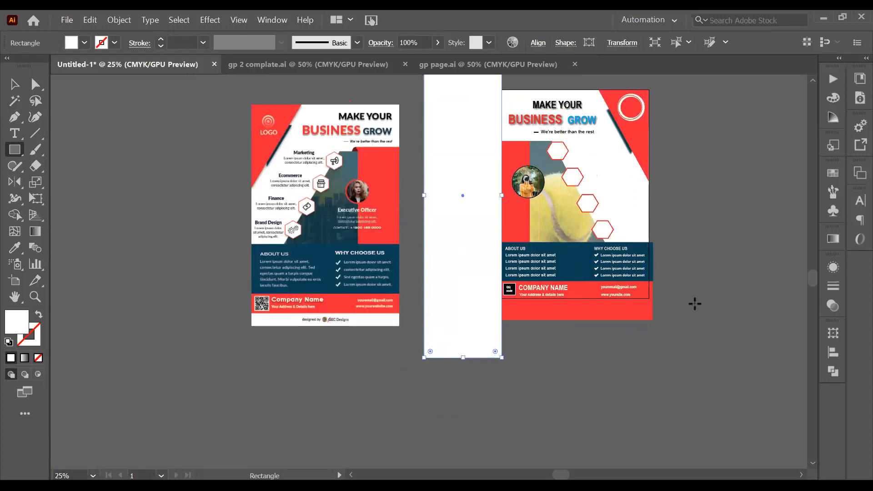
{"action": "scroll", "coordinate": [682, 324], "scroll_direction": "up", "scroll_amount": 2}
{"action": "mouse_move", "coordinate": [681, 273]}
{"action": "left_mouse_down"}
{"action": "mouse_move", "coordinate": [528, 306]}
{"action": "mouse_move", "coordinate": [262, 339]}
{"action": "left_mouse_up"}
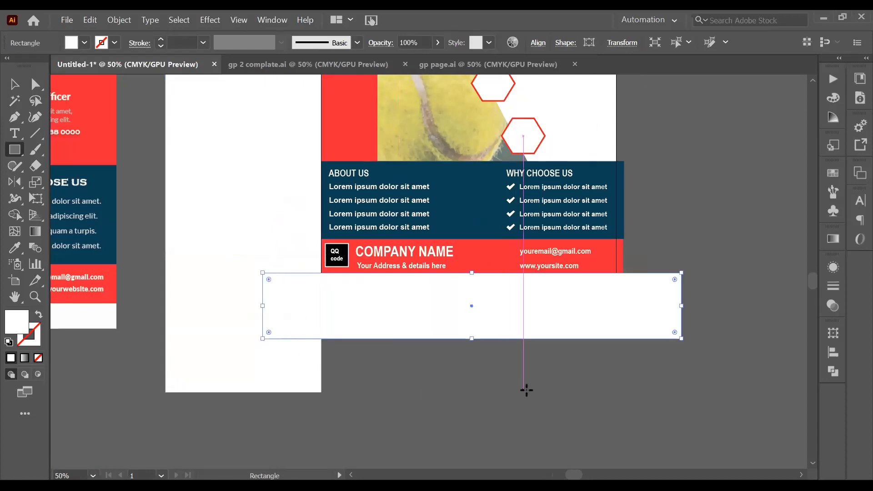
Draw a white rectangle about 86.5 × 373.4 mm along the flyer's right edge to cover the overhanging artwork.
{"action": "scroll", "coordinate": [526, 391], "scroll_direction": "down", "scroll_amount": 2}
{"action": "left_click_drag", "start_coordinate": [631, 110], "coordinate": [571, 372]}
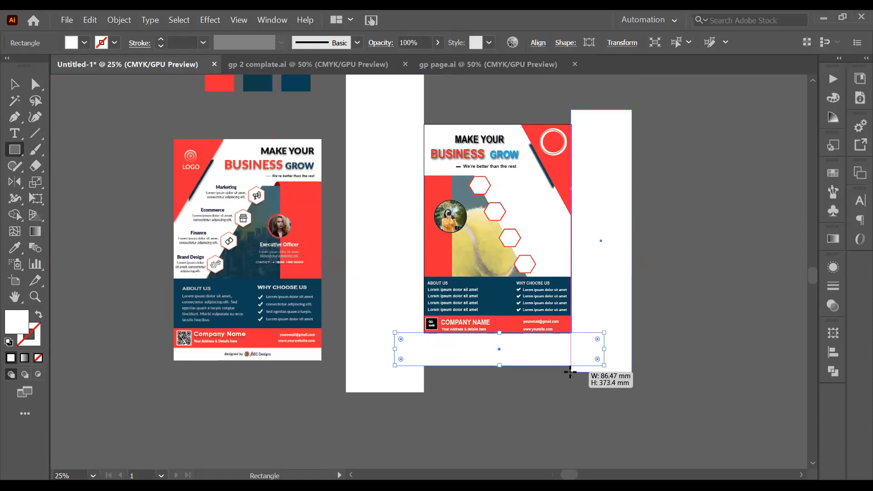
{"action": "key", "text": "v"}
{"action": "left_click", "coordinate": [332, 98]}
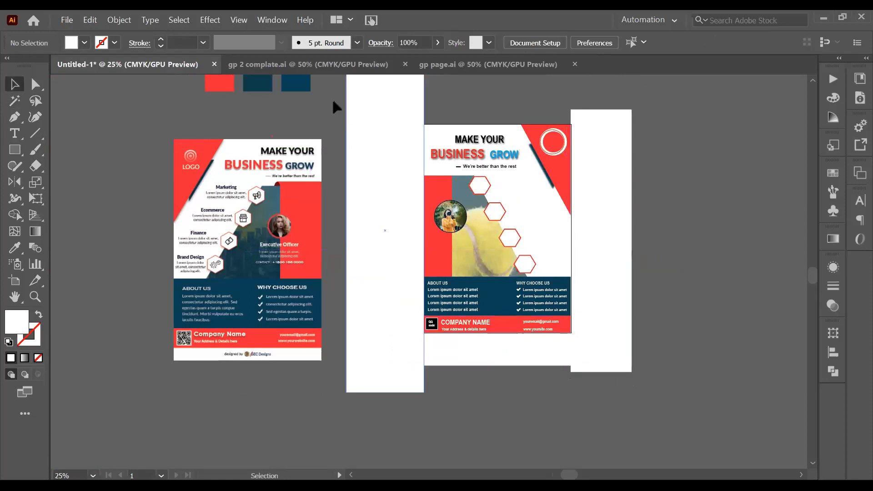
{"action": "key", "text": "ctrl+a"}
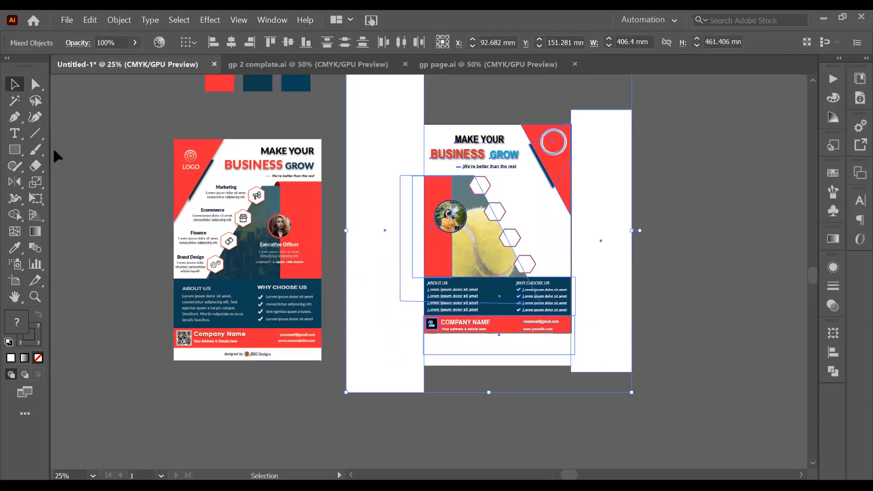
{"action": "left_click", "coordinate": [18, 218]}
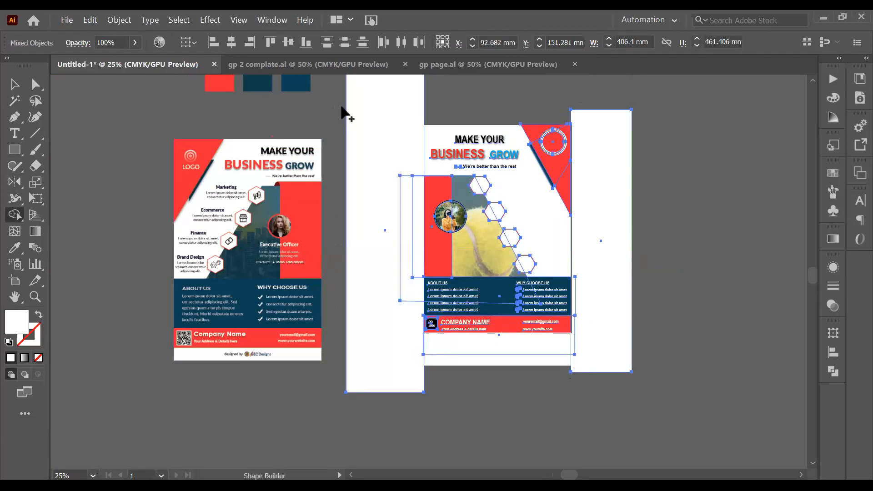
{"action": "key", "text": "v"}
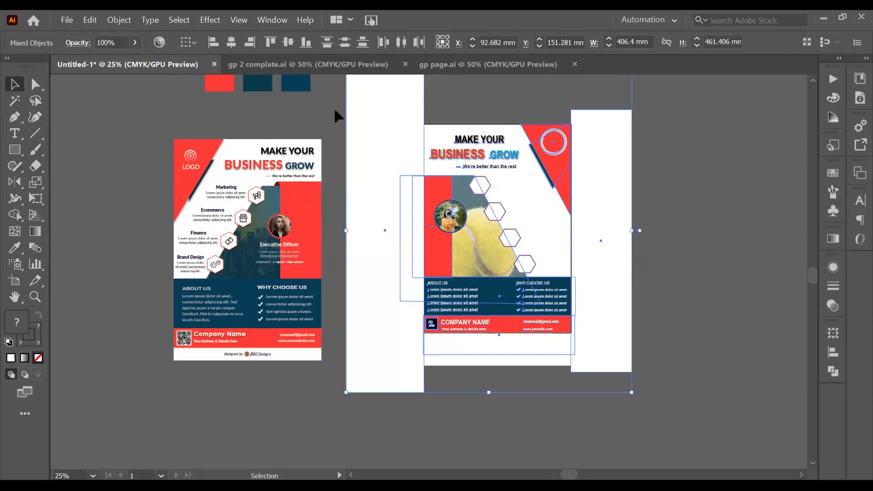
{"action": "left_click", "coordinate": [404, 181], "text": "shift"}
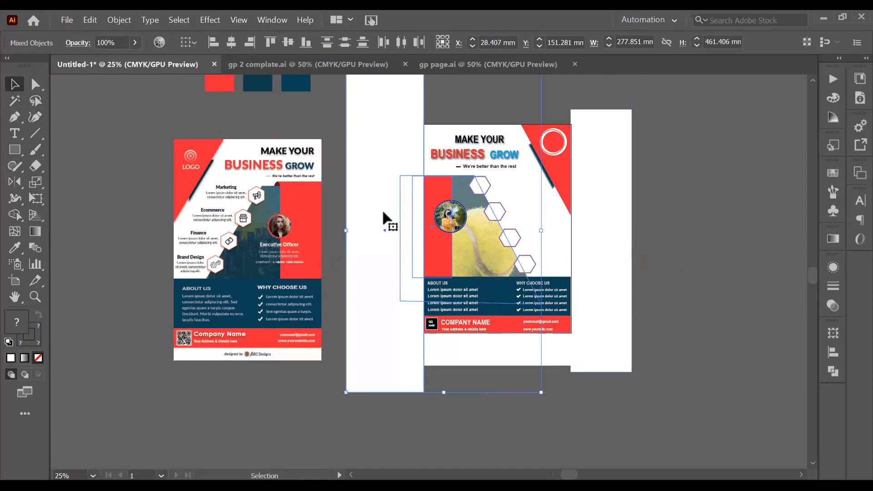
{"action": "left_click_drag", "start_coordinate": [390, 404], "coordinate": [591, 281]}
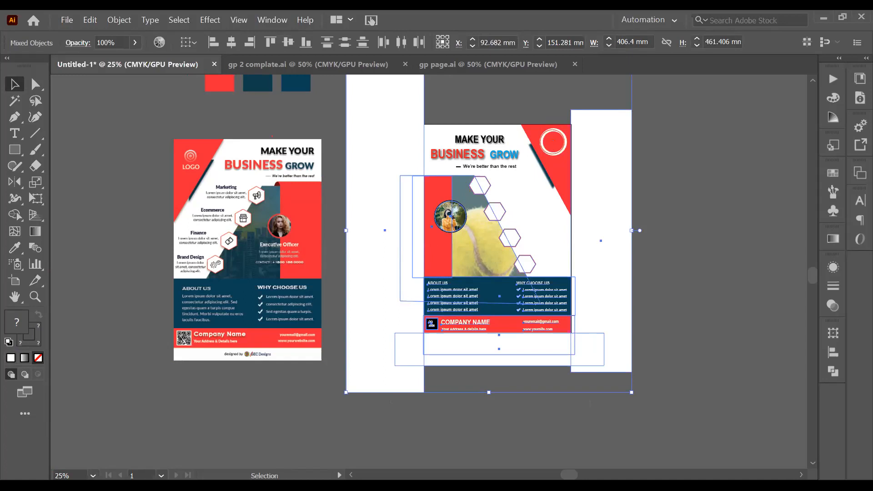
{"action": "left_click", "coordinate": [713, 214]}
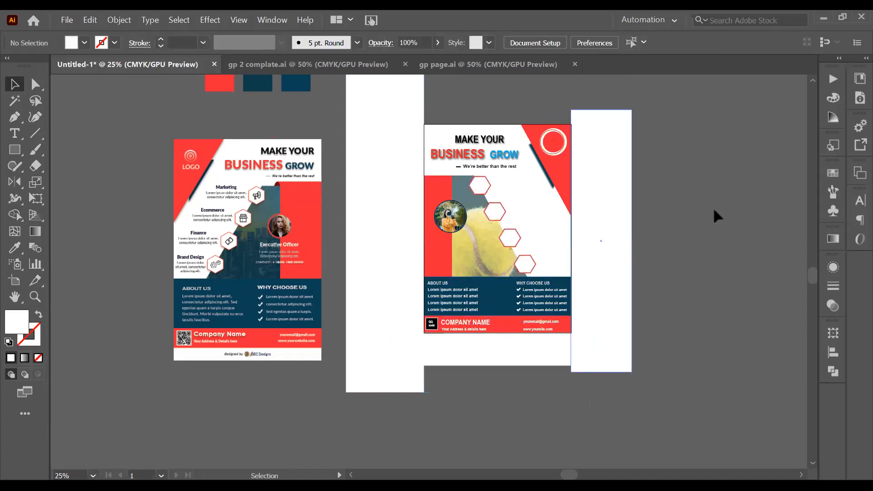
Move the left and right white rectangles aside to check the overhanging artwork, and put them back against the flyer's edges.
{"action": "left_click_drag", "start_coordinate": [594, 220], "coordinate": [674, 229]}
{"action": "left_click_drag", "start_coordinate": [374, 274], "coordinate": [330, 275]}
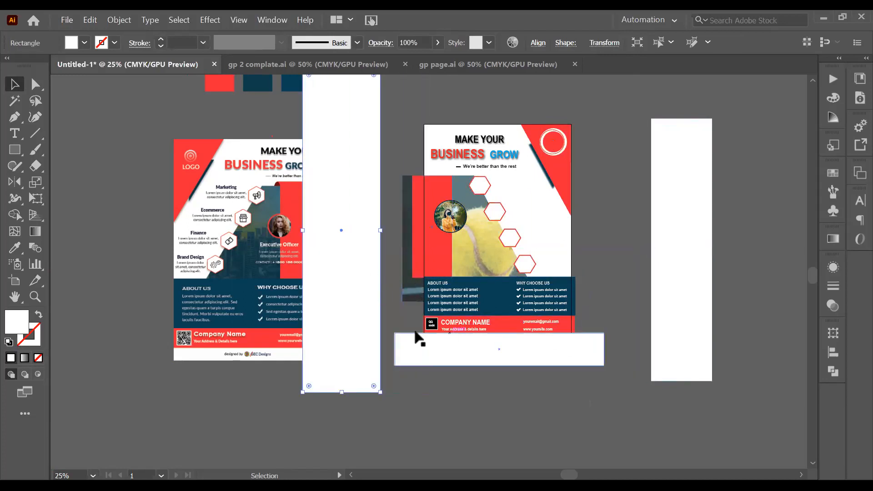
{"action": "left_click_drag", "start_coordinate": [353, 296], "coordinate": [396, 295]}
{"action": "left_click_drag", "start_coordinate": [662, 280], "coordinate": [581, 268]}
{"action": "left_click", "coordinate": [694, 244]}
{"action": "left_click", "coordinate": [608, 268]}
{"action": "left_click", "coordinate": [673, 257]}
Select the new flyer with its white cover rectangles and delete the rectangle areas beyond its left edge using Shape Builder.
{"action": "left_click_drag", "start_coordinate": [678, 148], "coordinate": [335, 415]}
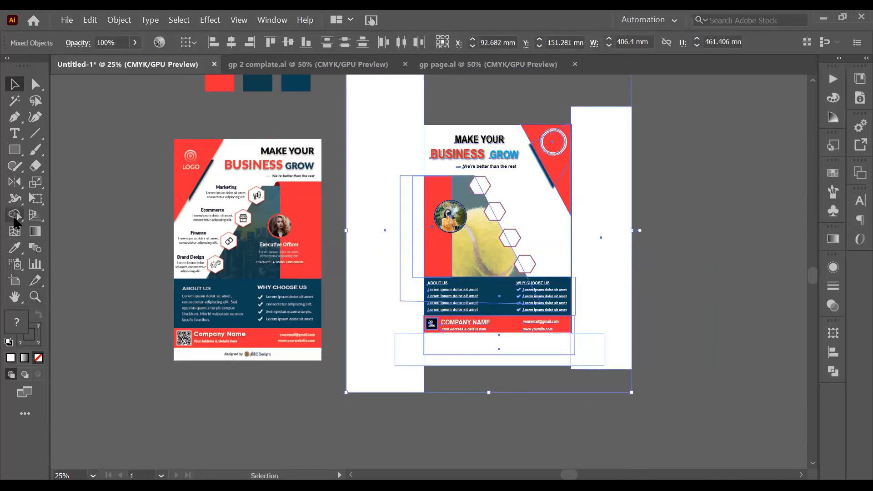
{"action": "left_click", "coordinate": [14, 217]}
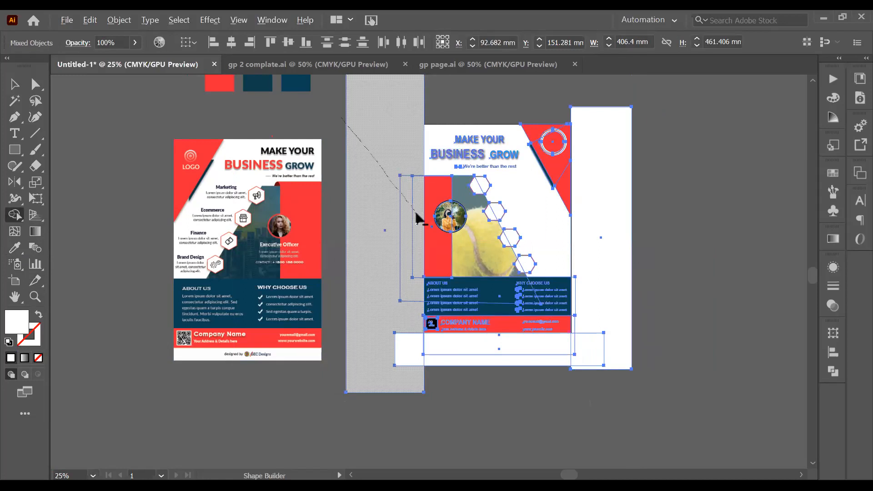
{"action": "left_click", "coordinate": [418, 219], "text": "alt"}
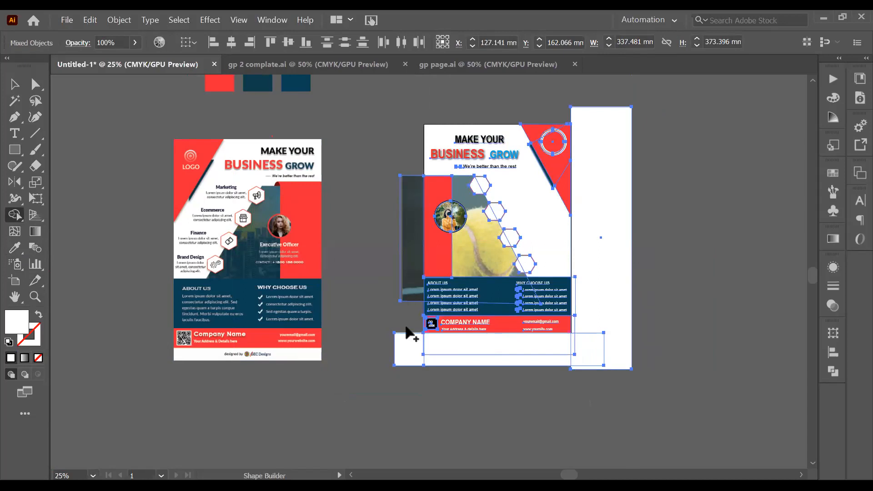
{"action": "left_click_drag", "start_coordinate": [412, 349], "coordinate": [422, 374]}
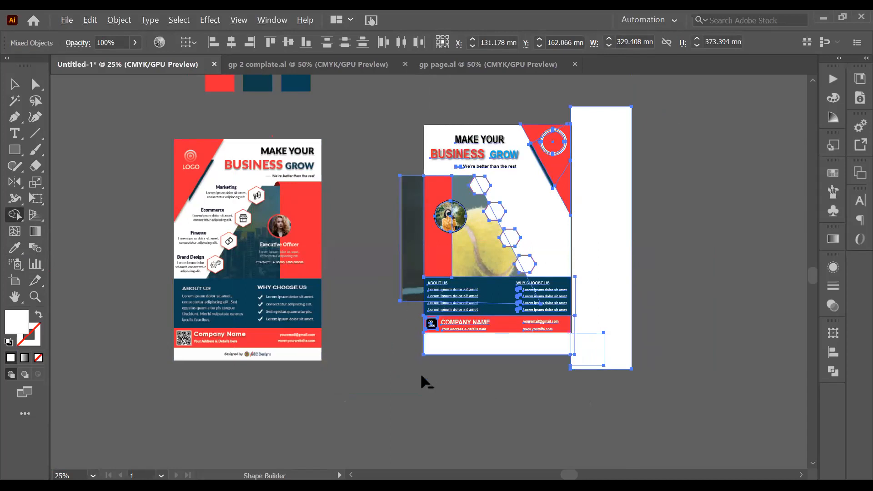
Remove the rectangles and overflow below and to the right of the flyer with Shape Builder, and deselect everything.
{"action": "scroll", "coordinate": [423, 370], "scroll_direction": "up", "scroll_amount": 2}
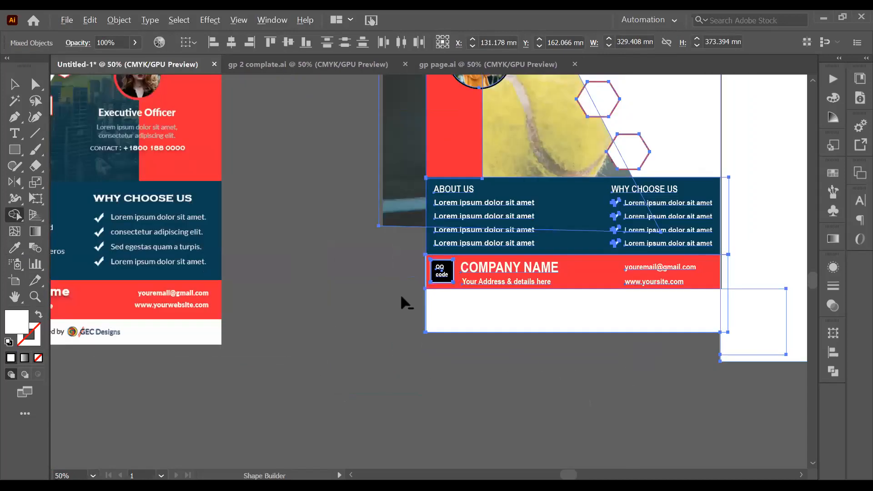
{"action": "left_click", "coordinate": [514, 305], "text": "alt"}
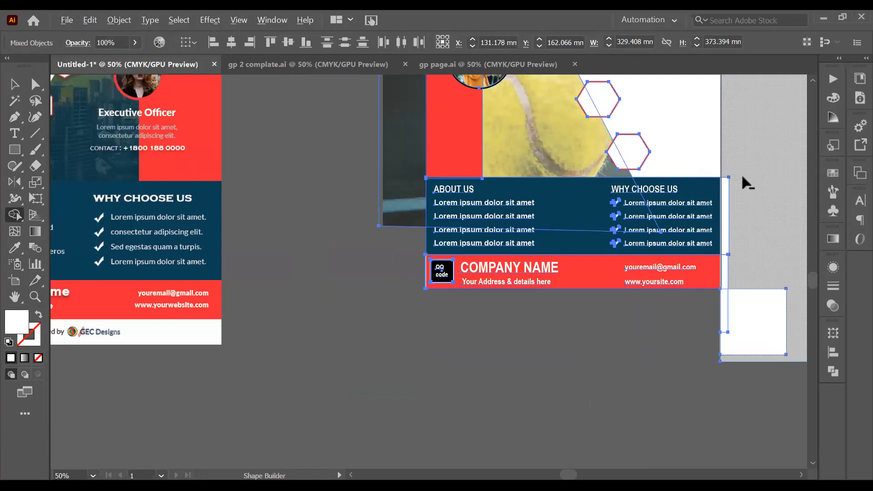
{"action": "left_click_drag", "start_coordinate": [729, 227], "coordinate": [727, 321]}
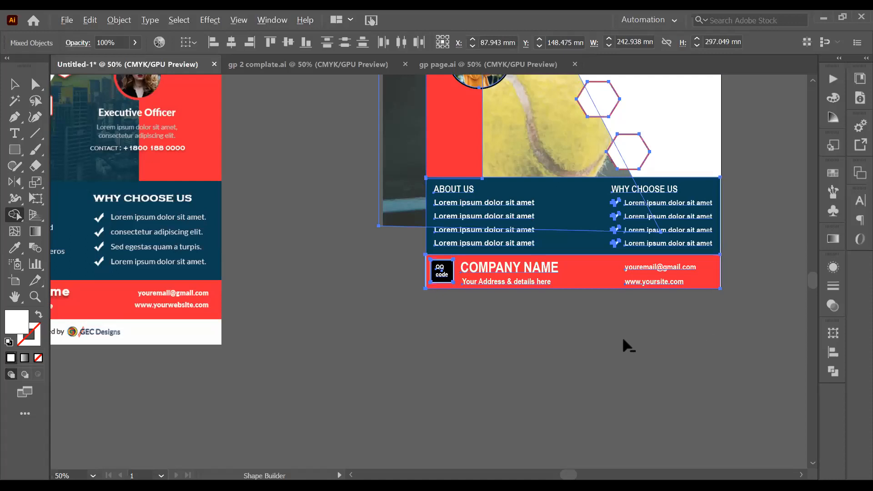
{"action": "scroll", "coordinate": [554, 345], "scroll_direction": "down", "scroll_amount": 1}
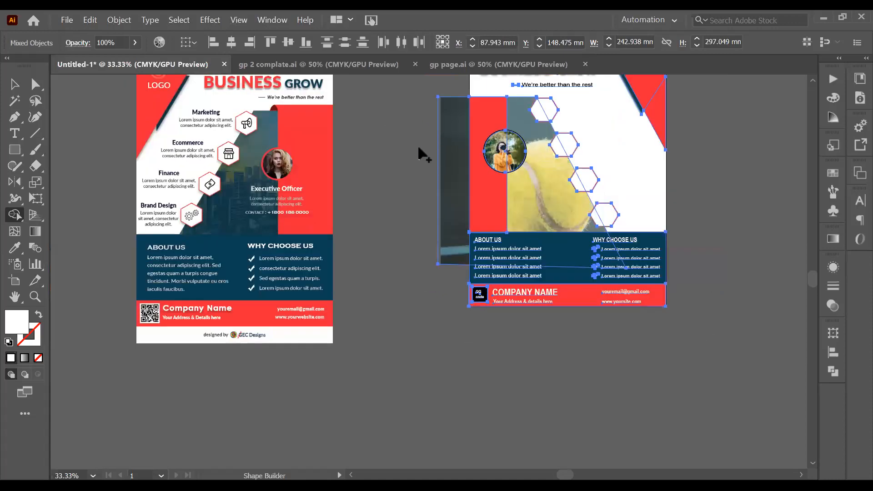
{"action": "key", "text": "v"}
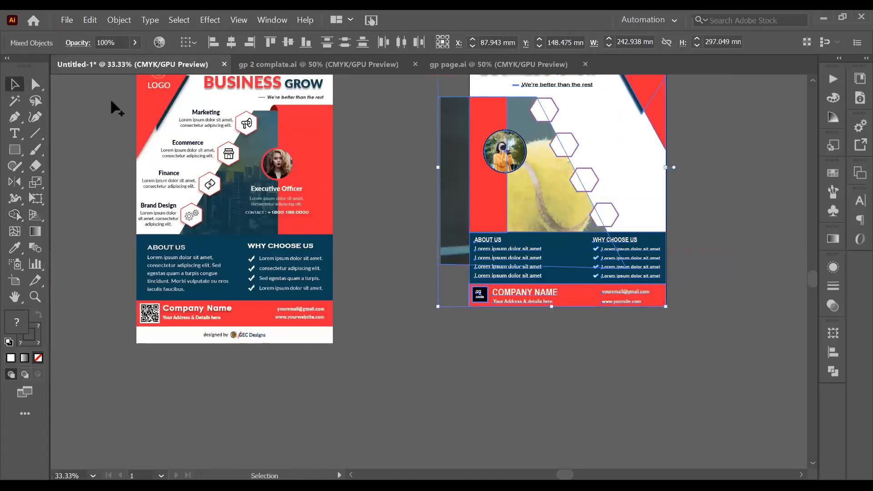
{"action": "left_click", "coordinate": [383, 291]}
Examine the trimmed flyer's edges and footer, and the clipped photo group at its left side.
{"action": "scroll", "coordinate": [413, 354], "scroll_direction": "up", "scroll_amount": 2}
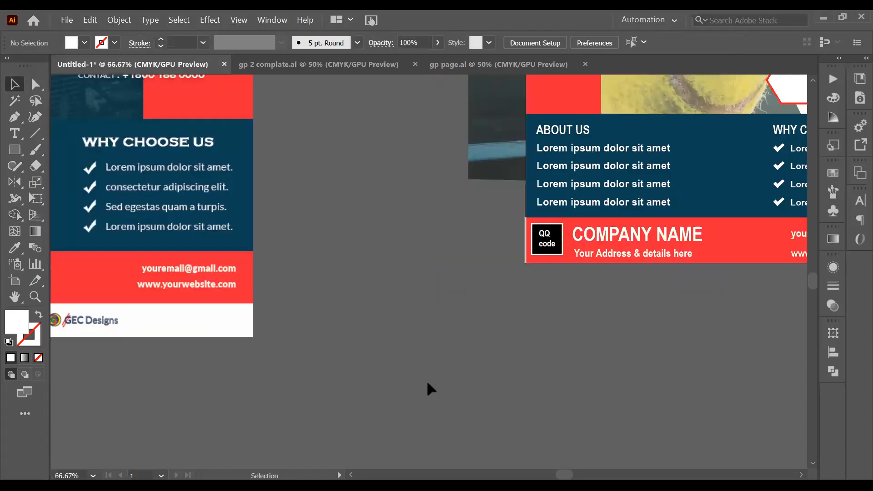
{"action": "scroll", "coordinate": [426, 380], "scroll_direction": "up", "scroll_amount": 6}
{"action": "left_click", "coordinate": [490, 268]}
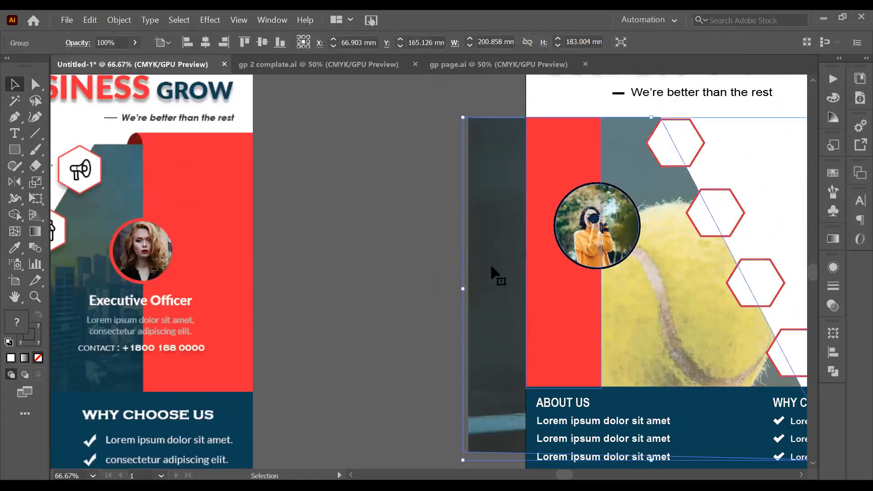
{"action": "scroll", "coordinate": [490, 268], "scroll_direction": "down", "scroll_amount": 3}
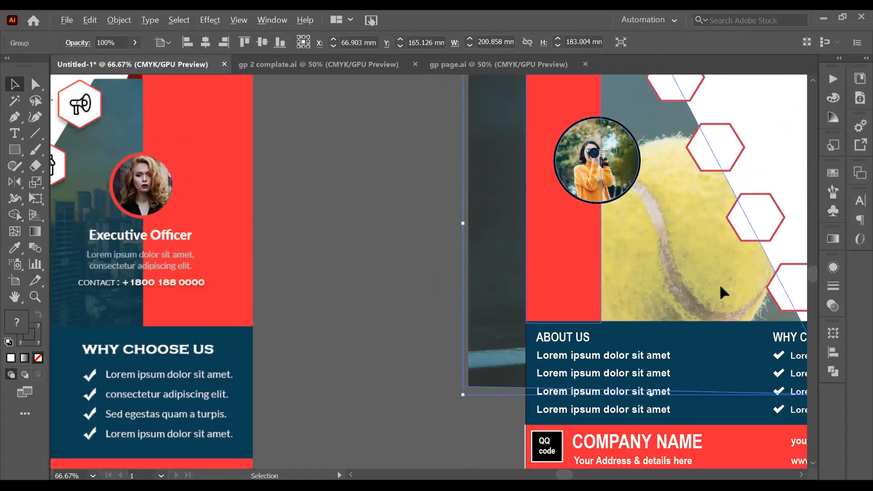
{"action": "scroll", "coordinate": [716, 284], "scroll_direction": "down", "scroll_amount": 5}
{"action": "left_click", "coordinate": [685, 310]}
{"action": "scroll", "coordinate": [683, 307], "scroll_direction": "up", "scroll_amount": 2}
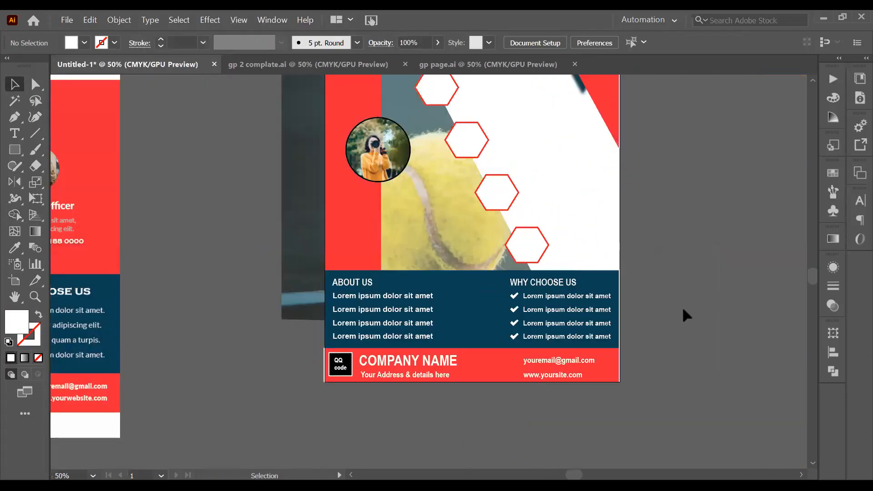
{"action": "scroll", "coordinate": [682, 307], "scroll_direction": "up", "scroll_amount": 4}
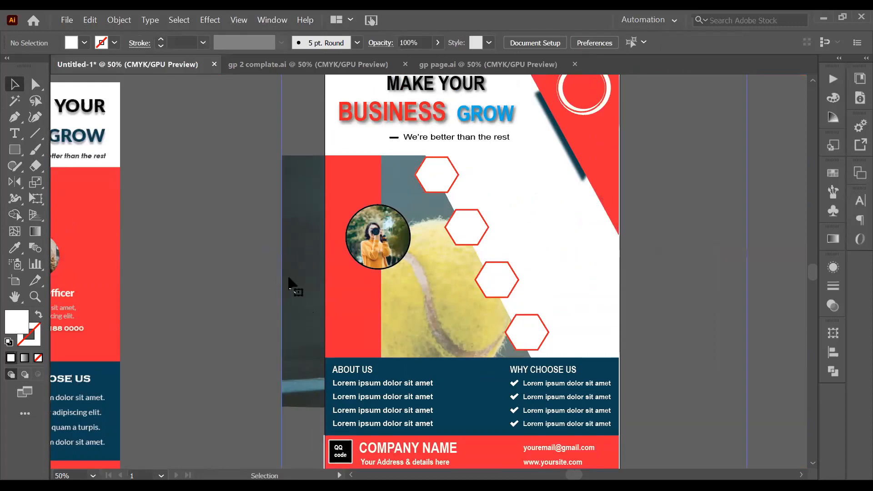
Try to shift the photo's clipping path inward toward the flyer's left edge, and undo the move.
{"action": "left_click", "coordinate": [289, 282]}
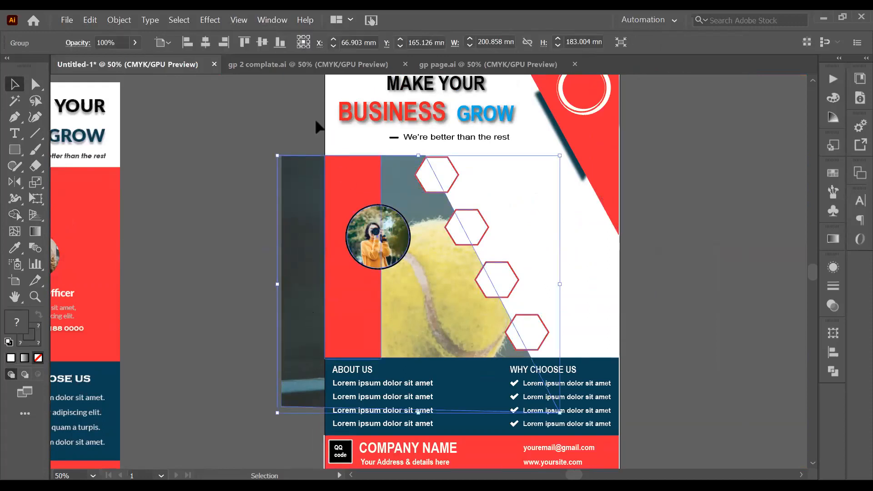
{"action": "left_click", "coordinate": [35, 83]}
{"action": "left_click_drag", "start_coordinate": [275, 159], "coordinate": [303, 156]}
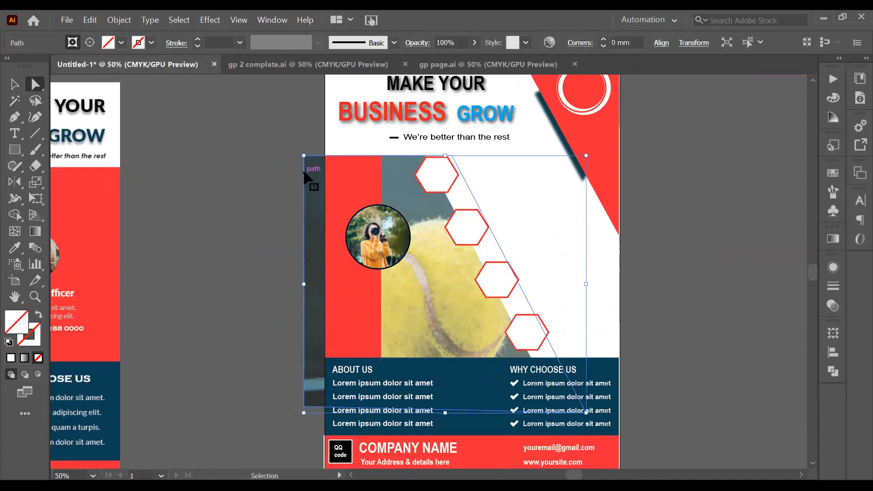
{"action": "key", "text": "ctrl+z"}
Examine the clipping path's corner anchor and the full extent of the placed photo inside the clipped group.
{"action": "left_click", "coordinate": [262, 154]}
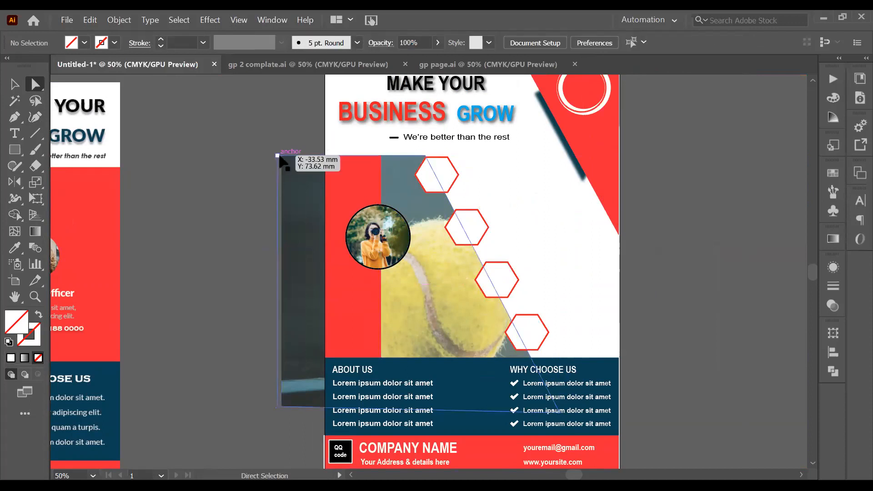
{"action": "left_click", "coordinate": [288, 166]}
{"action": "left_click", "coordinate": [249, 192]}
{"action": "left_click", "coordinate": [297, 201]}
{"action": "scroll", "coordinate": [295, 200], "scroll_direction": "down", "scroll_amount": 3}
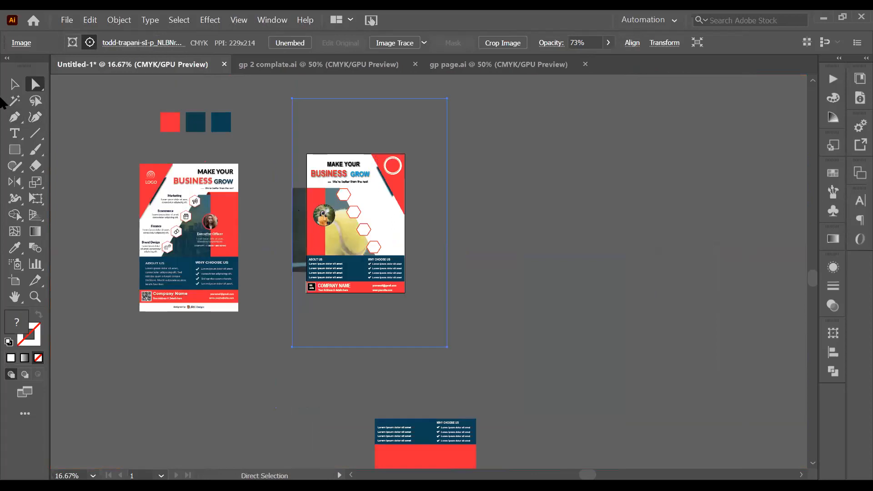
{"action": "left_click", "coordinate": [14, 84]}
{"action": "left_click", "coordinate": [491, 257]}
{"action": "scroll", "coordinate": [491, 266], "scroll_direction": "up", "scroll_amount": 3}
{"action": "left_click_drag", "start_coordinate": [394, 310], "coordinate": [587, 312]}
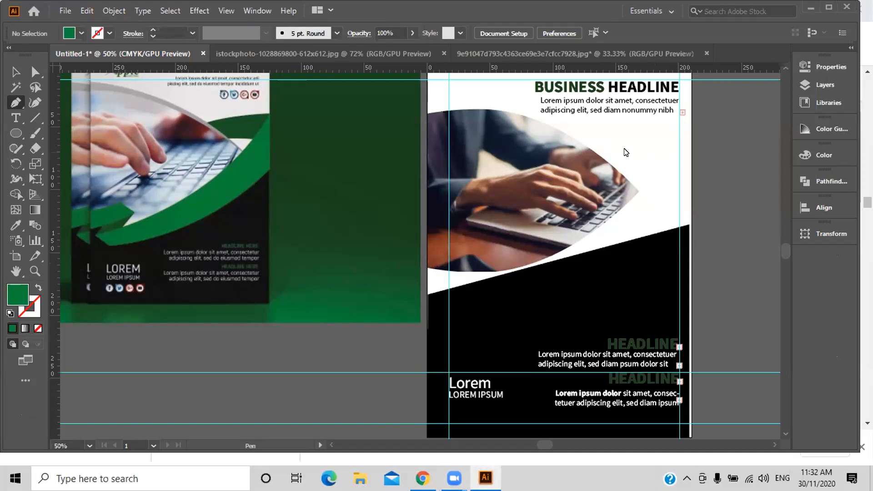
Draw an upward-curving green Pen path from the laptop photo's upper right edge to the page's right edge.
{"action": "left_click", "coordinate": [602, 158]}
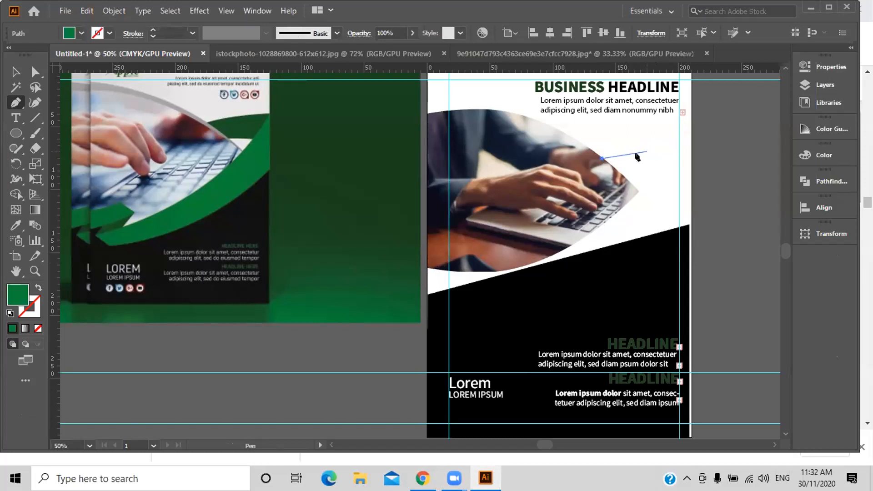
{"action": "key", "text": "ctrl+z"}
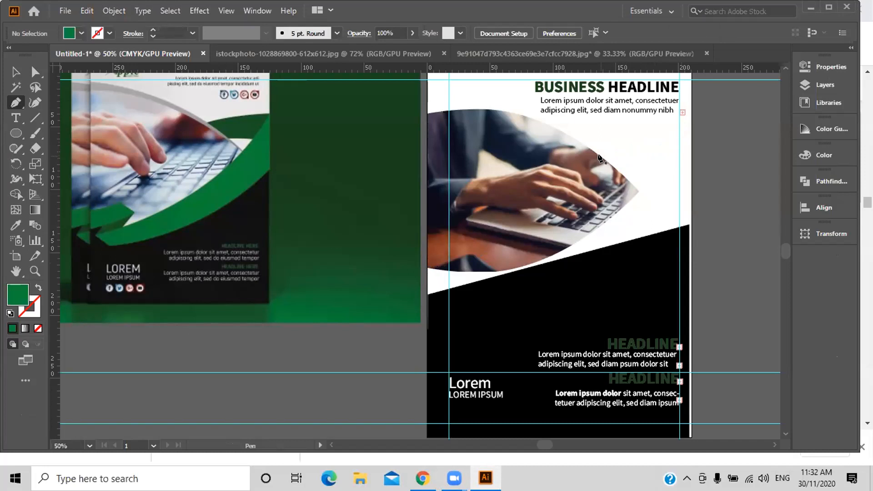
{"action": "left_click", "coordinate": [600, 157]}
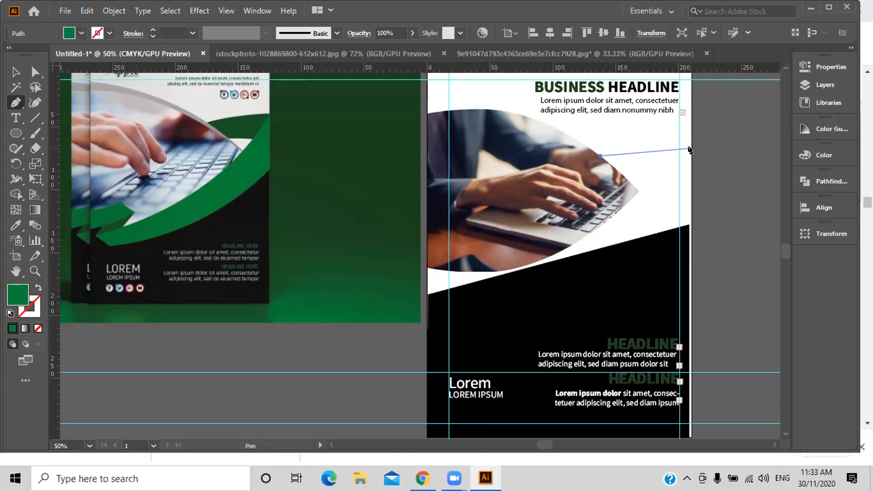
{"action": "left_click_drag", "start_coordinate": [690, 148], "coordinate": [729, 166]}
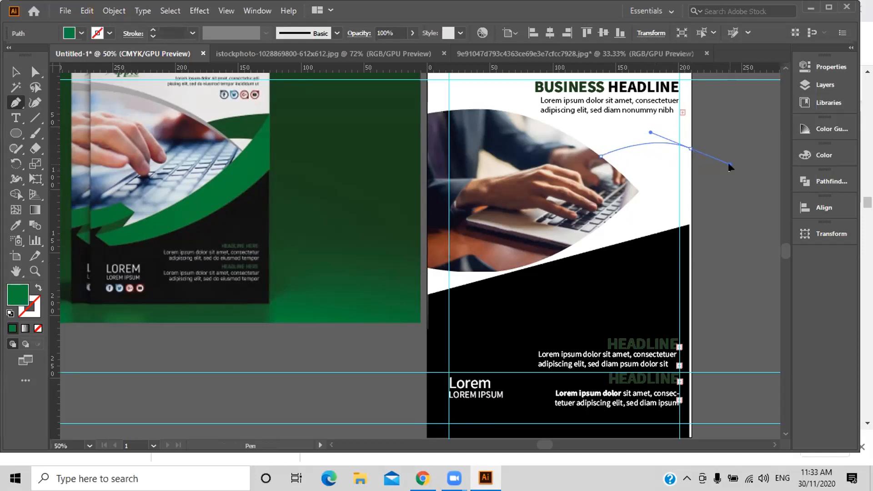
{"action": "left_click_drag", "start_coordinate": [729, 166], "coordinate": [732, 159]}
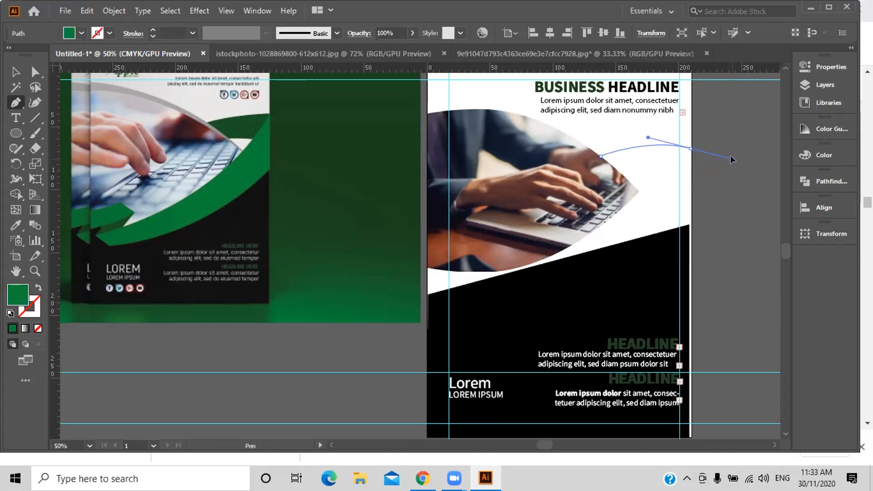
{"action": "left_click_drag", "start_coordinate": [732, 159], "coordinate": [733, 156]}
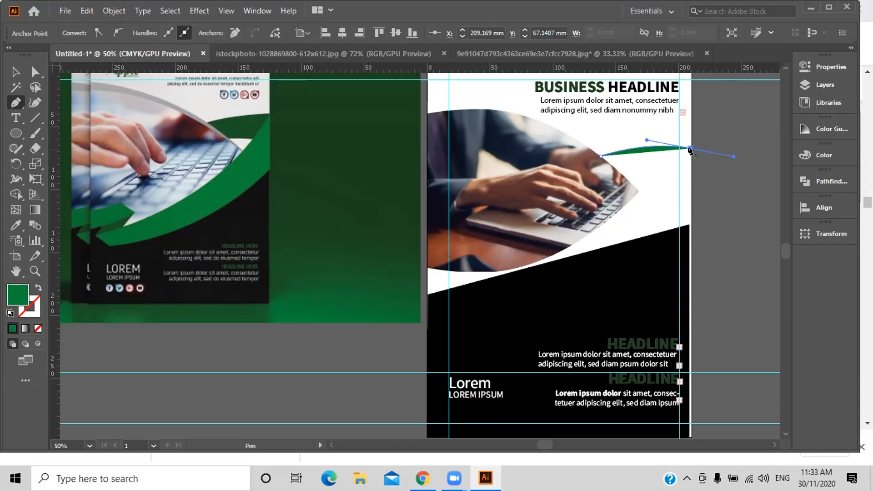
Extend the green Pen shape down and inward to just left of the right-hand guide, and back to the photo with a curved lower edge.
{"action": "left_click", "coordinate": [690, 149]}
{"action": "left_click", "coordinate": [672, 178]}
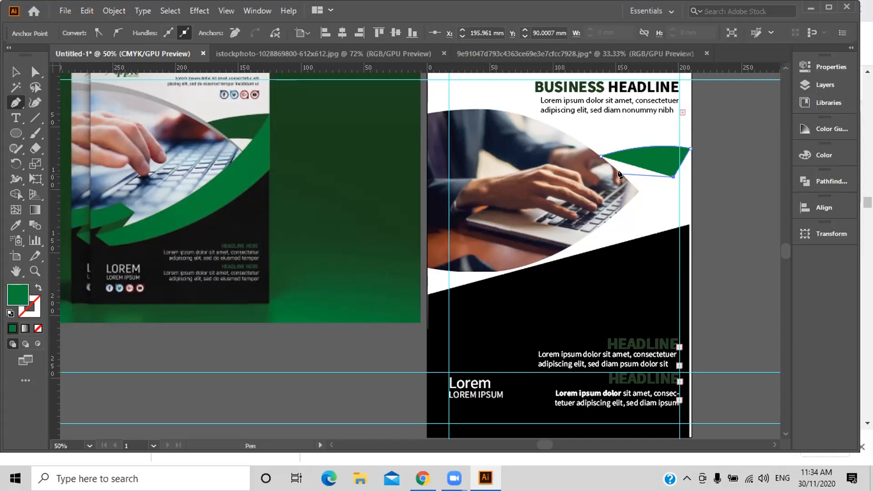
{"action": "left_click", "coordinate": [620, 171]}
{"action": "left_click_drag", "start_coordinate": [620, 176], "coordinate": [621, 177]}
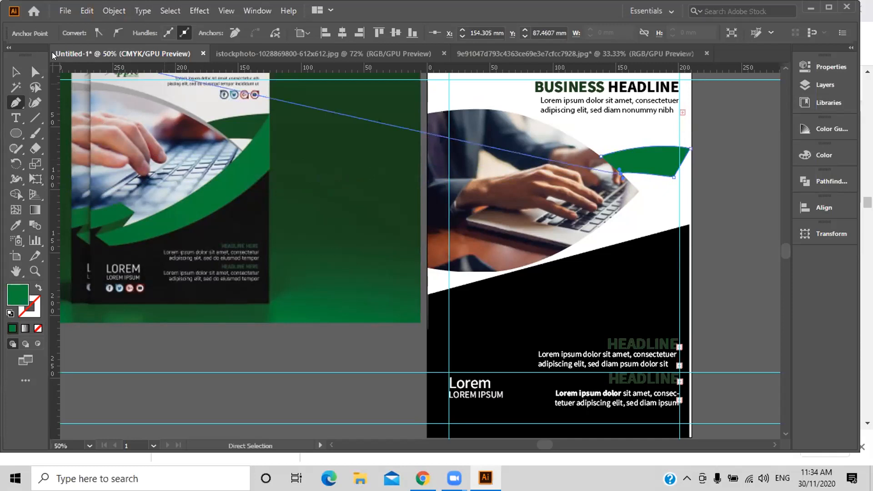
{"action": "left_click", "coordinate": [16, 69]}
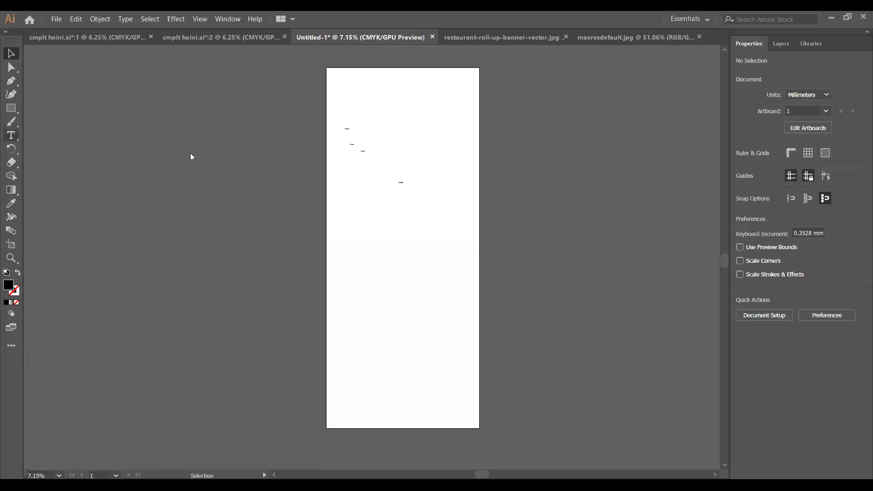
Draw a text frame about 401 × 194 mm near the middle of the banner artboard and paste the copied text.
{"action": "left_click", "coordinate": [10, 135]}
{"action": "left_click_drag", "start_coordinate": [348, 110], "coordinate": [415, 162]}
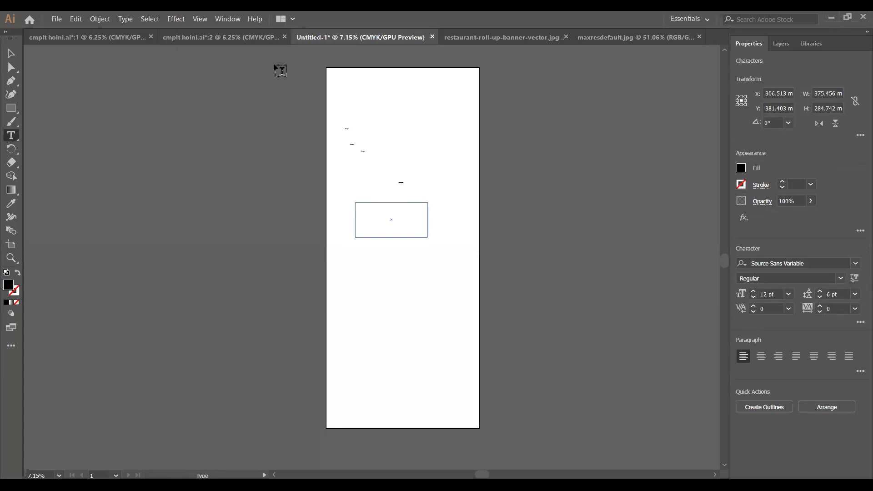
{"action": "key", "text": "ctrl+v"}
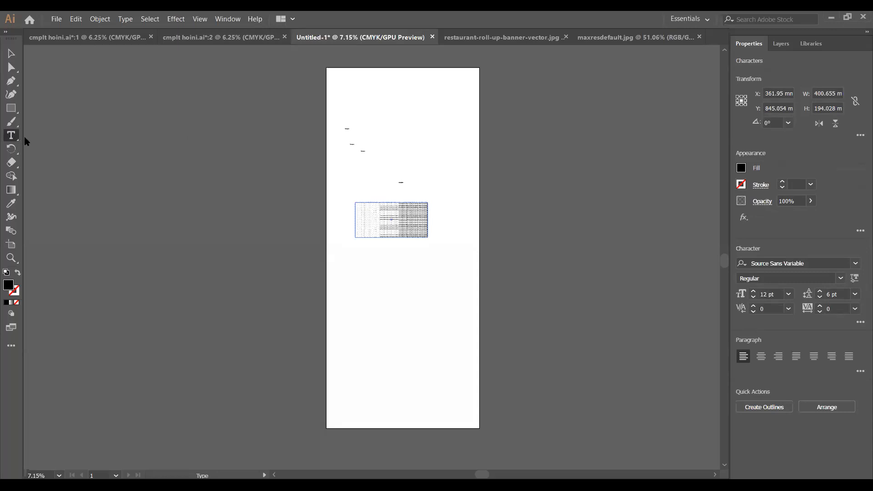
Set the pasted text's font size to 34 pt and finish editing it.
{"action": "key", "text": "ctrl+t"}
{"action": "left_click_drag", "start_coordinate": [466, 90], "coordinate": [655, 99]}
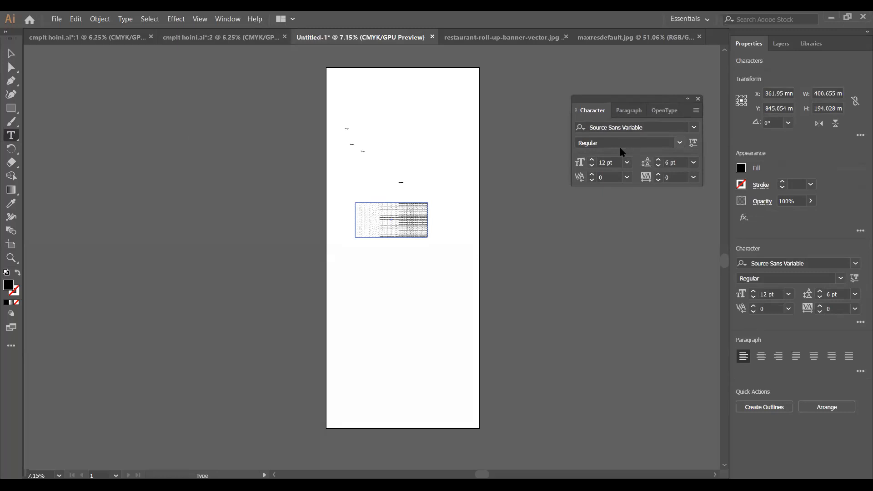
{"action": "left_click", "coordinate": [592, 161]}
{"action": "left_click", "coordinate": [592, 160]}
{"action": "left_click", "coordinate": [592, 161]}
{"action": "left_click", "coordinate": [592, 161]}
{"action": "left_click", "coordinate": [592, 161]}
{"action": "left_click", "coordinate": [592, 161]}
{"action": "left_click", "coordinate": [592, 161]}
{"action": "left_click", "coordinate": [592, 160]}
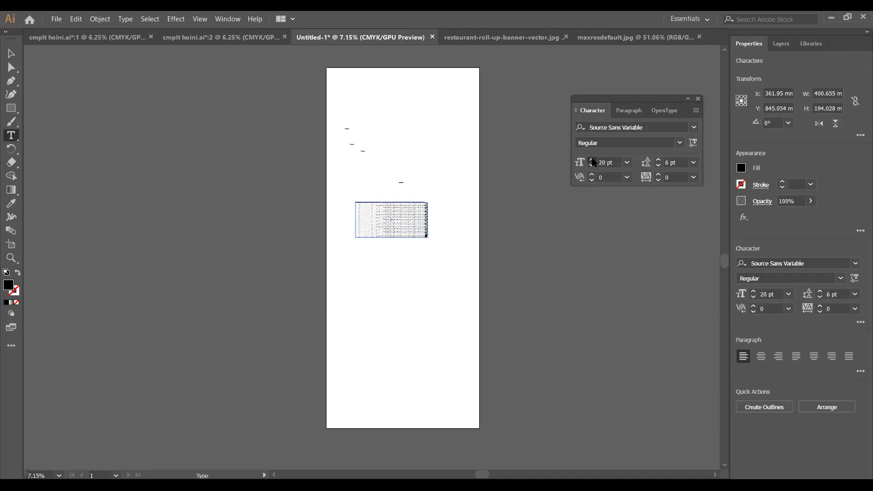
{"action": "left_click", "coordinate": [592, 161]}
{"action": "left_click", "coordinate": [592, 161]}
{"action": "left_click", "coordinate": [592, 160]}
{"action": "left_click", "coordinate": [592, 161]}
{"action": "left_click", "coordinate": [592, 160]}
{"action": "left_click", "coordinate": [593, 160]}
{"action": "left_click", "coordinate": [592, 161]}
{"action": "left_click", "coordinate": [592, 160]}
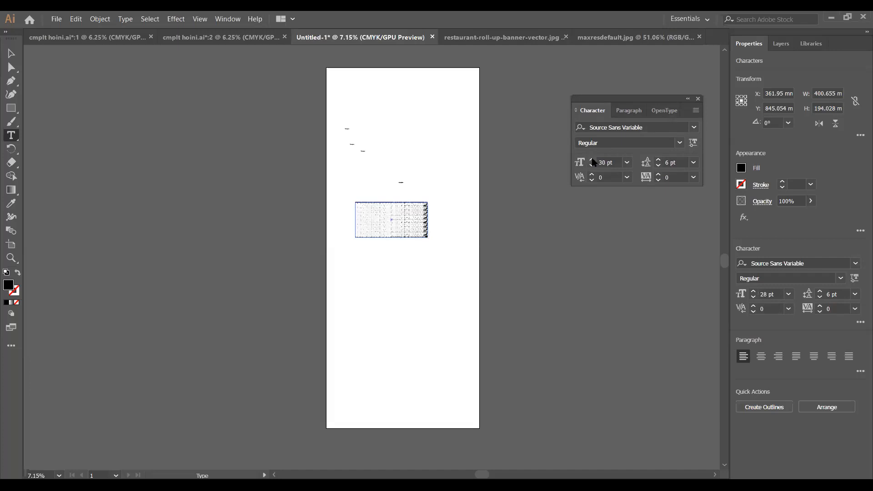
{"action": "left_click", "coordinate": [593, 161]}
{"action": "left_click", "coordinate": [592, 161]}
{"action": "left_click", "coordinate": [592, 160]}
{"action": "left_click", "coordinate": [592, 160]}
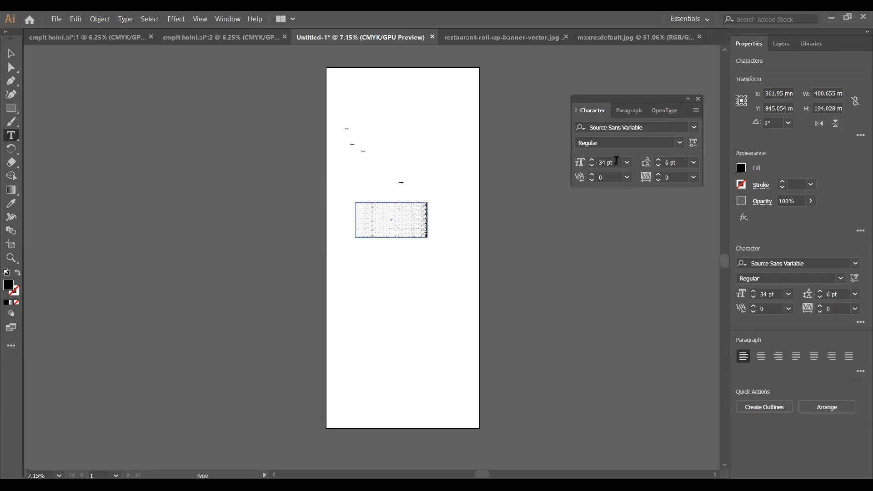
{"action": "left_click", "coordinate": [12, 54]}
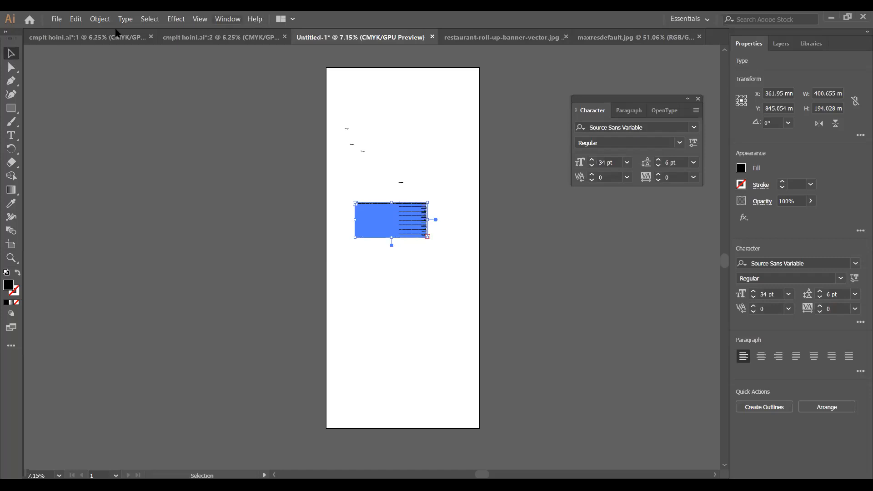
Display the Control bar for the banner document and deselect the text frame.
{"action": "left_click", "coordinate": [228, 18]}
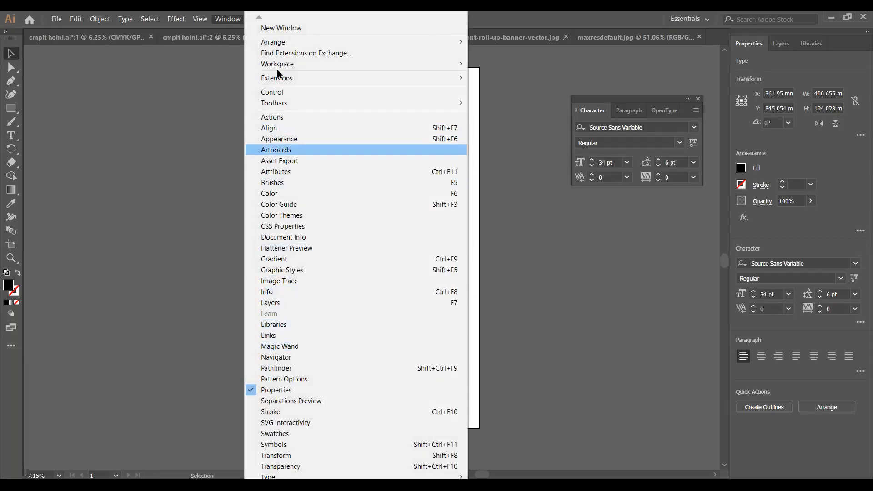
{"action": "left_click", "coordinate": [278, 93]}
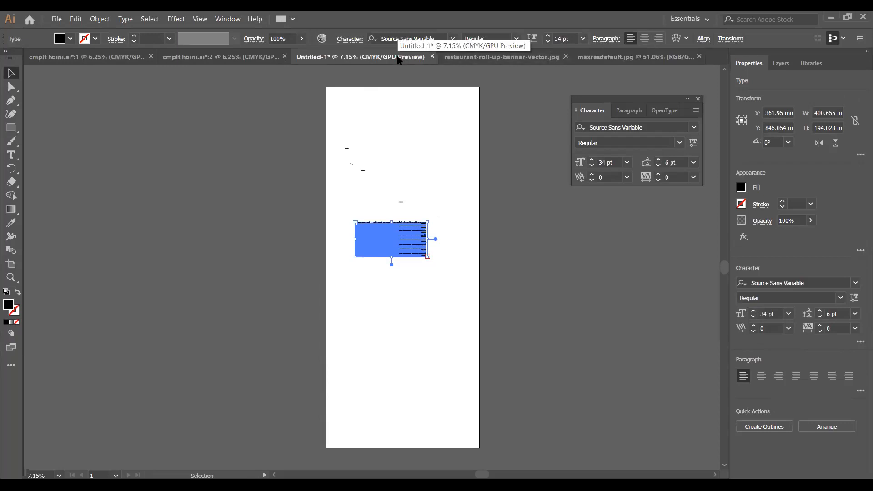
{"action": "left_click", "coordinate": [396, 146]}
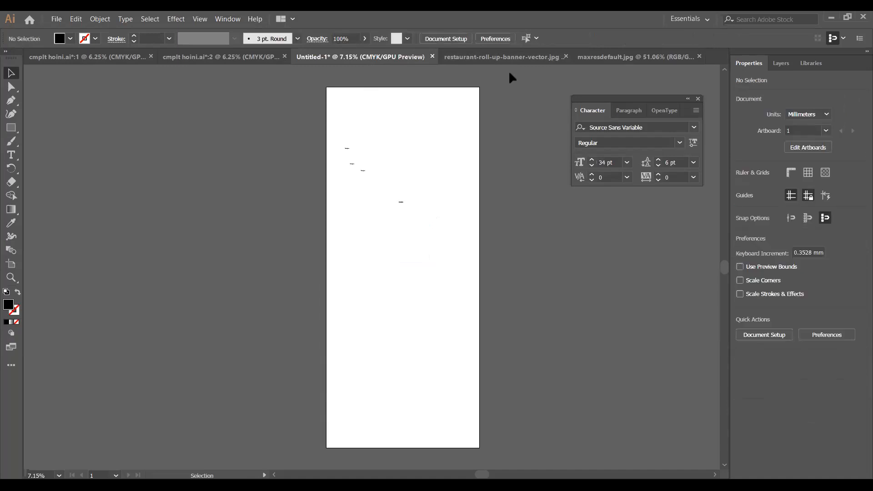
{"action": "left_click", "coordinate": [452, 39]}
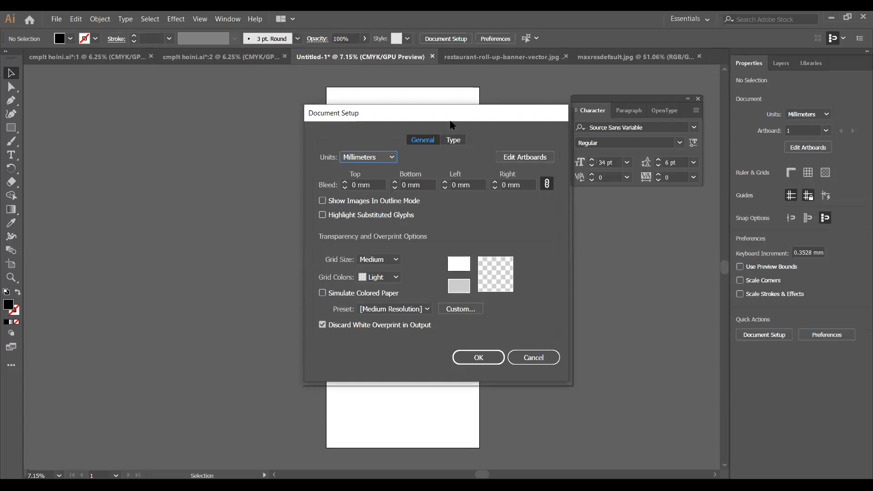
{"action": "left_click_drag", "start_coordinate": [436, 119], "coordinate": [230, 129]}
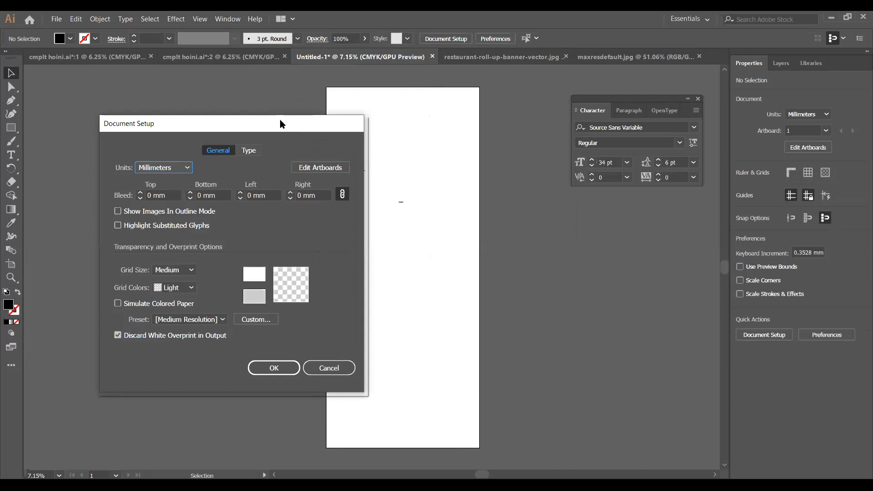
{"action": "left_click_drag", "start_coordinate": [276, 122], "coordinate": [585, 109]}
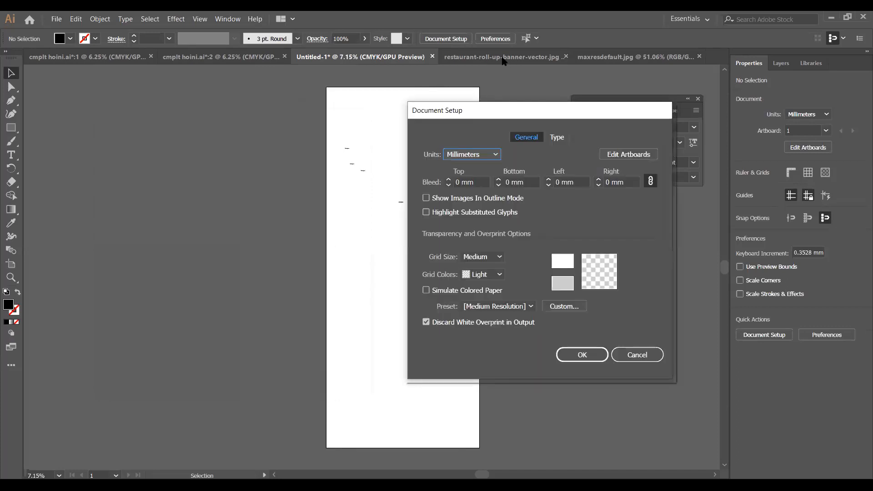
{"action": "key", "text": "Escape"}
Go to the burger banner document and place a 60 pt point text on the empty area left of the artboard.
{"action": "left_click", "coordinate": [214, 58]}
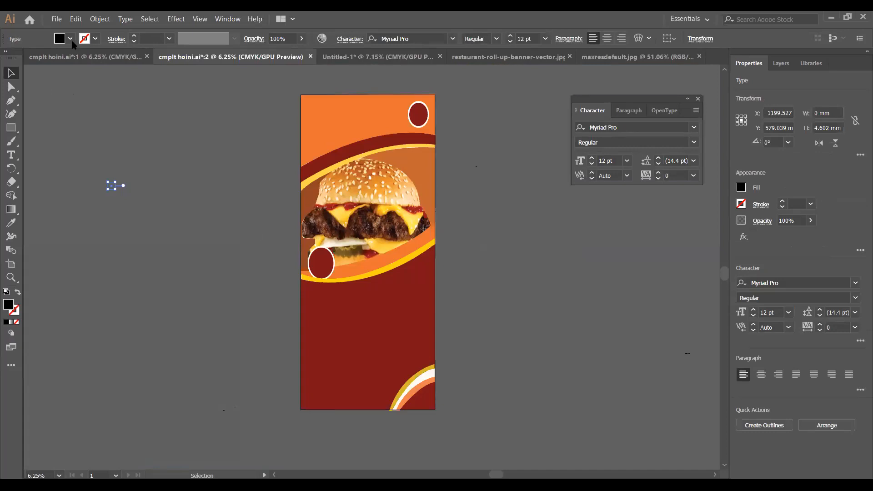
{"action": "left_click", "coordinate": [56, 19]}
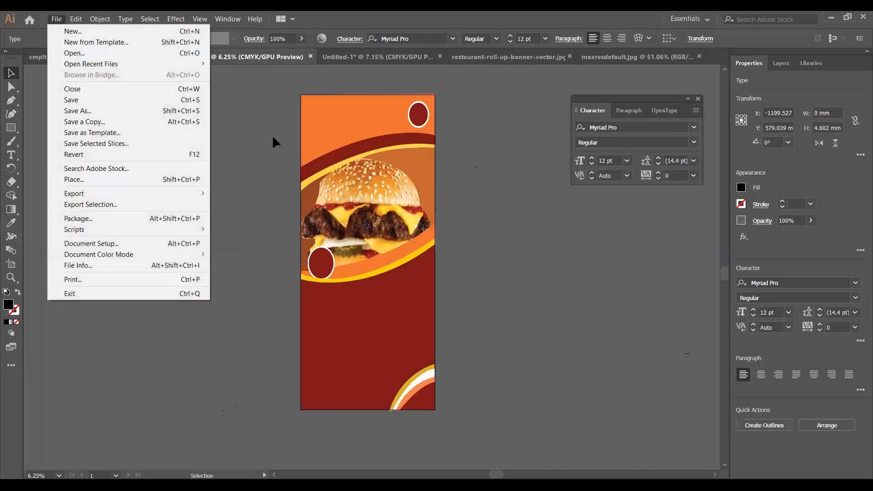
{"action": "left_click", "coordinate": [273, 141]}
{"action": "left_click", "coordinate": [273, 140]}
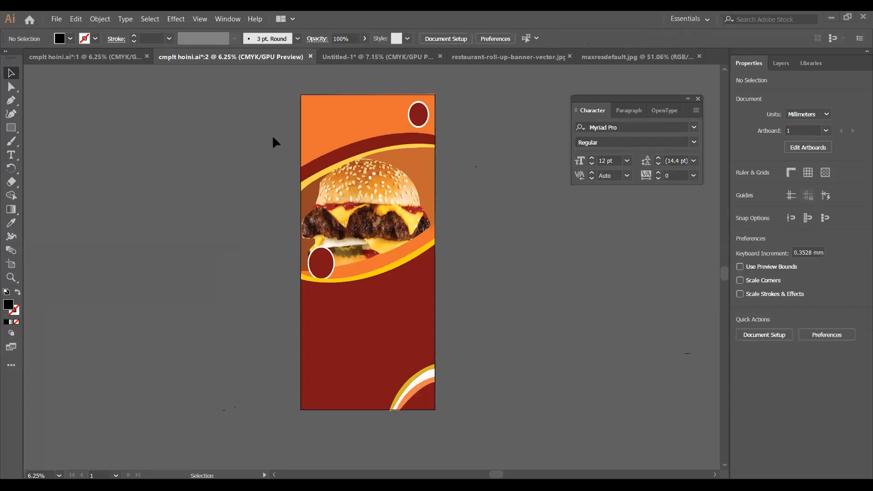
{"action": "left_click", "coordinate": [8, 157]}
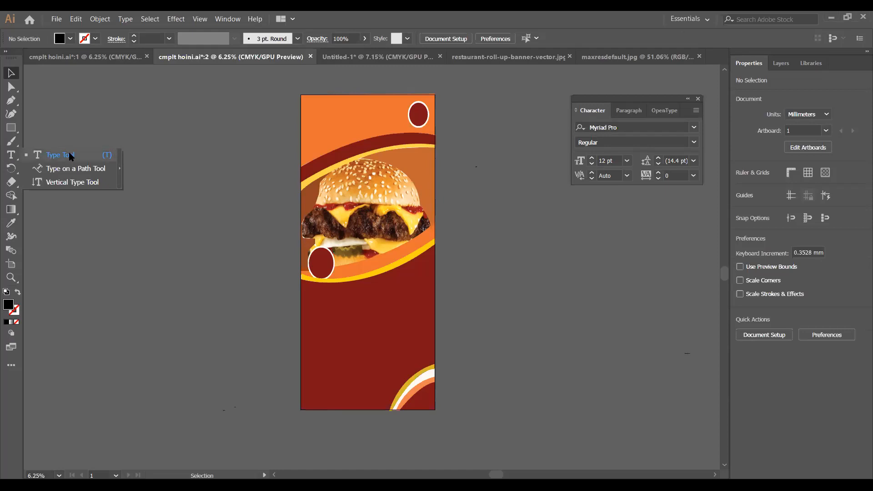
{"action": "left_click", "coordinate": [71, 156]}
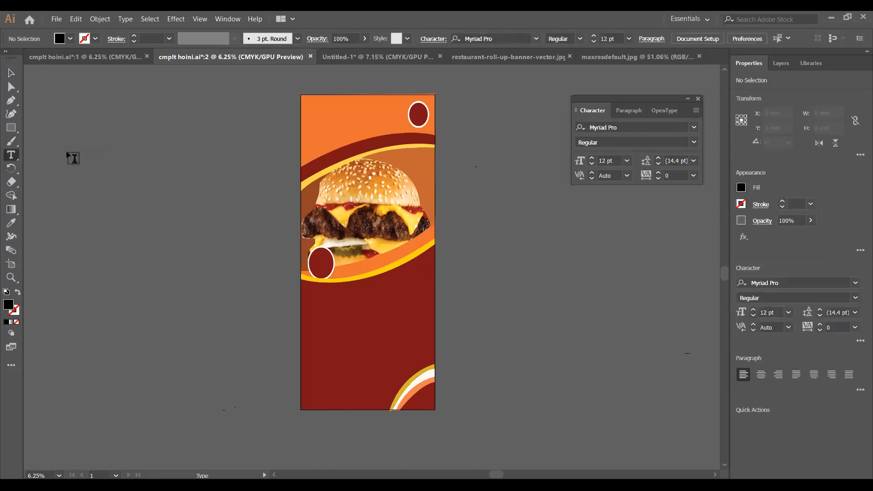
{"action": "left_click", "coordinate": [627, 161]}
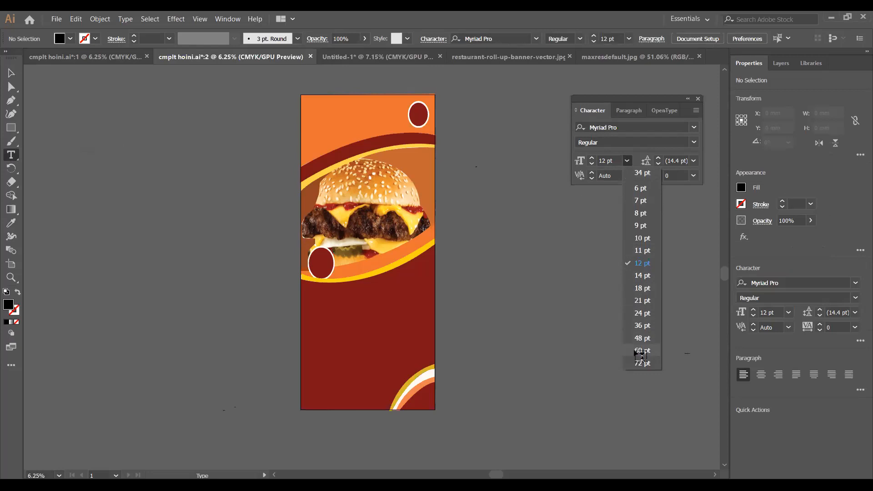
{"action": "left_click", "coordinate": [642, 351]}
{"action": "left_click", "coordinate": [215, 132]}
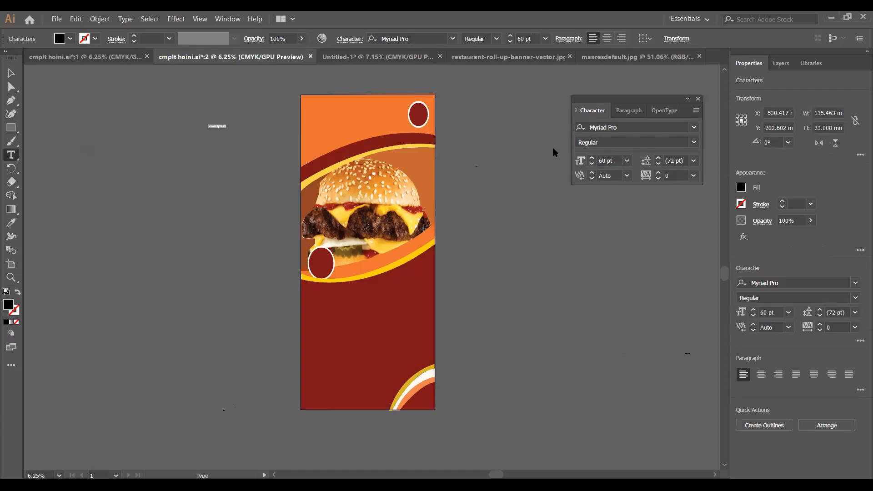
Set the new placeholder text's font size to 200 pt.
{"action": "left_click", "coordinate": [627, 162]}
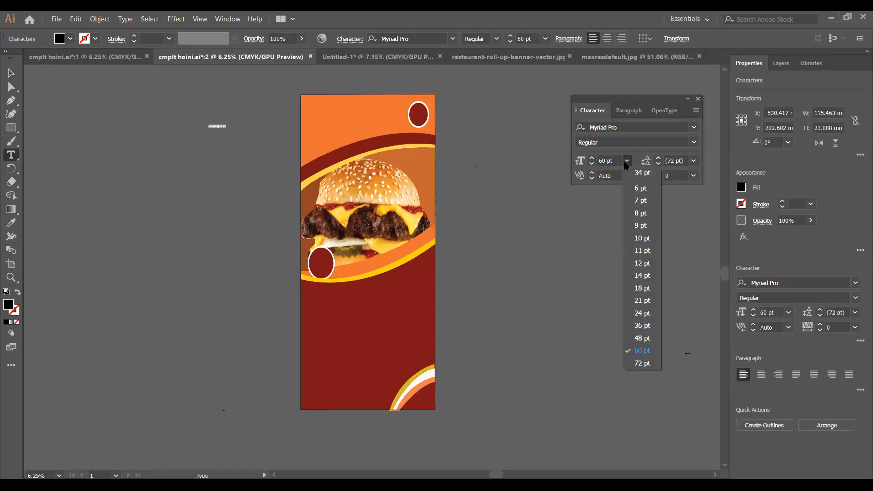
{"action": "left_click", "coordinate": [620, 209]}
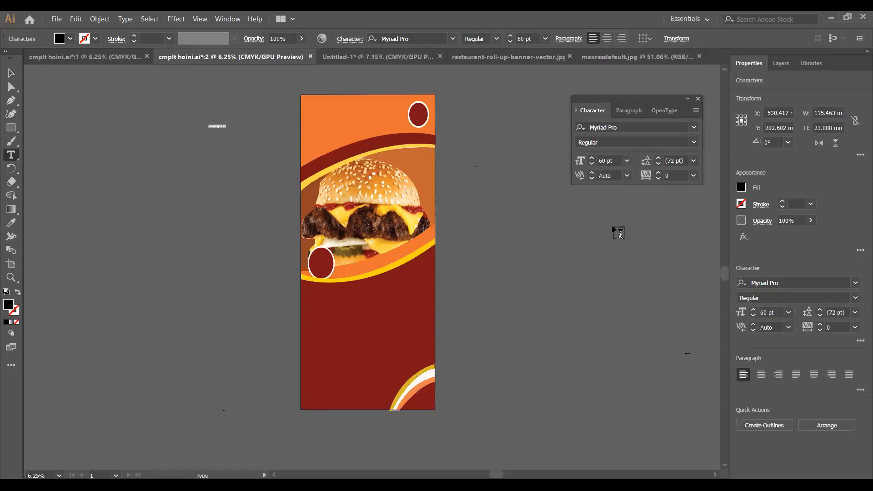
{"action": "left_click", "coordinate": [615, 159]}
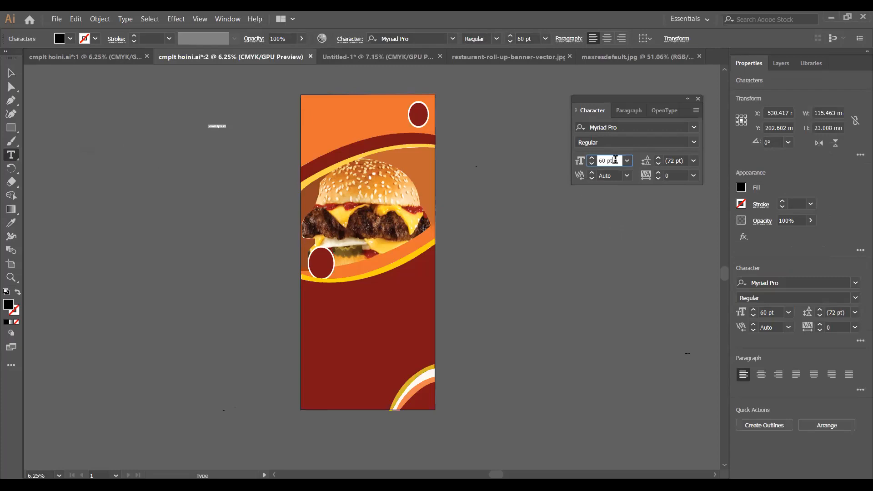
{"action": "key", "text": "BackSpace"}
{"action": "key", "text": "BackSpace"}
{"action": "key", "text": "BackSpace"}
{"action": "type", "text": "200"}
{"action": "key", "text": "Return"}
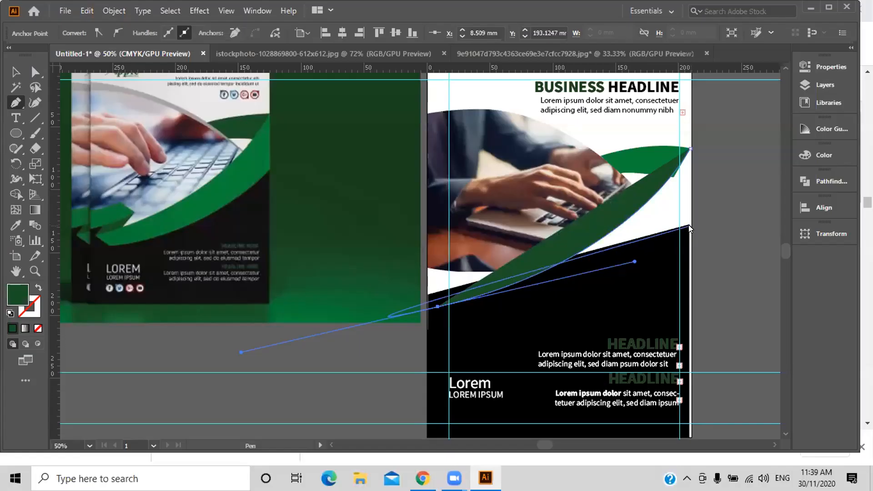
Try to extend the green Pen shape with a curved segment to the page's right edge, and undo that segment.
{"action": "left_click_drag", "start_coordinate": [690, 226], "coordinate": [694, 189]}
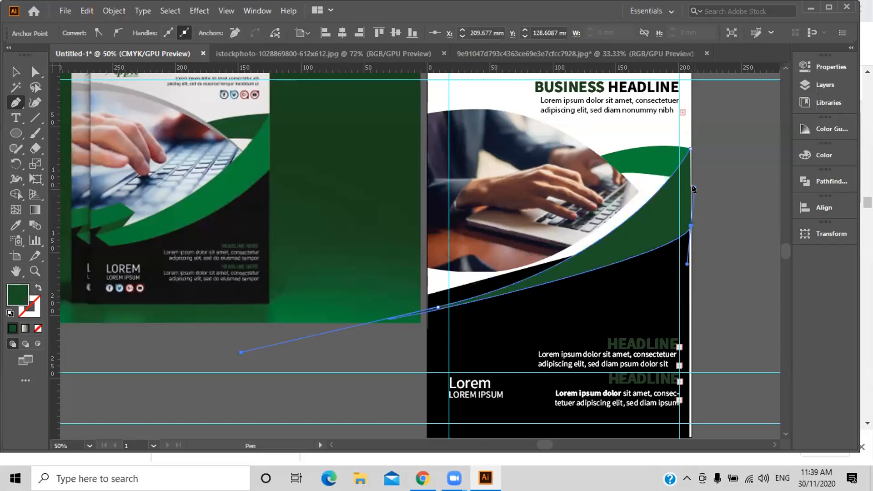
{"action": "key", "text": "ctrl+z"}
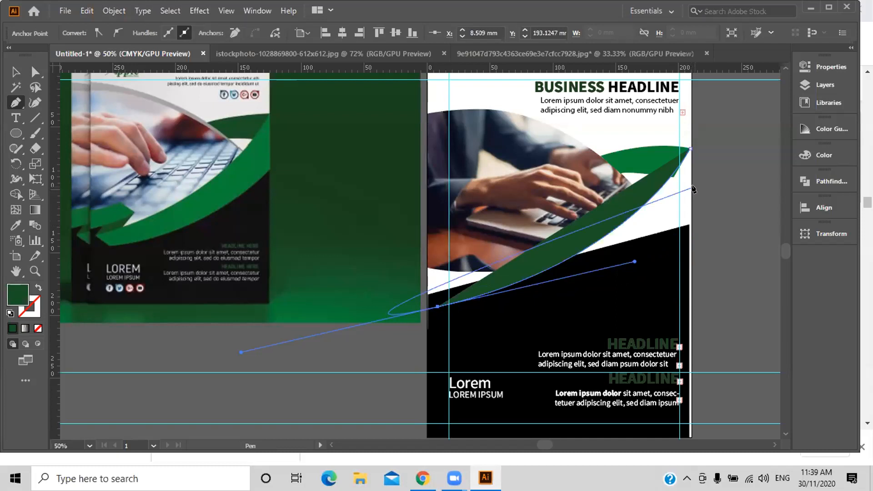
{"action": "left_click", "coordinate": [693, 188], "text": "ctrl"}
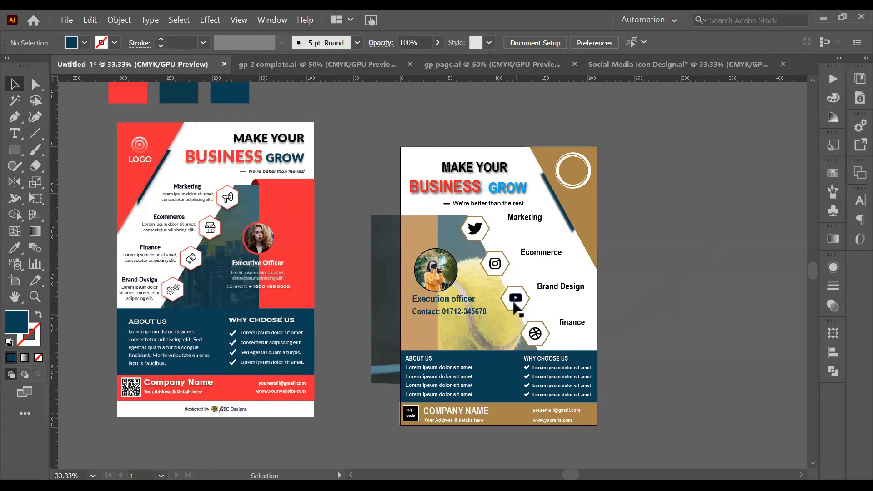
Move the YouTube icon slightly left to centre it in its hexagon, and deselect it.
{"action": "scroll", "coordinate": [514, 304], "scroll_direction": "up", "scroll_amount": 6}
{"action": "mouse_move", "coordinate": [539, 282]}
{"action": "left_mouse_down"}
{"action": "mouse_move", "coordinate": [556, 287]}
{"action": "mouse_move", "coordinate": [530, 280]}
{"action": "left_mouse_up"}
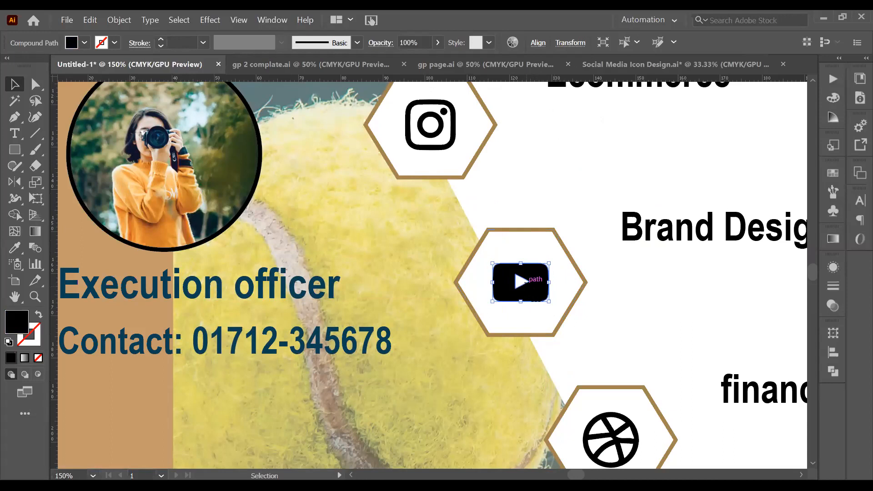
{"action": "scroll", "coordinate": [530, 280], "scroll_direction": "down", "scroll_amount": 2}
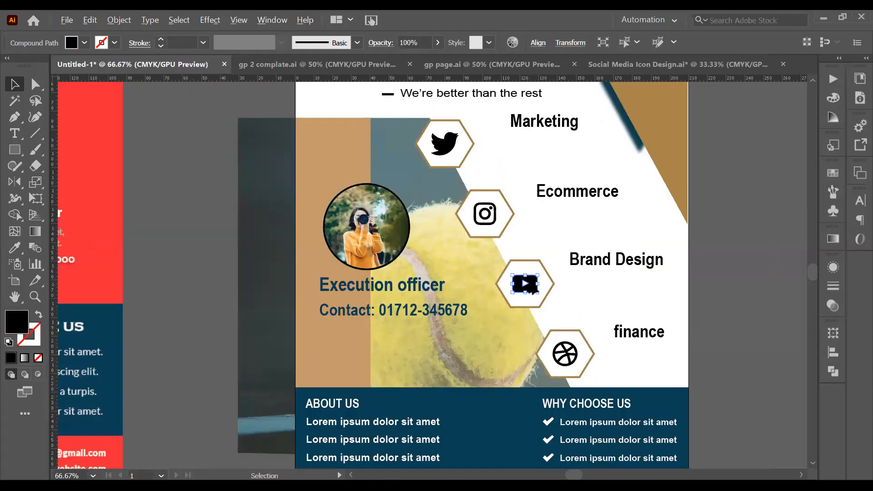
{"action": "left_click", "coordinate": [754, 255]}
Stretch the left edge of the flyer's brown footer band outward beyond the artboard.
{"action": "scroll", "coordinate": [730, 282], "scroll_direction": "down", "scroll_amount": 1}
{"action": "scroll", "coordinate": [730, 283], "scroll_direction": "up", "scroll_amount": 1}
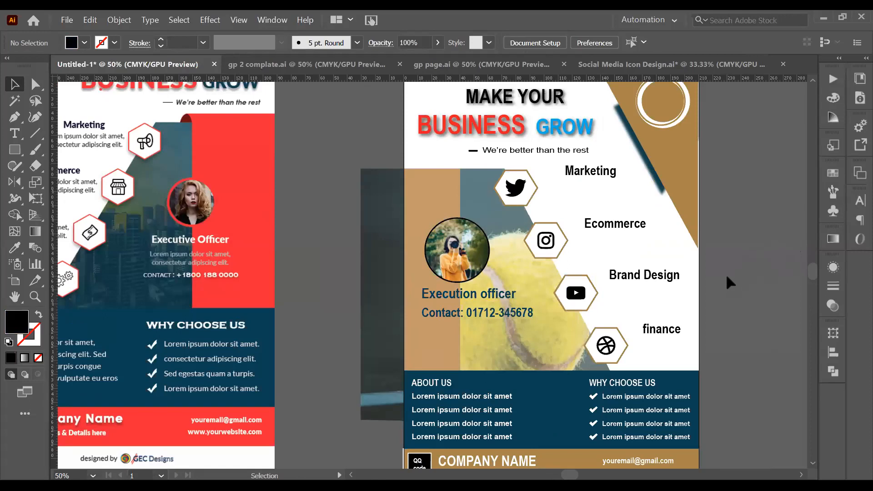
{"action": "scroll", "coordinate": [730, 282], "scroll_direction": "up", "scroll_amount": 3}
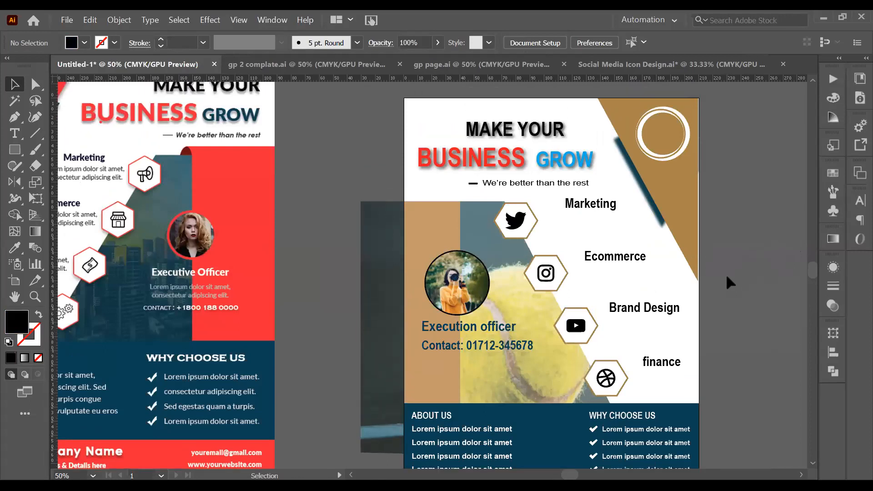
{"action": "scroll", "coordinate": [730, 283], "scroll_direction": "down", "scroll_amount": 1}
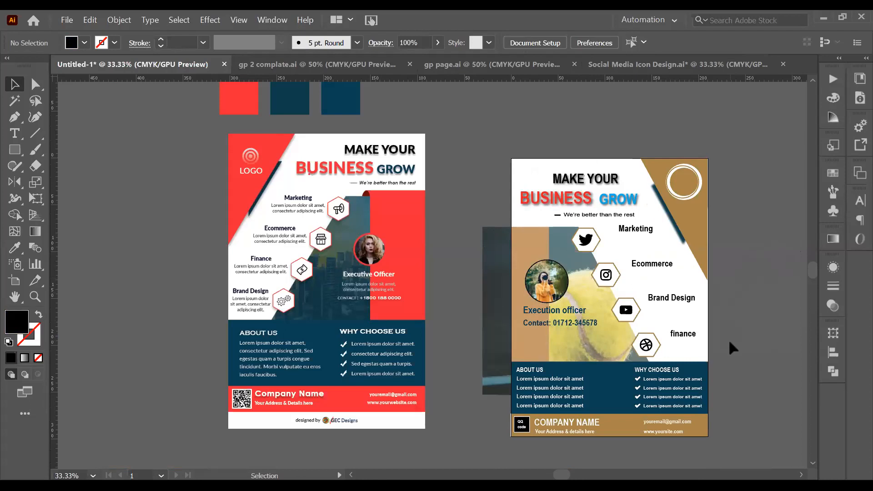
{"action": "scroll", "coordinate": [495, 449], "scroll_direction": "up", "scroll_amount": 2}
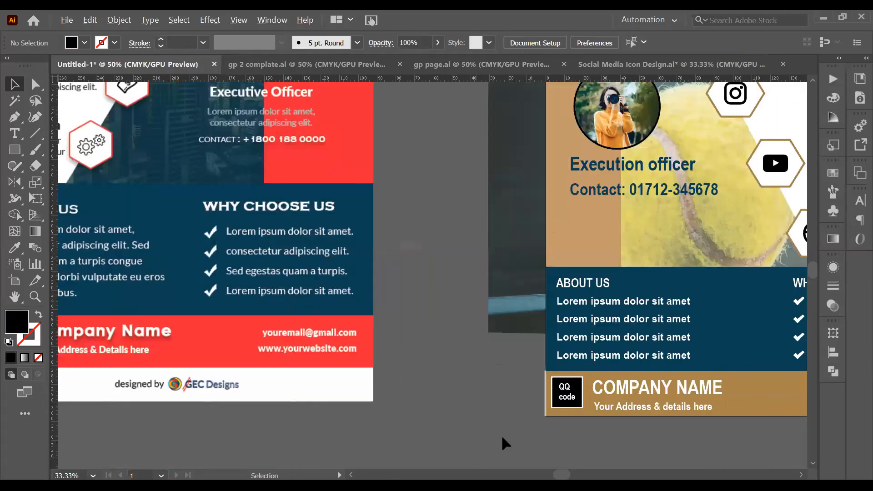
{"action": "scroll", "coordinate": [523, 447], "scroll_direction": "up", "scroll_amount": 1}
{"action": "scroll", "coordinate": [536, 448], "scroll_direction": "up", "scroll_amount": 4}
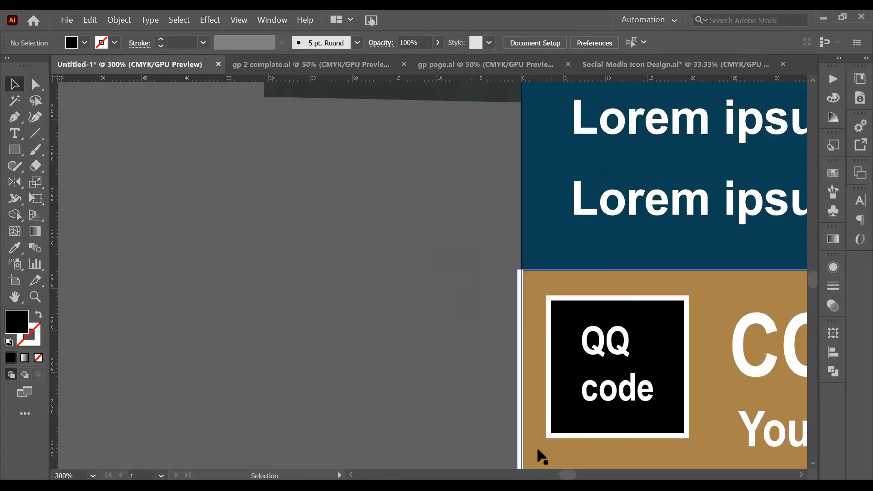
{"action": "left_click", "coordinate": [532, 450]}
{"action": "left_click_drag", "start_coordinate": [519, 374], "coordinate": [496, 377]}
{"action": "left_click", "coordinate": [436, 370]}
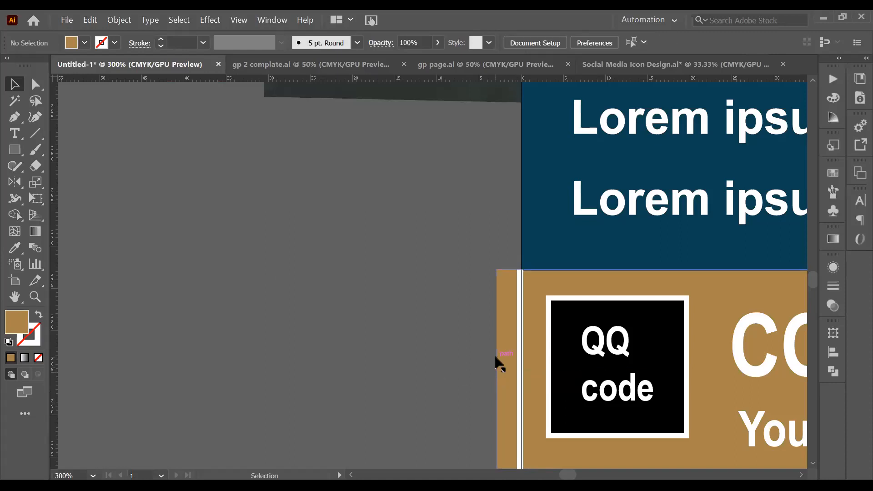
Pull the brown footer band's left edge inside the artboard and delete the thin white strip behind it.
{"action": "left_click", "coordinate": [500, 381]}
{"action": "left_click_drag", "start_coordinate": [496, 374], "coordinate": [531, 377]}
{"action": "left_click", "coordinate": [509, 359]}
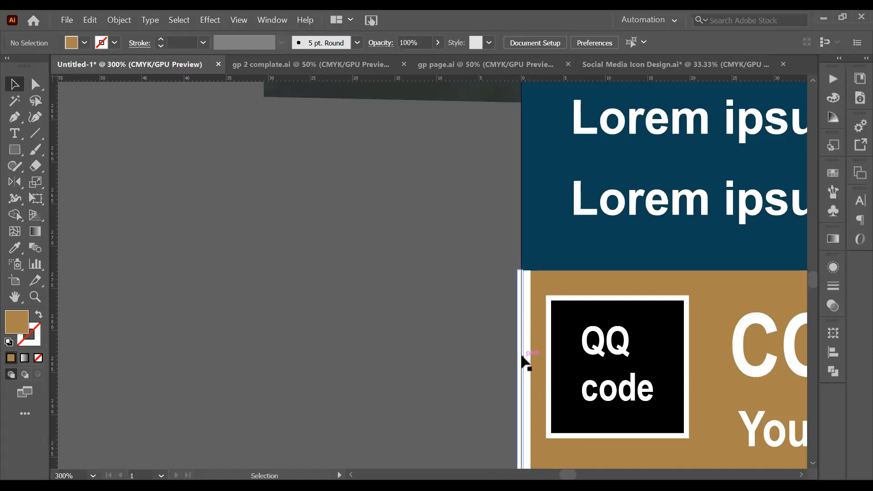
{"action": "left_click", "coordinate": [523, 361]}
{"action": "left_click", "coordinate": [520, 360]}
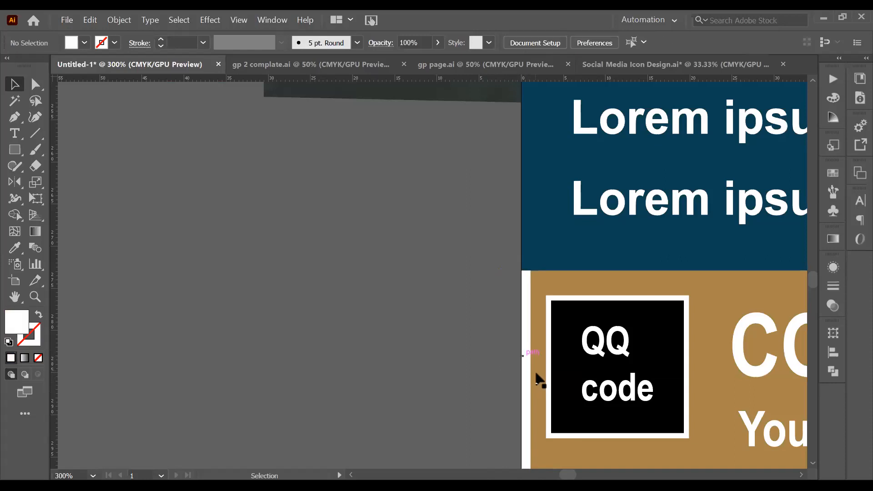
Extend the brown footer band's left edge slightly past the artboard edge to cover the white gap.
{"action": "left_click", "coordinate": [532, 370]}
{"action": "left_click_drag", "start_coordinate": [530, 371], "coordinate": [506, 370]}
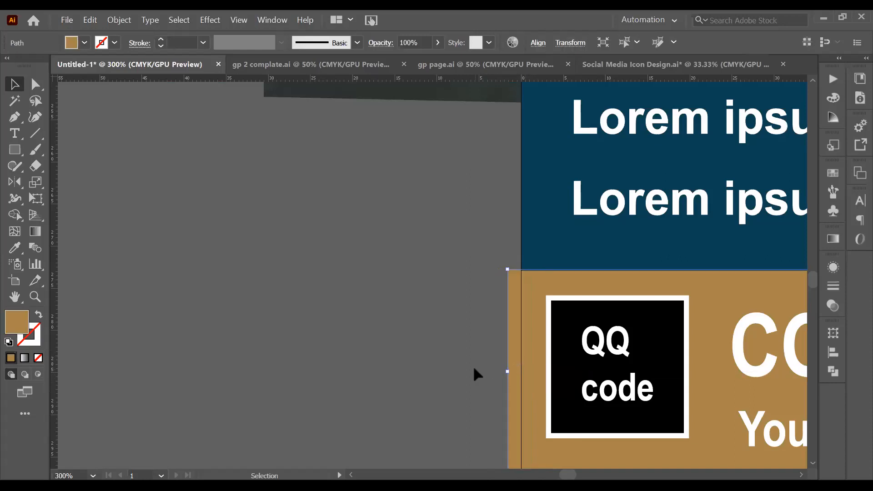
{"action": "left_click", "coordinate": [474, 372]}
Go to the gp 2 complate.ai document and examine the layout of its Call Details page.
{"action": "scroll", "coordinate": [473, 372], "scroll_direction": "down", "scroll_amount": 1}
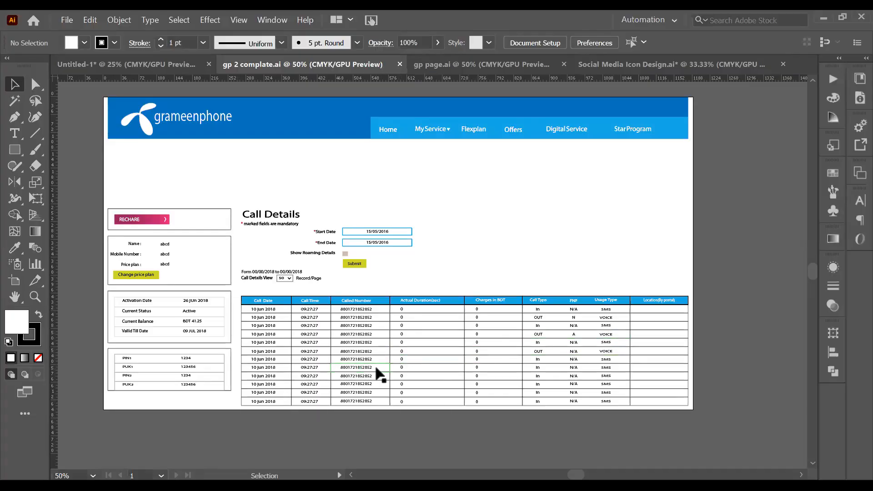
{"action": "scroll", "coordinate": [377, 369], "scroll_direction": "up", "scroll_amount": 1}
{"action": "scroll", "coordinate": [262, 326], "scroll_direction": "up", "scroll_amount": 1}
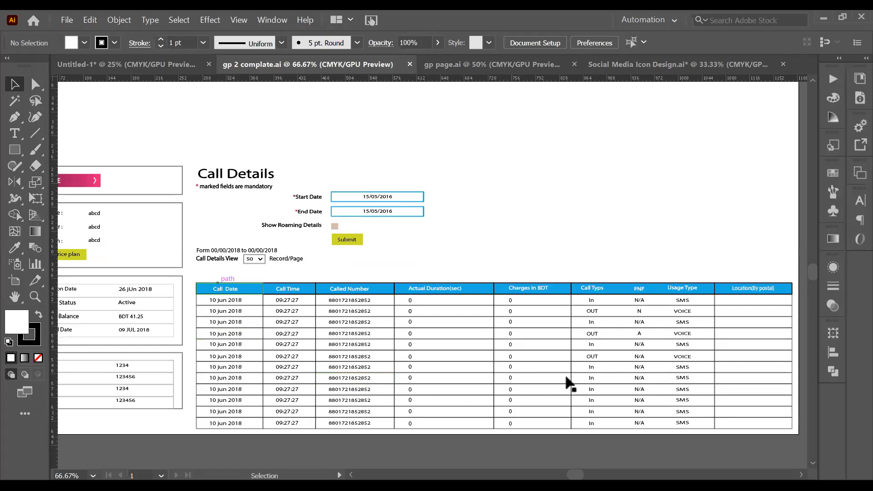
{"action": "scroll", "coordinate": [528, 342], "scroll_direction": "down", "scroll_amount": 1}
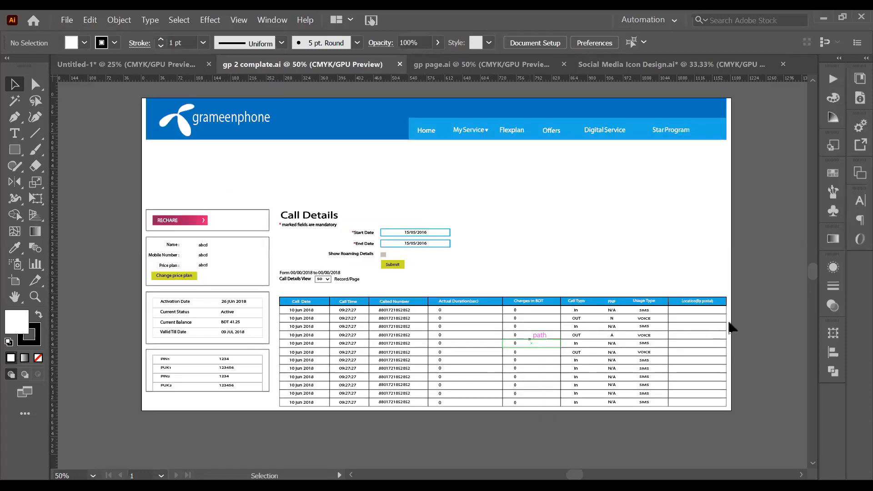
{"action": "scroll", "coordinate": [746, 329], "scroll_direction": "up", "scroll_amount": 1}
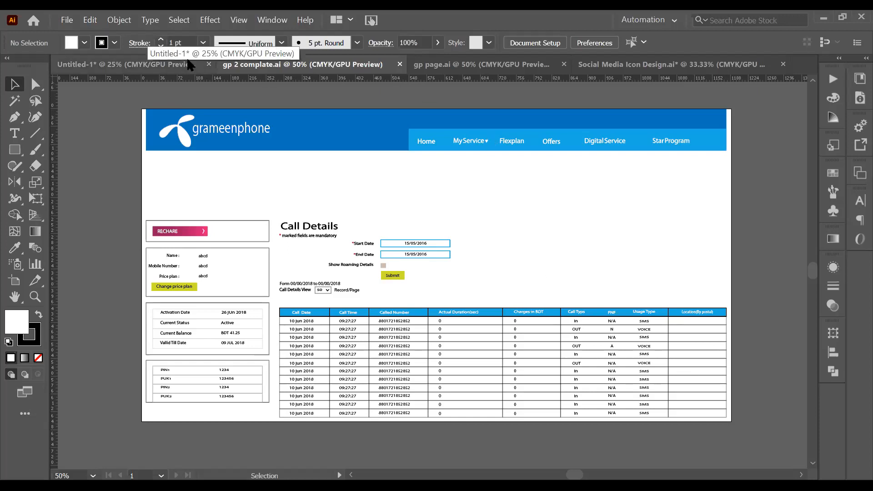
Switch back to the Untitled-1 document.
{"action": "left_click", "coordinate": [191, 65]}
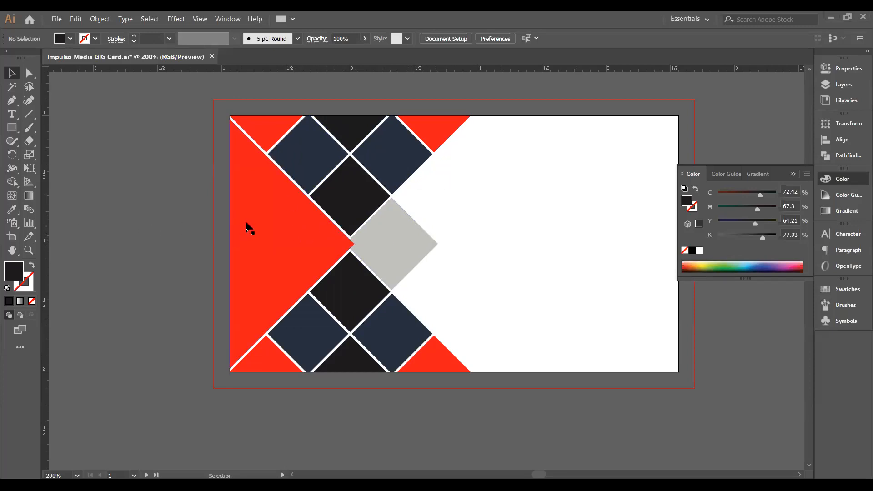
Select the card's large red triangle and make its red the base color of the Color Guide.
{"action": "left_click", "coordinate": [282, 209]}
{"action": "double_click", "coordinate": [10, 276]}
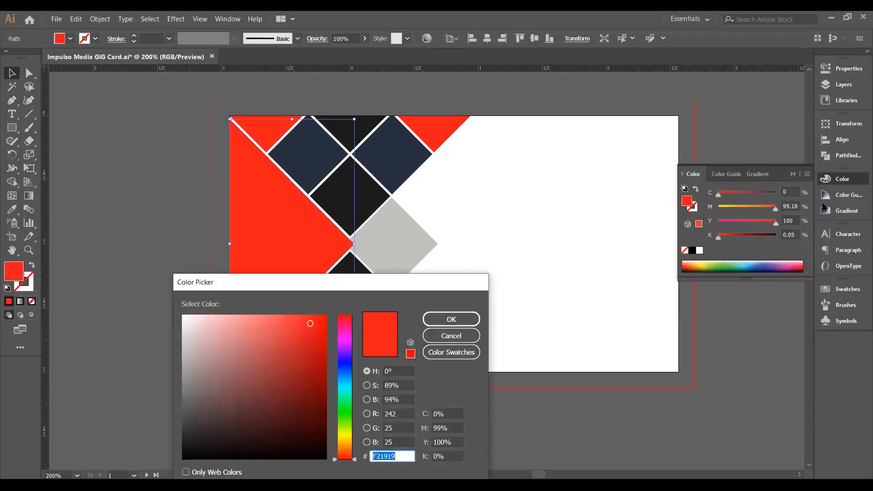
{"action": "left_click", "coordinate": [452, 338]}
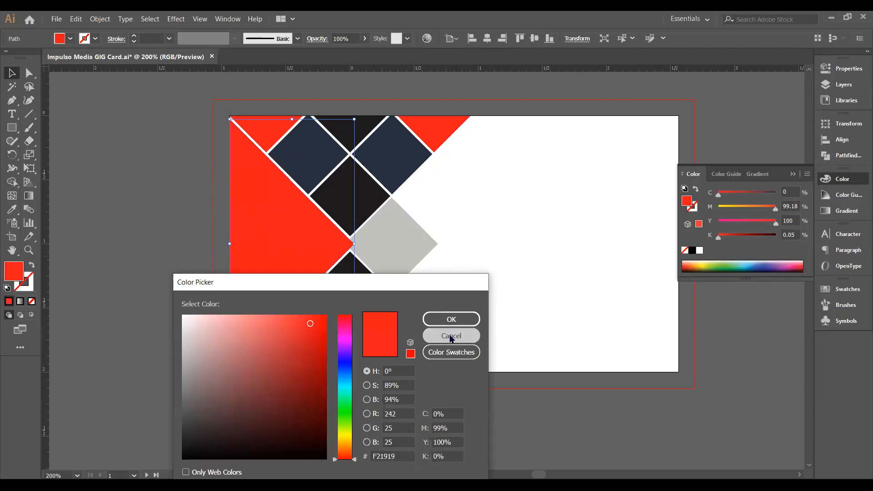
{"action": "left_click", "coordinate": [723, 173]}
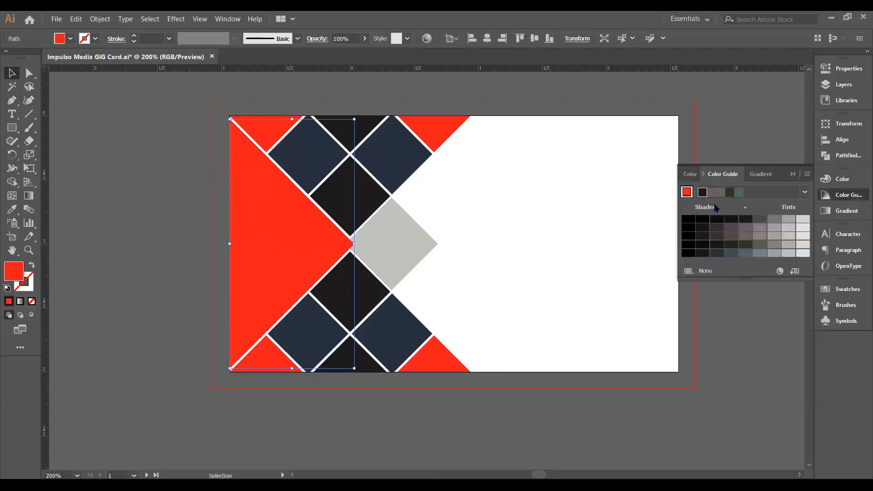
{"action": "left_click", "coordinate": [687, 192]}
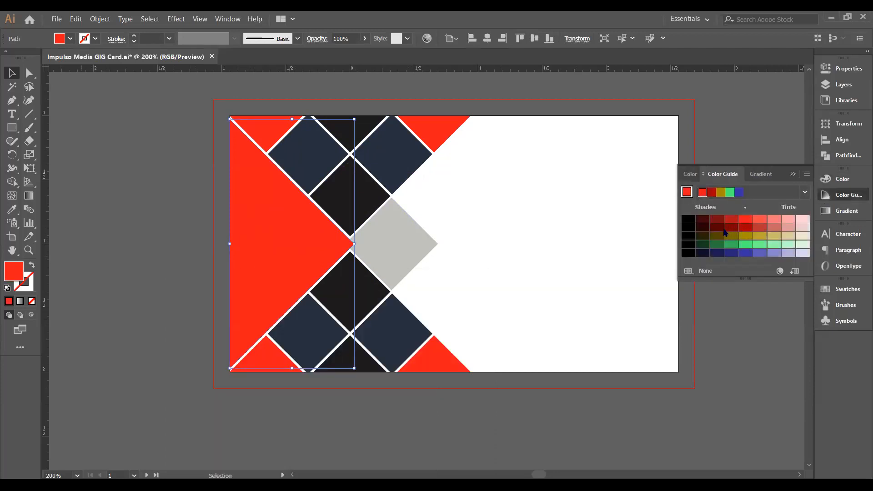
Try several dark to light red variations from the Color Guide as the fill of the card's large triangle.
{"action": "left_click", "coordinate": [718, 227]}
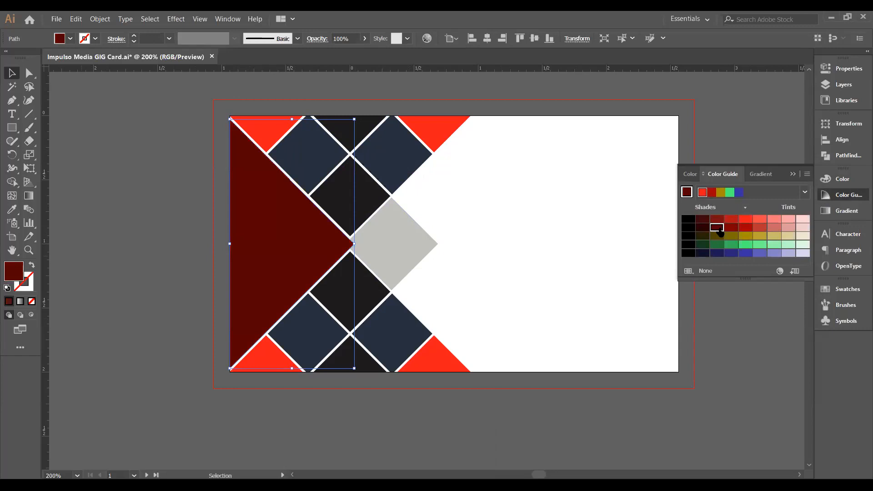
{"action": "left_click", "coordinate": [728, 230]}
{"action": "left_click", "coordinate": [760, 228]}
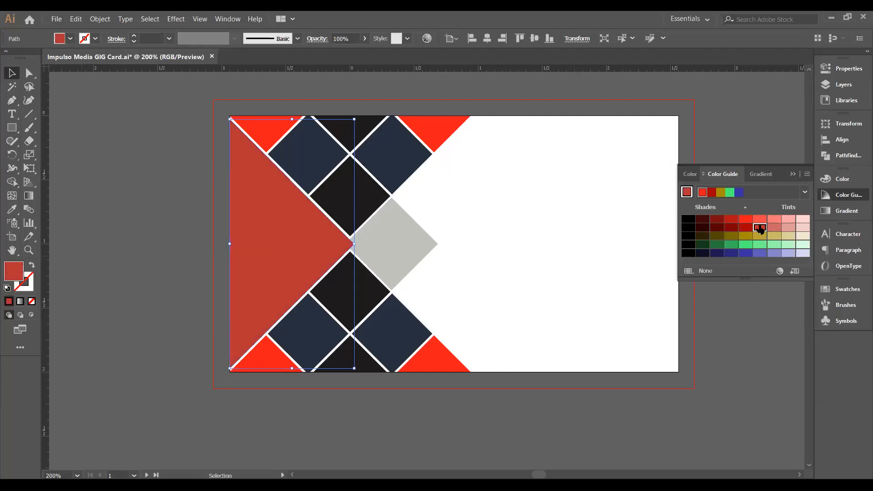
{"action": "left_click", "coordinate": [770, 228]}
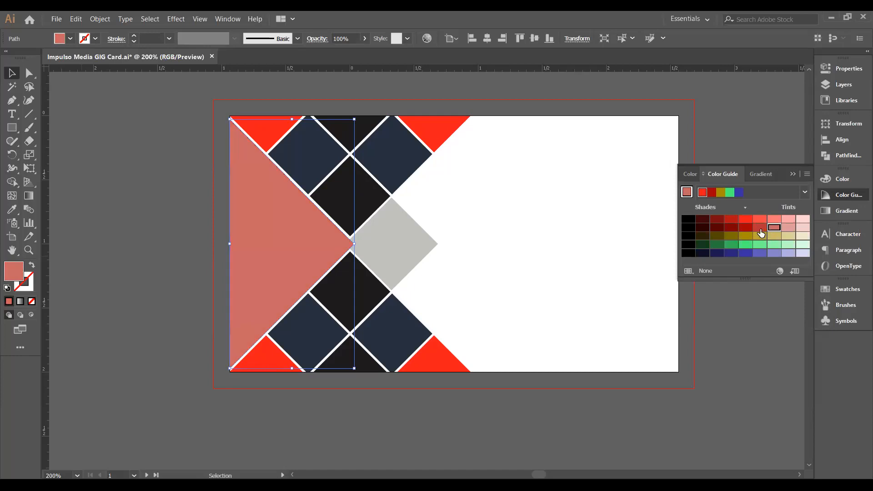
{"action": "left_click", "coordinate": [789, 228]}
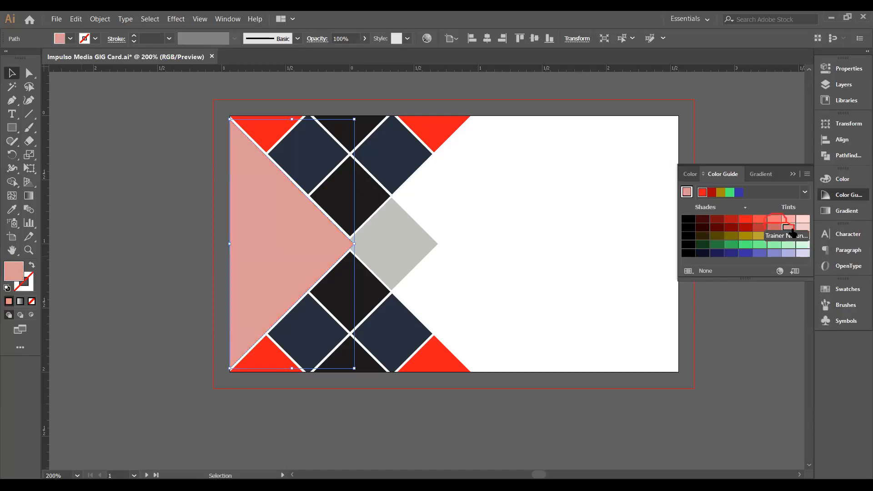
{"action": "left_click", "coordinate": [790, 221]}
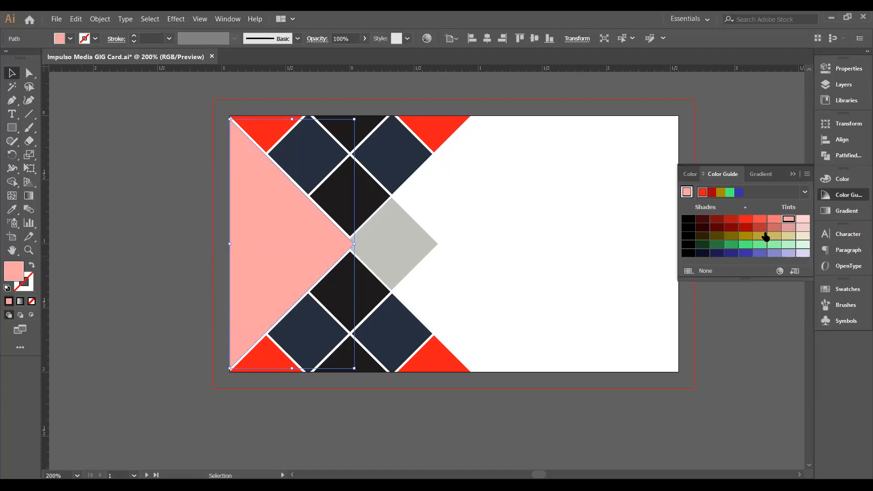
{"action": "left_click", "coordinate": [493, 213]}
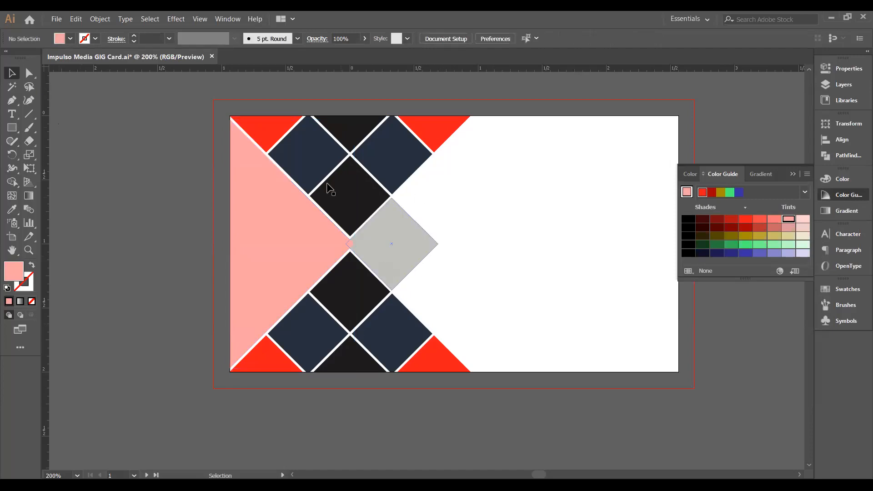
{"action": "left_click", "coordinate": [791, 229]}
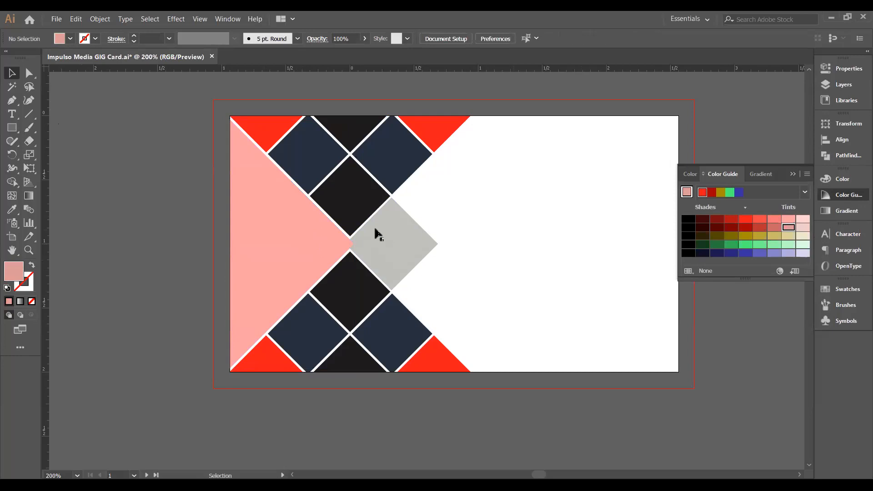
Compare lighter red tints on the large triangle and fill it with the medium salmon tint from the Color Guide.
{"action": "left_click", "coordinate": [292, 229]}
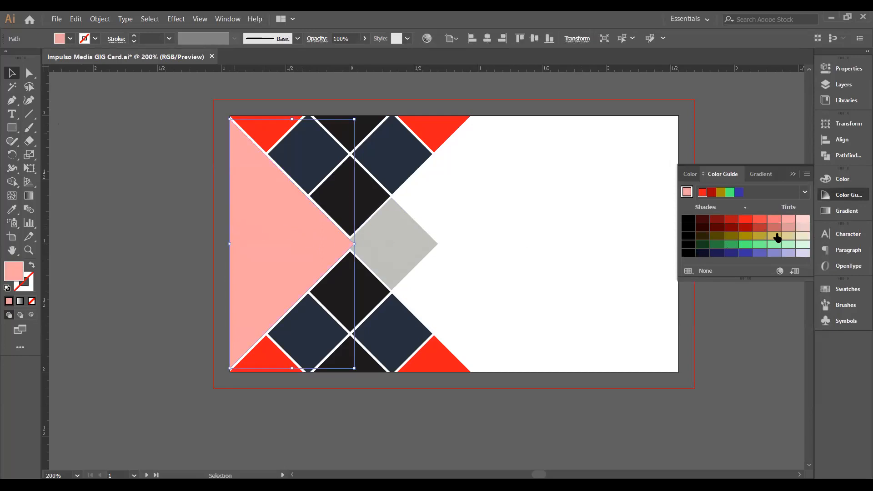
{"action": "left_click", "coordinate": [803, 228]}
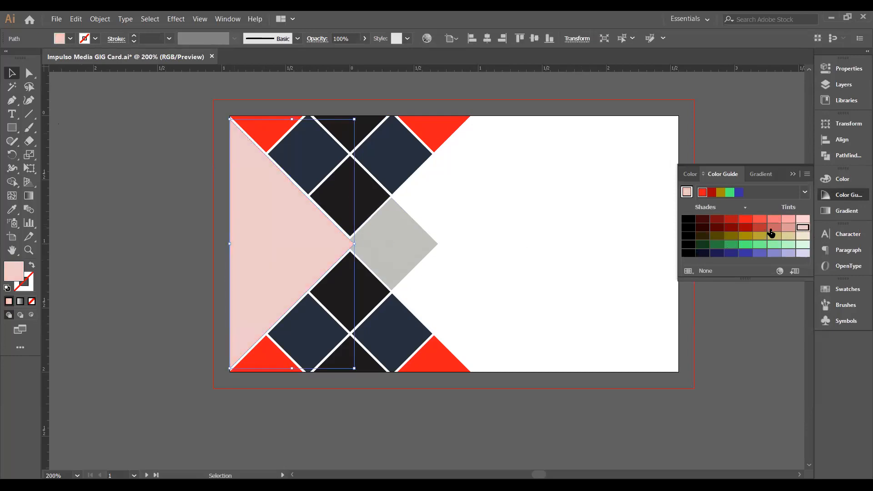
{"action": "left_click", "coordinate": [760, 227]}
{"action": "left_click", "coordinate": [775, 222]}
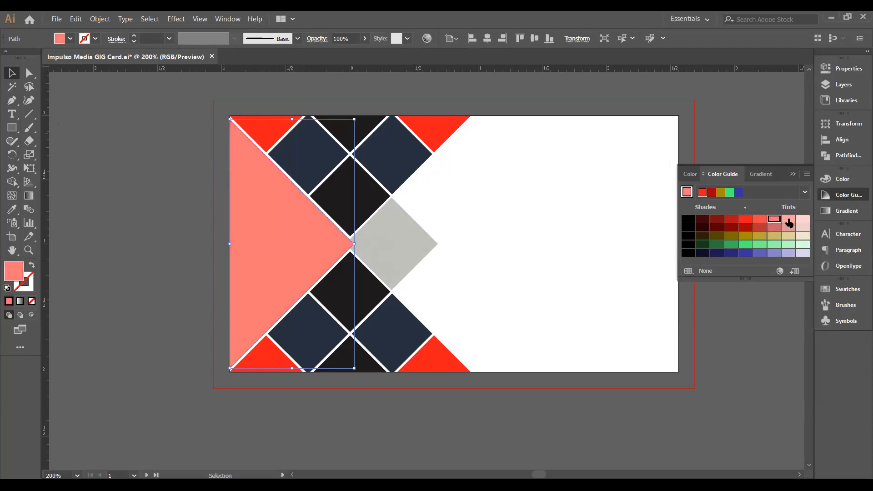
{"action": "left_click", "coordinate": [789, 221]}
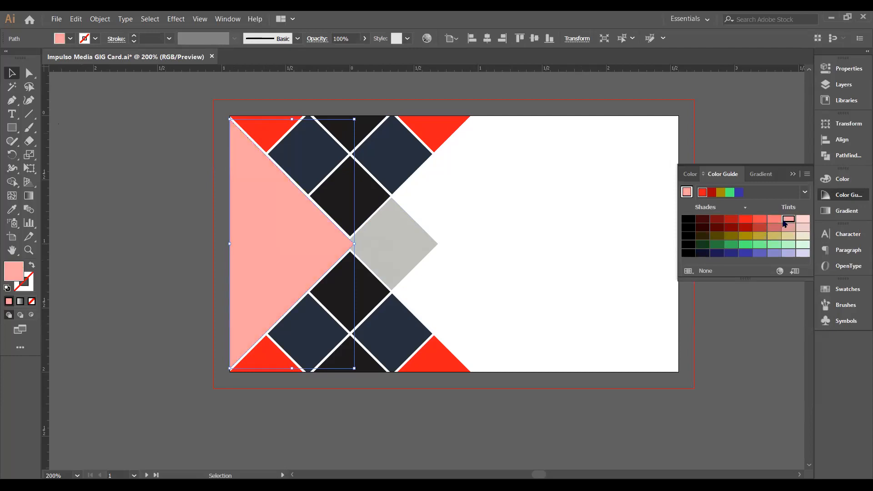
{"action": "left_click", "coordinate": [775, 220]}
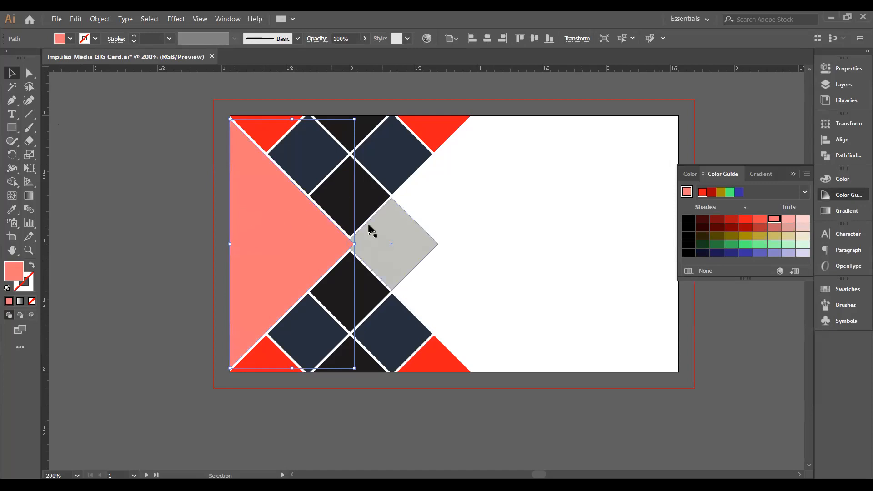
{"action": "left_click", "coordinate": [530, 234]}
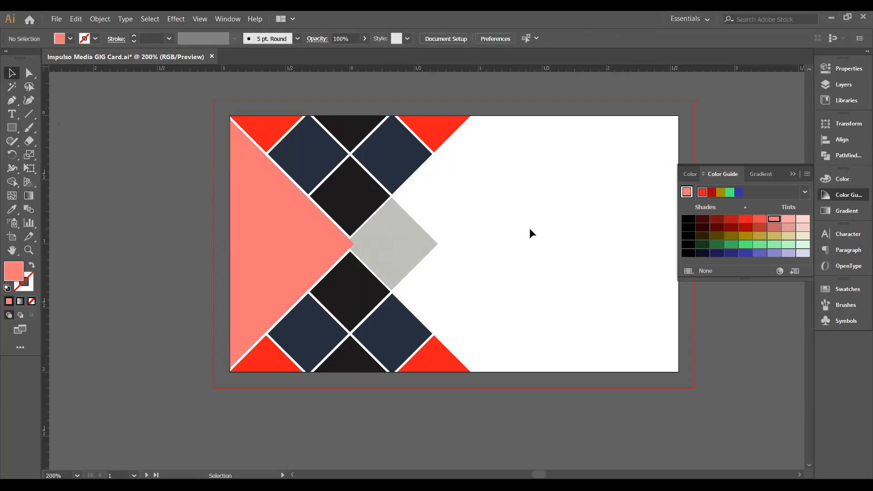
Fill the two small red triangles along the card's upper edge with the same salmon tint.
{"action": "left_click", "coordinate": [268, 137]}
{"action": "left_click", "coordinate": [774, 220]}
{"action": "left_click", "coordinate": [437, 129]}
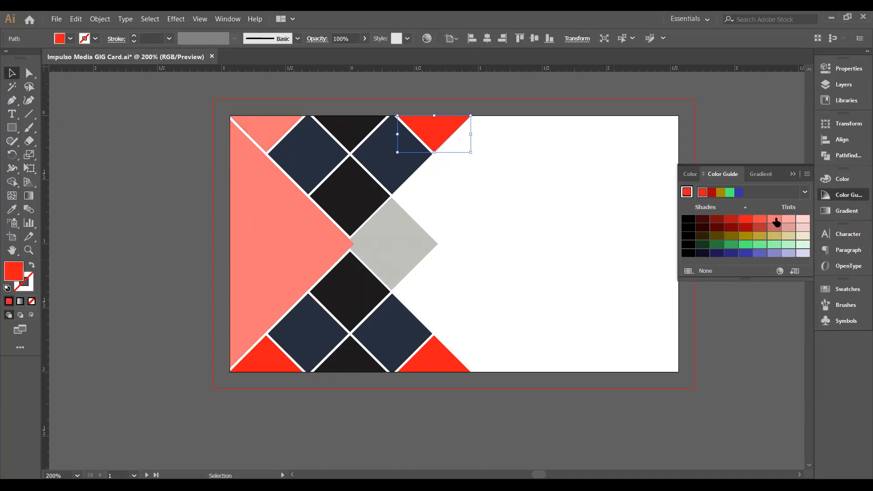
{"action": "left_click", "coordinate": [496, 150]}
{"action": "left_click", "coordinate": [437, 130]}
{"action": "left_click", "coordinate": [774, 220]}
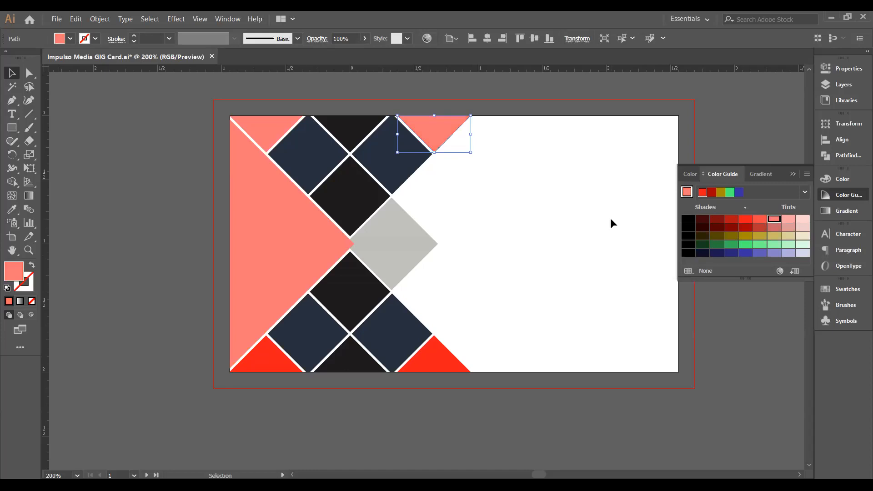
{"action": "left_click", "coordinate": [611, 218]}
Copy the large triangle's salmon fill to the card's lower-left triangle with the Eyedropper and select the remaining red triangle.
{"action": "left_click", "coordinate": [264, 357]}
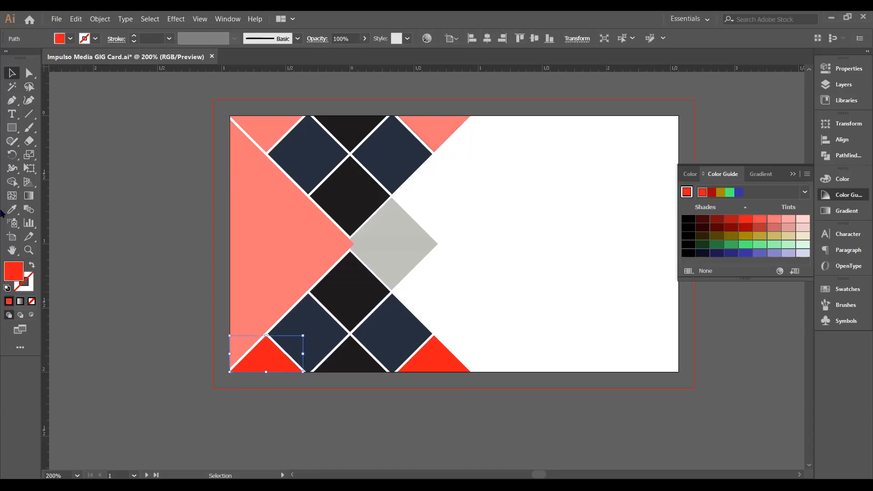
{"action": "left_click", "coordinate": [10, 210]}
{"action": "left_click", "coordinate": [289, 253]}
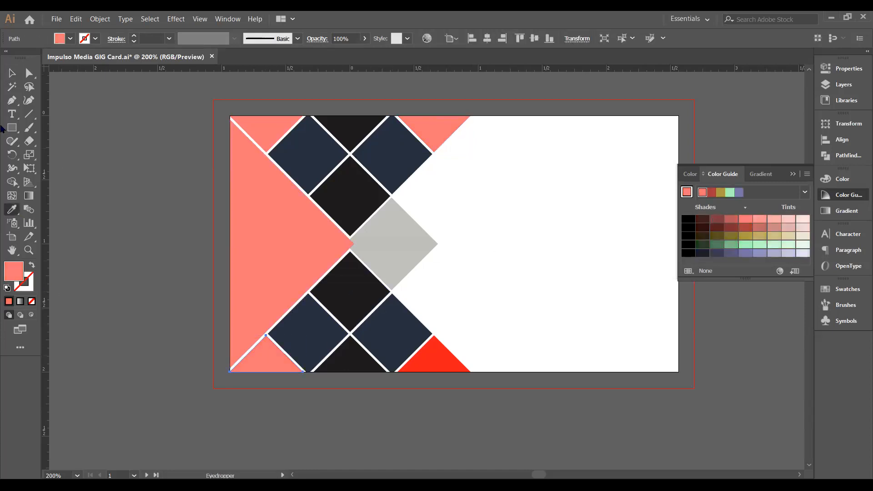
{"action": "left_click", "coordinate": [10, 74]}
{"action": "left_click", "coordinate": [432, 357]}
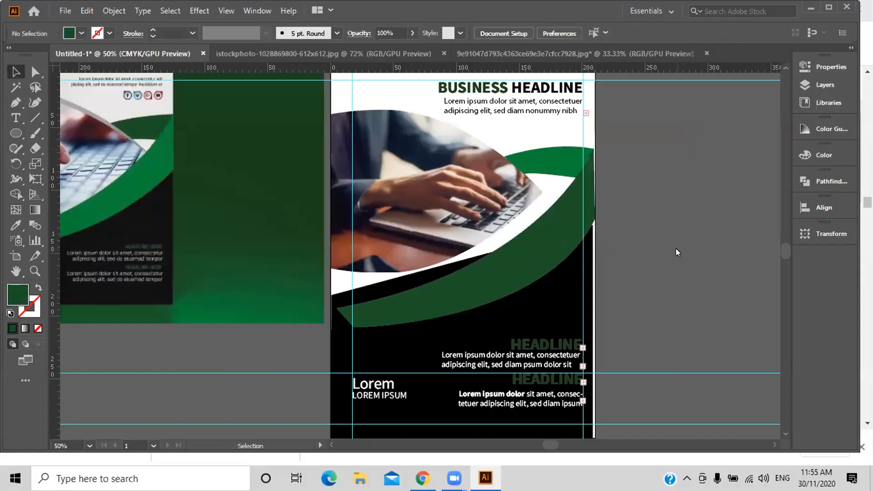
Nudge the flyer's dark green ribbon slightly right, past the artboard edge.
{"action": "left_click_drag", "start_coordinate": [537, 306], "coordinate": [548, 297]}
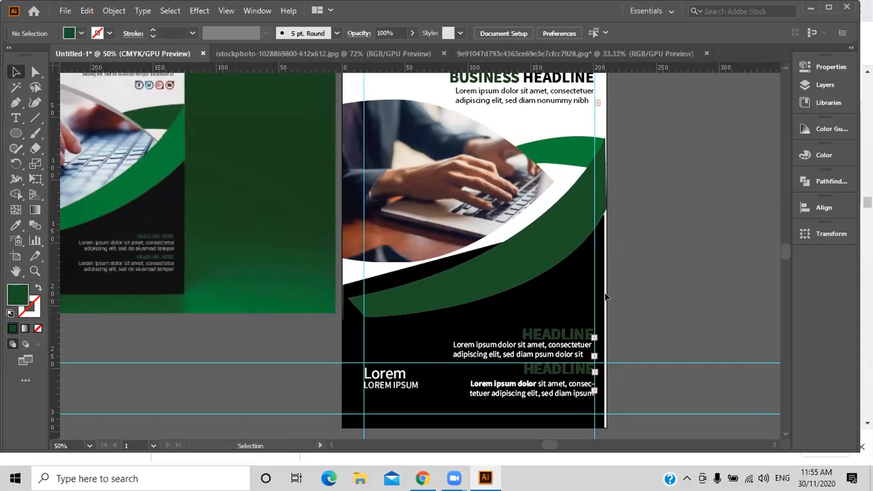
{"action": "key", "text": "ctrl"}
{"action": "key", "text": "ctrl+equal"}
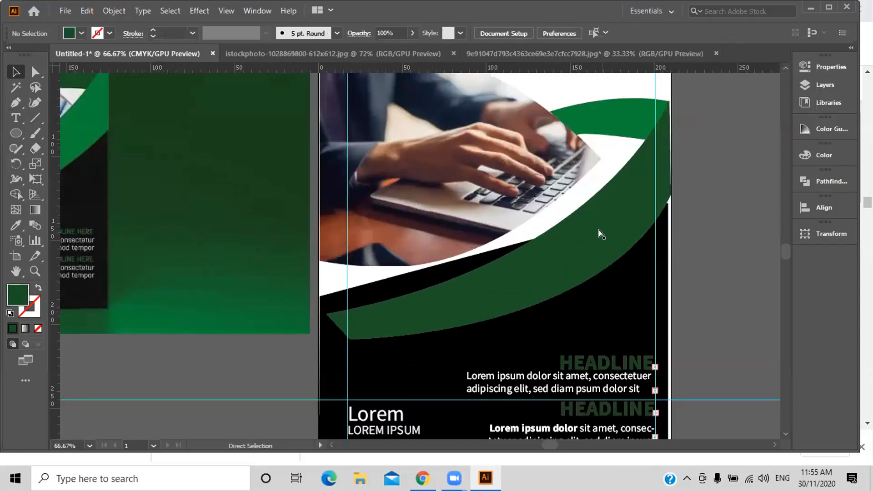
{"action": "key", "text": "ctrl+equal"}
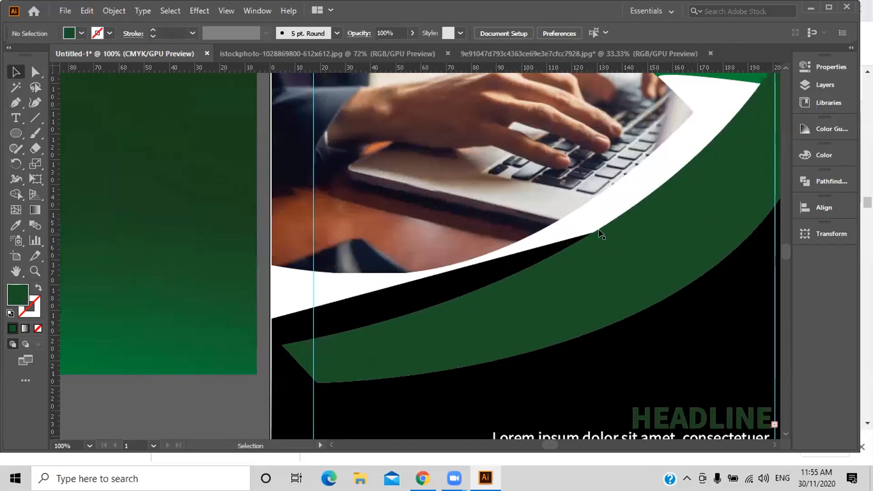
{"action": "left_click_drag", "start_coordinate": [661, 209], "coordinate": [448, 329]}
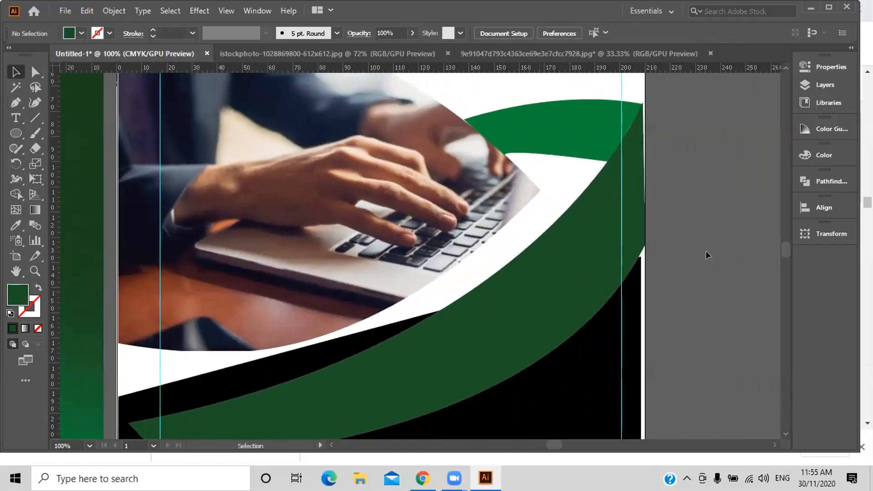
{"action": "left_click", "coordinate": [639, 138]}
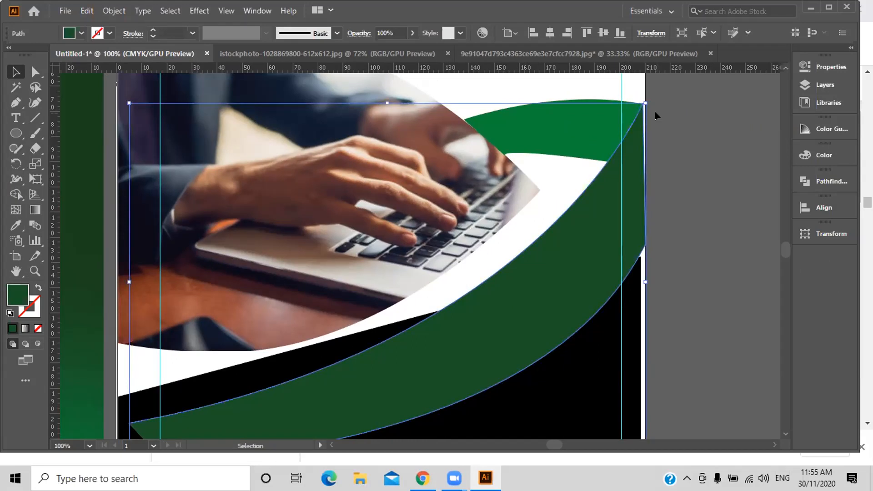
{"action": "key", "text": "Right"}
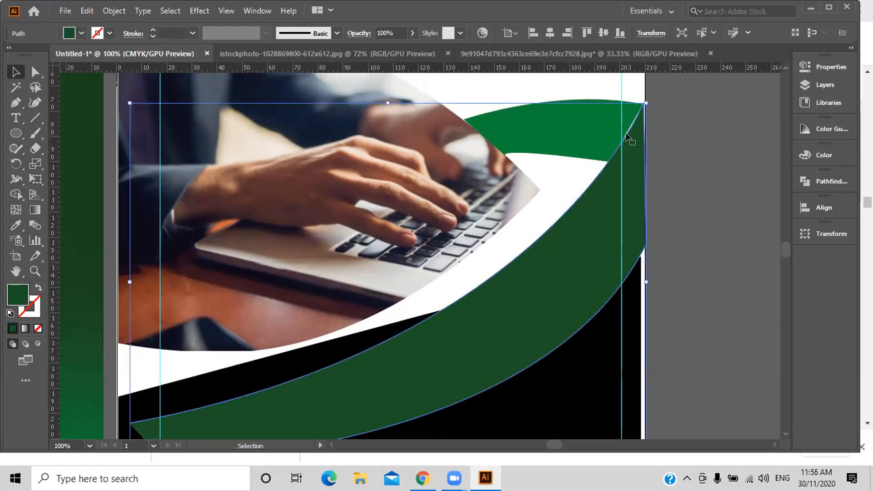
{"action": "key", "text": "Right"}
{"action": "key", "text": "Right"}
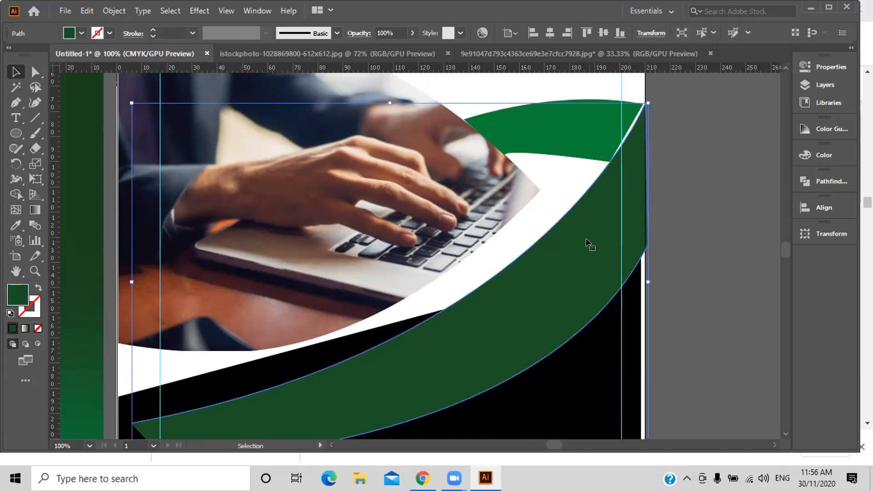
Nudge the dark green ribbon left until its right side sits just inside the artboard edge.
{"action": "left_click", "coordinate": [738, 212]}
{"action": "left_click", "coordinate": [605, 237]}
{"action": "key", "text": "Left"}
{"action": "key", "text": "Left"}
{"action": "key", "text": "Left"}
{"action": "key", "text": "Left"}
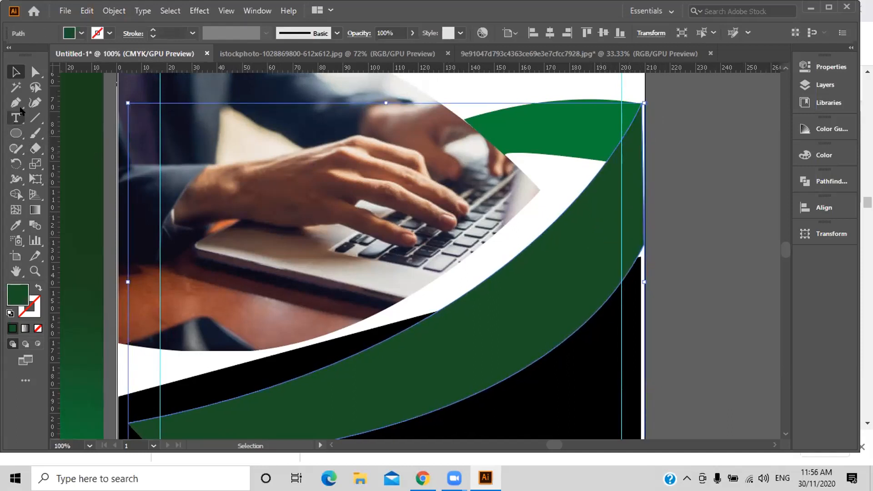
Move only the dark green ribbon's upper-right anchor point right until it meets the artboard edge.
{"action": "left_click", "coordinate": [20, 106]}
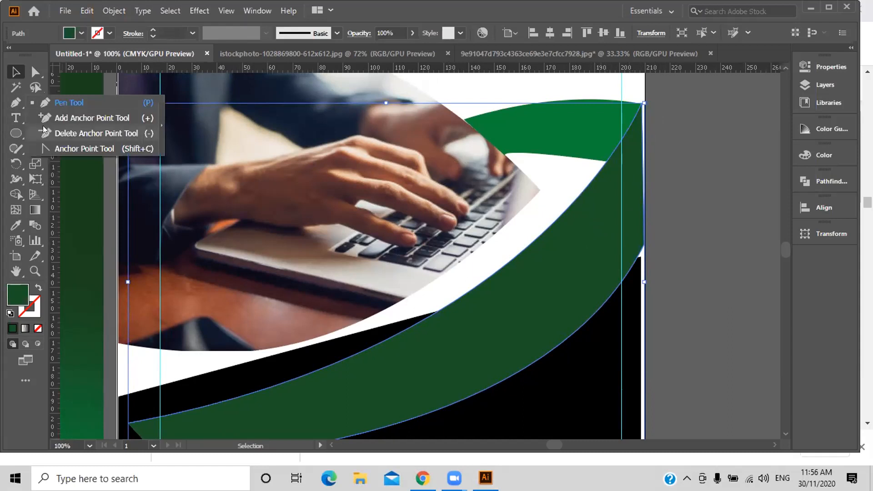
{"action": "left_click", "coordinate": [36, 71]}
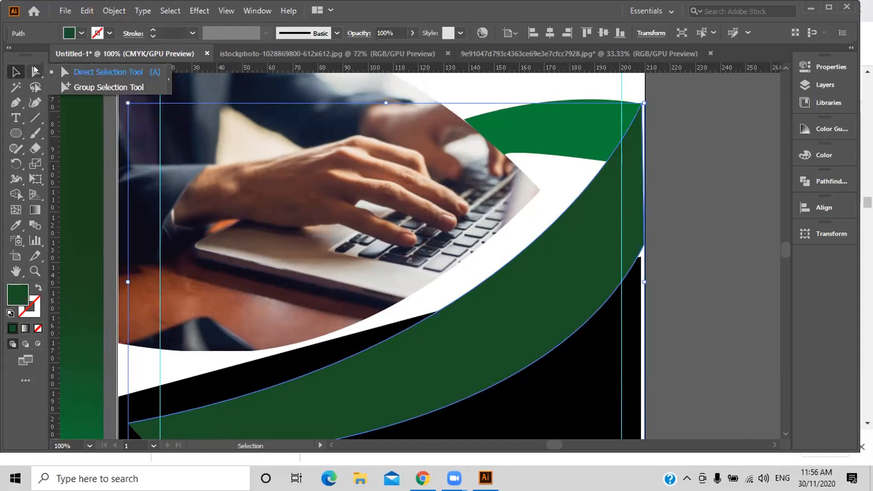
{"action": "left_click", "coordinate": [68, 72]}
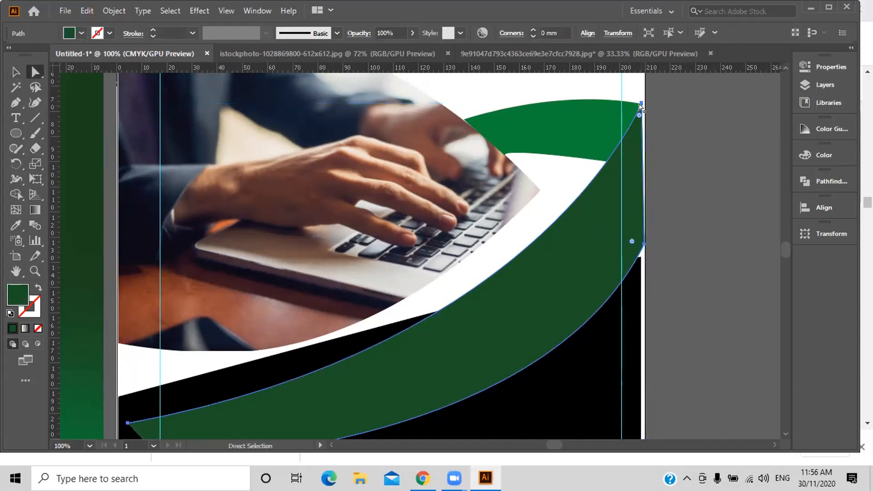
{"action": "left_click", "coordinate": [640, 106]}
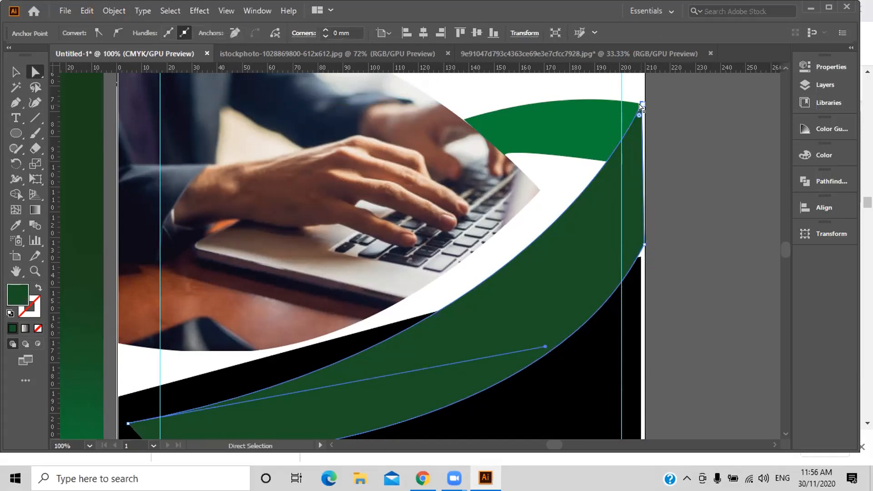
{"action": "key", "text": "Right"}
{"action": "key", "text": "Right"}
{"action": "key", "text": "Right"}
{"action": "key", "text": "Right"}
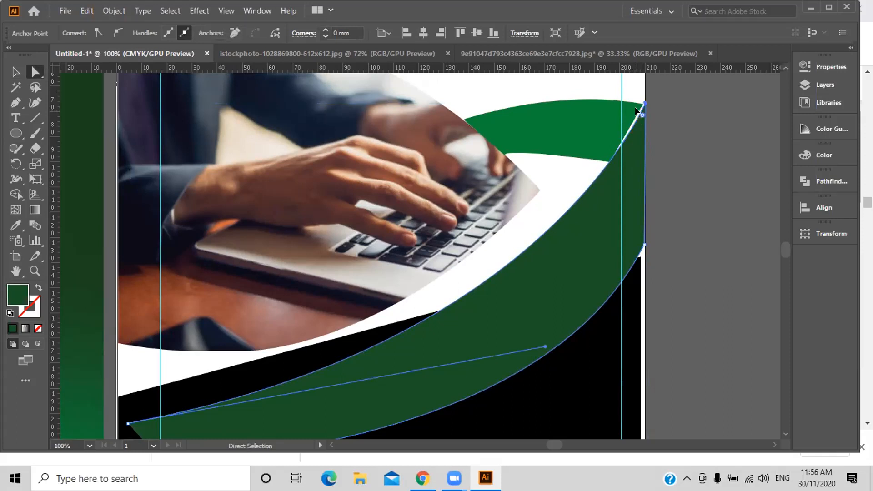
Move the lighter green band's upper-right anchor point slightly past the artboard edge, closing the gap with the dark ribbon.
{"action": "left_click", "coordinate": [637, 109]}
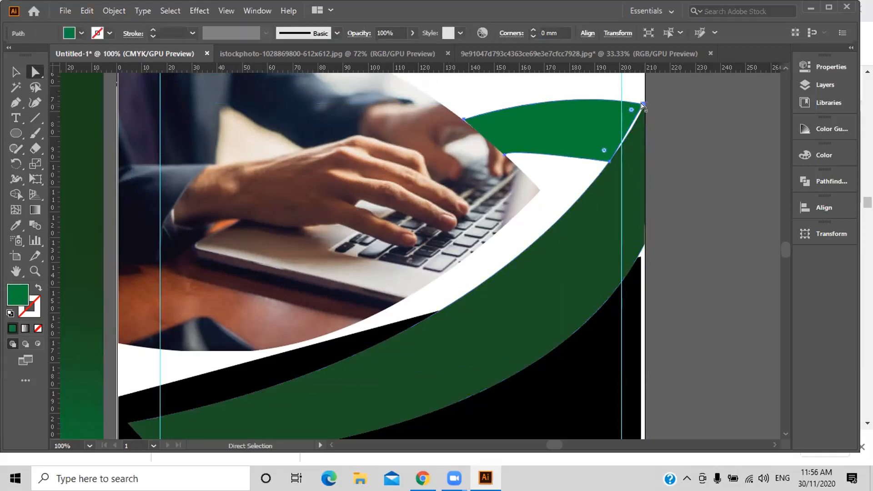
{"action": "left_click", "coordinate": [642, 106]}
{"action": "left_click_drag", "start_coordinate": [642, 106], "coordinate": [647, 105]}
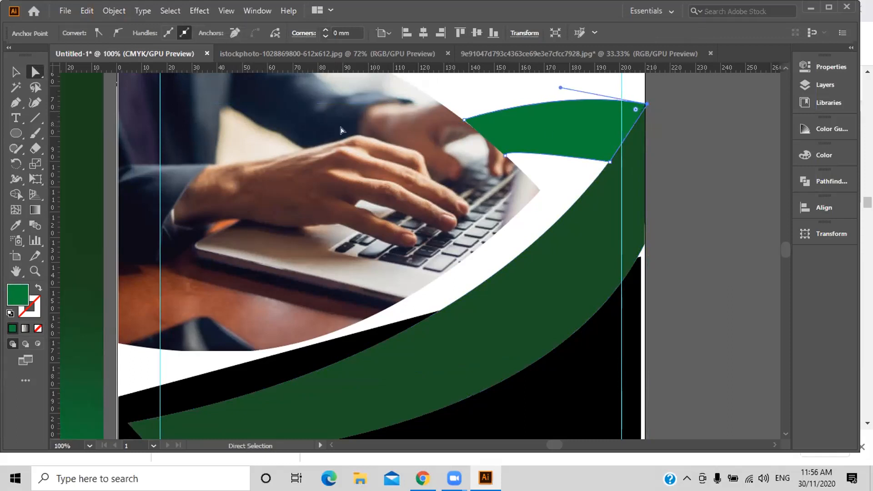
{"action": "left_click", "coordinate": [17, 71]}
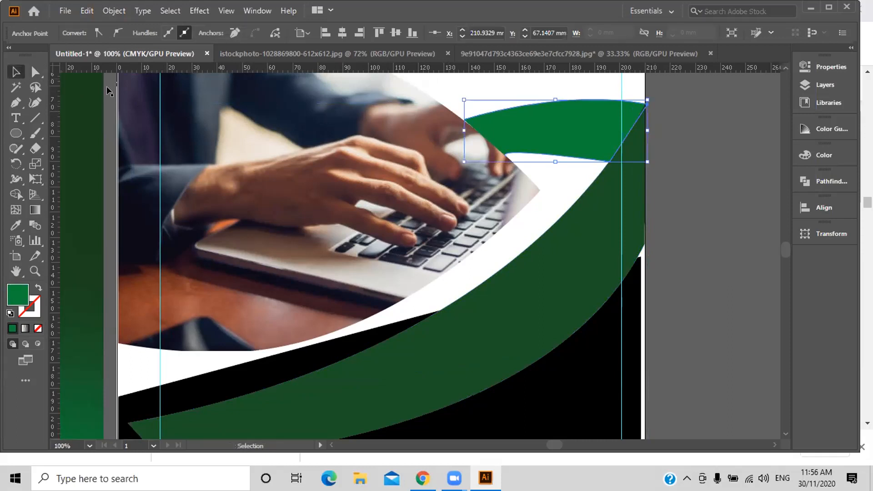
{"action": "left_click", "coordinate": [717, 187]}
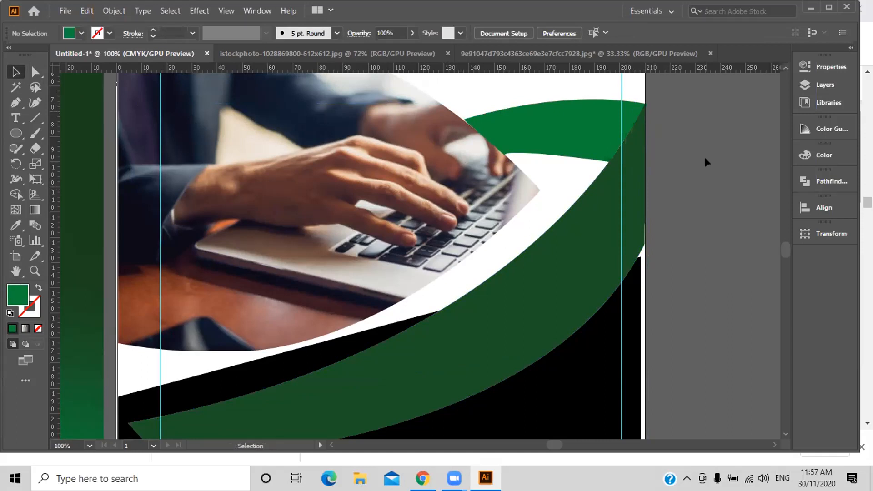
Nudge the dark green ribbon one increment right and adjust the lighter green band to sit one increment further left.
{"action": "left_click", "coordinate": [615, 233]}
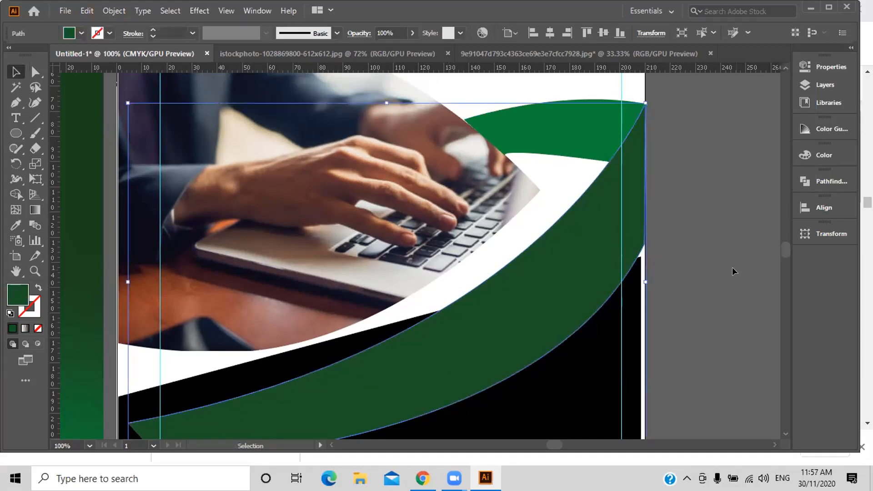
{"action": "key", "text": "Right"}
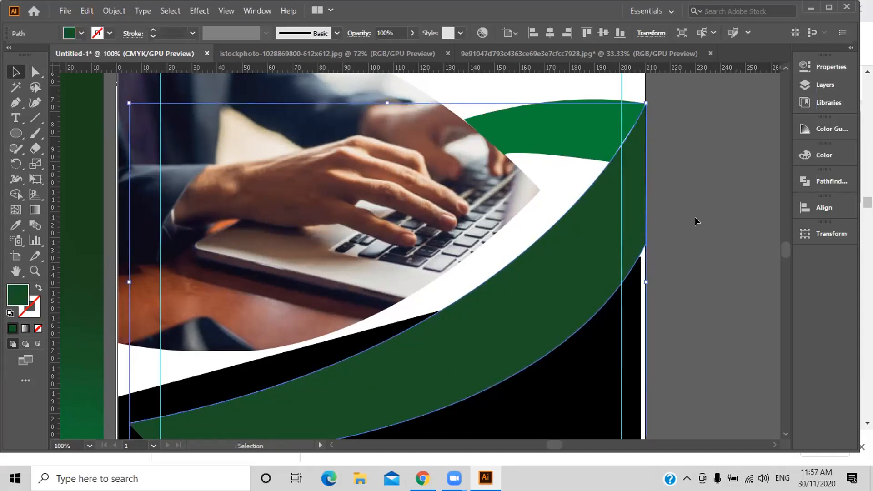
{"action": "left_click", "coordinate": [596, 129]}
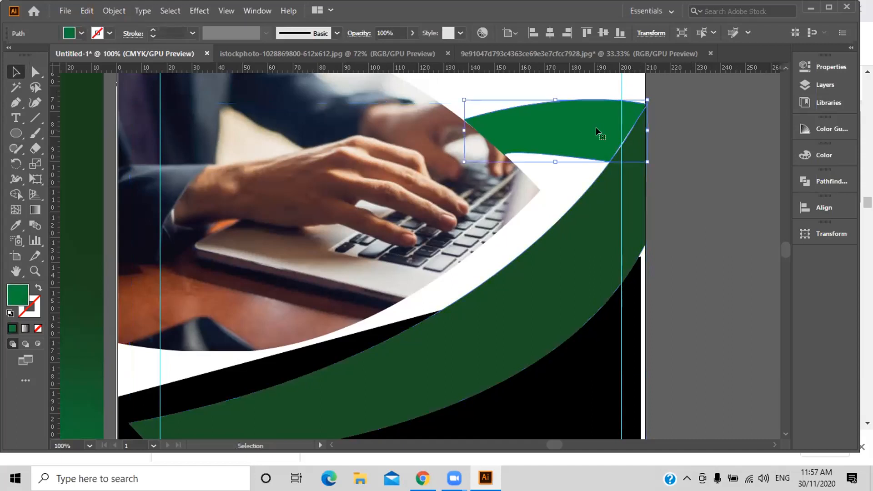
{"action": "key", "text": "Right"}
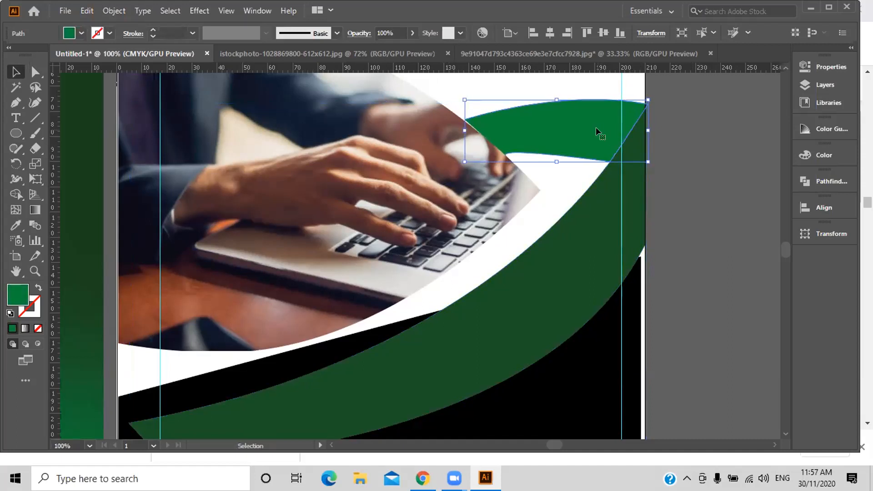
{"action": "key", "text": "Left"}
{"action": "key", "text": "Left"}
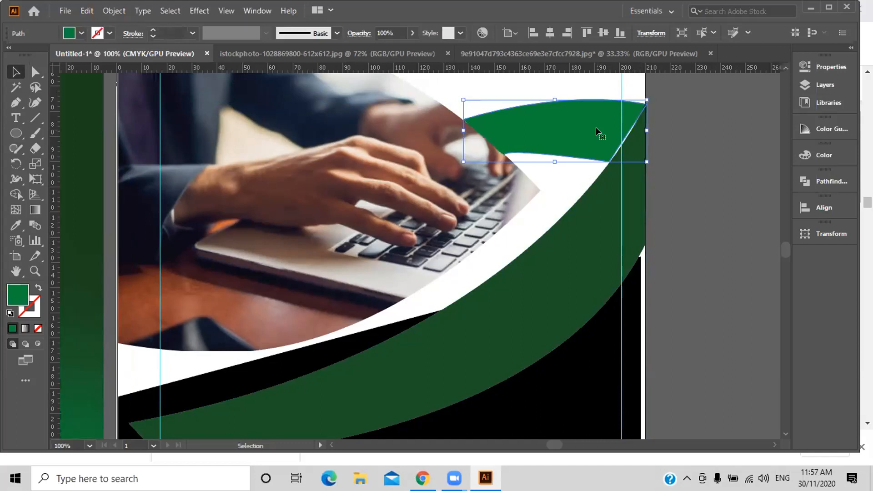
{"action": "key", "text": "Left"}
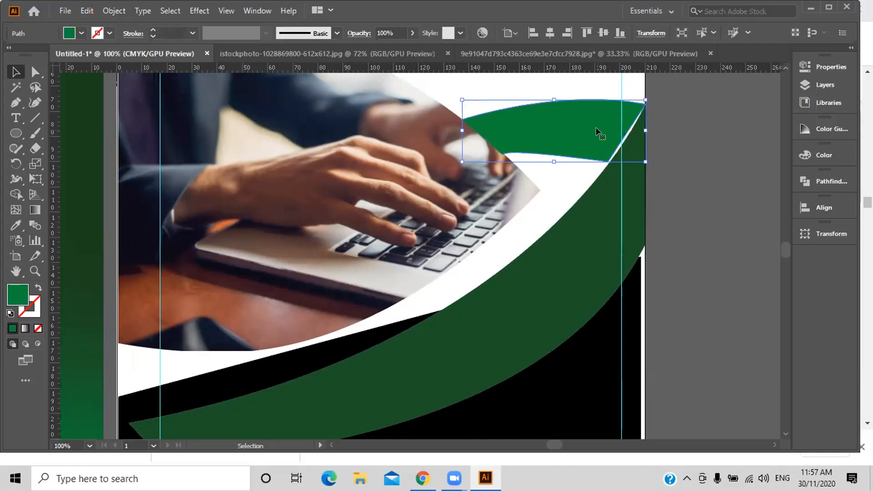
{"action": "key", "text": "Right"}
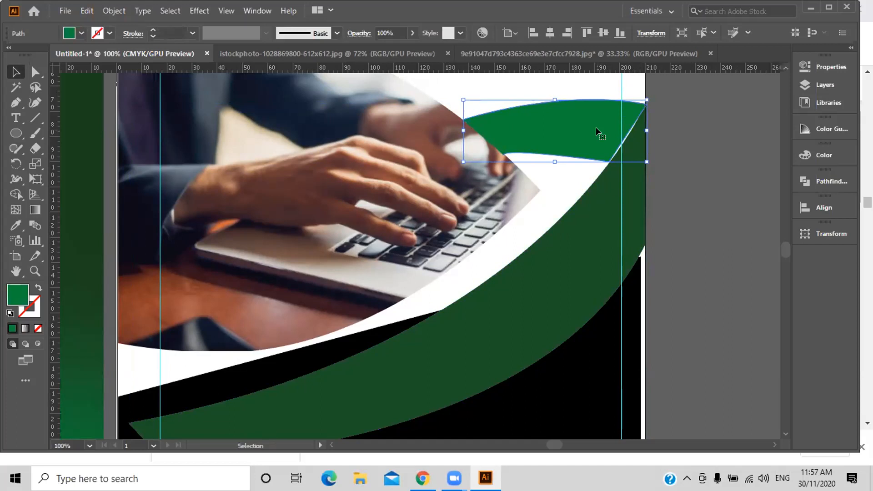
Move the lighter green band's lower-right anchor point right to meet the dark ribbon's edge.
{"action": "left_click", "coordinate": [36, 70]}
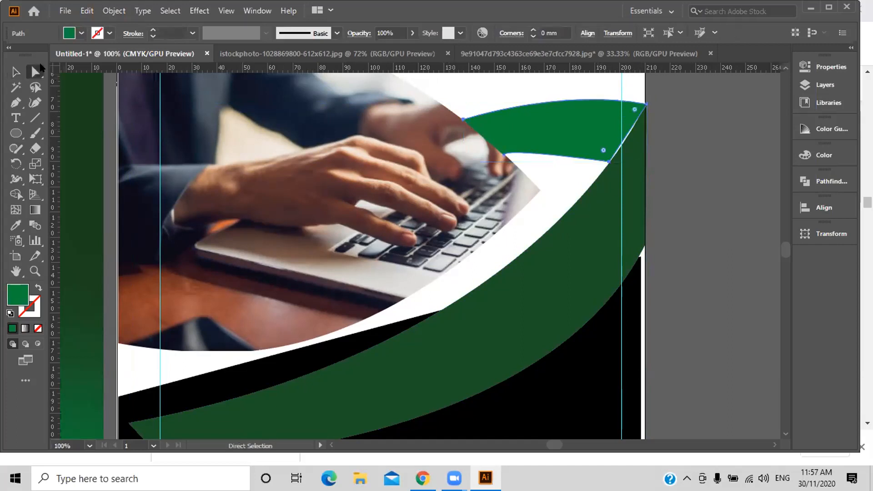
{"action": "left_click", "coordinate": [608, 162]}
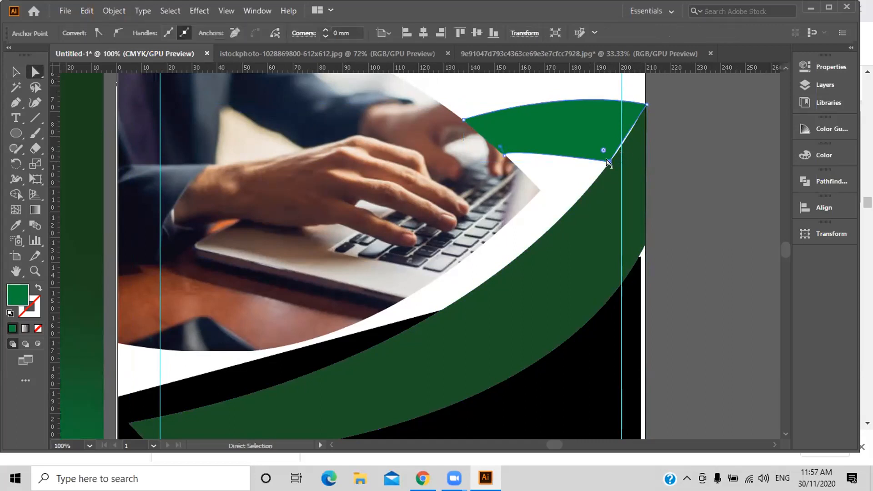
{"action": "key", "text": "Right"}
{"action": "key", "text": "Right"}
{"action": "left_click", "coordinate": [15, 71]}
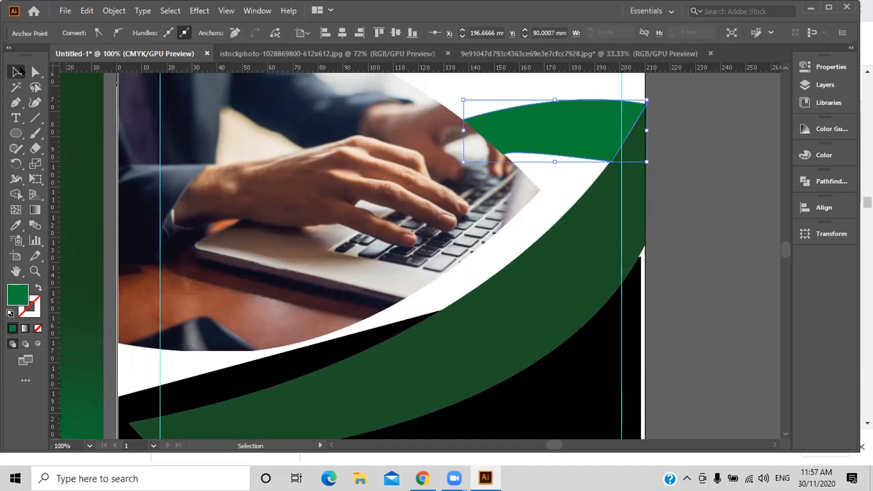
{"action": "left_click", "coordinate": [757, 187]}
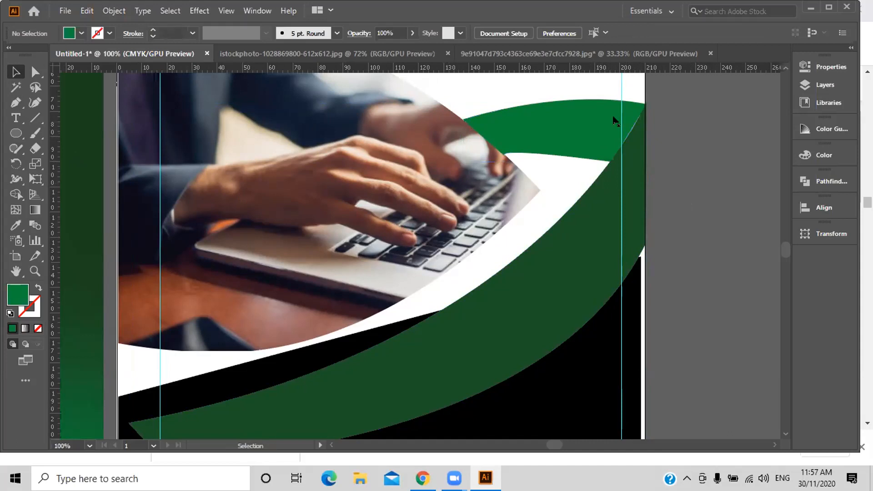
Shift the lighter green band's upper-right anchor point slightly right to X 210.93 mm, closing the gap along the dark ribbon.
{"action": "left_click", "coordinate": [35, 72]}
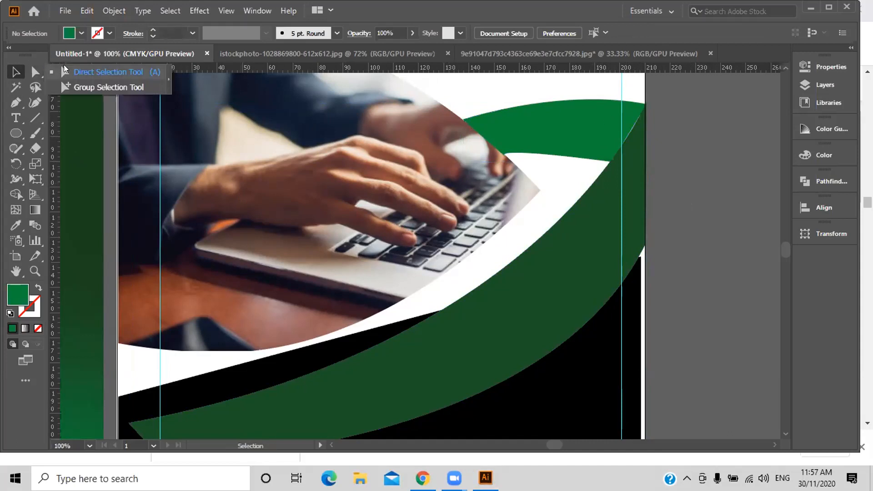
{"action": "left_click", "coordinate": [641, 111]}
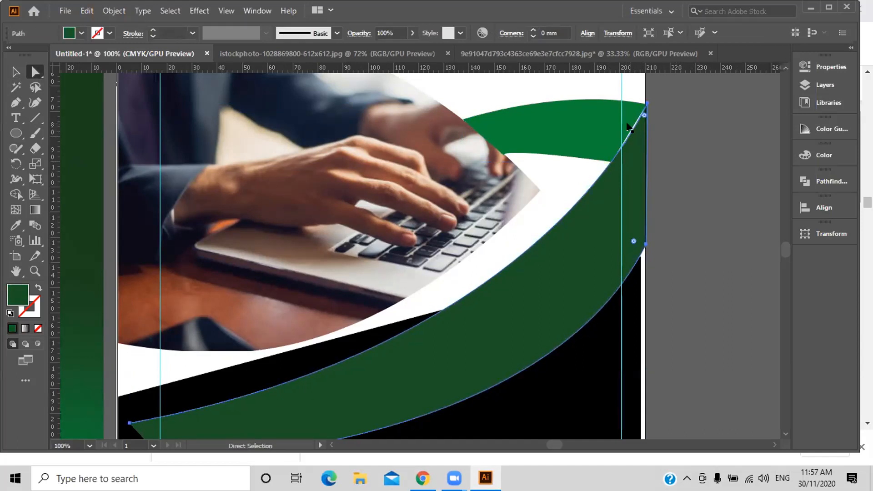
{"action": "left_click", "coordinate": [640, 111]}
{"action": "left_click", "coordinate": [646, 104]}
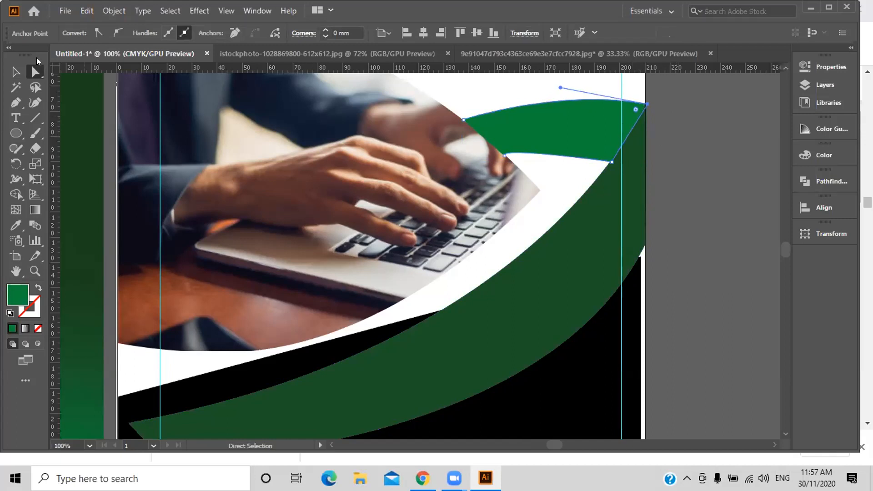
{"action": "left_click", "coordinate": [17, 72]}
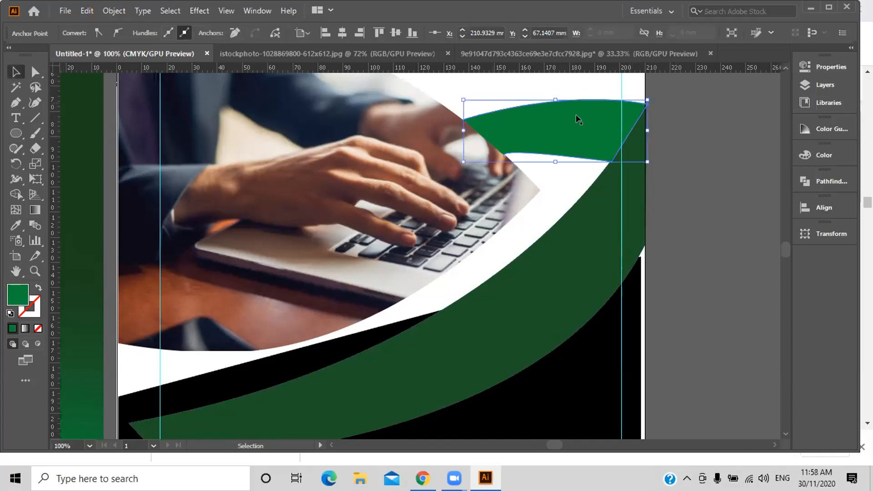
{"action": "left_click", "coordinate": [707, 177]}
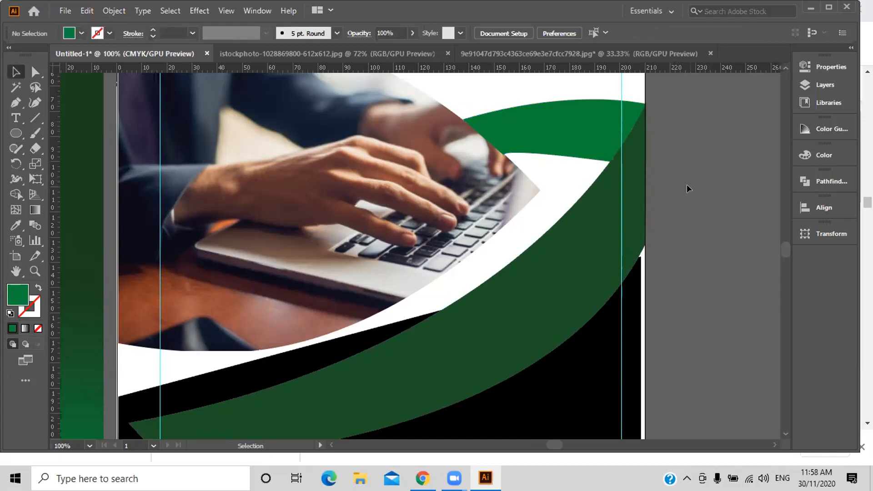
Try to resize the lighter green band slightly from its bounding box's lower-right corner.
{"action": "left_click", "coordinate": [618, 124]}
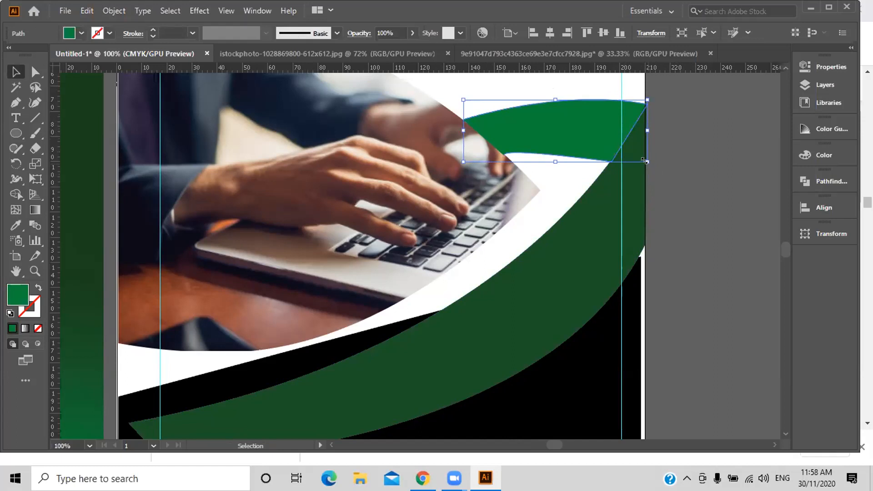
{"action": "left_click_drag", "start_coordinate": [645, 162], "coordinate": [649, 157]}
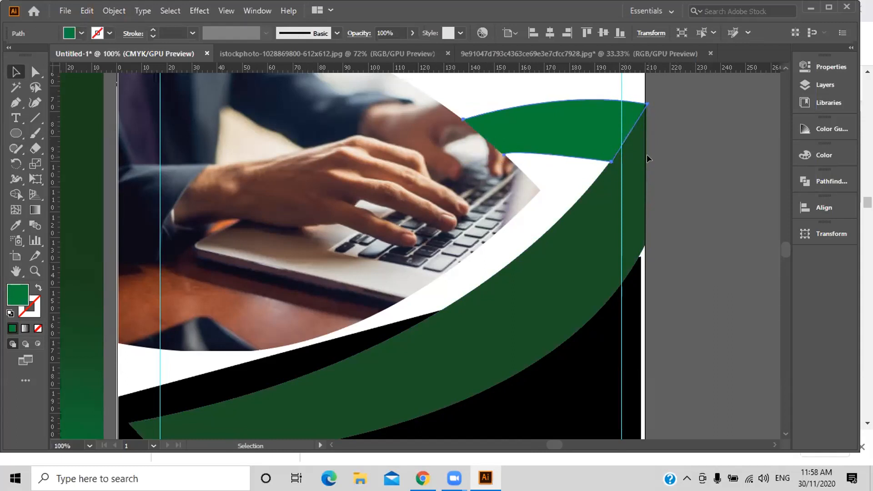
{"action": "left_click", "coordinate": [699, 168]}
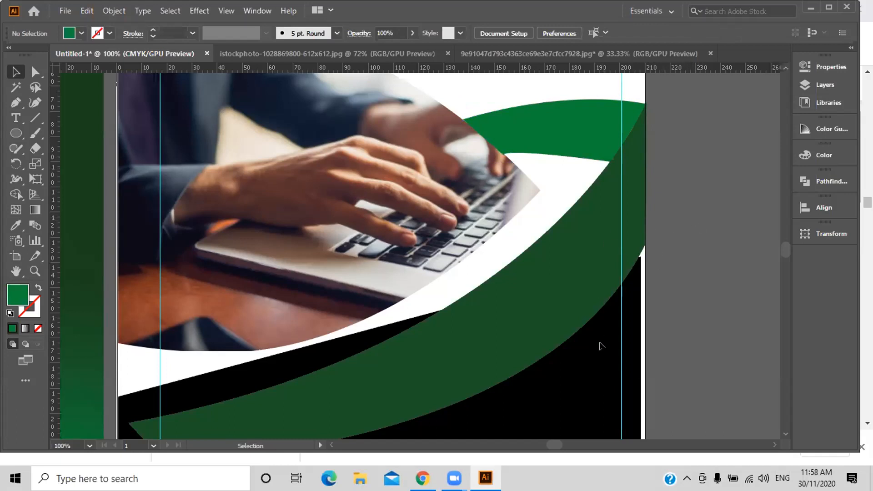
Start a Pen path at the flyer's left edge near the photo's base and curve it to about X 38 mm, Y 148.4 mm.
{"action": "scroll", "coordinate": [529, 342], "scroll_direction": "down", "scroll_amount": 1}
{"action": "scroll", "coordinate": [529, 342], "scroll_direction": "down", "scroll_amount": 5}
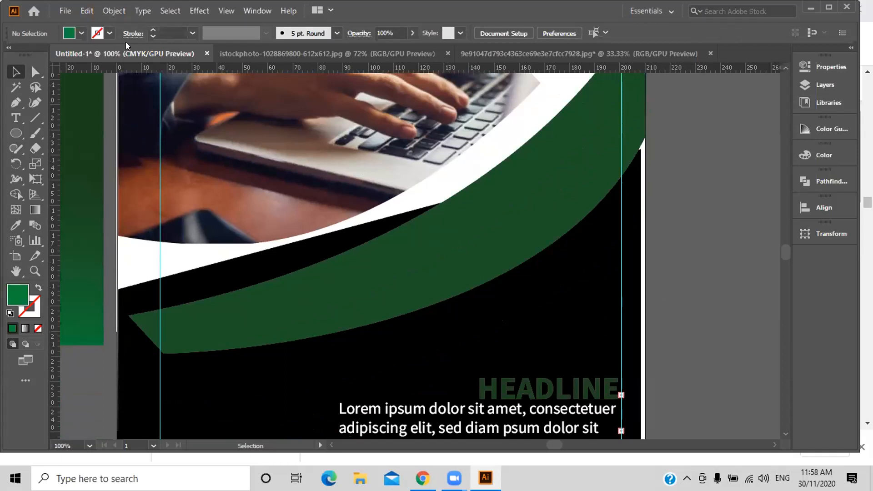
{"action": "key", "text": "ctrl+minus"}
{"action": "key", "text": "ctrl+minus"}
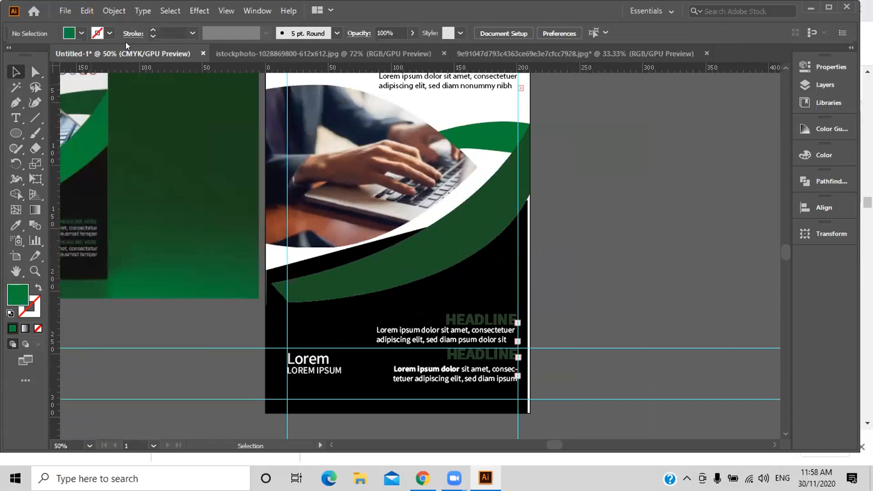
{"action": "left_click_drag", "start_coordinate": [421, 180], "coordinate": [569, 219]}
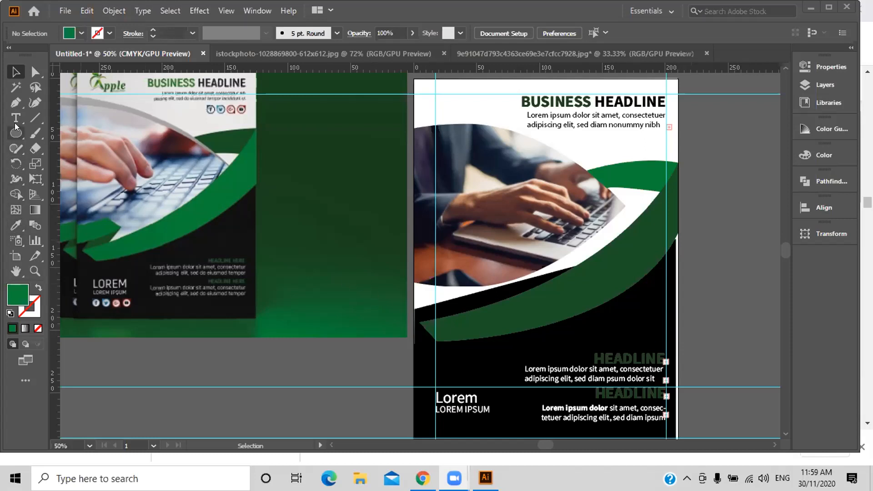
{"action": "left_click", "coordinate": [15, 104]}
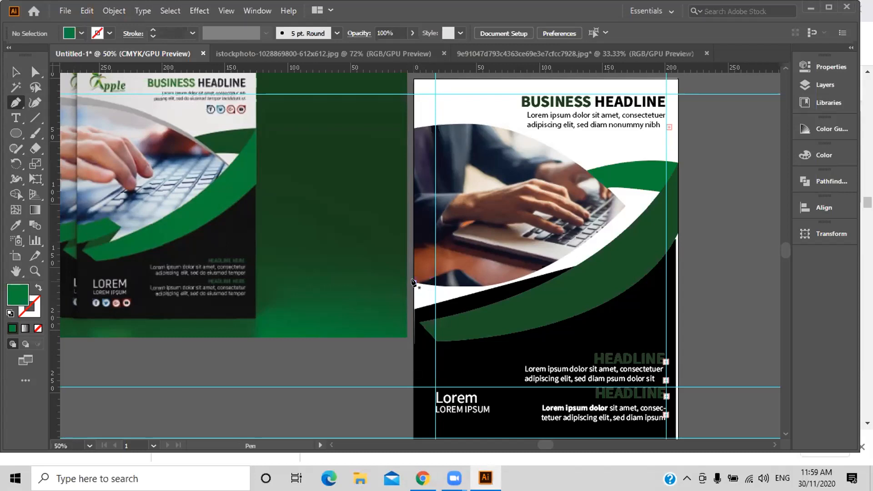
{"action": "left_click", "coordinate": [413, 282]}
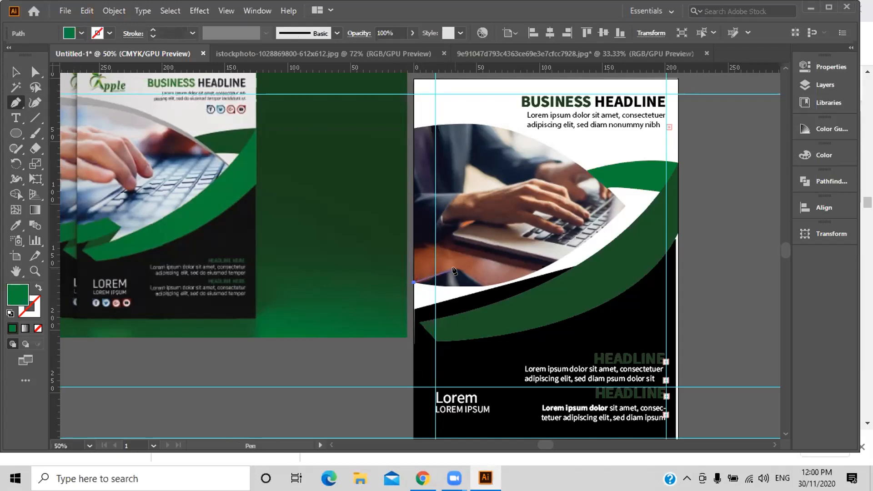
{"action": "left_click", "coordinate": [456, 266]}
{"action": "left_click_drag", "start_coordinate": [459, 264], "coordinate": [486, 245]}
{"action": "left_click_drag", "start_coordinate": [486, 246], "coordinate": [488, 246]}
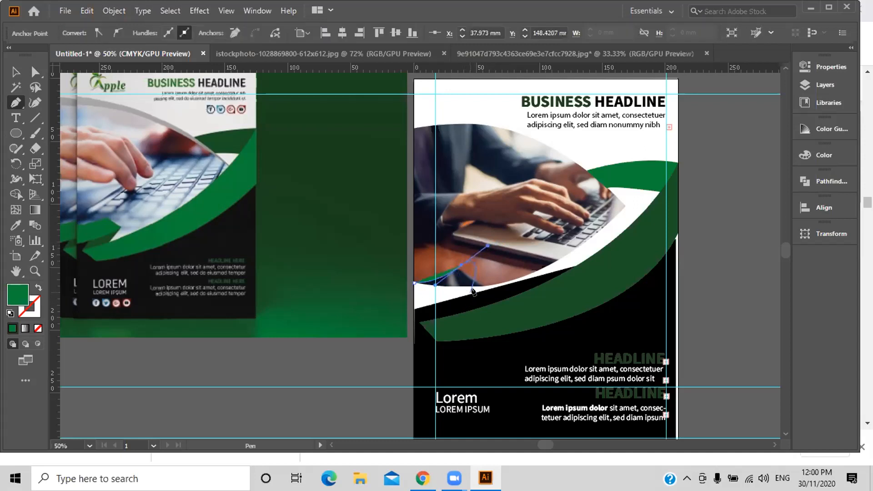
Make the Pen path's peak a corner and extend it to an anchor at about X 50.7 mm, Y 156.5 mm.
{"action": "left_click", "coordinate": [462, 266]}
{"action": "left_click", "coordinate": [474, 272]}
{"action": "left_click_drag", "start_coordinate": [481, 275], "coordinate": [473, 281]}
{"action": "left_click", "coordinate": [477, 276]}
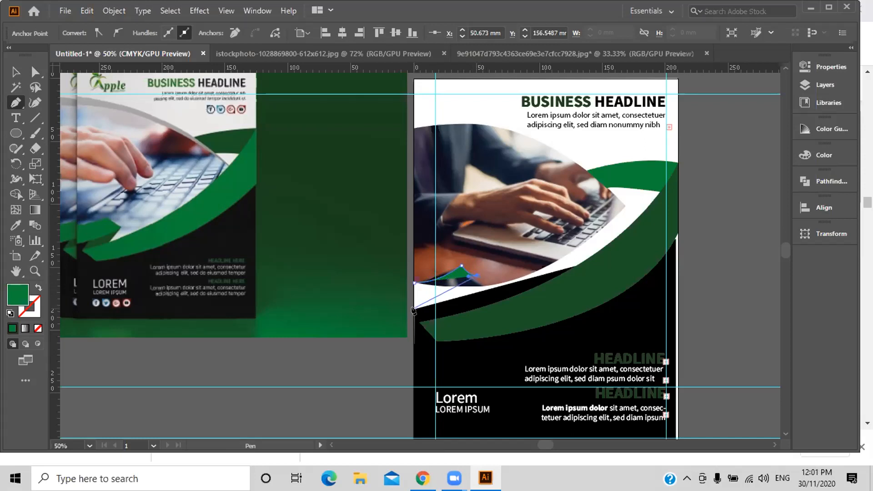
Try curving the path's lower edge back to the flyer's left edge at about X 0.1 mm, Y 177.1 mm, with no outgoing handle.
{"action": "key", "text": "ctrl+plus"}
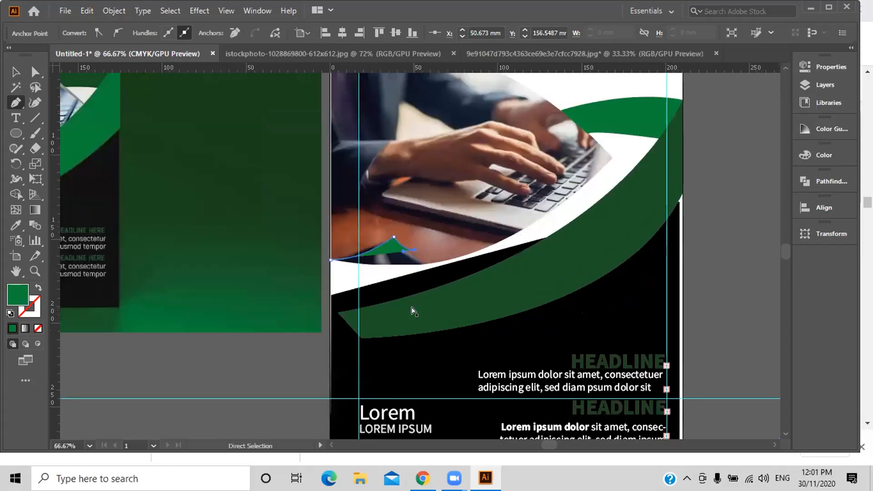
{"action": "key", "text": "ctrl+plus"}
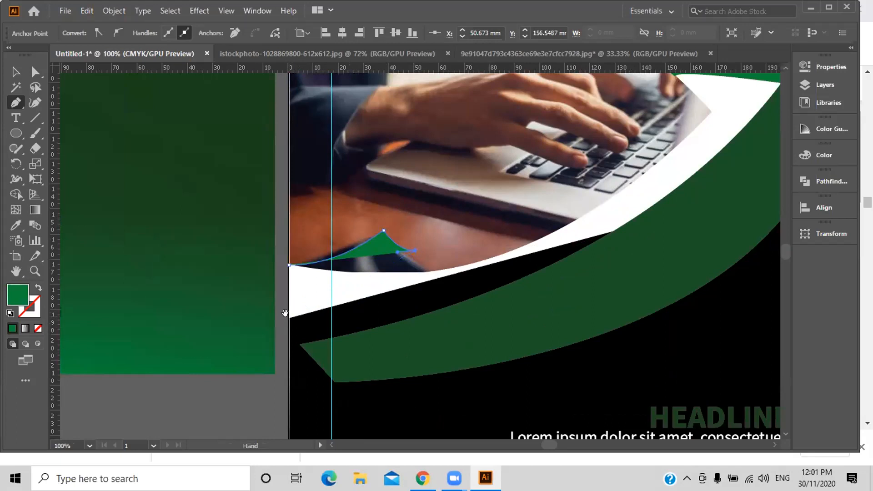
{"action": "left_click_drag", "start_coordinate": [180, 323], "coordinate": [171, 357]}
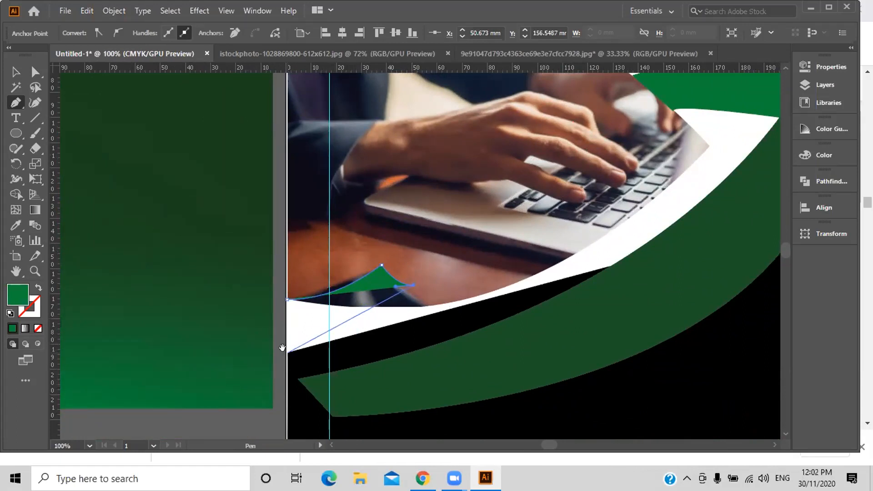
{"action": "left_click_drag", "start_coordinate": [199, 324], "coordinate": [715, 305]}
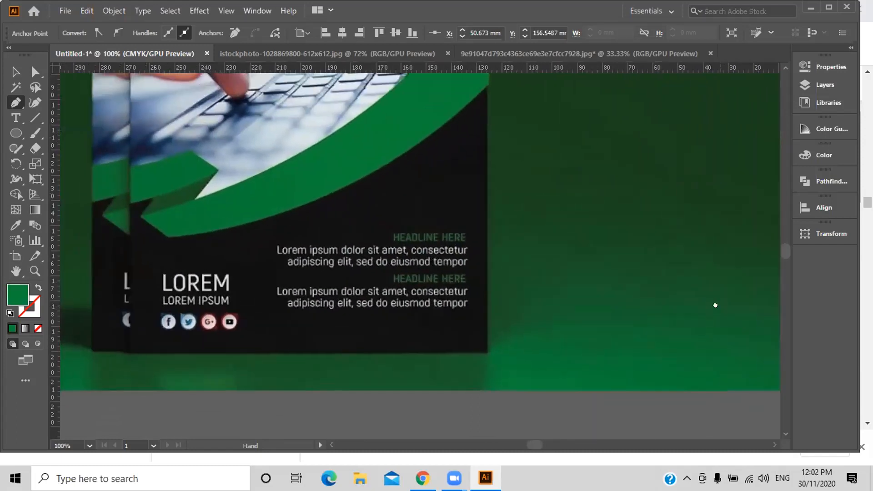
{"action": "left_click_drag", "start_coordinate": [591, 299], "coordinate": [260, 275]}
{"action": "left_click_drag", "start_coordinate": [462, 275], "coordinate": [243, 265]}
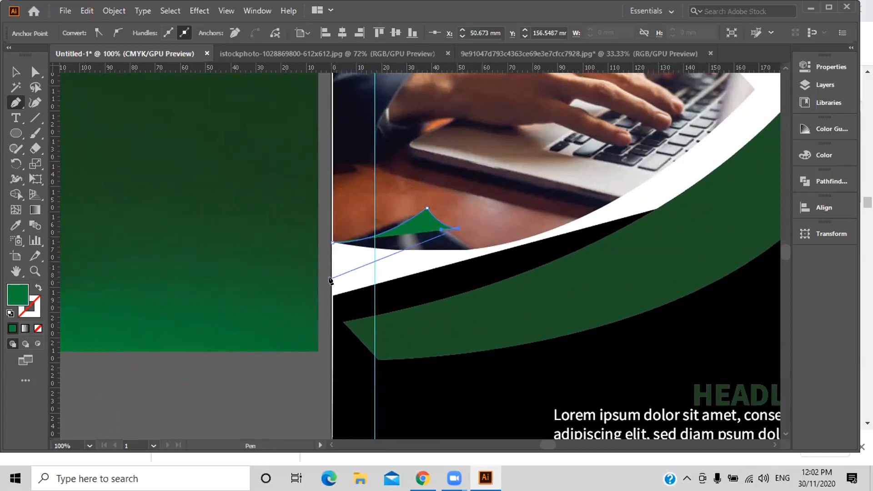
{"action": "left_click", "coordinate": [330, 278]}
{"action": "left_click_drag", "start_coordinate": [318, 278], "coordinate": [228, 306]}
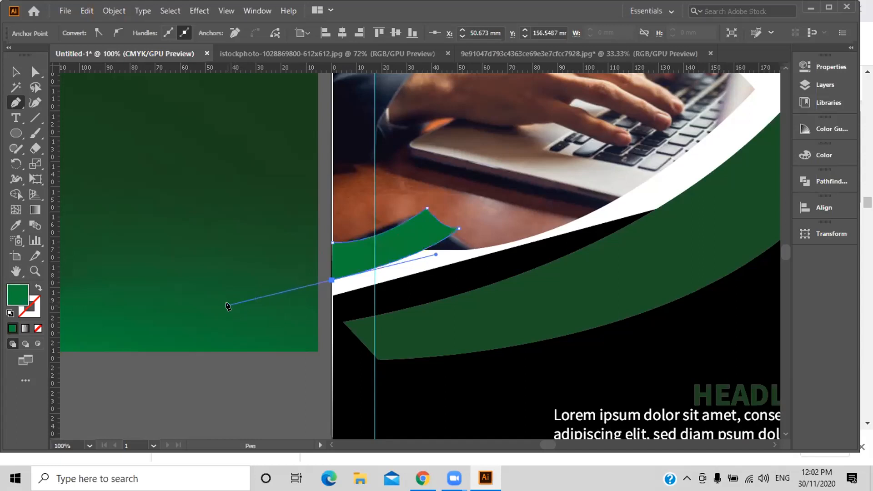
{"action": "left_click", "coordinate": [330, 281]}
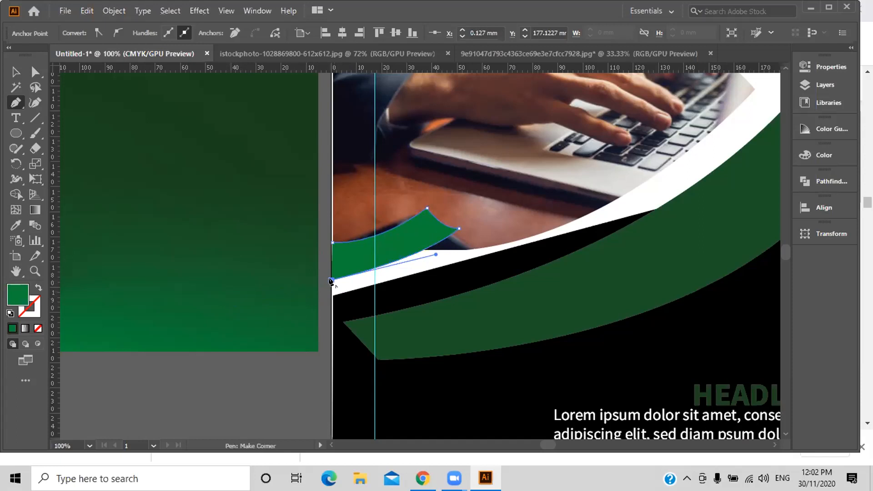
Try closing the green strip at its starting anchor and converting its peak, right and lower-left anchors to corner points.
{"action": "left_click", "coordinate": [331, 244]}
{"action": "left_click", "coordinate": [331, 243]}
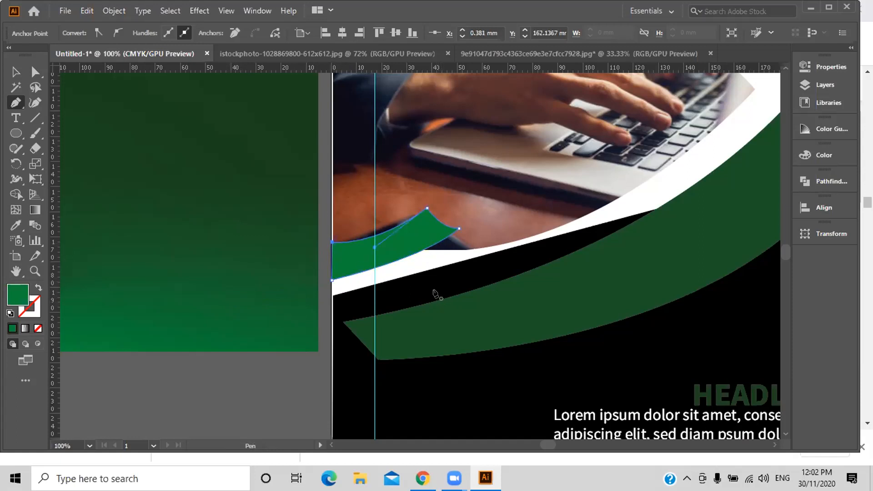
{"action": "key", "text": "alt"}
{"action": "left_click", "coordinate": [423, 208], "text": "alt"}
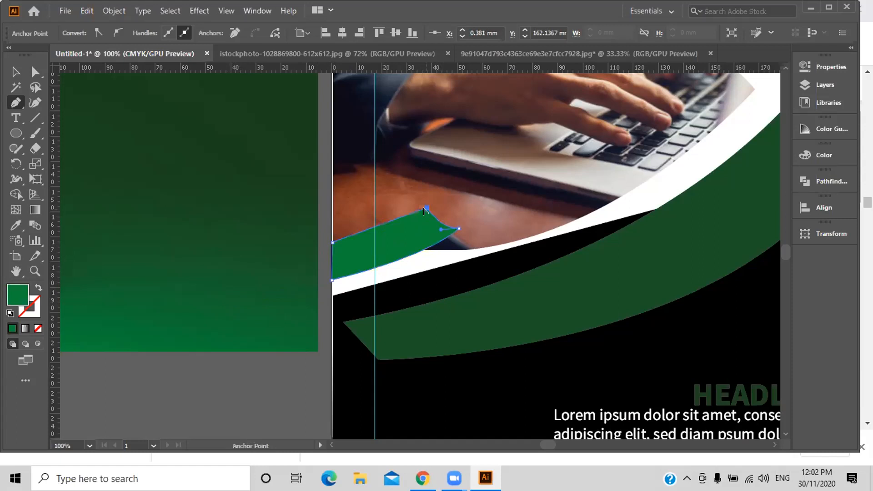
{"action": "key", "text": "alt"}
{"action": "left_click", "coordinate": [458, 229], "text": "alt"}
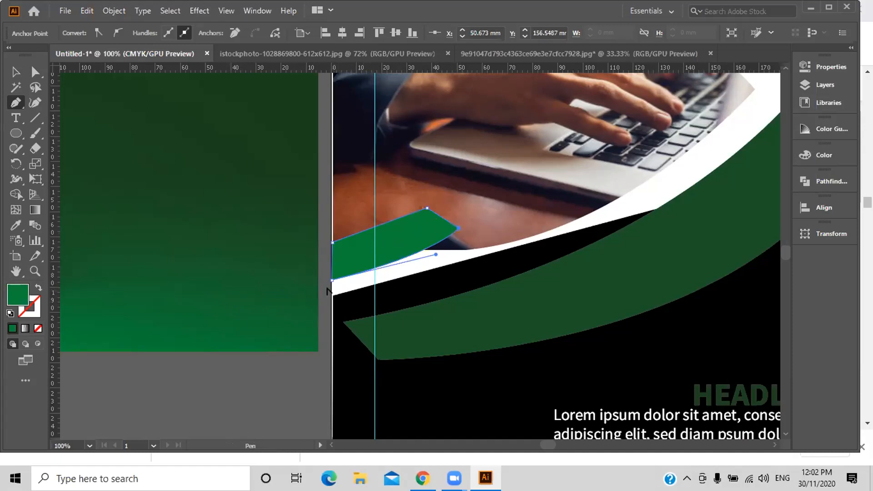
{"action": "left_click", "coordinate": [332, 280], "text": "alt"}
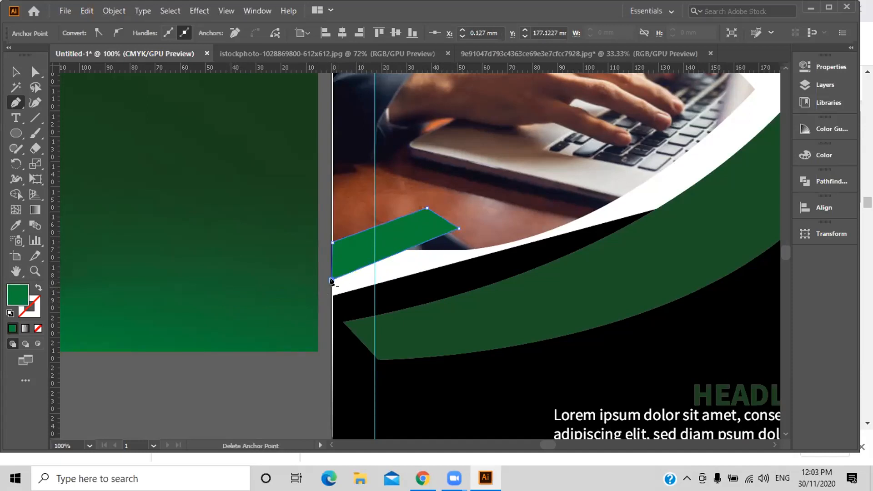
Undo the strip's corner conversions, accidental anchor deletions and closing, back to the lower-left anchor with both curve handles.
{"action": "key", "text": "ctrl+z"}
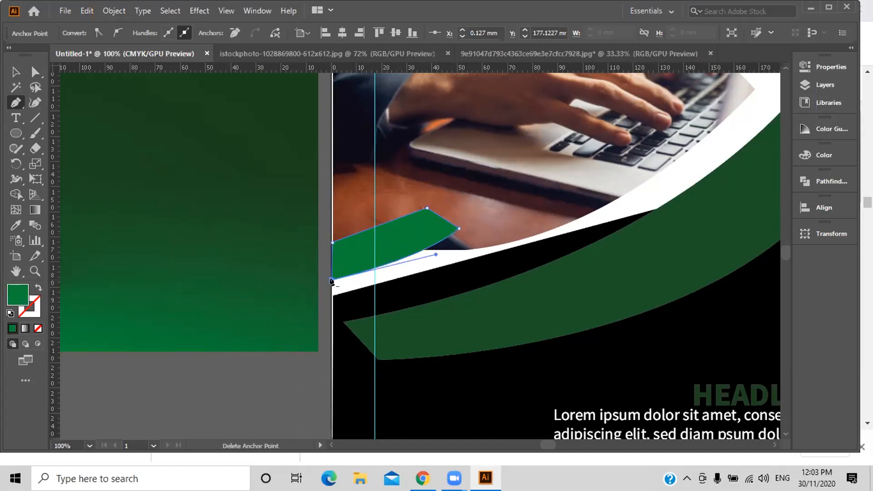
{"action": "left_click", "coordinate": [331, 281]}
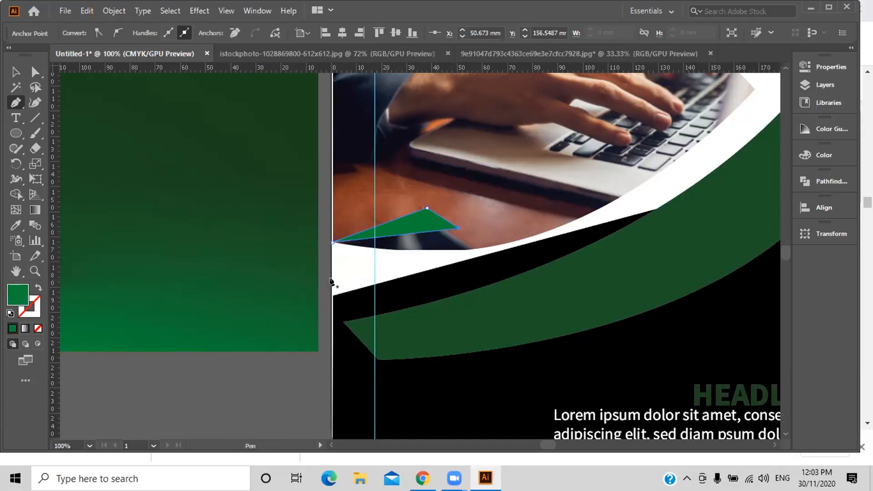
{"action": "key", "text": "ctrl+z"}
{"action": "left_click", "coordinate": [331, 280]}
{"action": "key", "text": "ctrl+z"}
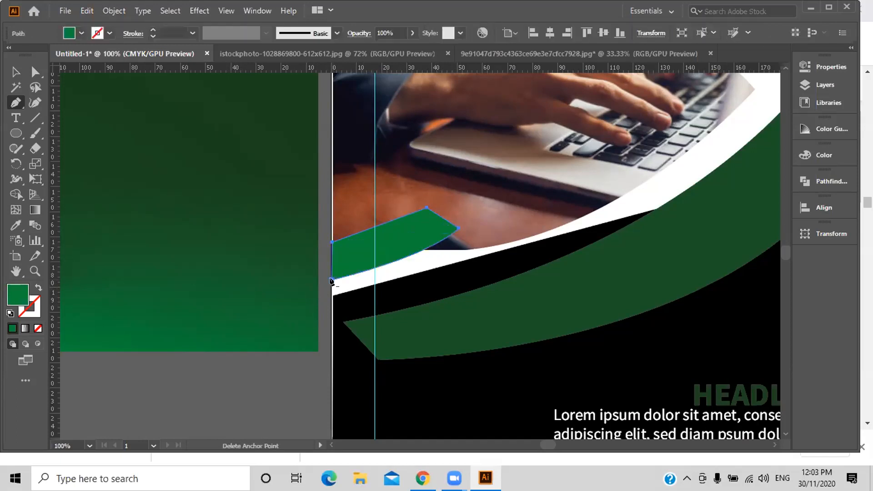
{"action": "key", "text": "ctrl+z"}
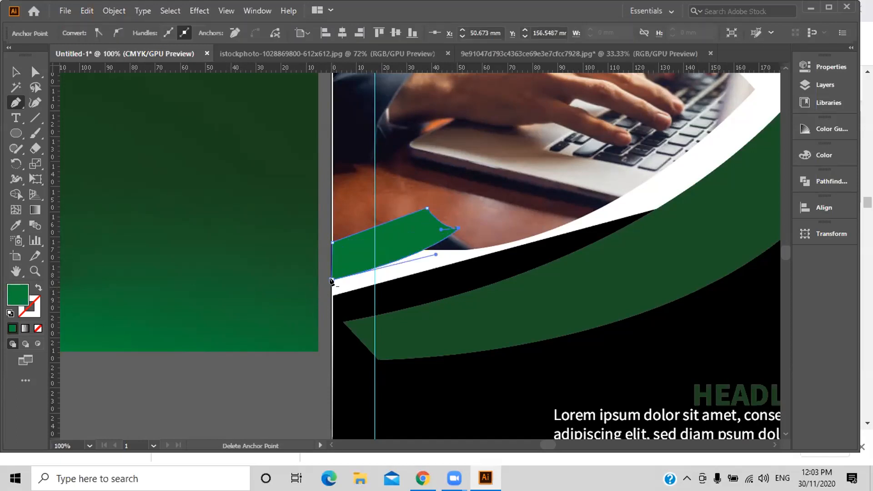
{"action": "left_click", "coordinate": [332, 280]}
{"action": "key", "text": "ctrl+z"}
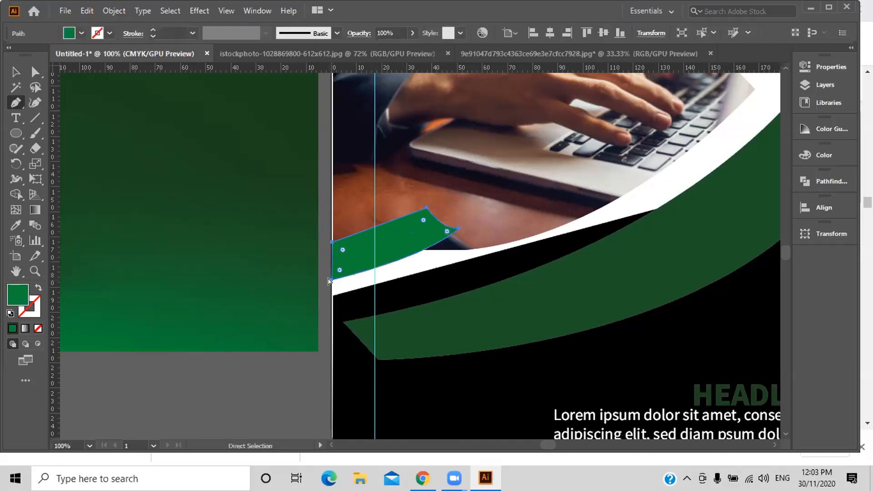
{"action": "key", "text": "ctrl+z"}
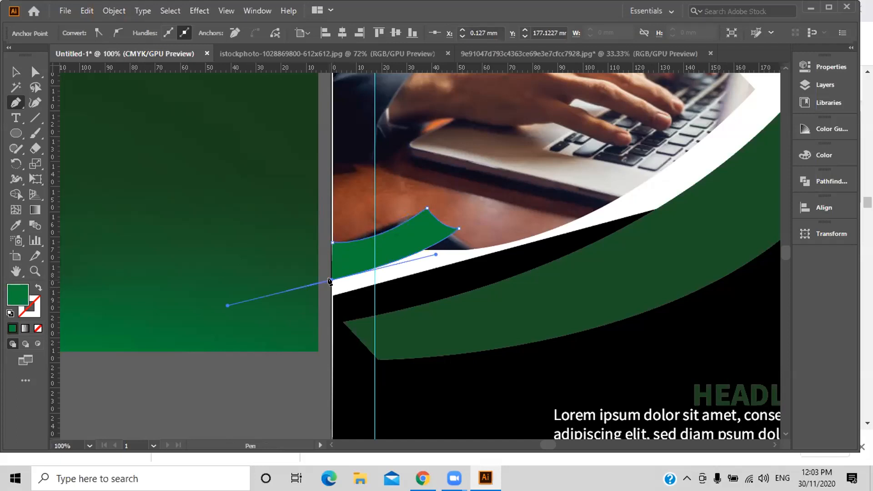
Try adjusting the lower-left anchor's direction handle, and undo the curved lower edge back to the strip's right anchor.
{"action": "left_click_drag", "start_coordinate": [330, 281], "coordinate": [282, 272]}
{"action": "key", "text": "ctrl+z"}
{"action": "key", "text": "ctrl+z"}
{"action": "key", "text": "ctrl+z"}
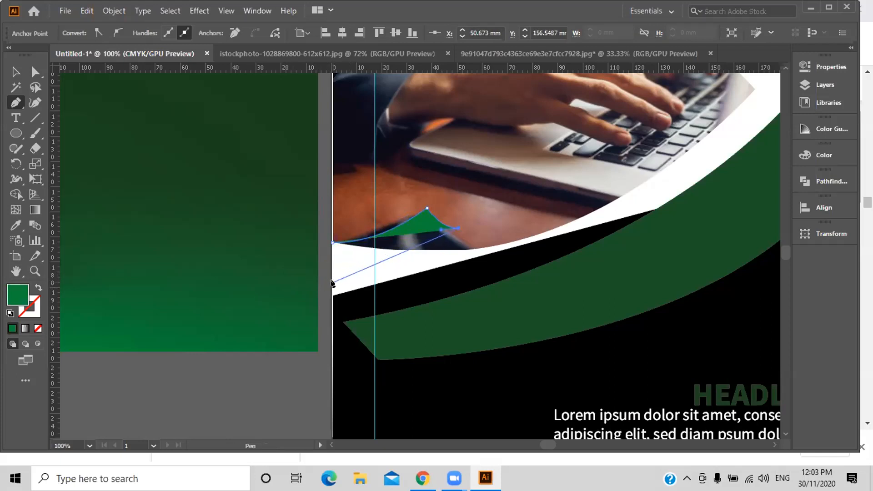
Curve the strip's lower edge to the flyer's left edge at about X 0.1 mm, Y 178.9 mm, and remove that anchor's outgoing handle.
{"action": "left_click_drag", "start_coordinate": [332, 284], "coordinate": [237, 300]}
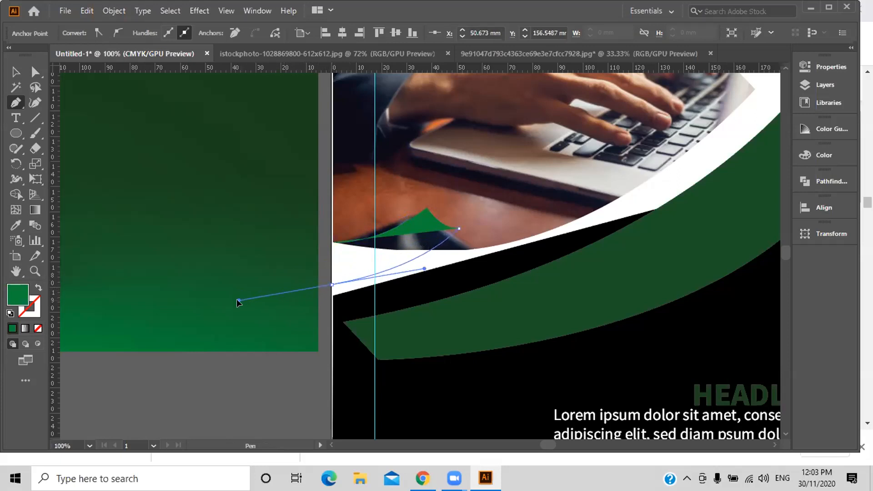
{"action": "left_click_drag", "start_coordinate": [236, 299], "coordinate": [220, 300]}
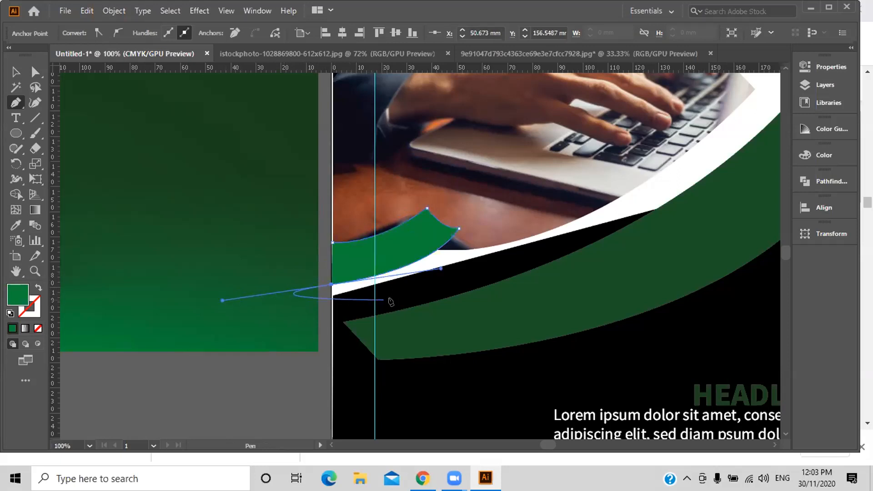
{"action": "left_click", "coordinate": [329, 286]}
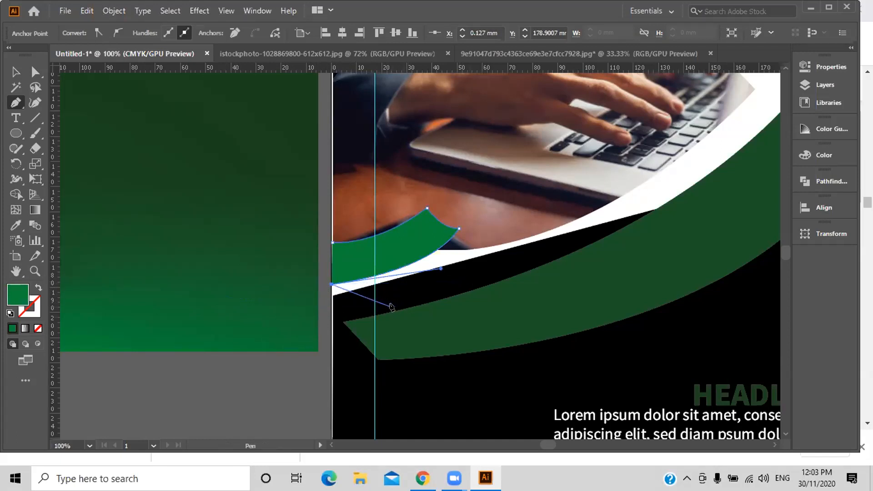
{"action": "key", "text": "alt"}
{"action": "left_click", "coordinate": [440, 269], "text": "alt"}
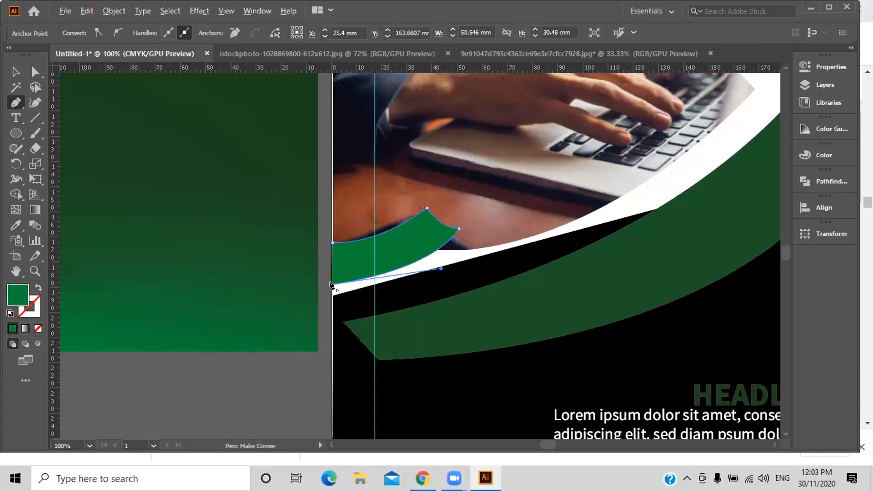
{"action": "left_click", "coordinate": [331, 282]}
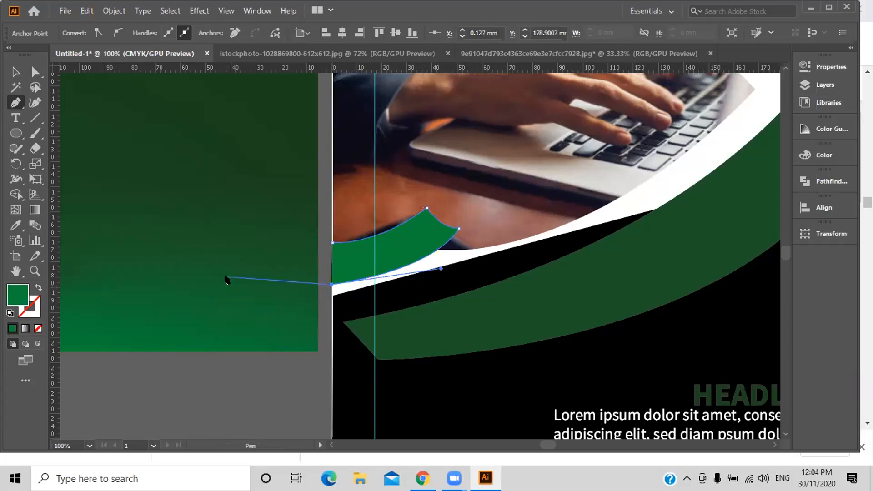
Check the reference flyer's ribbon fold and add an anchor on the light green strip's lower edge at about X 14.1 mm, Y 176.3 mm.
{"action": "left_click_drag", "start_coordinate": [171, 285], "coordinate": [801, 258]}
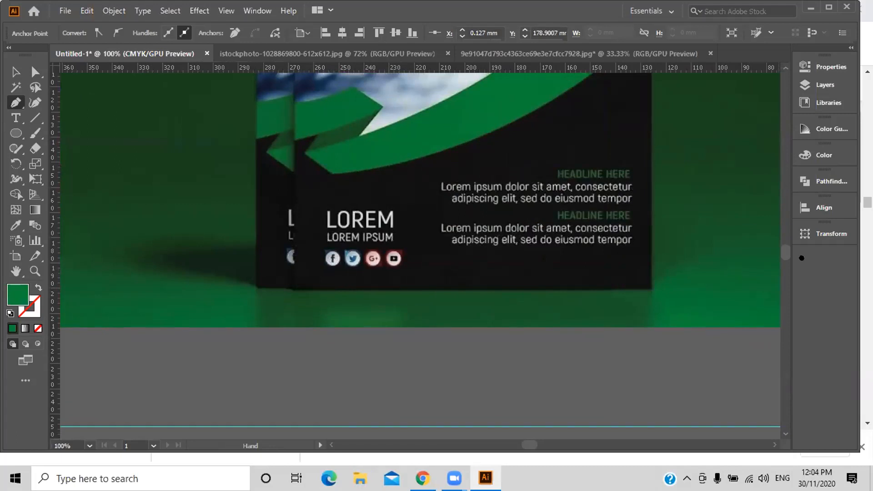
{"action": "left_click_drag", "start_coordinate": [802, 258], "coordinate": [193, 284]}
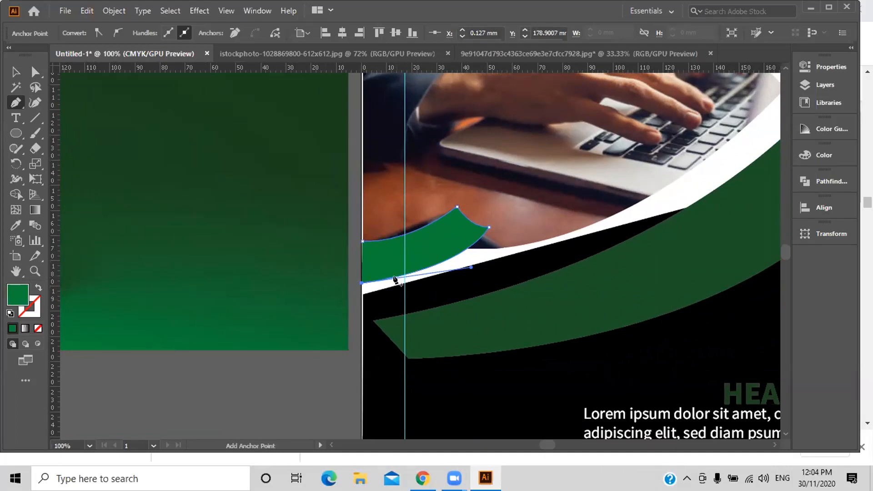
{"action": "left_click", "coordinate": [17, 104]}
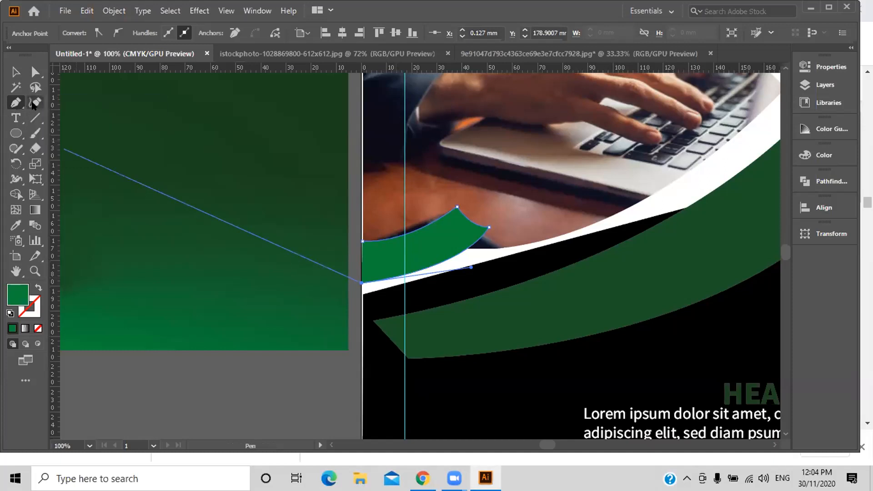
{"action": "left_click", "coordinate": [15, 71]}
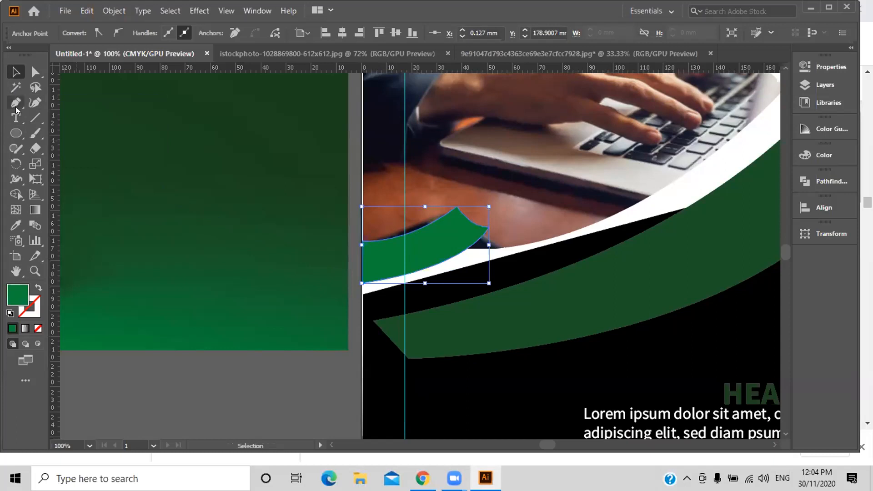
{"action": "left_click_drag", "start_coordinate": [17, 109], "coordinate": [74, 117]}
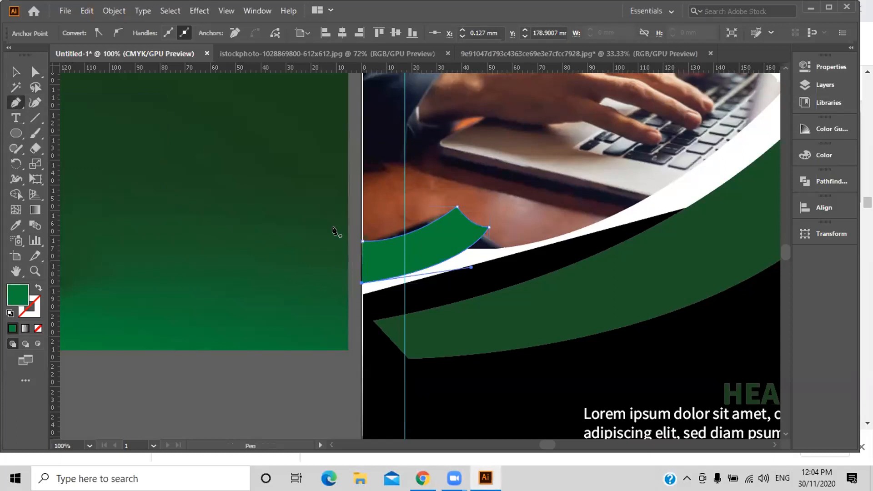
{"action": "key", "text": "p"}
{"action": "key", "text": "space"}
{"action": "left_click_drag", "start_coordinate": [226, 273], "coordinate": [246, 251]}
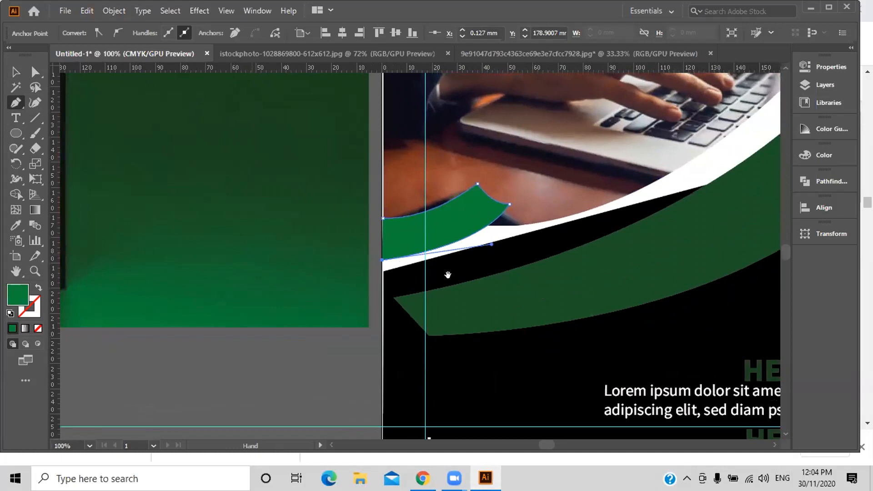
{"action": "left_click", "coordinate": [416, 253]}
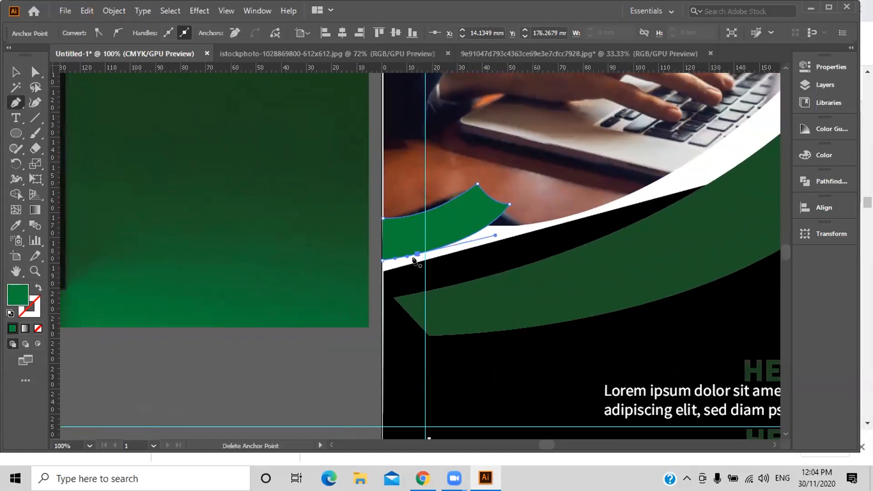
Try extending the dark green ribbon's left tip to the light green strip's lower edge with the Pen tool, and undo both attempts.
{"action": "left_click", "coordinate": [395, 298]}
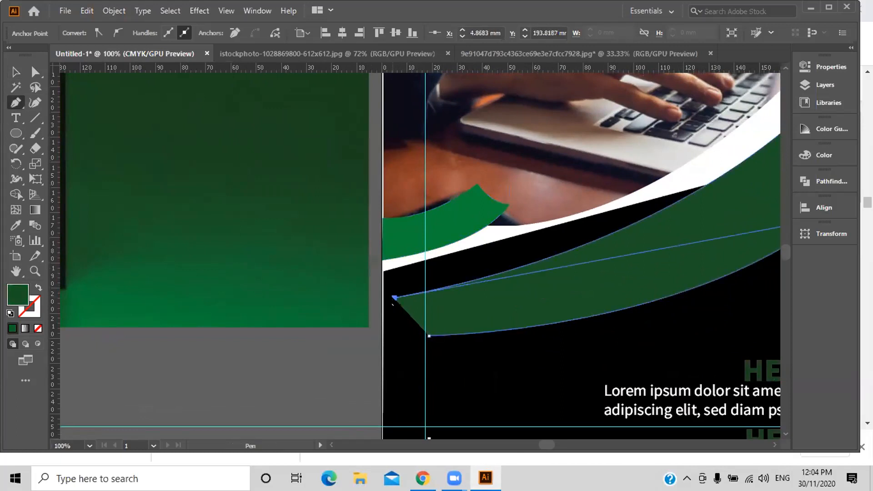
{"action": "left_click", "coordinate": [423, 251]}
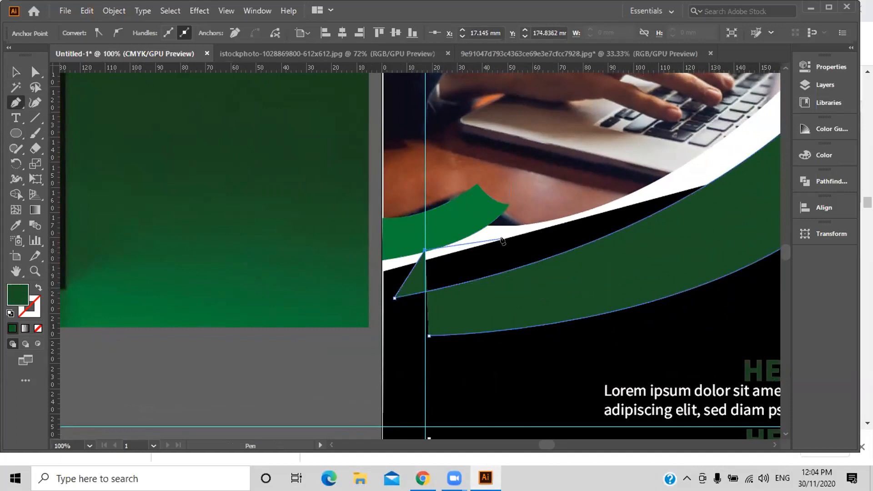
{"action": "key", "text": "ctrl+z"}
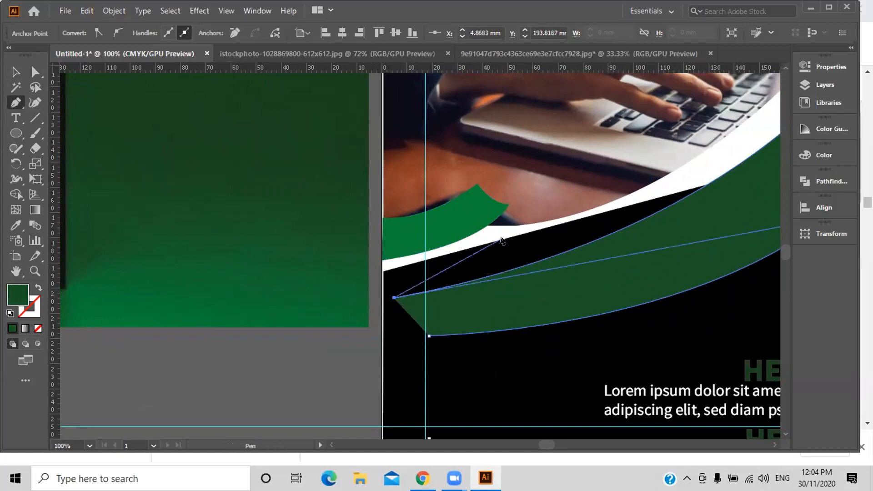
{"action": "left_click", "coordinate": [421, 253]}
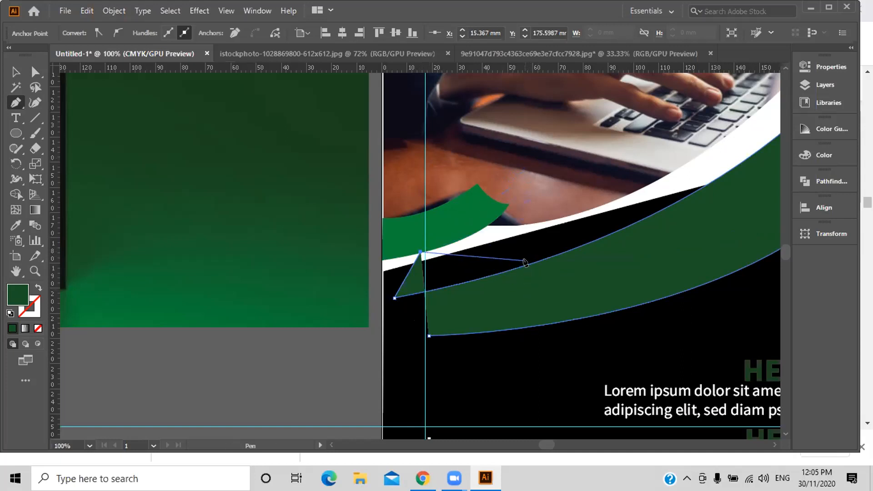
{"action": "key", "text": "ctrl+z"}
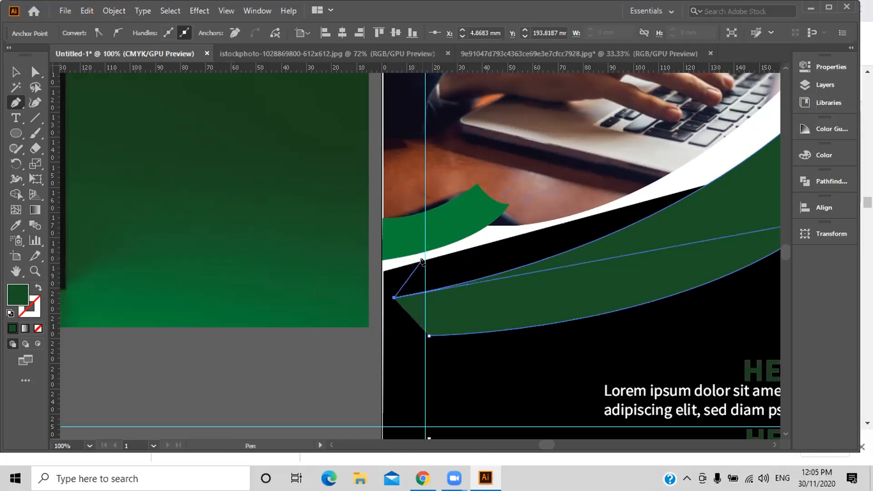
Add the light green strip to the dark ribbon's selection, and activate the Rectangle tool.
{"action": "left_click", "coordinate": [406, 259], "text": "ctrl+shift"}
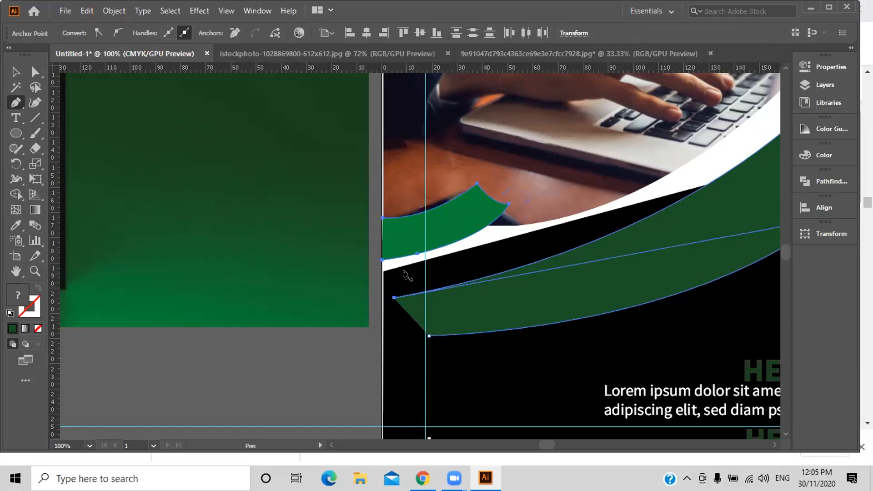
{"action": "key", "text": "ctrl"}
{"action": "key", "text": "ctrl+minus"}
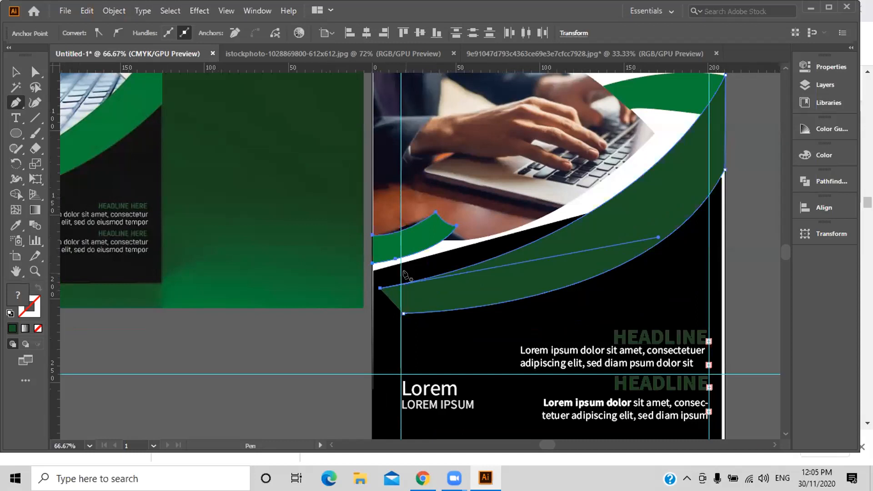
{"action": "key", "text": "ctrl"}
{"action": "scroll", "coordinate": [403, 274], "scroll_direction": "down", "scroll_amount": 1}
{"action": "scroll", "coordinate": [404, 274], "scroll_direction": "down", "scroll_amount": 1}
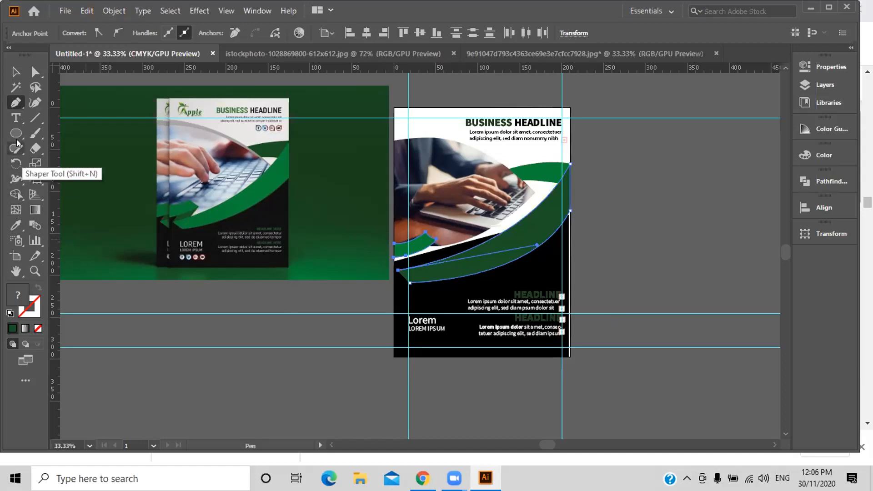
{"action": "left_click", "coordinate": [20, 124]}
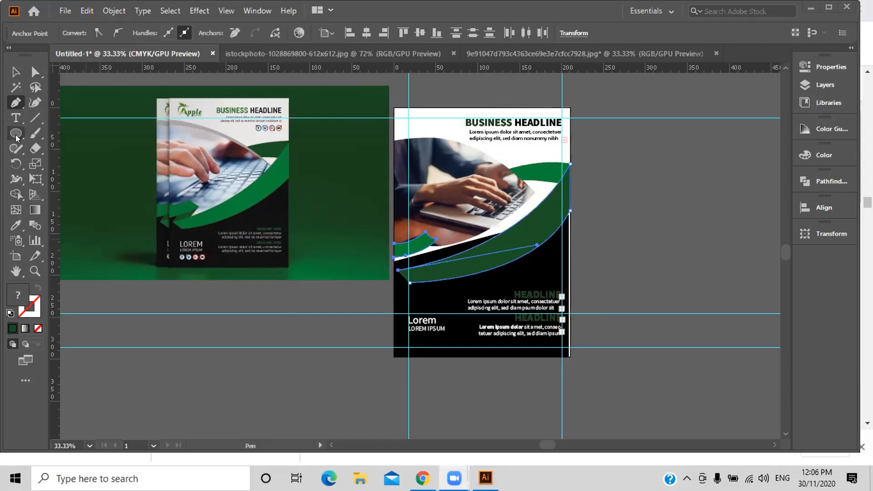
{"action": "left_click", "coordinate": [17, 137]}
{"action": "left_click", "coordinate": [80, 134]}
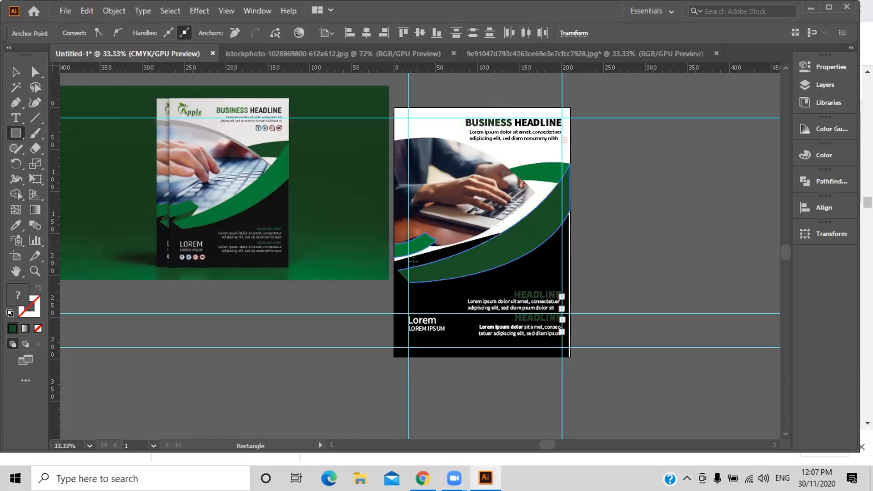
Deselect the flyer's shapes, examine the ribbon fold on the reference flyer, and activate the Rectangle tool.
{"action": "key", "text": "v"}
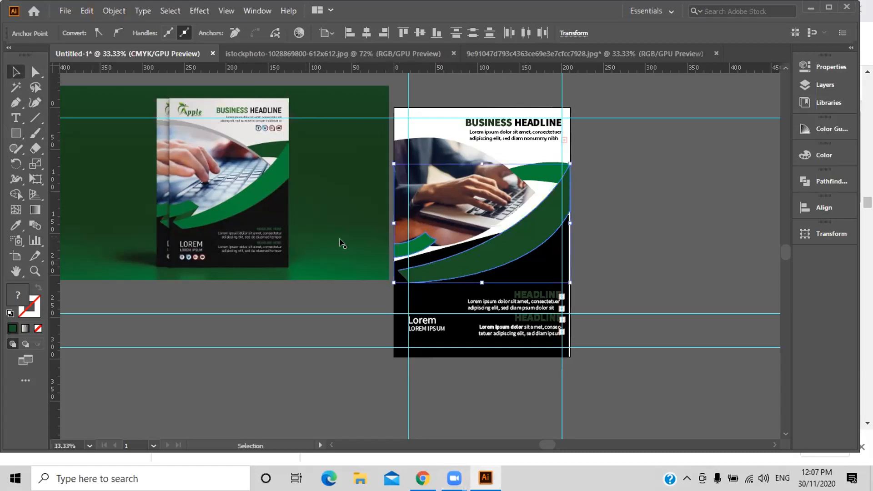
{"action": "left_click", "coordinate": [596, 272]}
{"action": "key", "text": "a"}
{"action": "key", "text": "ctrl+equal"}
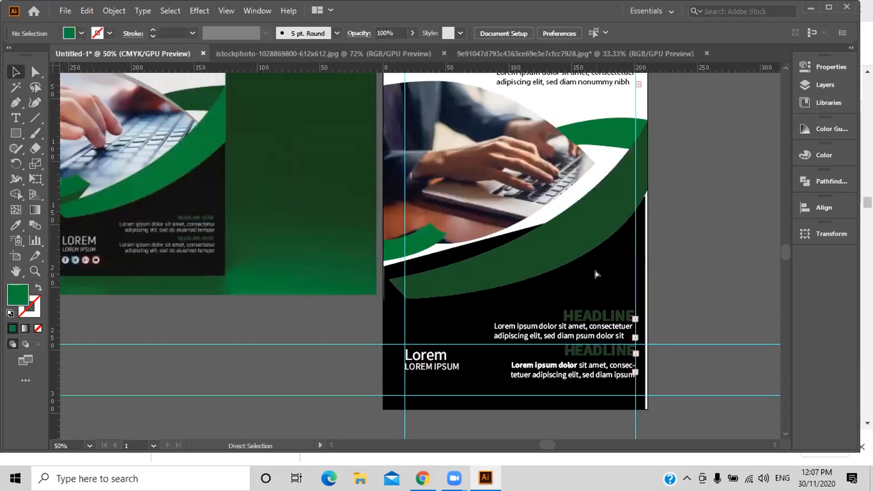
{"action": "key", "text": "ctrl+equal"}
{"action": "key", "text": "v"}
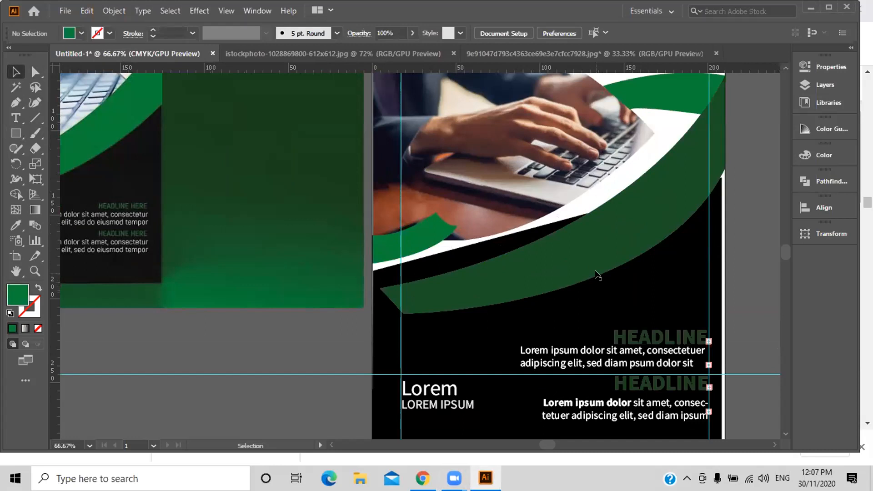
{"action": "key", "text": "space"}
{"action": "left_click_drag", "start_coordinate": [231, 261], "coordinate": [552, 268]}
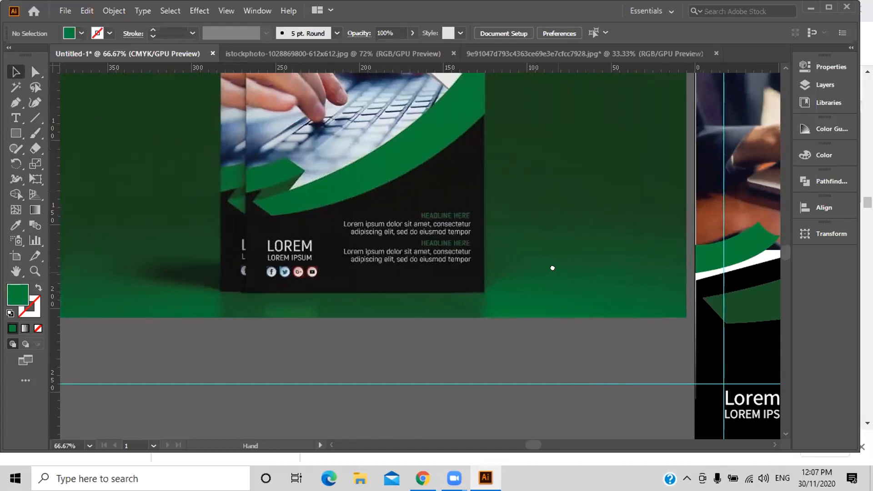
{"action": "left_click_drag", "start_coordinate": [552, 268], "coordinate": [451, 256]}
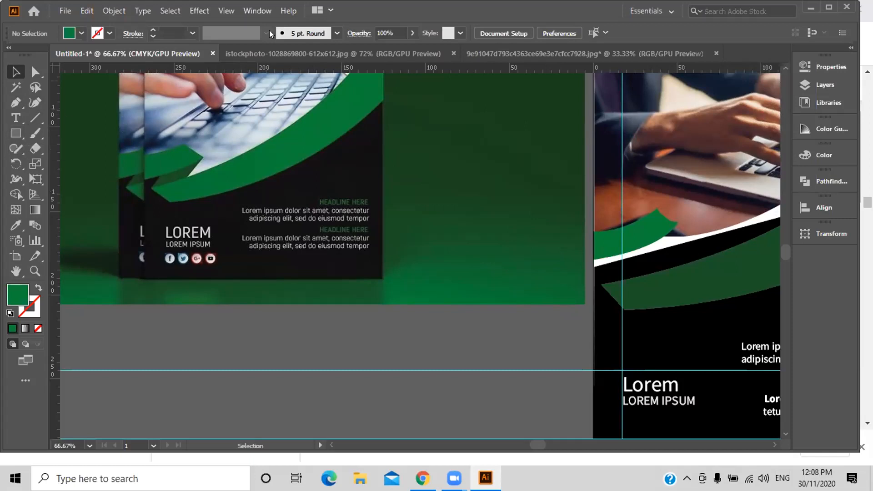
{"action": "right_click", "coordinate": [16, 133]}
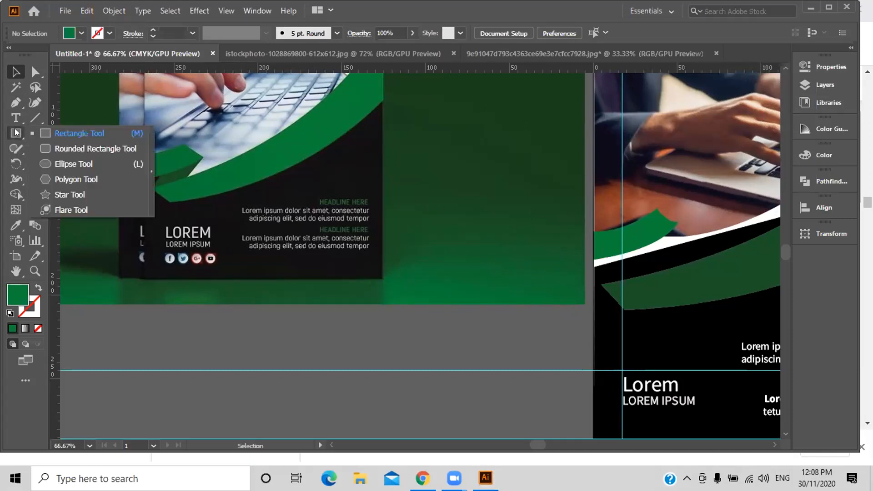
{"action": "left_click", "coordinate": [43, 133]}
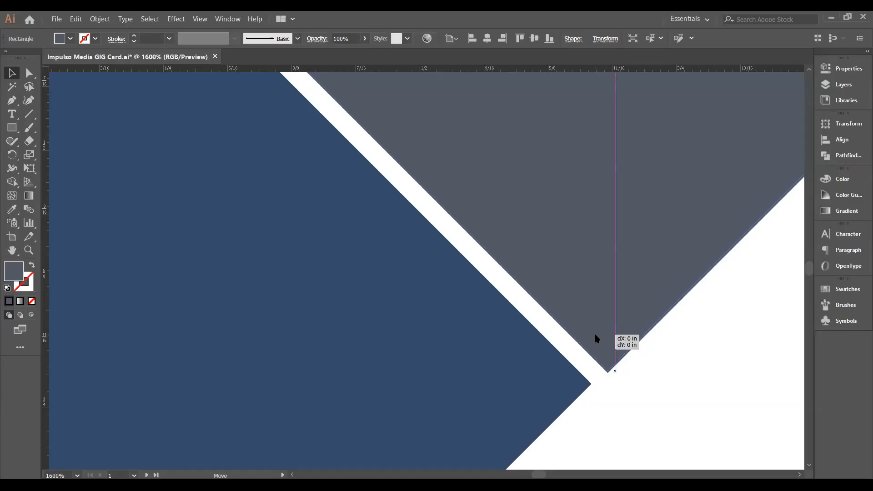
Nudge the business card's lower grey square to fit the gap beside the blue diamond, deselect it, and check the spacing between the squares.
{"action": "left_click_drag", "start_coordinate": [595, 335], "coordinate": [594, 335]}
{"action": "left_click", "coordinate": [620, 386]}
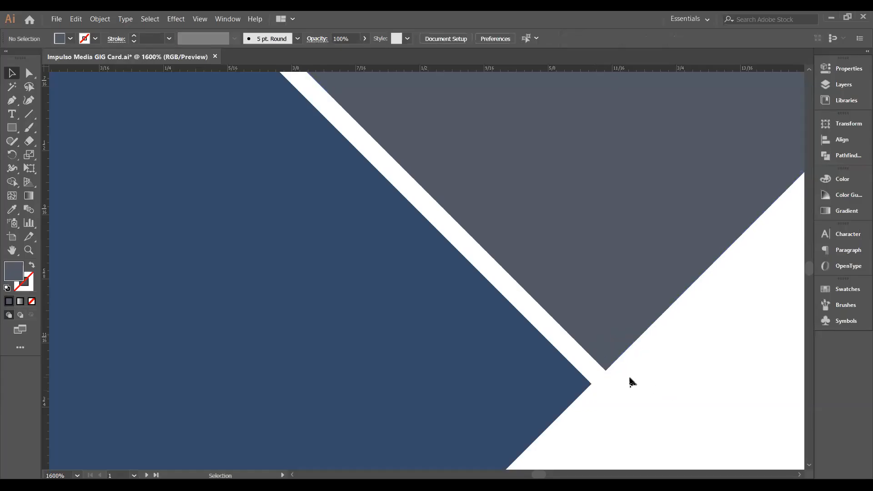
{"action": "scroll", "coordinate": [593, 364], "scroll_direction": "up", "scroll_amount": 3}
{"action": "scroll", "coordinate": [593, 364], "scroll_direction": "up", "scroll_amount": 2}
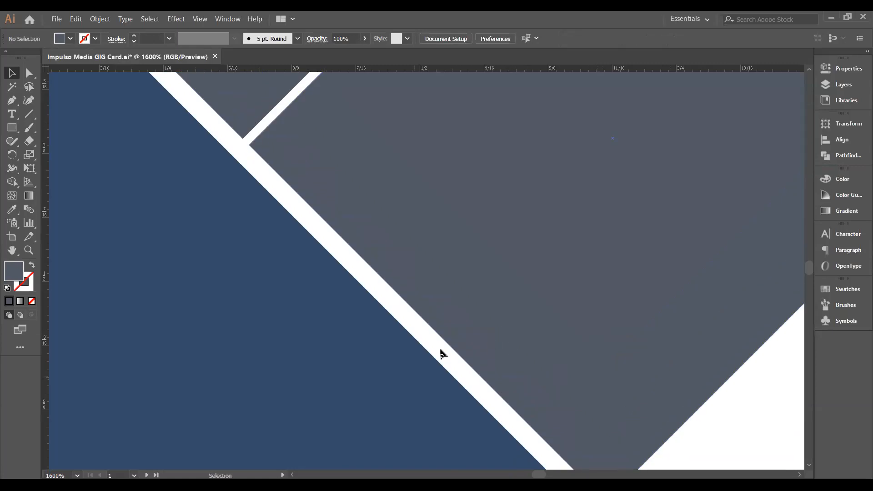
{"action": "scroll", "coordinate": [518, 383], "scroll_direction": "down", "scroll_amount": 3}
{"action": "scroll", "coordinate": [529, 394], "scroll_direction": "up", "scroll_amount": 10}
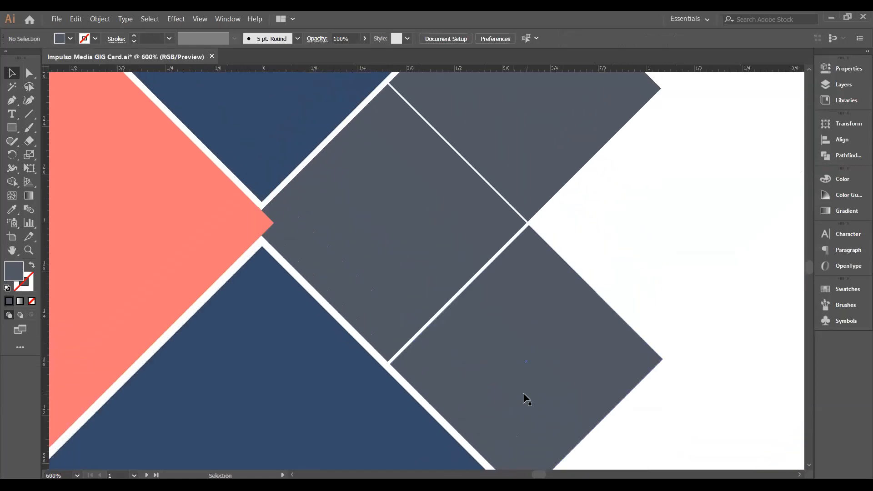
{"action": "scroll", "coordinate": [486, 359], "scroll_direction": "up", "scroll_amount": 2}
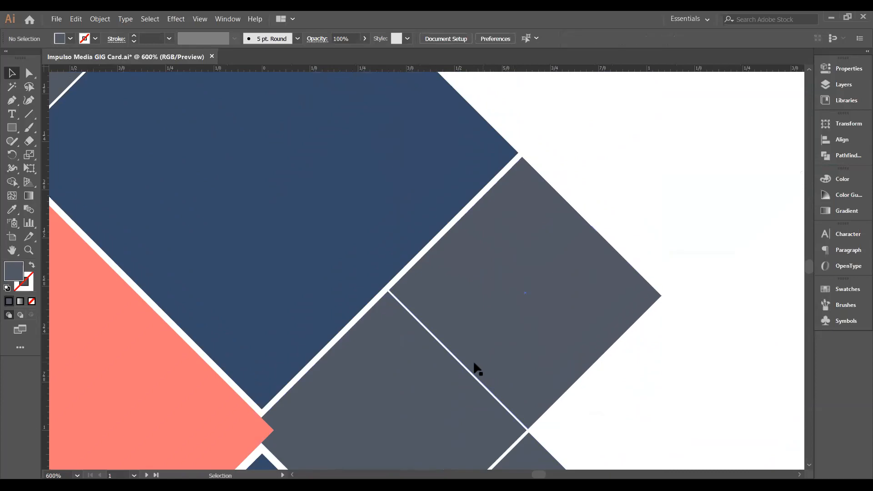
Draw a rectangle about 0.5 in wide and 1.6 in high over the outer side of the card's small squares.
{"action": "left_click_drag", "start_coordinate": [427, 336], "coordinate": [570, 336]}
{"action": "left_click_drag", "start_coordinate": [191, 242], "coordinate": [330, 280]}
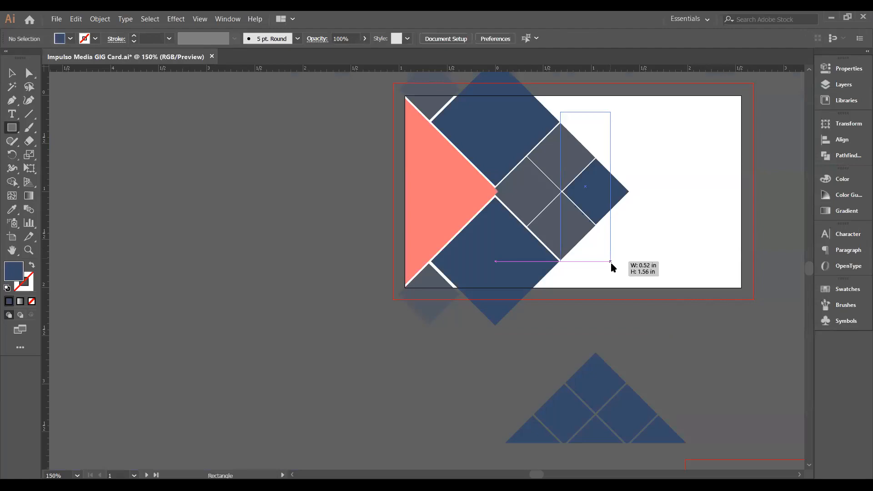
{"action": "left_click_drag", "start_coordinate": [609, 267], "coordinate": [616, 269]}
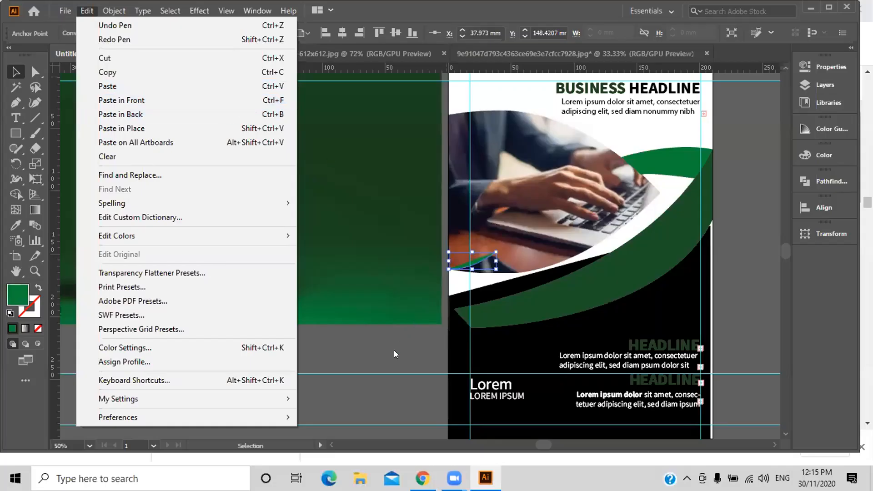
Redo the light green strip's undone pen edits on the flyer, including its curved lower edge.
{"action": "left_click", "coordinate": [395, 350]}
{"action": "key", "text": "ctrl"}
{"action": "key", "text": "ctrl+shift+z"}
{"action": "key", "text": "ctrl+shift+z"}
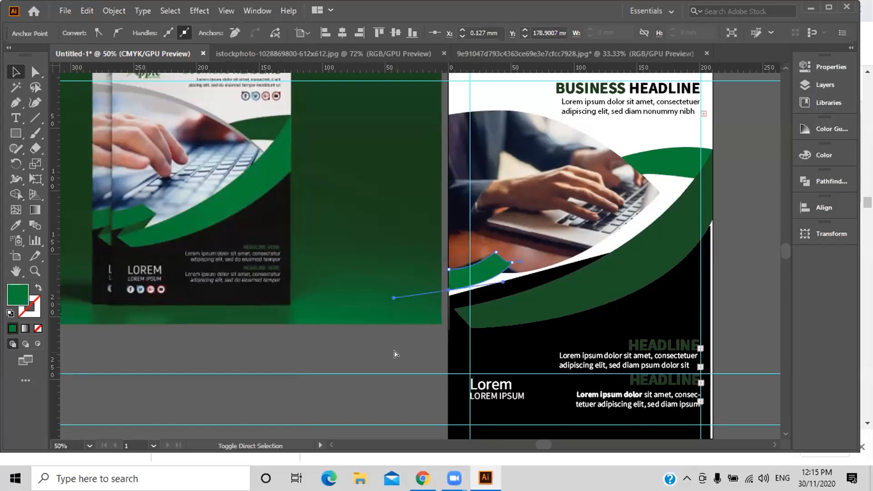
{"action": "key", "text": "ctrl+shift+z"}
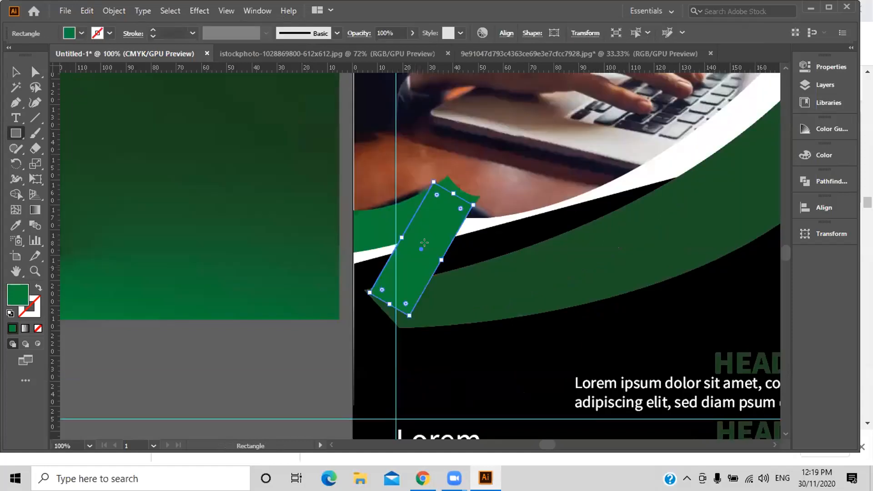
Move the tilted green rectangle between the light strip's end and the dark ribbon's tip, and lengthen its lower end toward the tip.
{"action": "left_click_drag", "start_coordinate": [420, 247], "coordinate": [419, 241]}
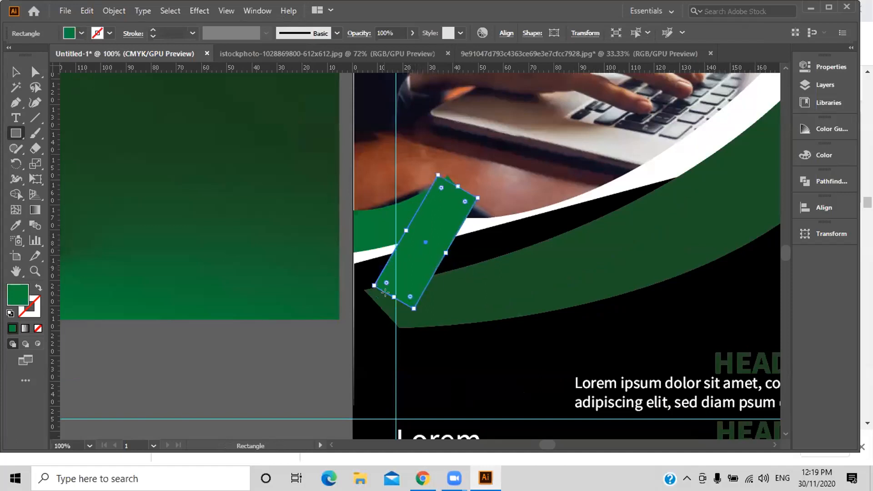
{"action": "left_click_drag", "start_coordinate": [383, 295], "coordinate": [384, 297]}
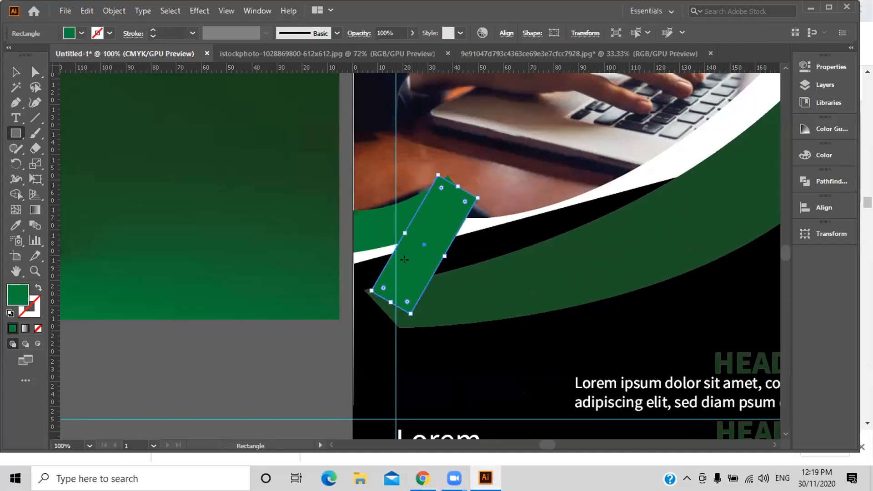
Send the tilted green rectangle backward twice to place it behind the dark green ribbon.
{"action": "right_click", "coordinate": [413, 248]}
{"action": "mouse_move", "coordinate": [518, 382]}
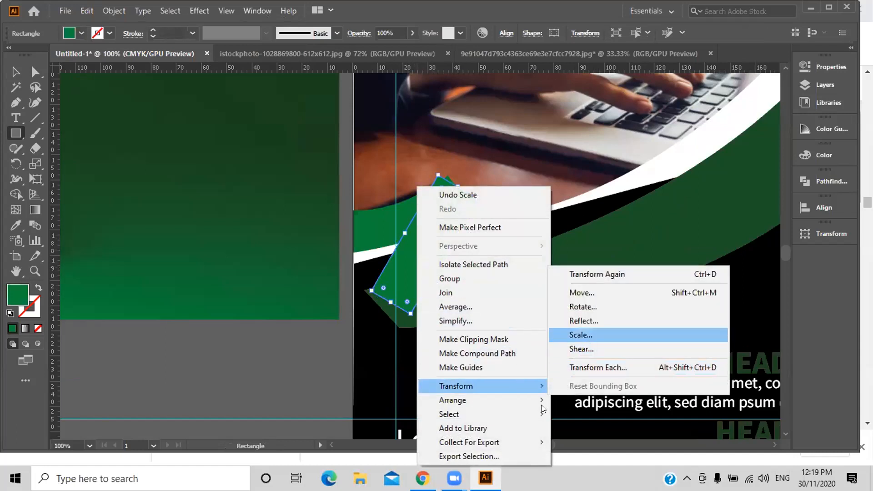
{"action": "mouse_move", "coordinate": [540, 402]}
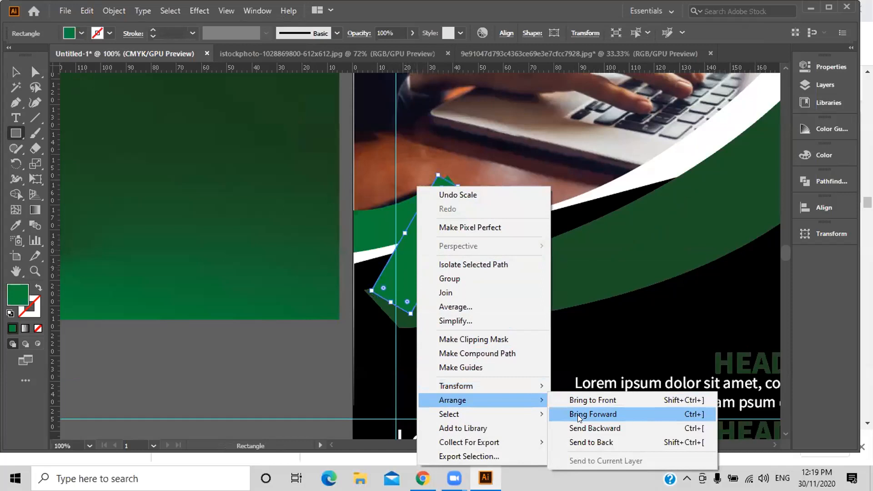
{"action": "left_click", "coordinate": [572, 427]}
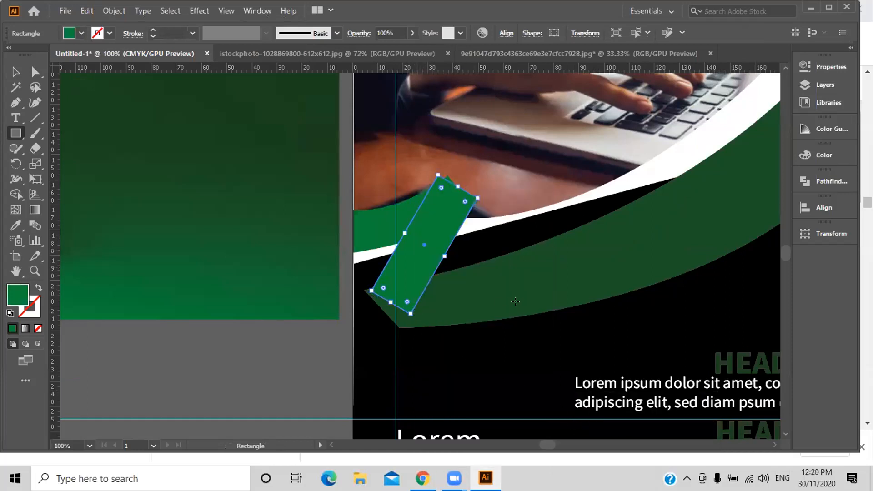
{"action": "right_click", "coordinate": [420, 270]}
{"action": "mouse_move", "coordinate": [506, 400]}
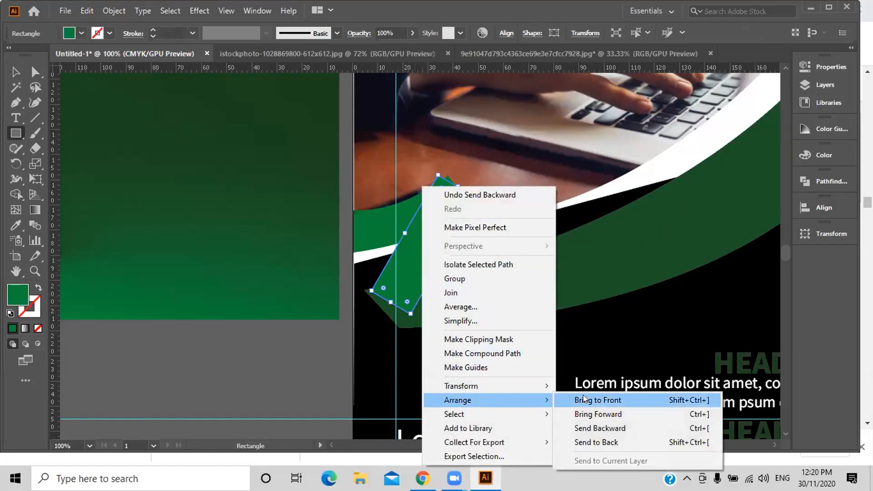
{"action": "left_click", "coordinate": [596, 428]}
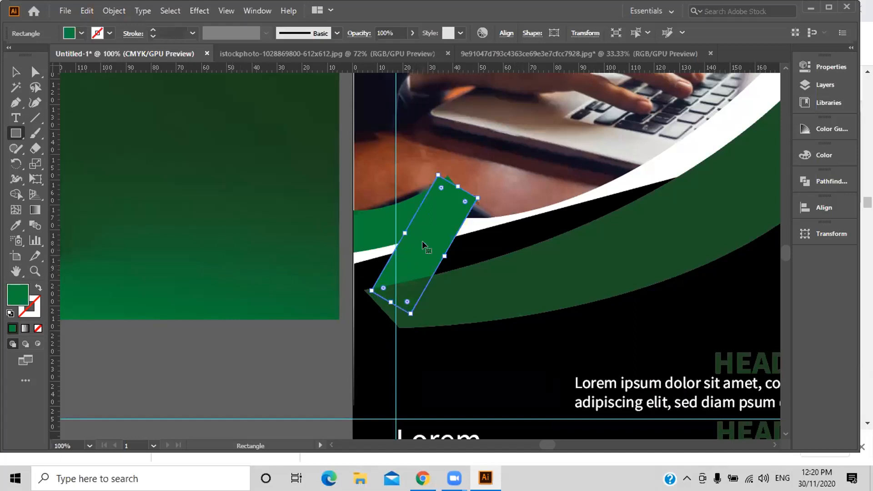
Shift the tilted green rectangle so its lower-left corner meets the dark ribbon's left tip, and switch to the Selection tool.
{"action": "left_click_drag", "start_coordinate": [420, 242], "coordinate": [412, 247]}
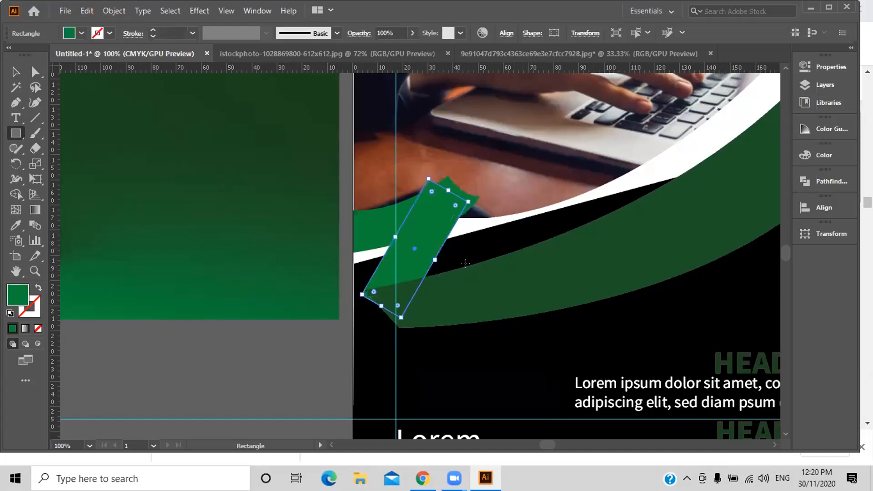
{"action": "left_click_drag", "start_coordinate": [413, 247], "coordinate": [418, 246]}
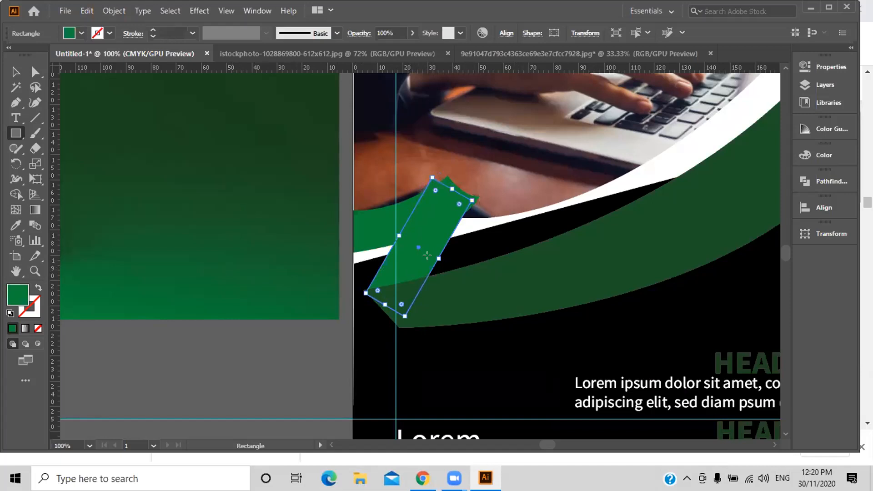
{"action": "left_click", "coordinate": [14, 71]}
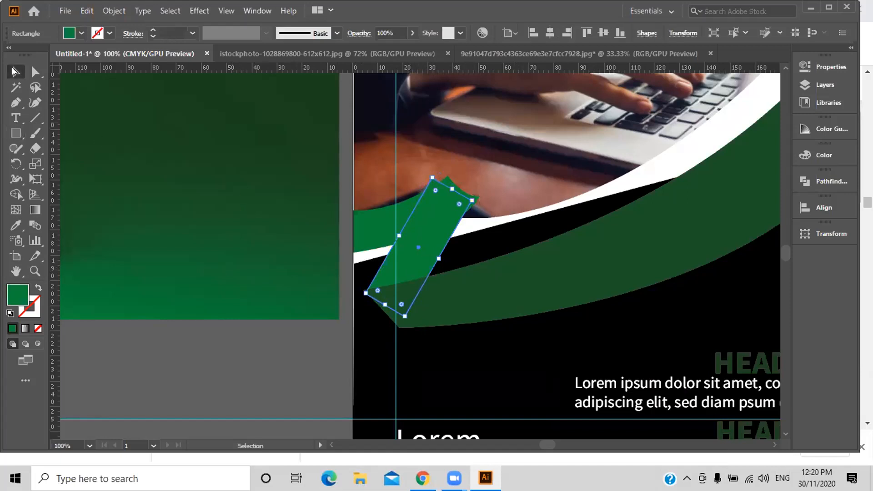
Send the tilted green rectangle two more levels backward so it sits behind the light green strip.
{"action": "left_click", "coordinate": [268, 382]}
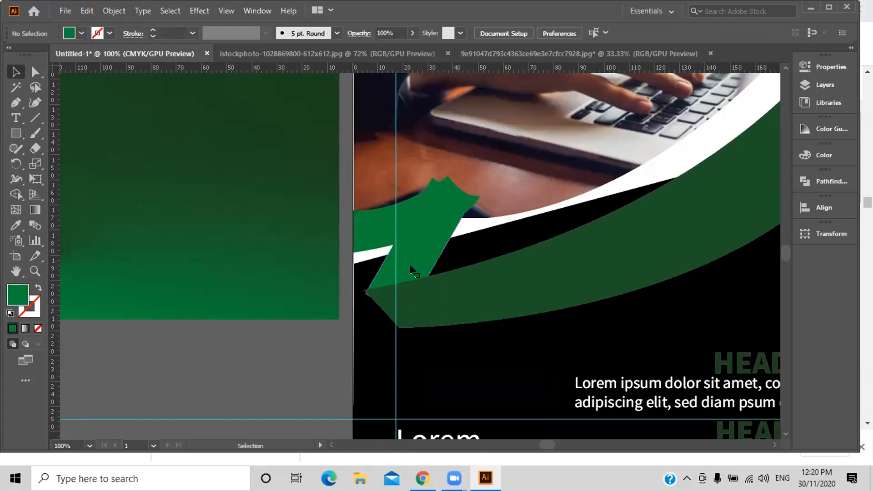
{"action": "left_click", "coordinate": [412, 248]}
{"action": "left_click_drag", "start_coordinate": [418, 244], "coordinate": [419, 247]}
{"action": "left_click_drag", "start_coordinate": [346, 217], "coordinate": [579, 293]}
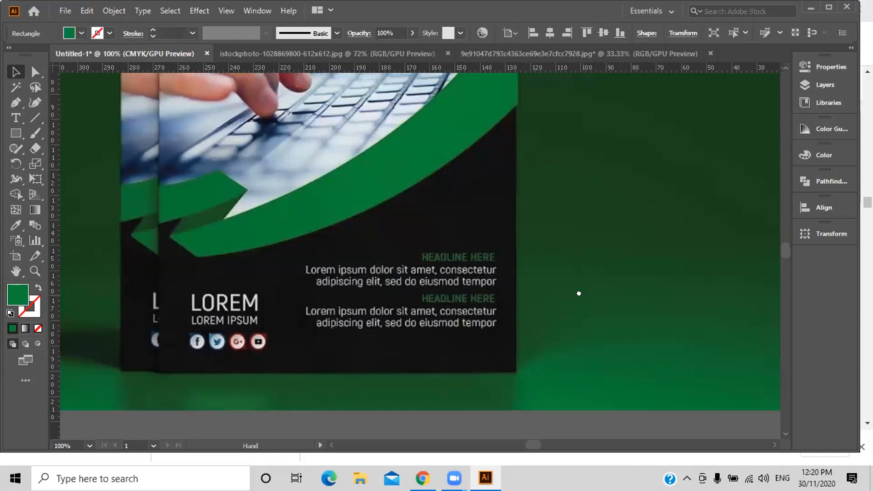
{"action": "left_click_drag", "start_coordinate": [579, 293], "coordinate": [38, 152]}
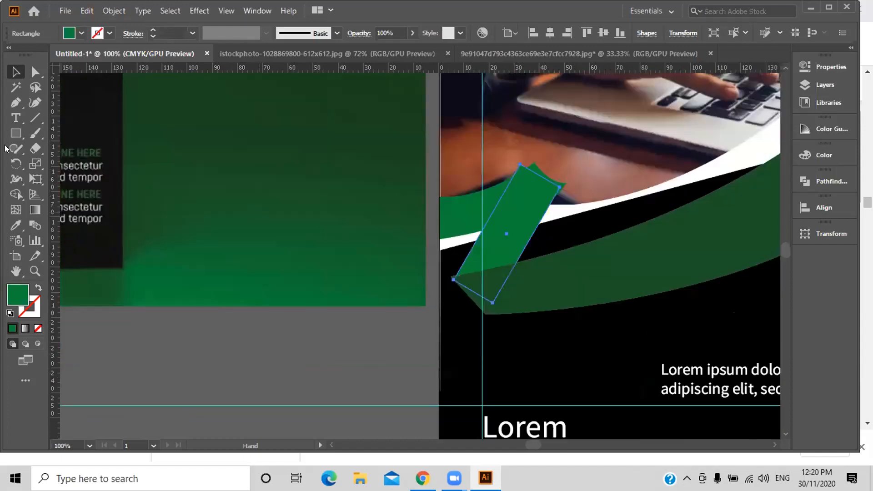
{"action": "left_click_drag", "start_coordinate": [323, 169], "coordinate": [280, 176]}
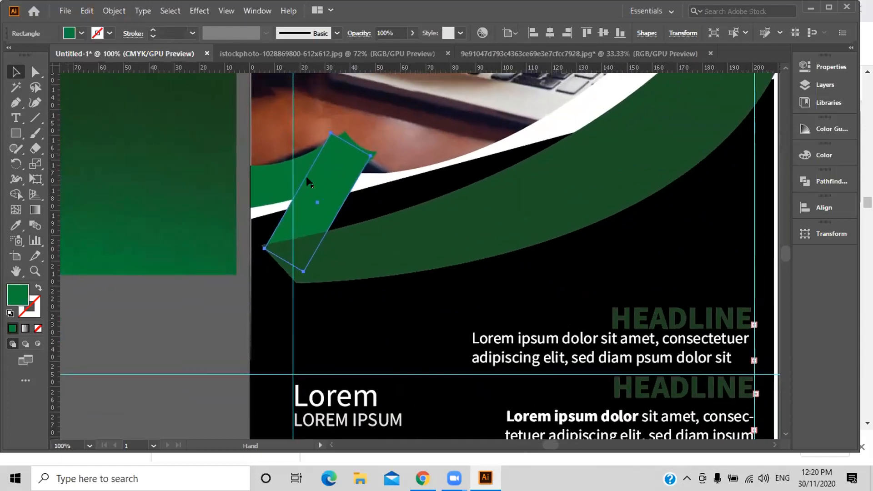
{"action": "right_click", "coordinate": [330, 169]}
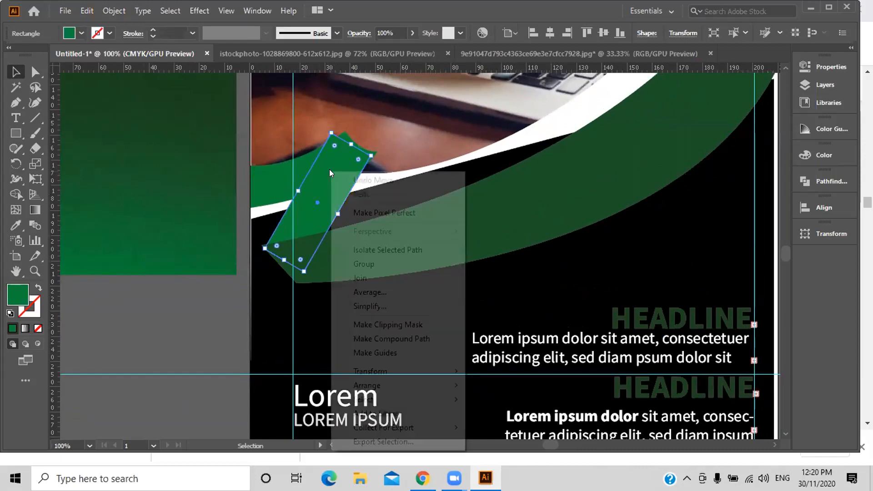
{"action": "mouse_move", "coordinate": [432, 385]}
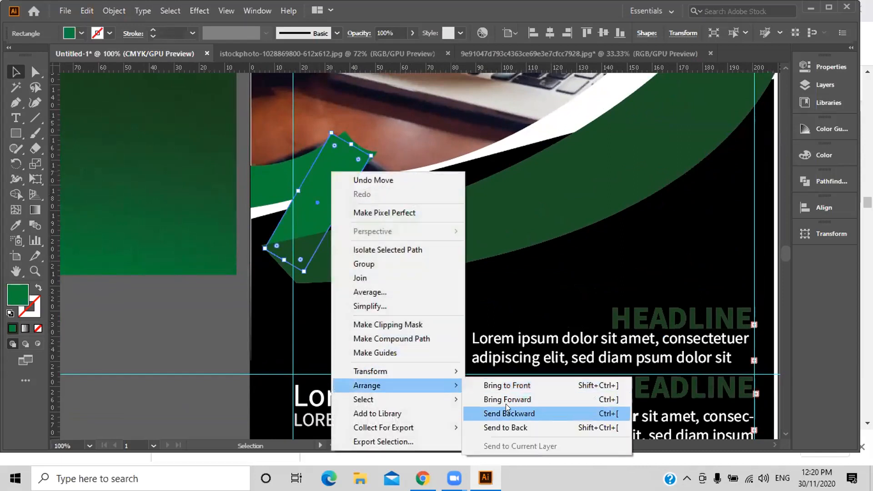
{"action": "left_click", "coordinate": [508, 414]}
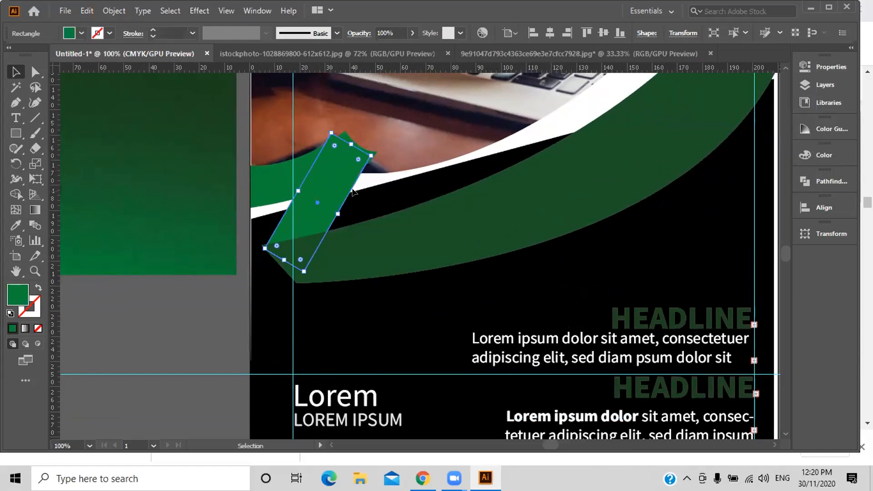
{"action": "right_click", "coordinate": [317, 206]}
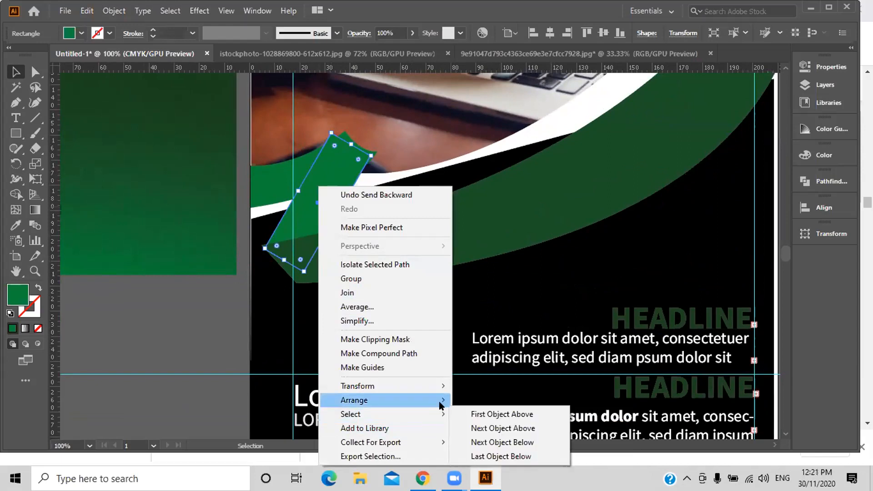
{"action": "mouse_move", "coordinate": [441, 405]}
{"action": "left_click", "coordinate": [480, 428]}
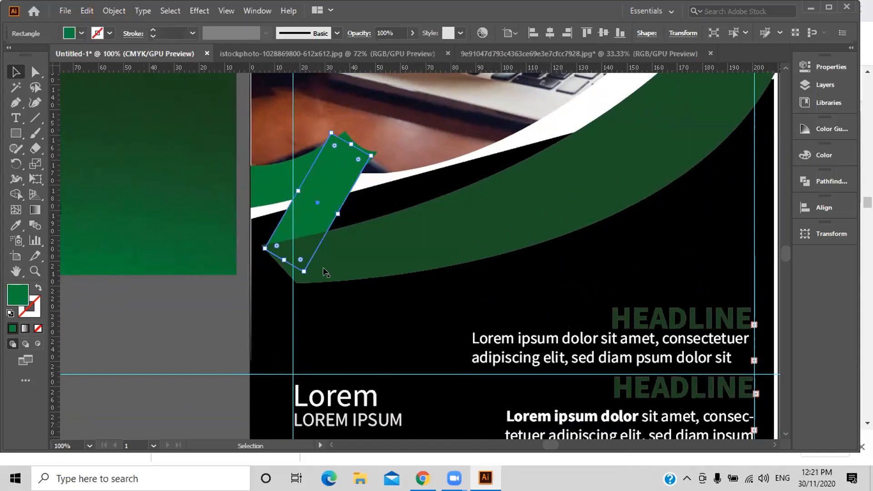
Bring the short light green strip to the front of the flyer artwork.
{"action": "left_click", "coordinate": [281, 181]}
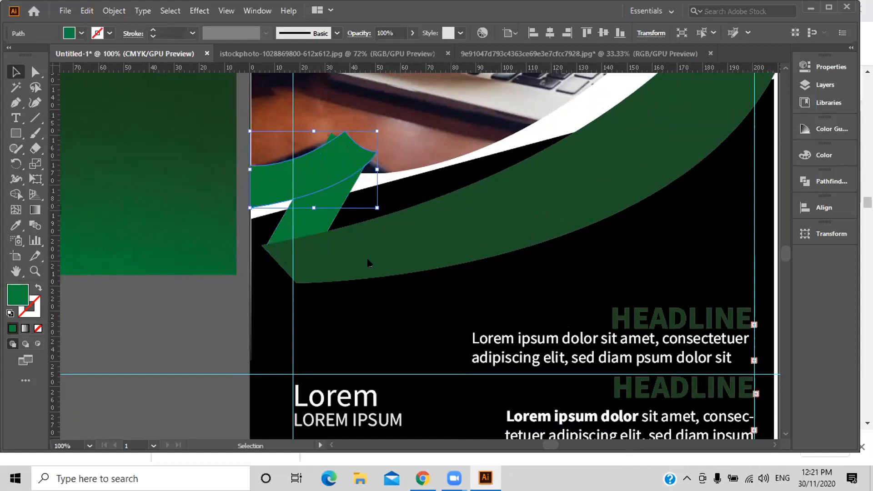
{"action": "right_click", "coordinate": [321, 170]}
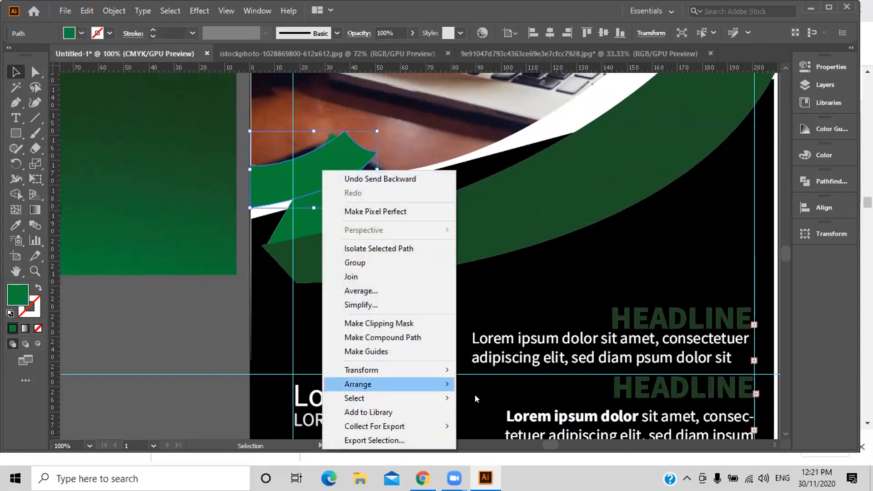
{"action": "mouse_move", "coordinate": [447, 384]}
{"action": "left_click", "coordinate": [500, 386]}
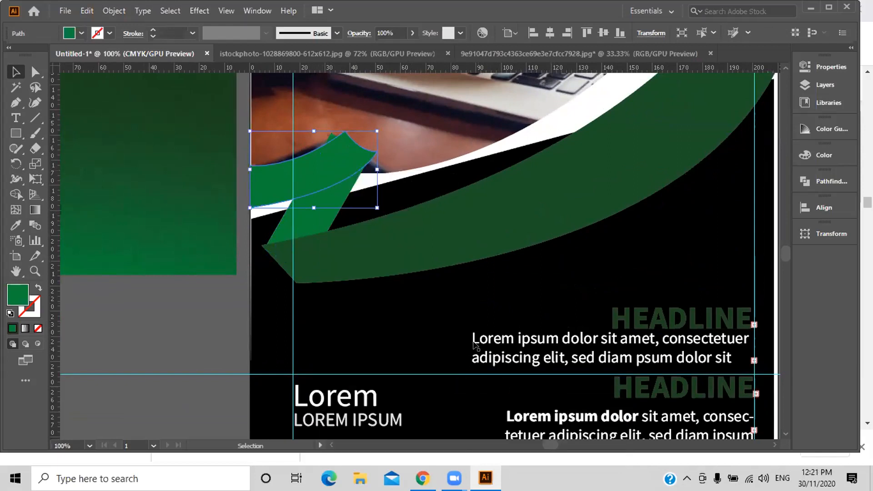
Recolour the short light green strip with the Eyedropper, sampling the matching strip on the reference flyer with the default eyedropper options.
{"action": "left_click", "coordinate": [301, 229]}
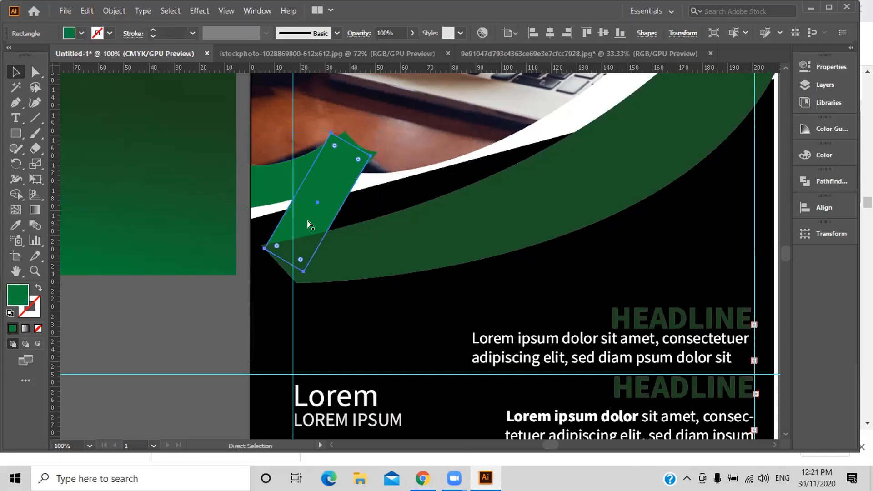
{"action": "key", "text": "ctrl+minus"}
{"action": "key", "text": "ctrl+minus"}
{"action": "key", "text": "ctrl+minus"}
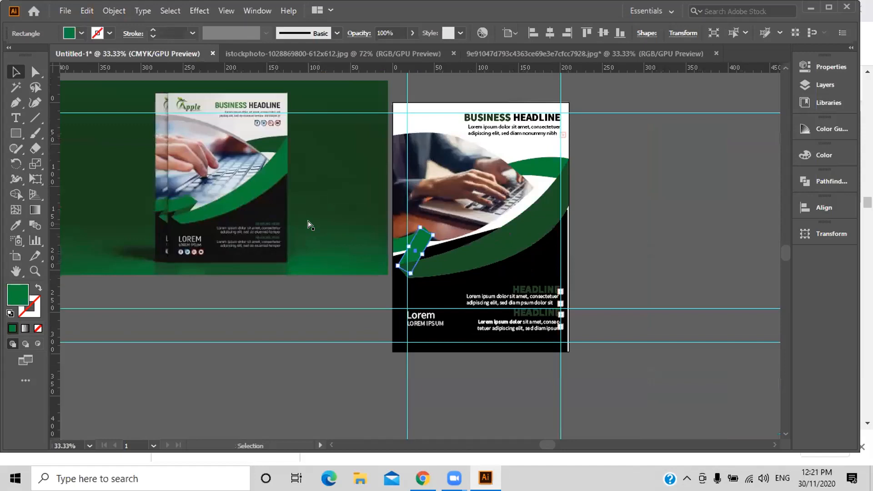
{"action": "key", "text": "ctrl+plus"}
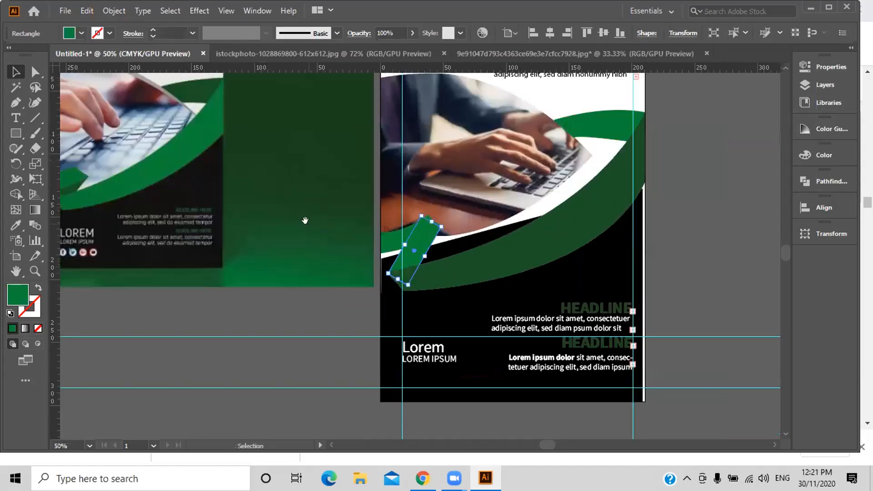
{"action": "left_click_drag", "start_coordinate": [113, 225], "coordinate": [226, 238]}
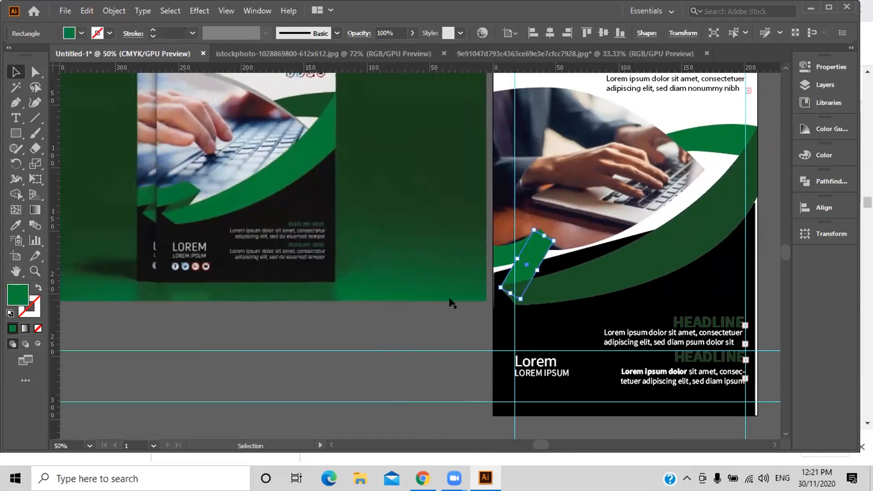
{"action": "left_click", "coordinate": [504, 250]}
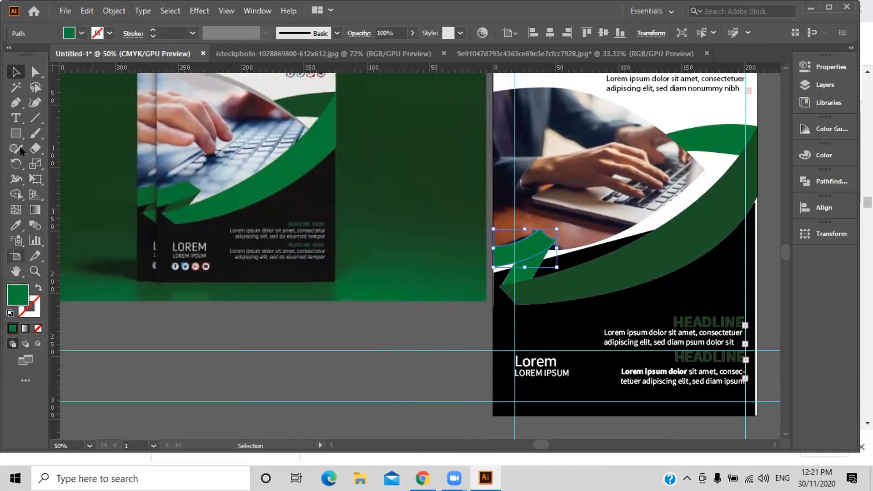
{"action": "left_click", "coordinate": [15, 104]}
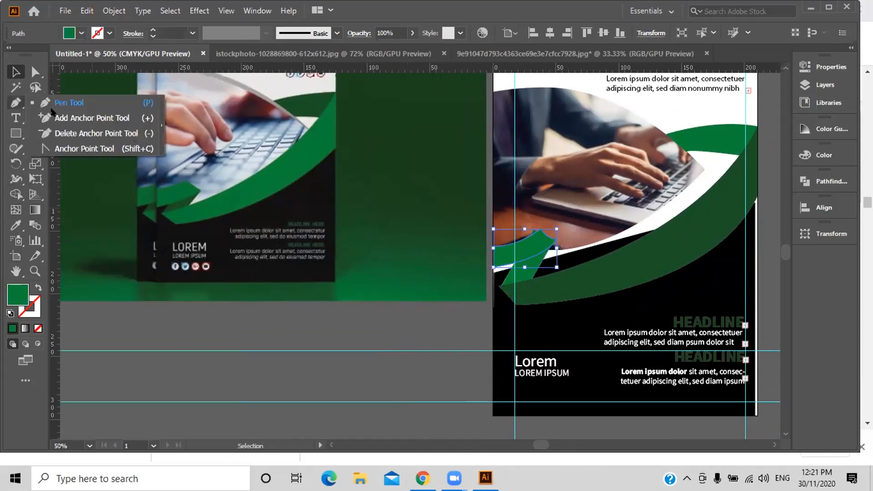
{"action": "double_click", "coordinate": [15, 225]}
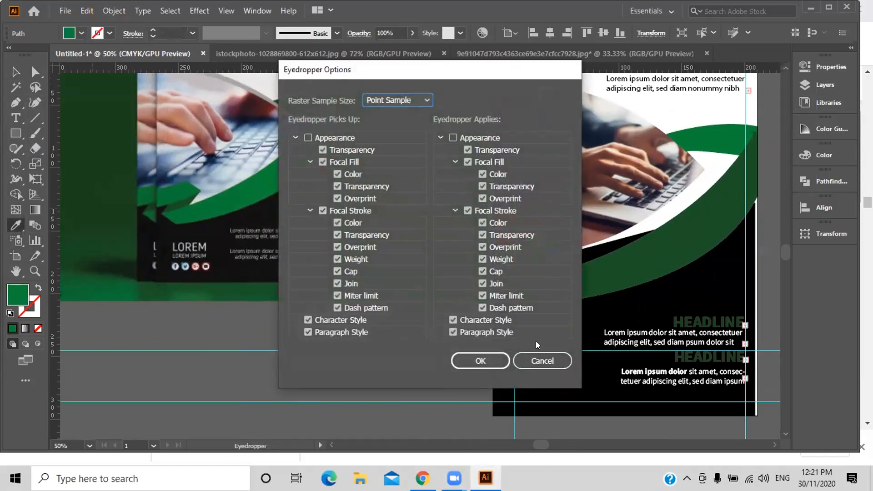
{"action": "left_click", "coordinate": [481, 361]}
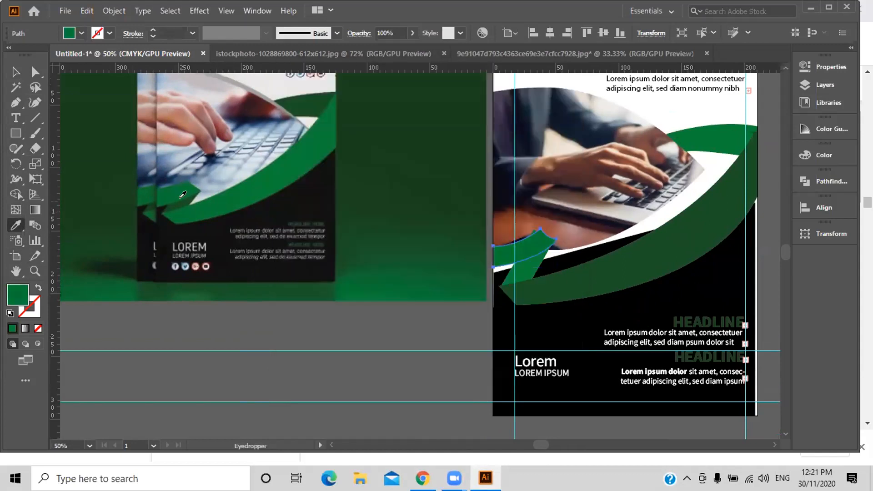
{"action": "left_click", "coordinate": [16, 71]}
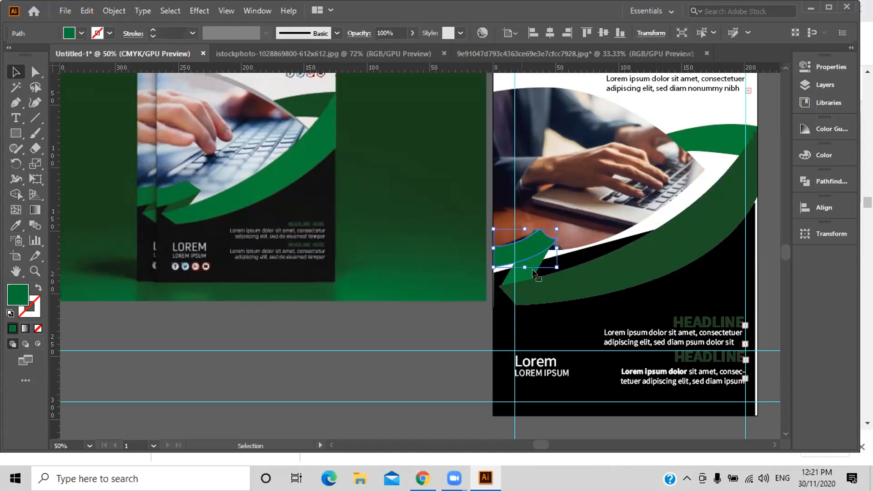
Recolour the tilted rectangle with the dark green sampled from the folded part of the reference flyer's ribbon.
{"action": "left_click", "coordinate": [533, 273]}
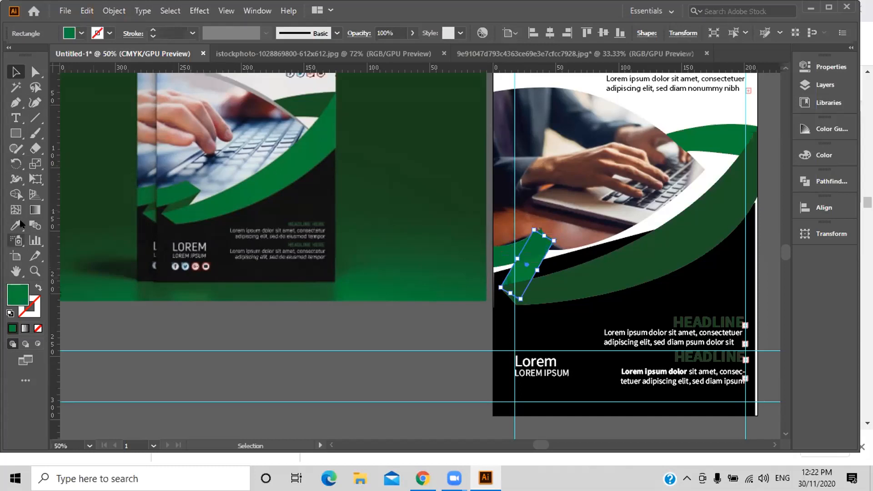
{"action": "left_click", "coordinate": [17, 224]}
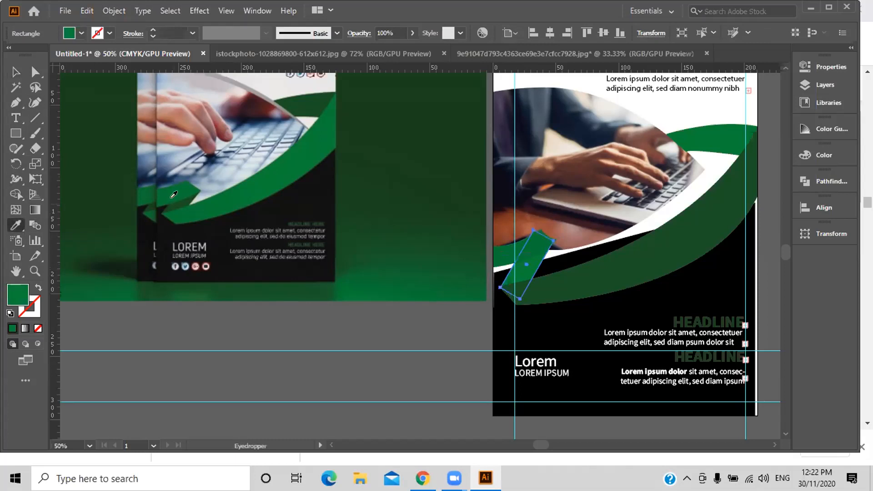
{"action": "left_click", "coordinate": [183, 195]}
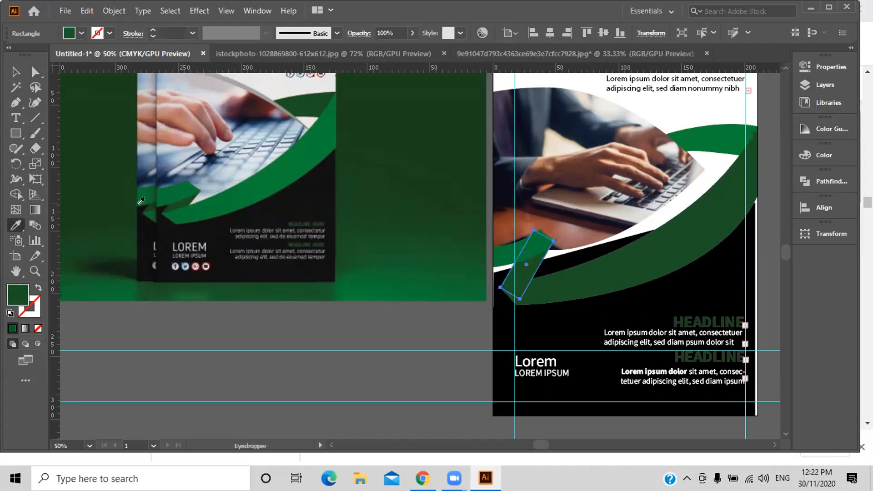
{"action": "key", "text": "v"}
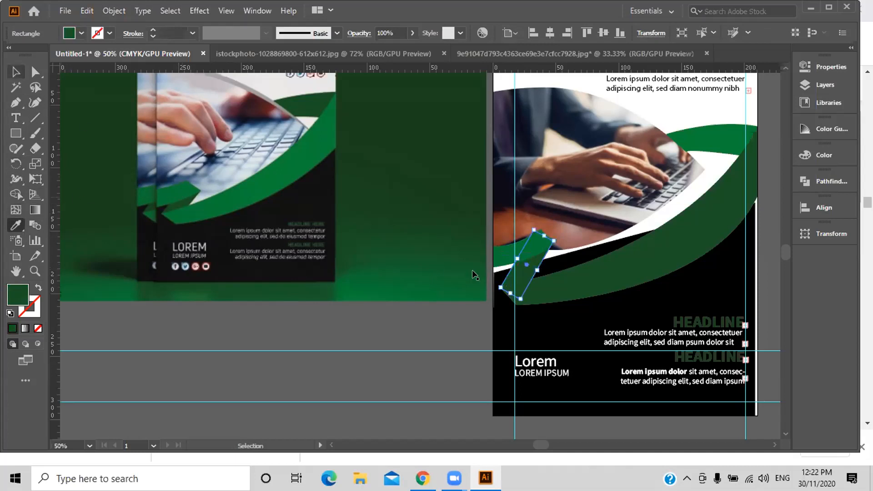
Recolour the large dark green ribbon with the bright green sampled from the reference flyer.
{"action": "left_click", "coordinate": [564, 279]}
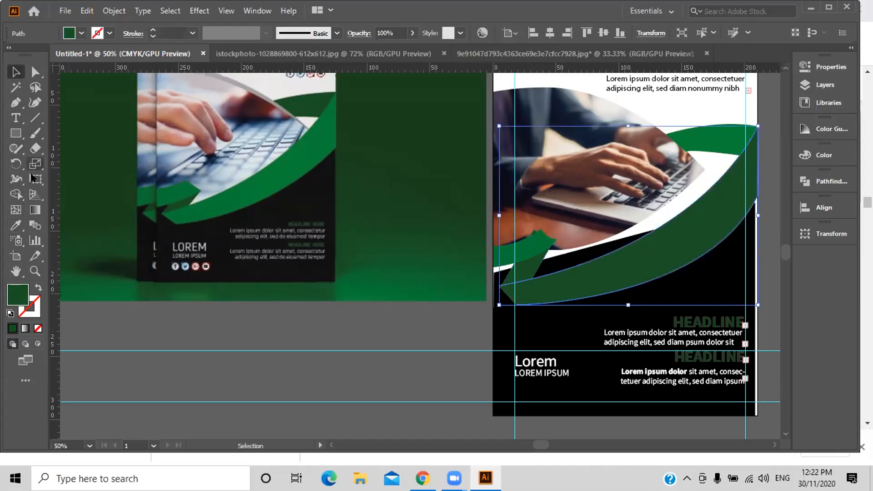
{"action": "left_click", "coordinate": [15, 225]}
{"action": "left_click", "coordinate": [342, 175]}
{"action": "left_click", "coordinate": [15, 73]}
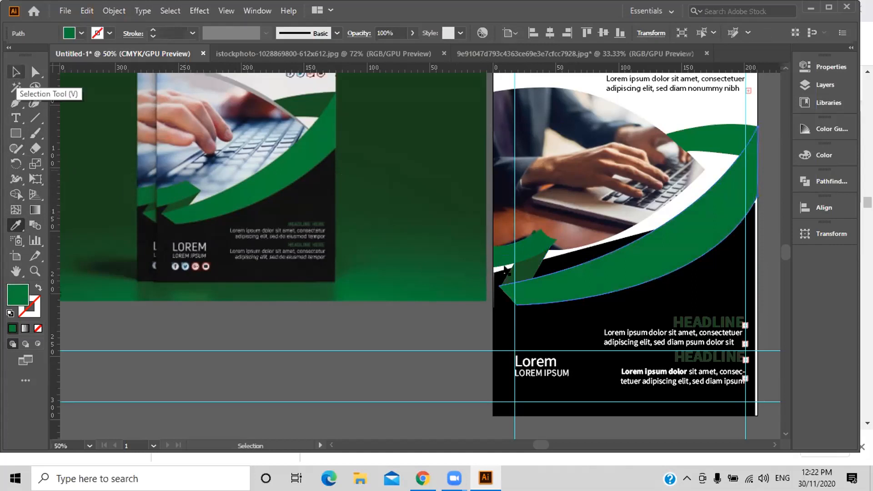
Move the dark green fold's upper-left corner slightly down so it hides behind the short green strip.
{"action": "left_click", "coordinate": [528, 264]}
{"action": "left_click", "coordinate": [35, 72]}
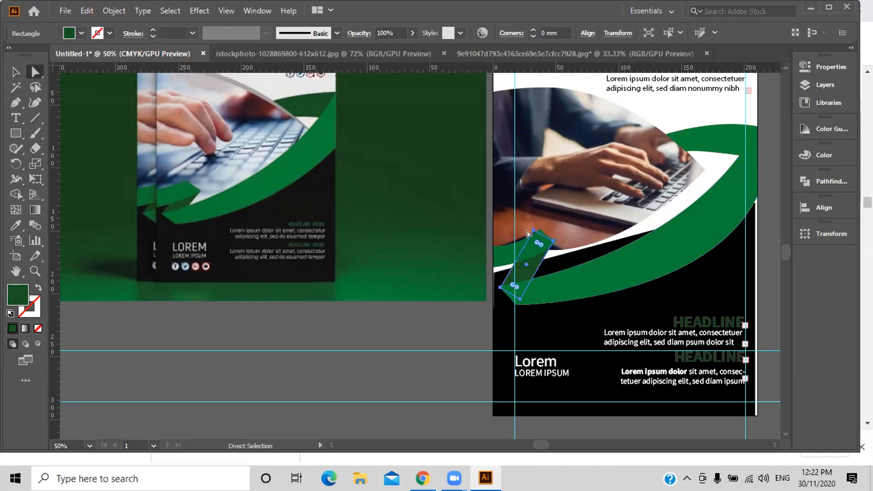
{"action": "left_click", "coordinate": [534, 231]}
{"action": "left_click_drag", "start_coordinate": [534, 231], "coordinate": [535, 239]}
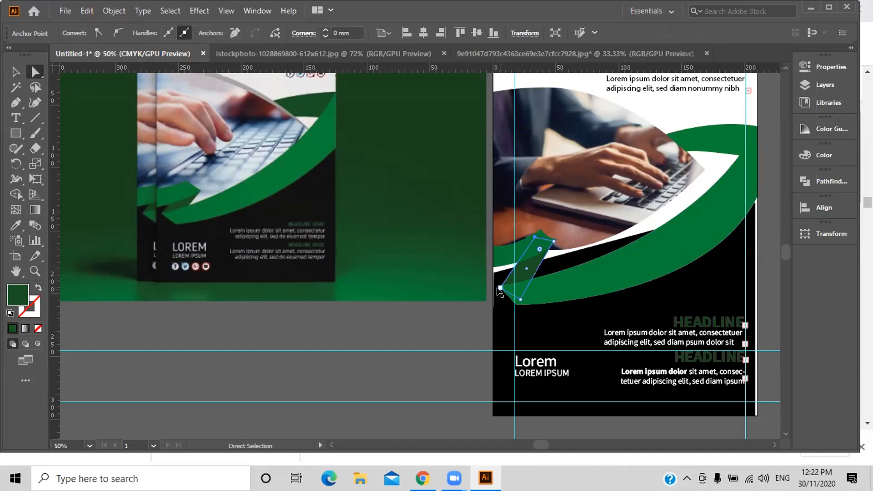
{"action": "key", "text": "ctrl+equal"}
{"action": "key", "text": "ctrl+equal"}
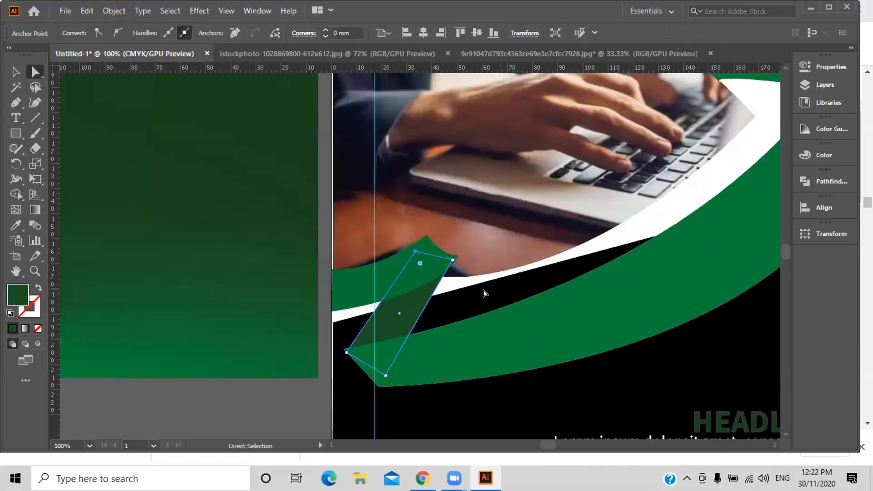
Move the fold's upper-right corner to the short strip's tip and its left corner to the large ribbon's tip, and select the short strip.
{"action": "left_click", "coordinate": [453, 261]}
{"action": "left_click_drag", "start_coordinate": [453, 261], "coordinate": [457, 255]}
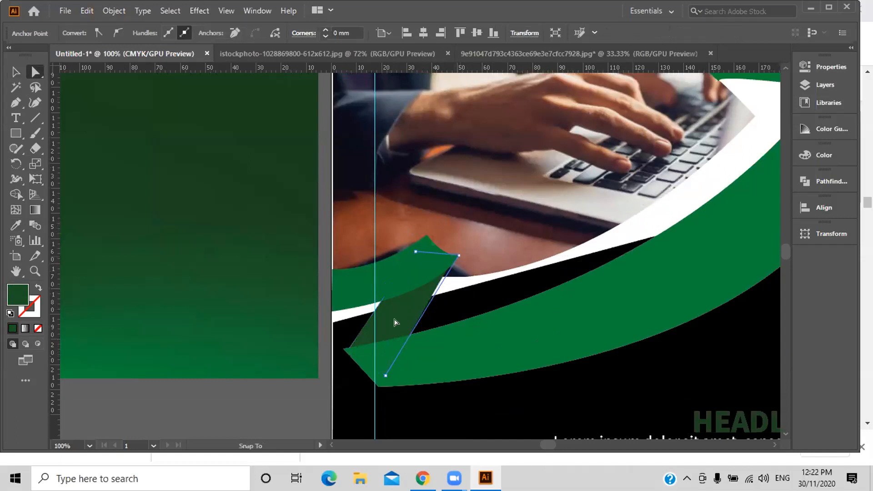
{"action": "left_click_drag", "start_coordinate": [346, 352], "coordinate": [344, 349]}
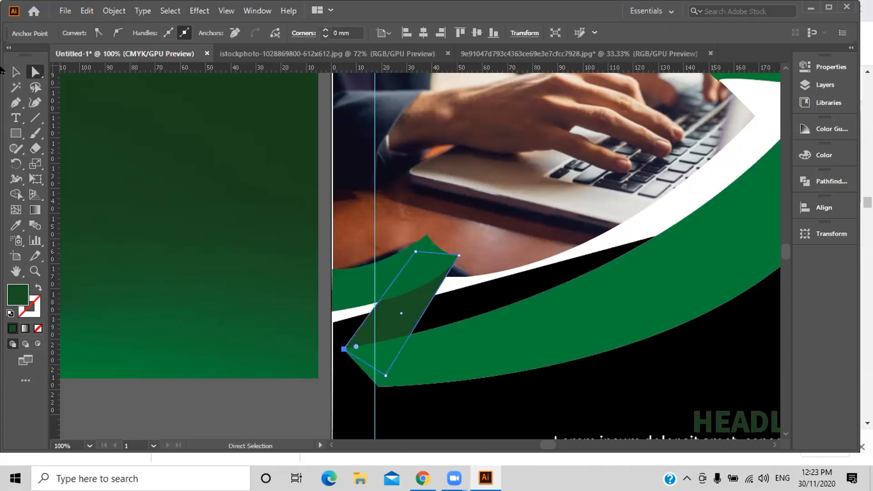
{"action": "left_click", "coordinate": [15, 71]}
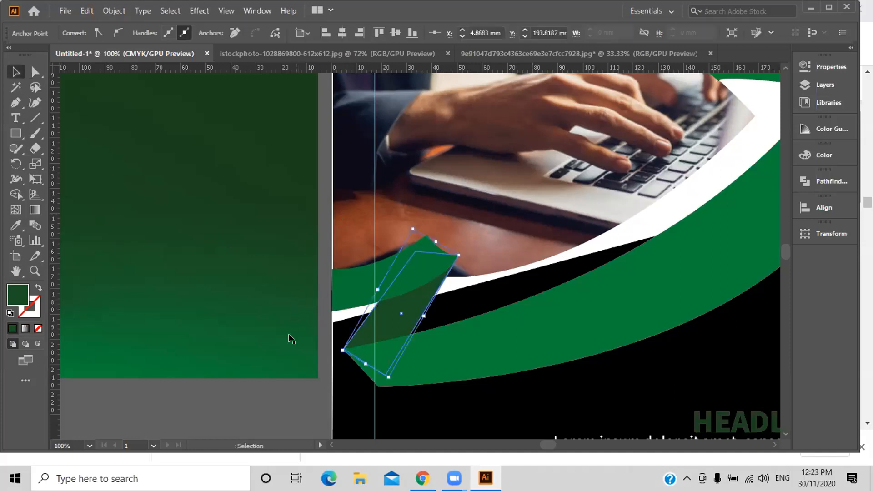
{"action": "left_click", "coordinate": [308, 401]}
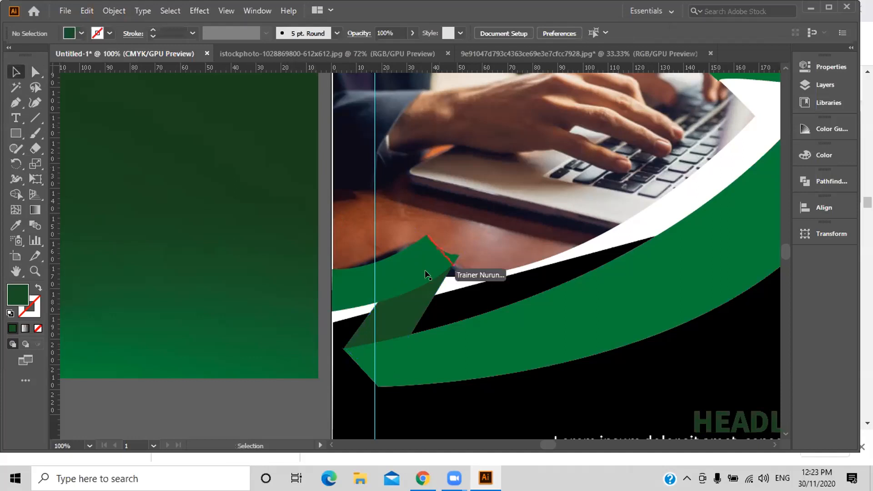
{"action": "left_click", "coordinate": [442, 263]}
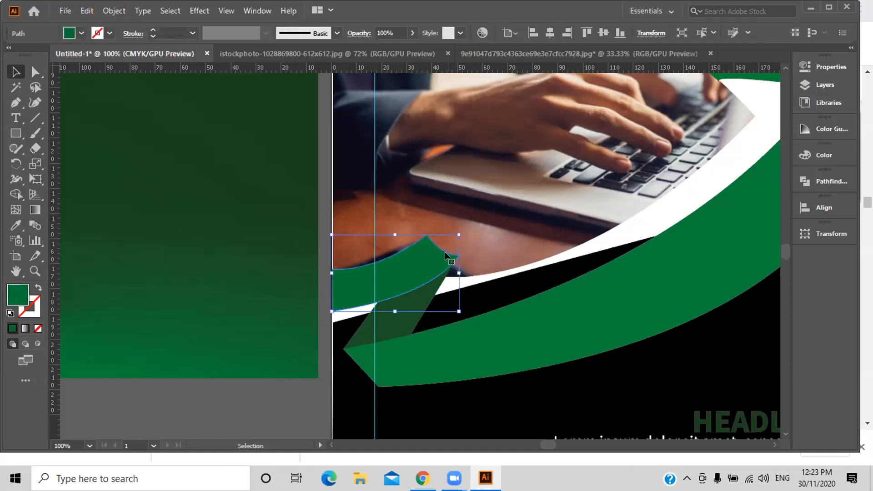
Straighten the curved end edge of the short green strip by adjusting the anchor handle at its right tip.
{"action": "left_click", "coordinate": [35, 71]}
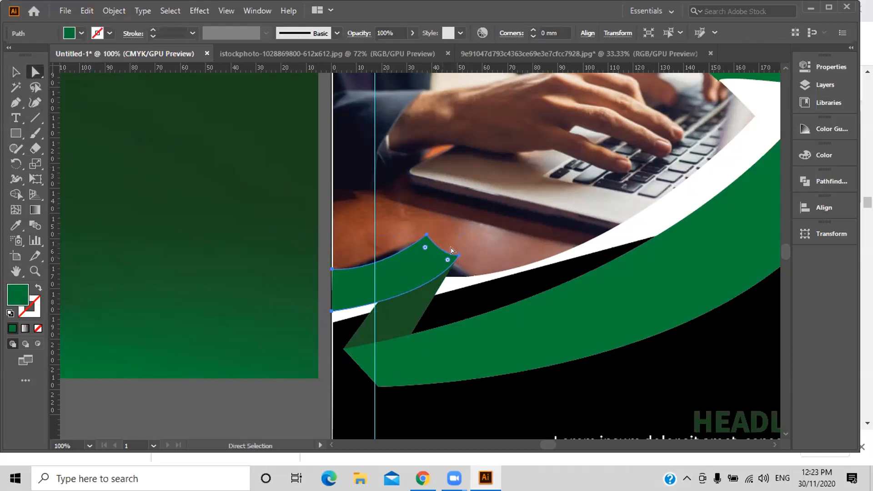
{"action": "left_click", "coordinate": [457, 259]}
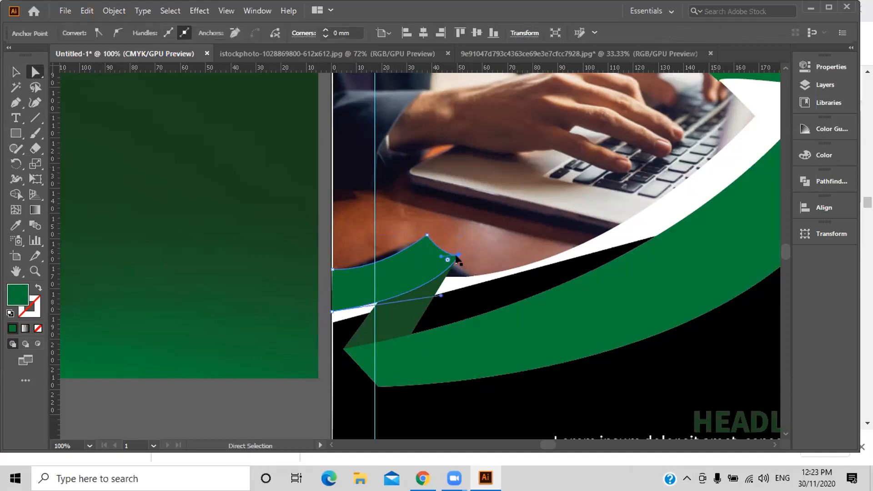
{"action": "left_click_drag", "start_coordinate": [457, 260], "coordinate": [456, 257]}
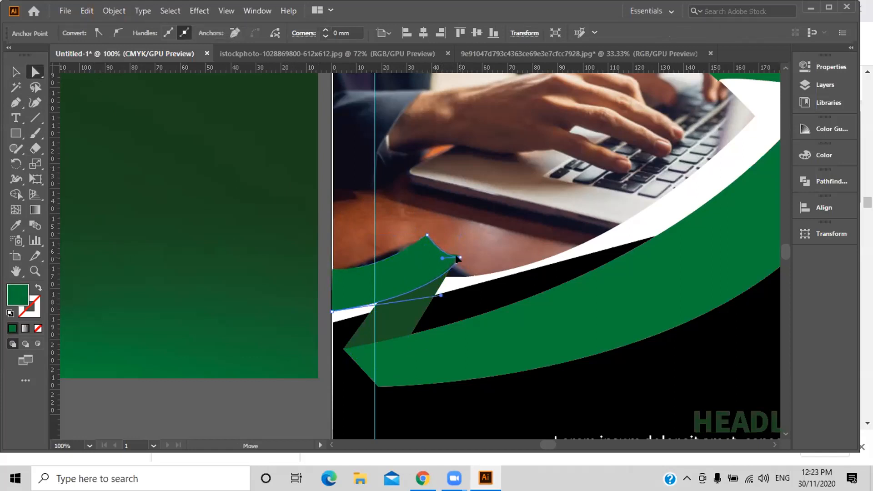
{"action": "left_click_drag", "start_coordinate": [457, 258], "coordinate": [456, 256]}
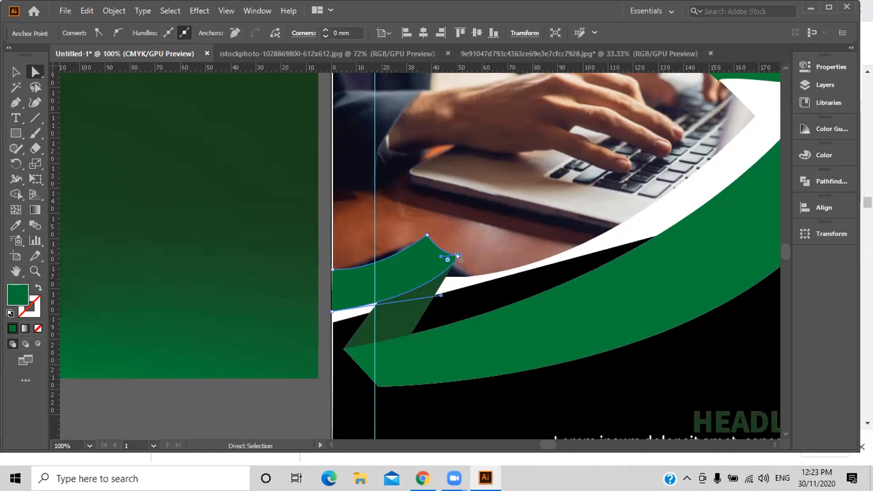
{"action": "left_click", "coordinate": [459, 253]}
{"action": "mouse_move", "coordinate": [456, 254]}
{"action": "left_mouse_down"}
{"action": "mouse_move", "coordinate": [459, 261]}
{"action": "mouse_move", "coordinate": [448, 258]}
{"action": "left_mouse_up"}
{"action": "left_click", "coordinate": [15, 72]}
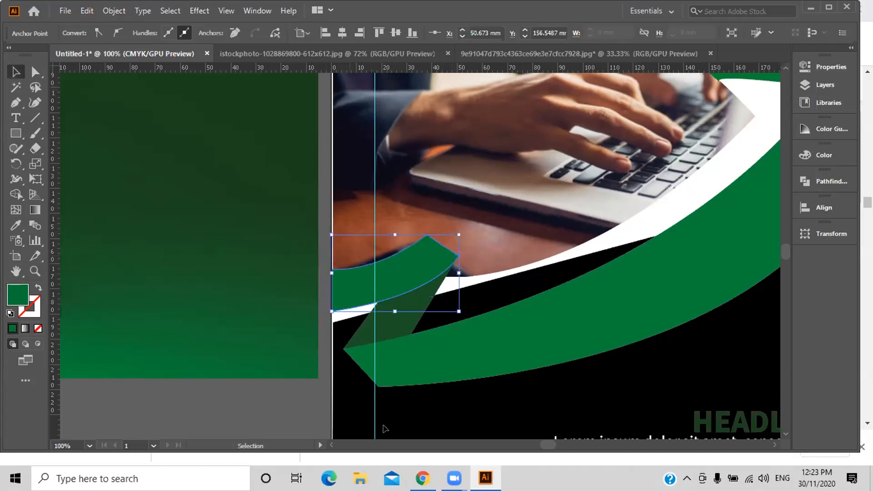
{"action": "left_click", "coordinate": [279, 388]}
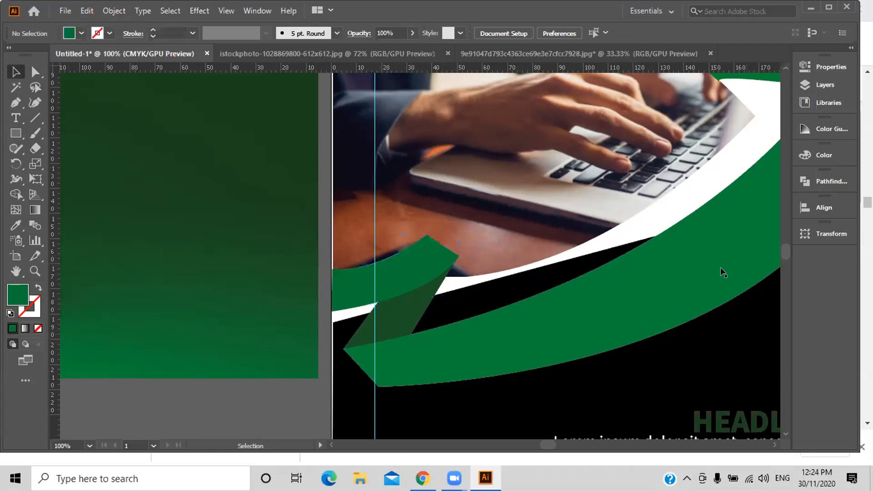
Maximise the application window, unlock all locked artwork on the flyer and clear the selection.
{"action": "key", "text": "a"}
{"action": "key", "text": "ctrl+minus"}
{"action": "key", "text": "ctrl+minus"}
{"action": "key", "text": "ctrl+minus"}
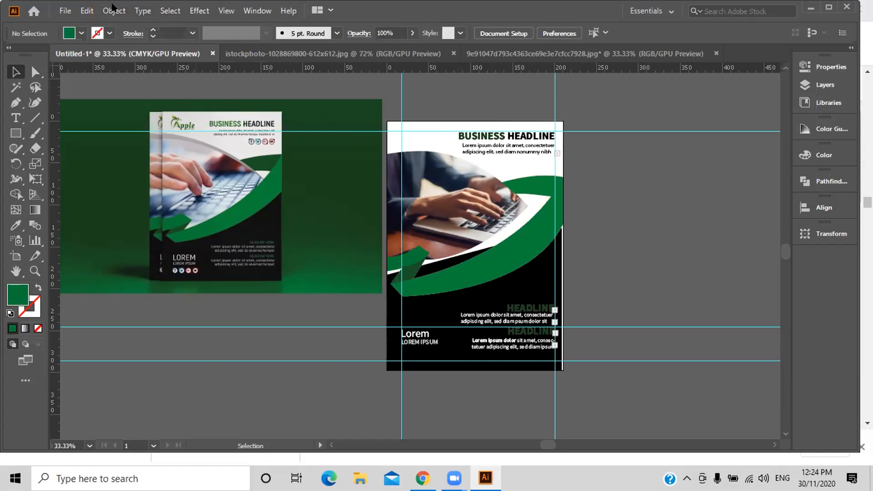
{"action": "double_click", "coordinate": [112, 5]}
{"action": "left_click", "coordinate": [113, 8]}
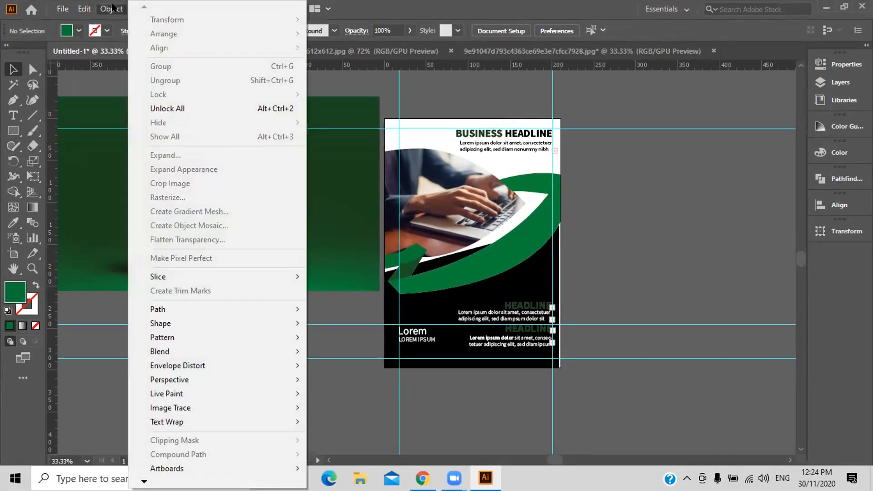
{"action": "left_click", "coordinate": [251, 114]}
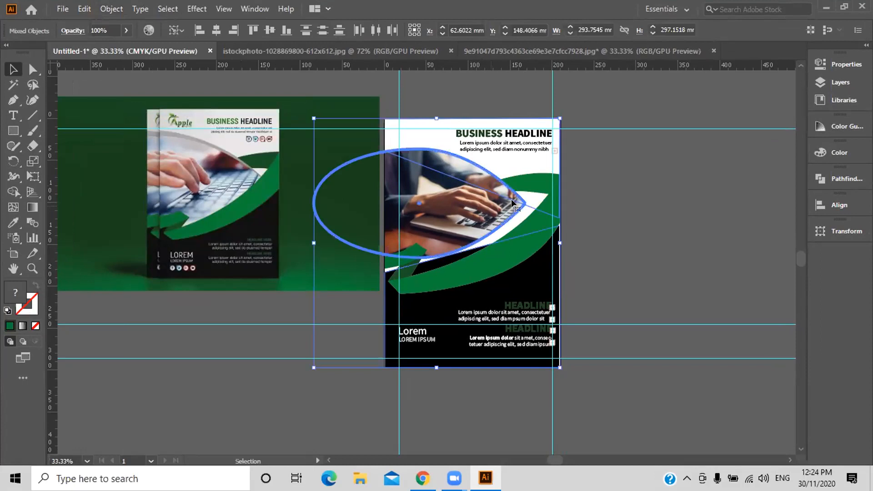
{"action": "key", "text": "ctrl+shift+a"}
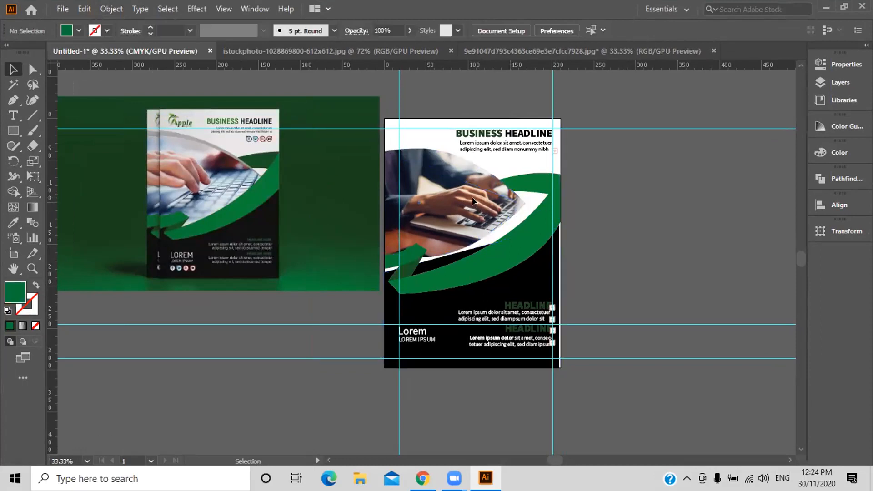
Enlarge the clipped laptop photo proportionally from its centre to about 271 by 139 mm.
{"action": "left_click", "coordinate": [477, 202]}
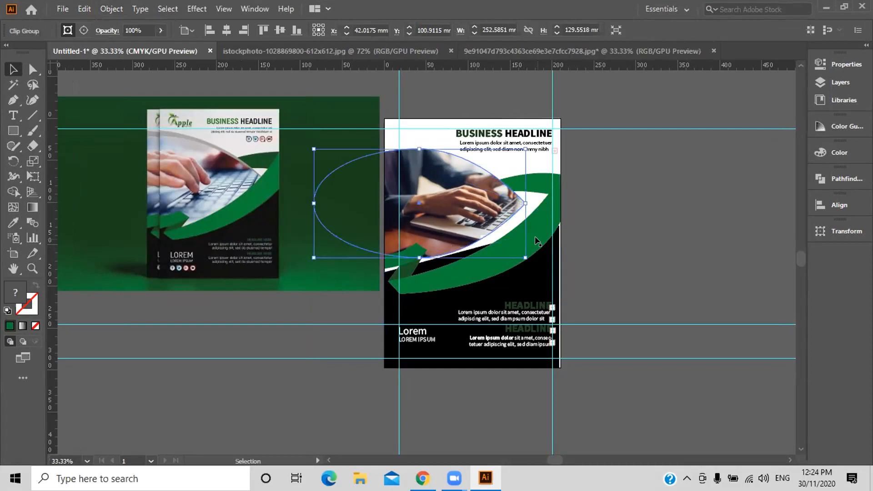
{"action": "left_click_drag", "start_coordinate": [525, 256], "coordinate": [530, 262]}
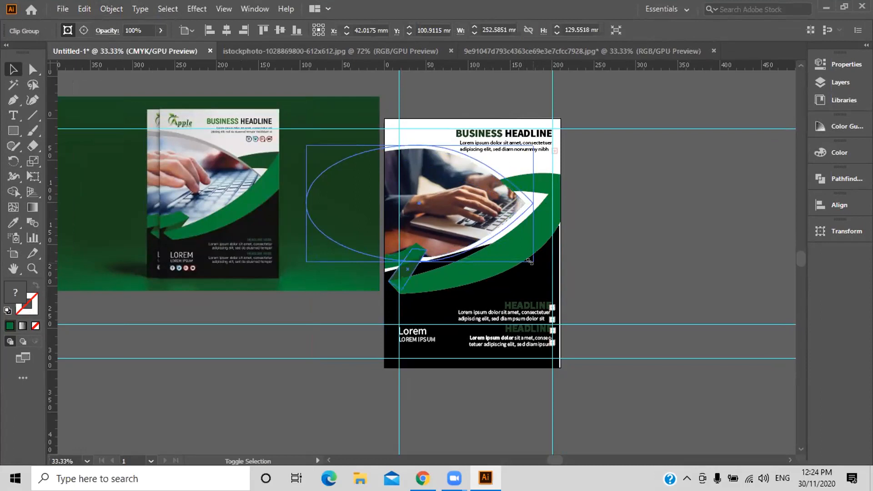
{"action": "left_click_drag", "start_coordinate": [530, 261], "coordinate": [530, 262]}
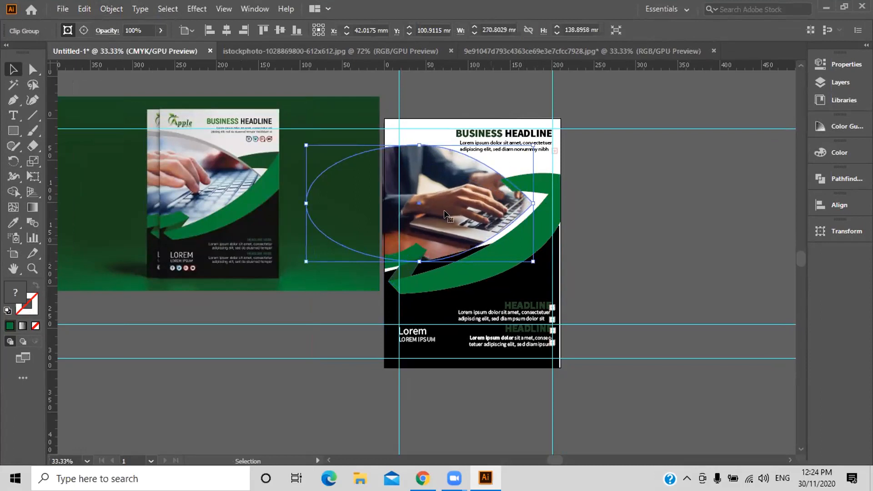
Nudge the clipped laptop photo down and to the right, to about X 49.8 mm and Y 112.2 mm.
{"action": "key", "text": "Down"}
{"action": "key", "text": "Down"}
{"action": "key", "text": "Down"}
{"action": "key", "text": "Down"}
{"action": "key", "text": "Down"}
{"action": "key", "text": "Down"}
{"action": "key", "text": "Down"}
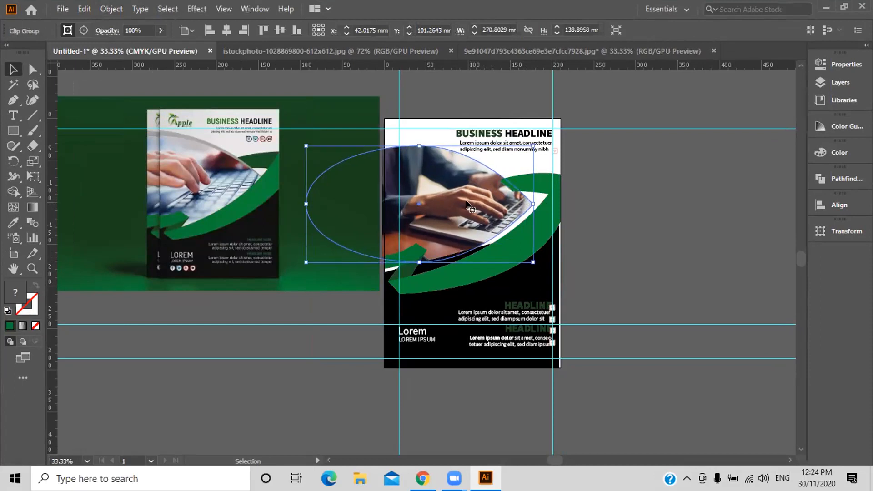
{"action": "key", "text": "Down"}
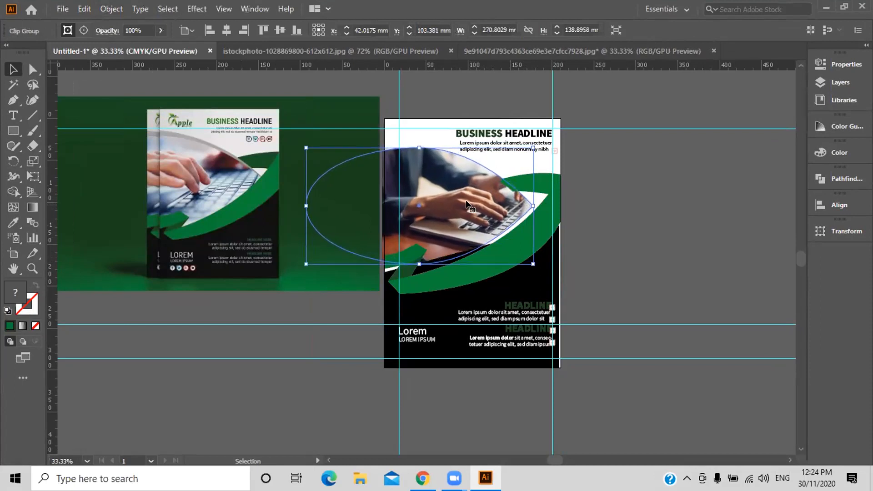
{"action": "key", "text": "Right"}
{"action": "key", "text": "Right"}
{"action": "key", "text": "Right"}
{"action": "key", "text": "Right"}
{"action": "key", "text": "Right"}
{"action": "key", "text": "Right"}
{"action": "key", "text": "Right"}
{"action": "key", "text": "Right"}
{"action": "key", "text": "Right"}
{"action": "key", "text": "Right"}
{"action": "key", "text": "Right"}
{"action": "key", "text": "Right"}
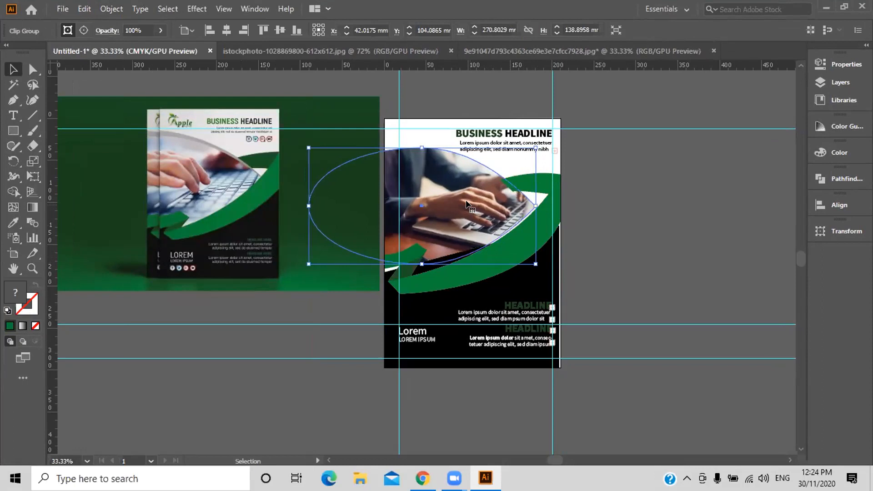
{"action": "key", "text": "Right"}
{"action": "key", "text": "Right"}
{"action": "key", "text": "Right"}
{"action": "key", "text": "Right"}
{"action": "key", "text": "Right"}
{"action": "key", "text": "Right"}
{"action": "key", "text": "Right"}
{"action": "key", "text": "Right"}
{"action": "key", "text": "Right"}
{"action": "key", "text": "Right"}
{"action": "key", "text": "Right"}
{"action": "key", "text": "Right"}
{"action": "key", "text": "Right"}
{"action": "key", "text": "Right"}
{"action": "key", "text": "Right"}
{"action": "key", "text": "Right"}
{"action": "key", "text": "Right"}
{"action": "key", "text": "Down"}
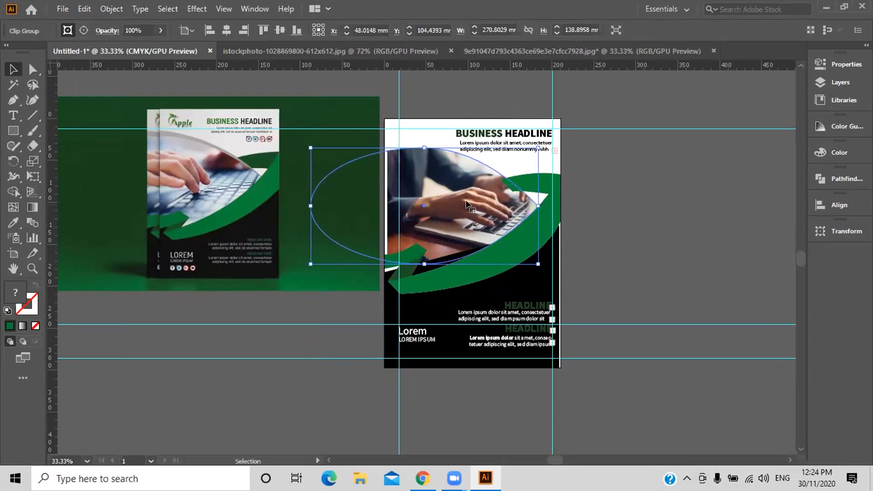
{"action": "key", "text": "Right"}
{"action": "key", "text": "Right"}
{"action": "key", "text": "Right"}
{"action": "key", "text": "Right"}
{"action": "key", "text": "Right"}
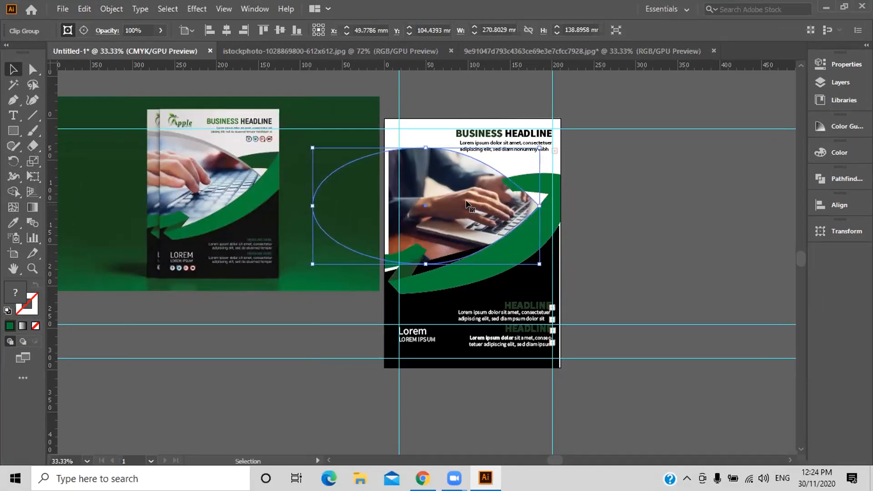
{"action": "key", "text": "Down"}
{"action": "key", "text": "Down"}
{"action": "key", "text": "Down"}
{"action": "key", "text": "Down"}
{"action": "key", "text": "Down"}
{"action": "key", "text": "Down"}
{"action": "key", "text": "Down"}
{"action": "key", "text": "Down"}
{"action": "key", "text": "Down"}
{"action": "key", "text": "Down"}
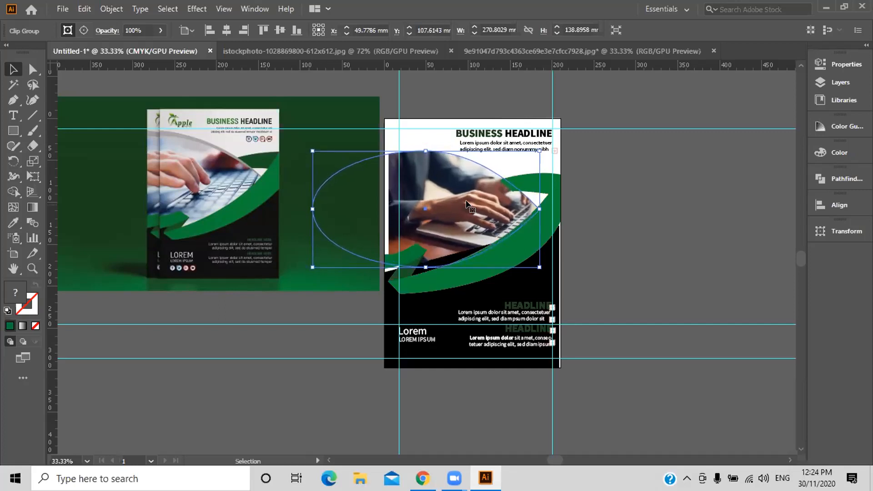
{"action": "key", "text": "Down"}
{"action": "key", "text": "Down"}
{"action": "key", "text": "Down"}
{"action": "key", "text": "Down"}
{"action": "key", "text": "Down"}
{"action": "key", "text": "Down"}
{"action": "key", "text": "Down"}
{"action": "key", "text": "Down"}
{"action": "key", "text": "Down"}
{"action": "key", "text": "Down"}
{"action": "key", "text": "Down"}
{"action": "key", "text": "Down"}
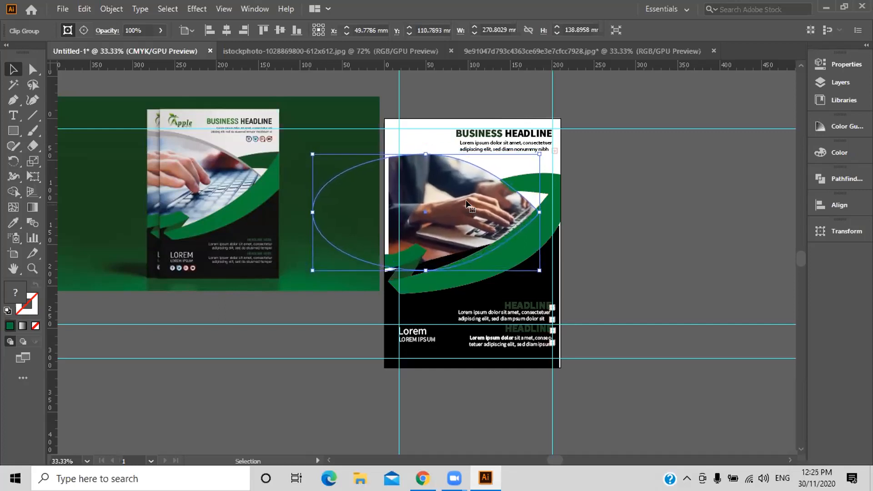
Nudge the clipped laptop photo left across the flyer's edge, to about X 39.9 mm.
{"action": "key", "text": "Left"}
{"action": "key", "text": "Left"}
{"action": "key", "text": "Left"}
{"action": "key", "text": "Left"}
{"action": "key", "text": "Left"}
{"action": "key", "text": "Left"}
{"action": "key", "text": "Left"}
{"action": "key", "text": "Left"}
{"action": "key", "text": "Left"}
{"action": "key", "text": "Left"}
{"action": "key", "text": "Left"}
{"action": "key", "text": "Left"}
{"action": "key", "text": "Left"}
{"action": "key", "text": "Left"}
{"action": "key", "text": "Left"}
{"action": "key", "text": "Left"}
{"action": "key", "text": "Left"}
{"action": "key", "text": "Left"}
{"action": "key", "text": "Left"}
{"action": "key", "text": "Left"}
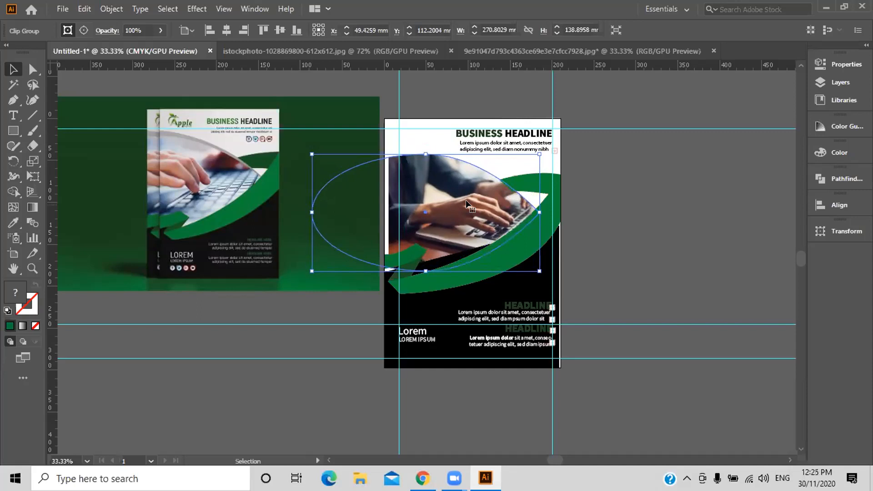
{"action": "key", "text": "Left"}
{"action": "key", "text": "Left"}
{"action": "key", "text": "Left"}
{"action": "key", "text": "Left"}
{"action": "key", "text": "Left"}
{"action": "key", "text": "Left"}
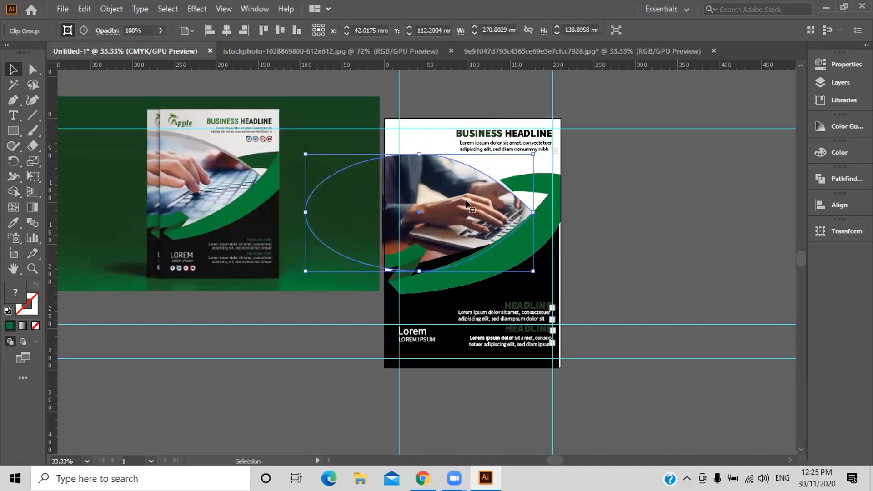
{"action": "key", "text": "Left"}
{"action": "key", "text": "Left"}
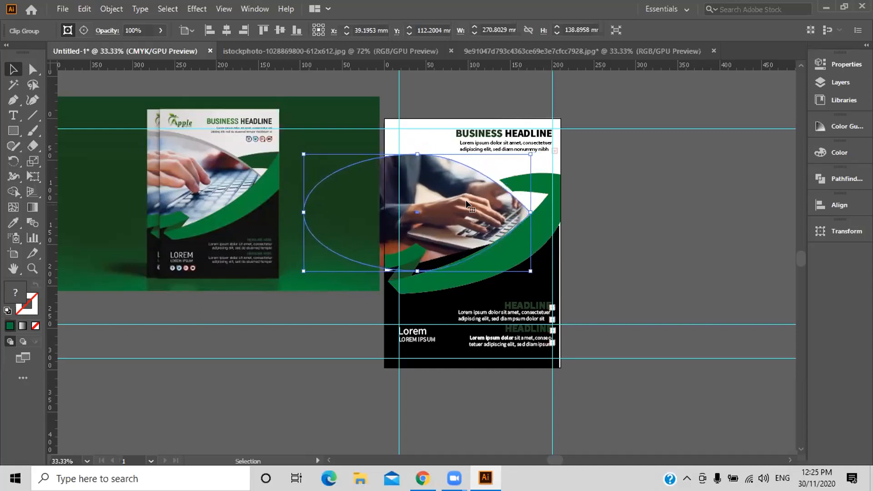
{"action": "key", "text": "Right"}
{"action": "key", "text": "Right"}
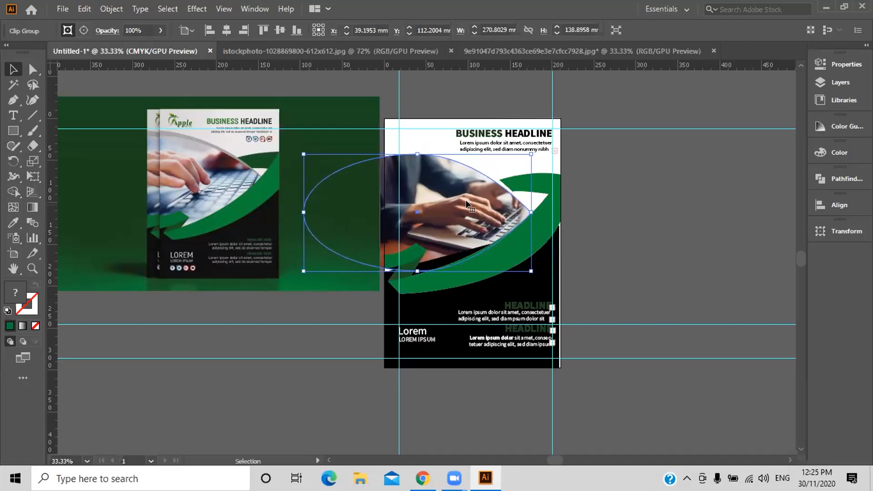
Nudge the photo slightly down and stretch its lower edge to make it about 142.3 mm high, then deselect it.
{"action": "key", "text": "Down"}
{"action": "key", "text": "Down"}
{"action": "left_click_drag", "start_coordinate": [415, 270], "coordinate": [414, 272]}
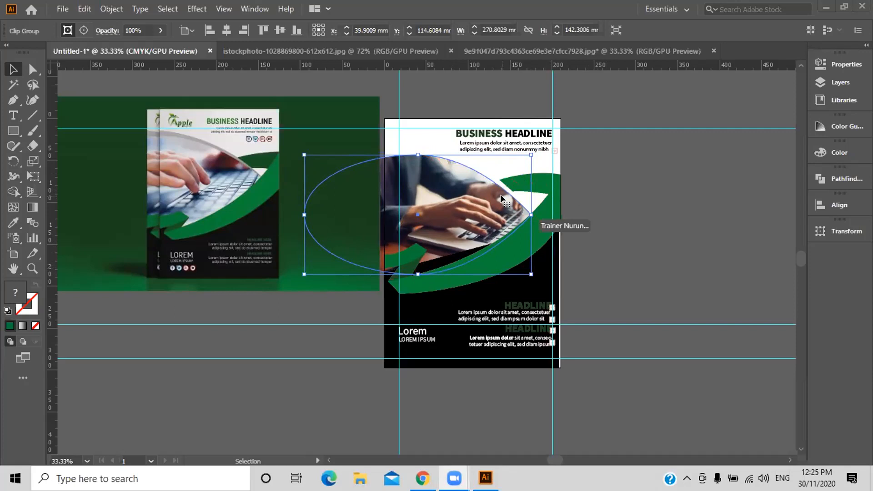
{"action": "left_click", "coordinate": [594, 193]}
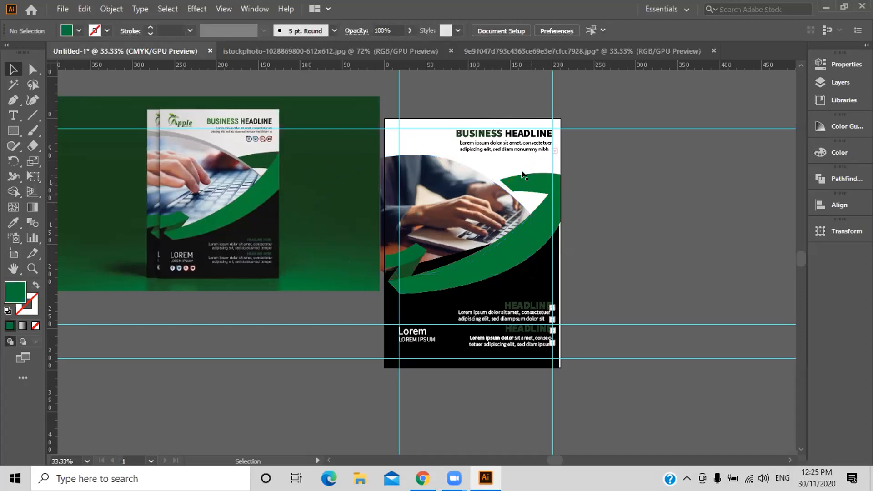
Select the flyer's black lower shape, white upper shape and clipped photo together and lock them.
{"action": "key", "text": "a"}
{"action": "left_click", "coordinate": [401, 140]}
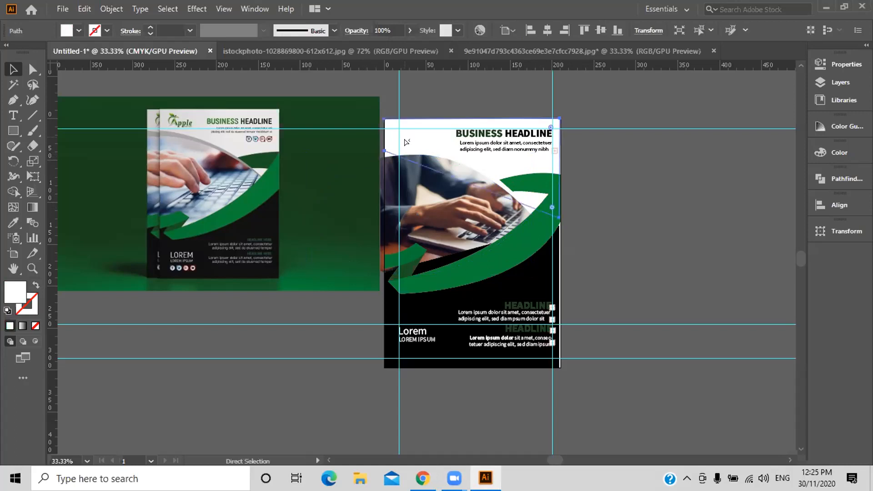
{"action": "left_click", "coordinate": [406, 191]}
{"action": "left_click", "coordinate": [422, 314]}
{"action": "key", "text": "v"}
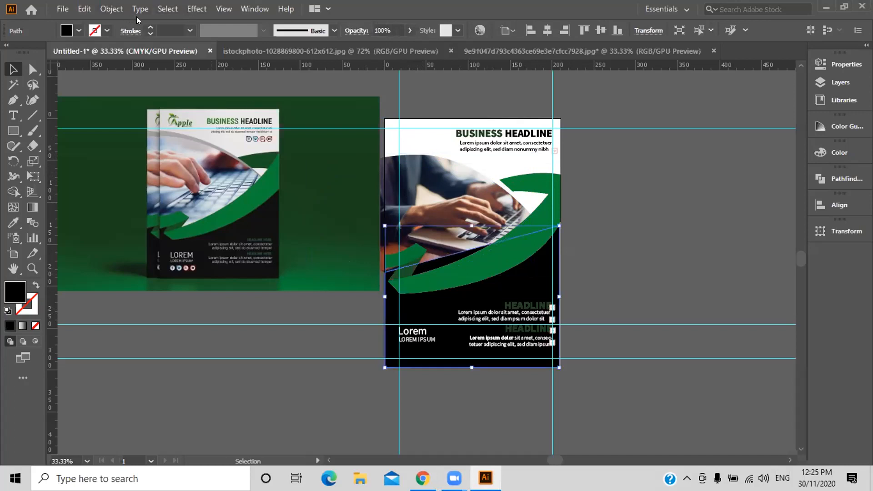
{"action": "left_click", "coordinate": [412, 138], "text": "shift"}
{"action": "left_click", "coordinate": [413, 176], "text": "shift"}
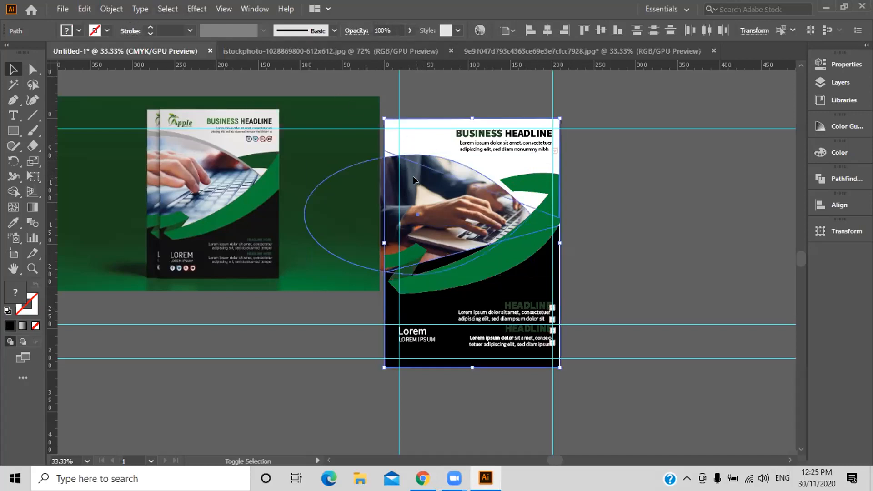
{"action": "left_click", "coordinate": [445, 304], "text": "shift"}
{"action": "left_click", "coordinate": [444, 304], "text": "shift"}
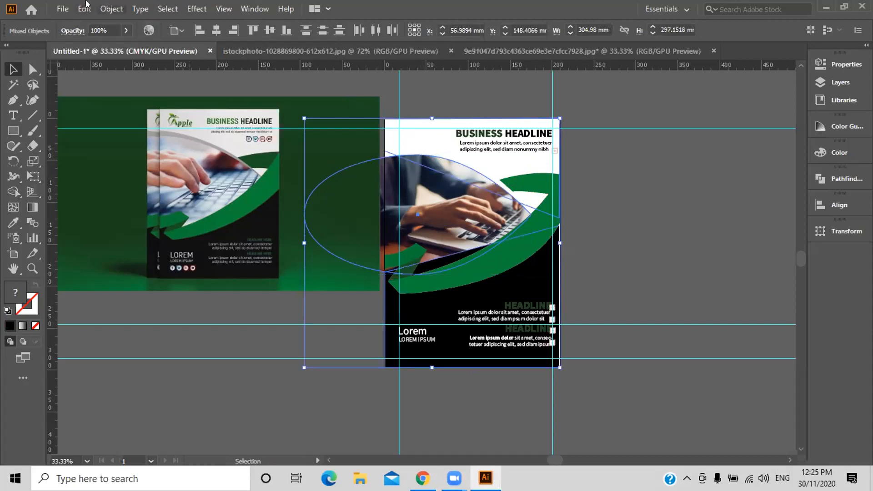
{"action": "left_click", "coordinate": [112, 9]}
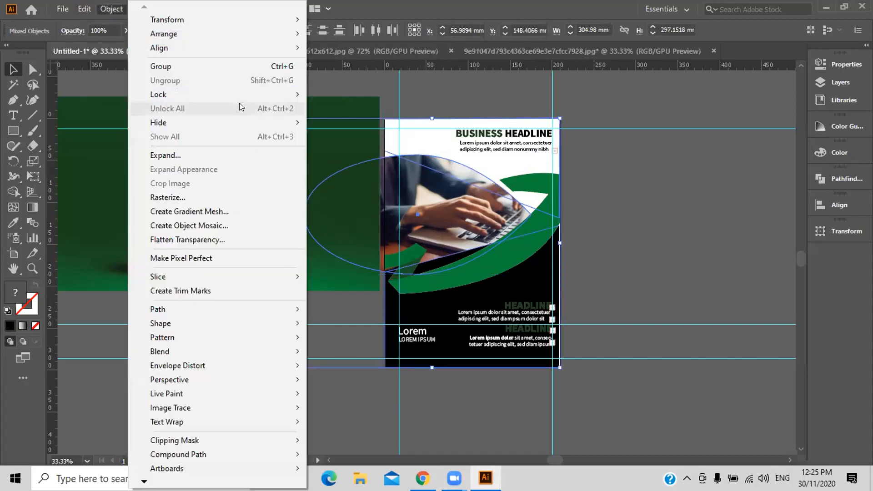
{"action": "mouse_move", "coordinate": [262, 93]}
{"action": "left_click", "coordinate": [318, 88]}
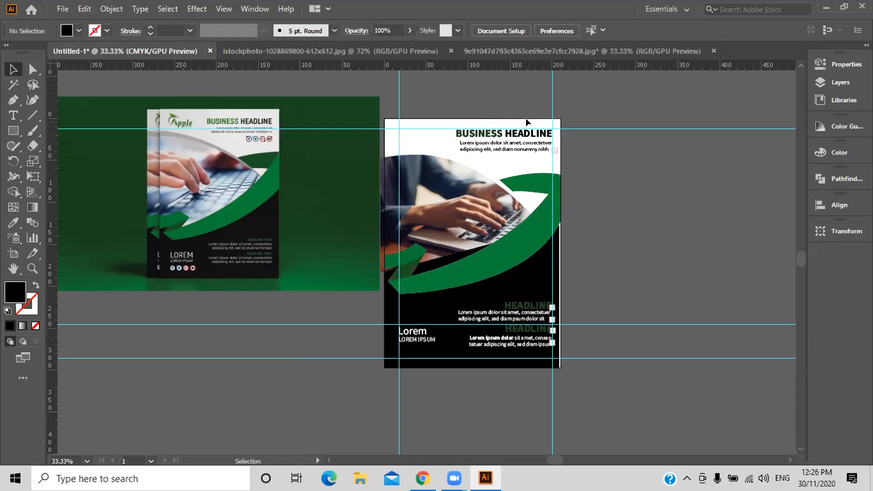
Unlock the flyer's black lower shape, white upper shape and clipped photo.
{"action": "left_click", "coordinate": [111, 9]}
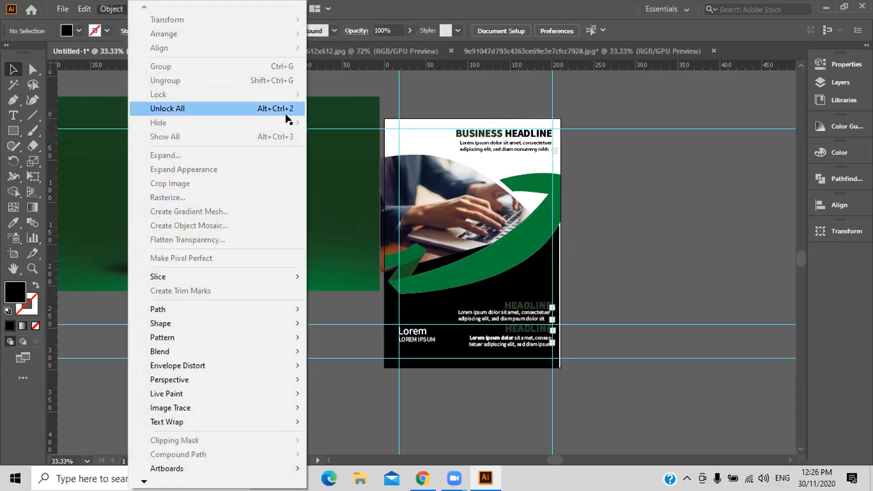
{"action": "left_click", "coordinate": [286, 114]}
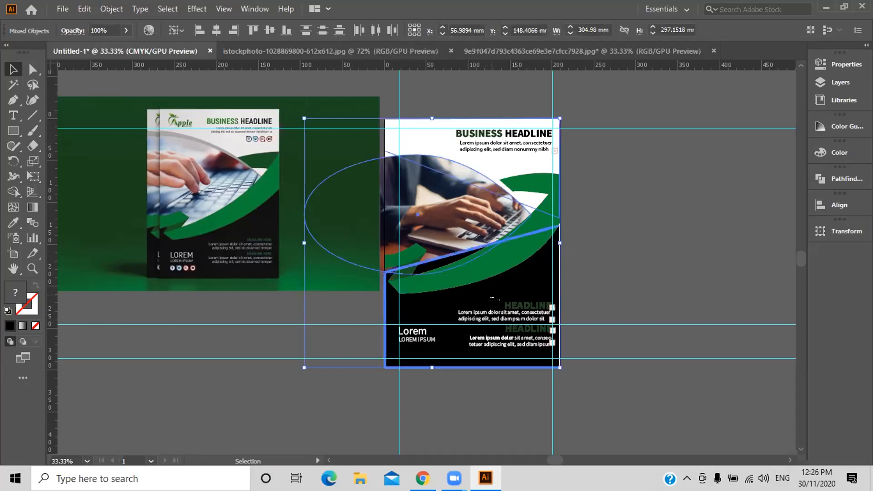
Try nudging the unlocked shapes and photo sideways in small increments to align them with the flyer's edges, then deselect them.
{"action": "key", "text": "Right"}
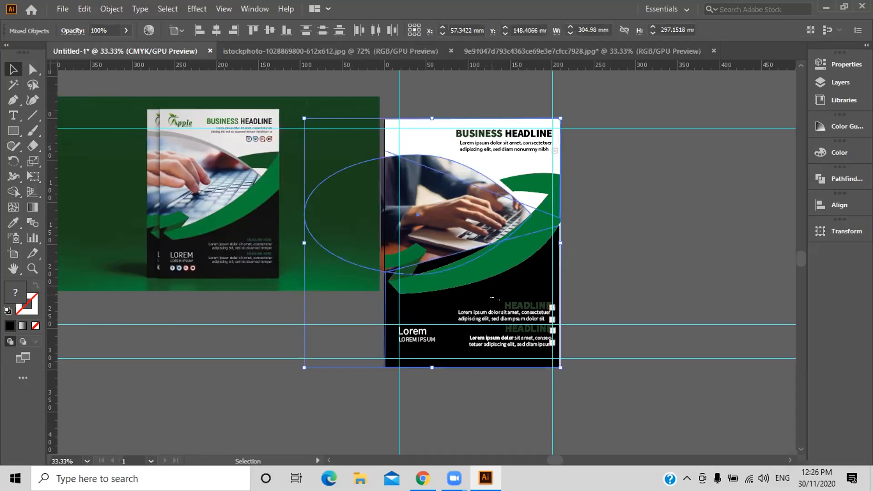
{"action": "key", "text": "Right"}
{"action": "key", "text": "Right"}
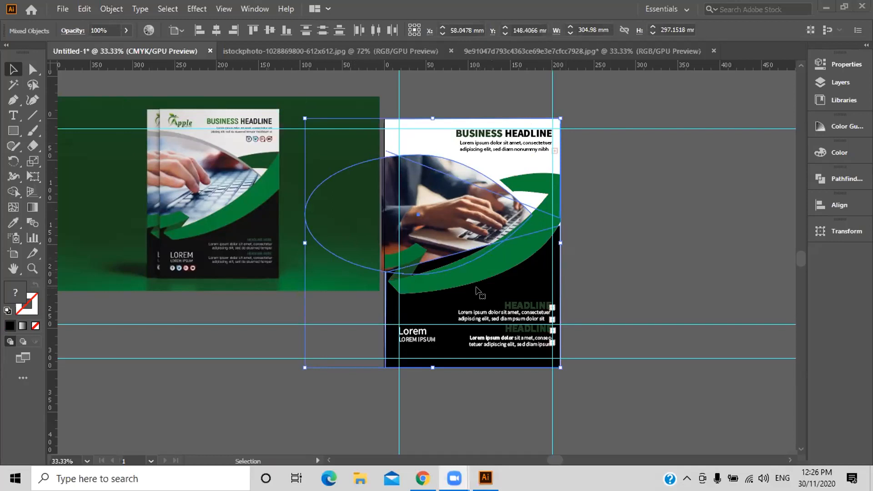
{"action": "key", "text": "Left"}
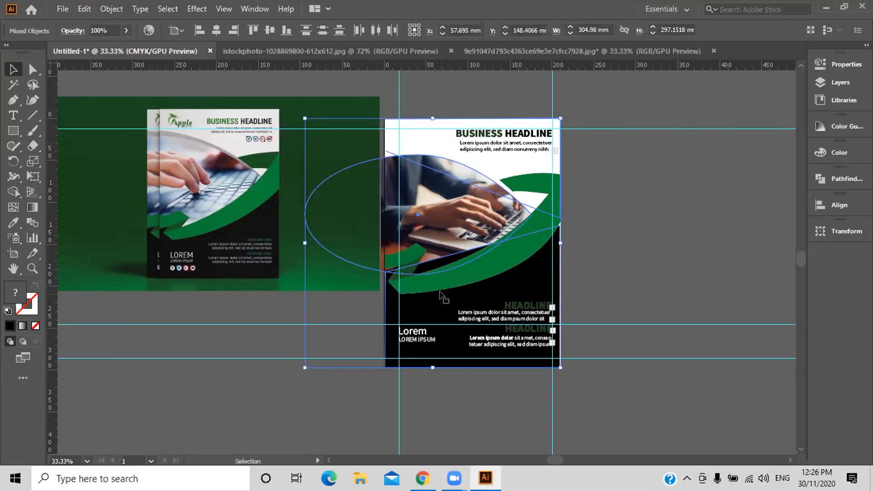
{"action": "key", "text": "Left"}
{"action": "key", "text": "Left"}
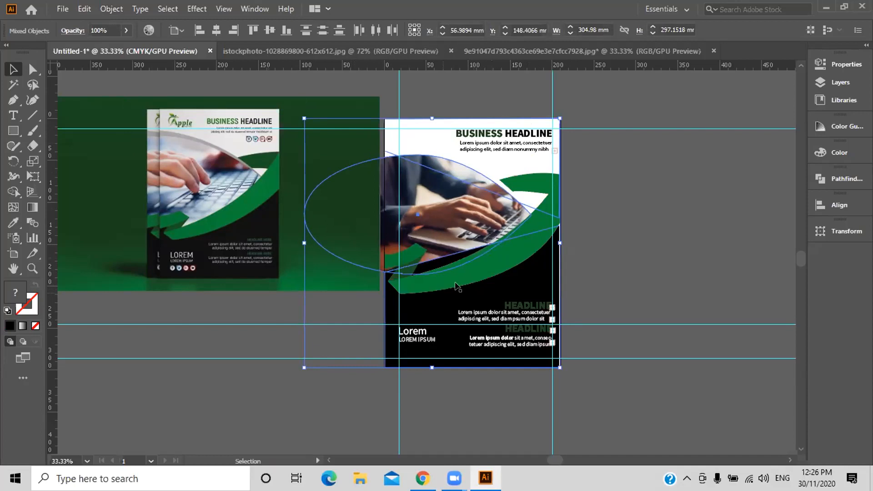
{"action": "key", "text": "Right"}
{"action": "key", "text": "Right"}
{"action": "key", "text": "Right"}
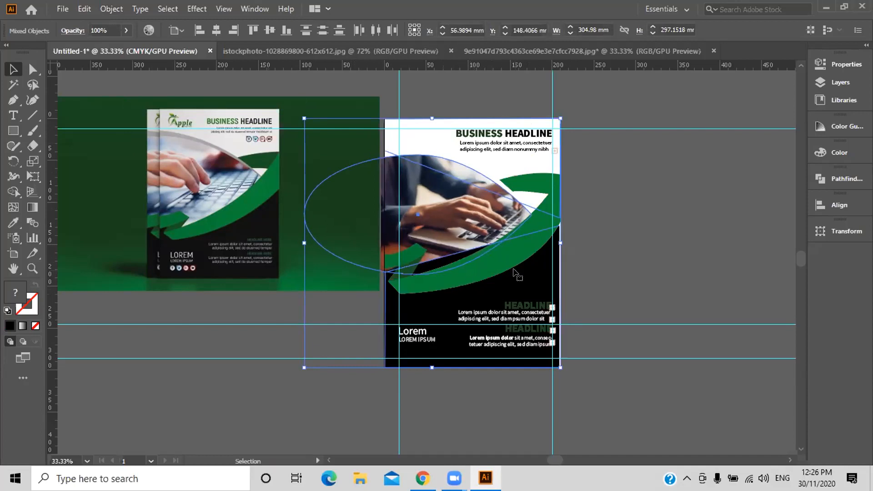
{"action": "key", "text": "Left"}
{"action": "key", "text": "Left"}
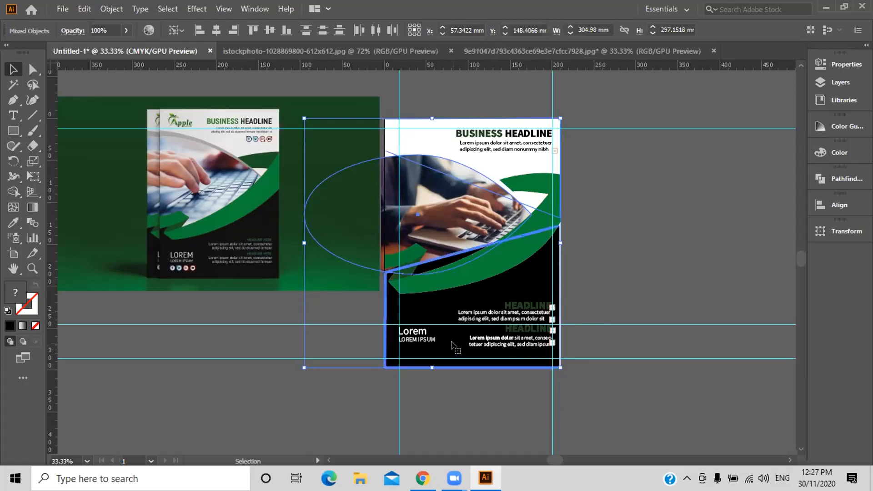
{"action": "key", "text": "Right"}
{"action": "key", "text": "Right"}
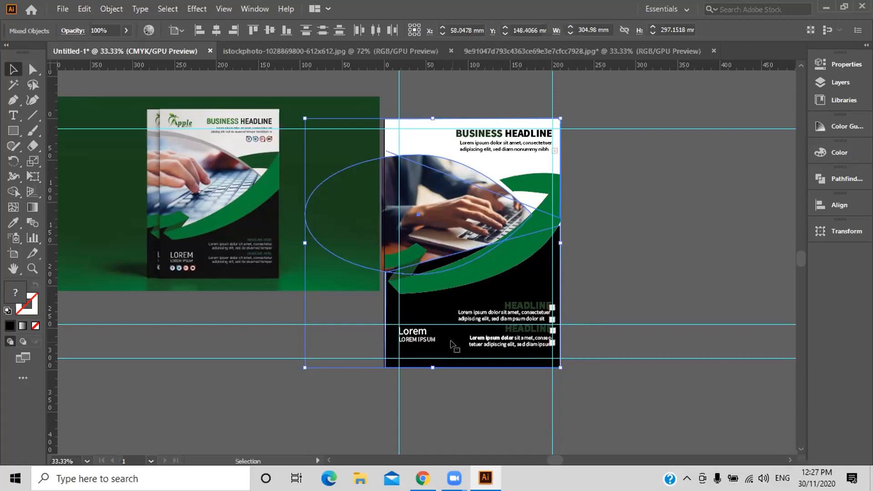
{"action": "key", "text": "Left"}
{"action": "key", "text": "Left"}
{"action": "key", "text": "Left"}
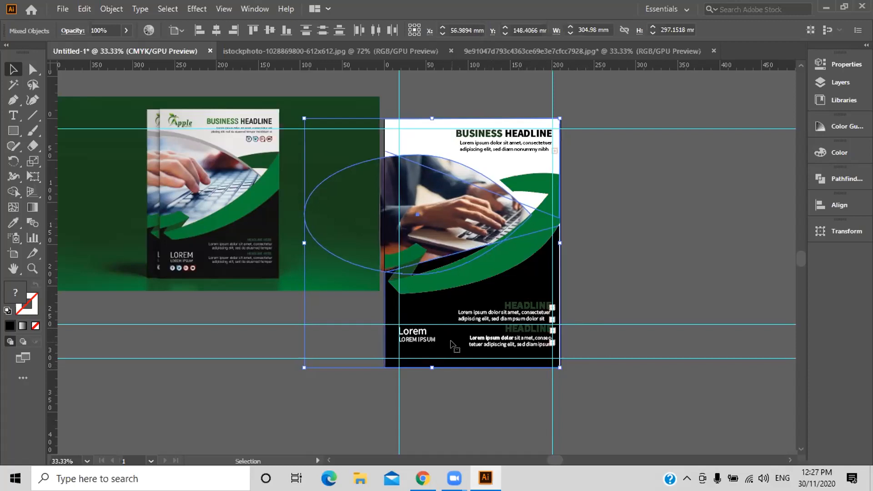
{"action": "left_click", "coordinate": [575, 278]}
Nudge the black lower shape right by three increments, stretch its left side out to the flyer's left edge, and deselect it.
{"action": "left_click", "coordinate": [434, 320]}
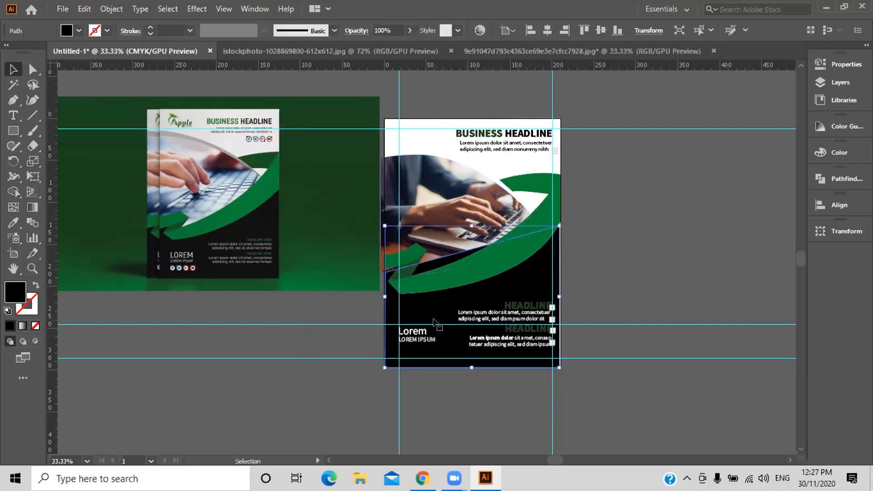
{"action": "key", "text": "Right"}
{"action": "key", "text": "Right"}
{"action": "key", "text": "Right"}
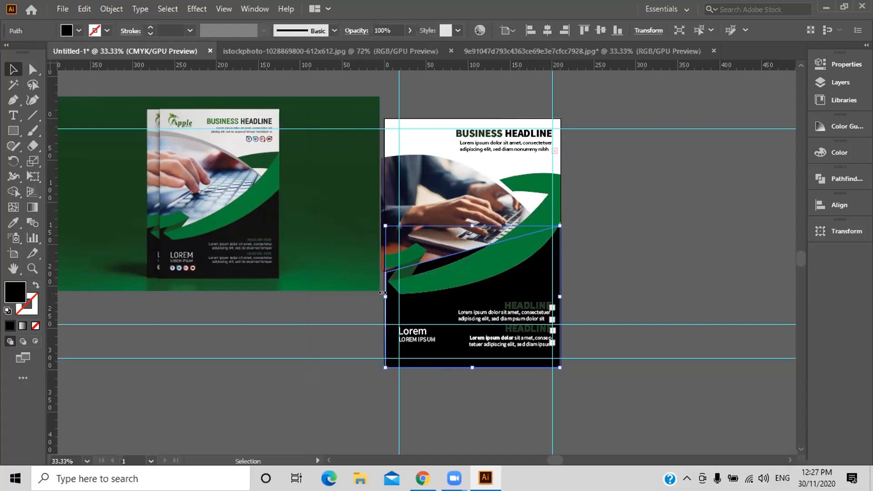
{"action": "left_click_drag", "start_coordinate": [382, 296], "coordinate": [382, 302]}
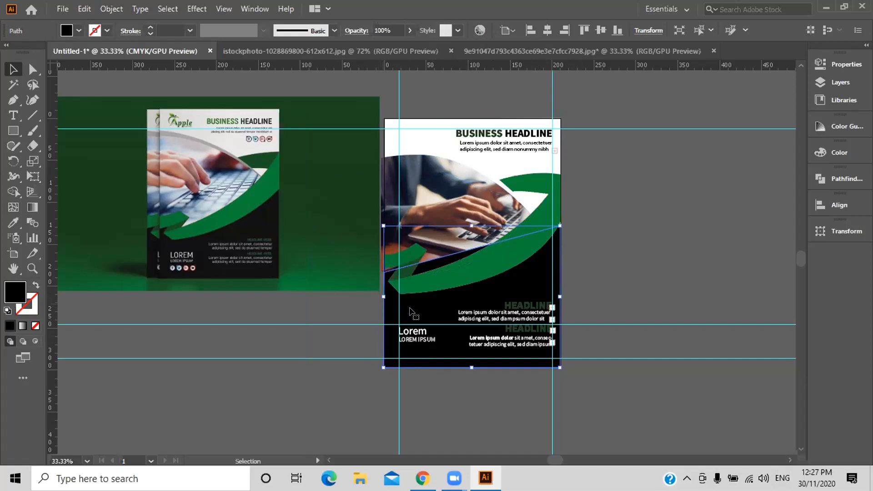
{"action": "left_click", "coordinate": [586, 290]}
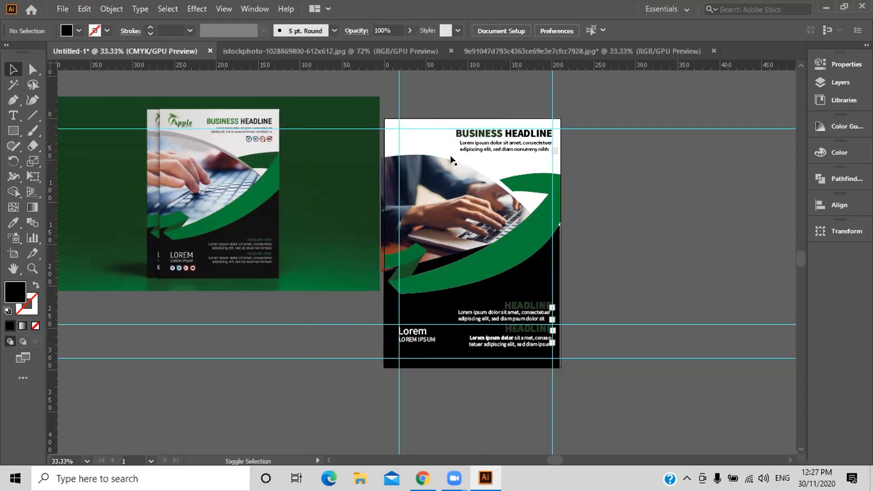
Select the flyer's white upper shape, clipped photo and black lower shape together and lock the selection.
{"action": "left_click", "coordinate": [435, 148]}
{"action": "left_click", "coordinate": [446, 294], "text": "shift"}
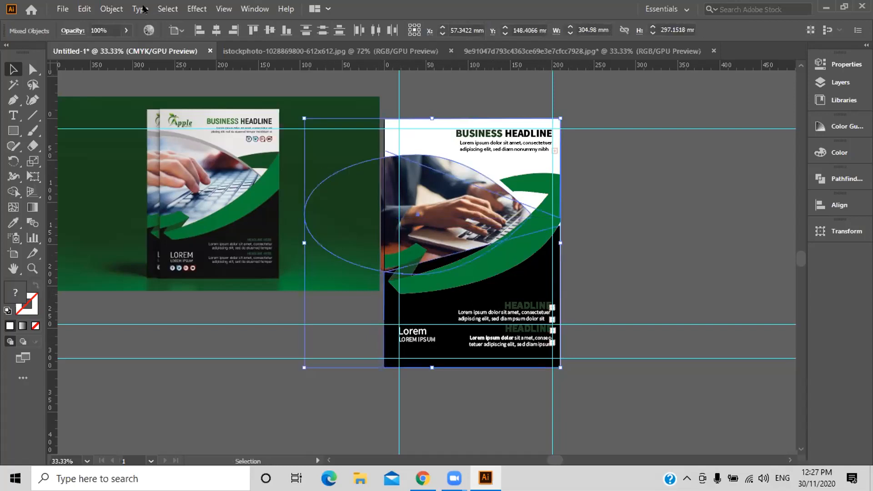
{"action": "left_click", "coordinate": [115, 9]}
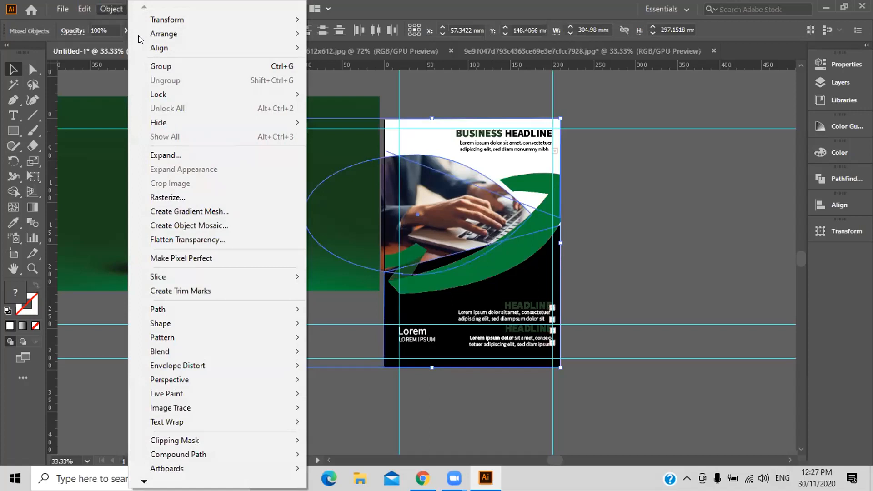
{"action": "mouse_move", "coordinate": [300, 98]}
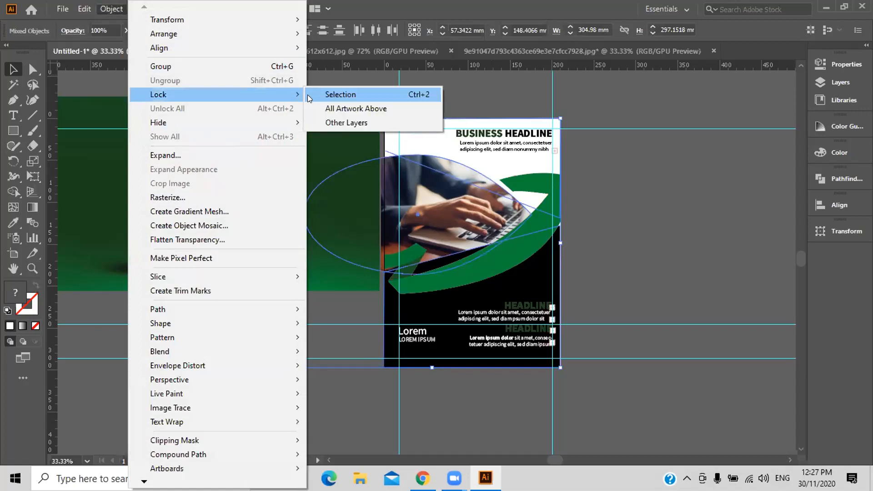
{"action": "left_click", "coordinate": [339, 94]}
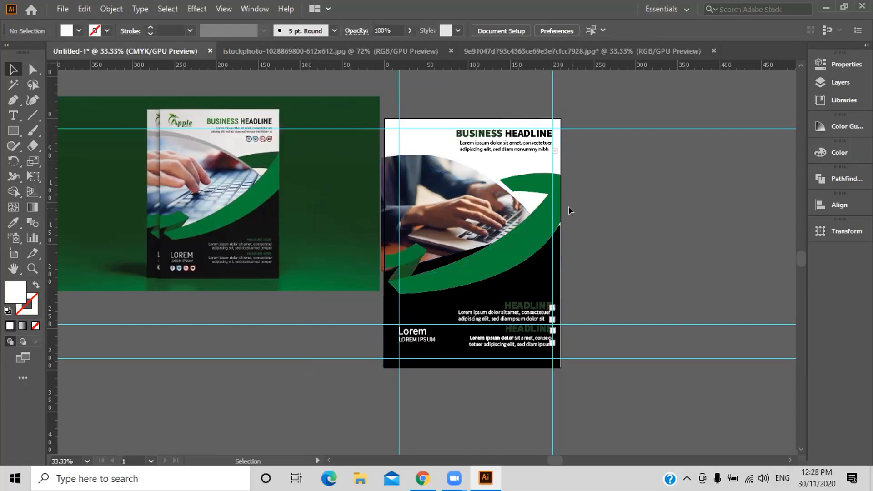
Start a Pen tool path where the photo's upper edge meets the flyer's left edge.
{"action": "right_click", "coordinate": [13, 101]}
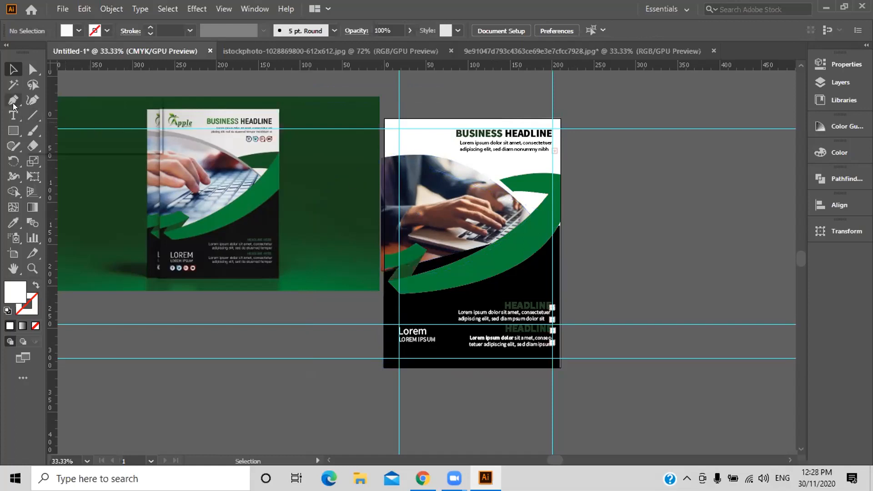
{"action": "left_click", "coordinate": [50, 100]}
{"action": "left_click_drag", "start_coordinate": [243, 87], "coordinate": [349, 117]}
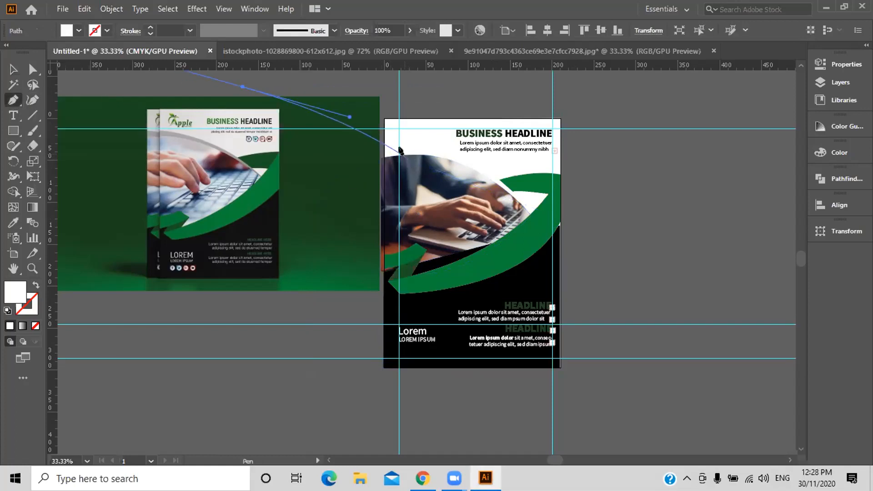
{"action": "key", "text": "ctrl+z"}
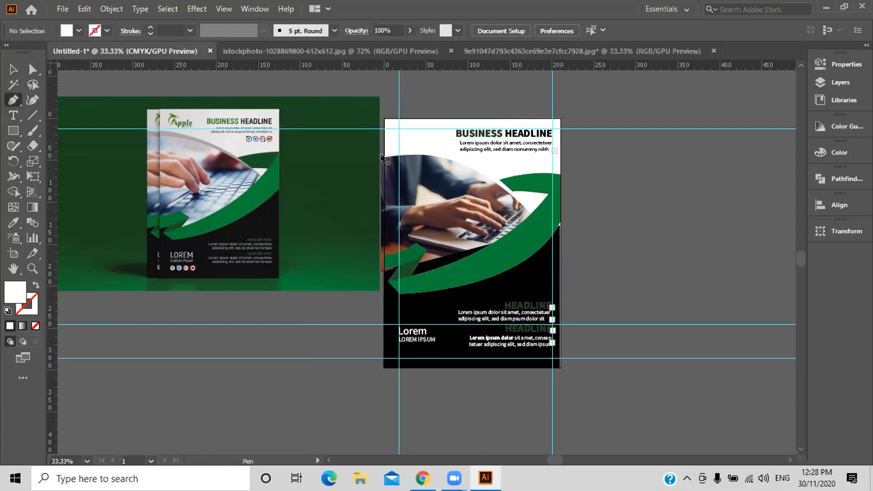
{"action": "key", "text": "ctrl"}
{"action": "key", "text": "ctrl+plus"}
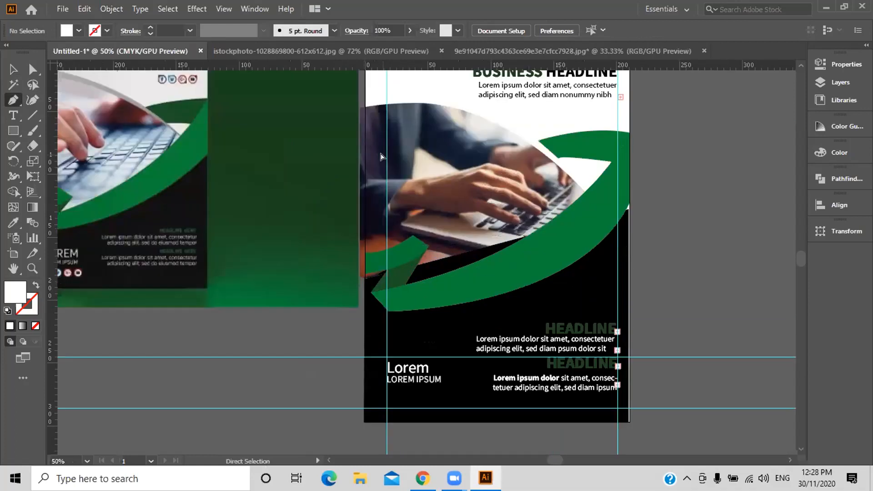
{"action": "key", "text": "space"}
{"action": "left_click_drag", "start_coordinate": [376, 150], "coordinate": [475, 244]}
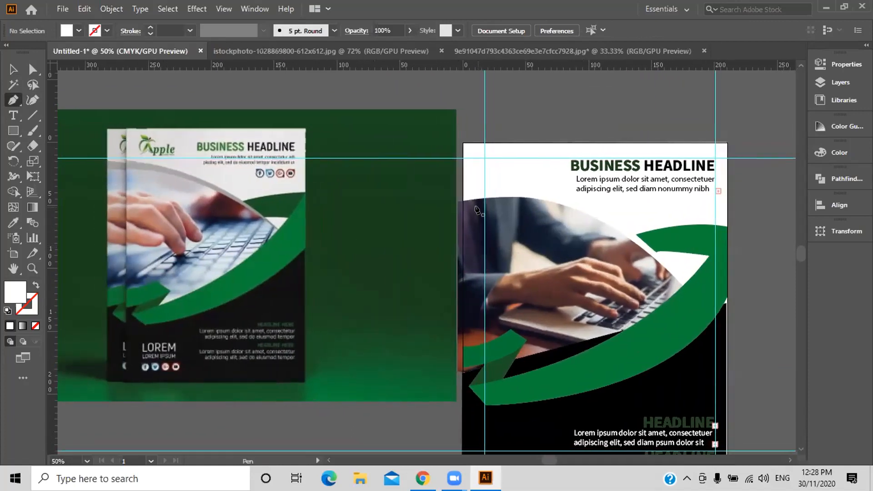
{"action": "key", "text": "ctrl"}
{"action": "key", "text": "ctrl+plus"}
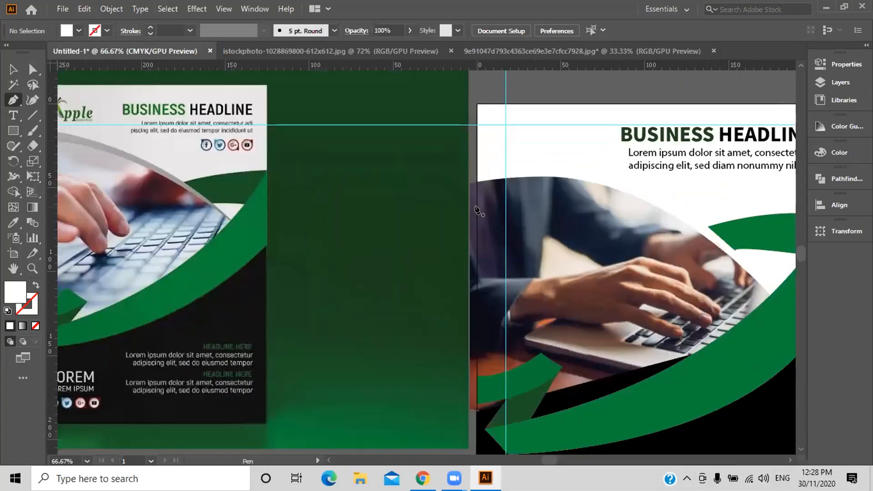
{"action": "left_click", "coordinate": [475, 179]}
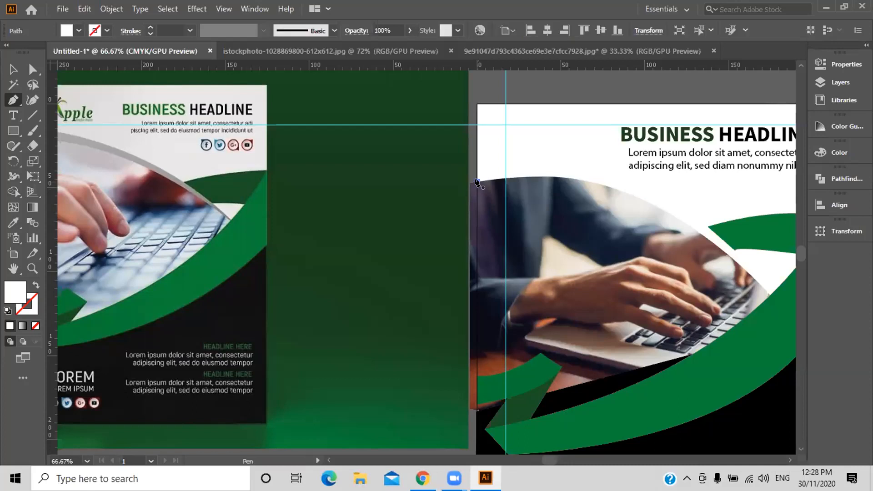
Draw a curved Pen segment following the photo's upper arc to its pointed tip at the large green ribbon.
{"action": "left_click", "coordinate": [769, 295]}
{"action": "key", "text": "ctrl"}
{"action": "key", "text": "ctrl+z"}
{"action": "left_click_drag", "start_coordinate": [769, 296], "coordinate": [721, 360]}
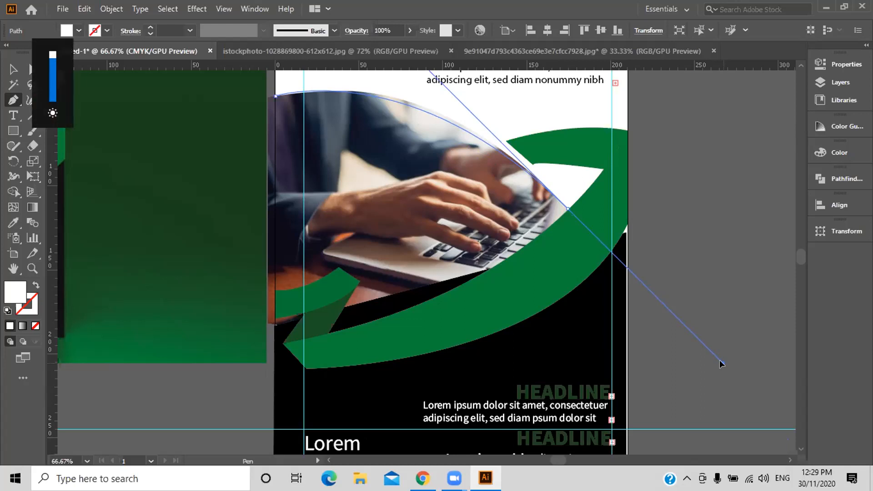
{"action": "mouse_move", "coordinate": [720, 361]}
{"action": "left_mouse_down"}
{"action": "mouse_move", "coordinate": [781, 360]}
{"action": "mouse_move", "coordinate": [676, 340]}
{"action": "mouse_move", "coordinate": [662, 350]}
{"action": "mouse_move", "coordinate": [696, 351]}
{"action": "mouse_move", "coordinate": [710, 364]}
{"action": "left_mouse_up"}
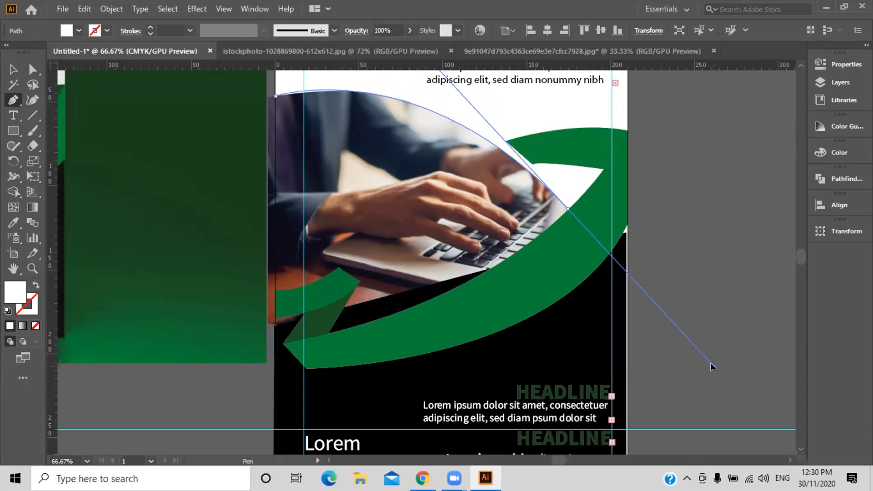
{"action": "left_click_drag", "start_coordinate": [712, 364], "coordinate": [697, 359]}
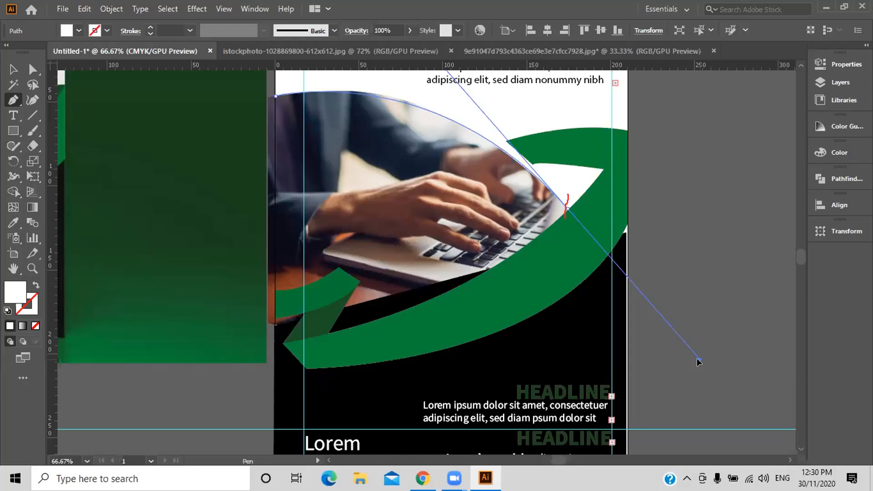
{"action": "left_click_drag", "start_coordinate": [699, 361], "coordinate": [699, 362]}
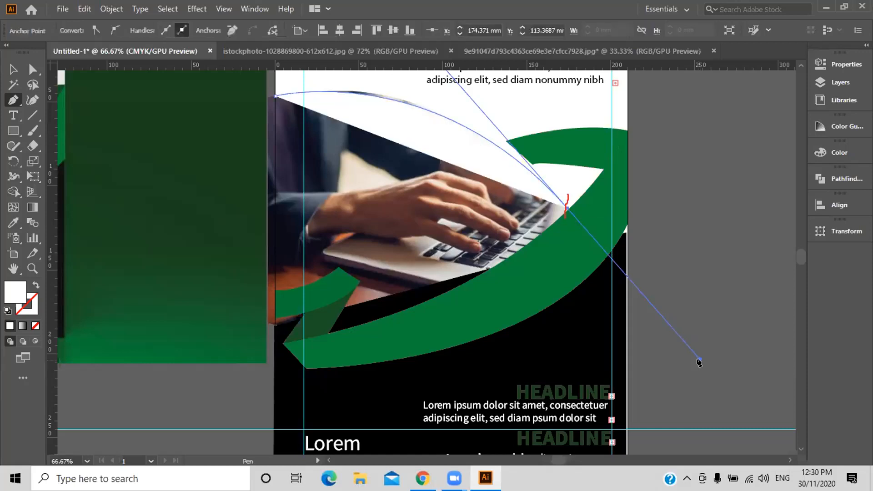
Remove the outgoing direction handle from the anchor at the photo's tip so the next segment can change direction.
{"action": "key", "text": "alt"}
{"action": "left_click", "coordinate": [567, 209], "text": "alt"}
{"action": "mouse_move", "coordinate": [567, 209]}
{"action": "left_mouse_down"}
{"action": "mouse_move", "coordinate": [587, 184]}
{"action": "mouse_move", "coordinate": [574, 209]}
{"action": "mouse_move", "coordinate": [576, 198]}
{"action": "left_mouse_up"}
{"action": "key", "text": "ctrl"}
{"action": "key", "text": "ctrl+plus"}
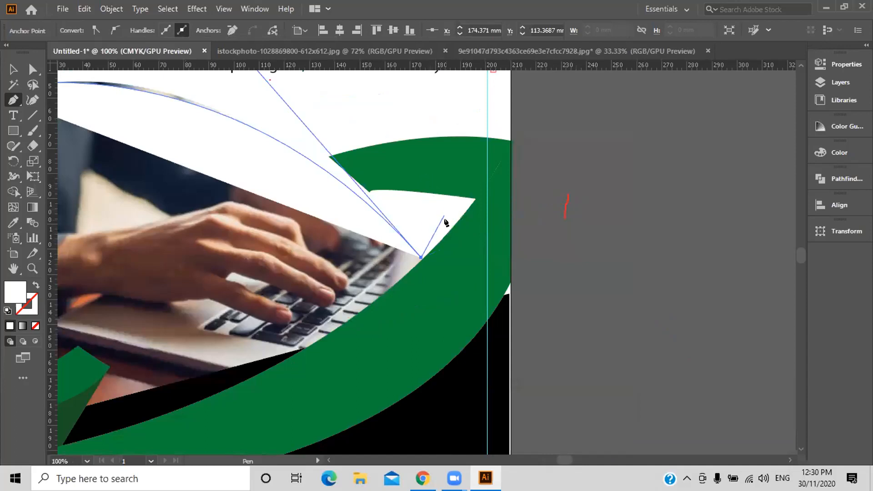
{"action": "key", "text": "ctrl+minus"}
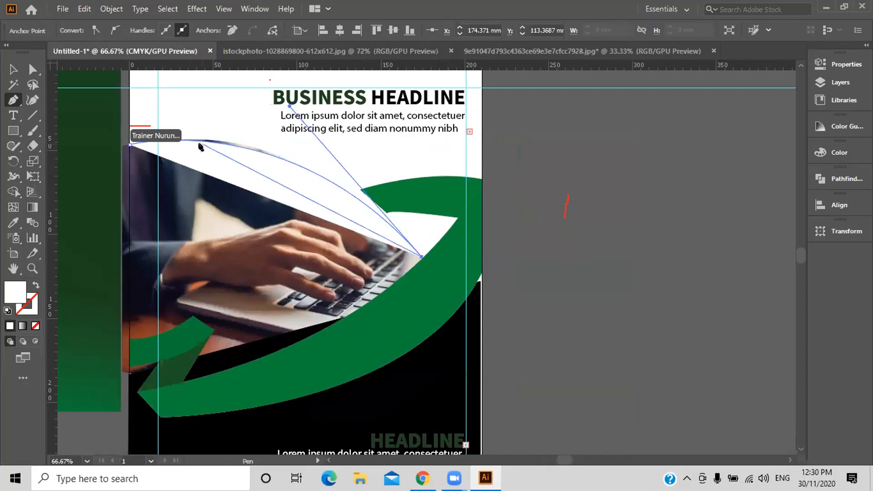
Draw a curved Pen segment from the photo's tip back to the flyer's left edge just above the photo, and close the band's path.
{"action": "left_click_drag", "start_coordinate": [198, 143], "coordinate": [391, 241]}
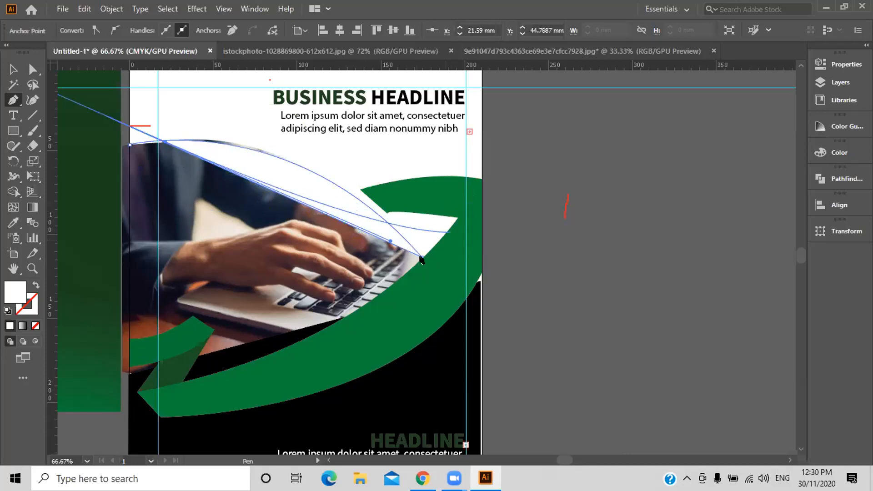
{"action": "key", "text": "ctrl+z"}
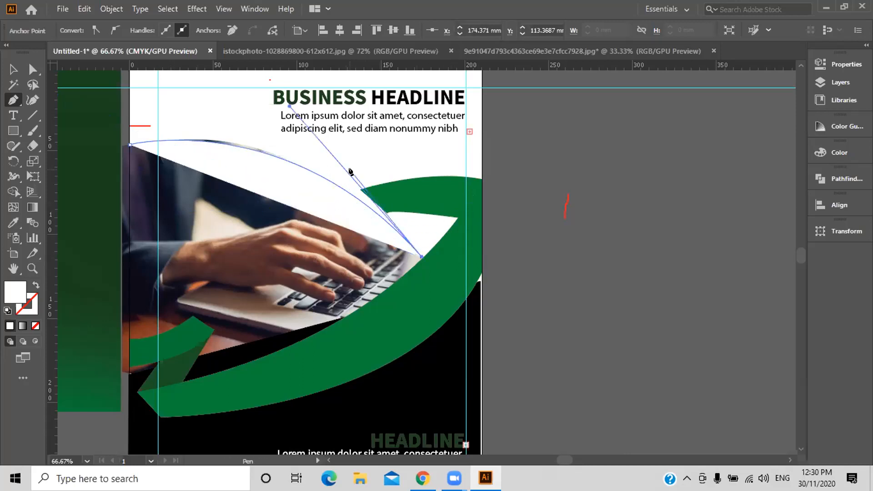
{"action": "key", "text": "space"}
{"action": "left_click_drag", "start_coordinate": [179, 150], "coordinate": [383, 232]}
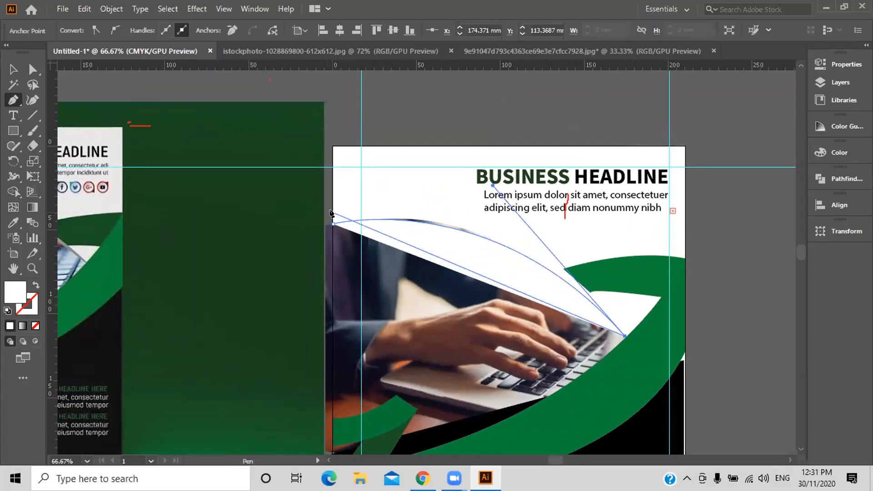
{"action": "left_click", "coordinate": [331, 210]}
{"action": "left_click_drag", "start_coordinate": [330, 210], "coordinate": [133, 231]}
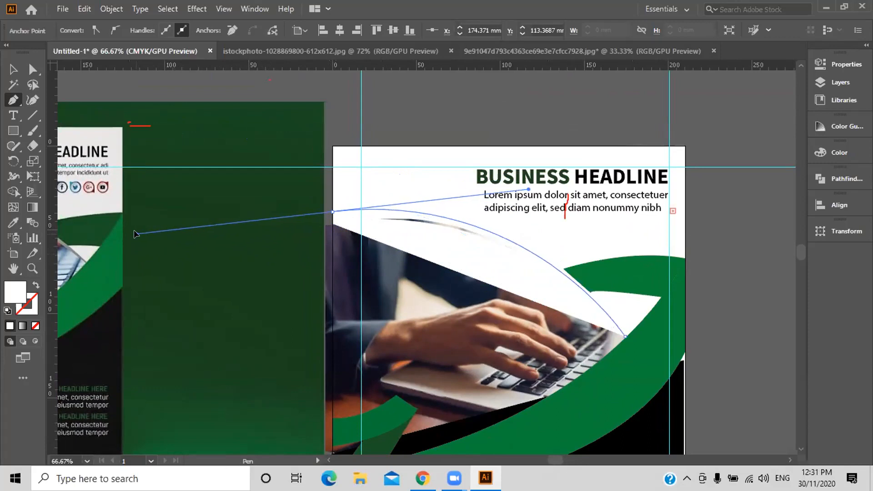
{"action": "left_click_drag", "start_coordinate": [133, 230], "coordinate": [117, 235]}
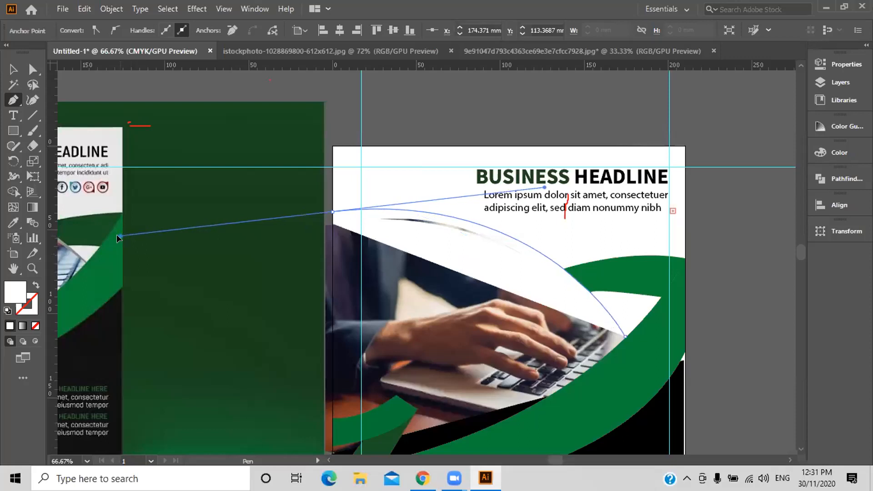
{"action": "left_click_drag", "start_coordinate": [117, 237], "coordinate": [120, 235]}
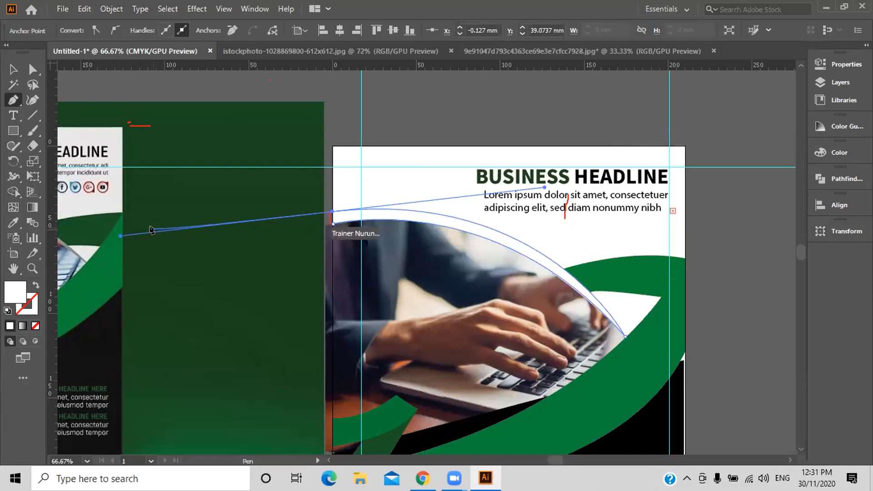
{"action": "left_click", "coordinate": [331, 212]}
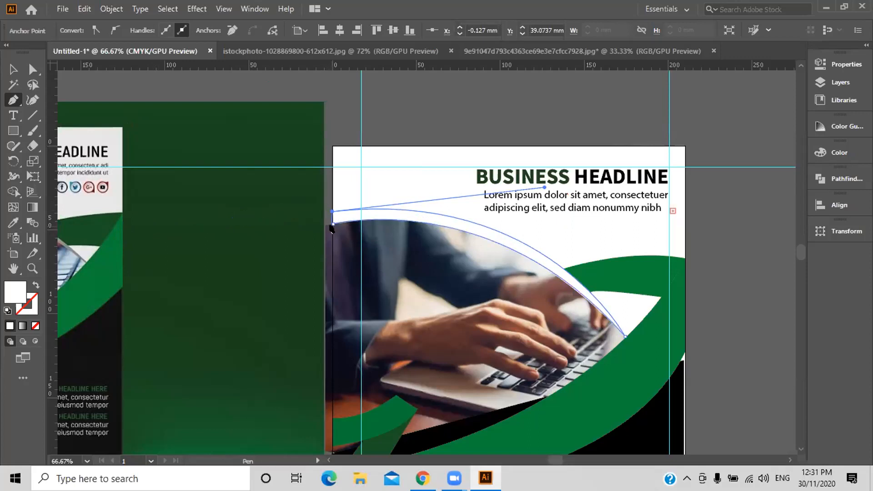
{"action": "left_click", "coordinate": [331, 224]}
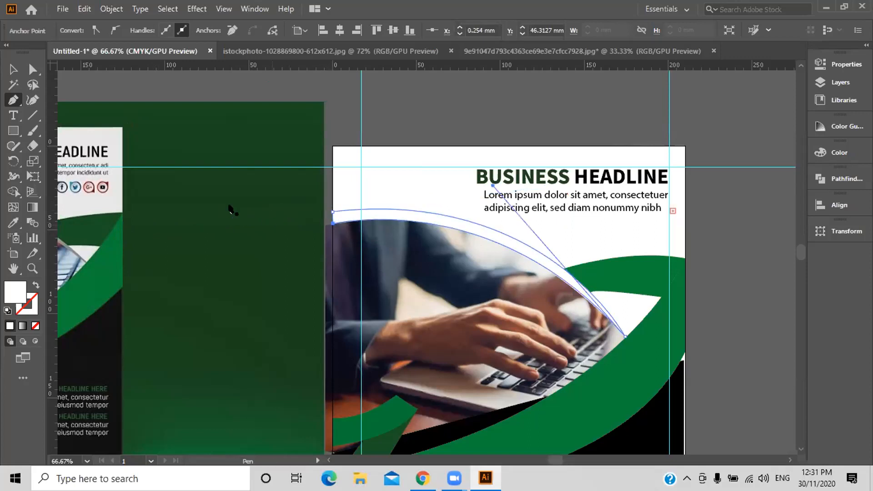
Fill the curved band above the photo with the grey sampled from the arc on the reference flyer using the Eyedropper.
{"action": "key", "text": "ctrl"}
{"action": "key", "text": "ctrl+minus"}
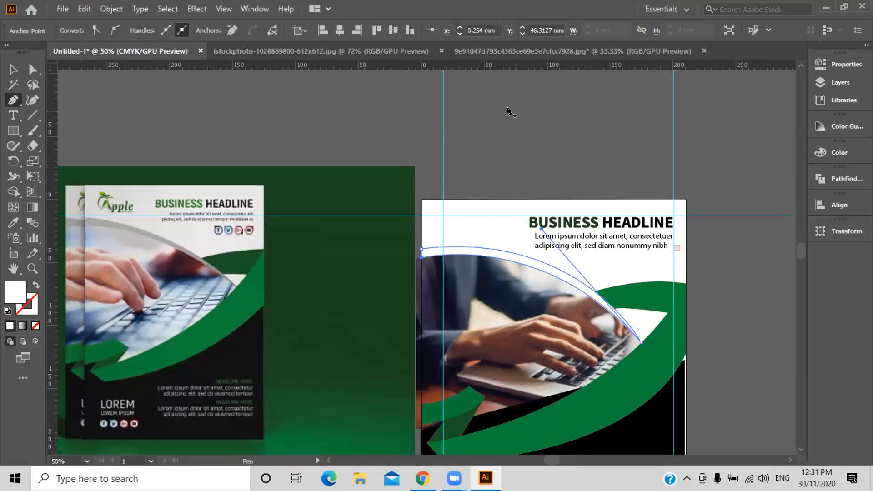
{"action": "key", "text": "ctrl"}
{"action": "left_click", "coordinate": [10, 68]}
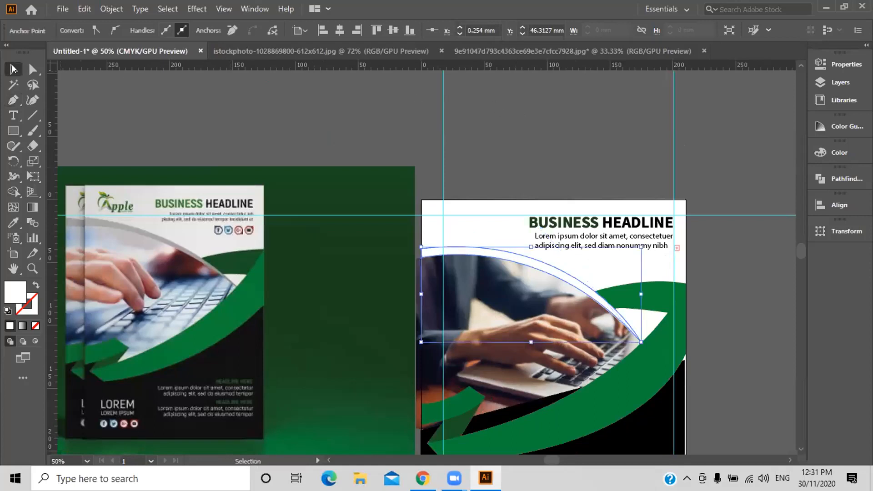
{"action": "left_click", "coordinate": [493, 248]}
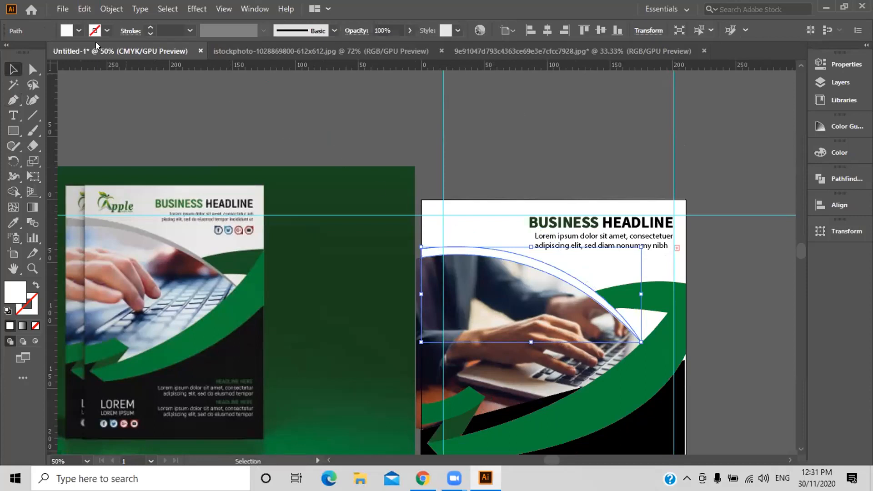
{"action": "left_click", "coordinate": [14, 226]}
{"action": "left_click", "coordinate": [97, 214]}
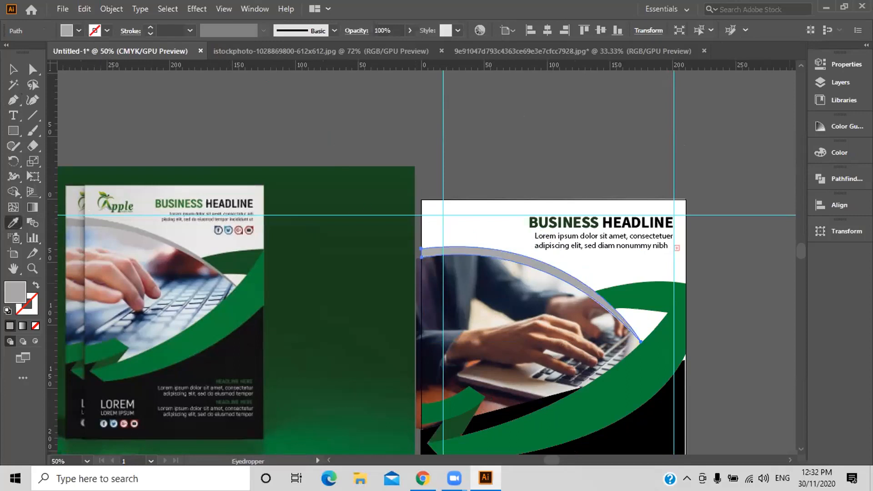
{"action": "key", "text": "v"}
{"action": "key", "text": "i"}
{"action": "left_click", "coordinate": [12, 69]}
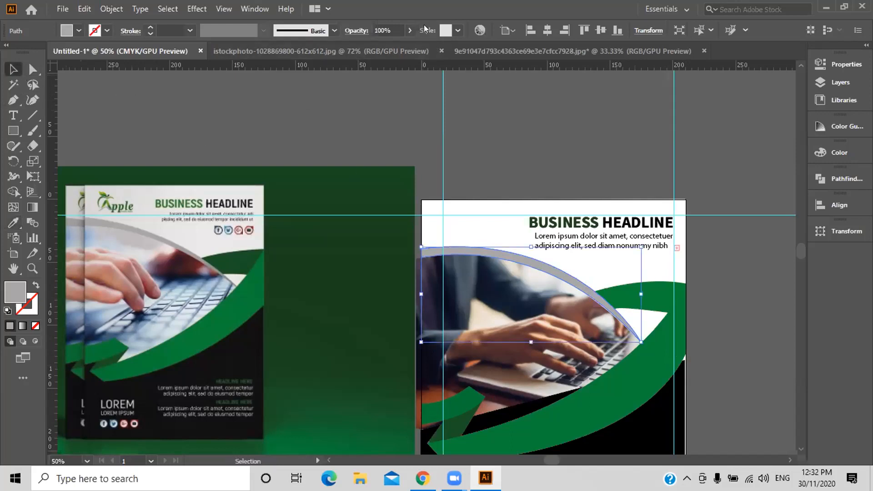
Nudge the grey curved band slightly down against the photo's upper edge and deselect it.
{"action": "scroll", "coordinate": [741, 165], "scroll_direction": "down", "scroll_amount": 1}
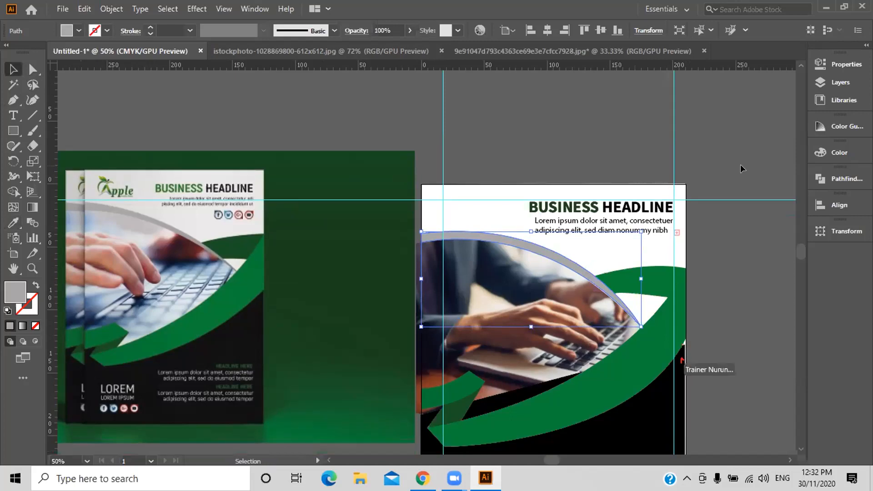
{"action": "scroll", "coordinate": [741, 165], "scroll_direction": "down", "scroll_amount": 5}
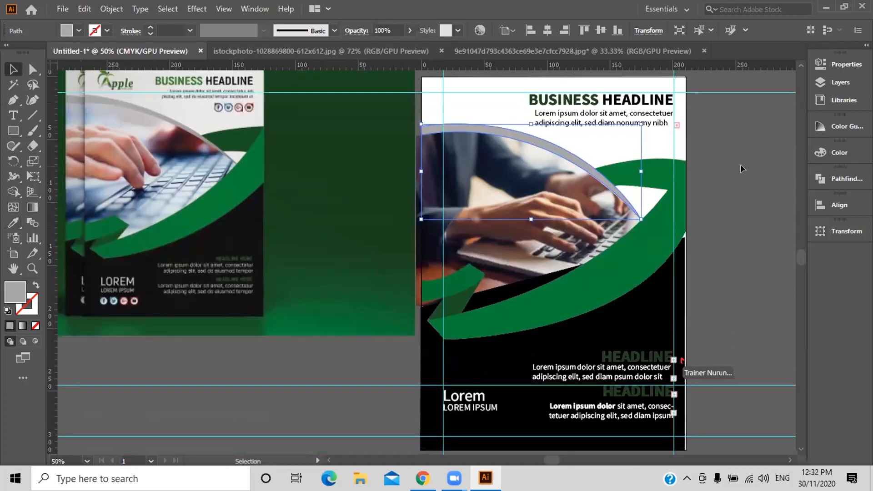
{"action": "scroll", "coordinate": [741, 165], "scroll_direction": "down", "scroll_amount": 2}
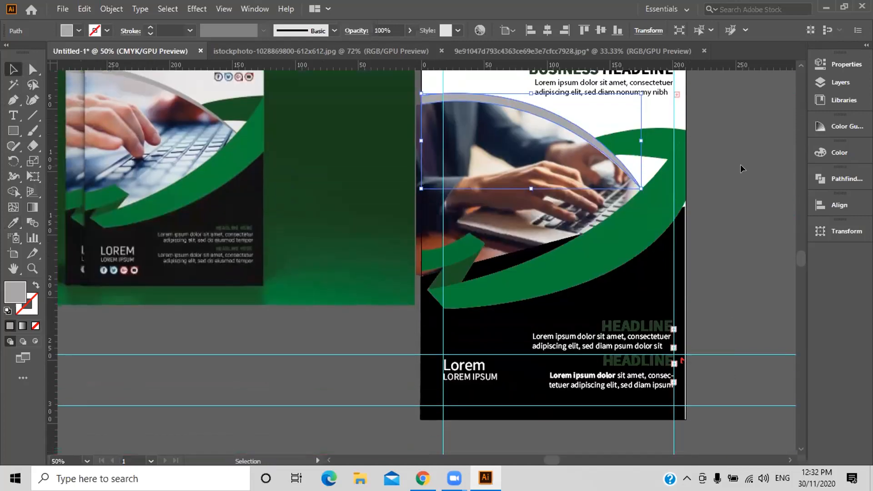
{"action": "scroll", "coordinate": [740, 164], "scroll_direction": "up", "scroll_amount": 3}
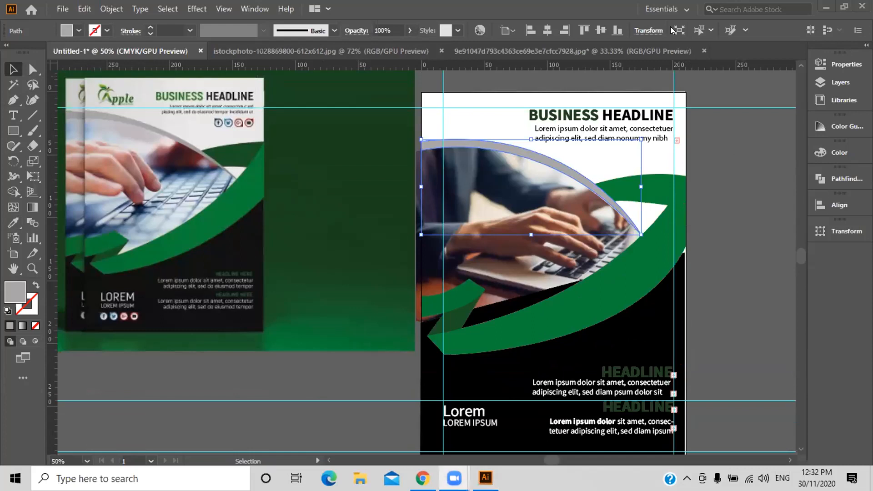
{"action": "left_click", "coordinate": [648, 223]}
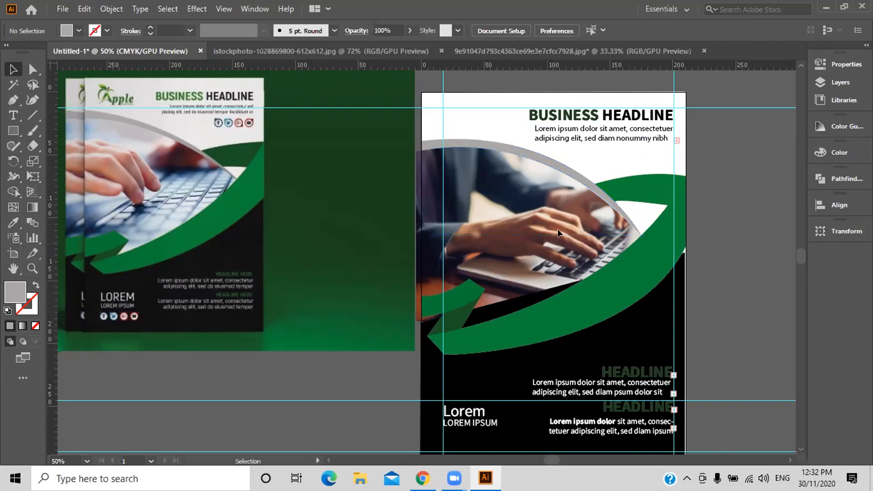
{"action": "left_click", "coordinate": [598, 187]}
{"action": "key", "text": "Down"}
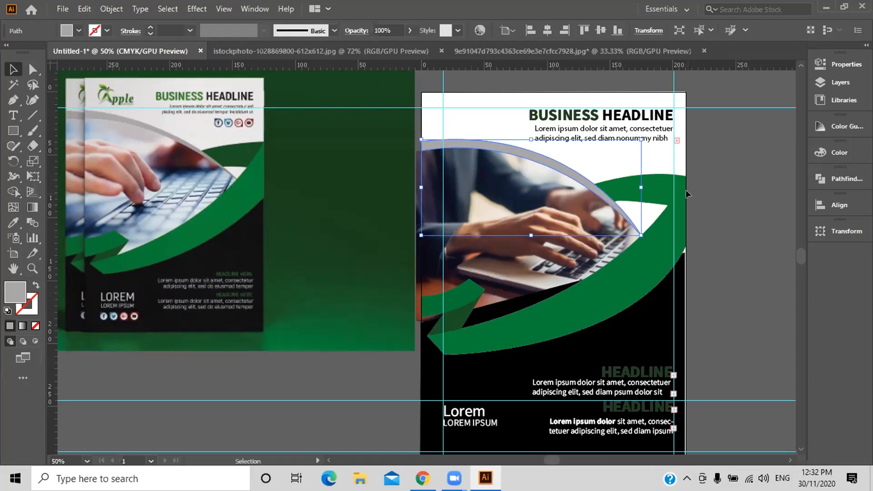
{"action": "key", "text": "Down"}
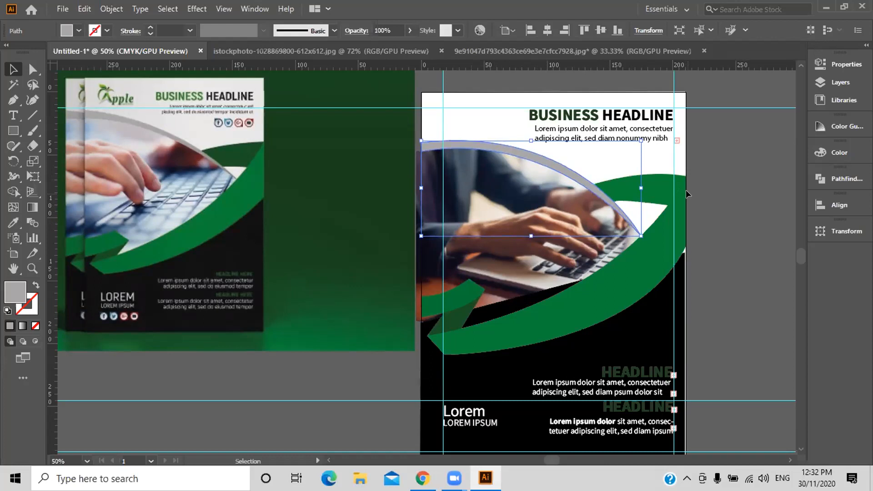
{"action": "key", "text": "Up"}
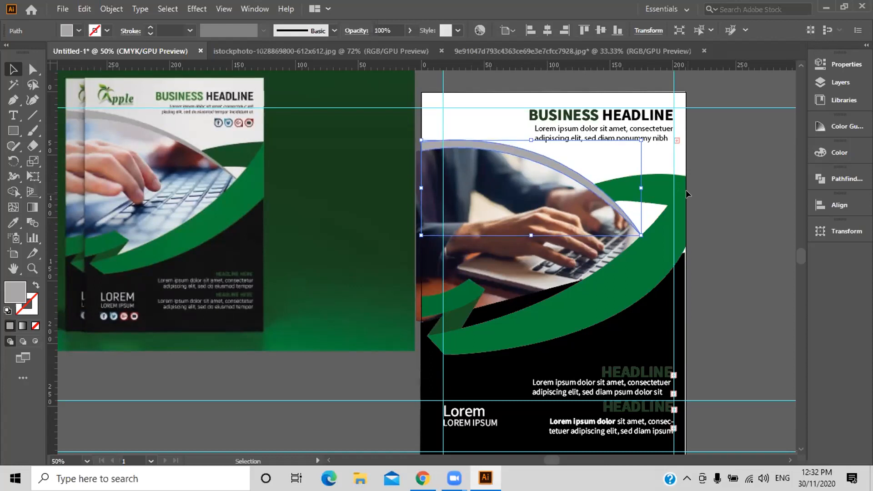
{"action": "left_click", "coordinate": [695, 187]}
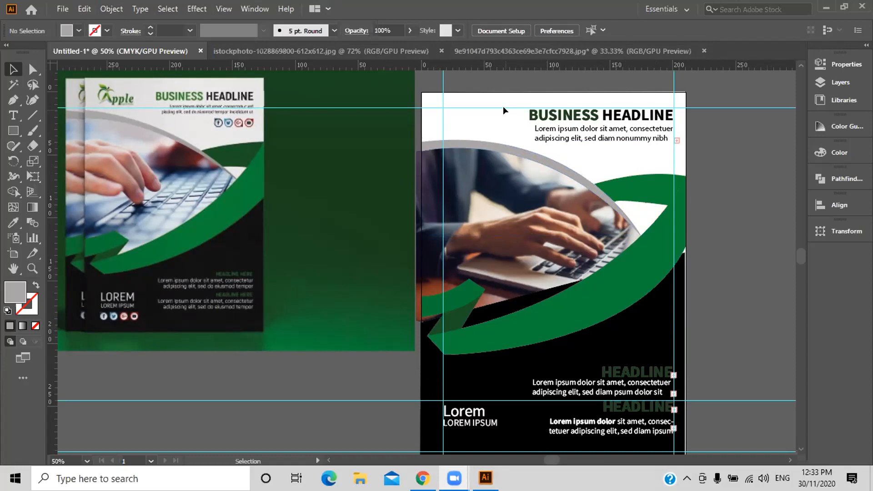
Center the BUSINESS HEADLINE text and the paragraph below it horizontally on each other, using Align to Selection.
{"action": "left_click_drag", "start_coordinate": [639, 151], "coordinate": [616, 108]}
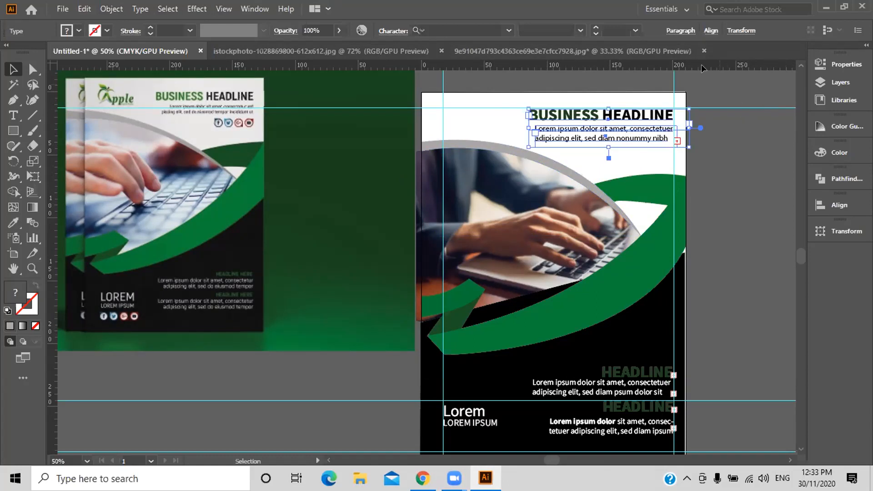
{"action": "left_click", "coordinate": [711, 30]}
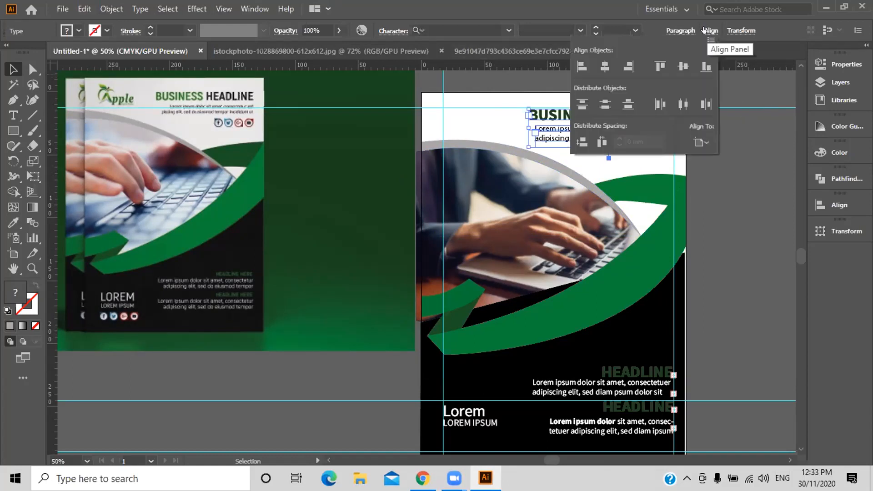
{"action": "left_click", "coordinate": [701, 144]}
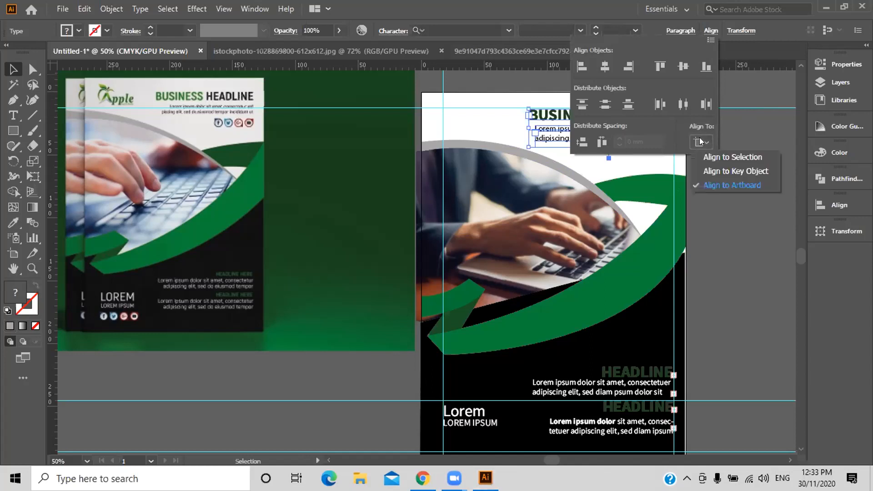
{"action": "left_click", "coordinate": [708, 157]}
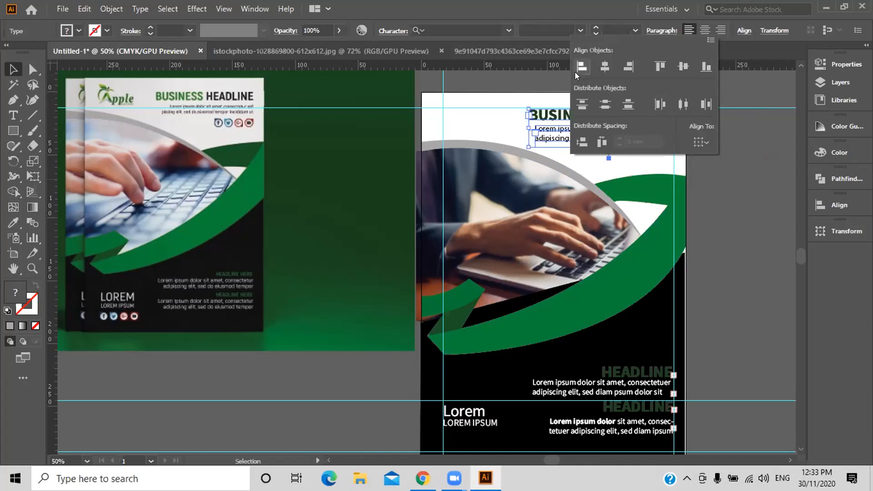
{"action": "left_click", "coordinate": [629, 67]}
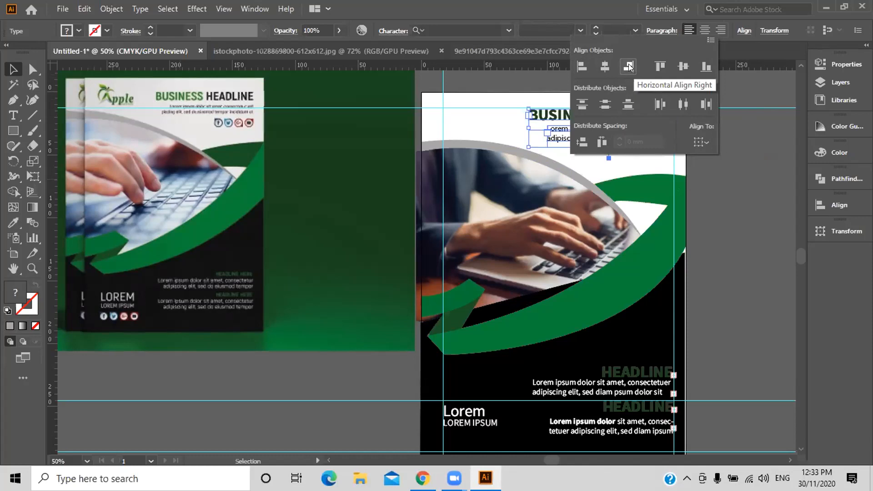
{"action": "left_click", "coordinate": [605, 68]}
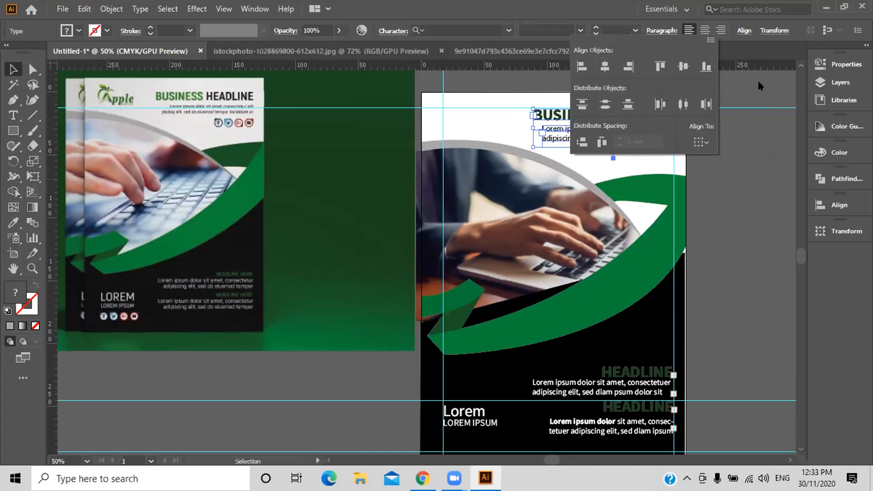
{"action": "left_click", "coordinate": [759, 117]}
{"action": "left_click", "coordinate": [710, 167]}
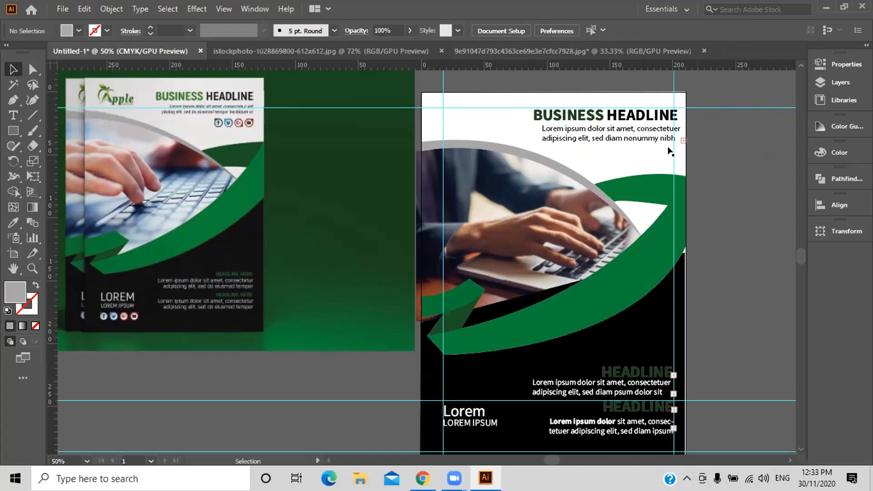
Delete the two stray text objects beside the business headline, and select the headline together with its paragraph.
{"action": "mouse_move", "coordinate": [517, 106]}
{"action": "left_mouse_down"}
{"action": "mouse_move", "coordinate": [526, 116]}
{"action": "mouse_move", "coordinate": [525, 105]}
{"action": "left_mouse_up"}
{"action": "left_click", "coordinate": [522, 108]}
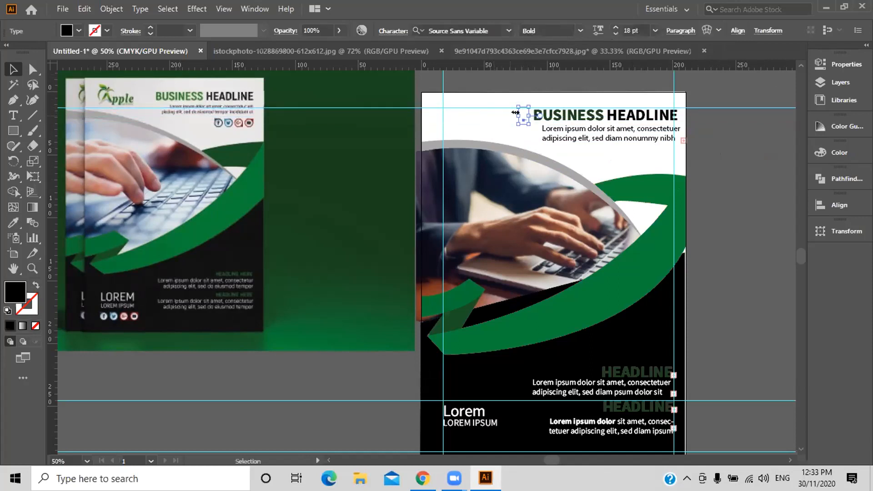
{"action": "key", "text": "Delete"}
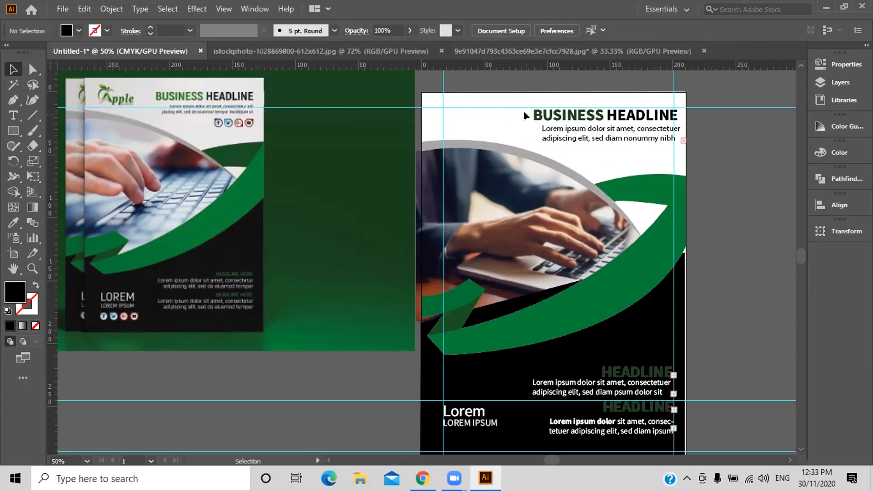
{"action": "left_click", "coordinate": [521, 114]}
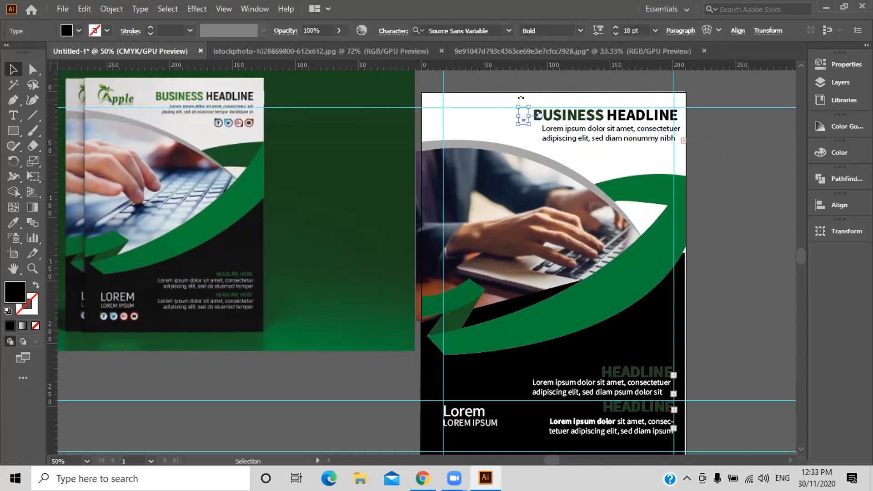
{"action": "key", "text": "Delete"}
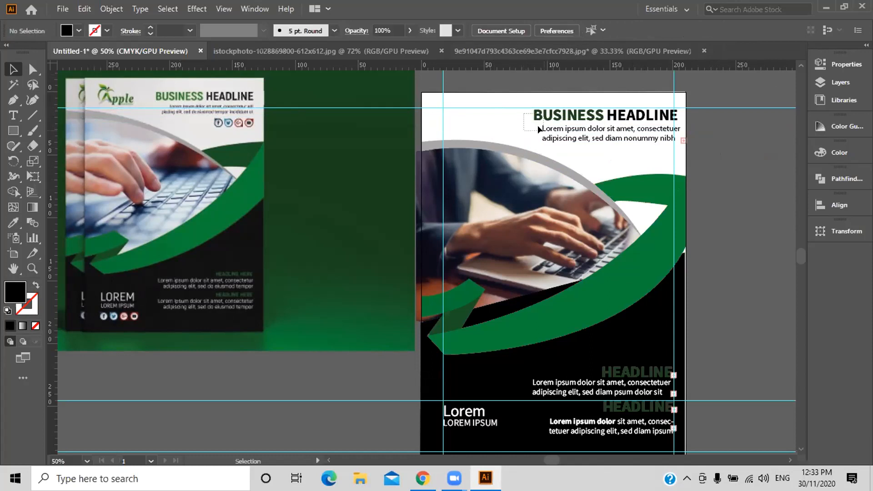
{"action": "left_click", "coordinate": [555, 136]}
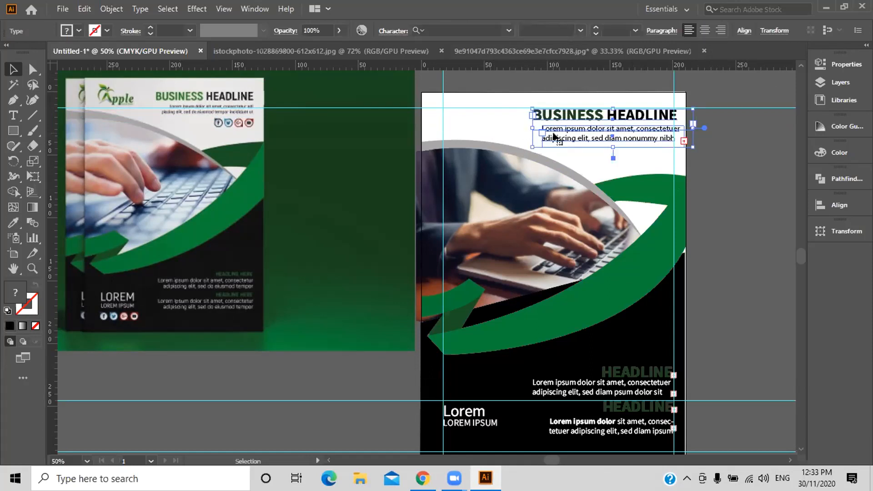
Send the flyer's black lower shape one level backward in the stacking order, behind the clipped photo.
{"action": "right_click", "coordinate": [502, 372]}
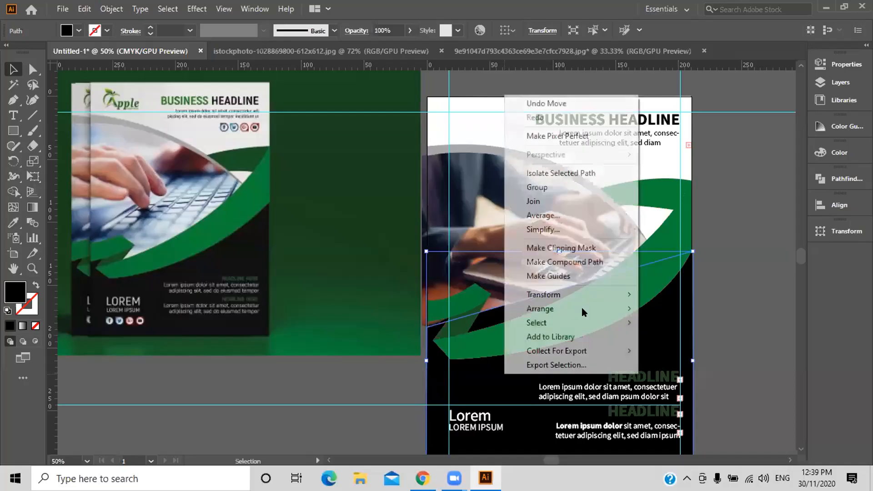
{"action": "mouse_move", "coordinate": [600, 305]}
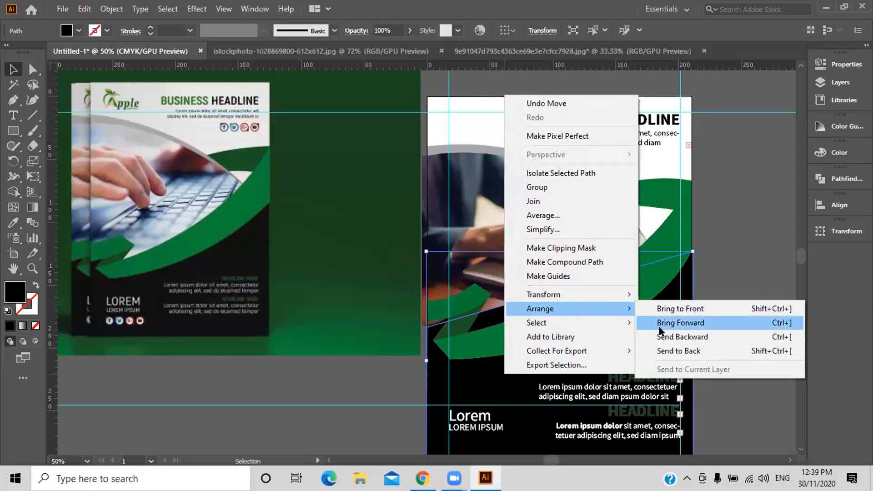
{"action": "left_click", "coordinate": [665, 338]}
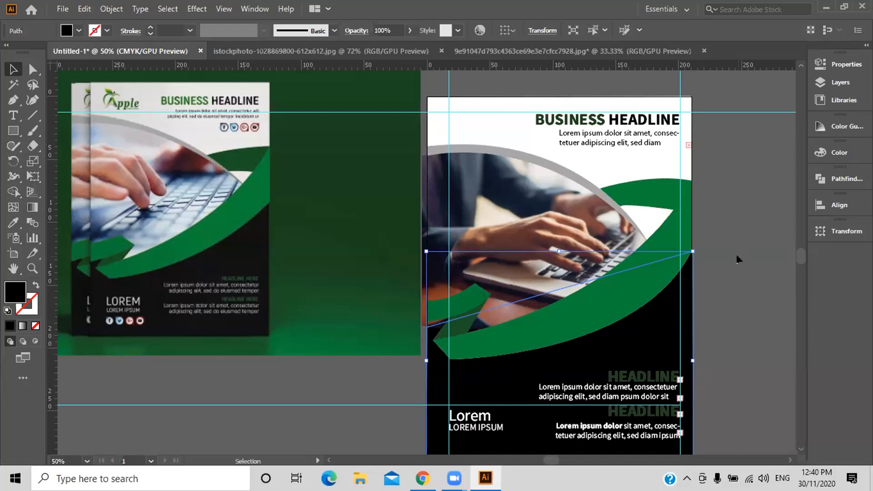
{"action": "scroll", "coordinate": [727, 231], "scroll_direction": "down", "scroll_amount": 3}
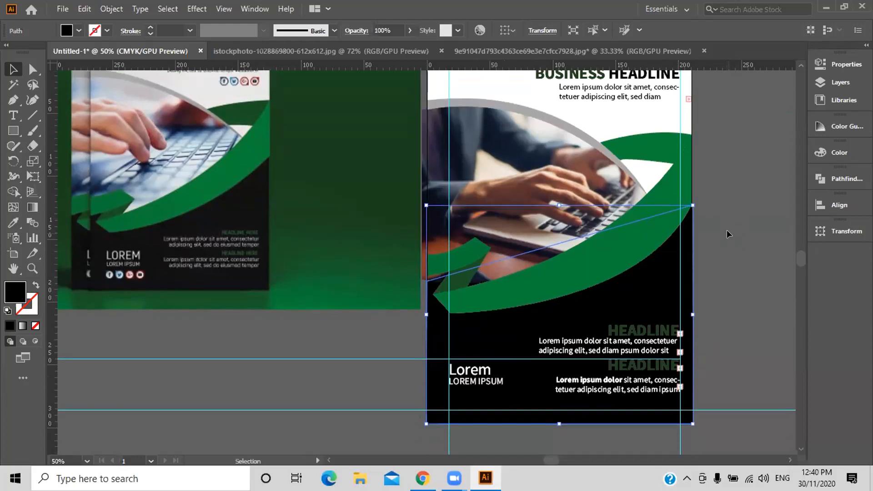
{"action": "scroll", "coordinate": [727, 230], "scroll_direction": "up", "scroll_amount": 3}
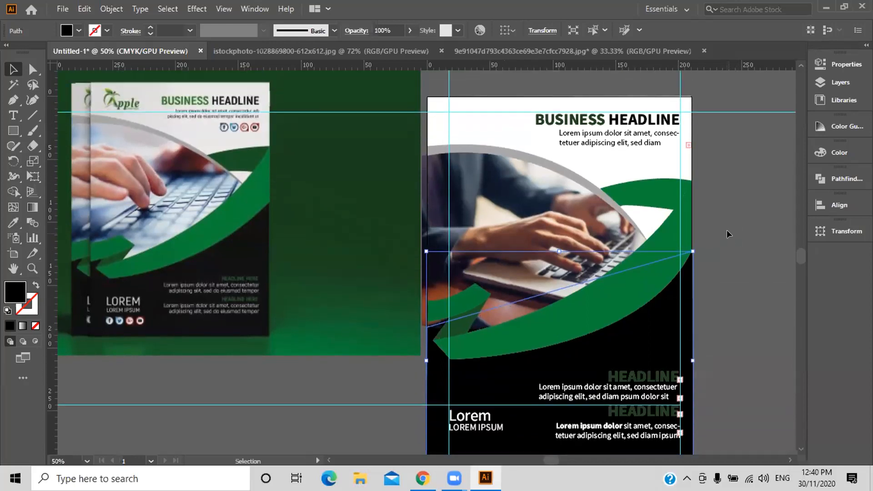